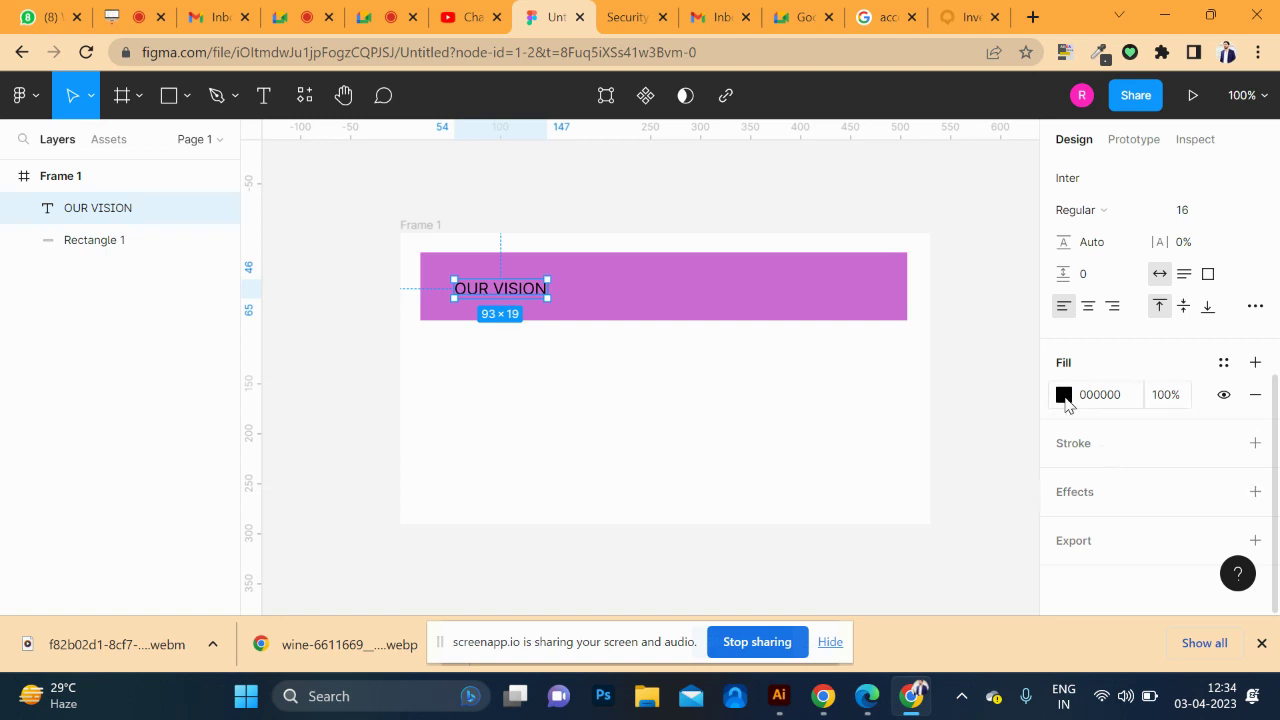
# - Make the OUR VISION heading bold with FFF4F4 fill and nudge it slightly left
pyautogui.click(1064, 394)
pyautogui.moveTo(886, 249); pyautogui.dragTo(808, 160)
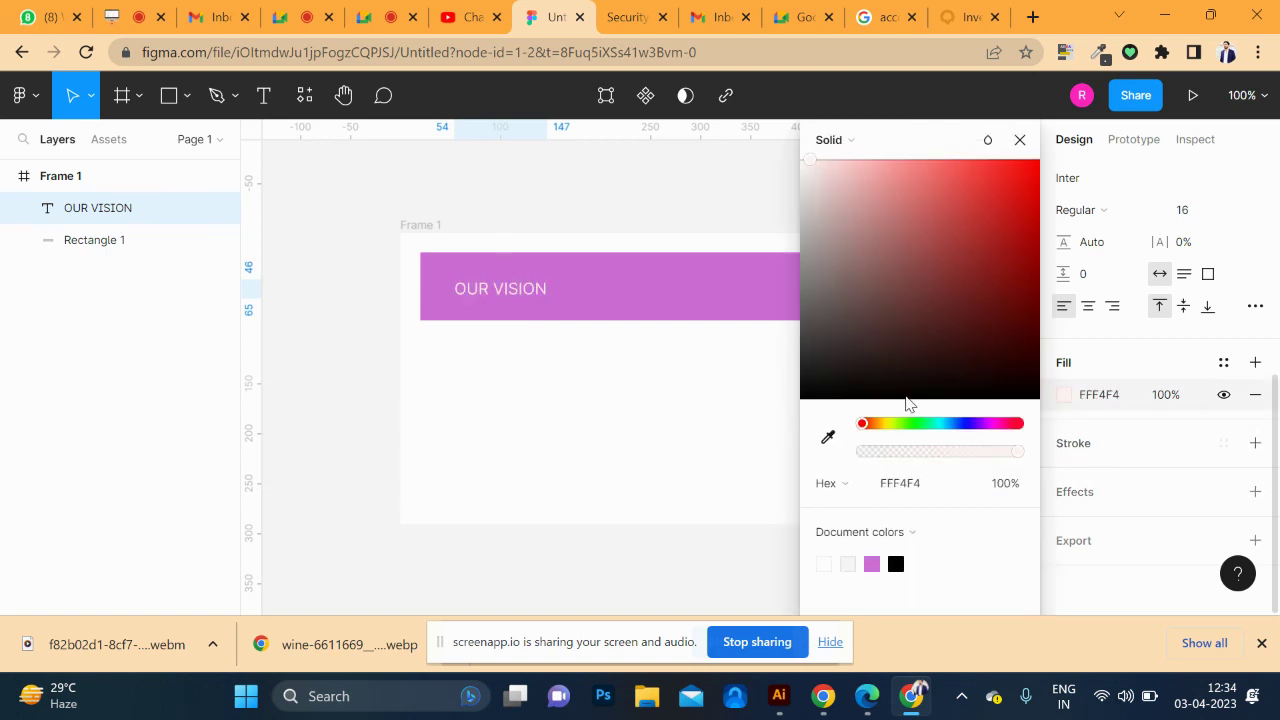
pyautogui.doubleClick(520, 292)
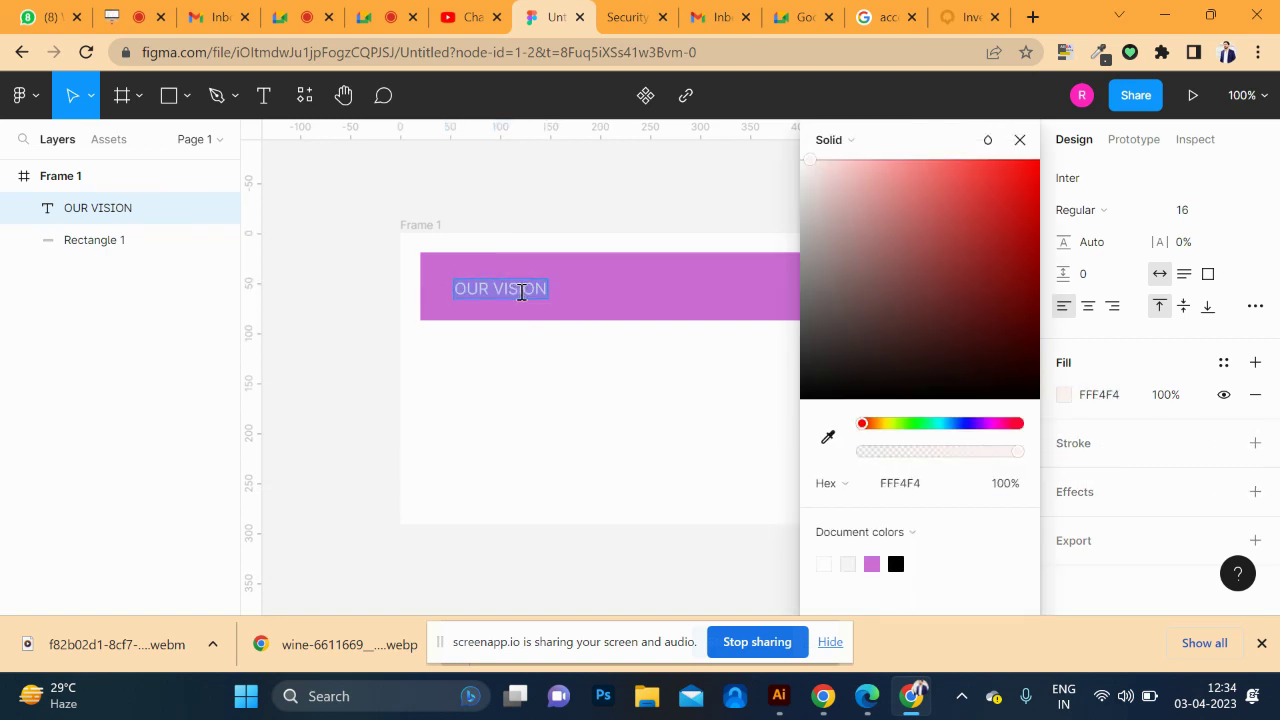
pyautogui.hotkey('ctrl', 'b')
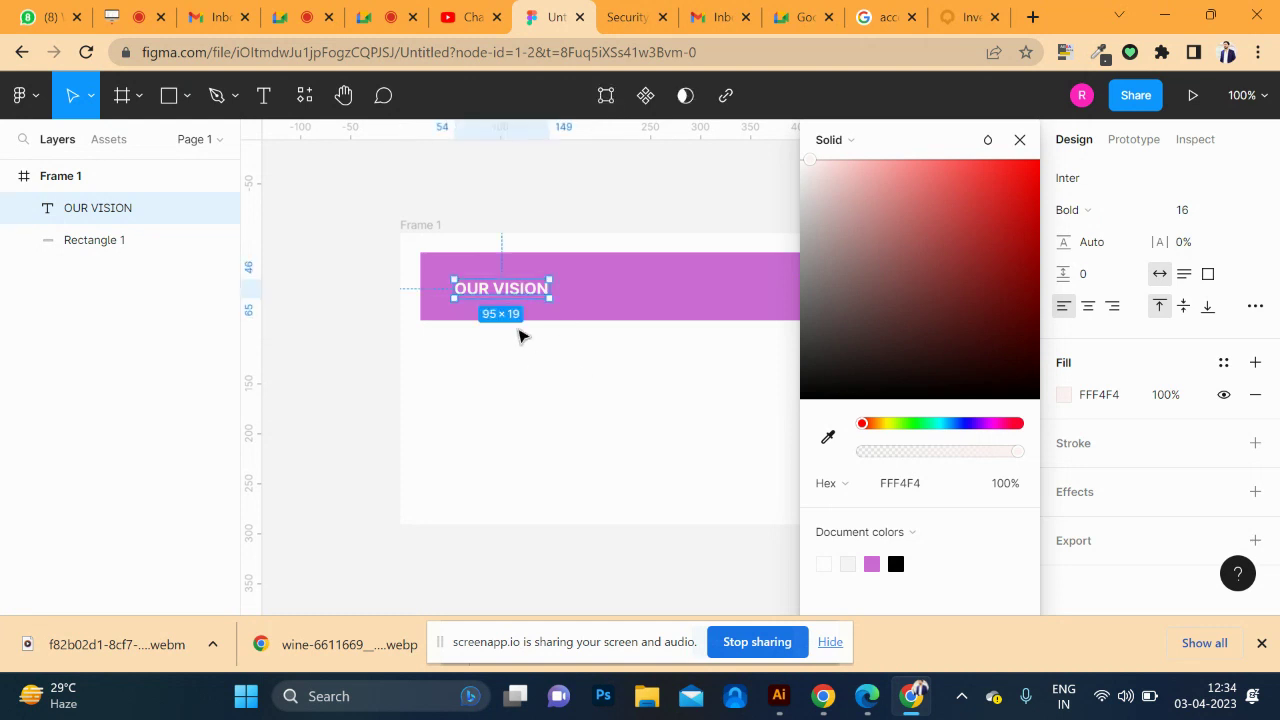
pyautogui.moveTo(515, 300); pyautogui.dragTo(508, 300)
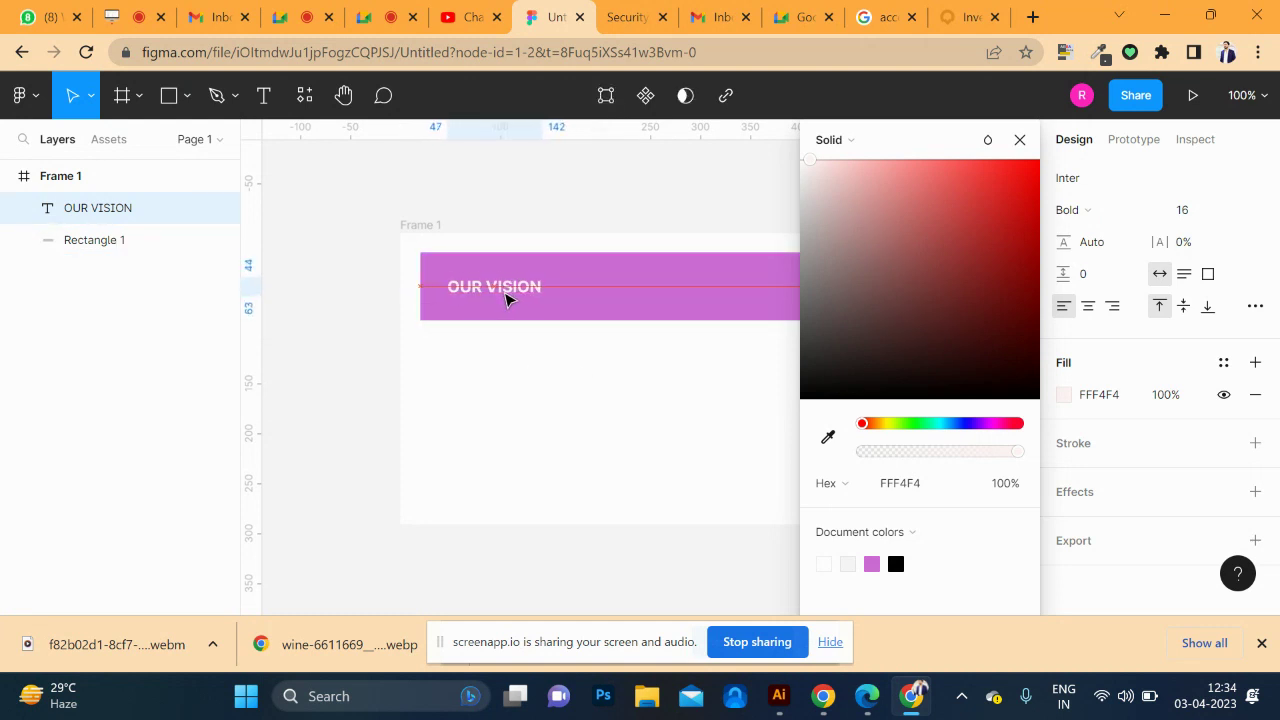
pyautogui.click(527, 472)
pyautogui.moveTo(629, 403); pyautogui.dragTo(486, 403)
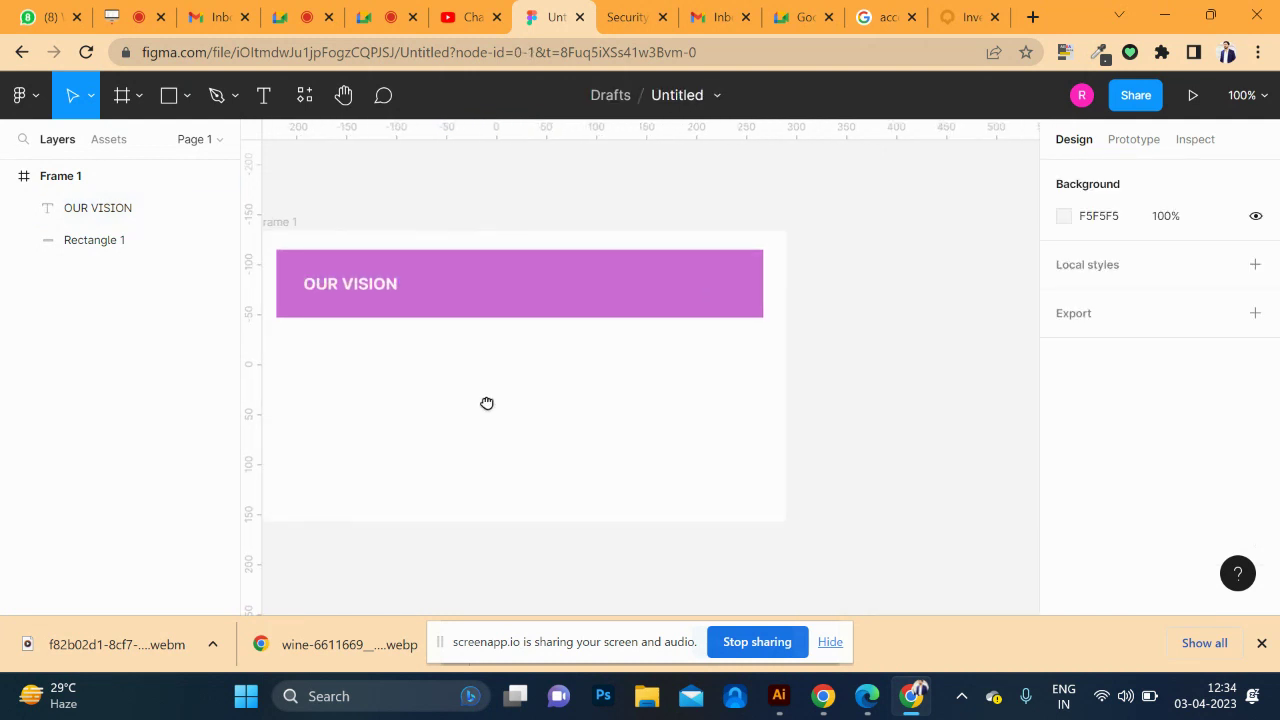
pyautogui.click(503, 283)
pyautogui.keyDown('shift'); pyautogui.click(316, 290); pyautogui.keyUp('shift')
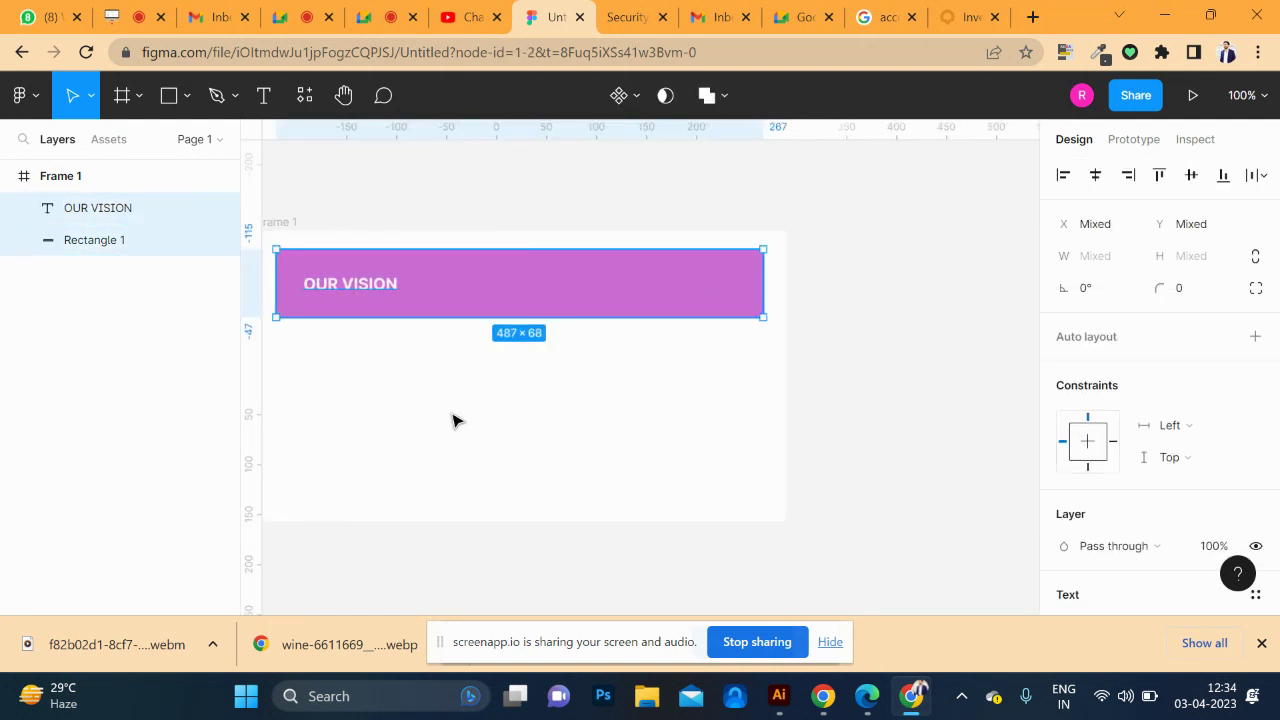
pyautogui.press('alt')
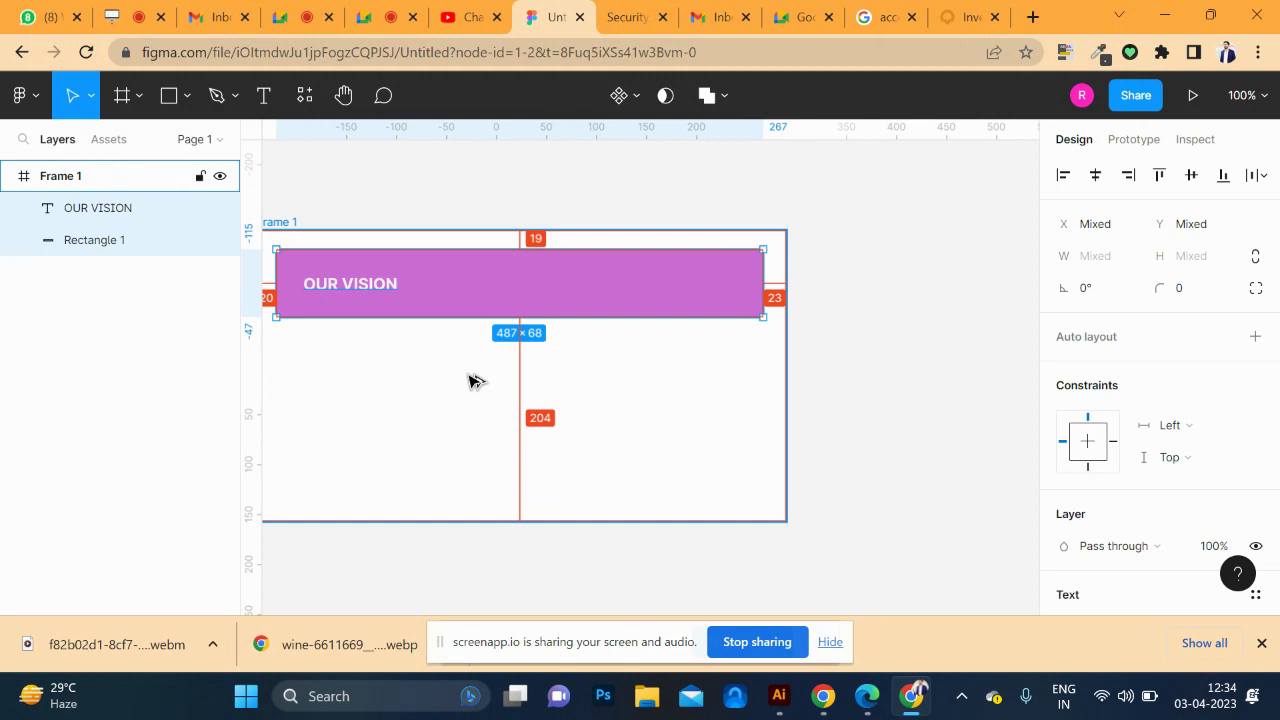
pyautogui.hotkey('ctrl', 'alt', 'k')
pyautogui.press('Escape')
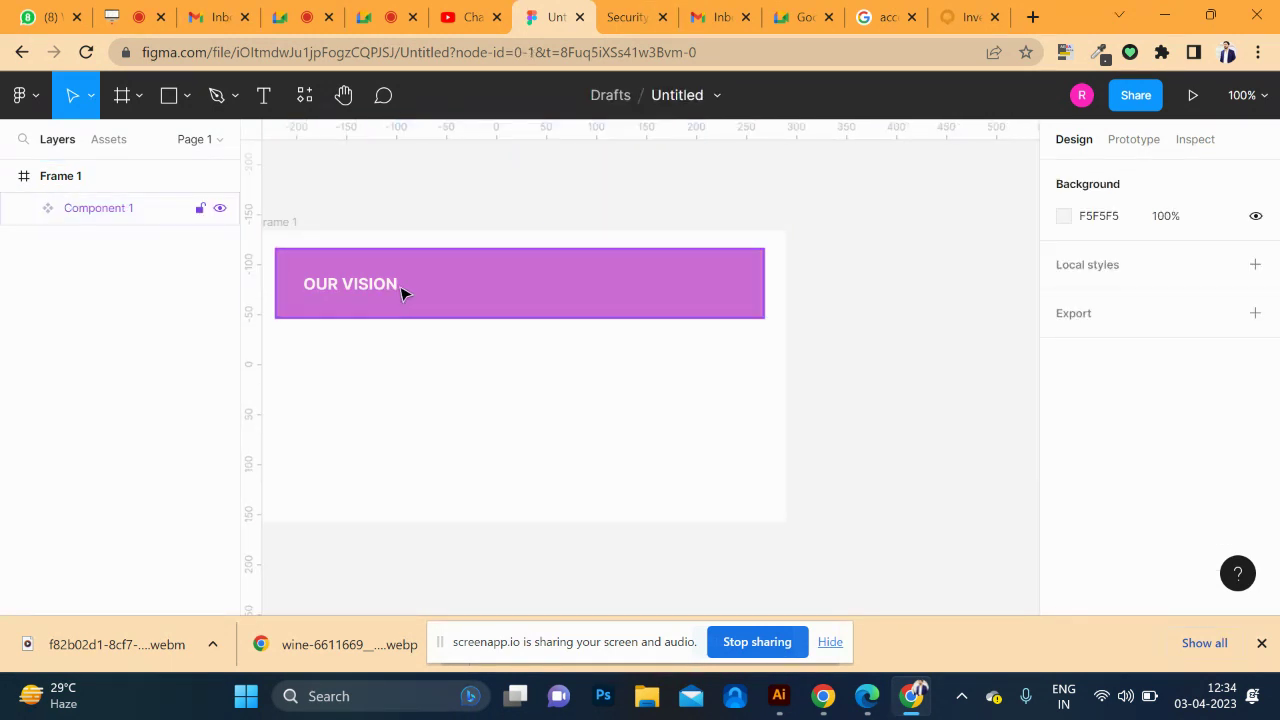
pyautogui.click(420, 289)
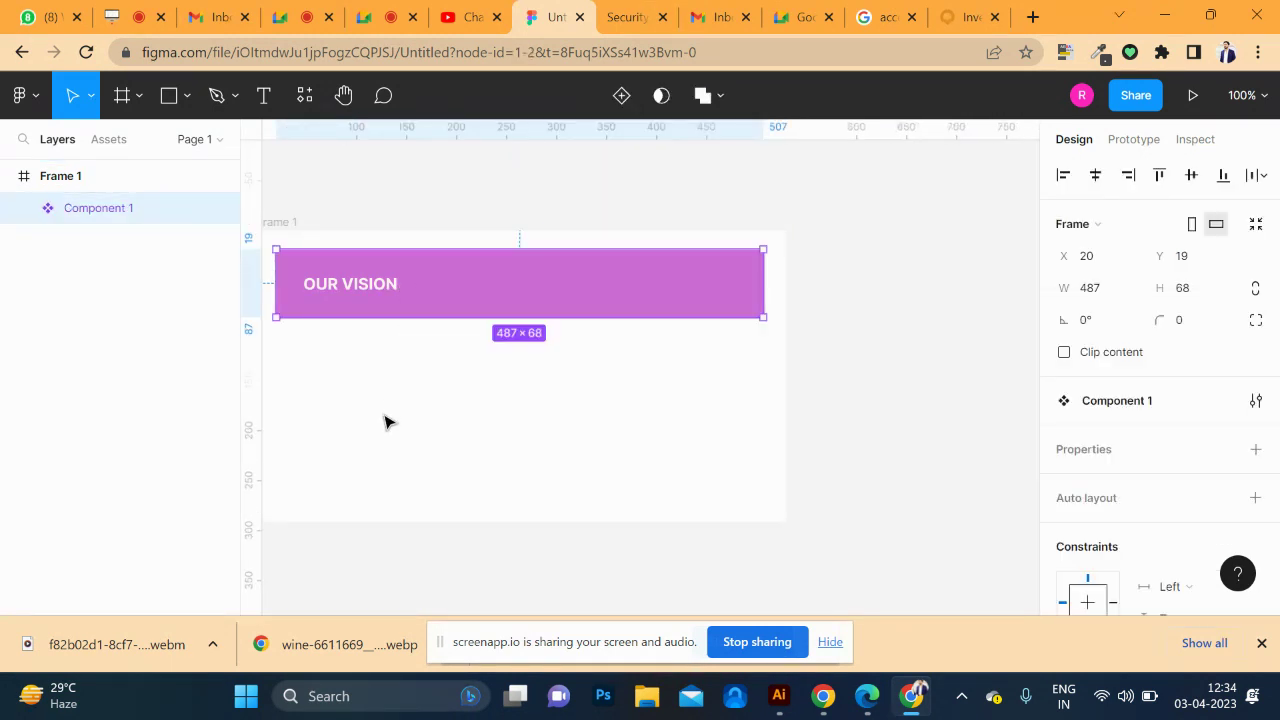
pyautogui.click(621, 95)
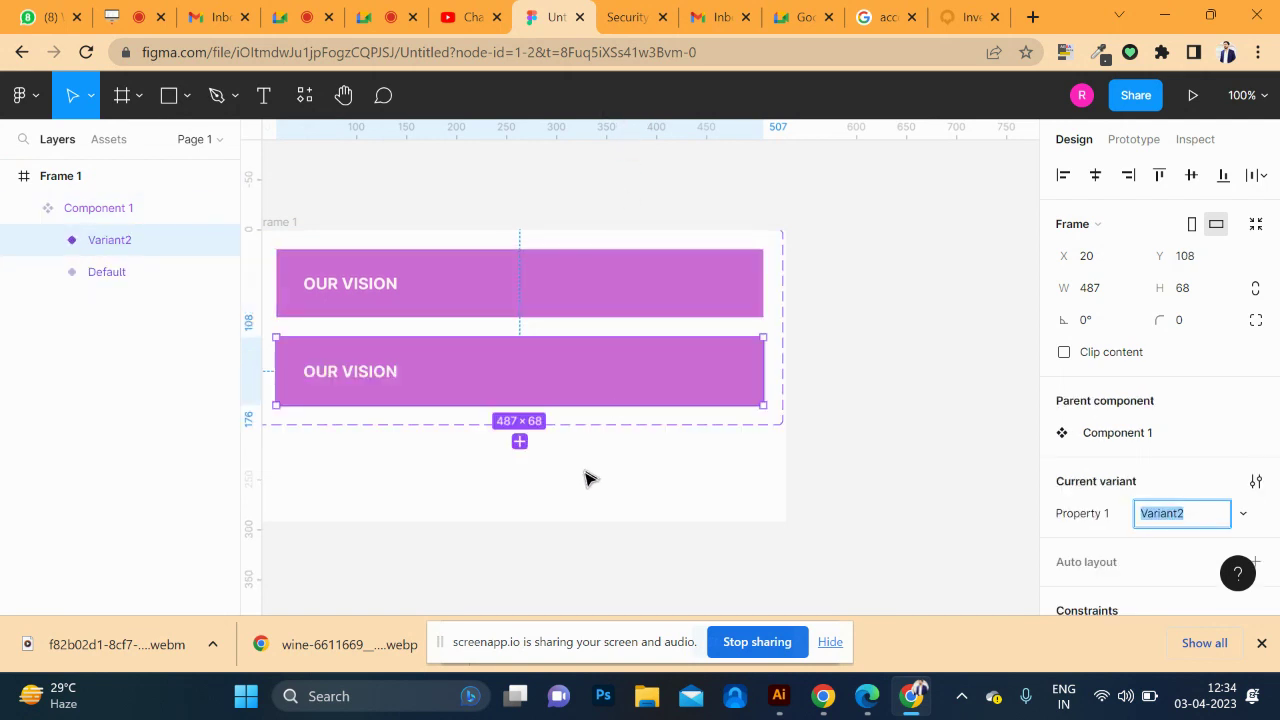
pyautogui.hotkey('ctrl', 'z')
pyautogui.click(490, 428)
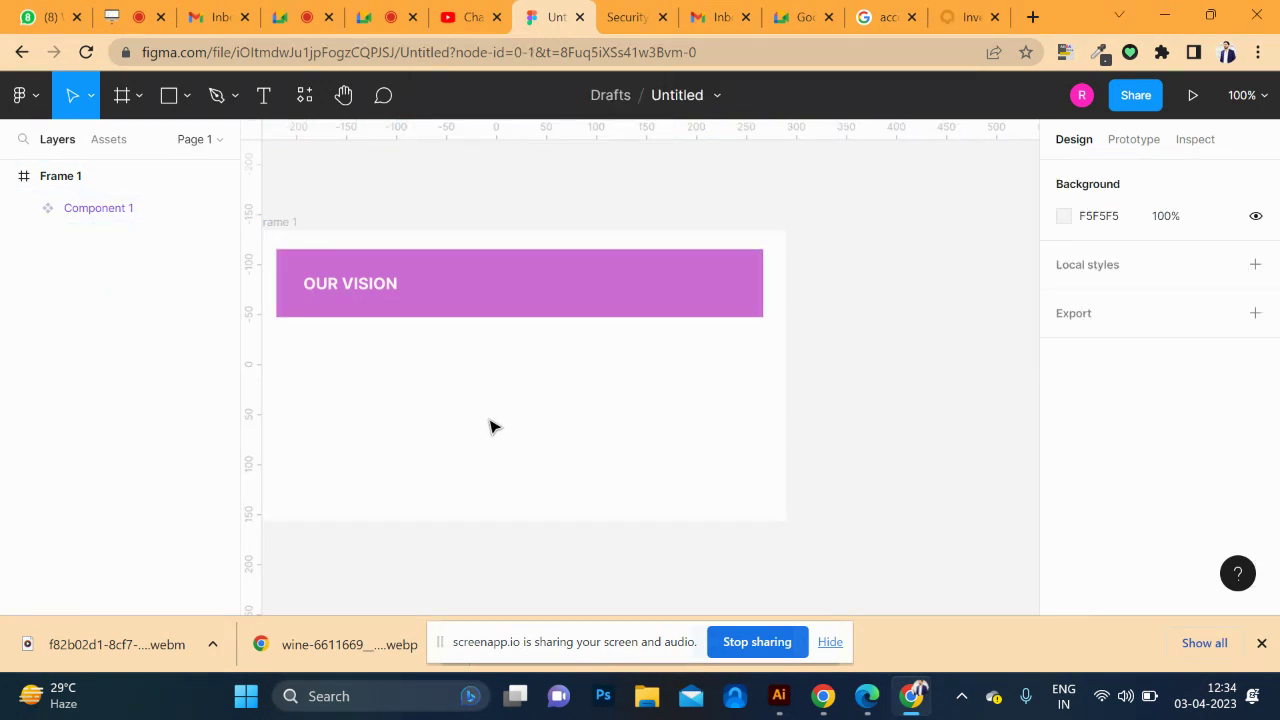
pyautogui.click(534, 277)
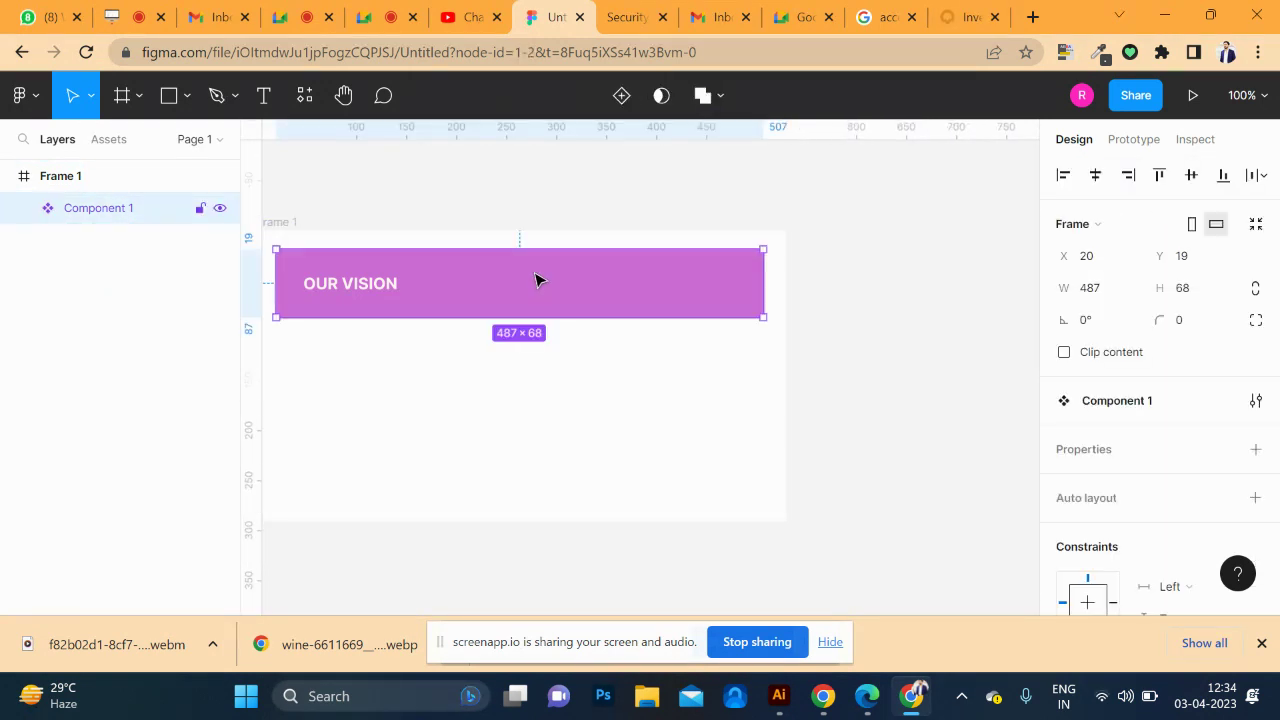
pyautogui.click(474, 374)
pyautogui.hotkey('ctrl', 'z')
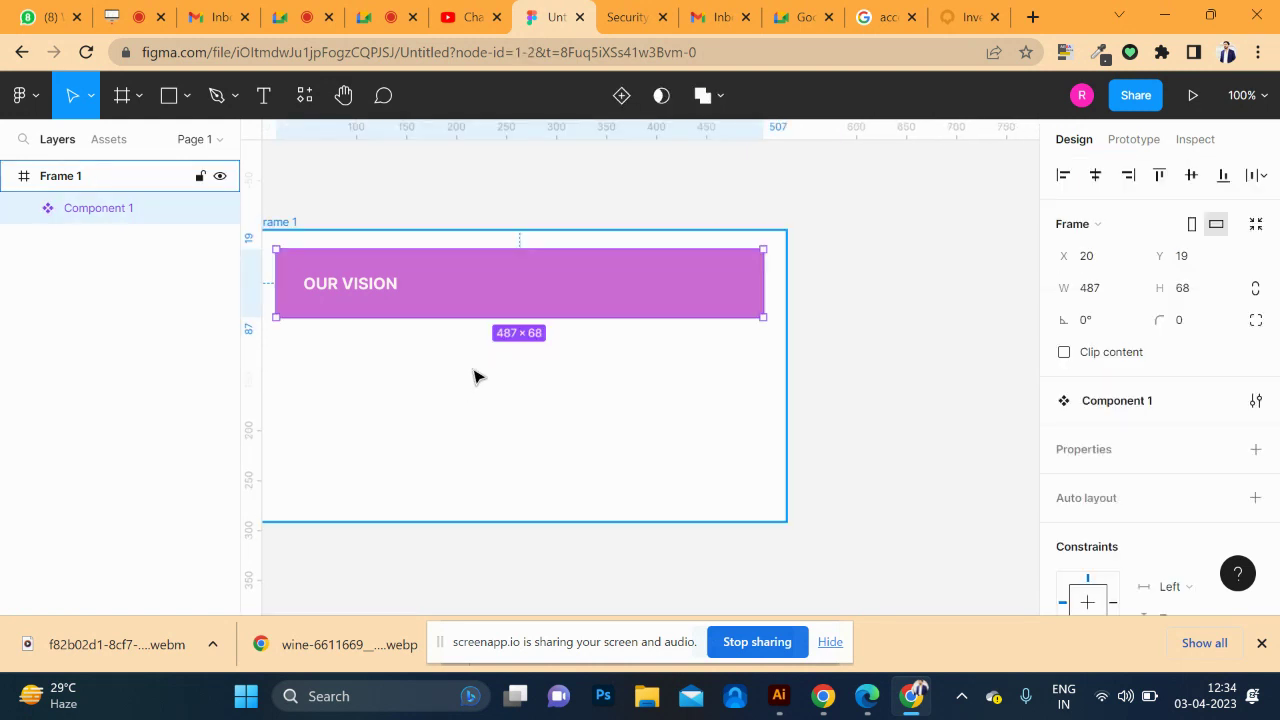
pyautogui.hotkey('ctrl', 'z')
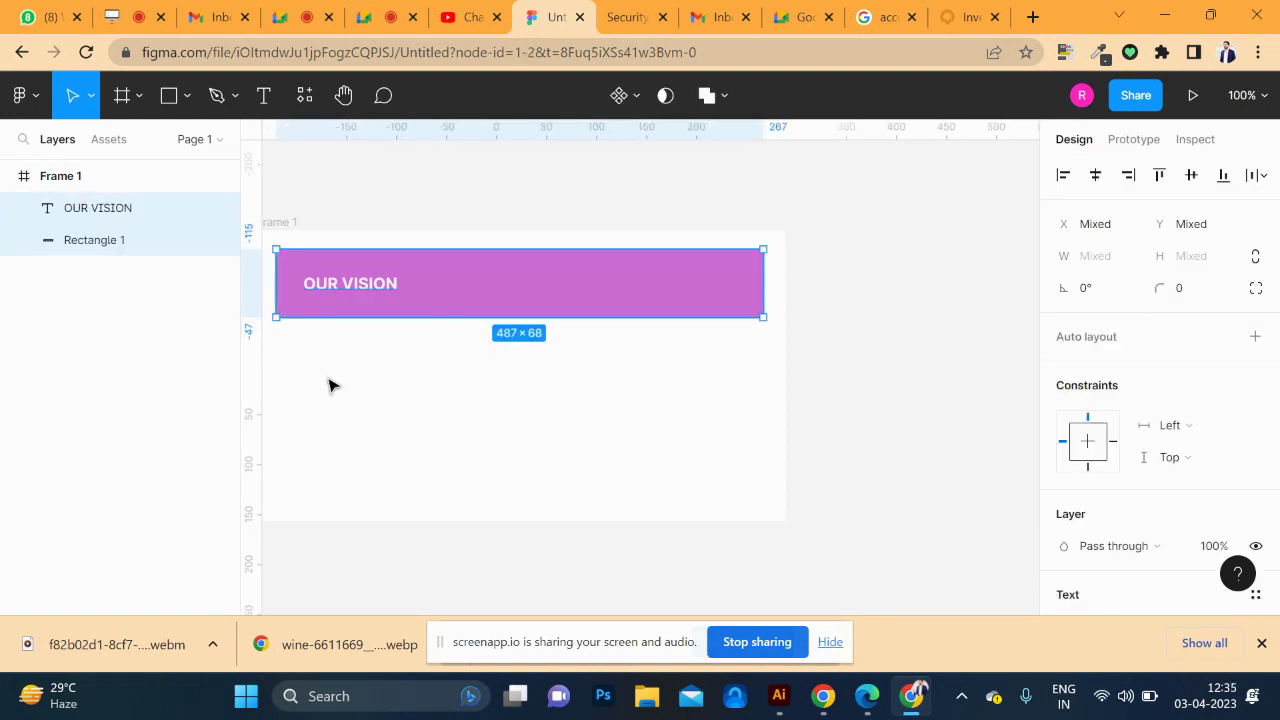
pyautogui.click(380, 360)
# - Duplicate the purple bar and stretch the copy down into a tall 487×257 panel
pyautogui.click(503, 296)
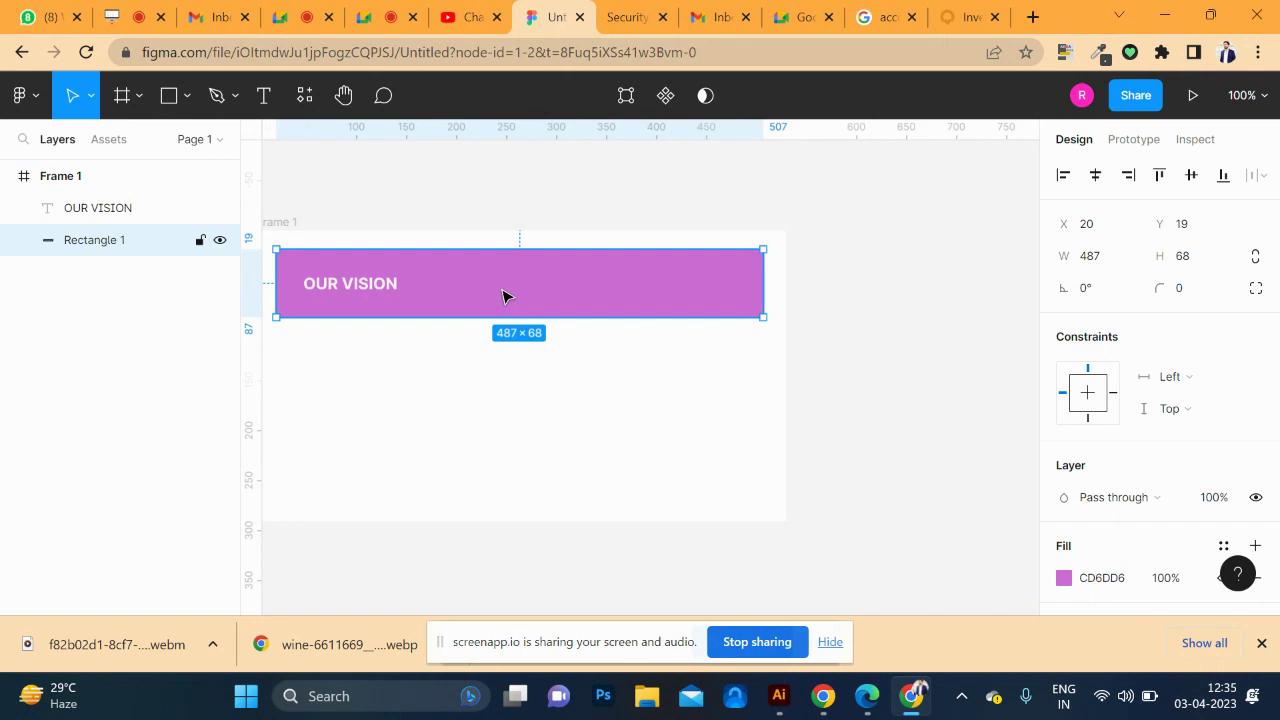
pyautogui.hotkey('ctrl', 'd')
pyautogui.moveTo(496, 316); pyautogui.dragTo(493, 505)
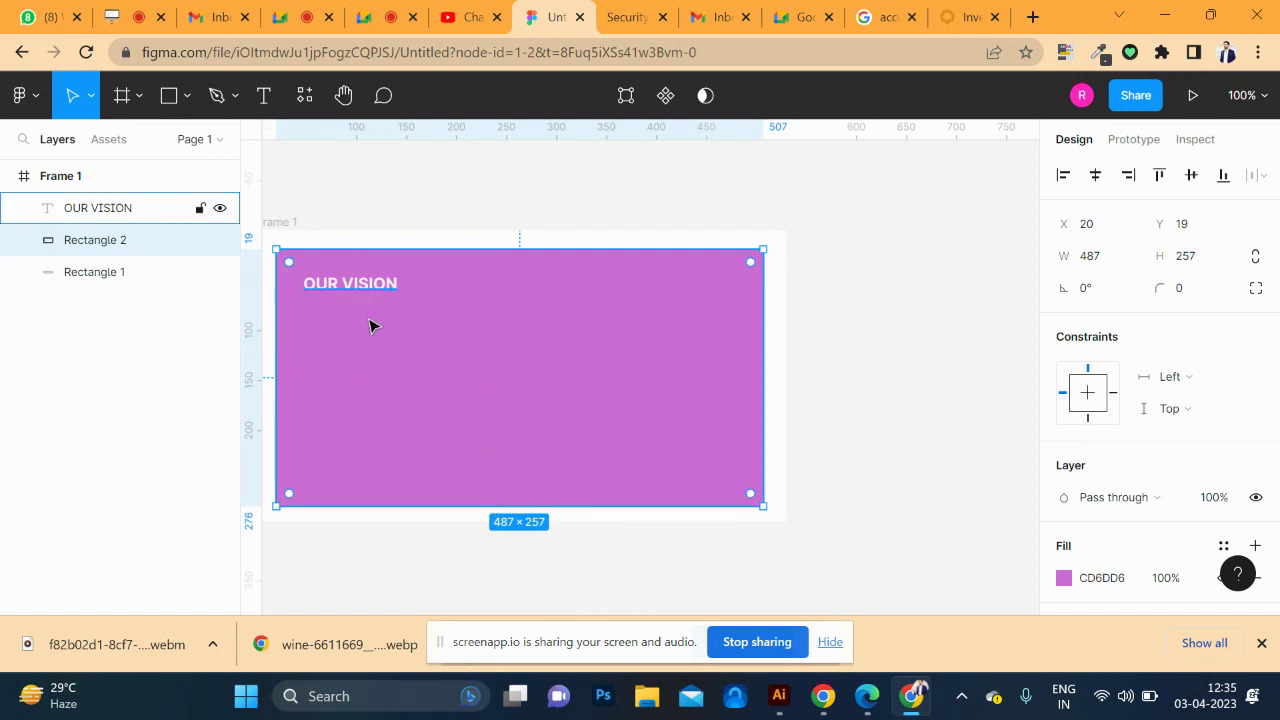
# - Draw an empty text box inside the tall panel, then switch to the Investolearn about page
pyautogui.click(262, 96)
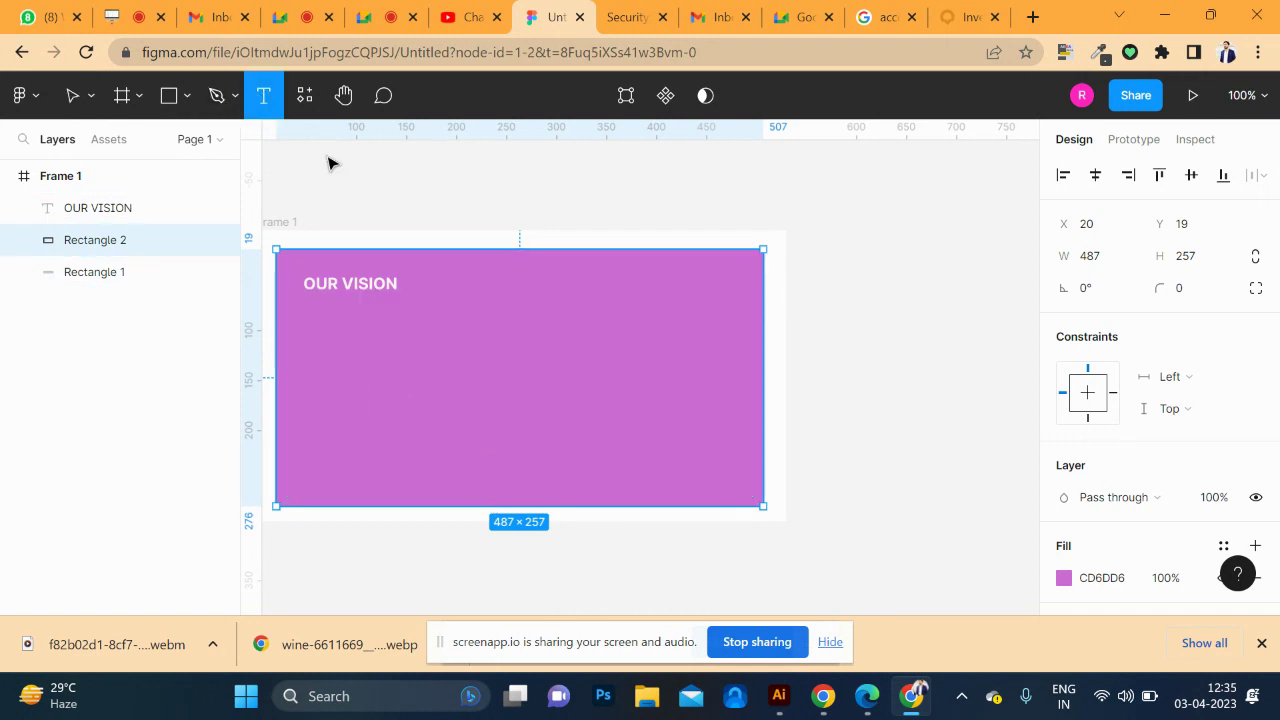
pyautogui.moveTo(308, 337); pyautogui.dragTo(738, 483)
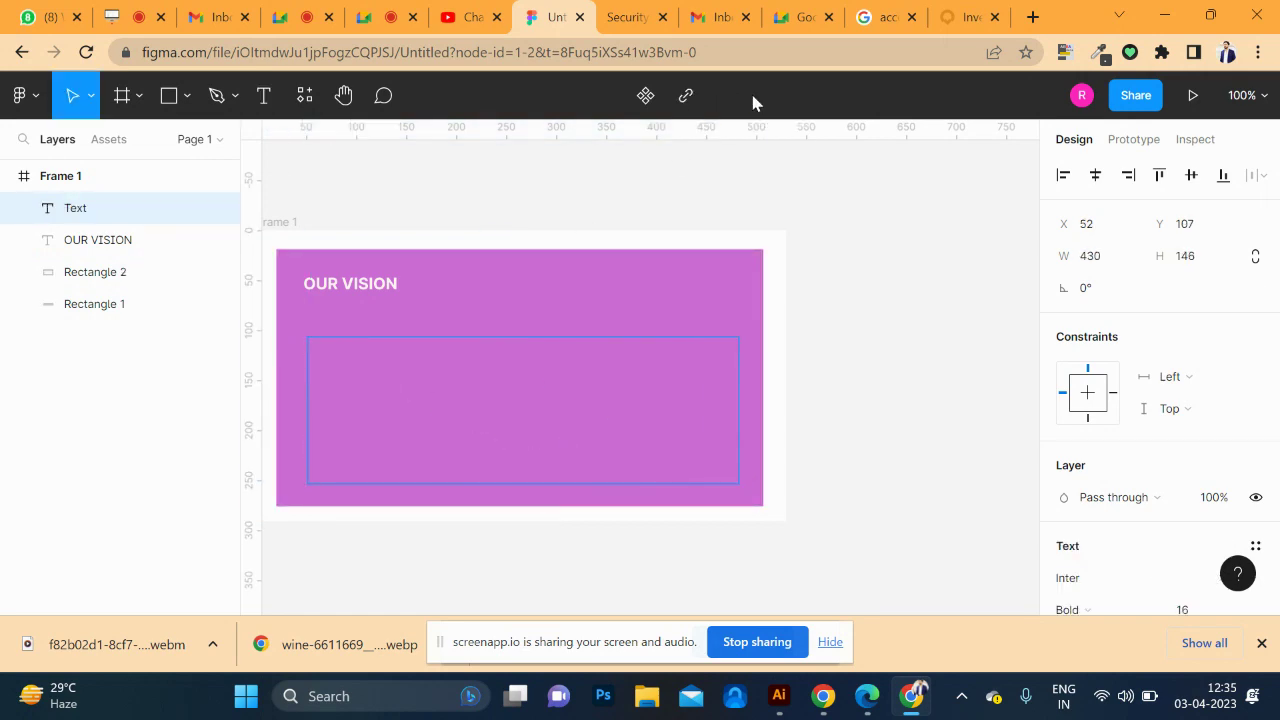
pyautogui.click(942, 24)
# - Copy the two About Us paragraphs on technical and sharing content, then return to Figma
pyautogui.scroll(4, 523, 317)
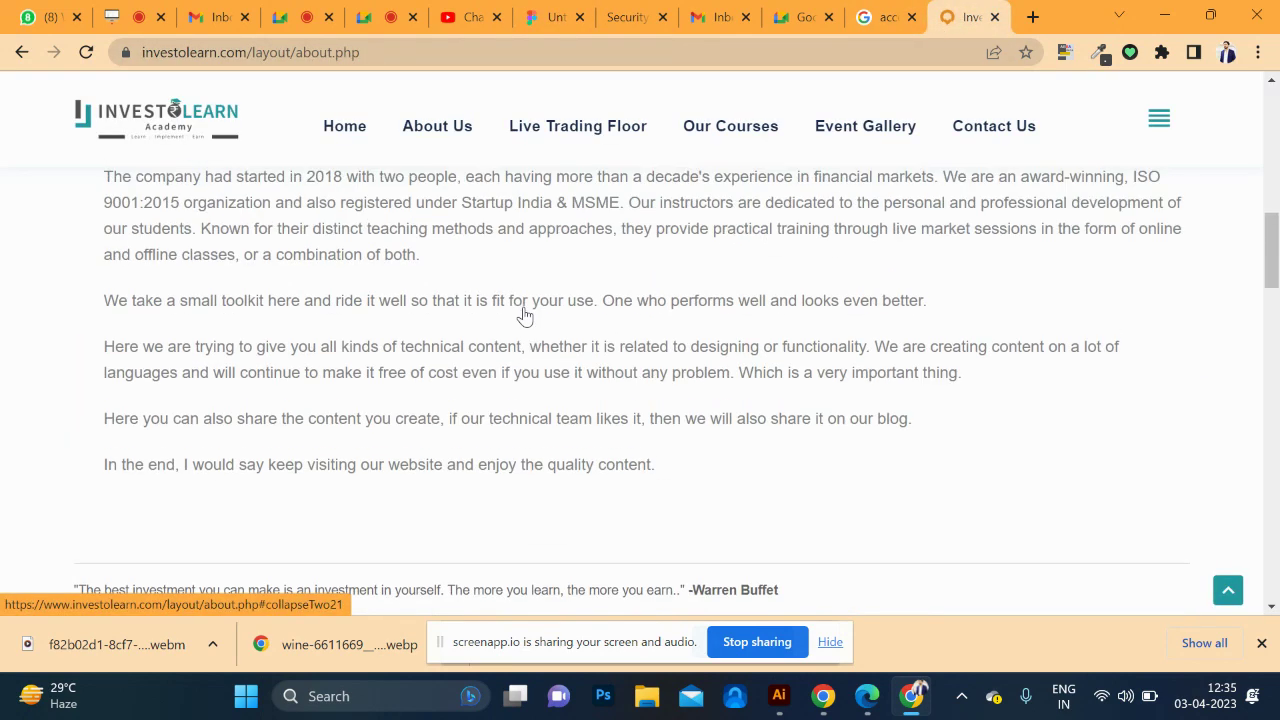
pyautogui.scroll(2, 306, 297)
pyautogui.scroll(-3, 306, 352)
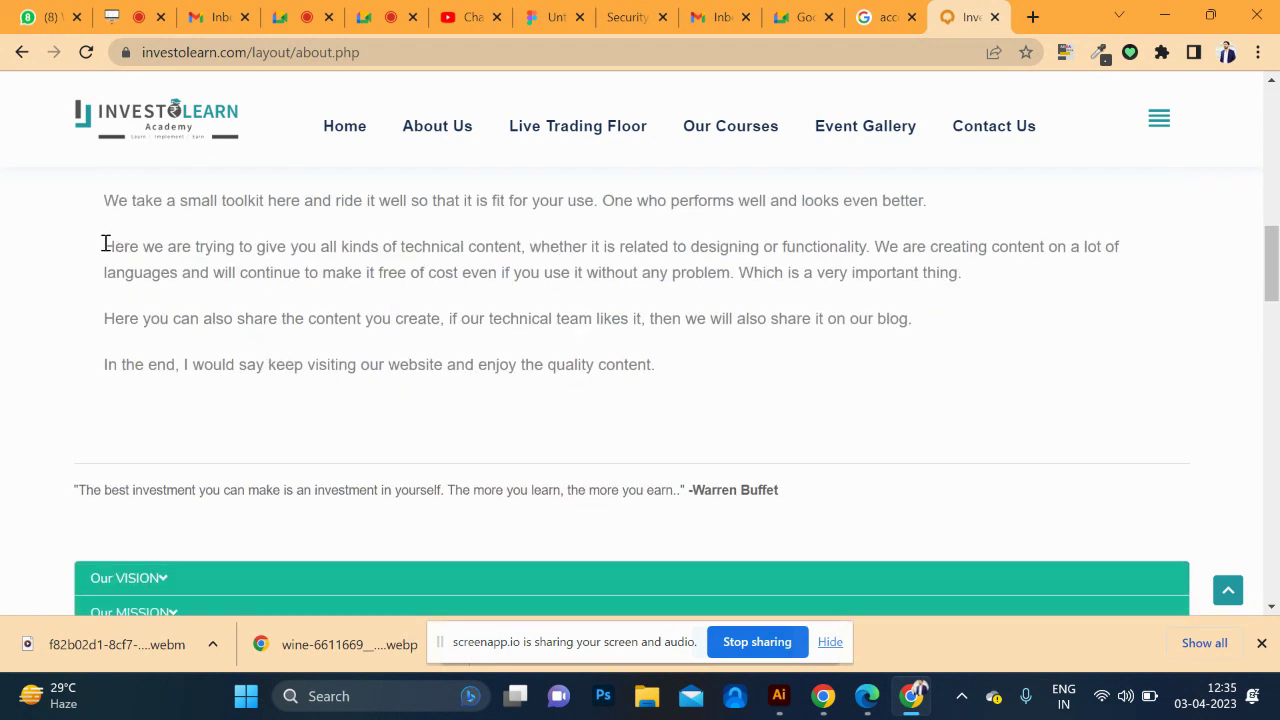
pyautogui.moveTo(105, 243)
pyautogui.mouseDown()
pyautogui.moveTo(751, 366)
pyautogui.moveTo(903, 317)
pyautogui.moveTo(915, 325)
pyautogui.mouseUp()
pyautogui.hotkey('ctrl', 'c')
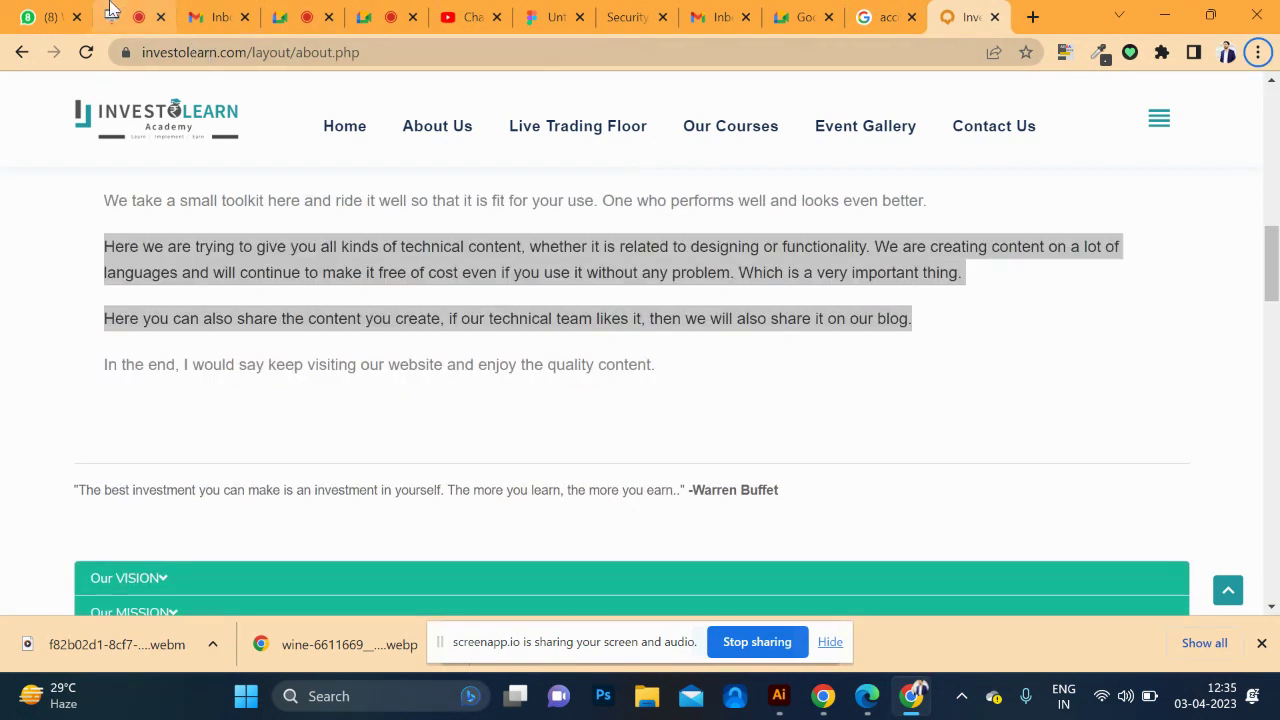
pyautogui.click(553, 17)
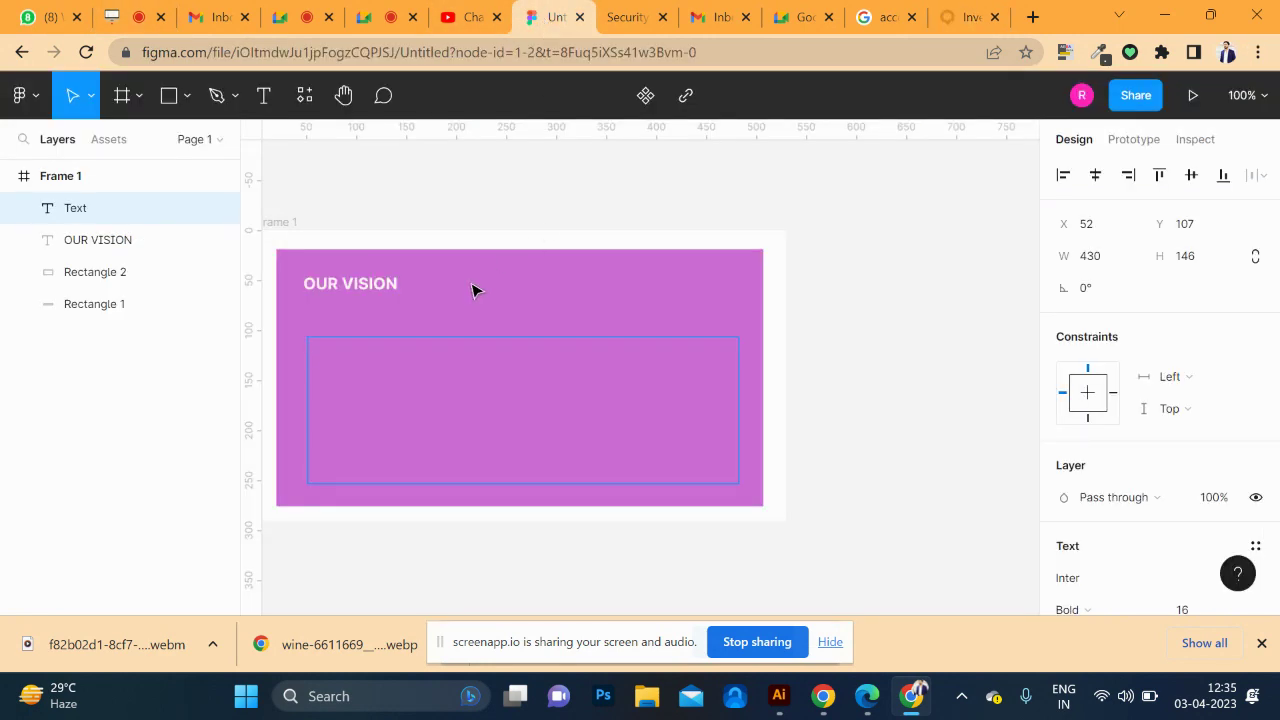
# - Paste the copied paragraphs into the text box and set them to 12 px
pyautogui.hotkey('ctrl', 'v')
pyautogui.hotkey('ctrl', 'a')
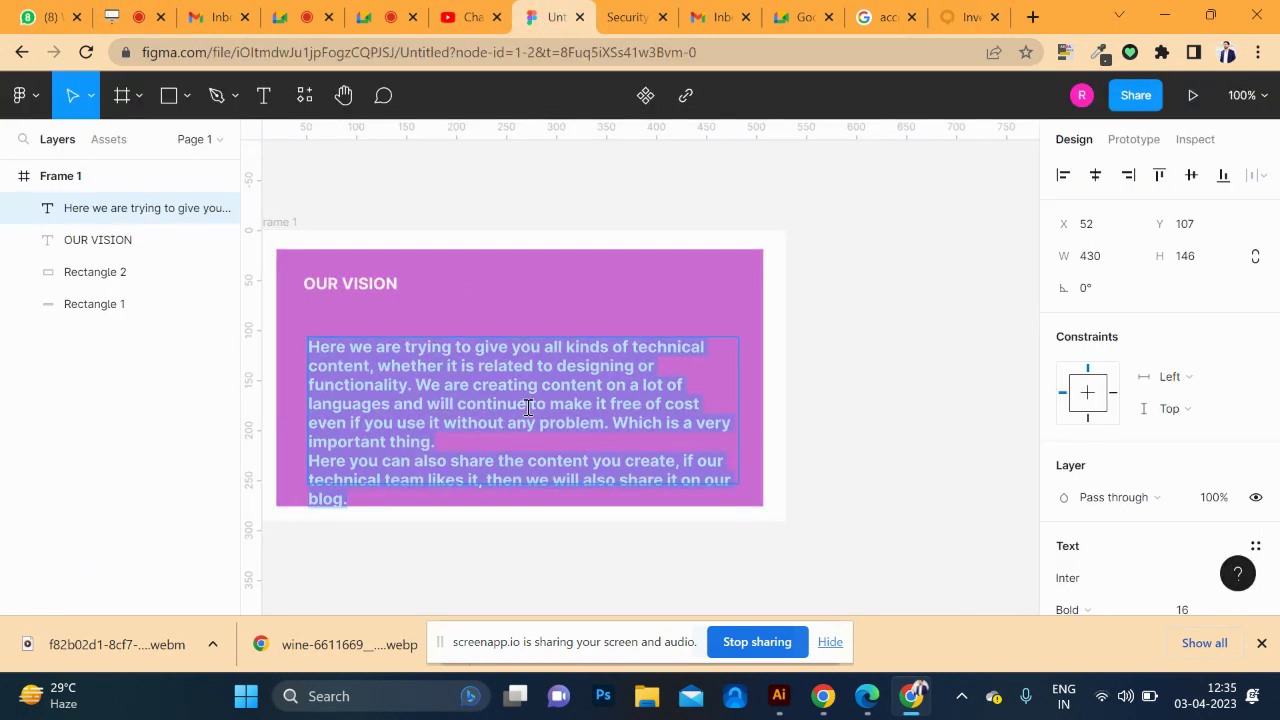
pyautogui.hotkey('ctrl', 'shift', ',')
pyautogui.hotkey('ctrl', 'shift', ',')
pyautogui.hotkey('ctrl', 'shift', ',')
pyautogui.hotkey('ctrl', 'shift', ',')
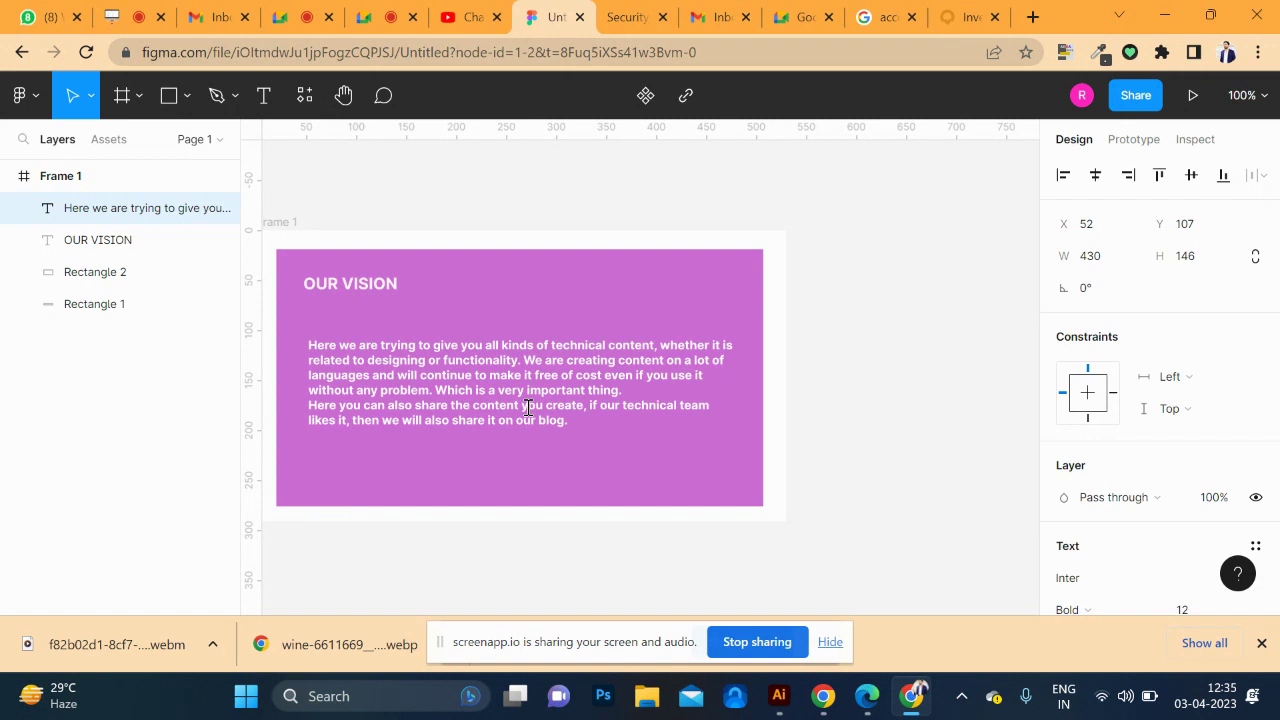
pyautogui.hotkey('ctrl', 'a')
# - Send the tall Rectangle 2 behind the Rectangle 1 heading bar
pyautogui.click(427, 298)
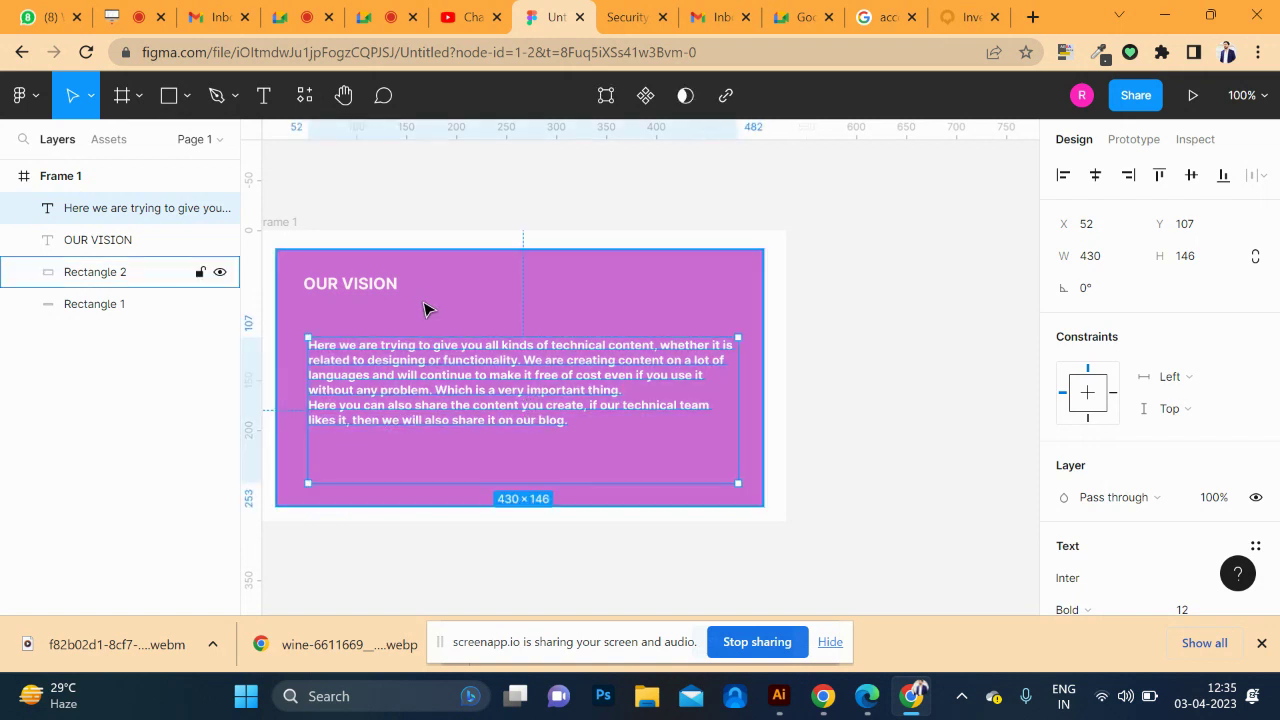
pyautogui.moveTo(625, 287); pyautogui.dragTo(686, 277)
pyautogui.hotkey('ctrl', 'z')
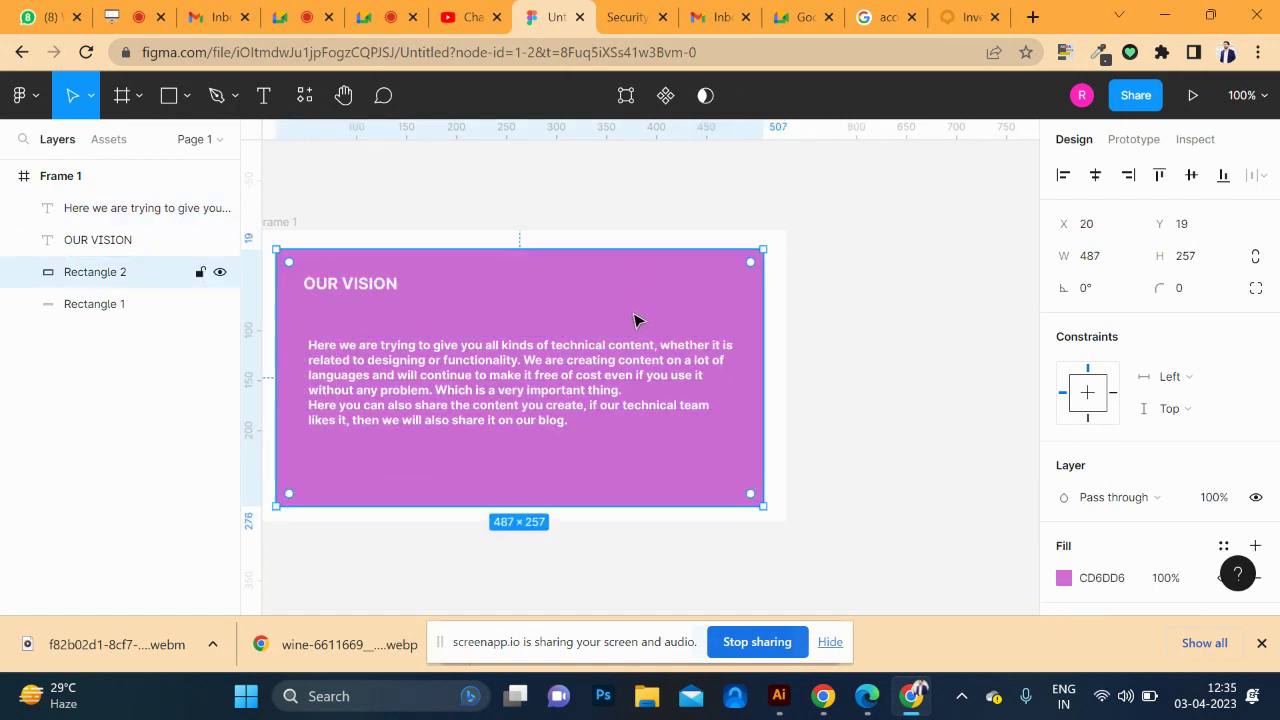
pyautogui.hotkey('ctrl', '[')
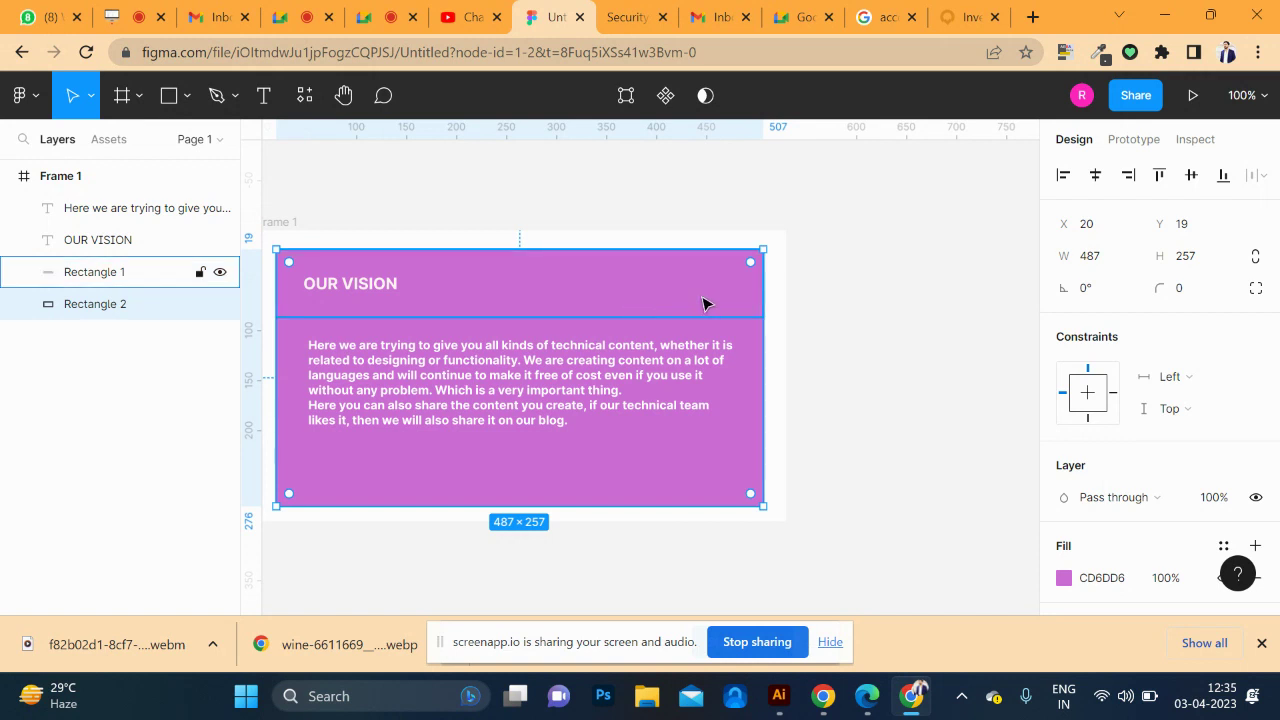
pyautogui.click(703, 305)
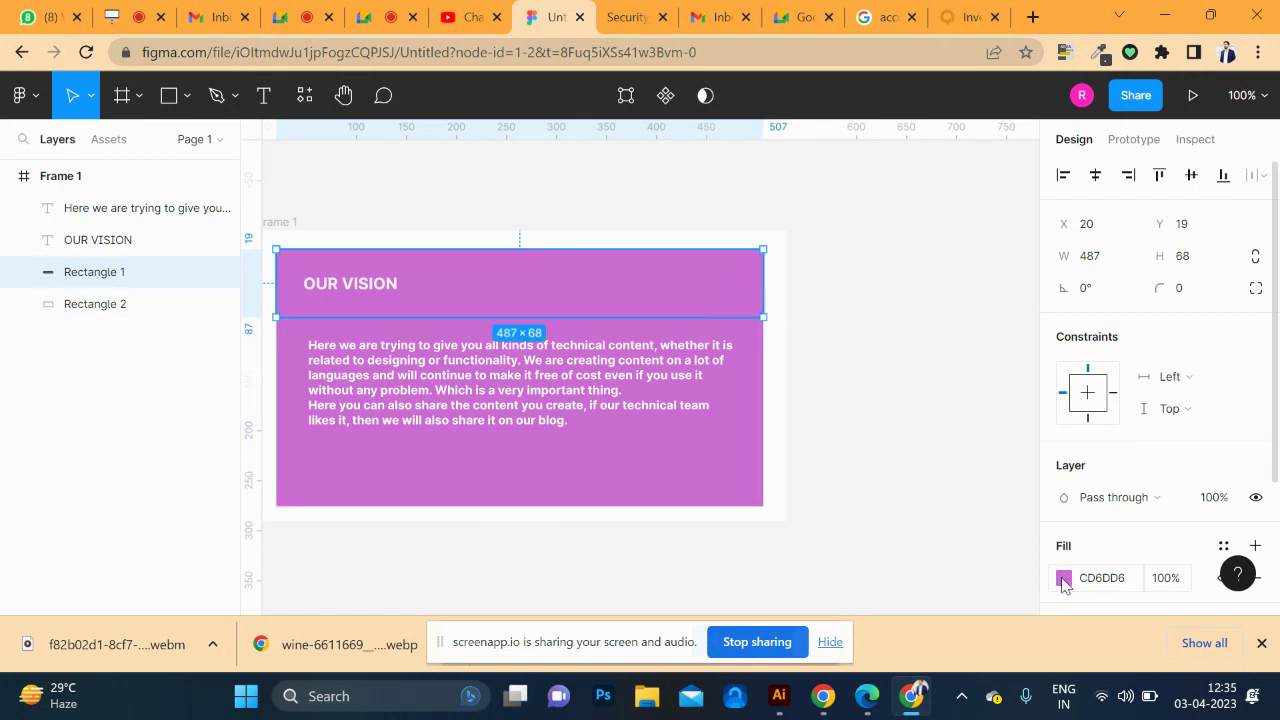
# - Darken the heading bar's fill to purple AB43B4
pyautogui.click(1063, 579)
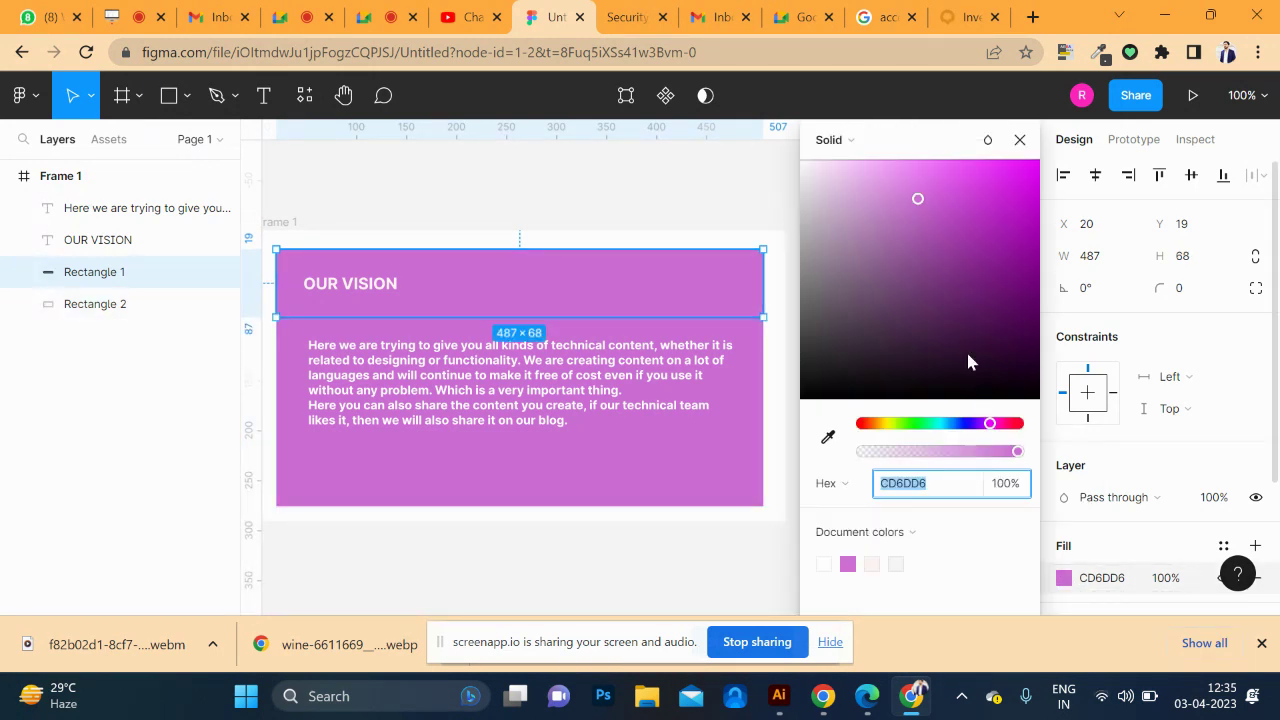
pyautogui.moveTo(941, 227); pyautogui.dragTo(951, 236)
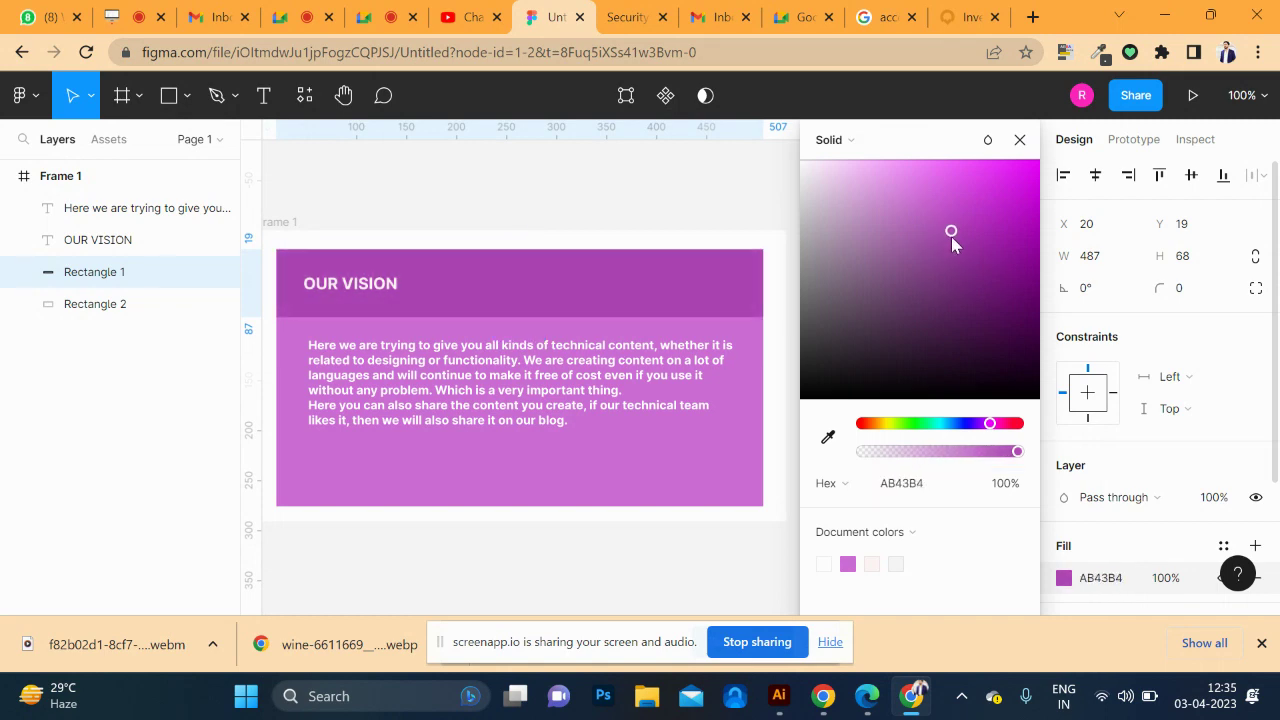
pyautogui.click(600, 197)
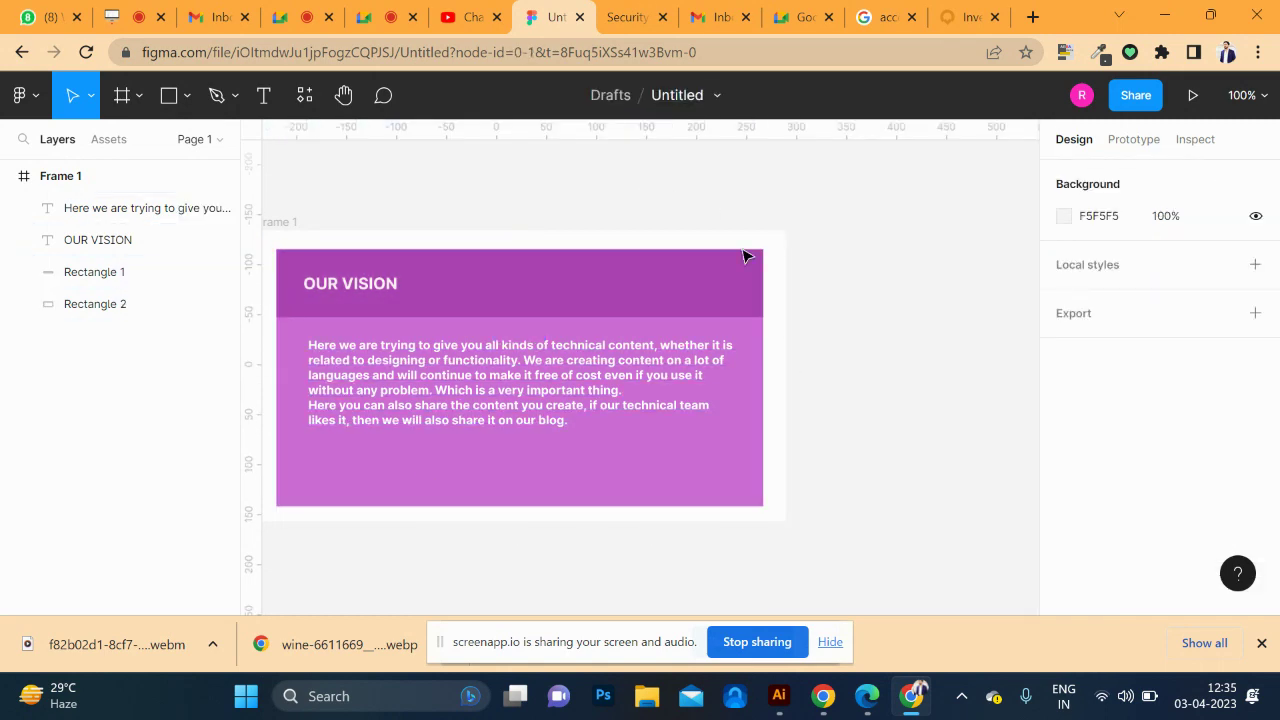
# - Select all layers of the OUR VISION card
pyautogui.click(487, 380)
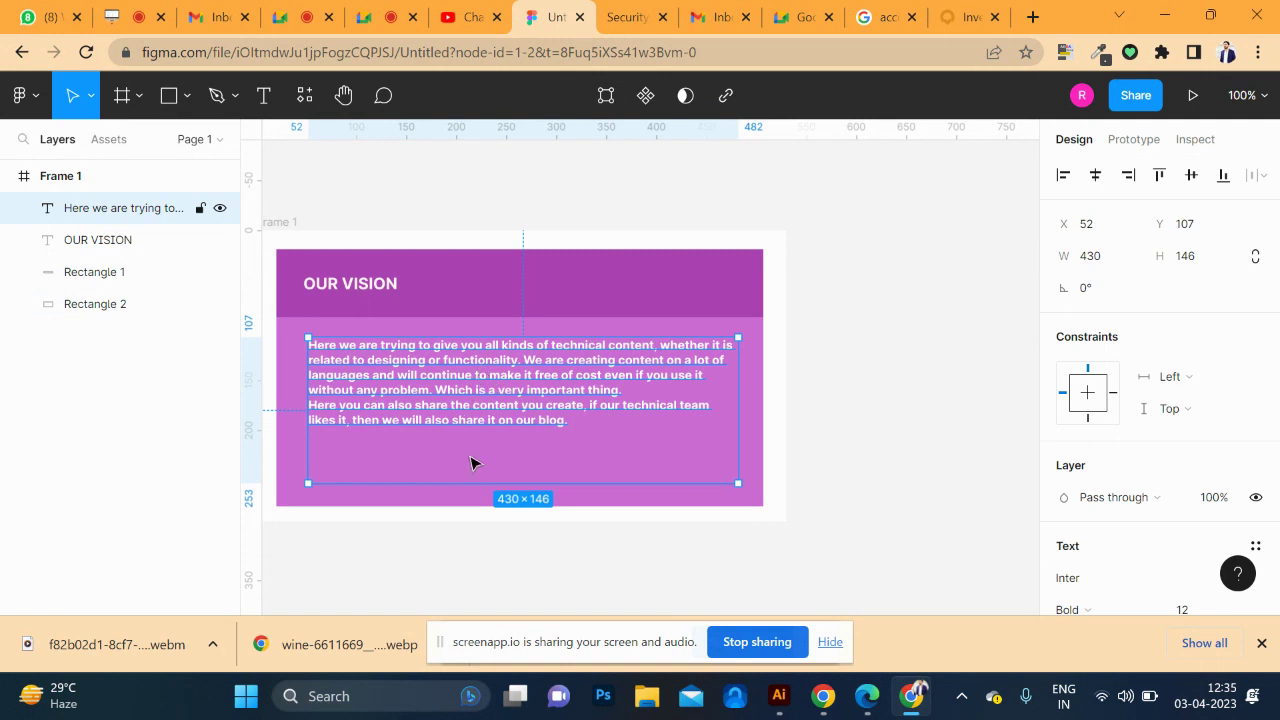
pyautogui.click(296, 247)
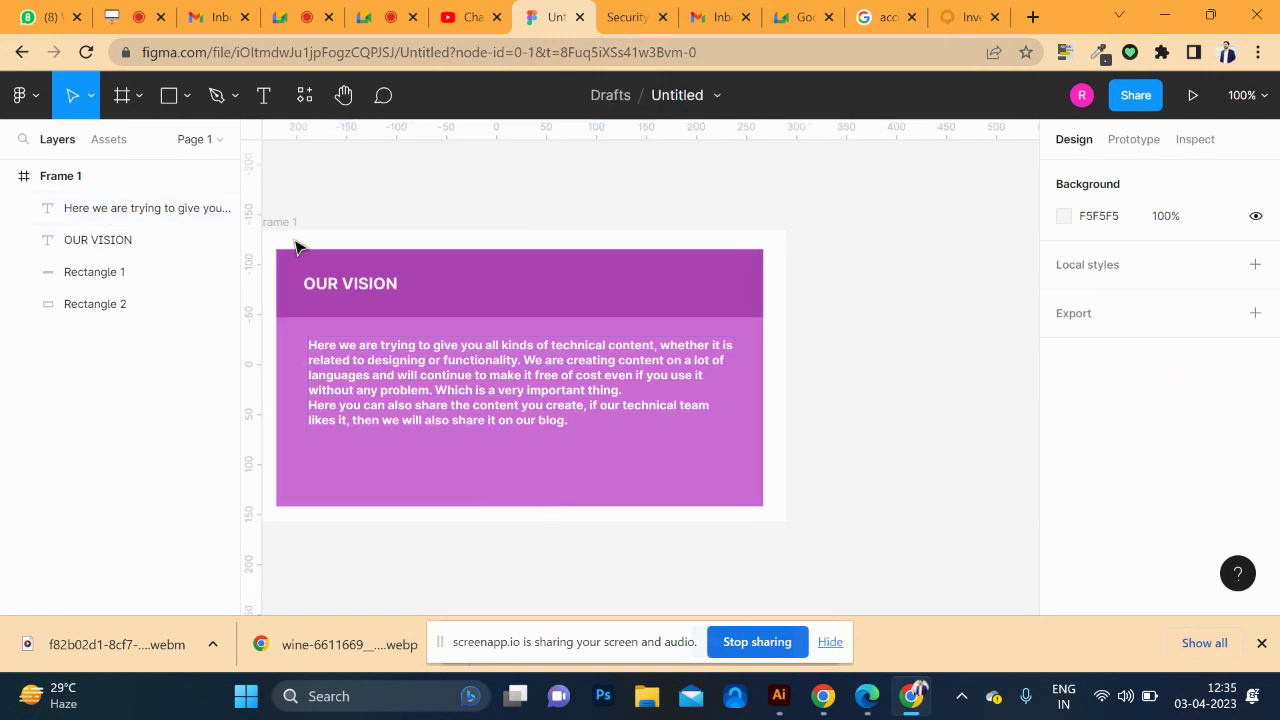
pyautogui.moveTo(293, 246); pyautogui.dragTo(760, 520)
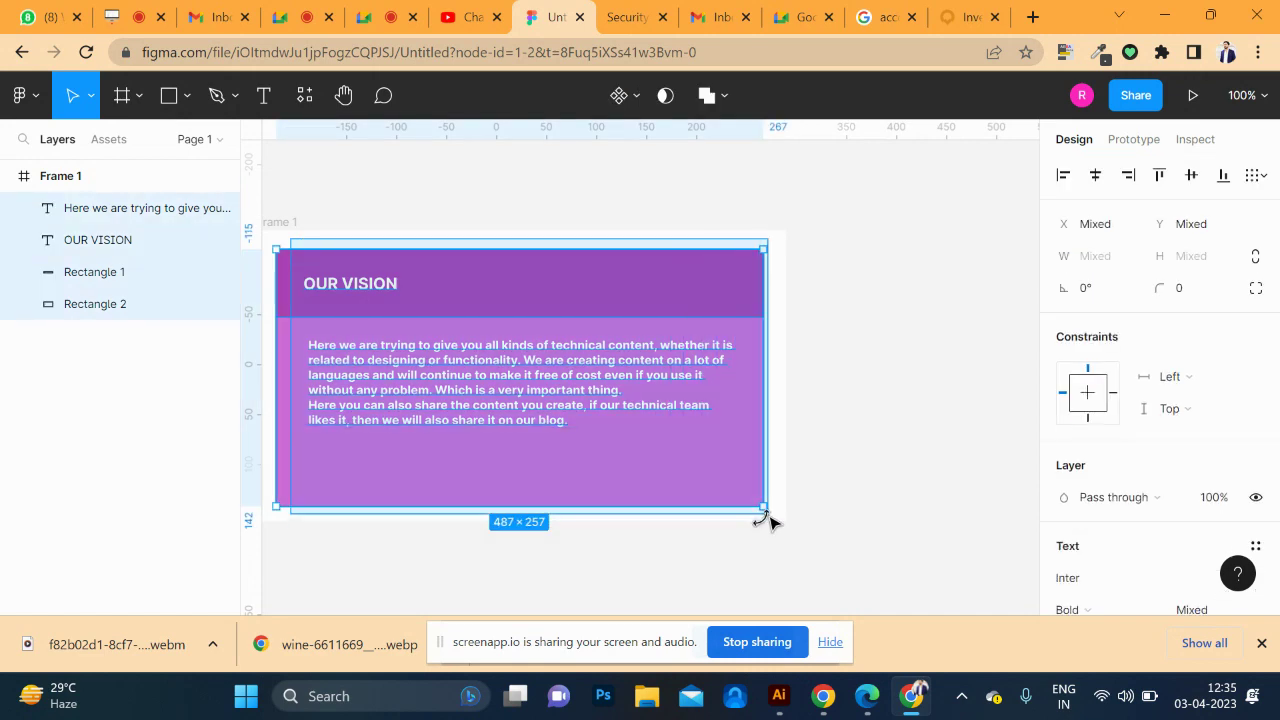
# - Select all the OUR VISION card's layers and make them Component 1
pyautogui.click(700, 519)
pyautogui.scroll(-1, 449, 380)
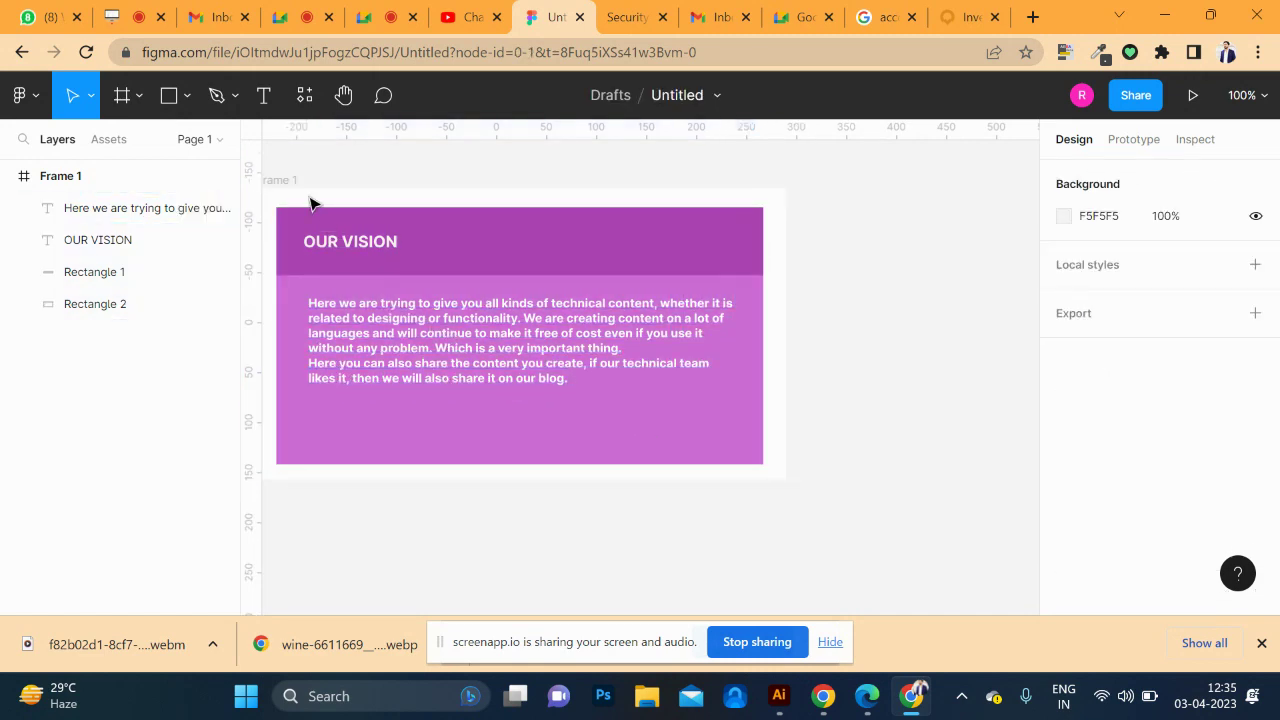
pyautogui.moveTo(304, 202); pyautogui.dragTo(762, 464)
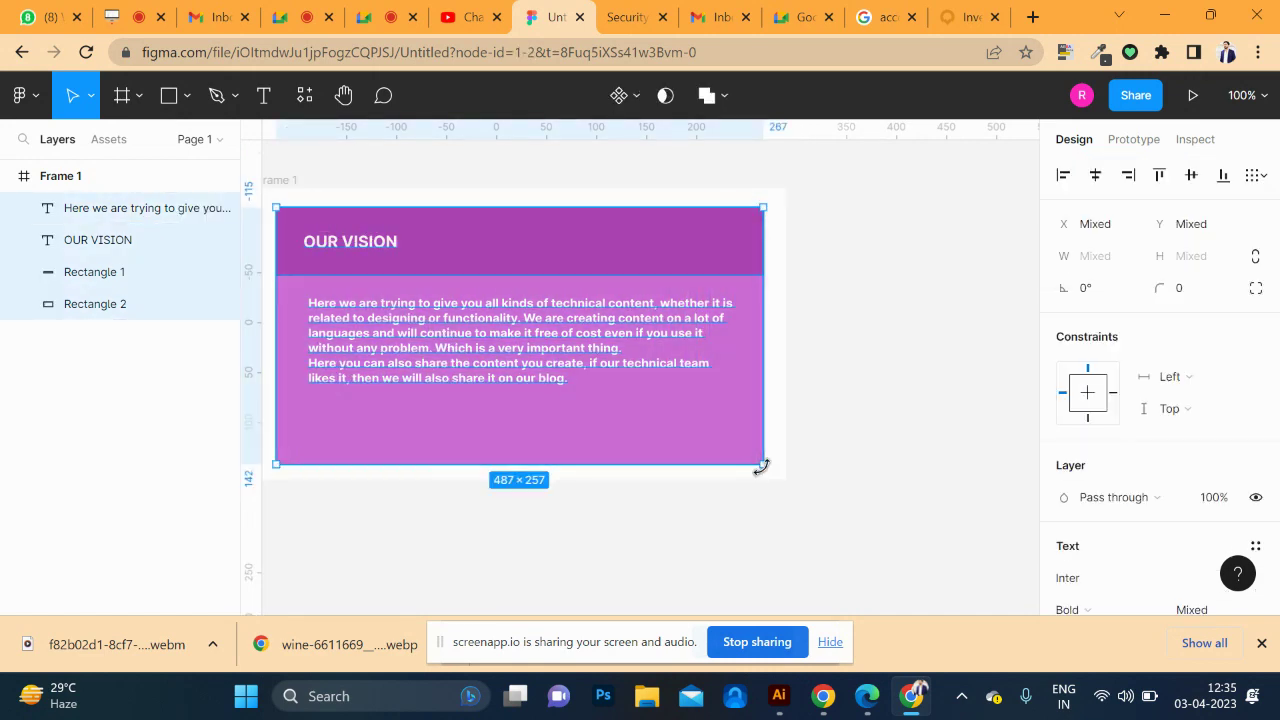
pyautogui.hotkey('ctrl', 'alt', 'k')
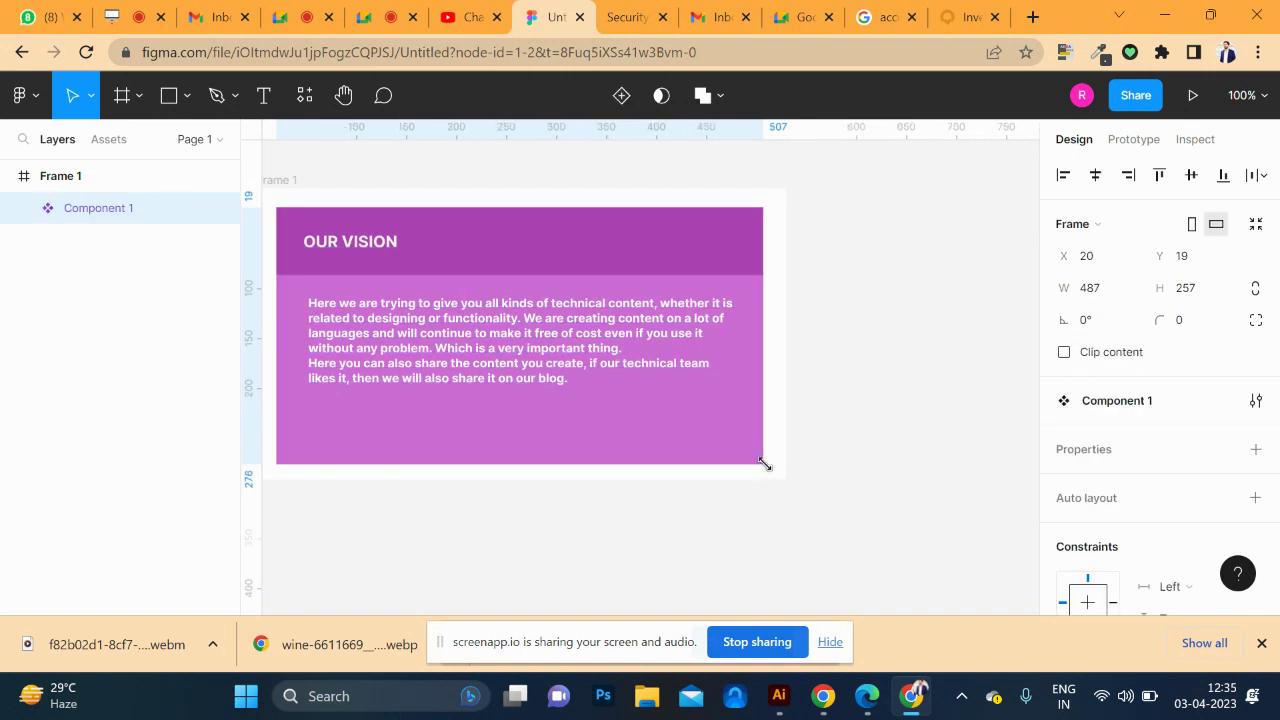
# - Move Component 1 out of Frame 1 to the right, at X 393, Y -84
pyautogui.moveTo(471, 320); pyautogui.dragTo(958, 351)
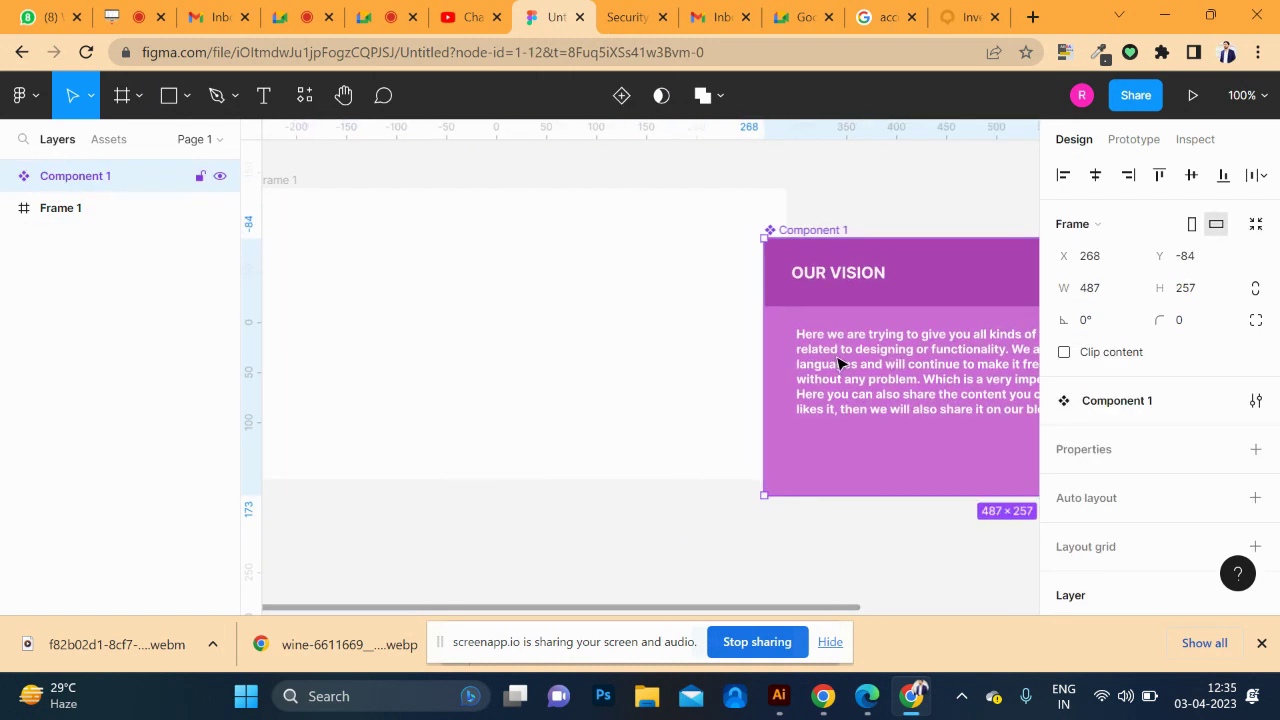
pyautogui.moveTo(840, 364); pyautogui.dragTo(966, 366)
pyautogui.click(820, 293)
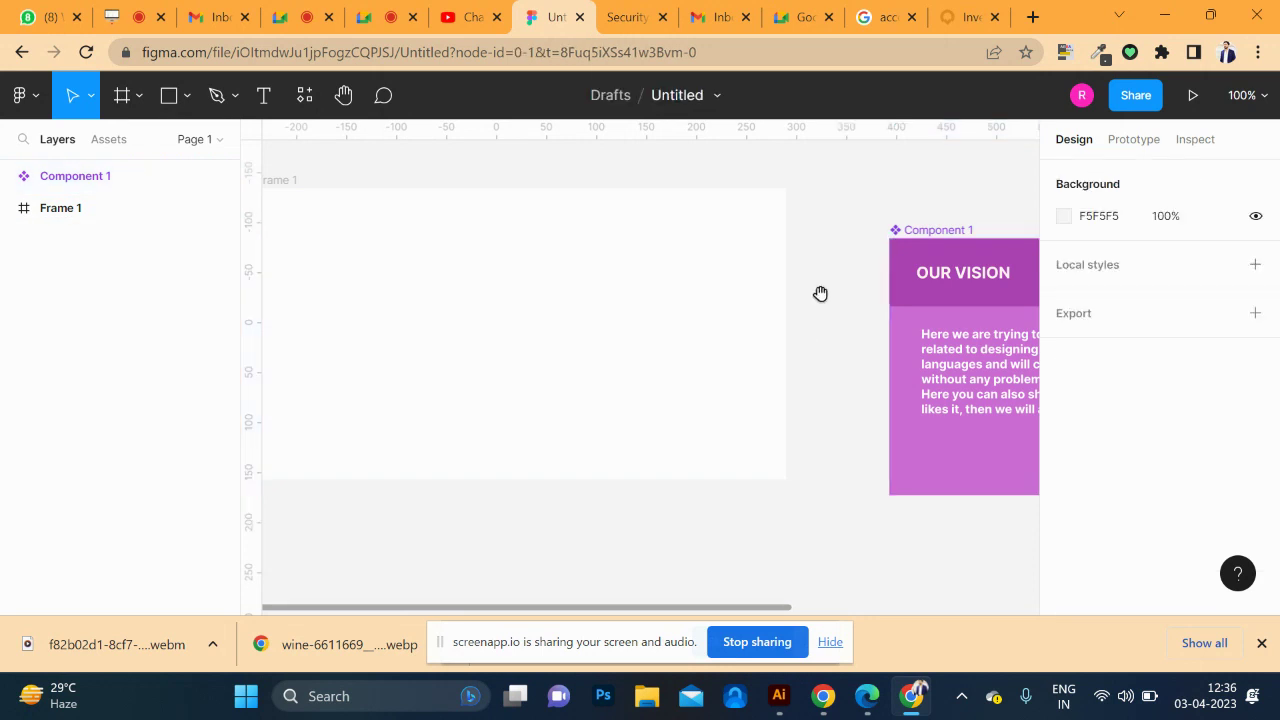
pyautogui.moveTo(820, 293); pyautogui.dragTo(518, 340)
pyautogui.click(620, 388)
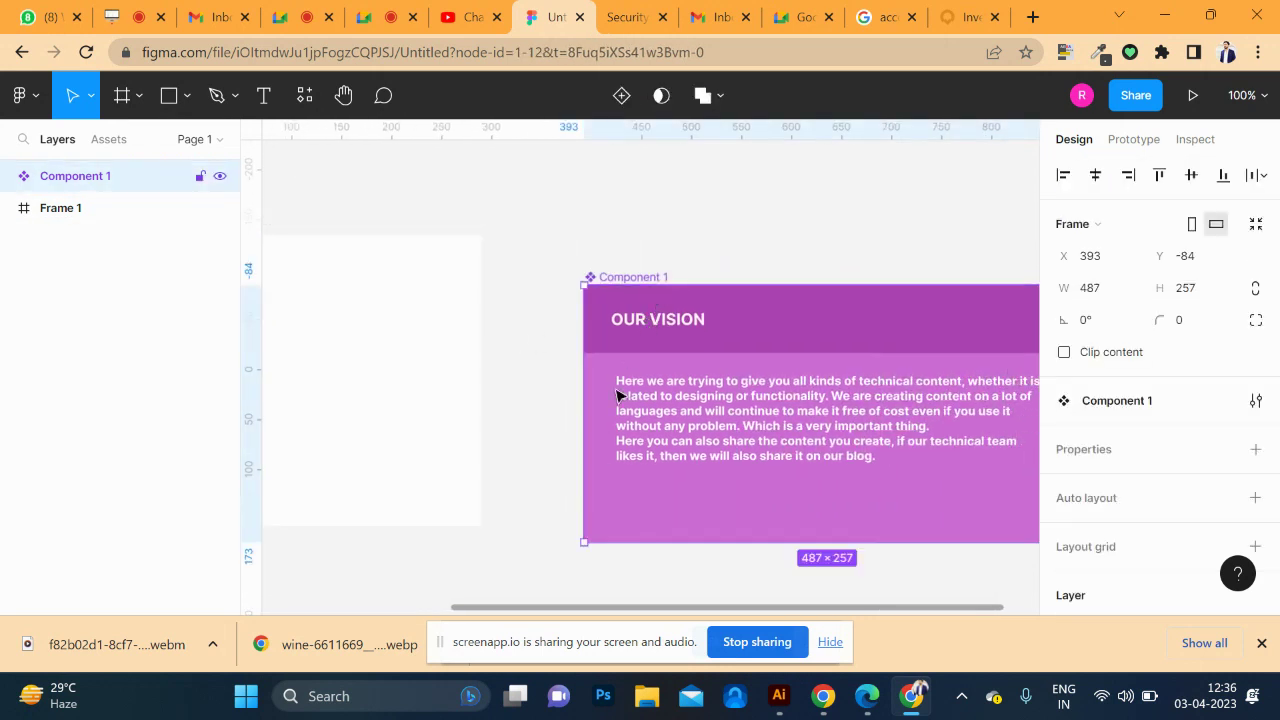
# - Add a Variant2 card below Default under Property 1, then expand Default's layers
pyautogui.click(619, 95)
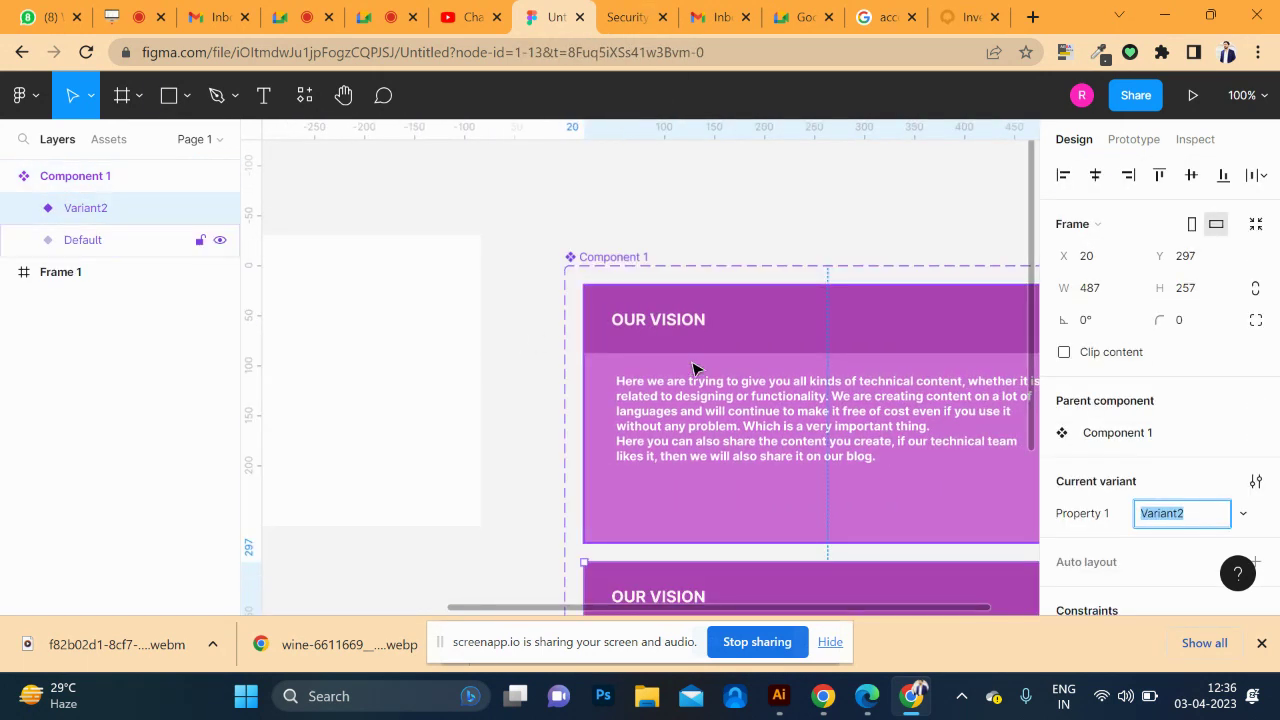
pyautogui.scroll(-1, 700, 365)
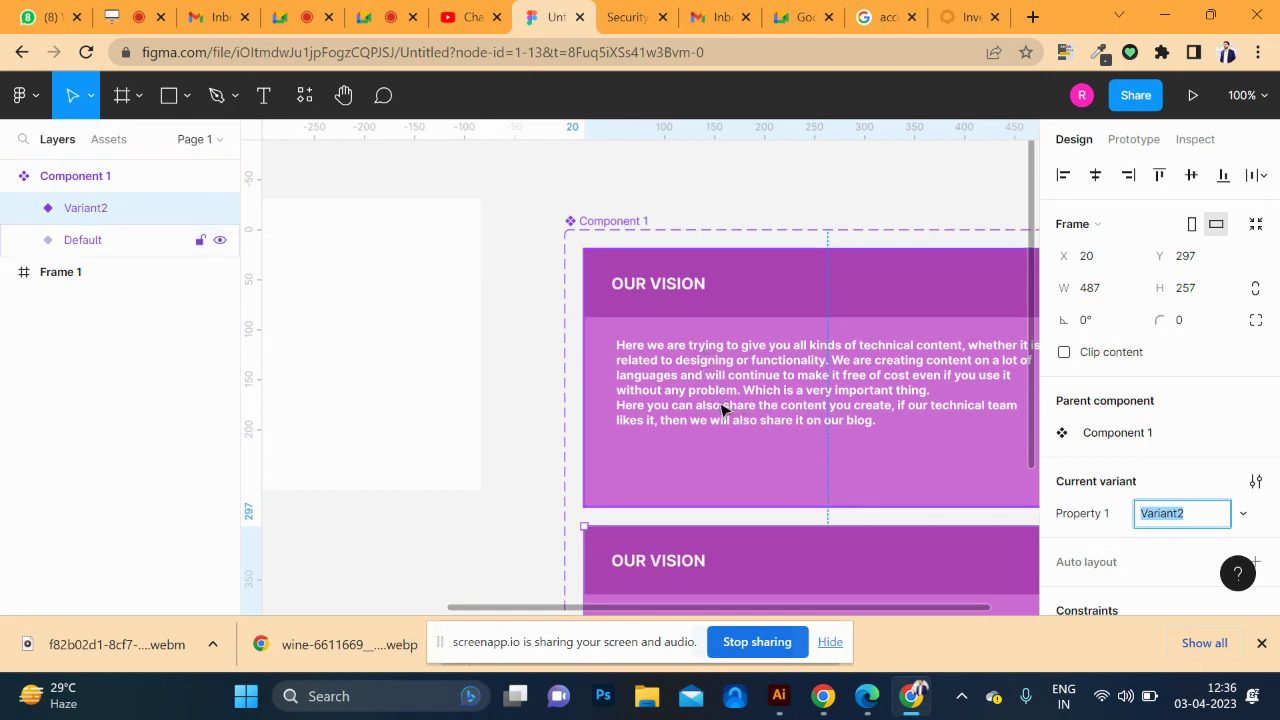
pyautogui.press('BackSpace')
pyautogui.hotkey('ctrl', 'z')
pyautogui.hotkey('ctrl', 'shift', 'z')
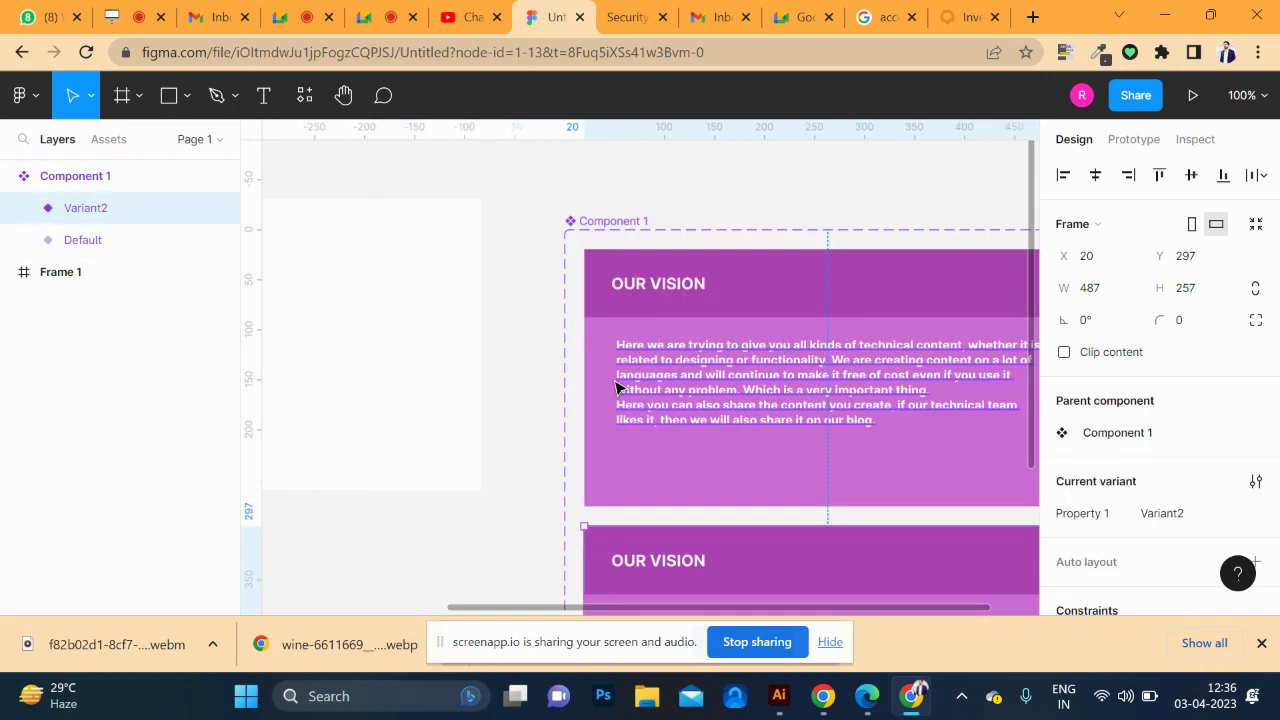
pyautogui.click(623, 183)
pyautogui.hscroll(5, 417, 143)
pyautogui.moveTo(110, 240)
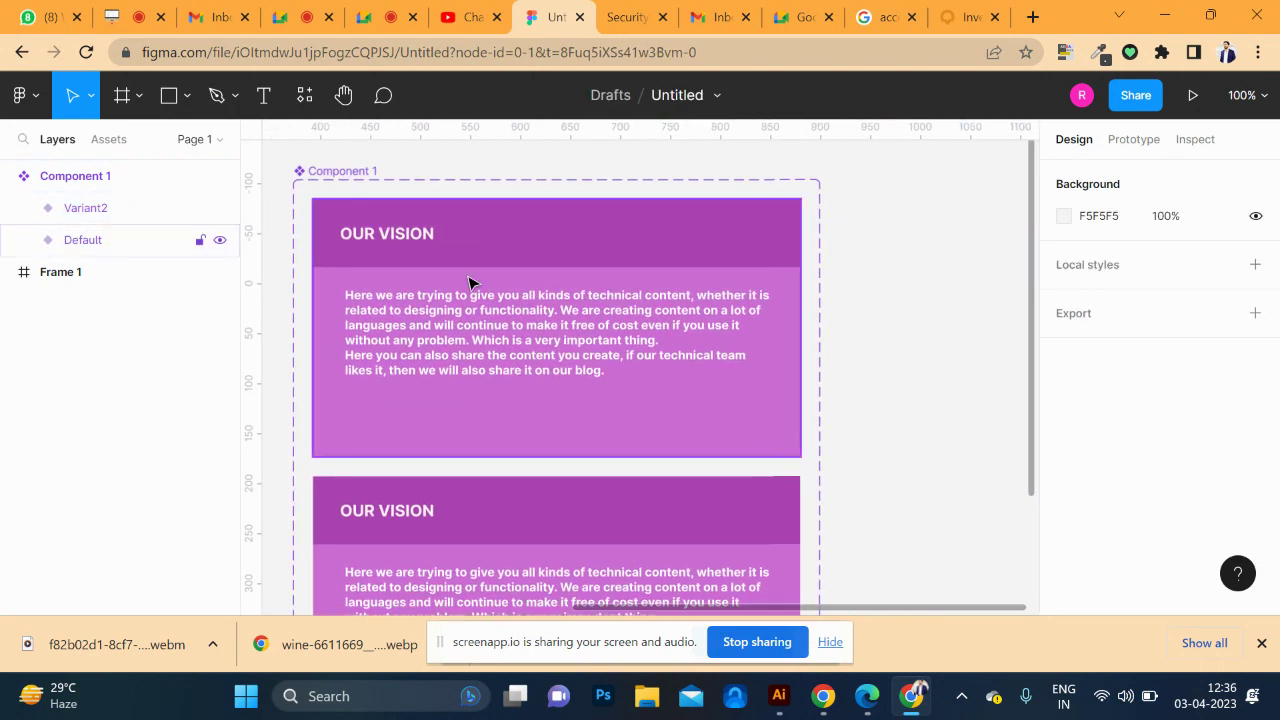
pyautogui.click(473, 327)
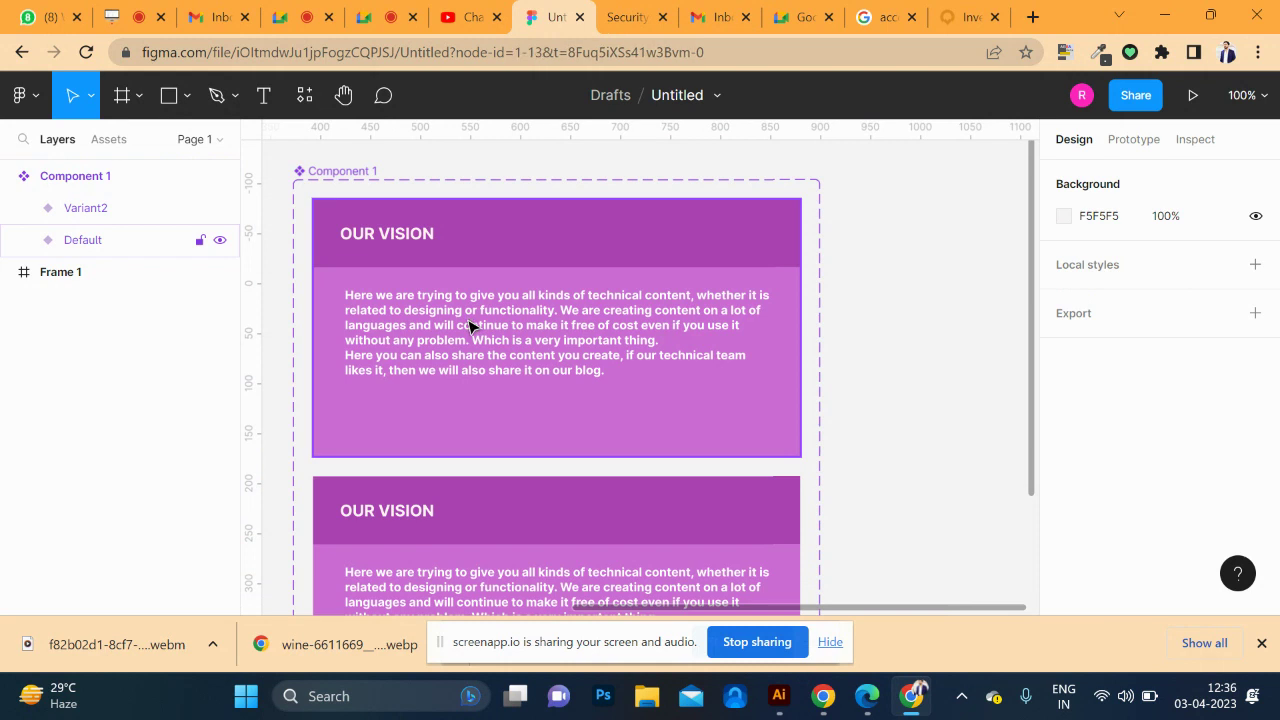
pyautogui.click(24, 240)
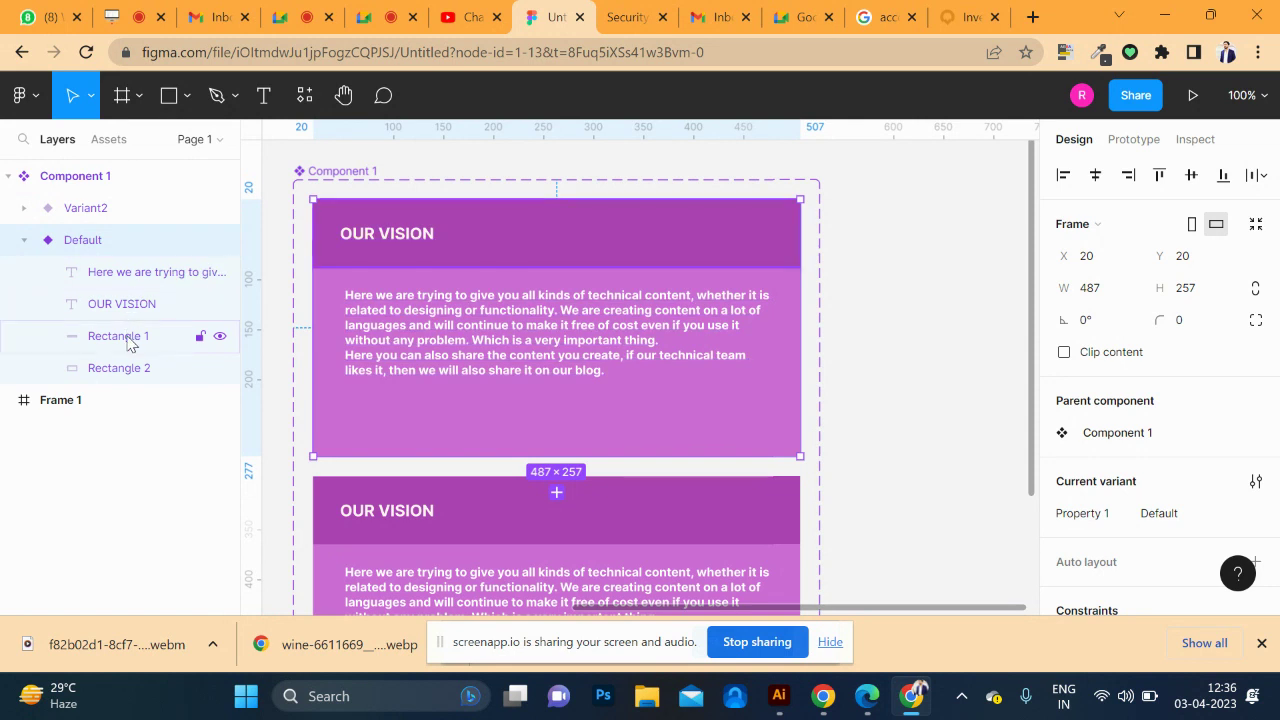
# - Shorten the Default variant's Rectangle 2 to height 68 and hide its paragraph text
pyautogui.click(126, 369)
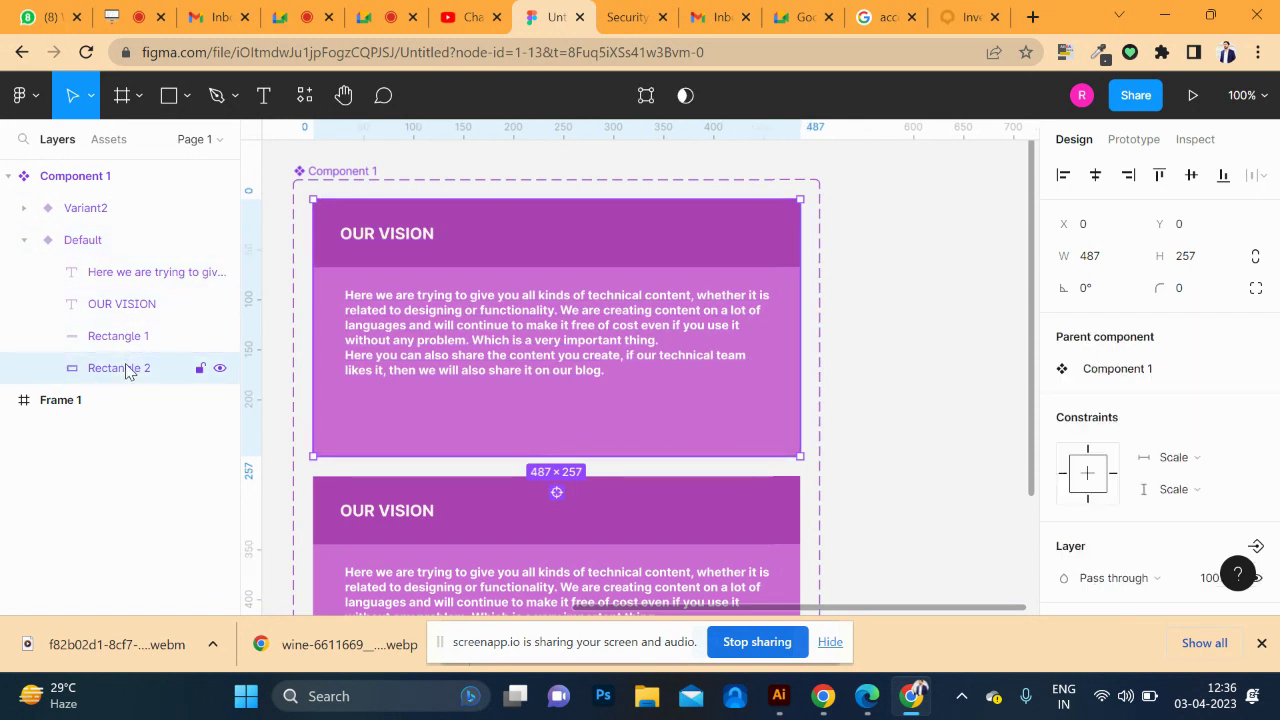
pyautogui.moveTo(556, 455); pyautogui.dragTo(566, 268)
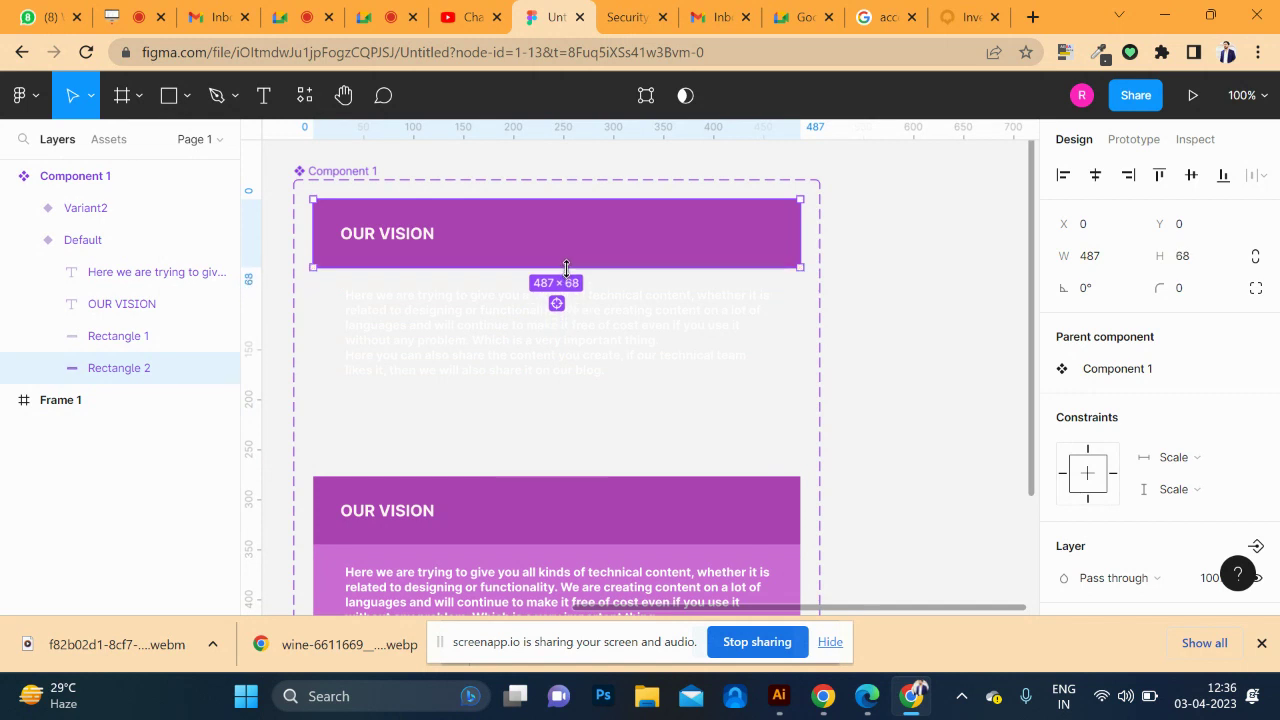
pyautogui.click(545, 333)
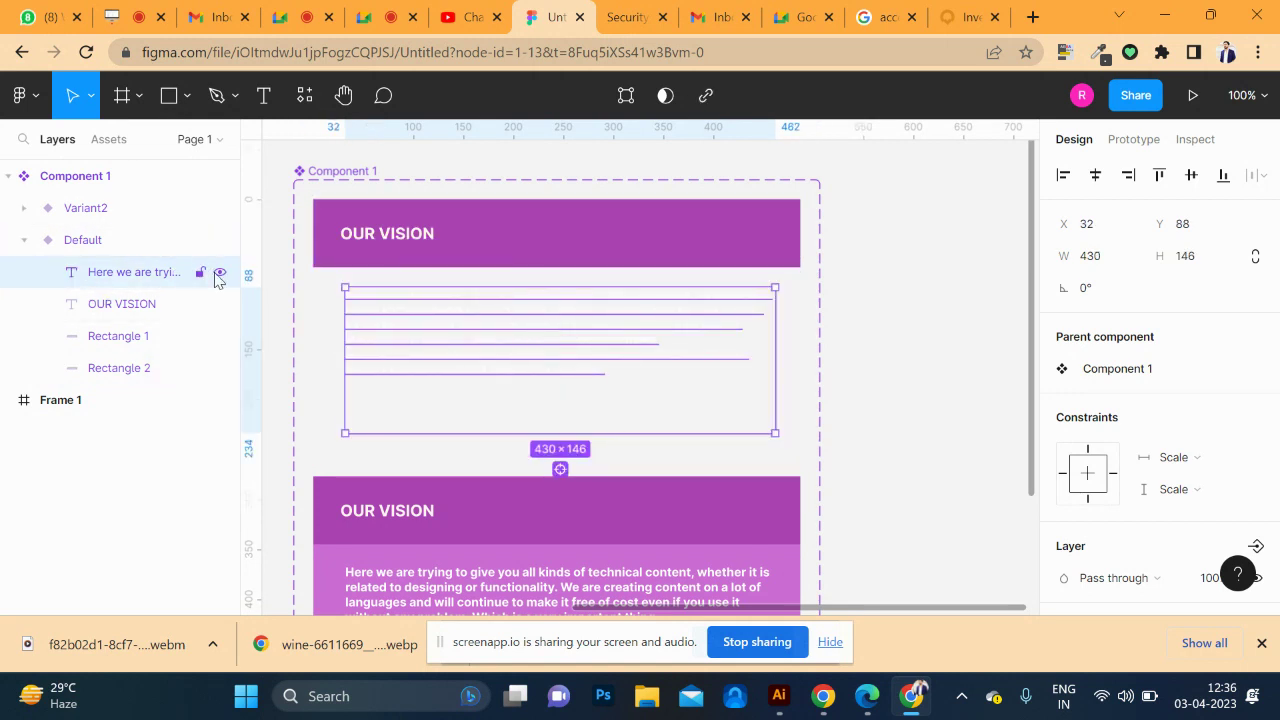
pyautogui.click(219, 272)
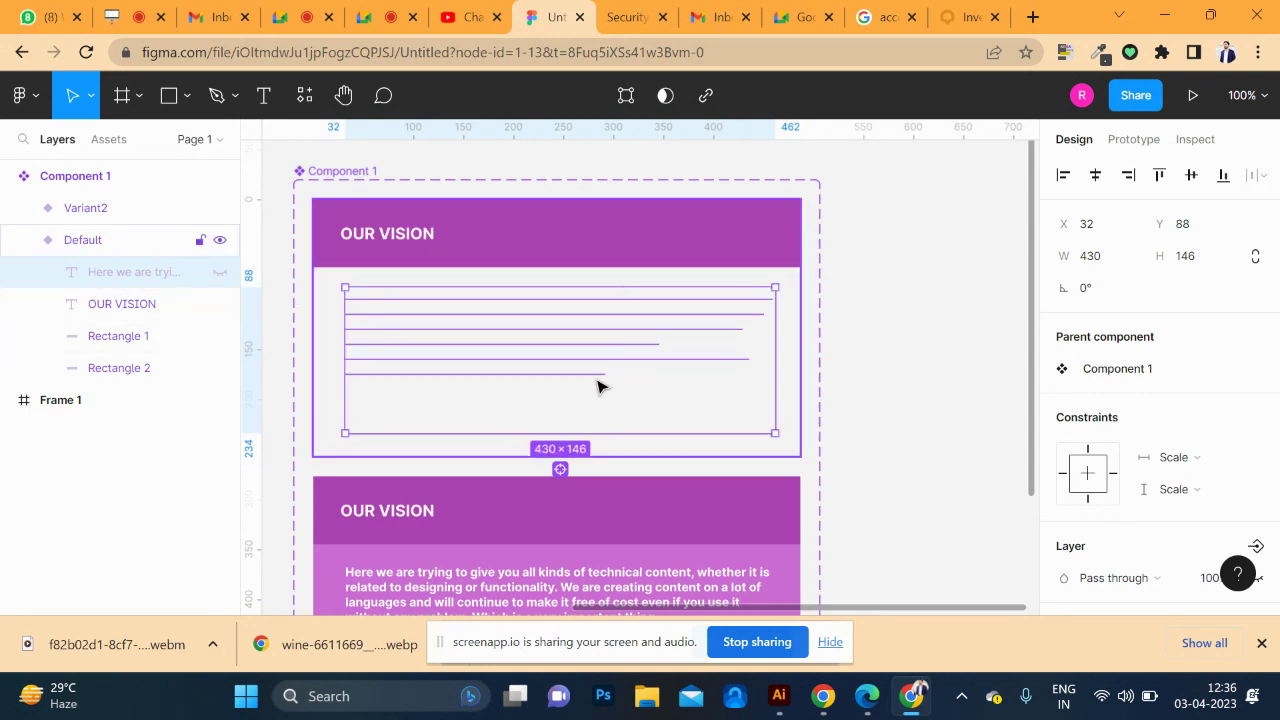
pyautogui.click(829, 387)
pyautogui.click(607, 497)
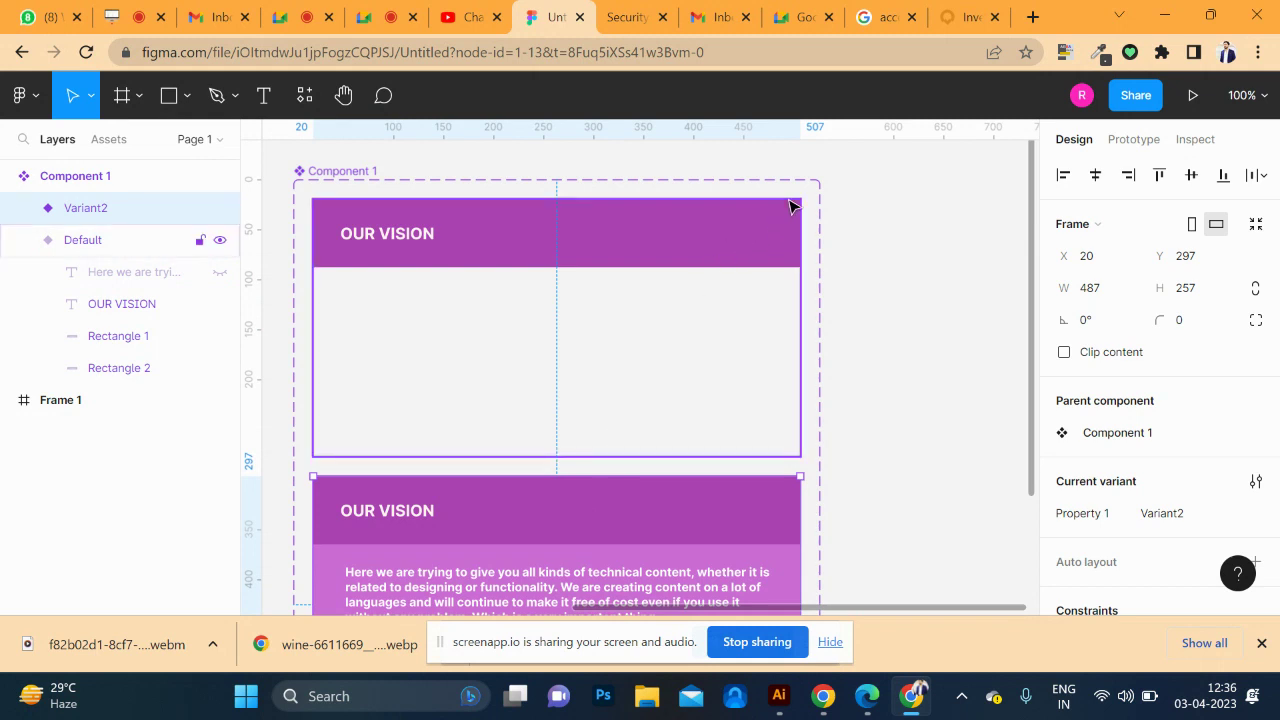
# - Draw two crossed white rectangles forming a plus sign at the header's right end
pyautogui.click(167, 96)
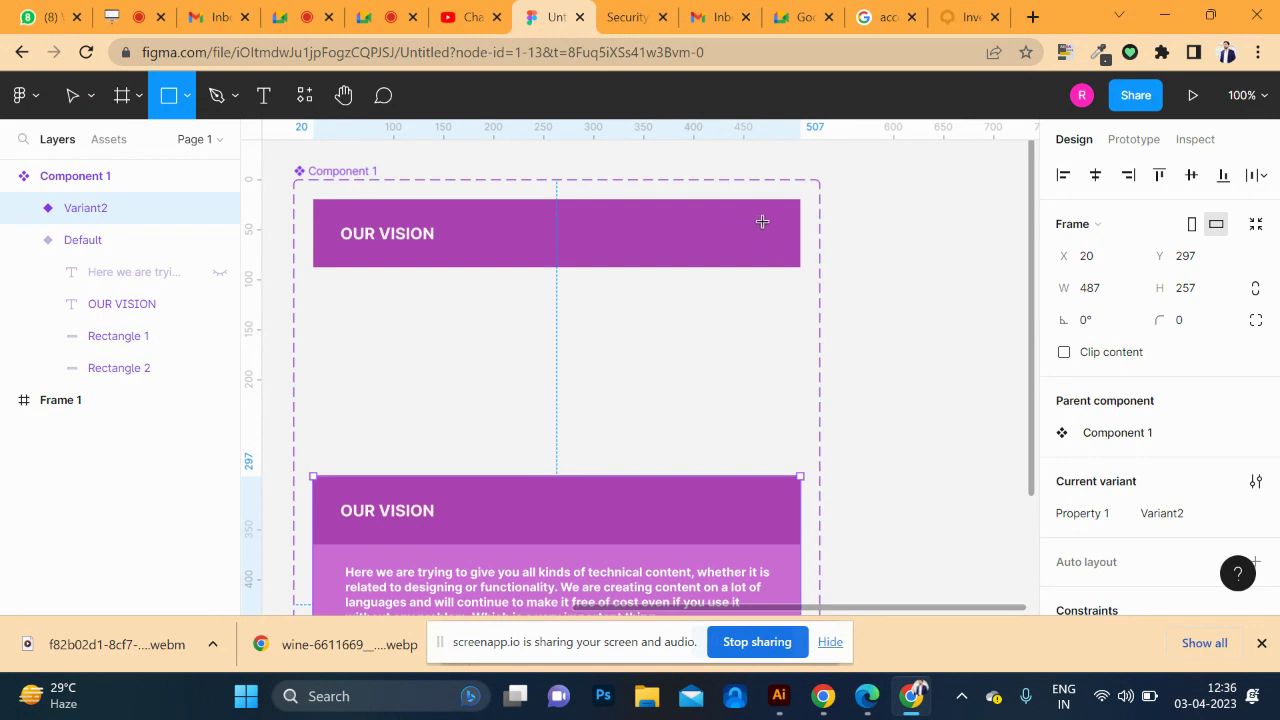
pyautogui.moveTo(758, 219); pyautogui.dragTo(764, 256)
pyautogui.scroll(2, 775, 240)
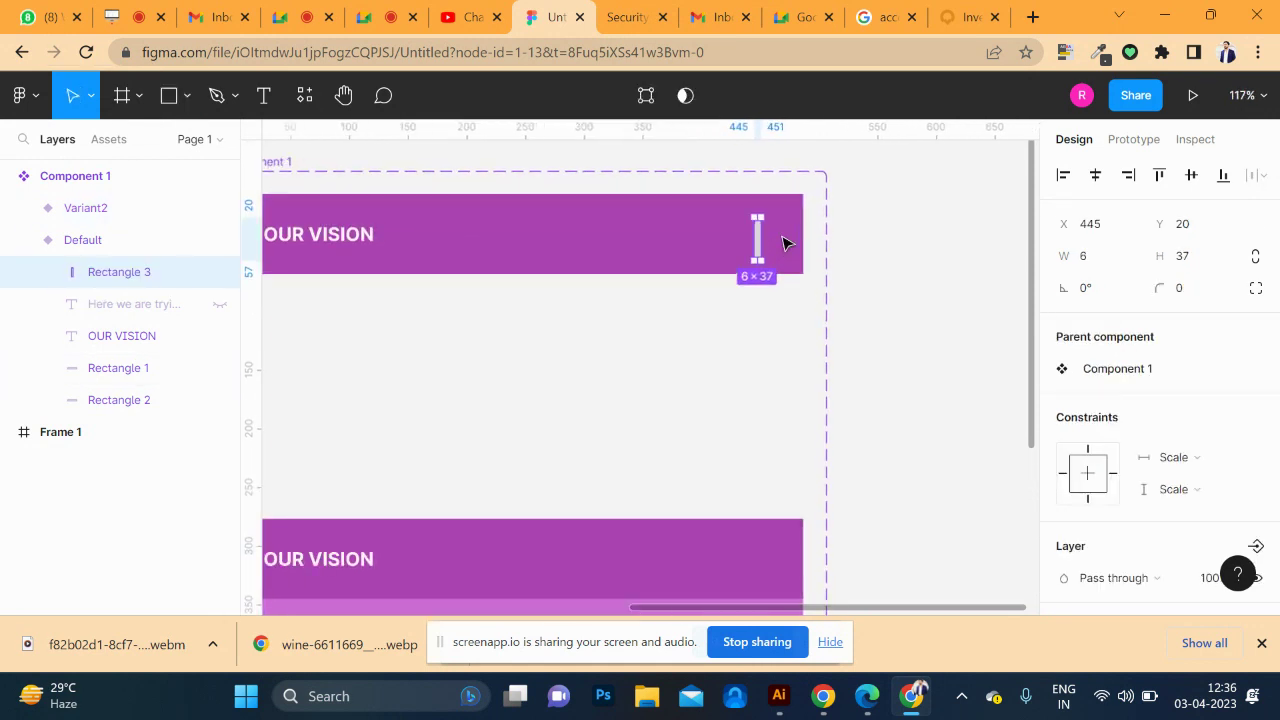
pyautogui.scroll(2, 768, 237)
pyautogui.scroll(2, 768, 237)
pyautogui.hotkey('ctrl', 'd')
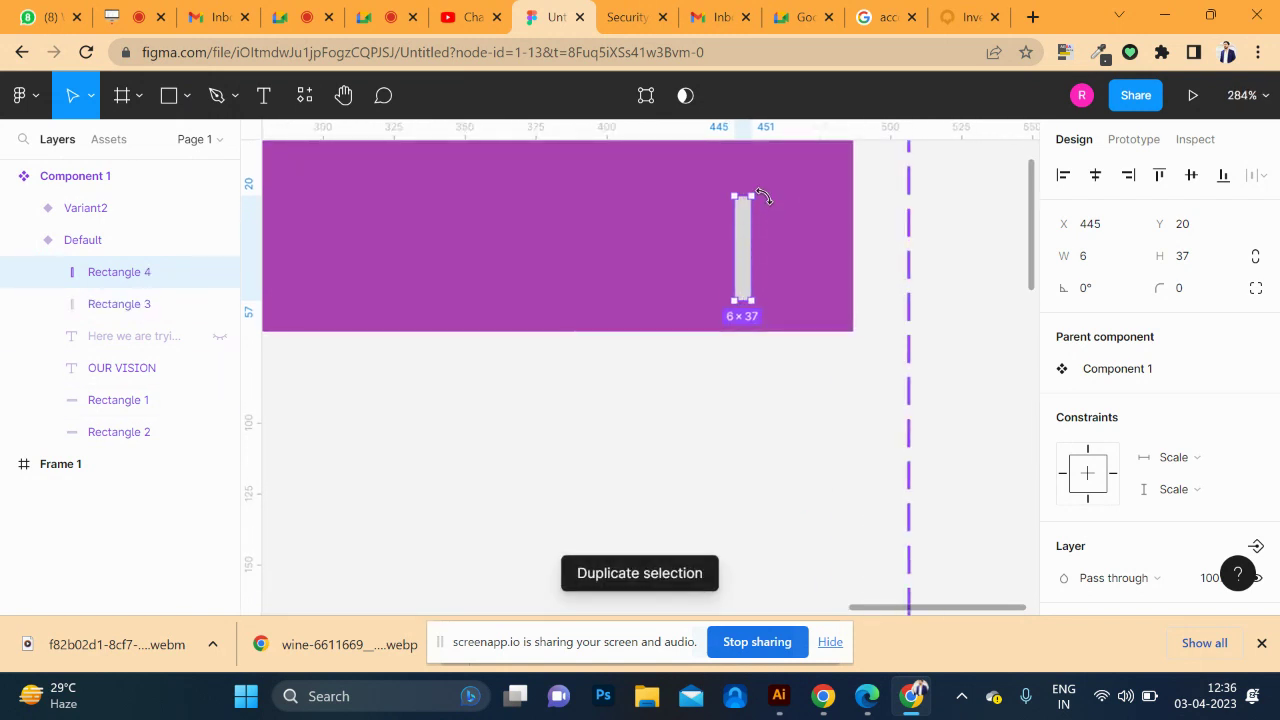
pyautogui.moveTo(760, 190); pyautogui.dragTo(789, 262)
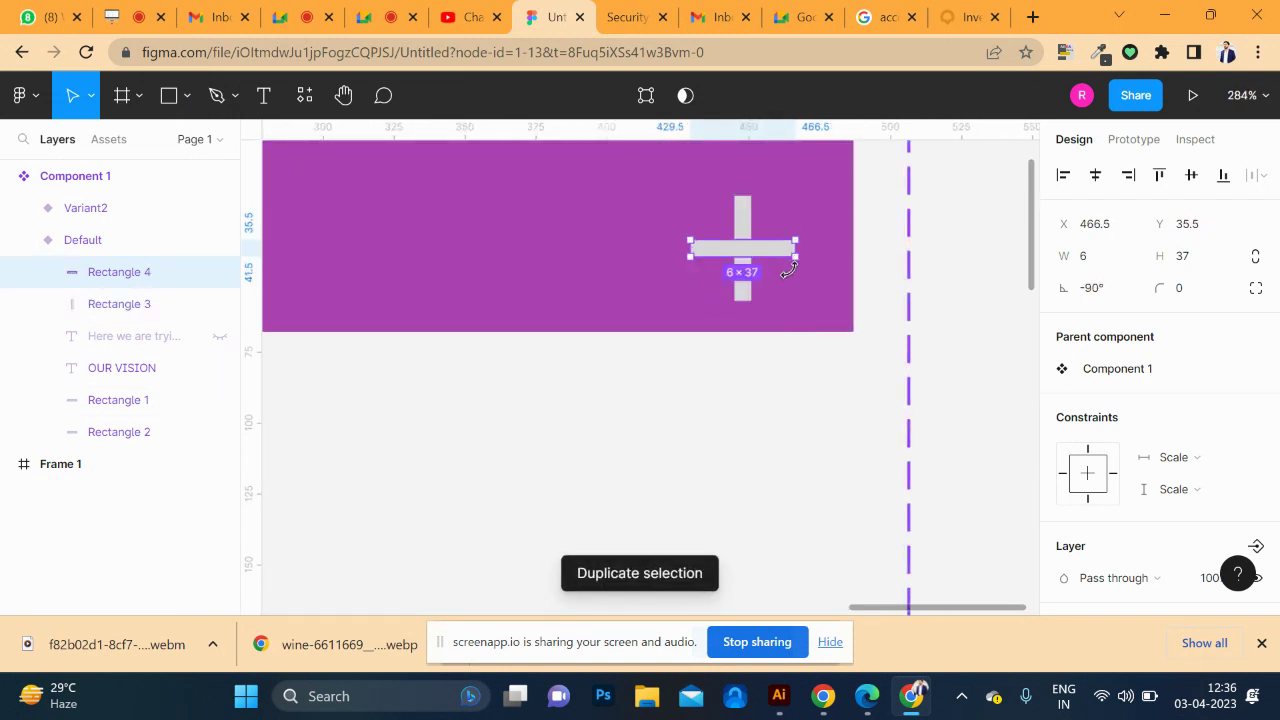
pyautogui.keyDown('shift'); pyautogui.click(742, 223); pyautogui.keyUp('shift')
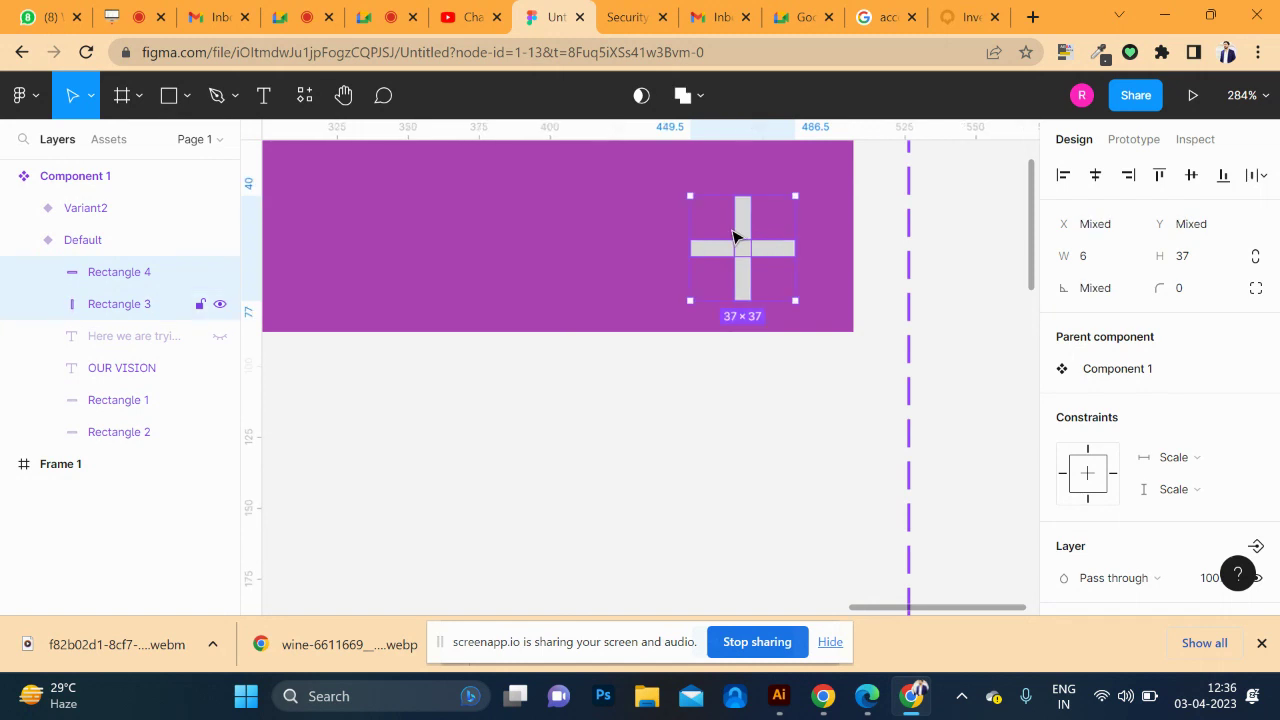
pyautogui.moveTo(735, 223); pyautogui.dragTo(737, 212)
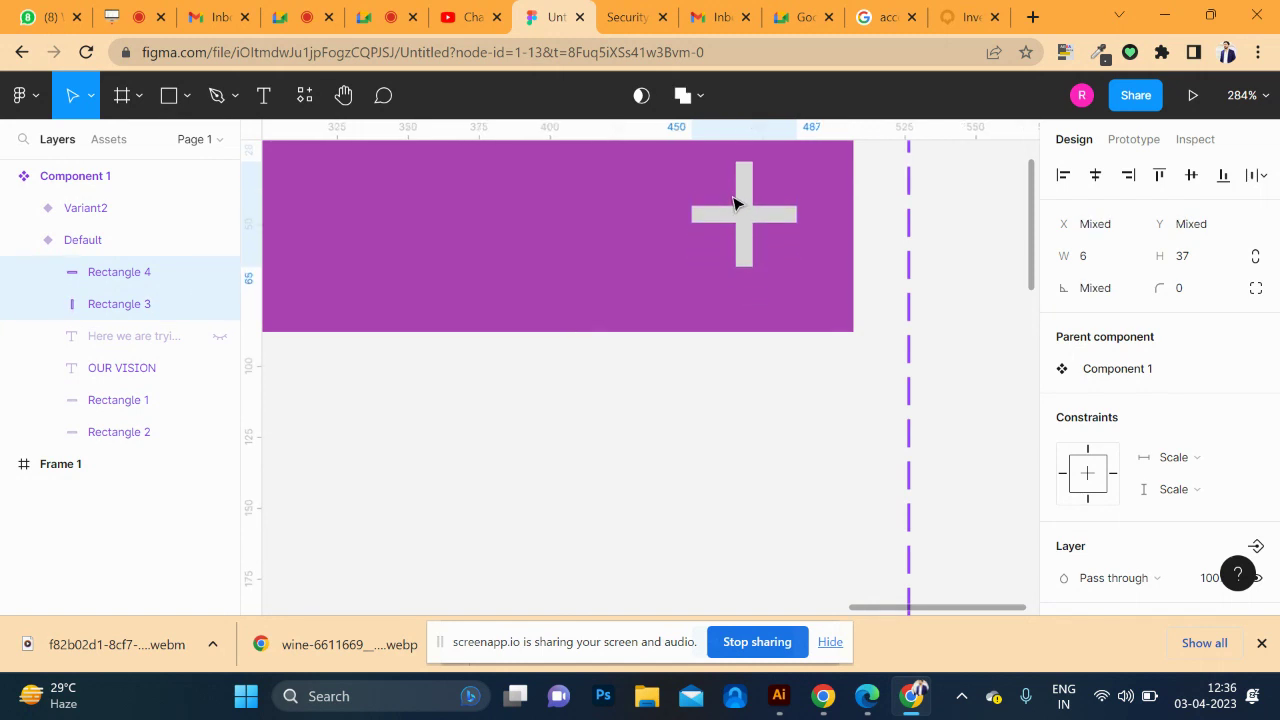
# - Resize the plus sign to 23×23, checking its spacing to the header edges
pyautogui.scroll(-1, 829, 294)
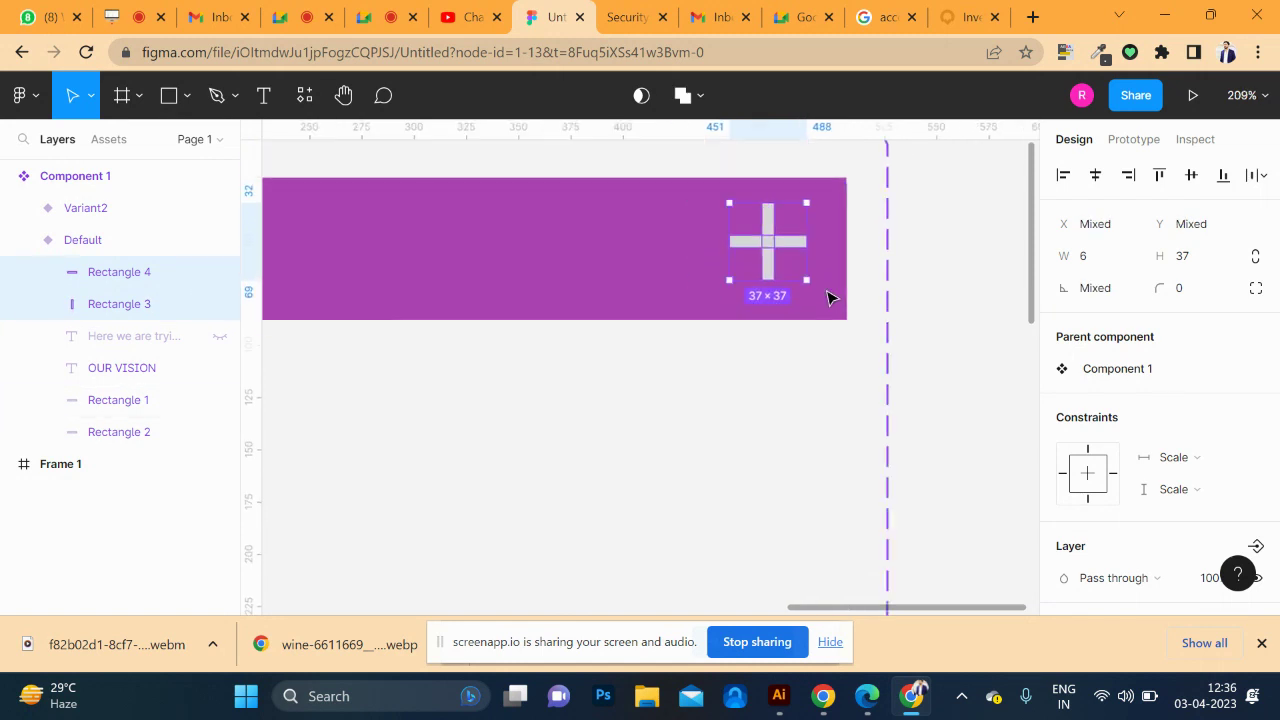
pyautogui.scroll(-3, 850, 310)
pyautogui.scroll(-3, 880, 325)
pyautogui.scroll(-1, 900, 337)
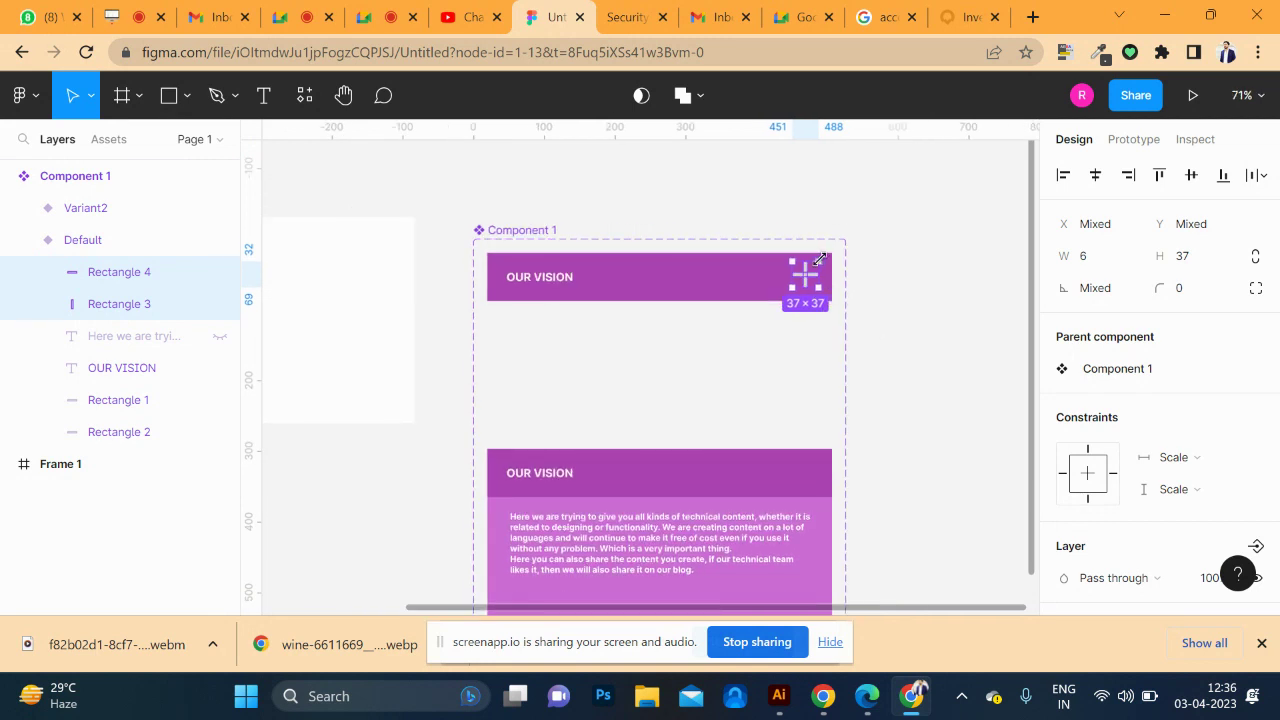
pyautogui.scroll(4, 818, 260)
pyautogui.scroll(4, 805, 265)
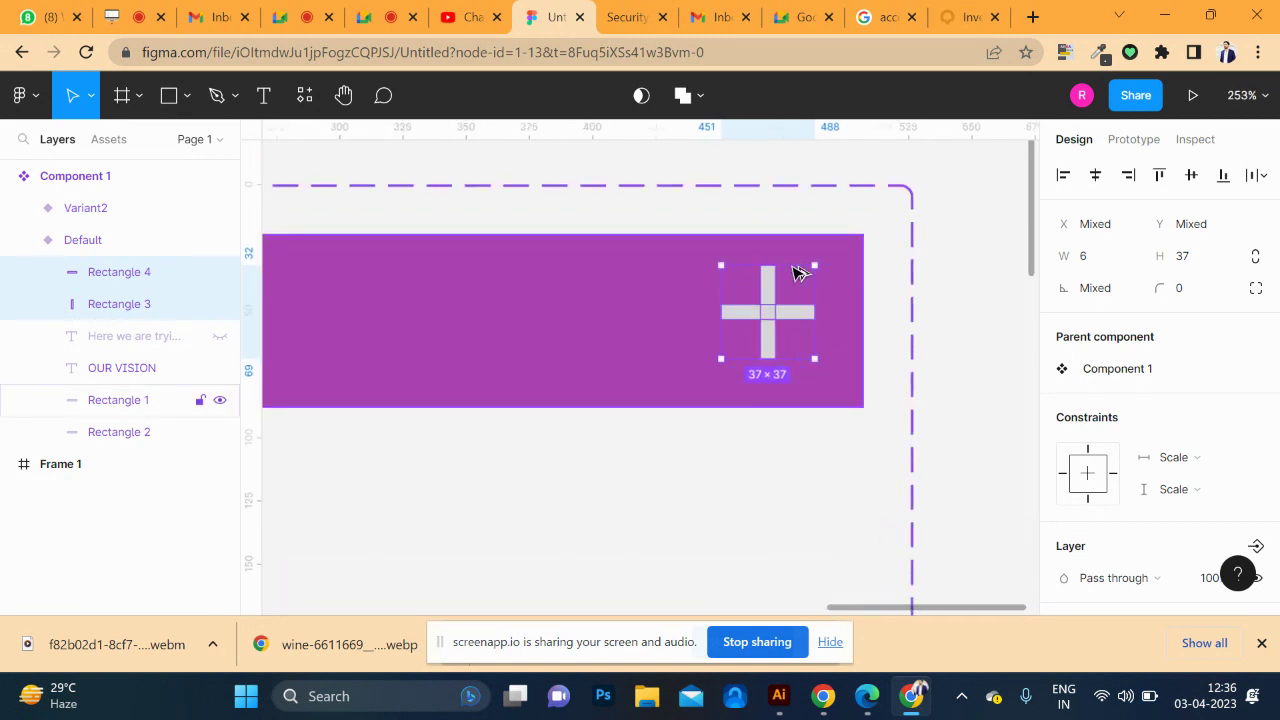
pyautogui.press('alt')
pyautogui.moveTo(815, 267); pyautogui.dragTo(796, 284)
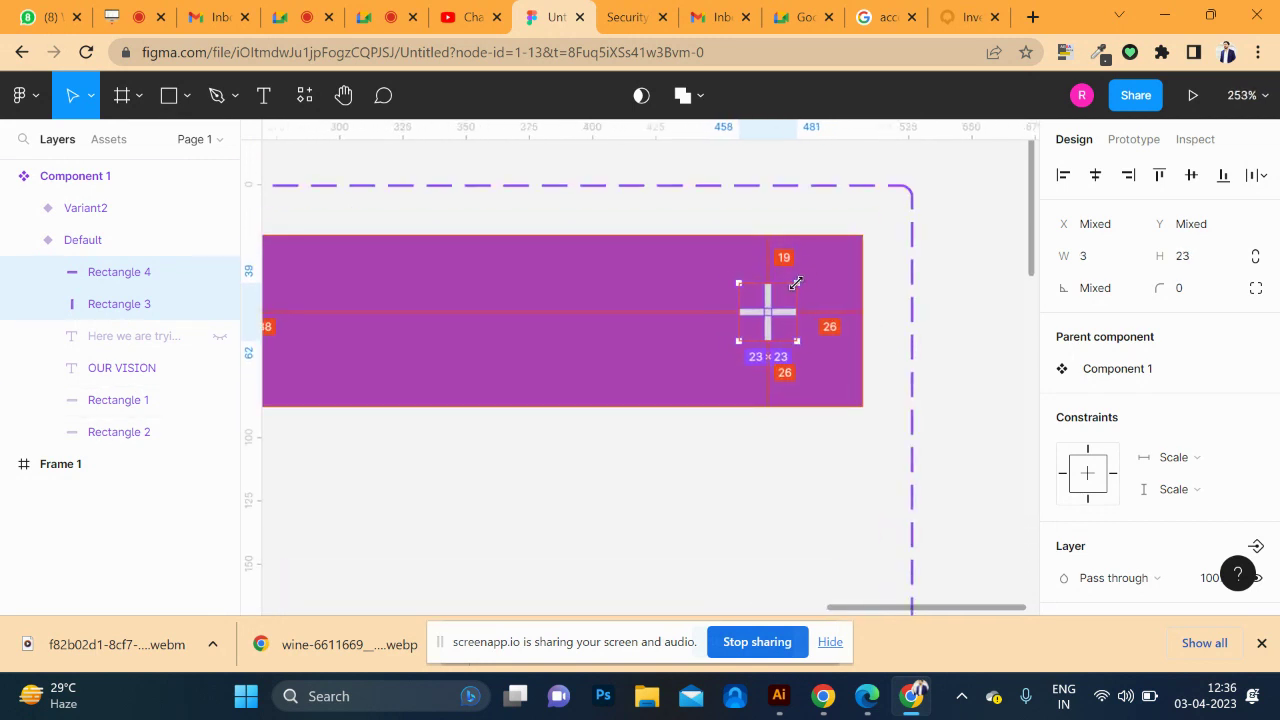
pyautogui.click(943, 372)
pyautogui.scroll(-4, 943, 372)
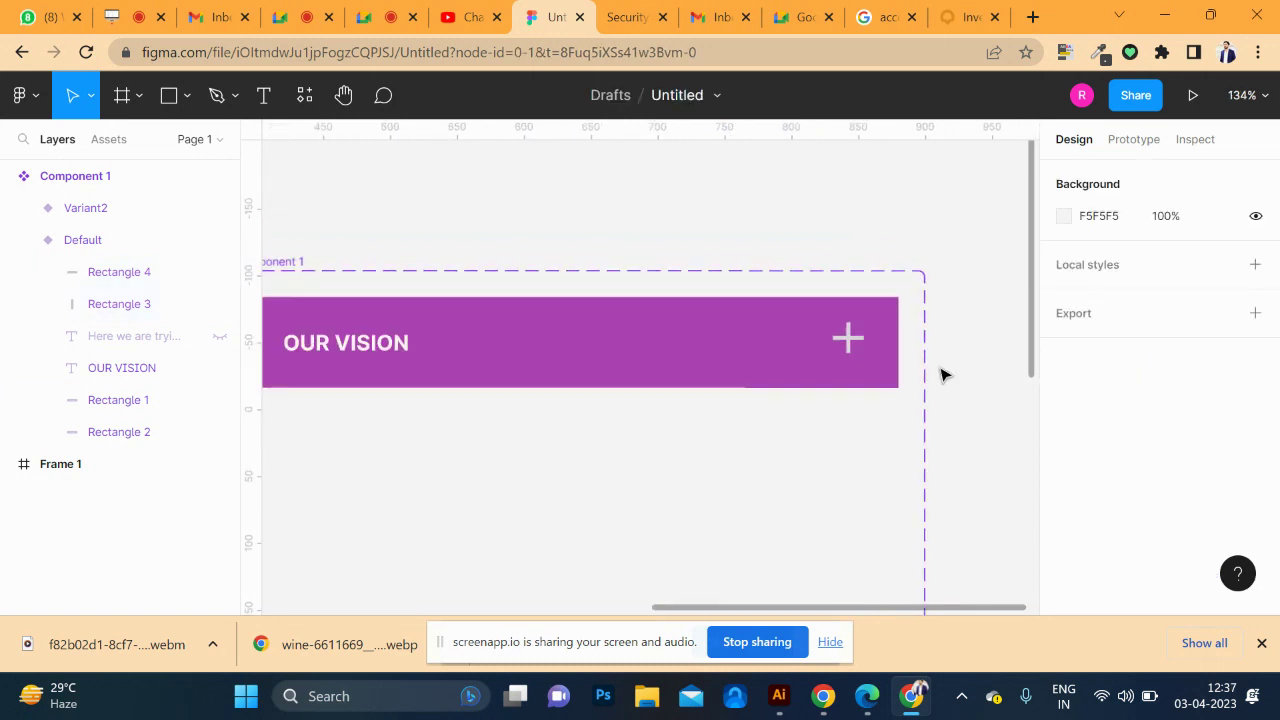
pyautogui.scroll(-4, 942, 374)
# - Paste the plus sign's horizontal bar into Variant2's header as a white minus sign
pyautogui.click(793, 383)
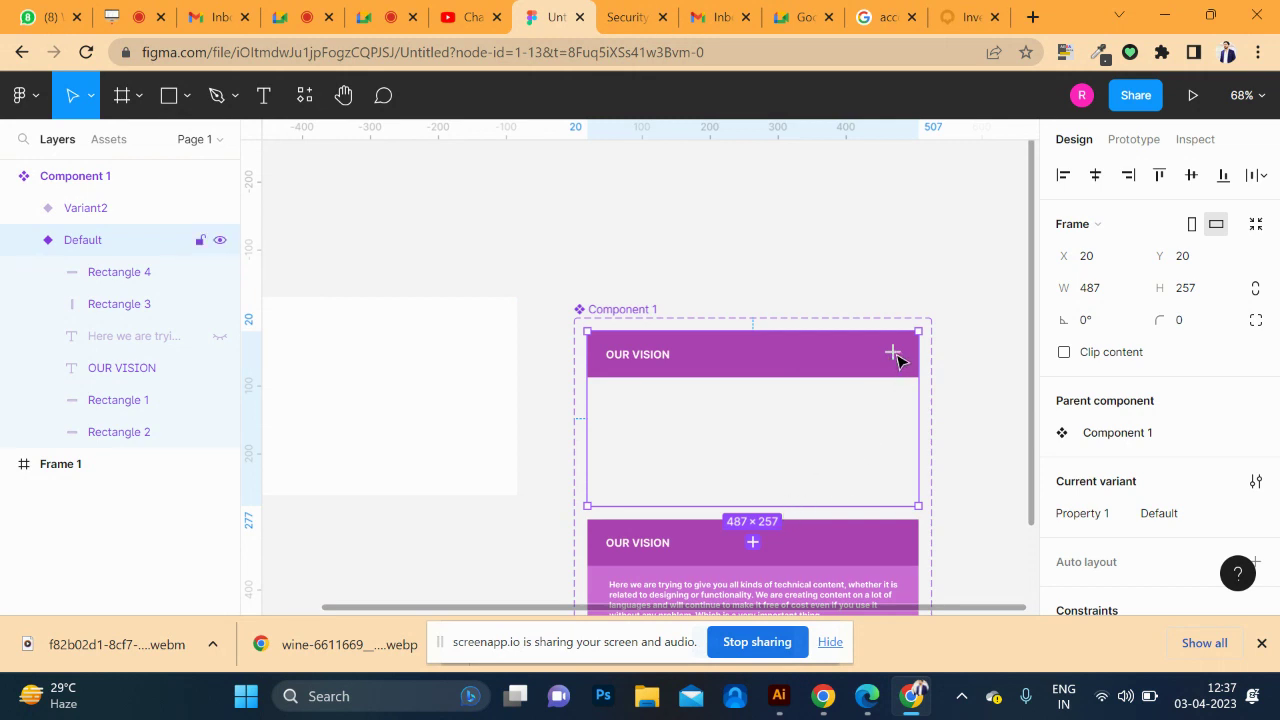
pyautogui.click(893, 354)
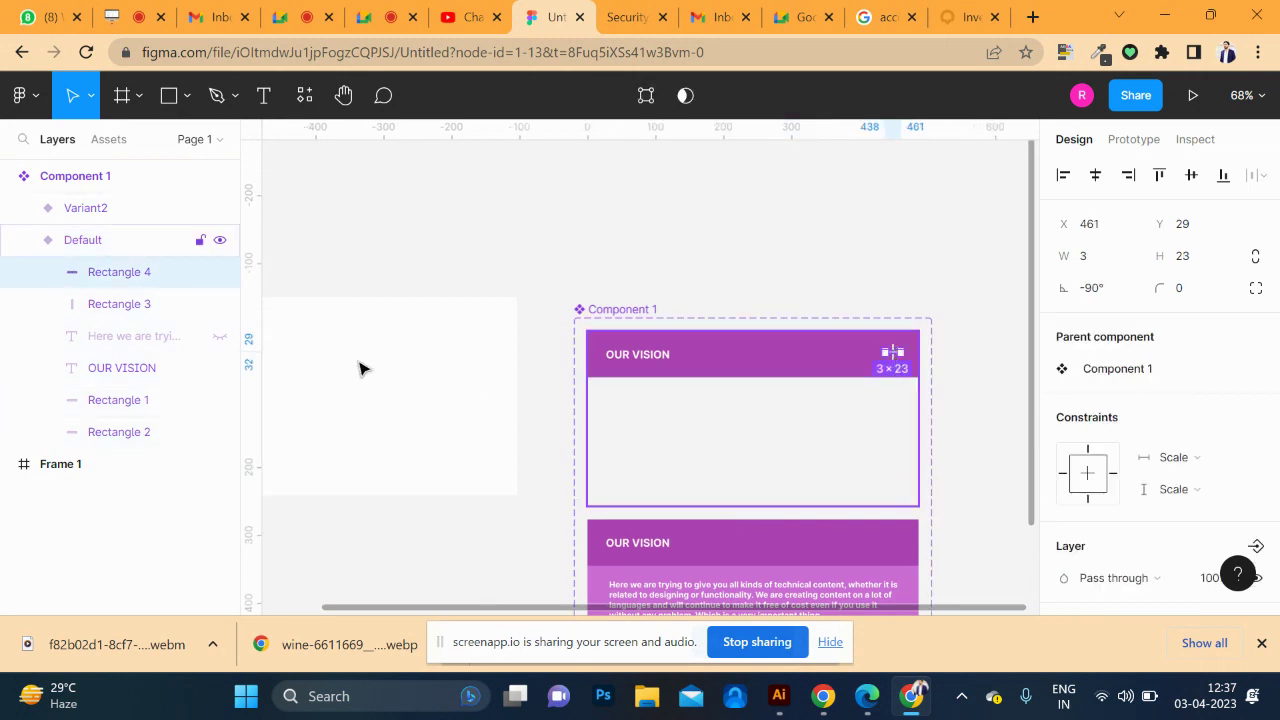
pyautogui.click(24, 208)
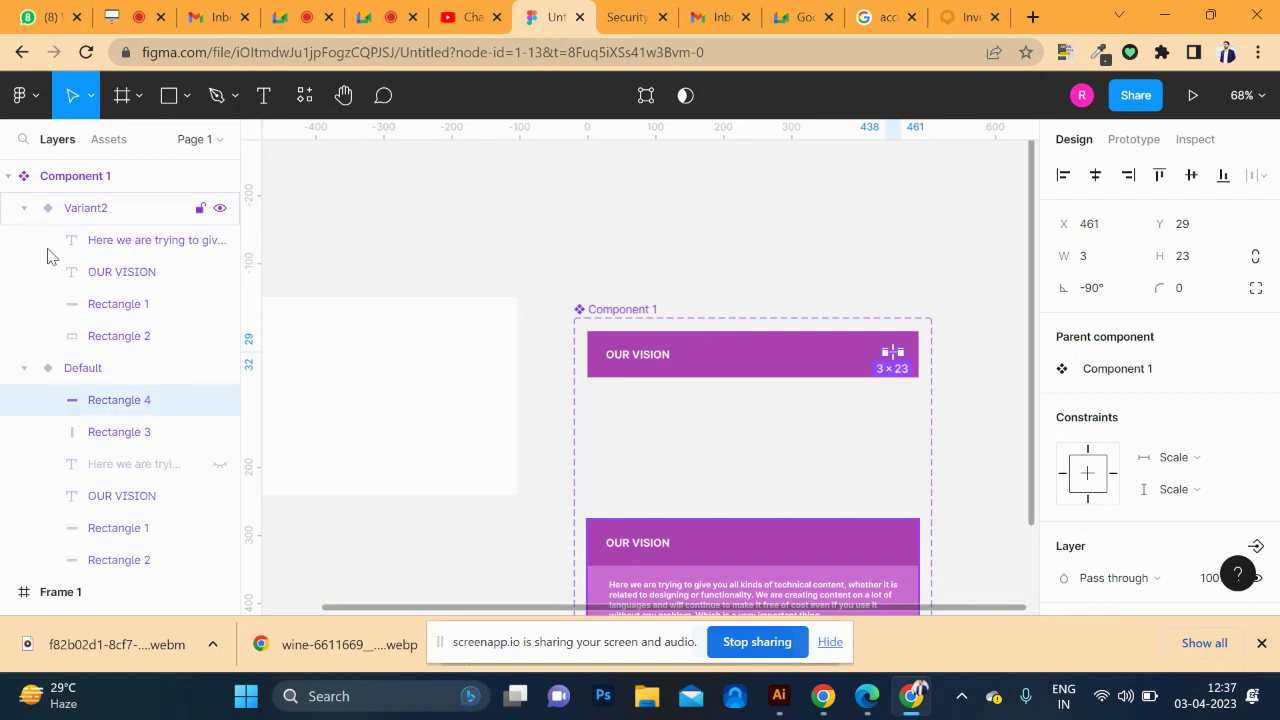
pyautogui.click(120, 316)
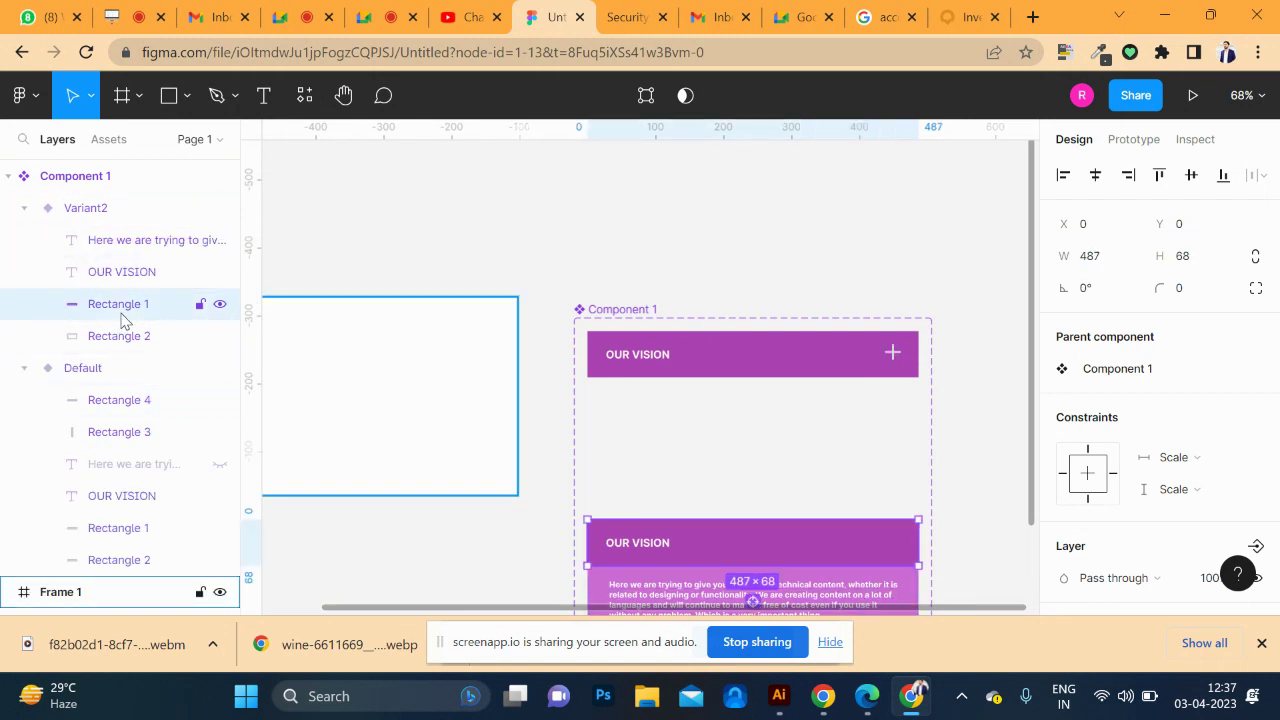
pyautogui.hotkey('ctrl', 'v')
# - Bring both variants into view and try shortening the collapsed Default variant, then undo
pyautogui.click(711, 457)
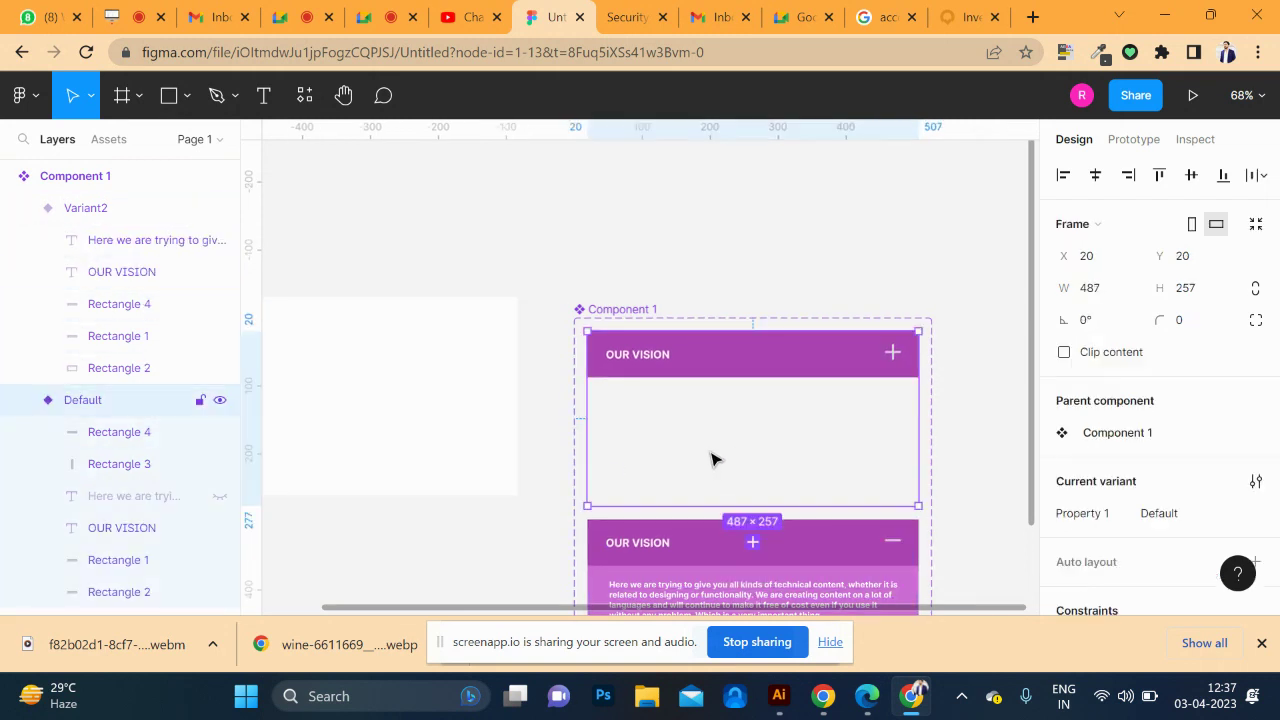
pyautogui.click(427, 459)
pyautogui.click(532, 435)
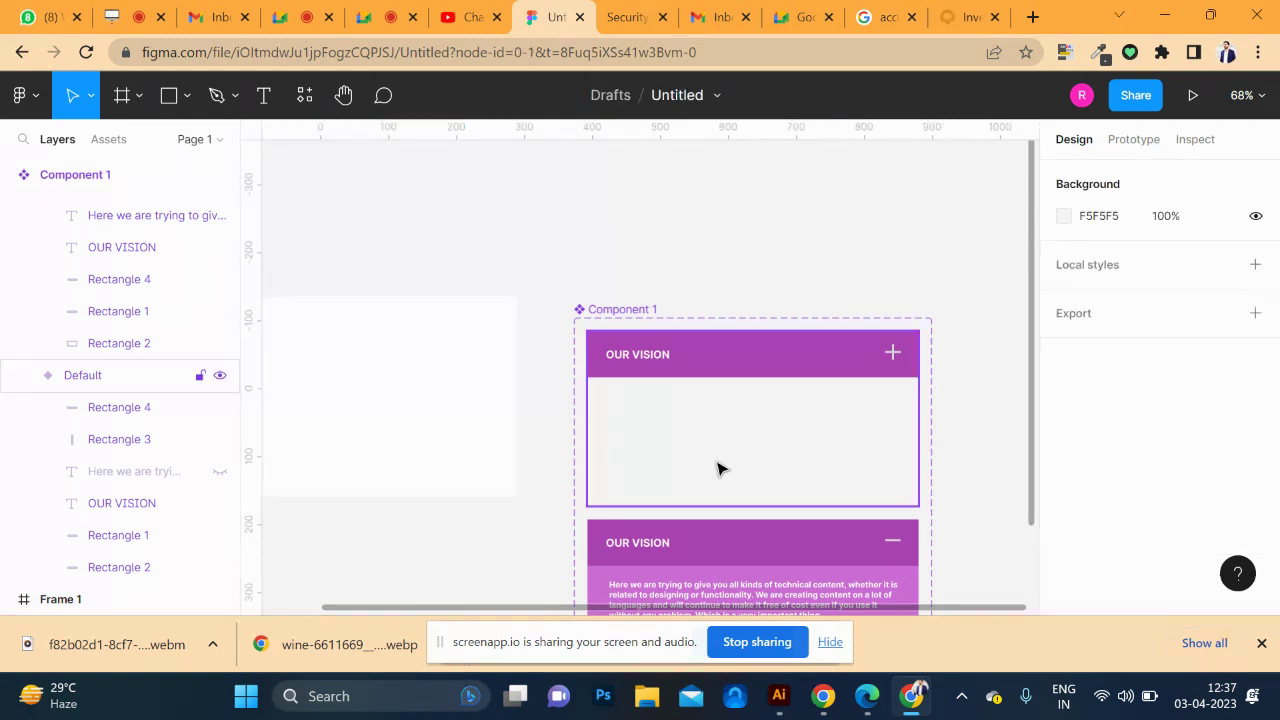
pyautogui.moveTo(714, 434); pyautogui.dragTo(613, 243)
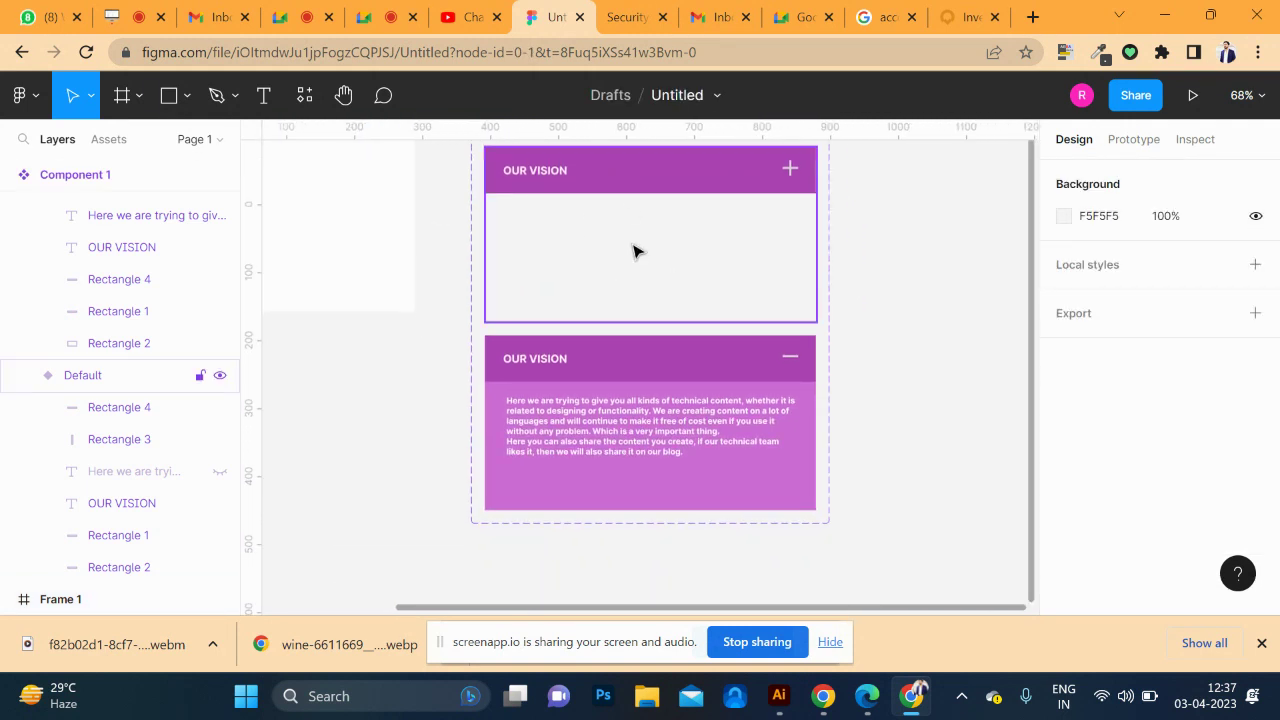
pyautogui.click(592, 190)
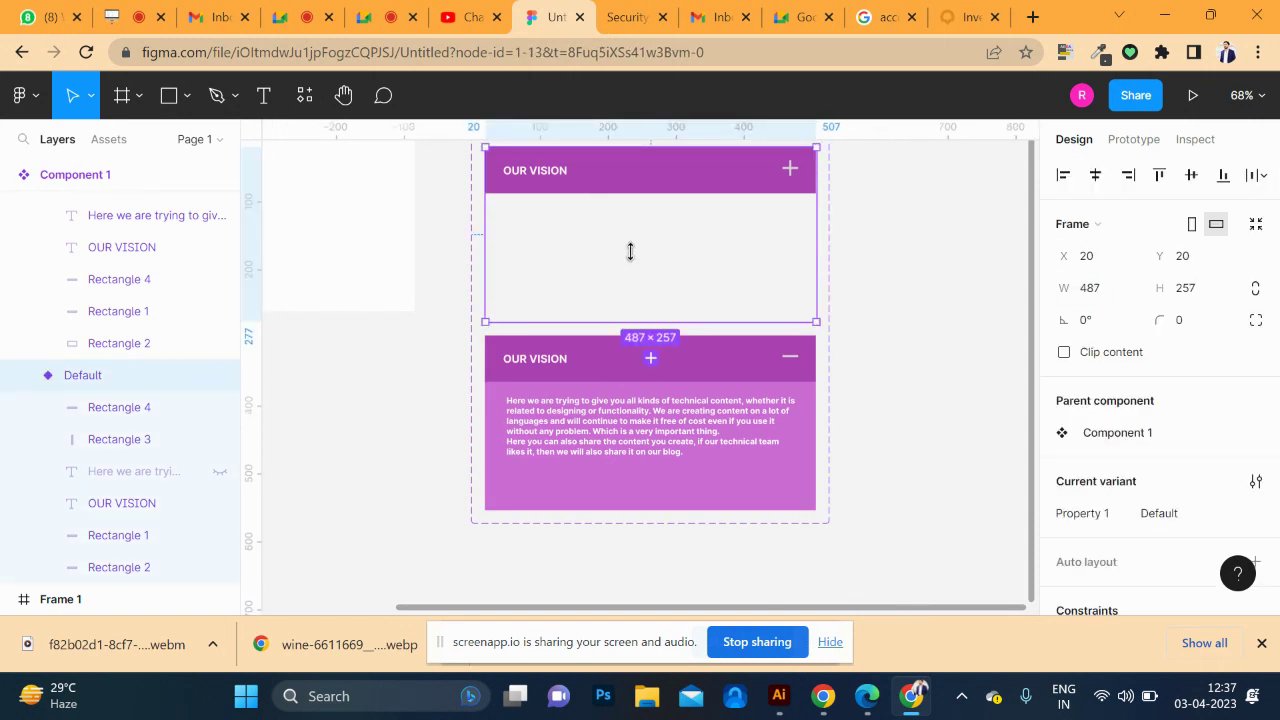
pyautogui.moveTo(630, 251); pyautogui.dragTo(651, 230)
pyautogui.hotkey('ctrl', 'z')
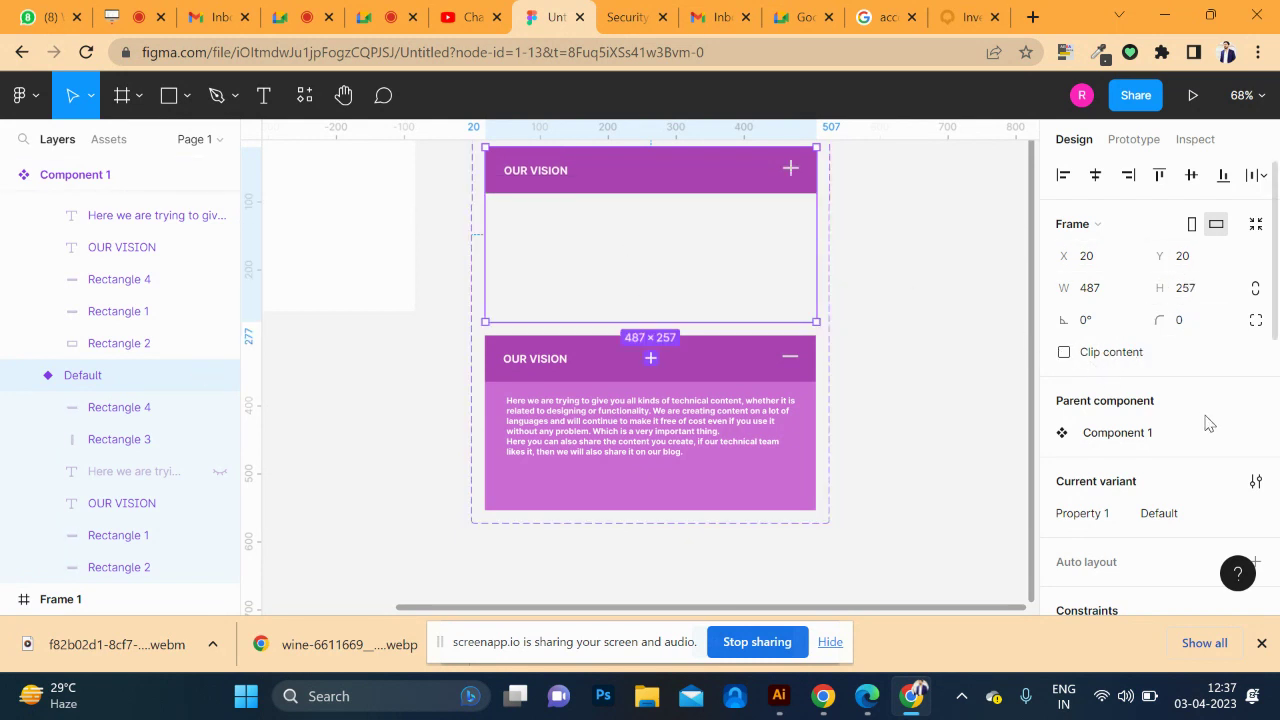
pyautogui.scroll(-2, 1205, 420)
pyautogui.scroll(-1, 1171, 449)
pyautogui.scroll(3, 1171, 449)
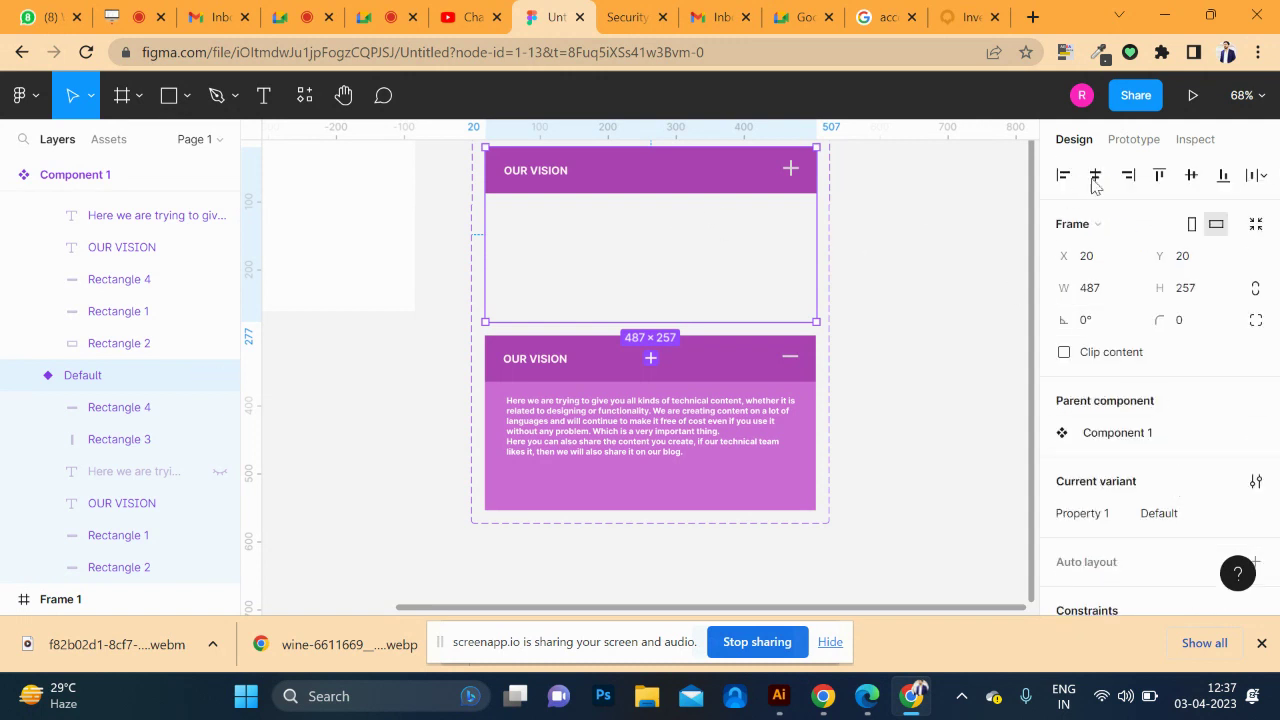
# - Link the collapsed variant to the expanded one: On click, Change to, Smart animate, Ease out
pyautogui.click(1192, 145)
pyautogui.click(1134, 143)
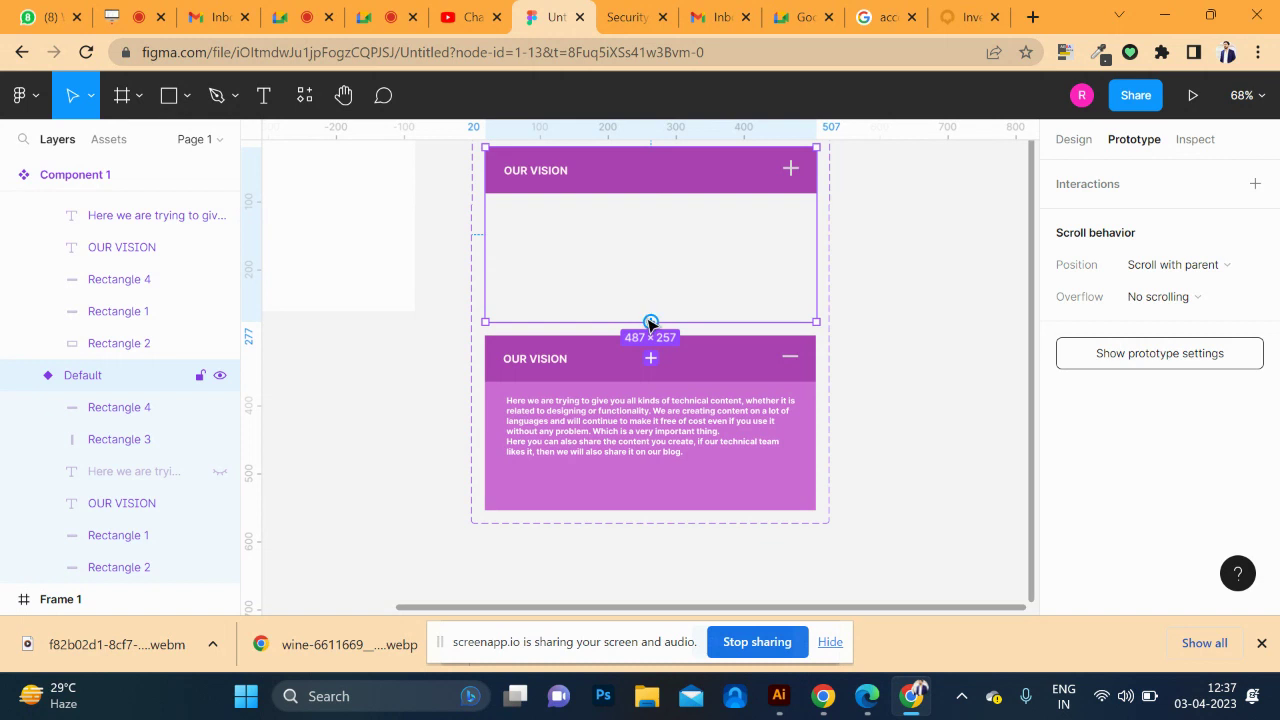
pyautogui.moveTo(650, 322)
pyautogui.mouseDown()
pyautogui.moveTo(651, 364)
pyautogui.moveTo(600, 459)
pyautogui.mouseUp()
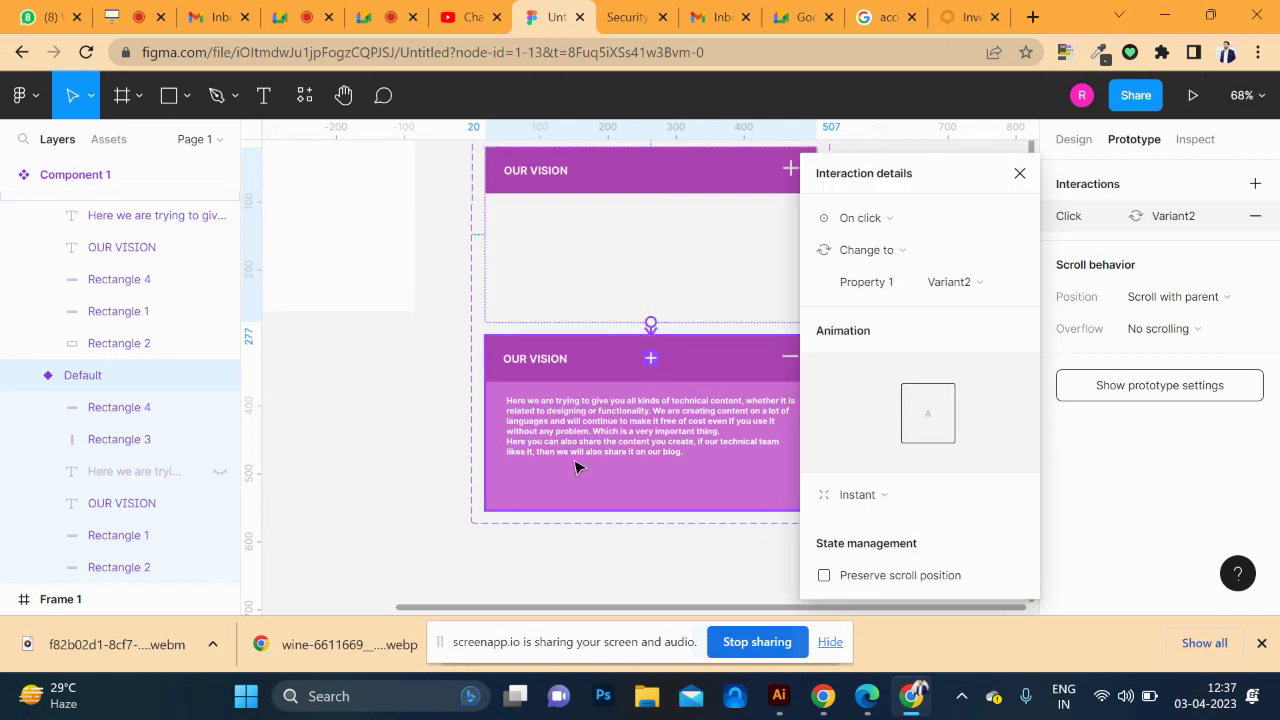
pyautogui.click(903, 262)
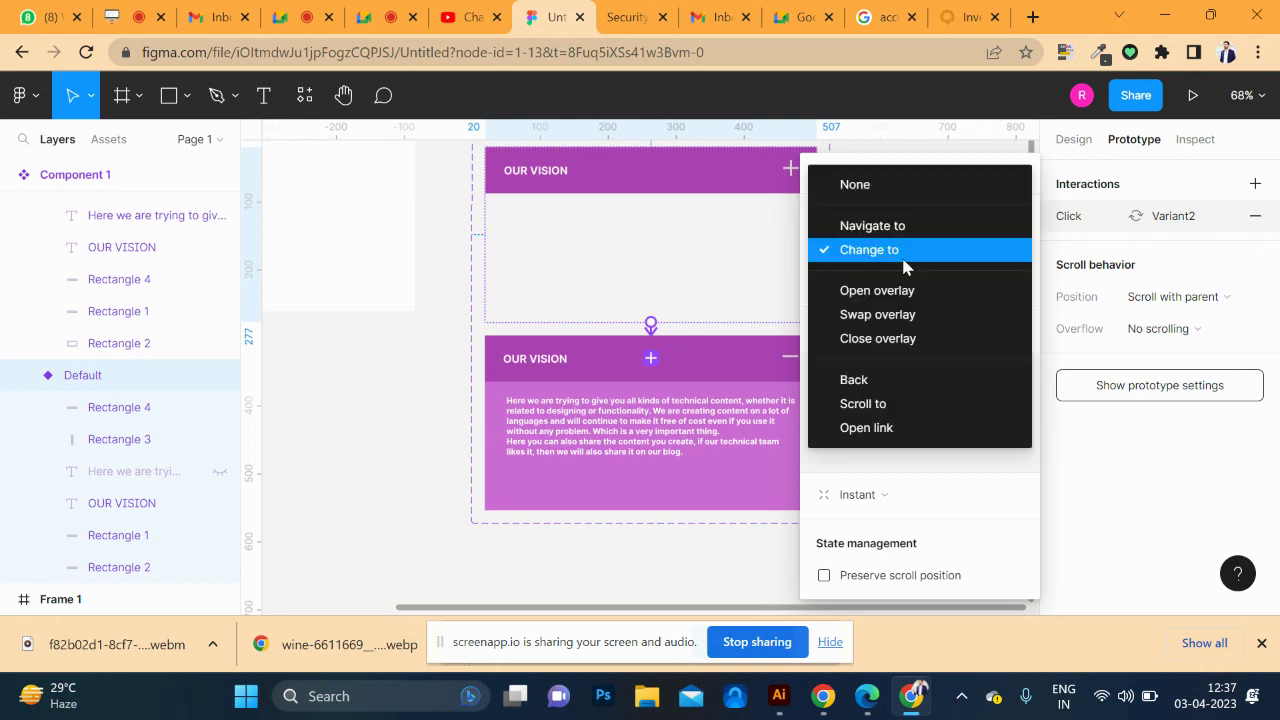
pyautogui.click(912, 262)
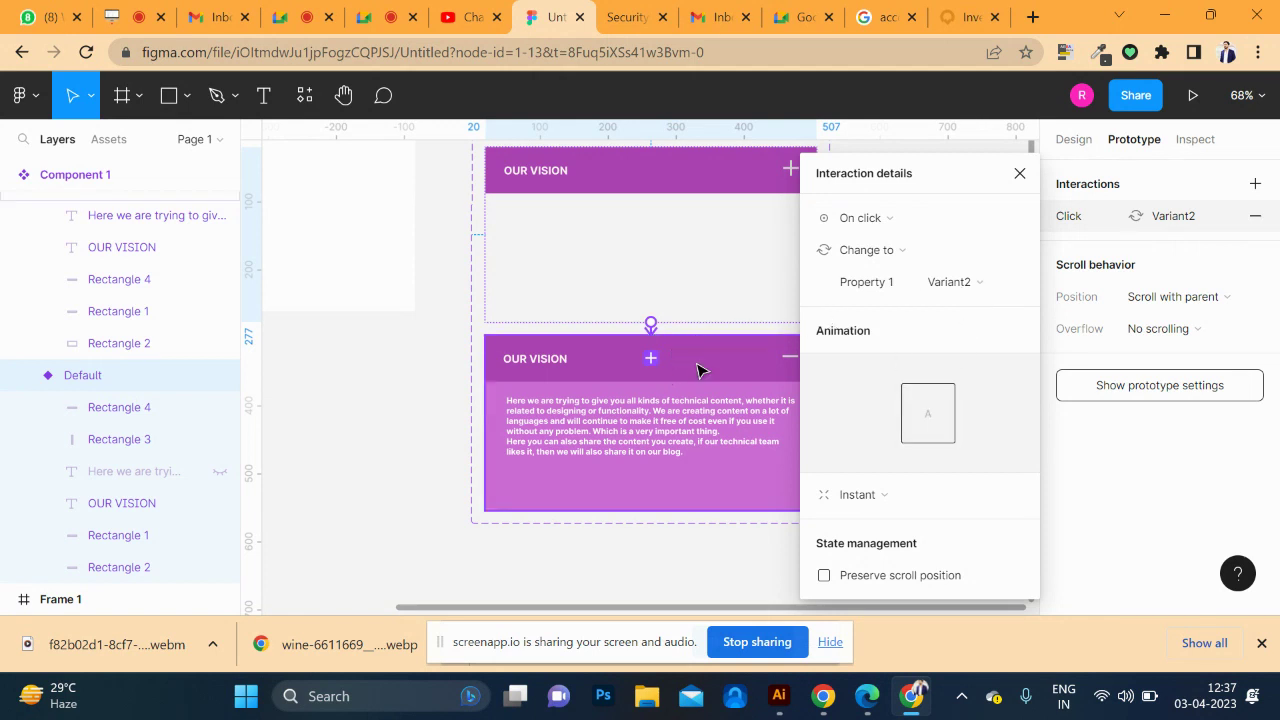
pyautogui.click(891, 493)
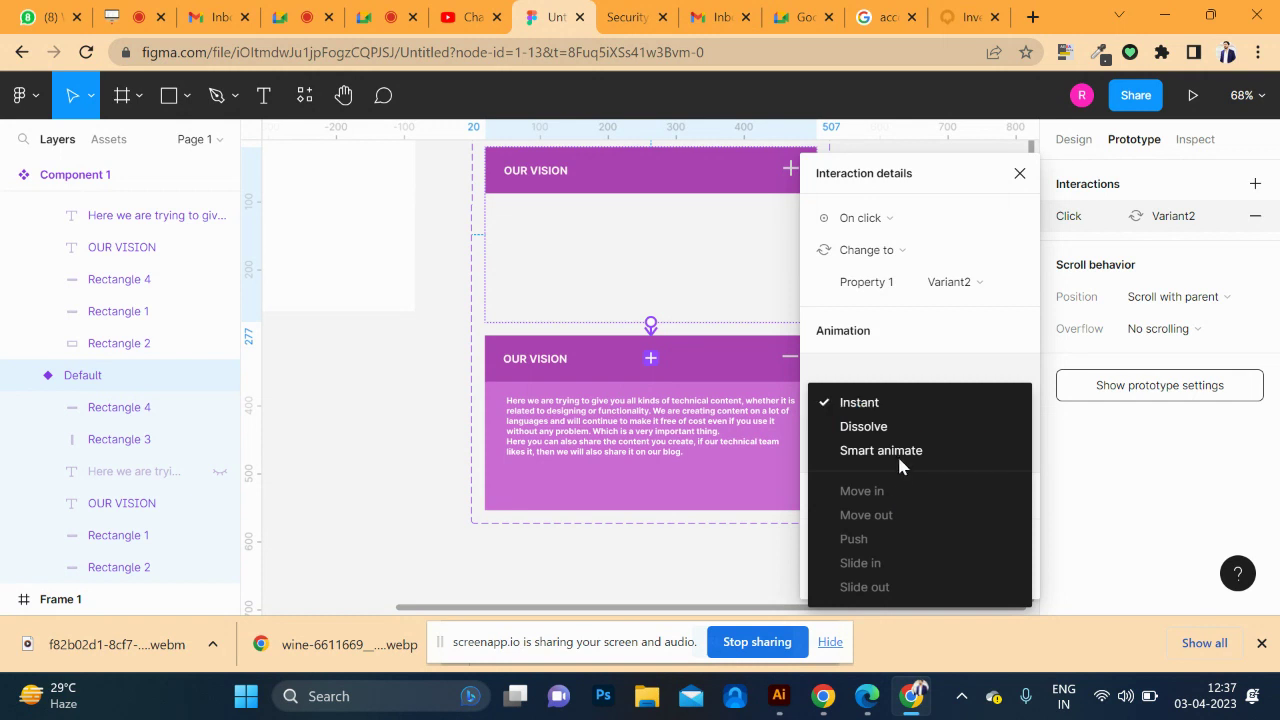
pyautogui.click(895, 450)
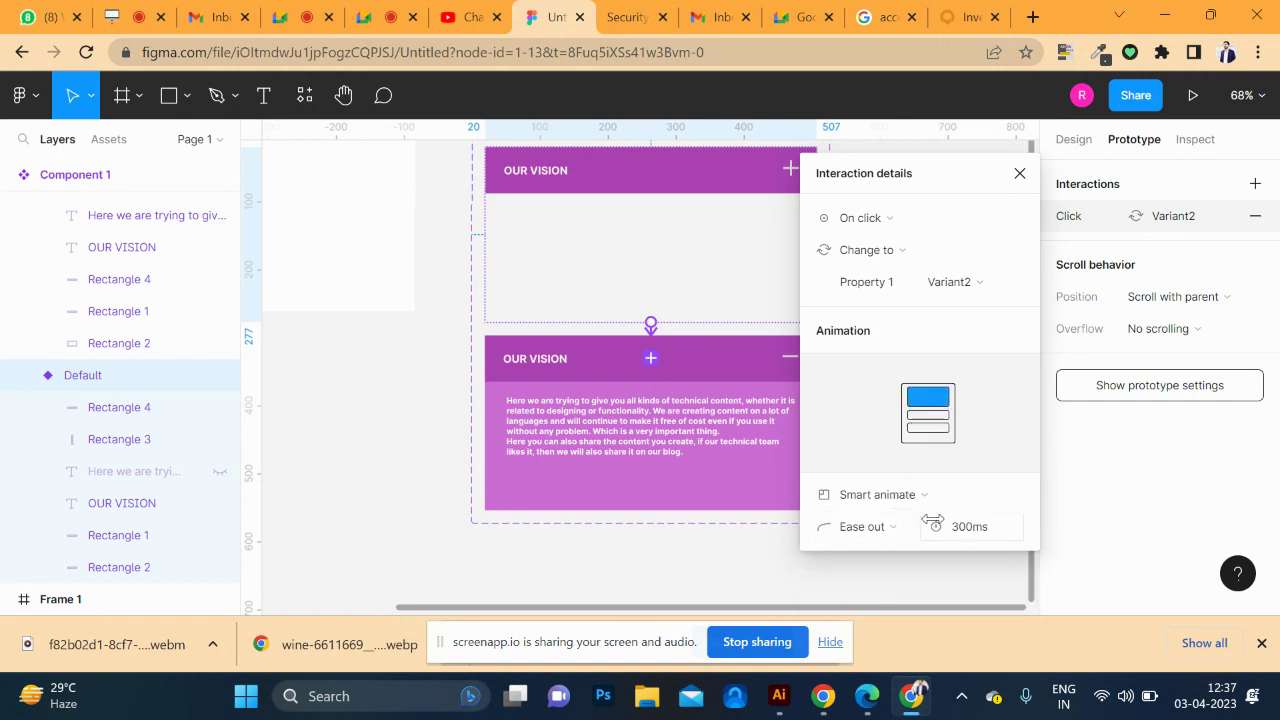
pyautogui.click(890, 530)
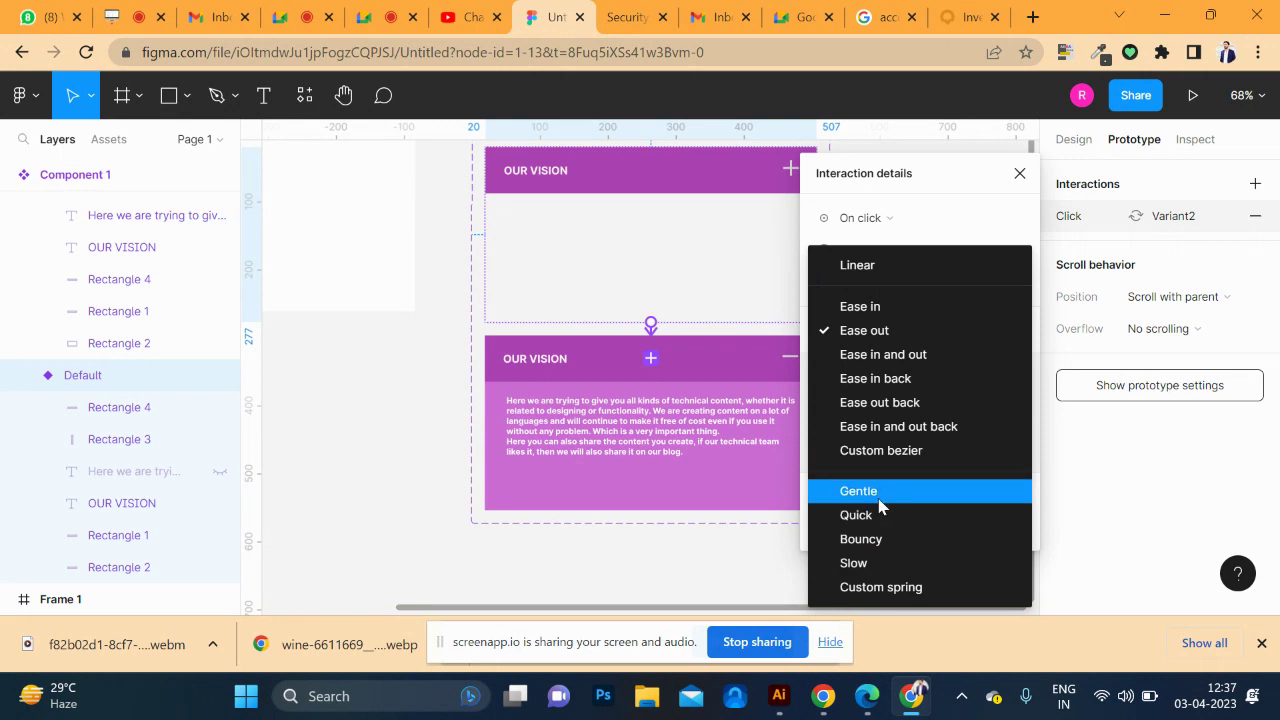
pyautogui.click(920, 226)
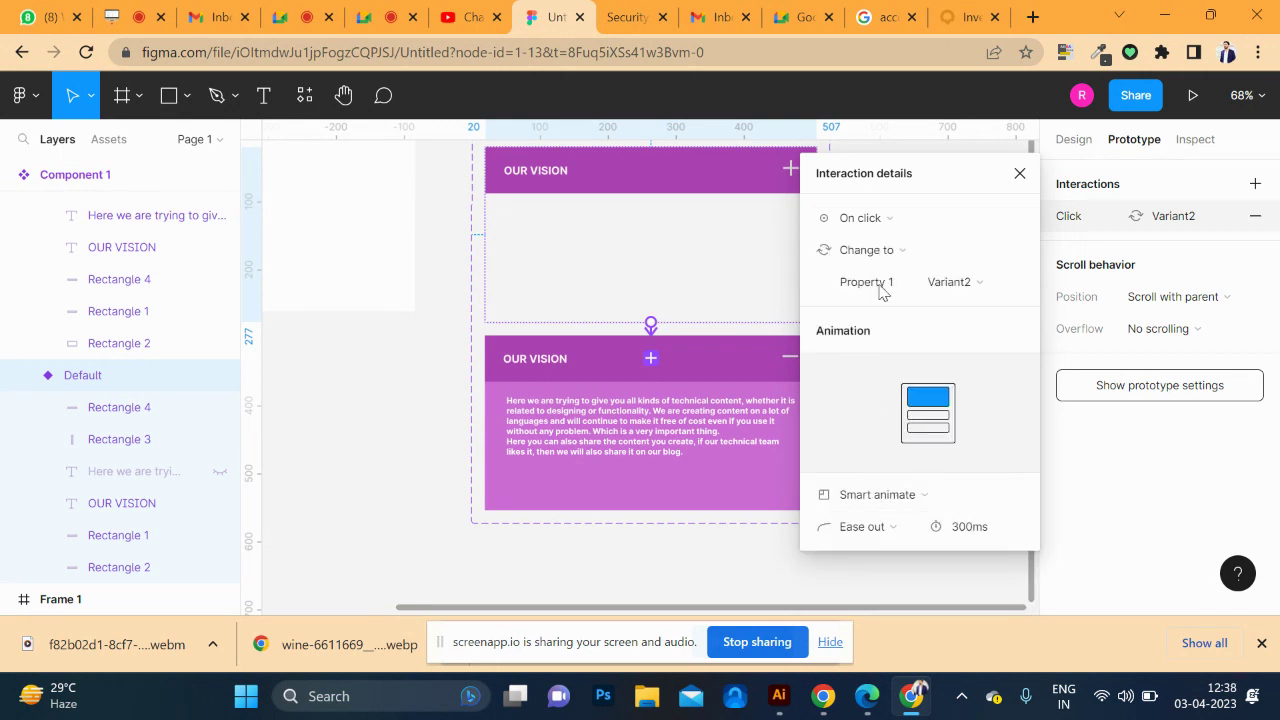
# - Try a Dissolve transition, then settle back on Smart animate with Ease out
pyautogui.click(895, 256)
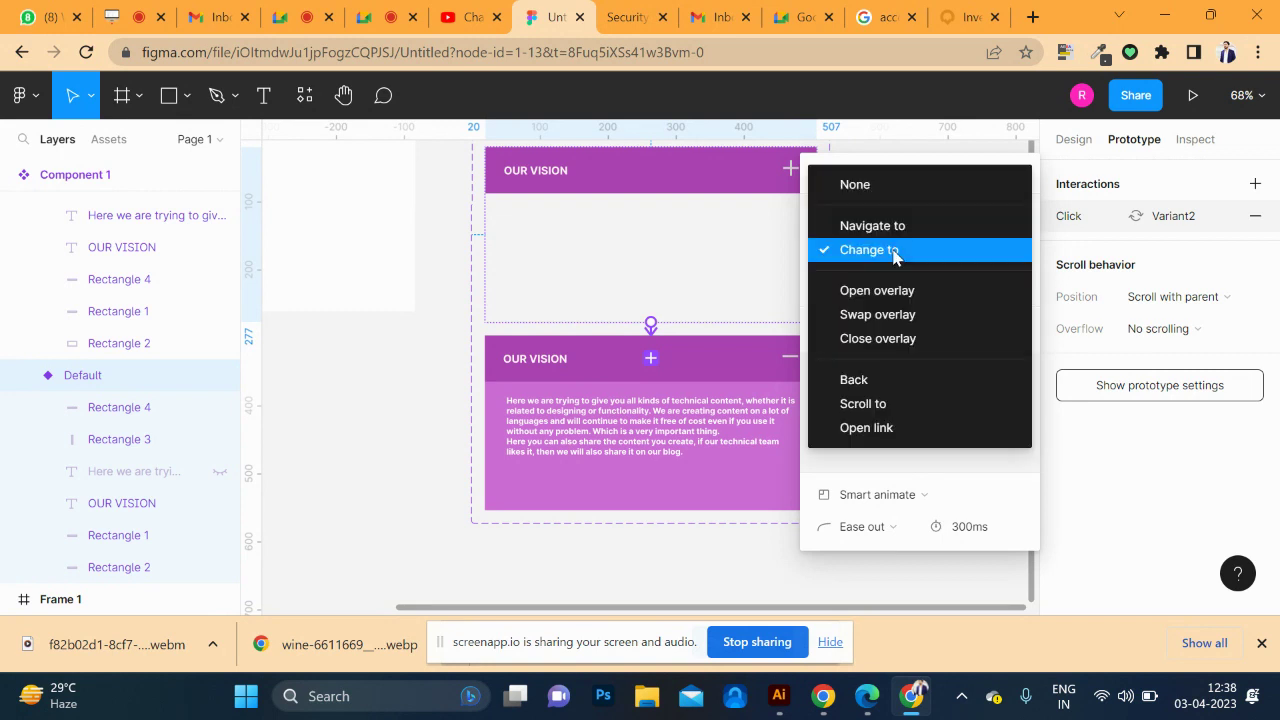
pyautogui.click(895, 252)
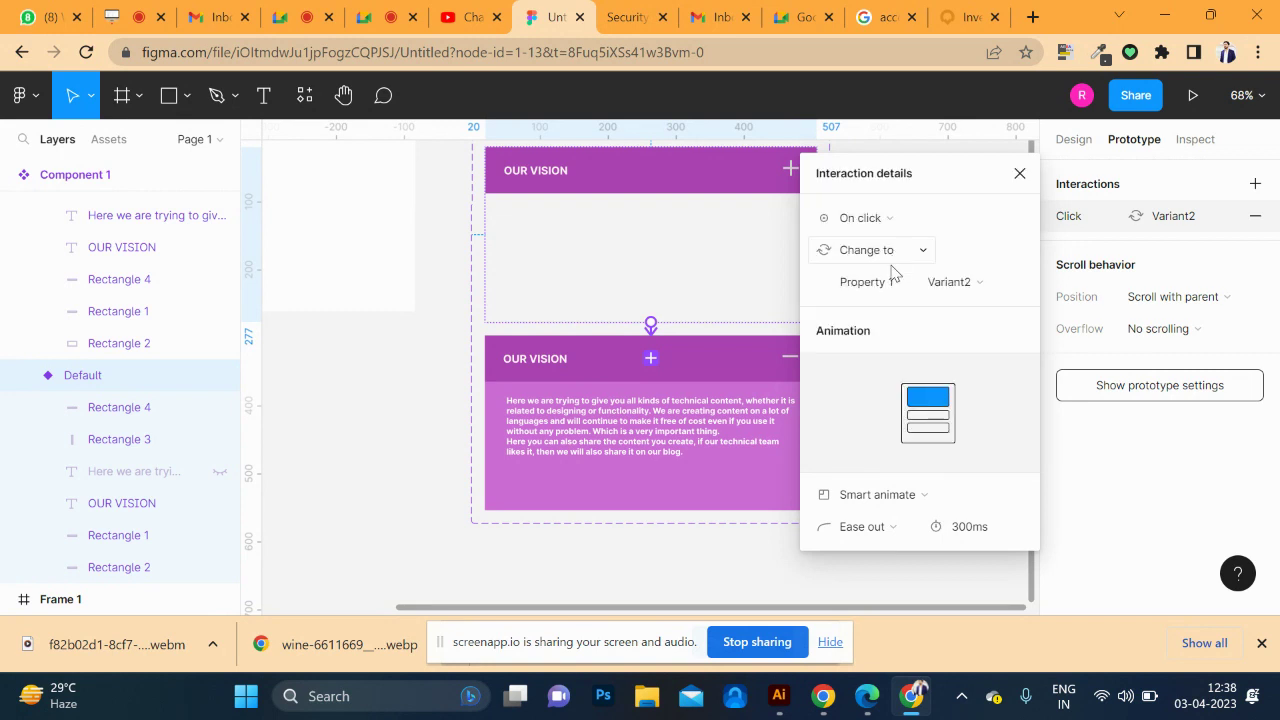
pyautogui.click(895, 494)
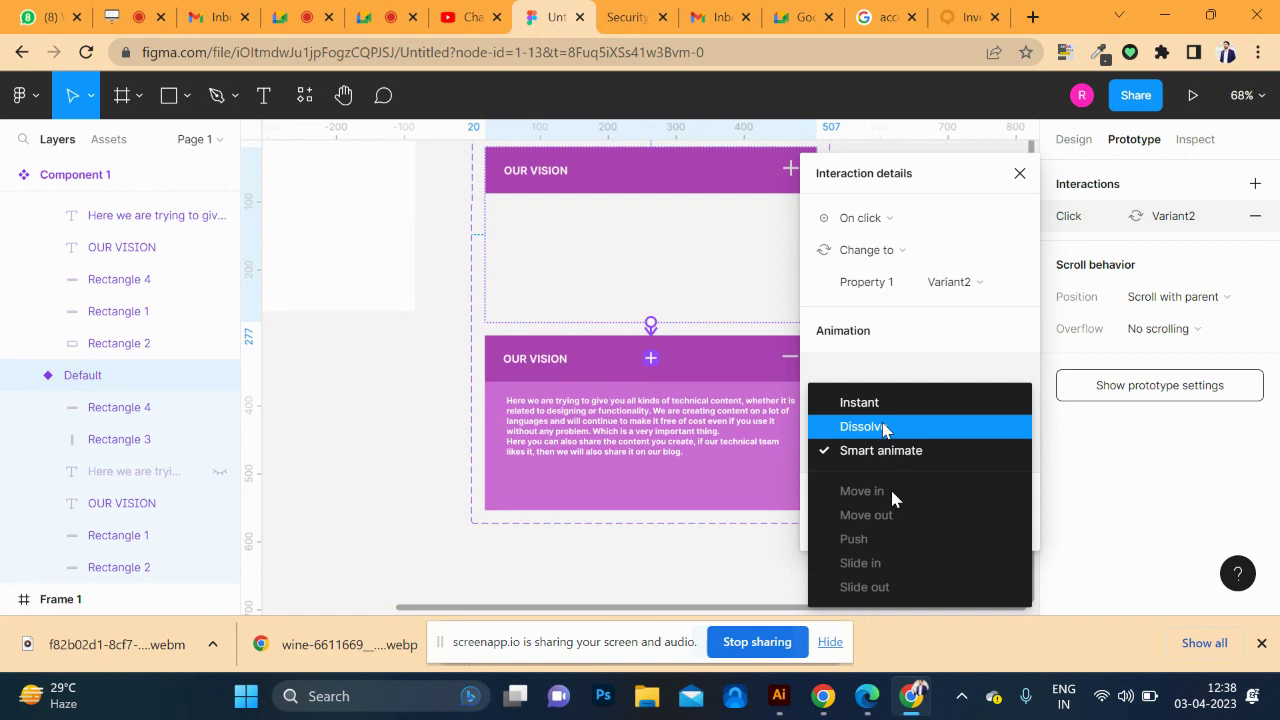
pyautogui.click(868, 426)
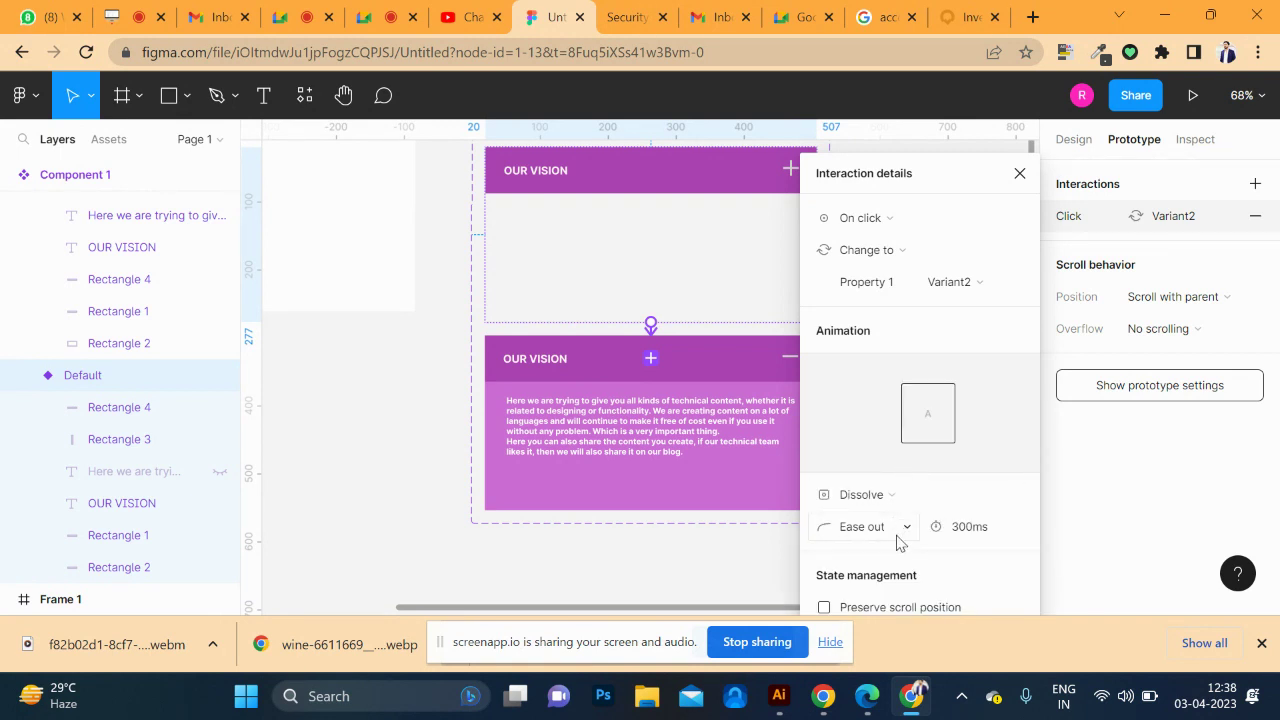
pyautogui.click(896, 536)
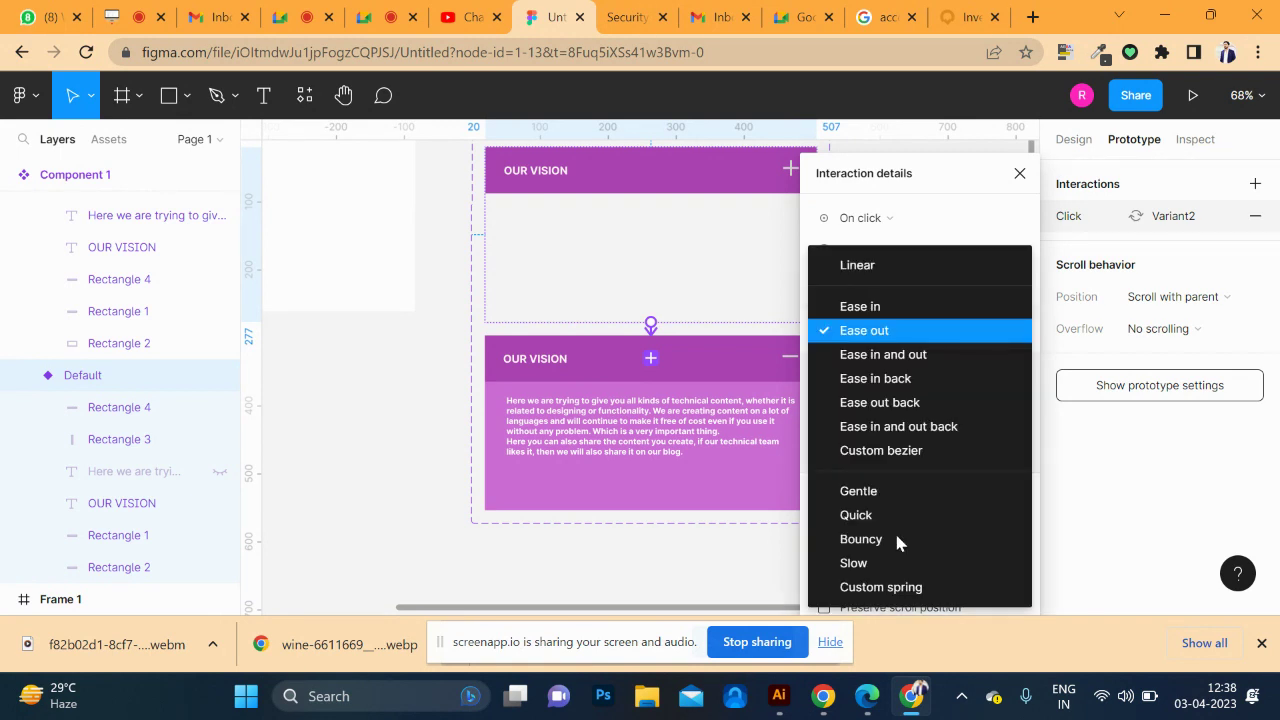
pyautogui.click(790, 541)
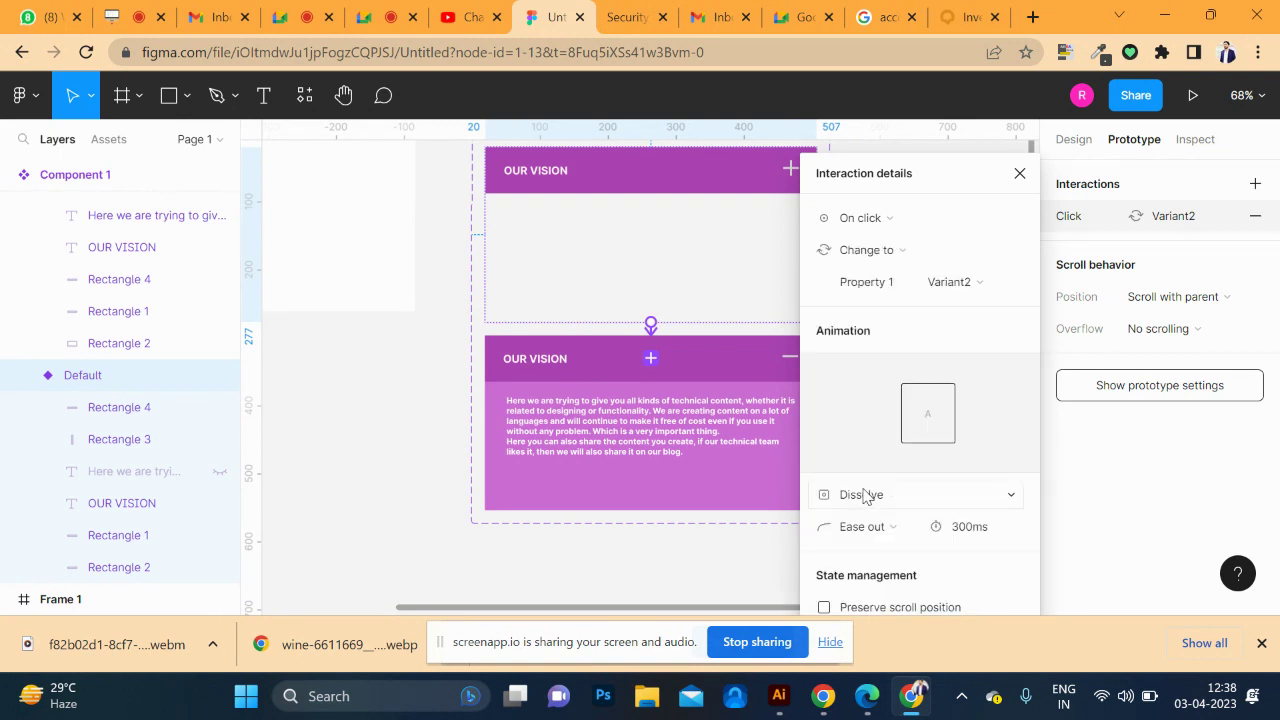
pyautogui.click(885, 494)
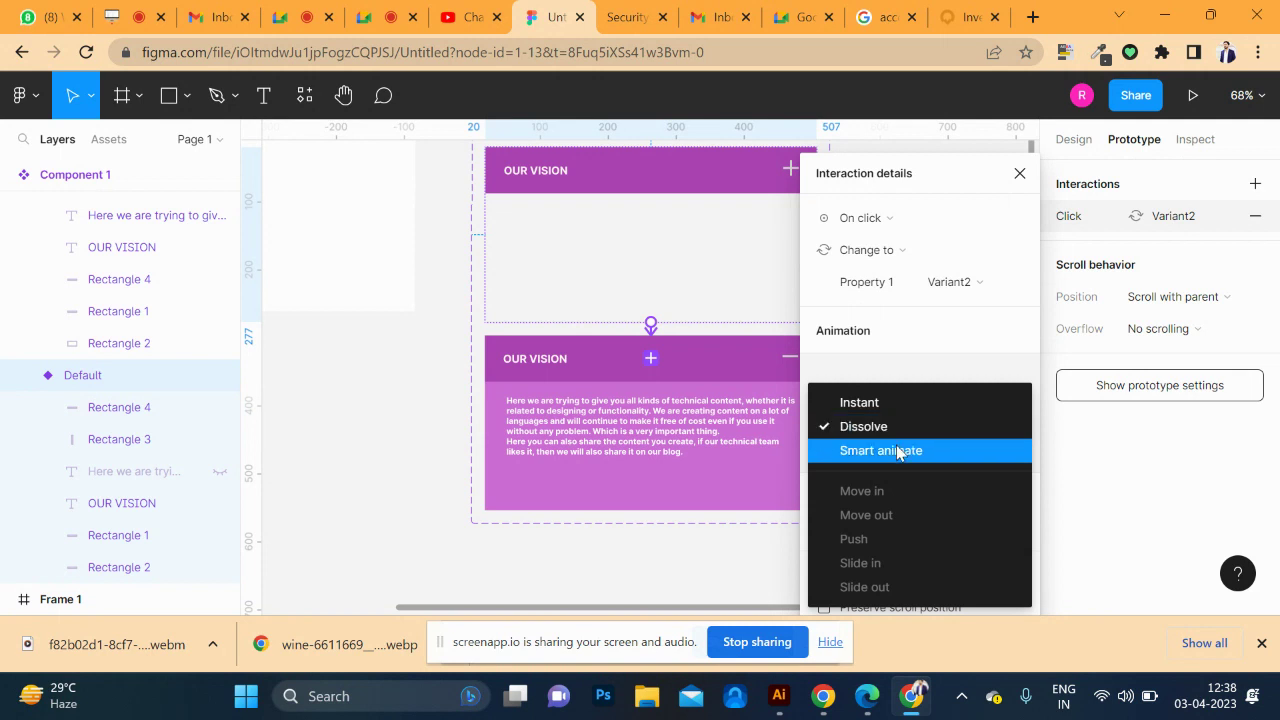
pyautogui.click(897, 452)
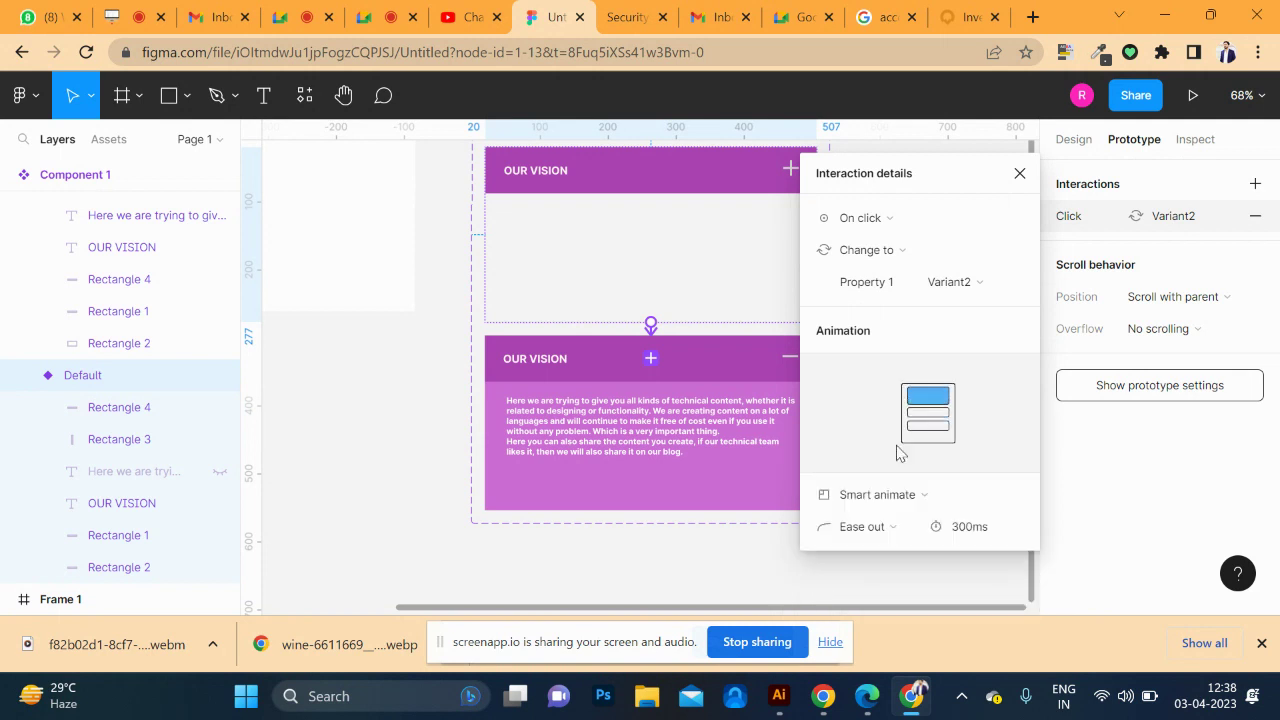
pyautogui.click(437, 374)
# - Link the expanded OUR VISION variant back to the collapsed one
pyautogui.click(578, 356)
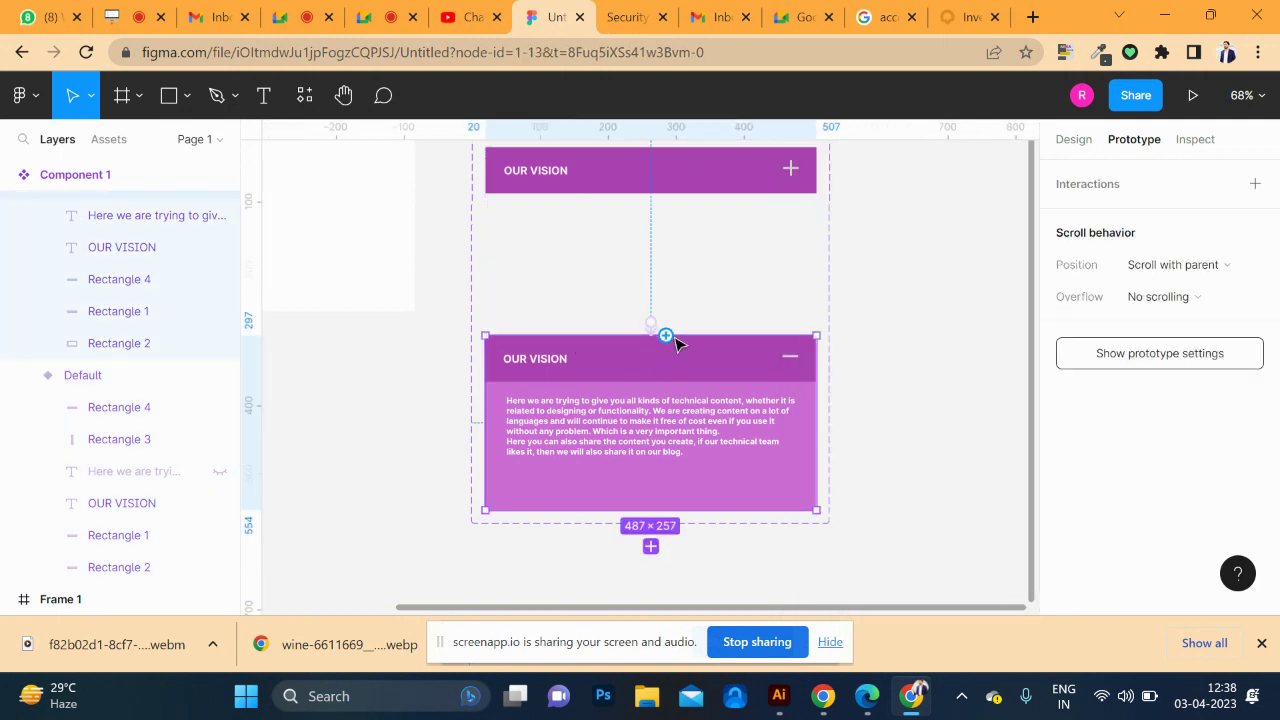
pyautogui.moveTo(673, 340); pyautogui.dragTo(688, 210)
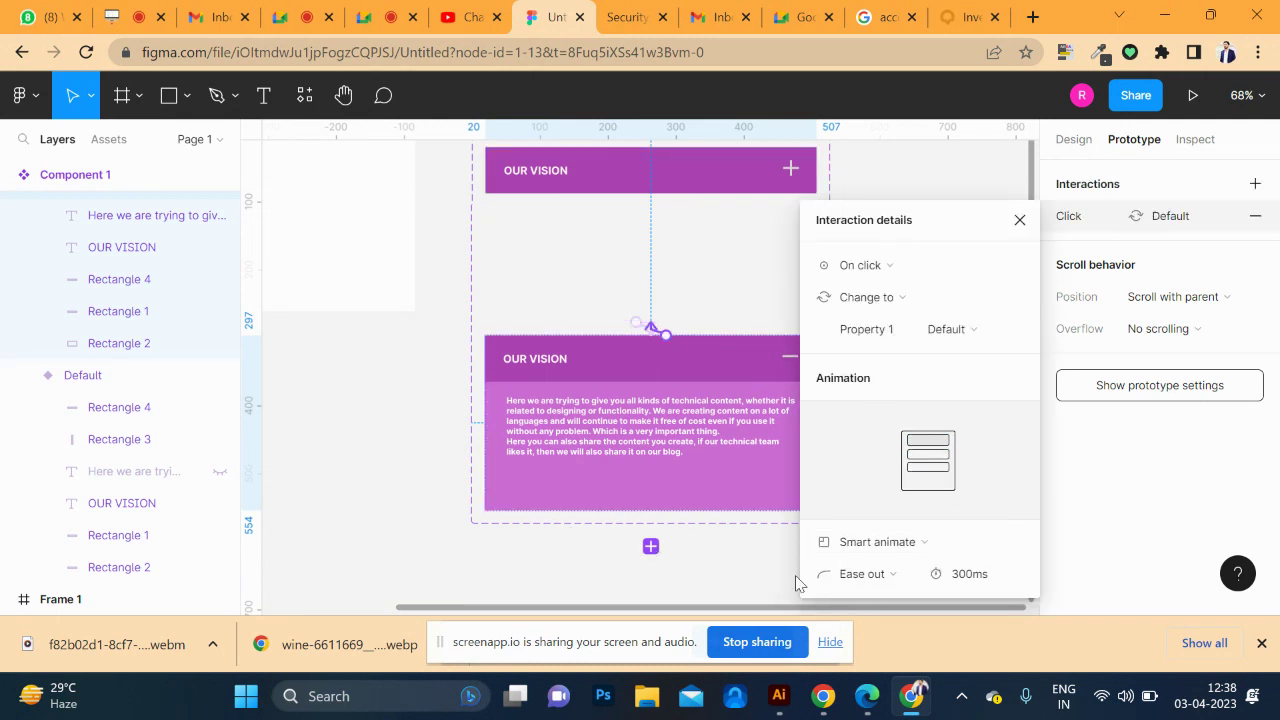
pyautogui.click(405, 465)
# - Place a Component 1 instance from Assets into Frame 1 and nudge it into position
pyautogui.moveTo(383, 420); pyautogui.dragTo(775, 470)
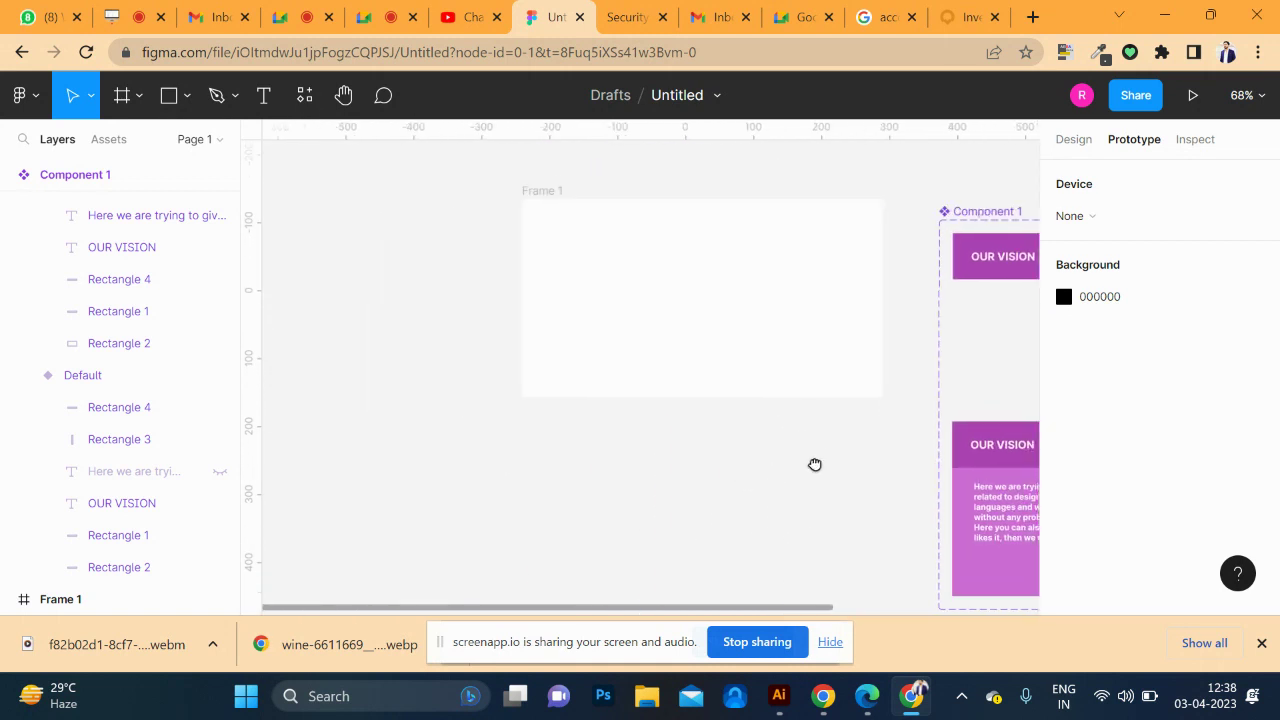
pyautogui.click(110, 140)
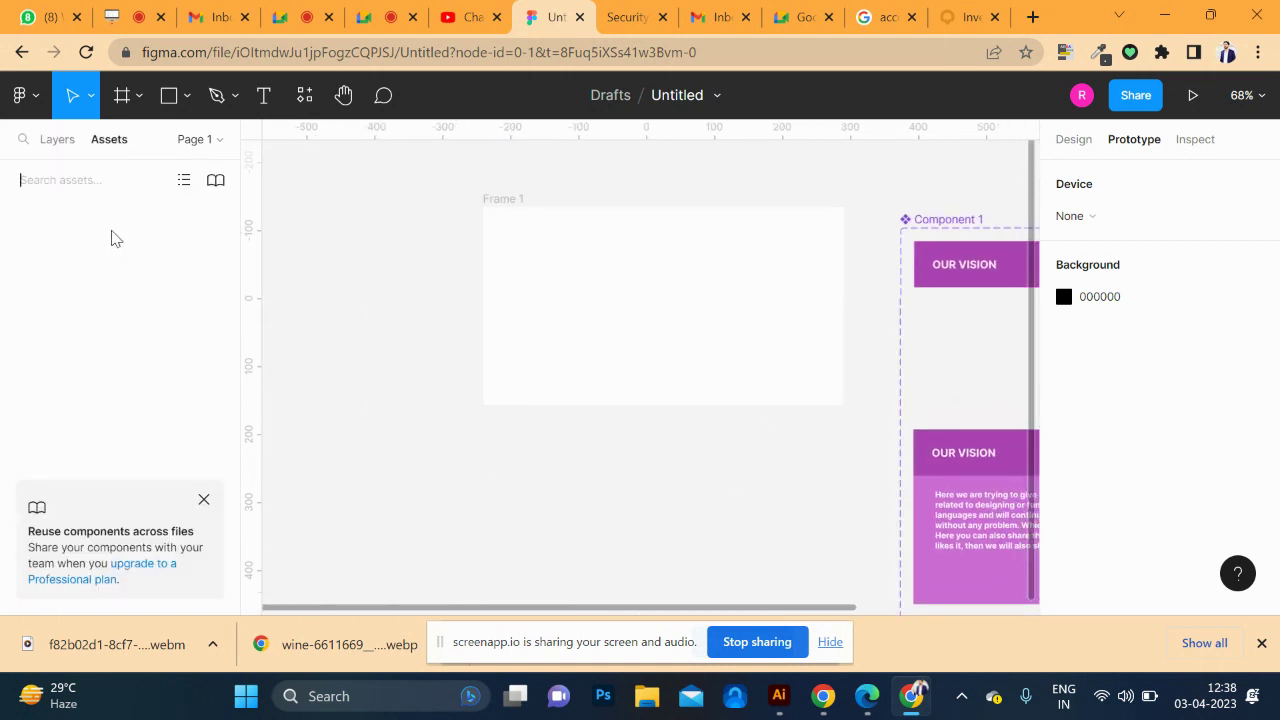
pyautogui.moveTo(564, 342); pyautogui.dragTo(603, 378)
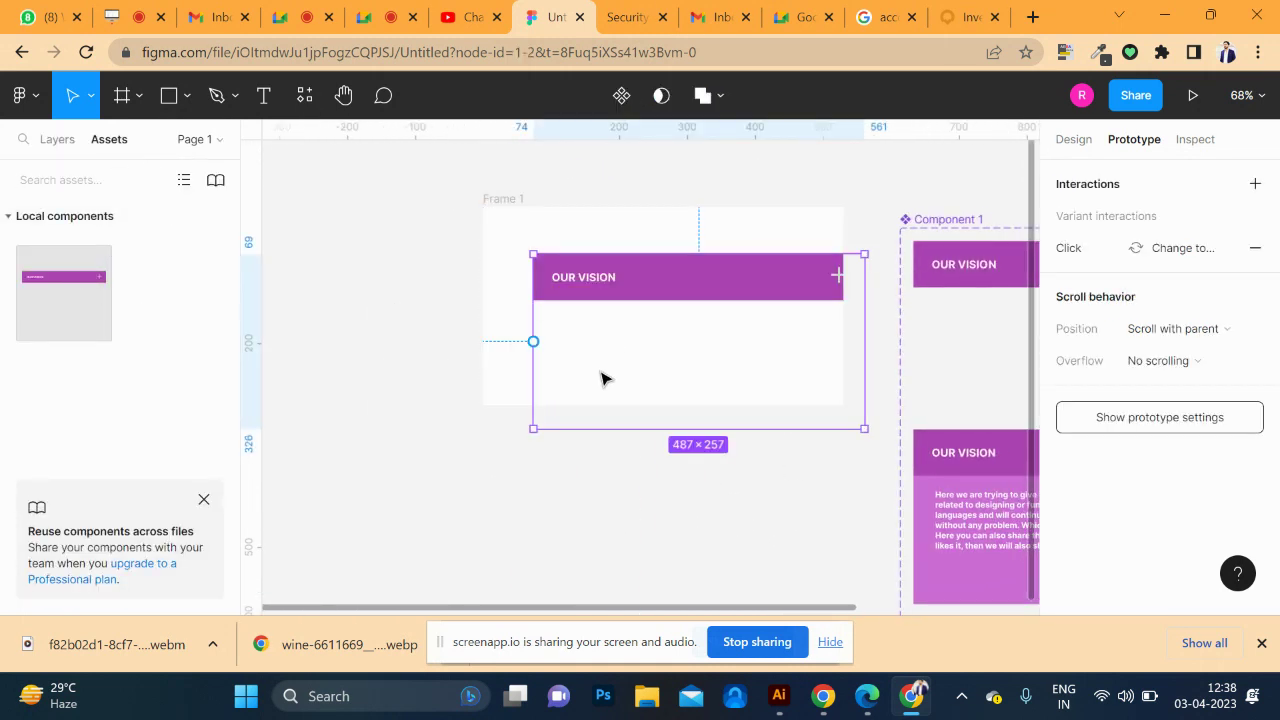
pyautogui.moveTo(689, 289); pyautogui.dragTo(653, 282)
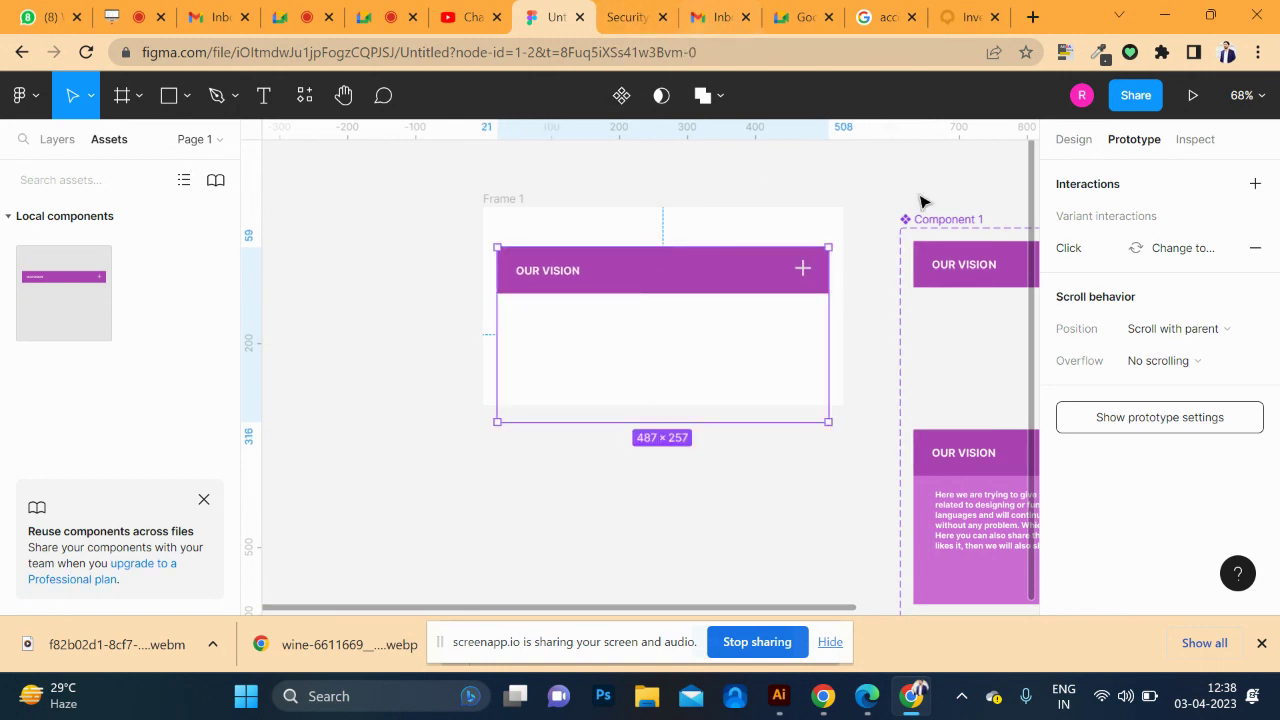
# - Present the prototype, toggle OUR VISION open and closed repeatedly, then return to the design file
pyautogui.click(1193, 95)
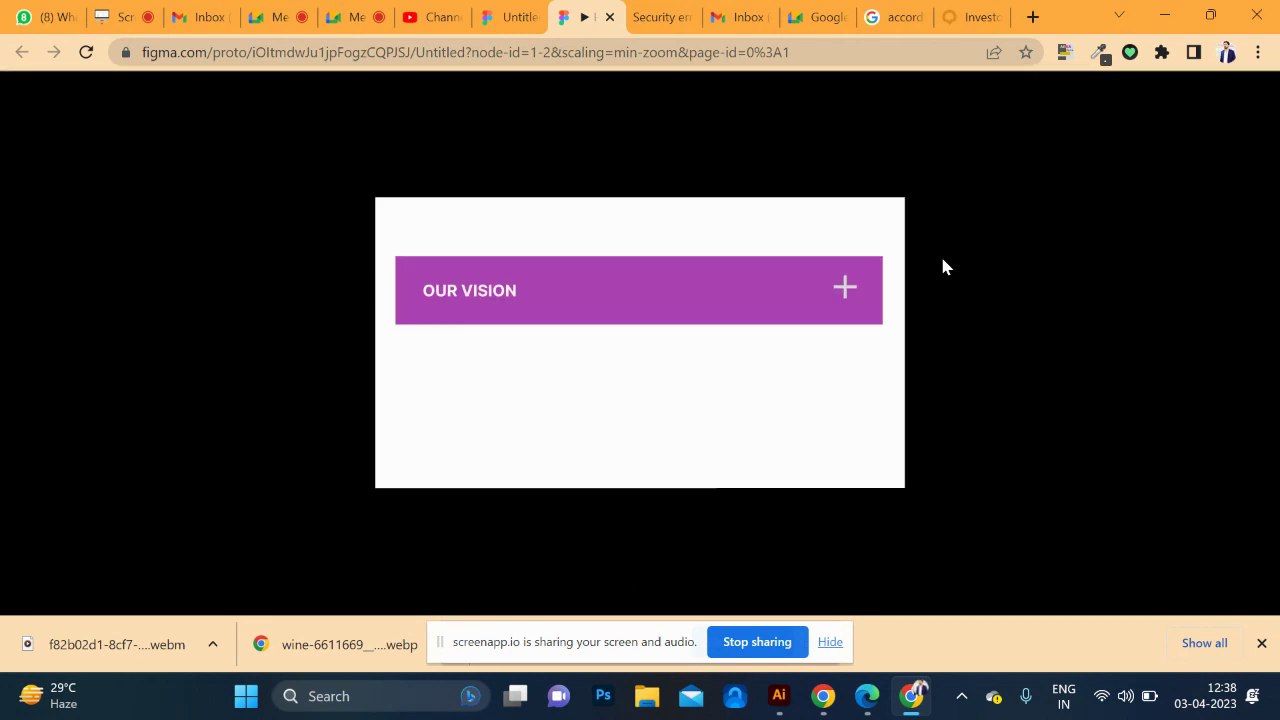
pyautogui.click(839, 299)
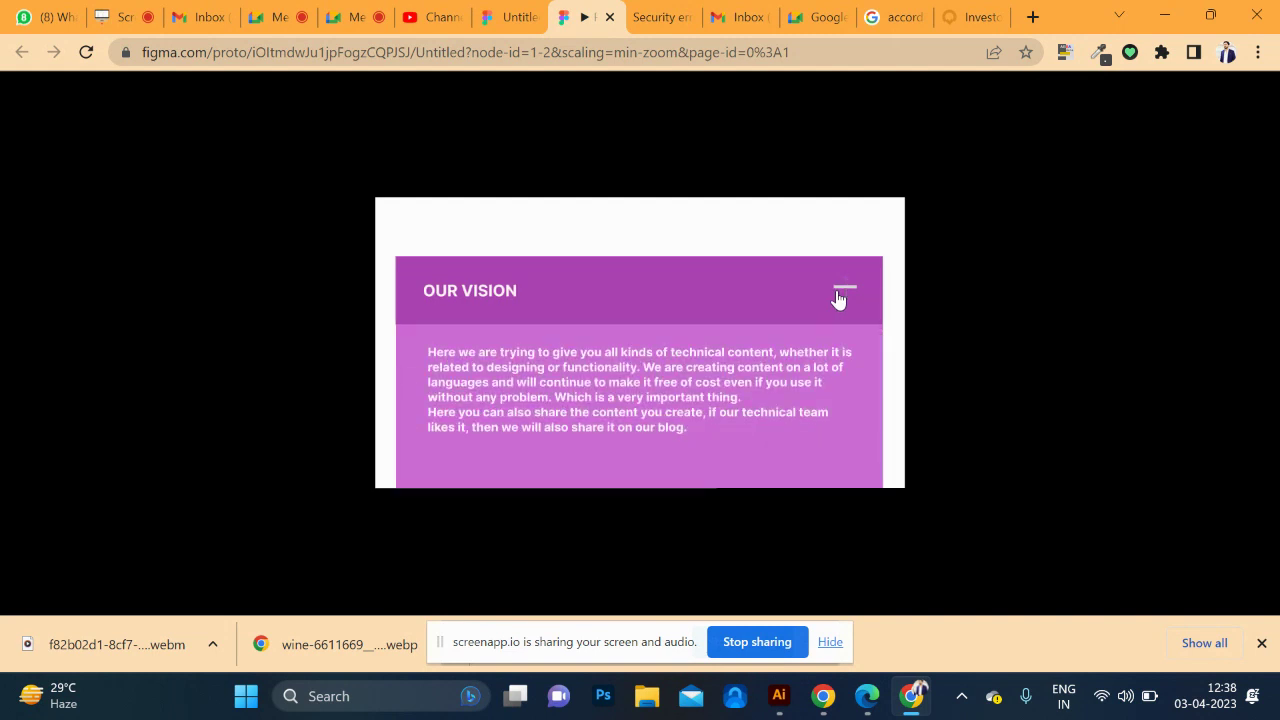
pyautogui.click(844, 298)
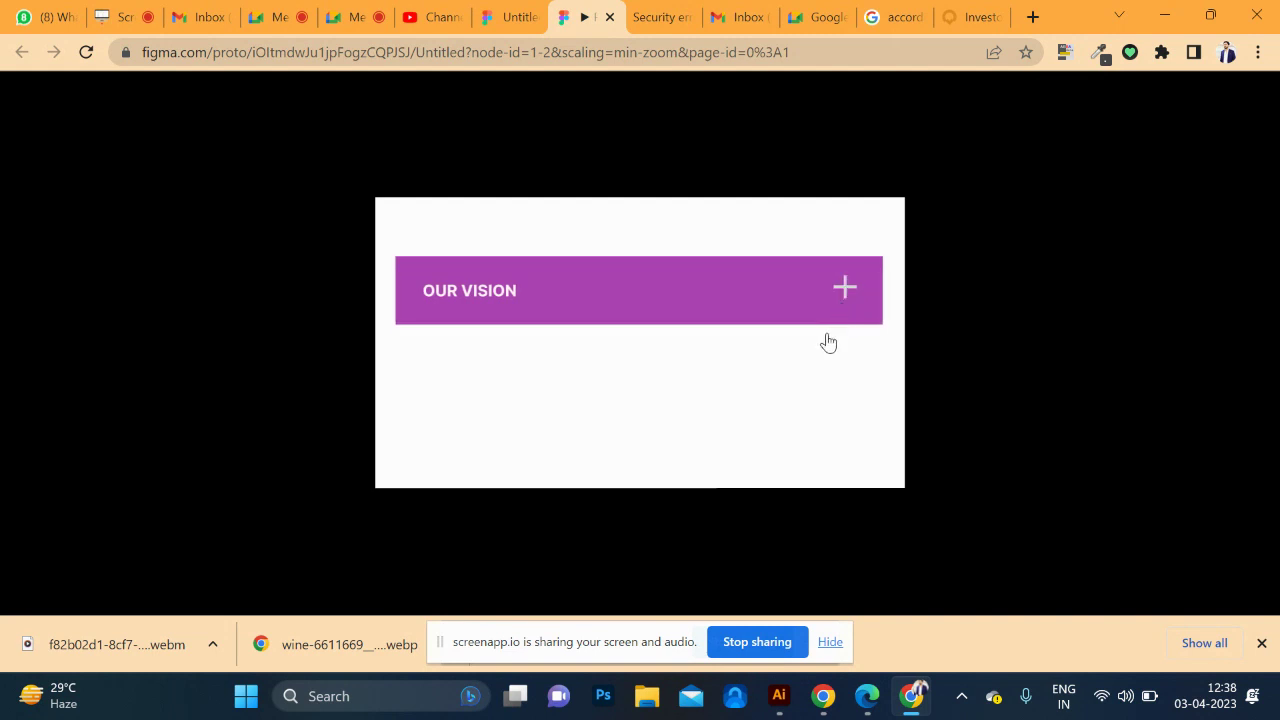
pyautogui.click(631, 297)
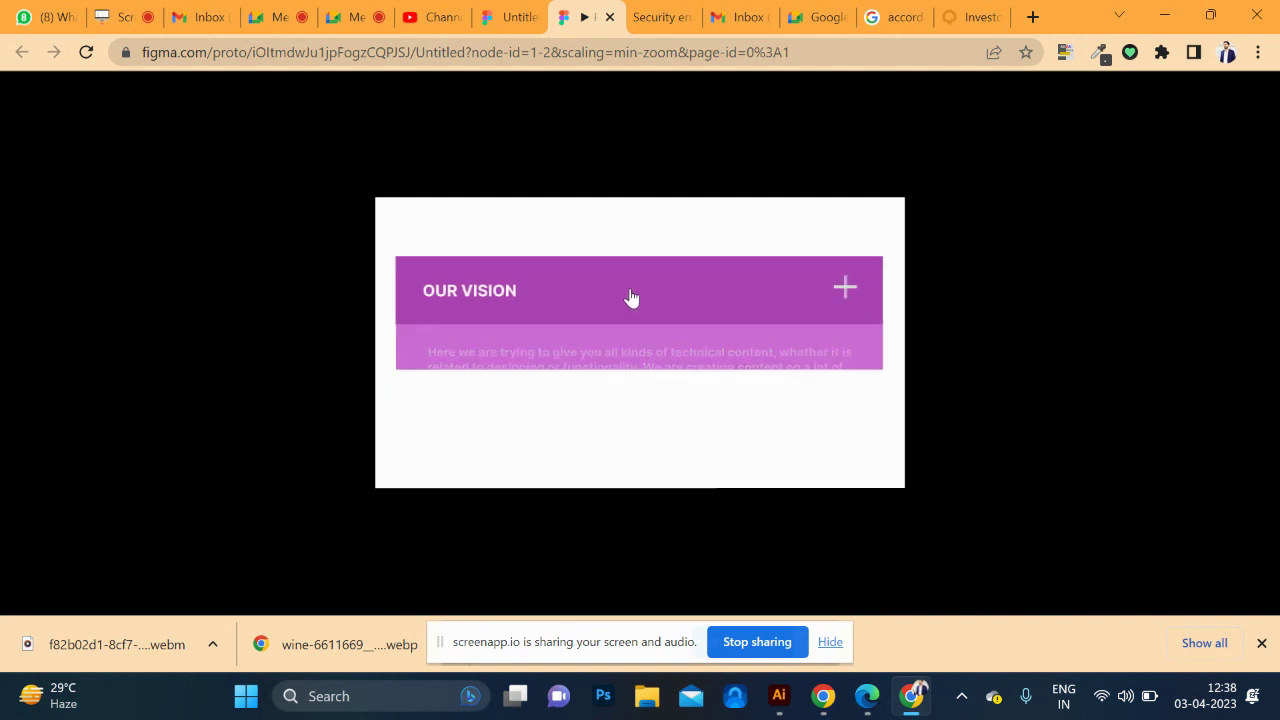
pyautogui.click(631, 297)
pyautogui.click(631, 297)
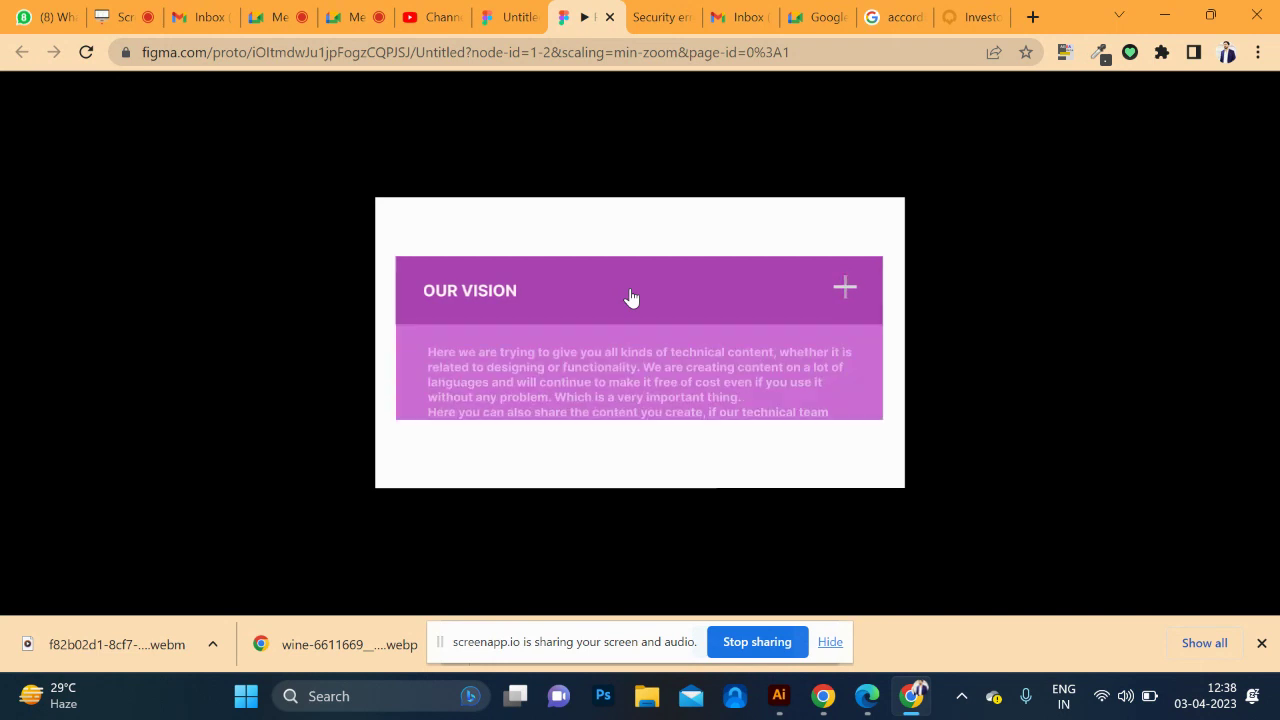
pyautogui.click(631, 297)
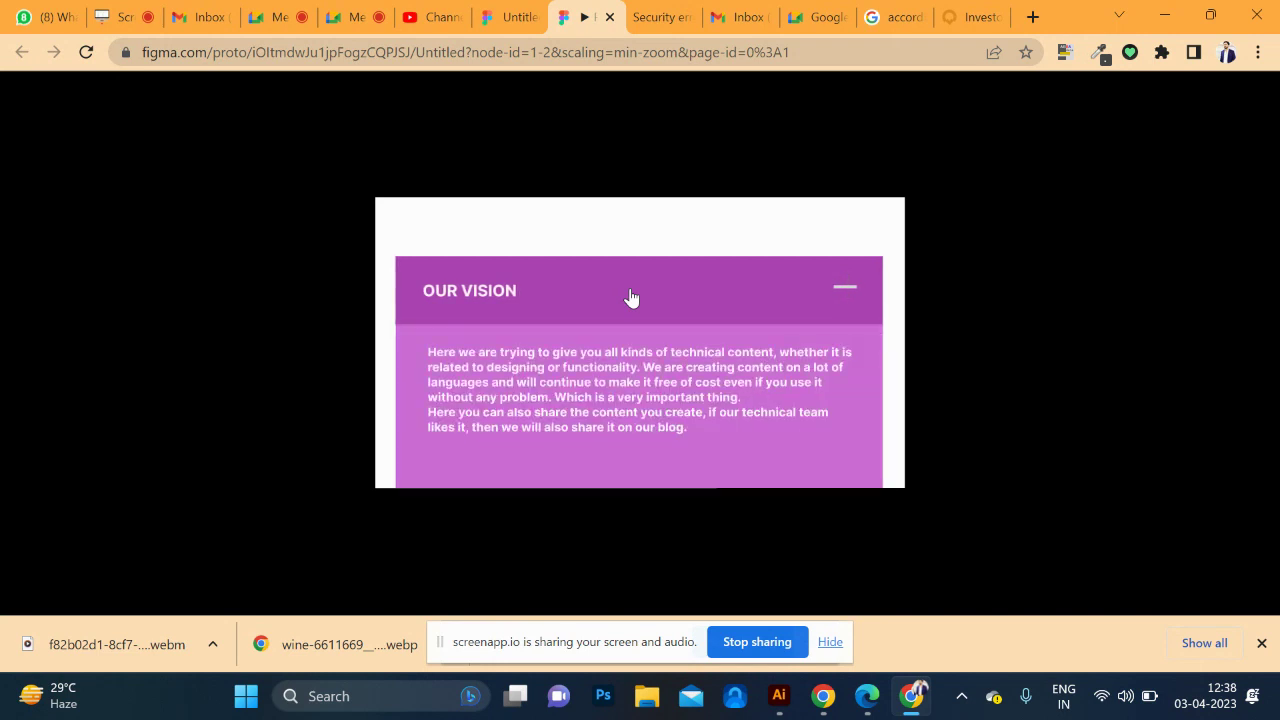
pyautogui.click(631, 297)
pyautogui.click(631, 297)
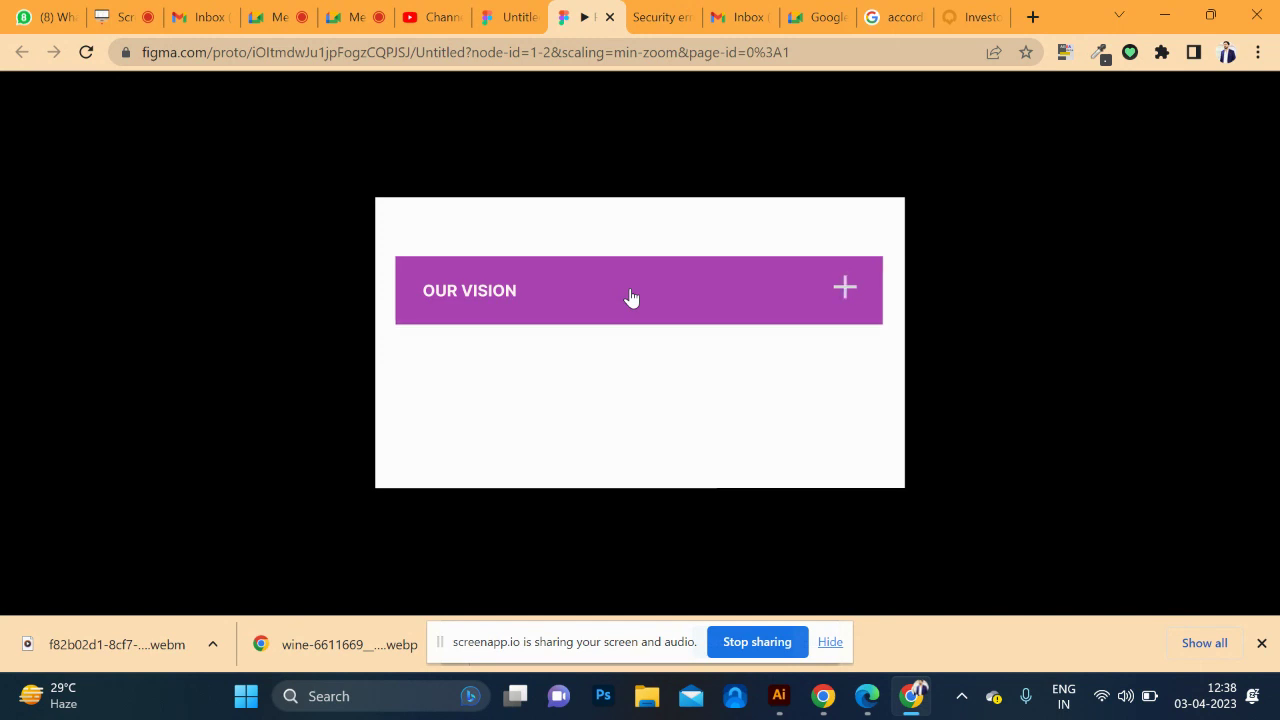
pyautogui.click(631, 297)
pyautogui.click(631, 297)
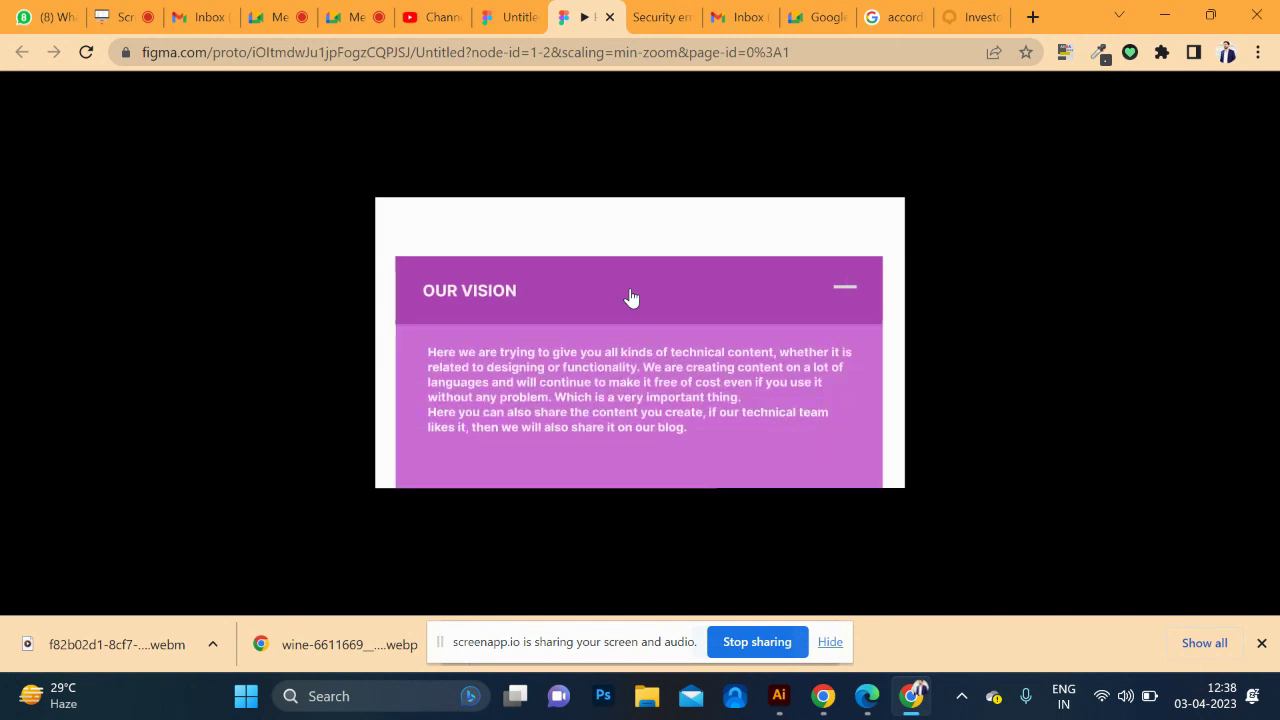
pyautogui.click(631, 297)
pyautogui.click(631, 297)
pyautogui.click(501, 28)
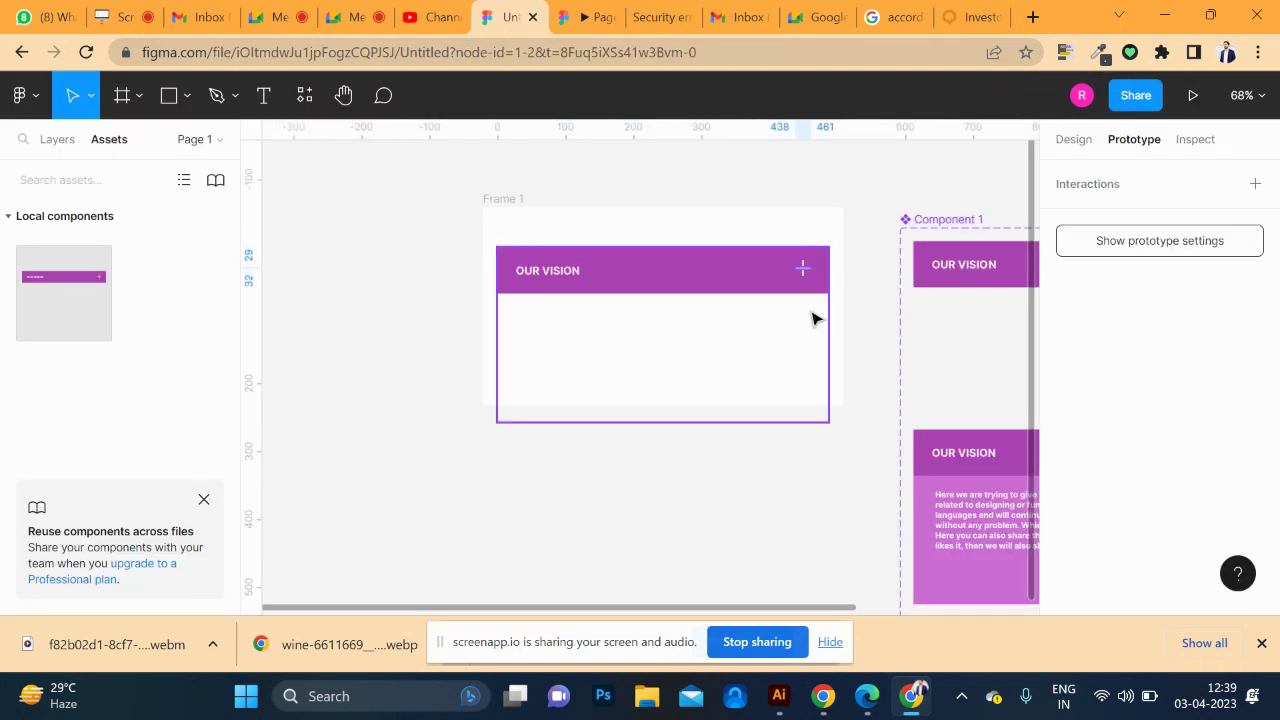
# - Delete the accidental drag link and the click links to Variant2 from the OUR VISION variants
pyautogui.click(846, 310)
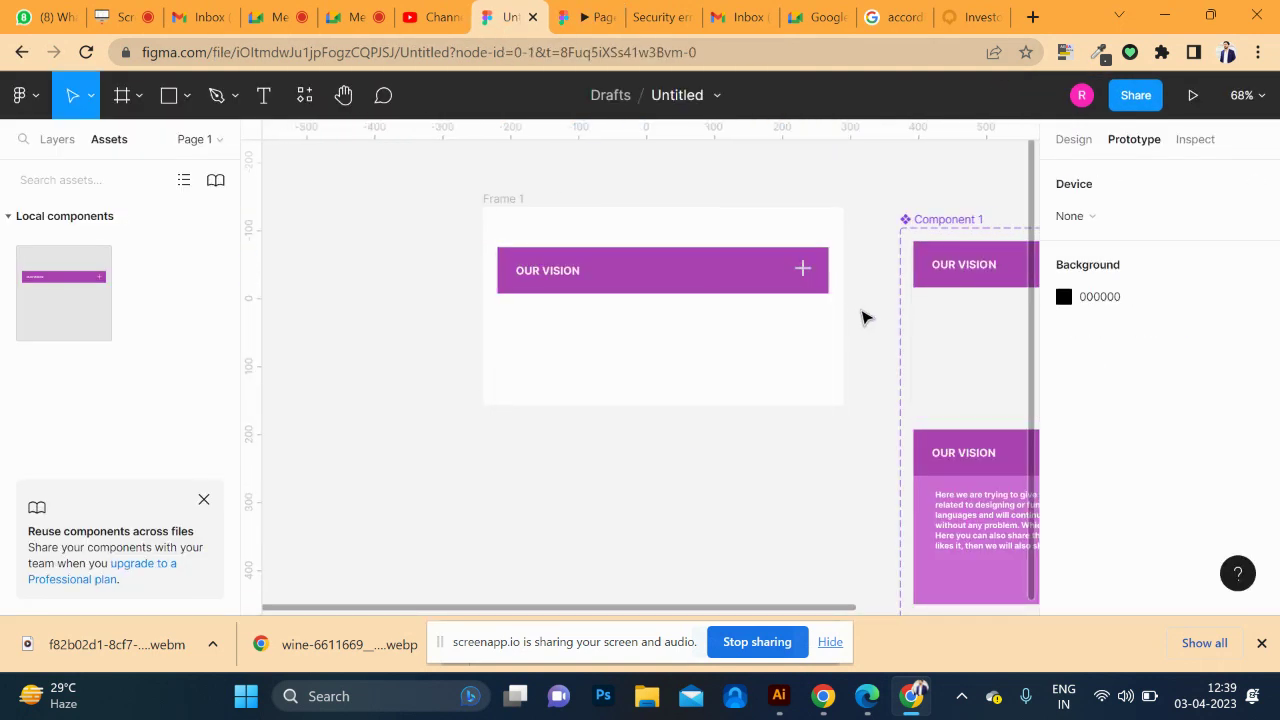
pyautogui.moveTo(857, 308); pyautogui.dragTo(417, 326)
pyautogui.click(675, 296)
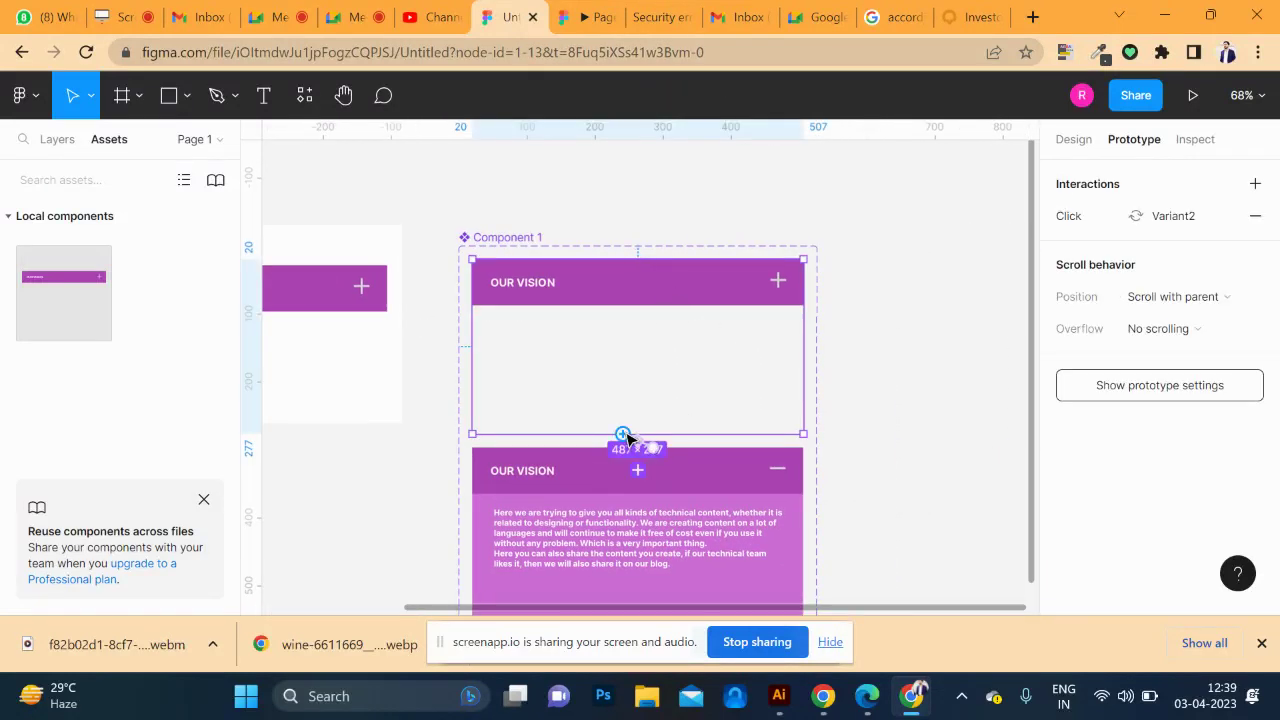
pyautogui.moveTo(622, 434); pyautogui.dragTo(652, 450)
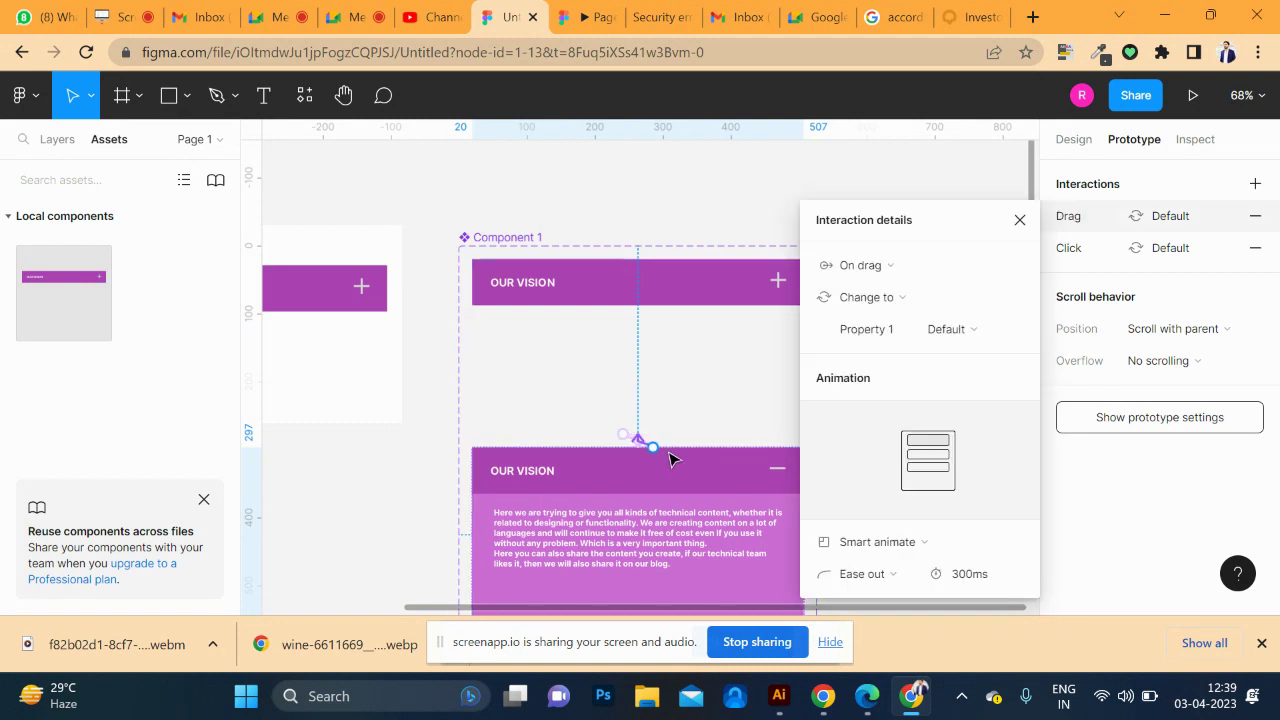
pyautogui.click(1255, 216)
pyautogui.click(1255, 216)
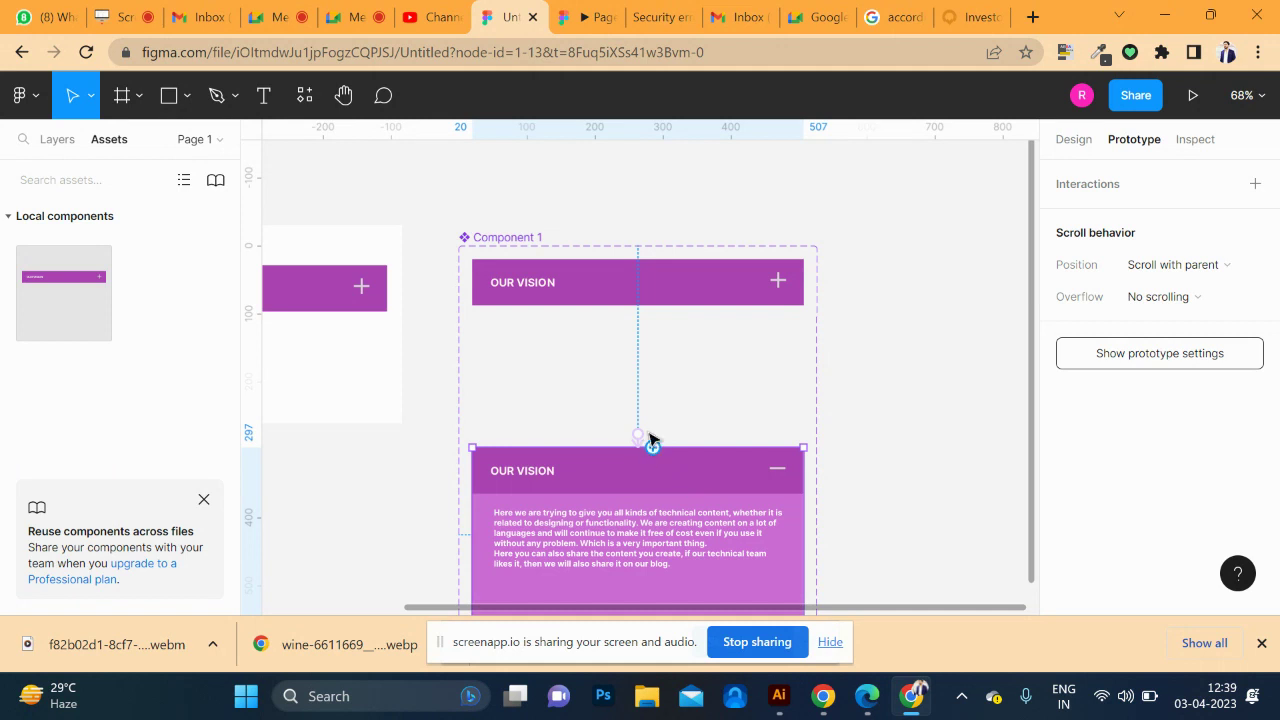
pyautogui.click(681, 289)
pyautogui.click(1255, 216)
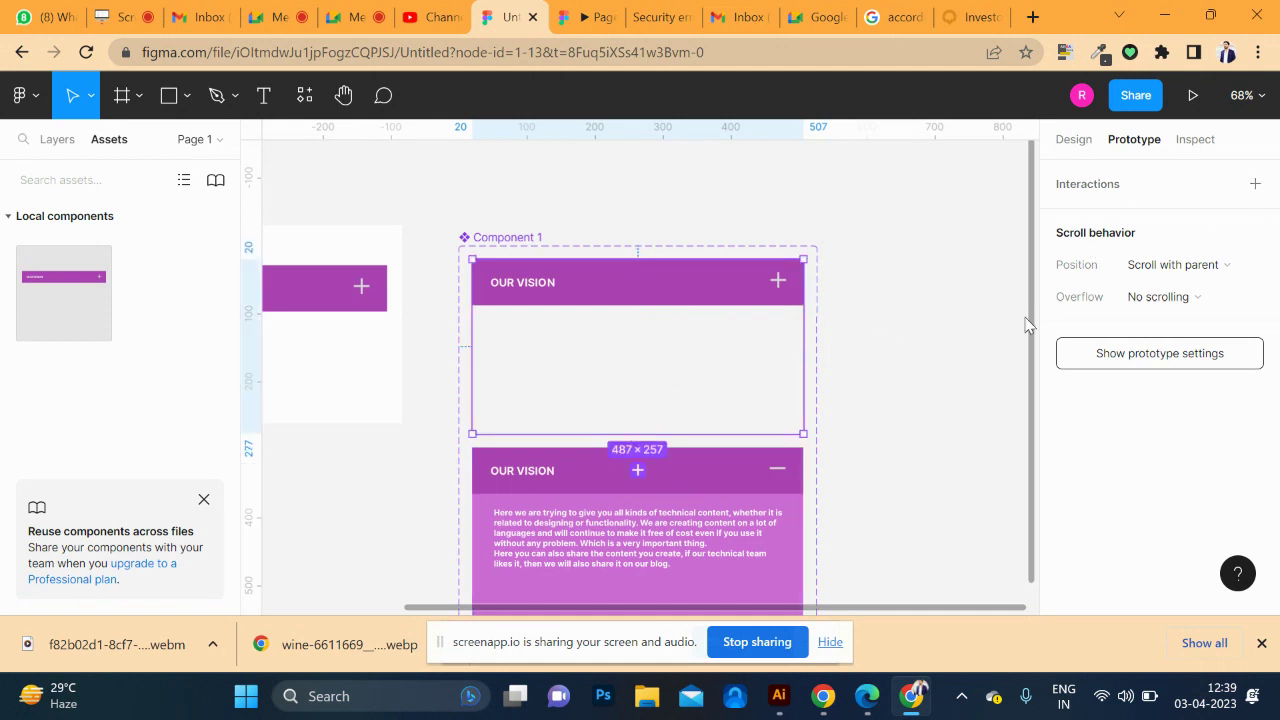
pyautogui.doubleClick(778, 287)
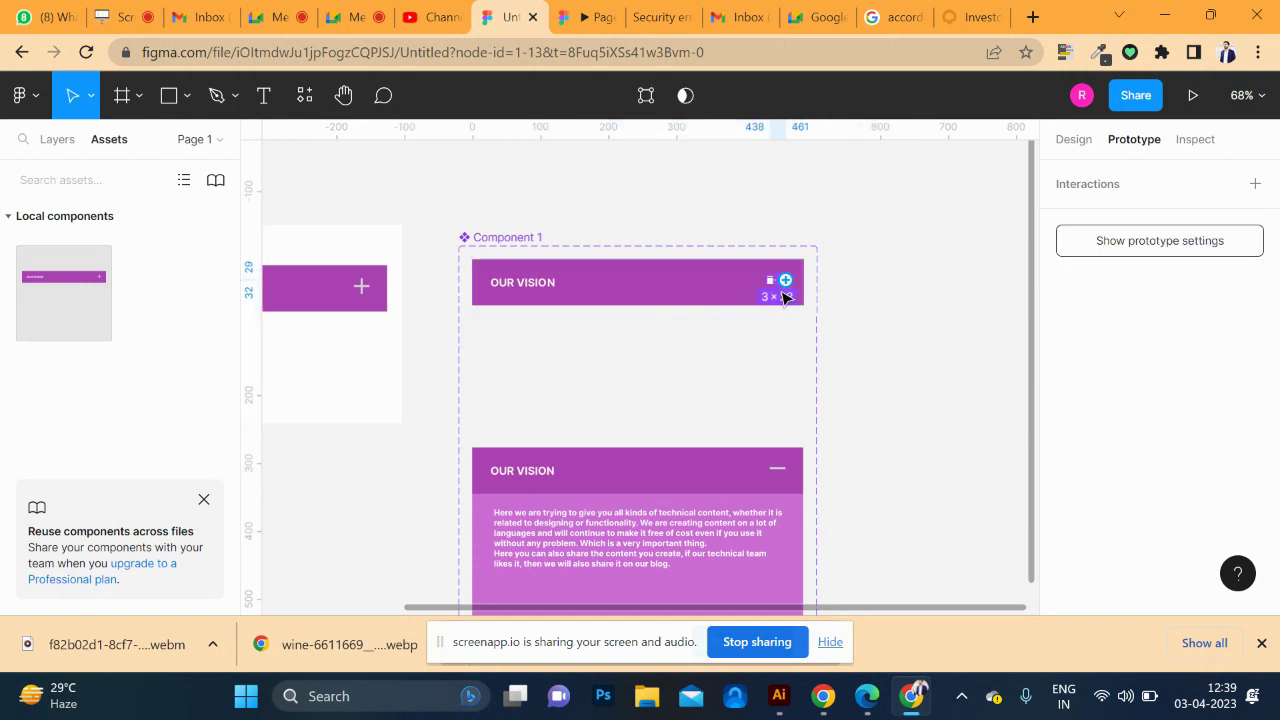
# - Link the plus icon on the collapsed variant to the expanded Variant2
pyautogui.scroll(2, 787, 297)
pyautogui.scroll(5, 770, 280)
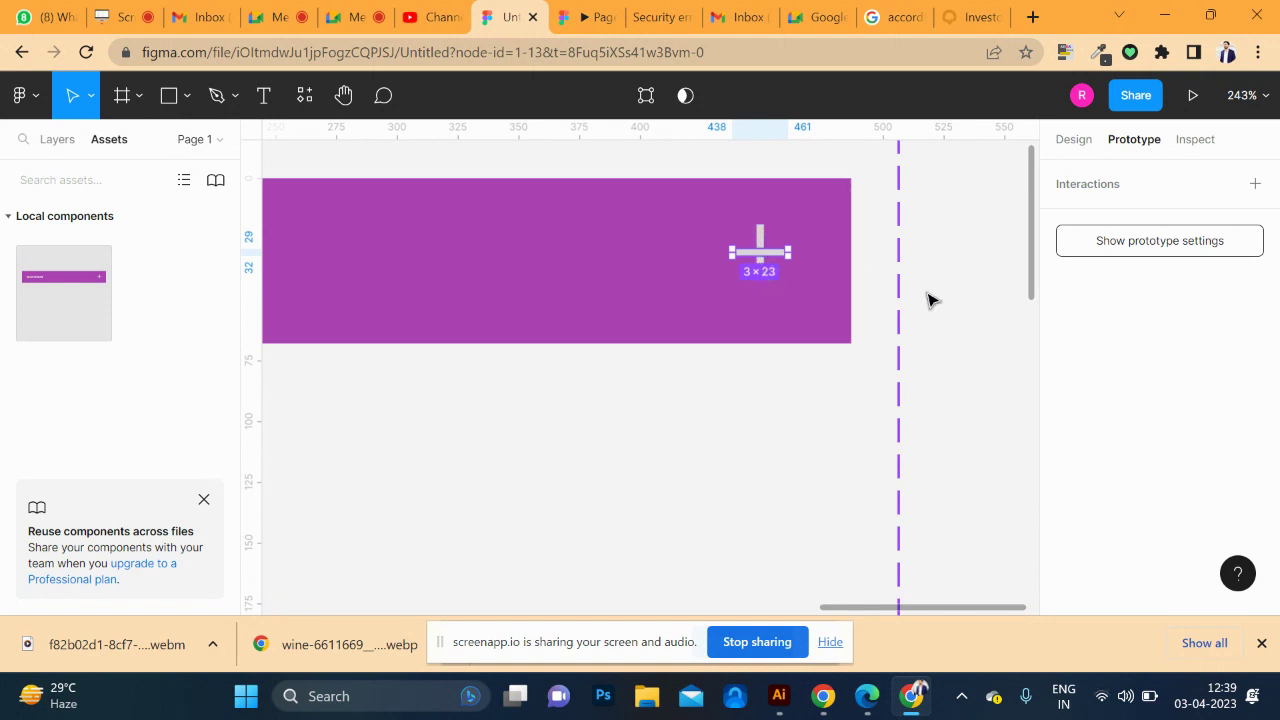
pyautogui.click(760, 238)
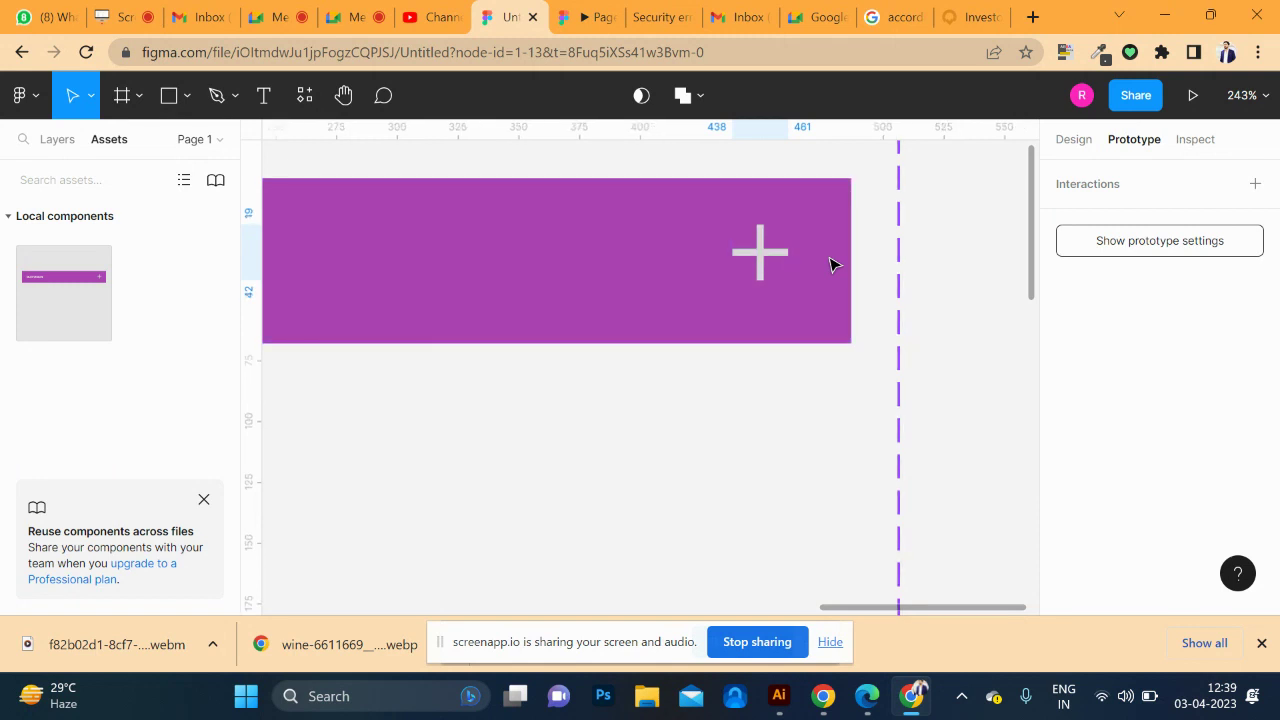
pyautogui.scroll(-5, 778, 263)
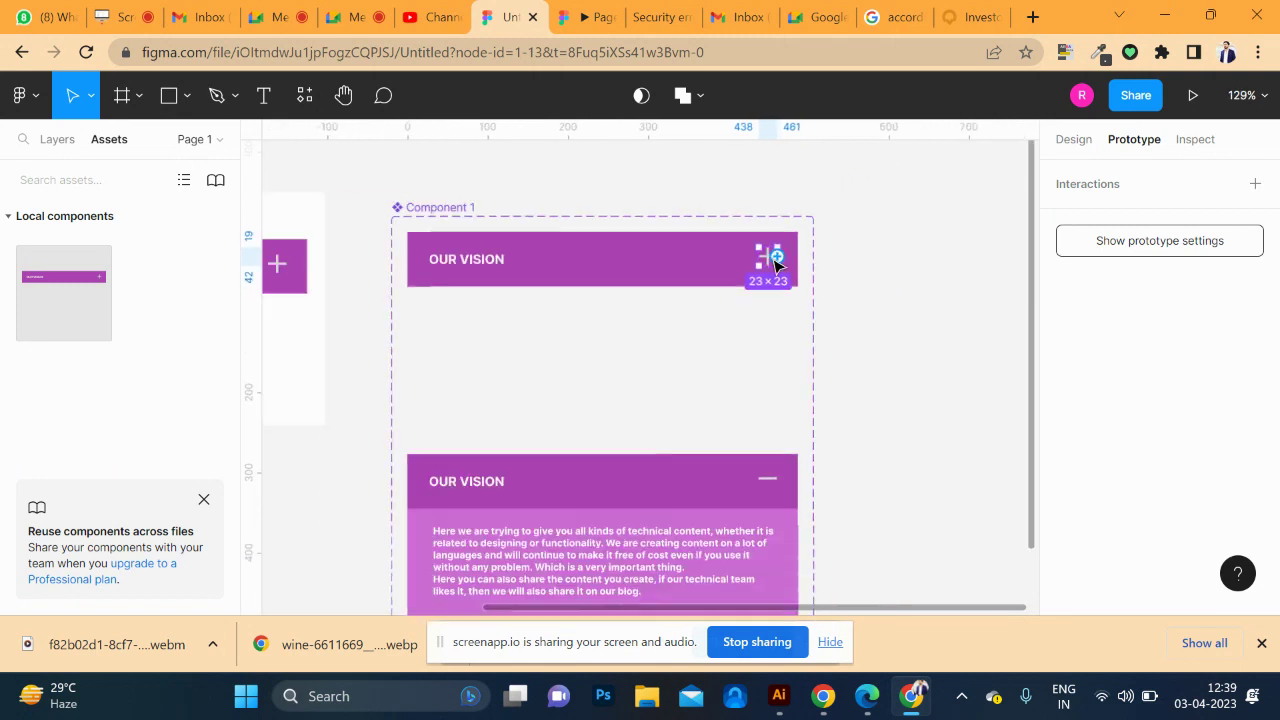
pyautogui.moveTo(778, 263); pyautogui.dragTo(697, 470)
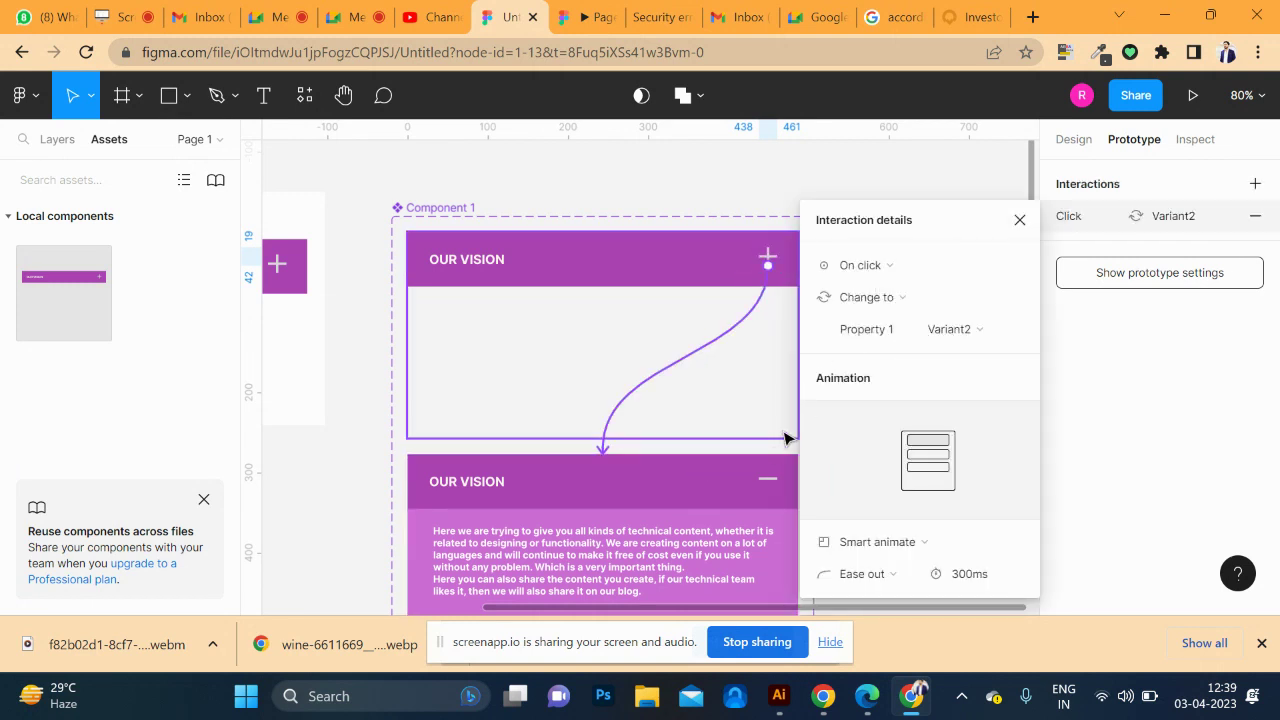
# - Link the minus icon back to the Default variant and open the prototype preview
pyautogui.click(768, 479)
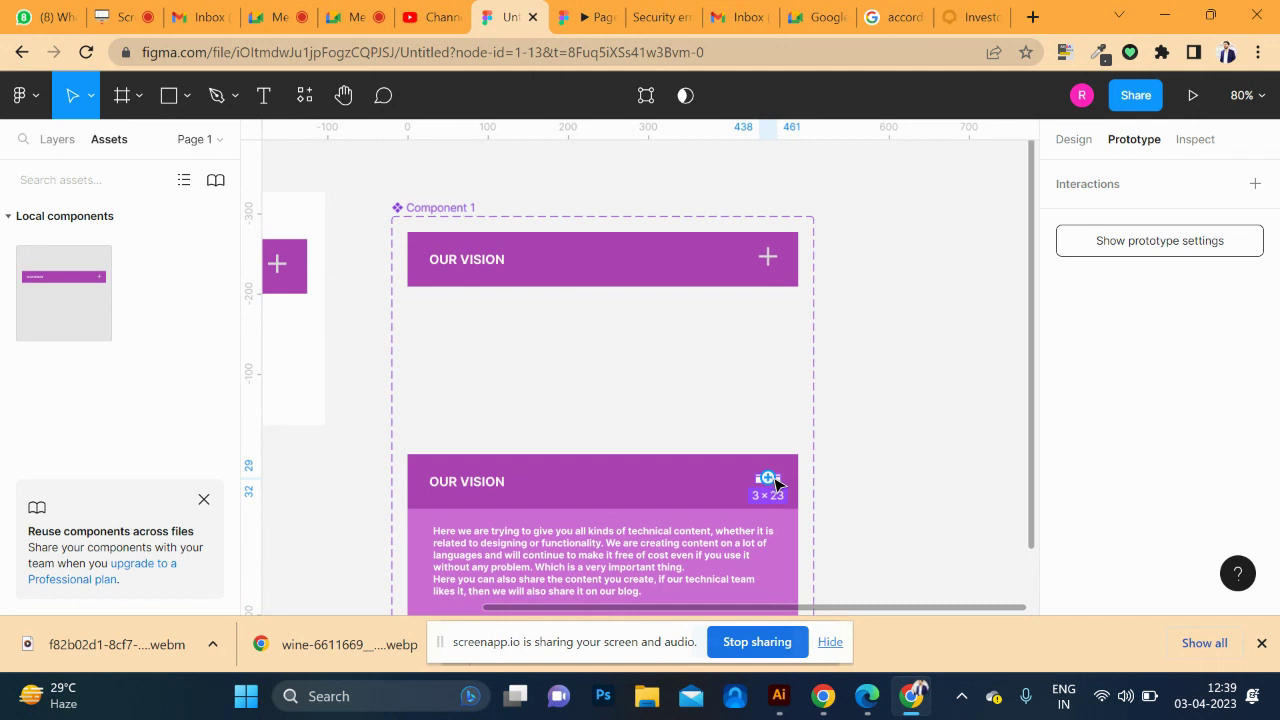
pyautogui.moveTo(764, 464)
pyautogui.mouseDown()
pyautogui.moveTo(726, 298)
pyautogui.moveTo(693, 274)
pyautogui.mouseUp()
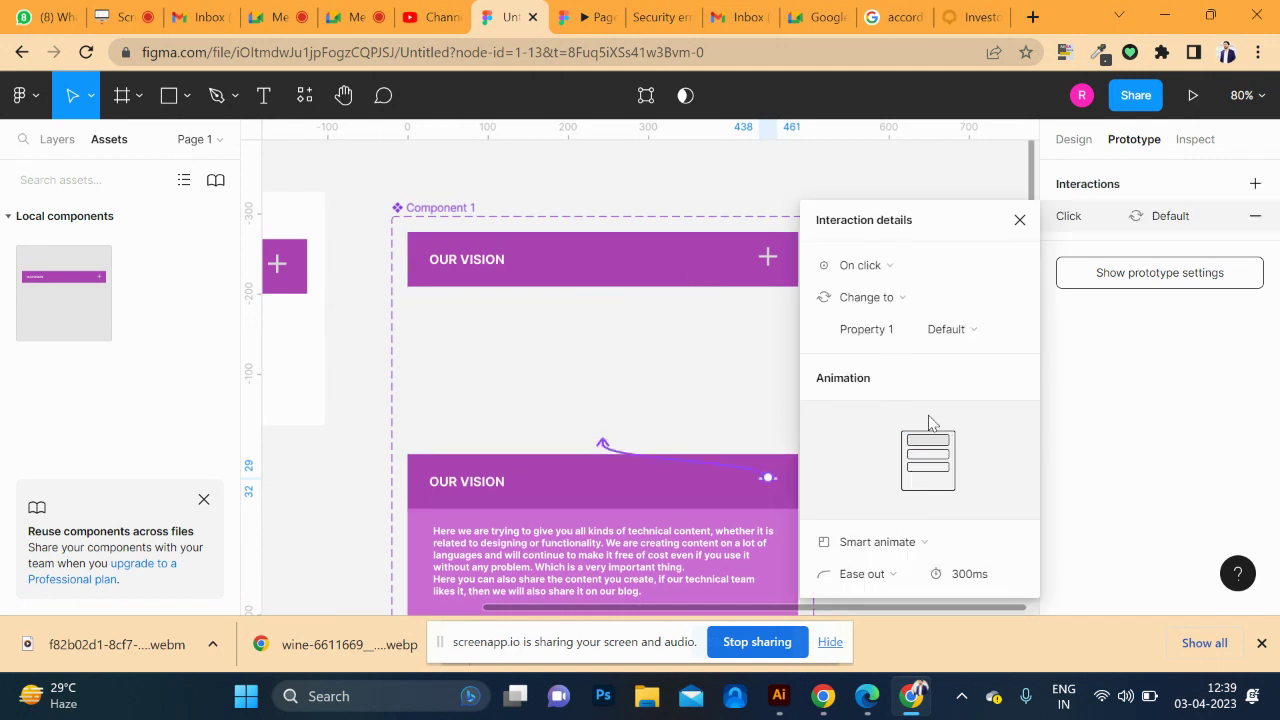
pyautogui.click(592, 17)
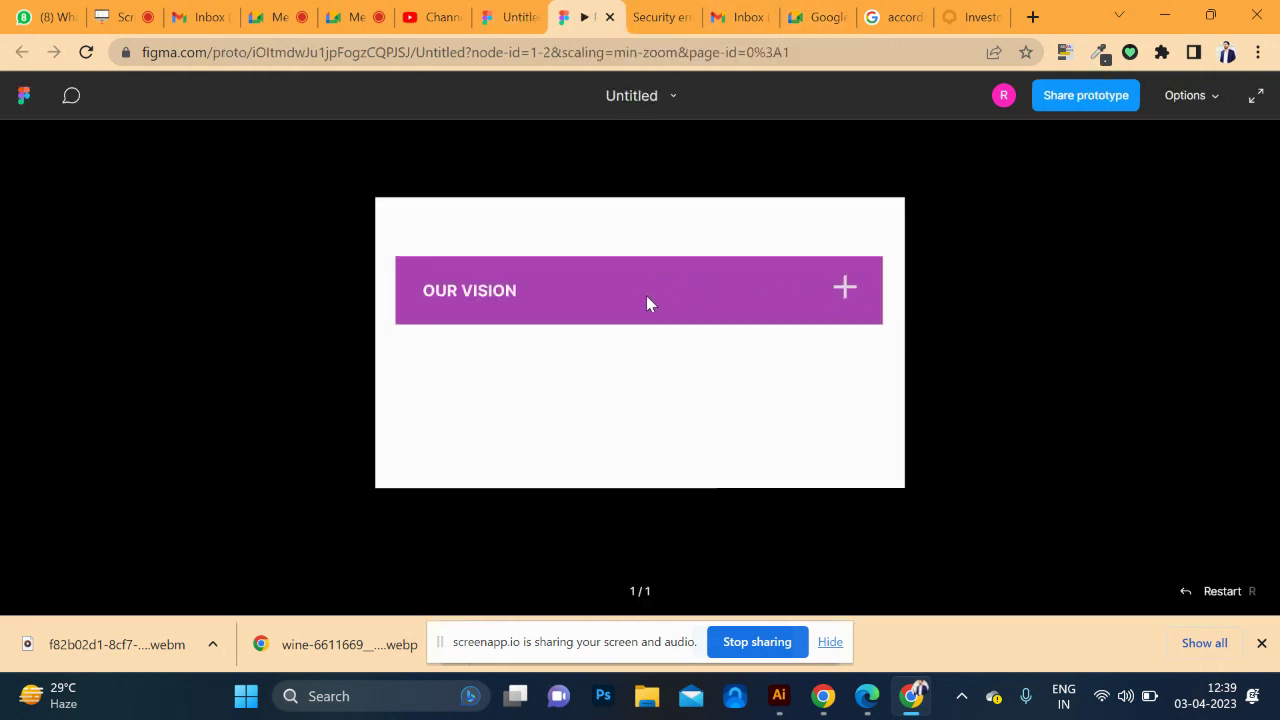
# - Open and close the OUR VISION accordion nine times using its plus/minus icon
pyautogui.click(845, 290)
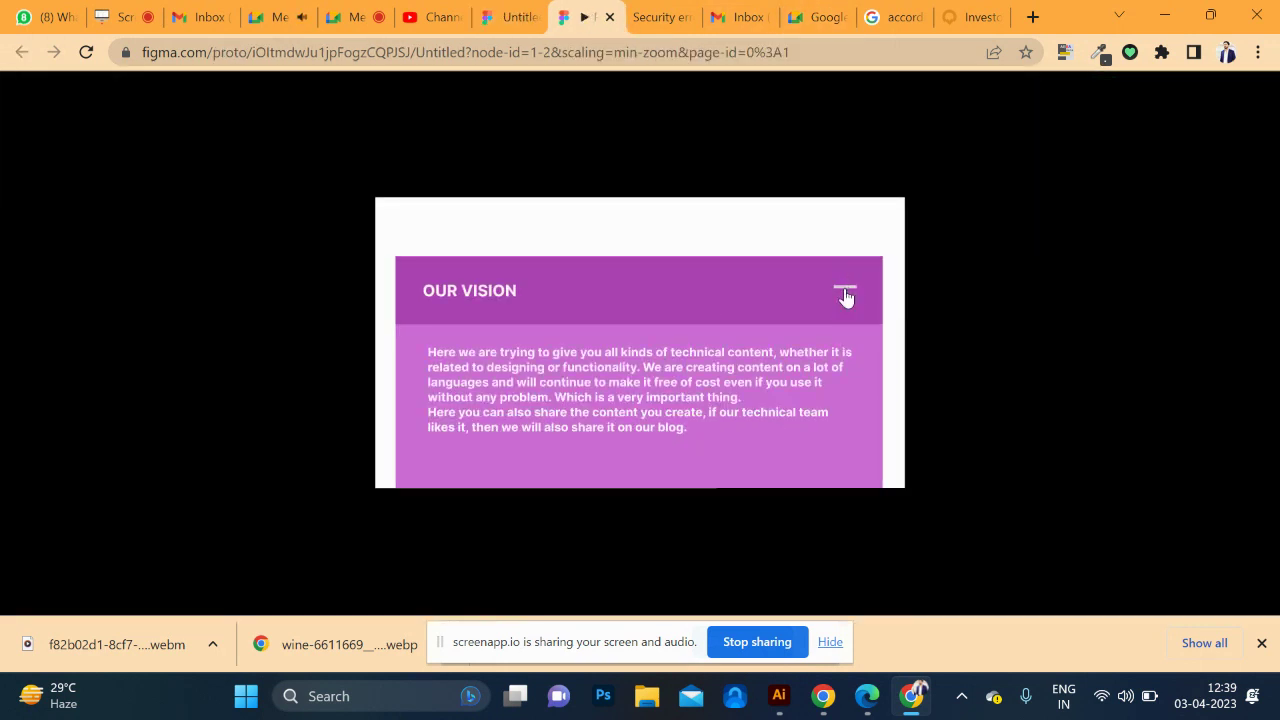
pyautogui.click(845, 292)
pyautogui.click(845, 292)
pyautogui.click(845, 294)
pyautogui.click(845, 294)
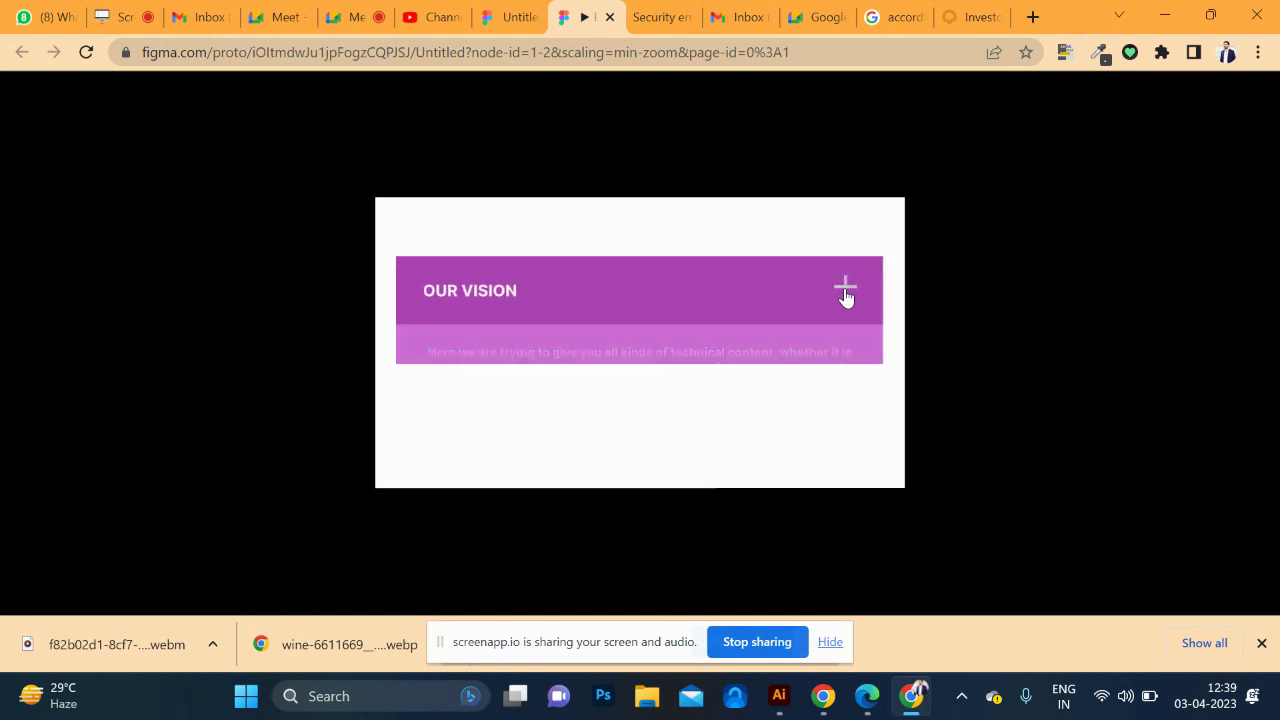
pyautogui.click(845, 294)
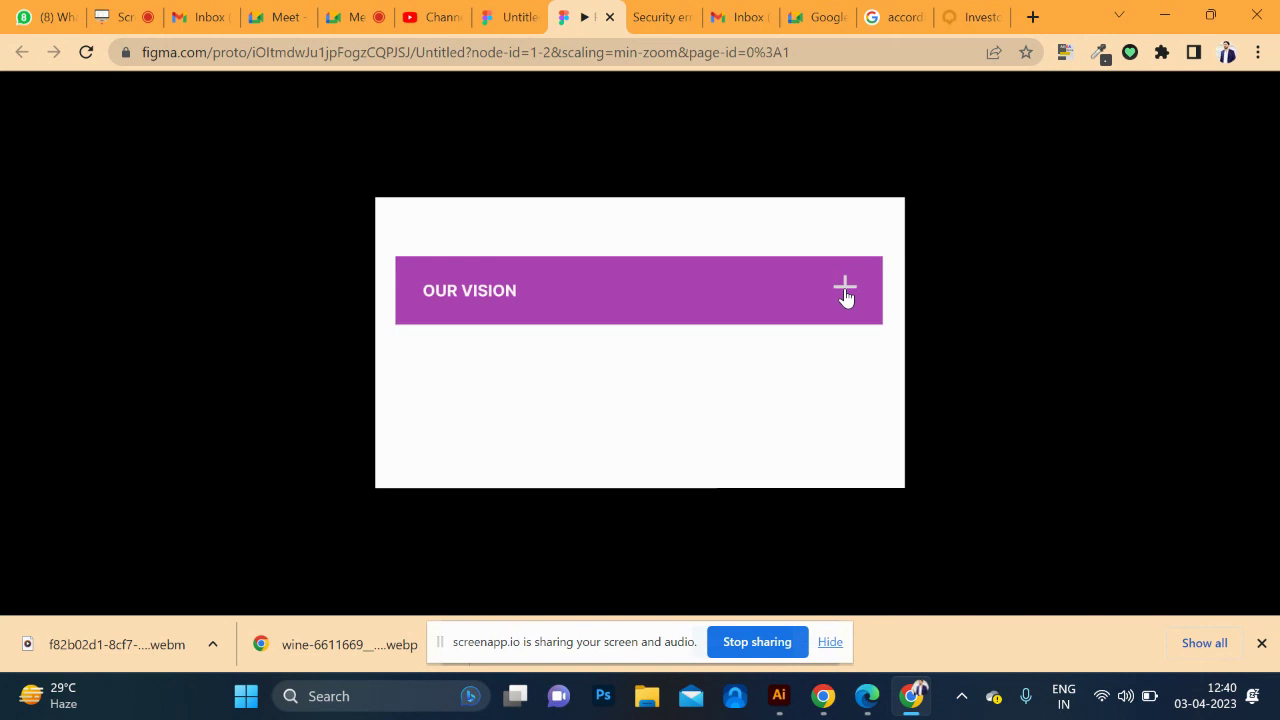
pyautogui.click(845, 292)
pyautogui.click(845, 292)
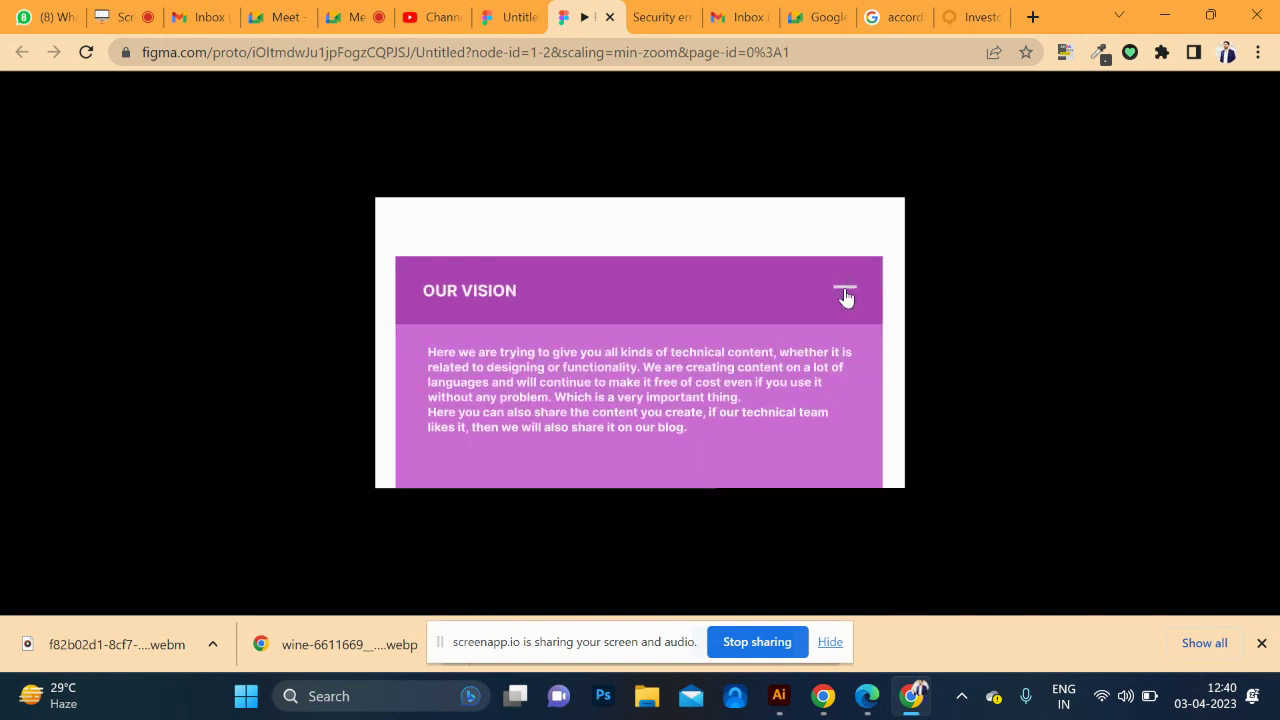
pyautogui.click(845, 294)
# - Search the web for 'FAQ' and switch to image results
pyautogui.click(975, 17)
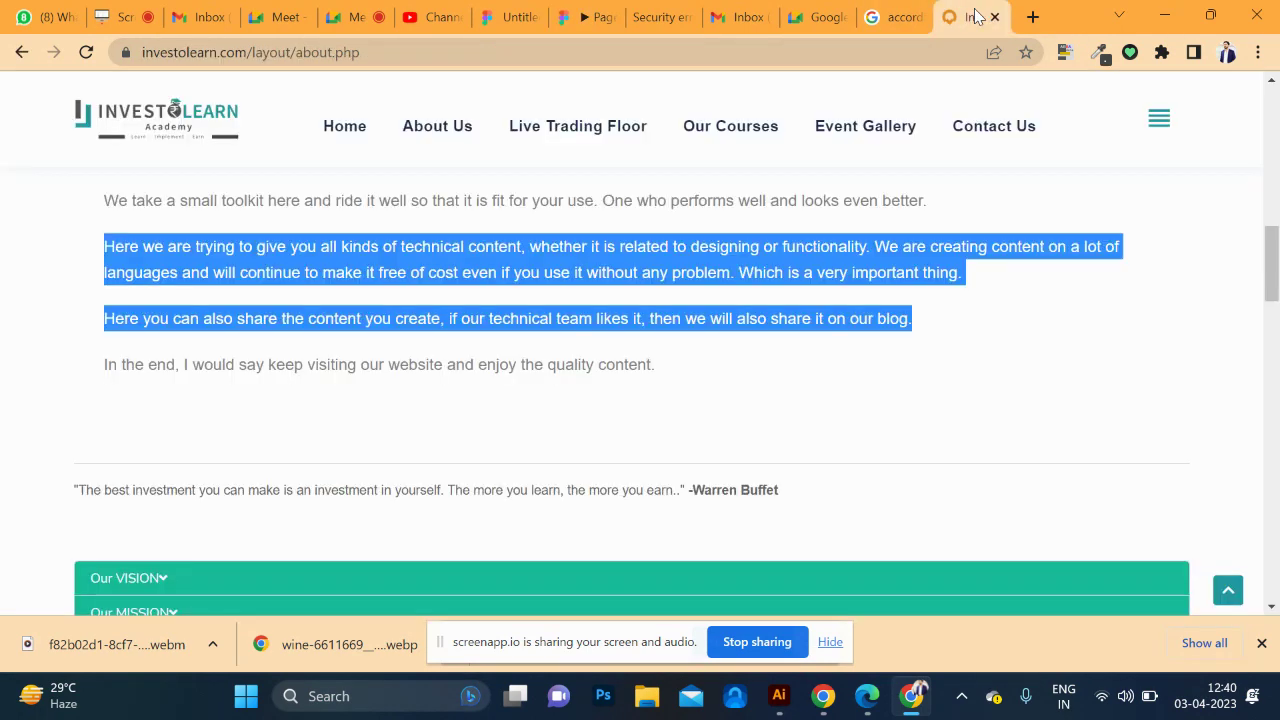
pyautogui.click(775, 54)
pyautogui.write('FA')
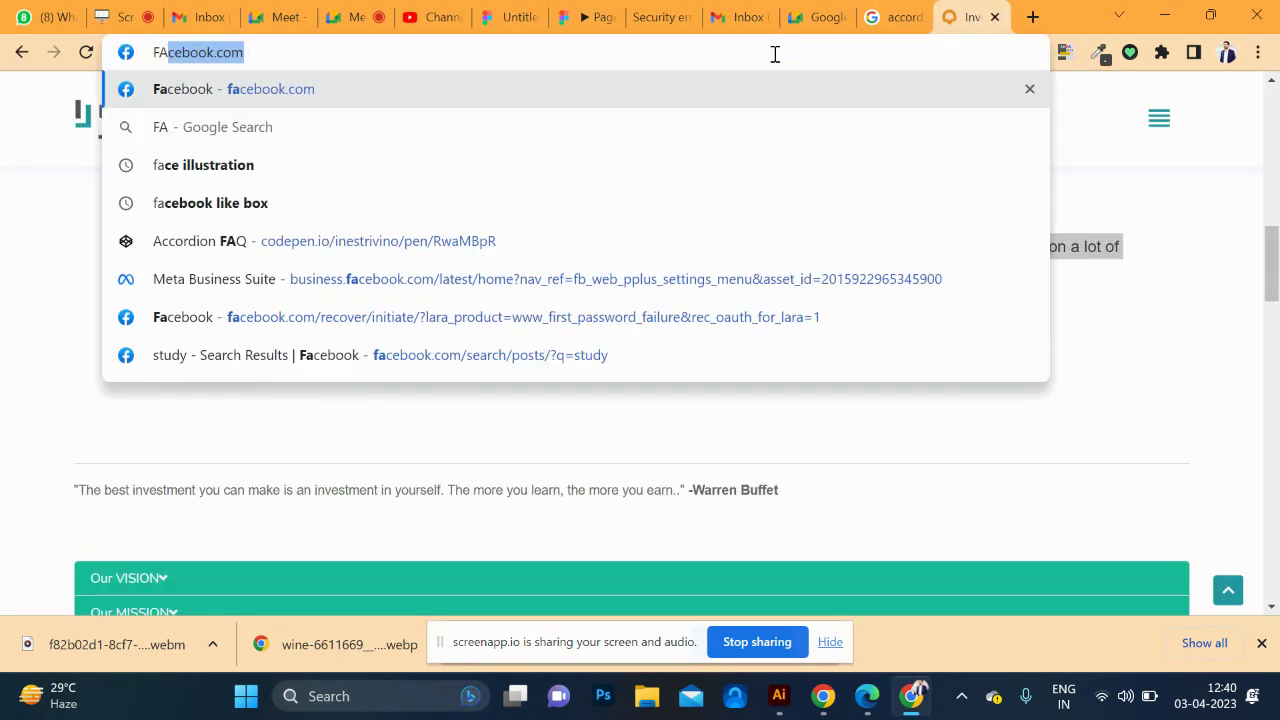
pyautogui.write('Q')
pyautogui.press('Return')
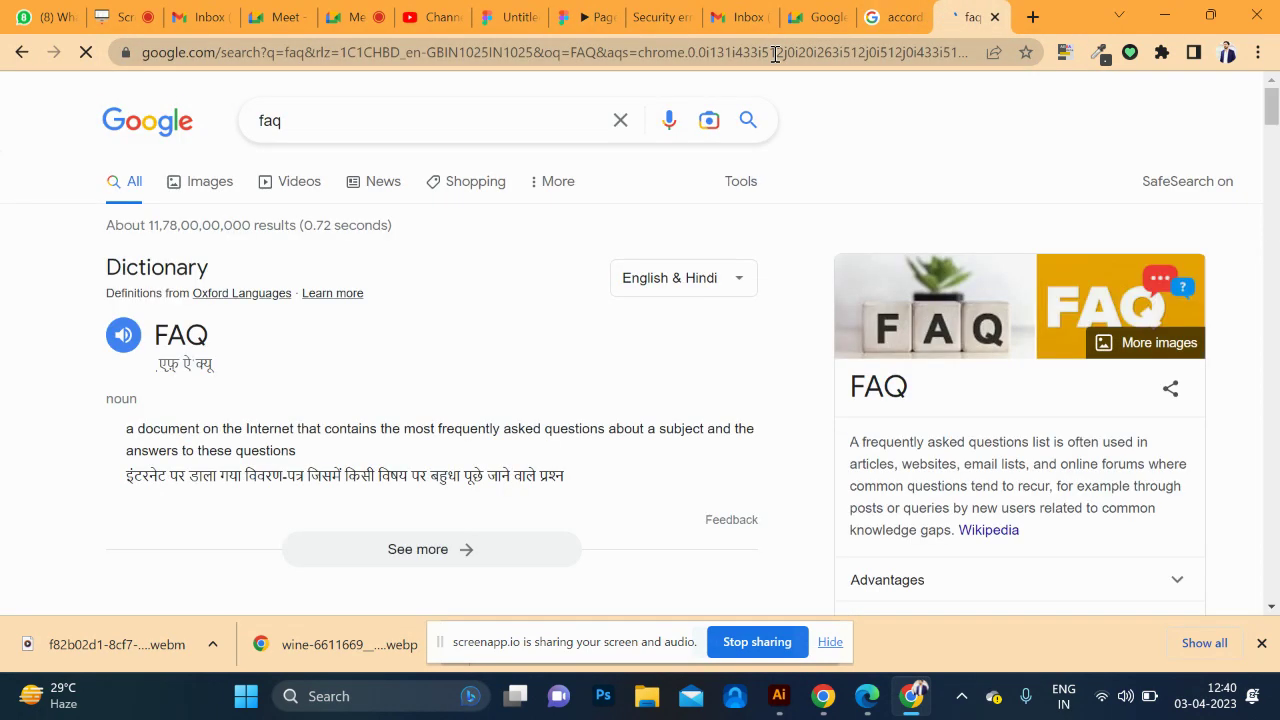
pyautogui.click(195, 183)
# - Refine the image search to 'faq UI' and preview the first Dribbble FAQ design
pyautogui.click(283, 114)
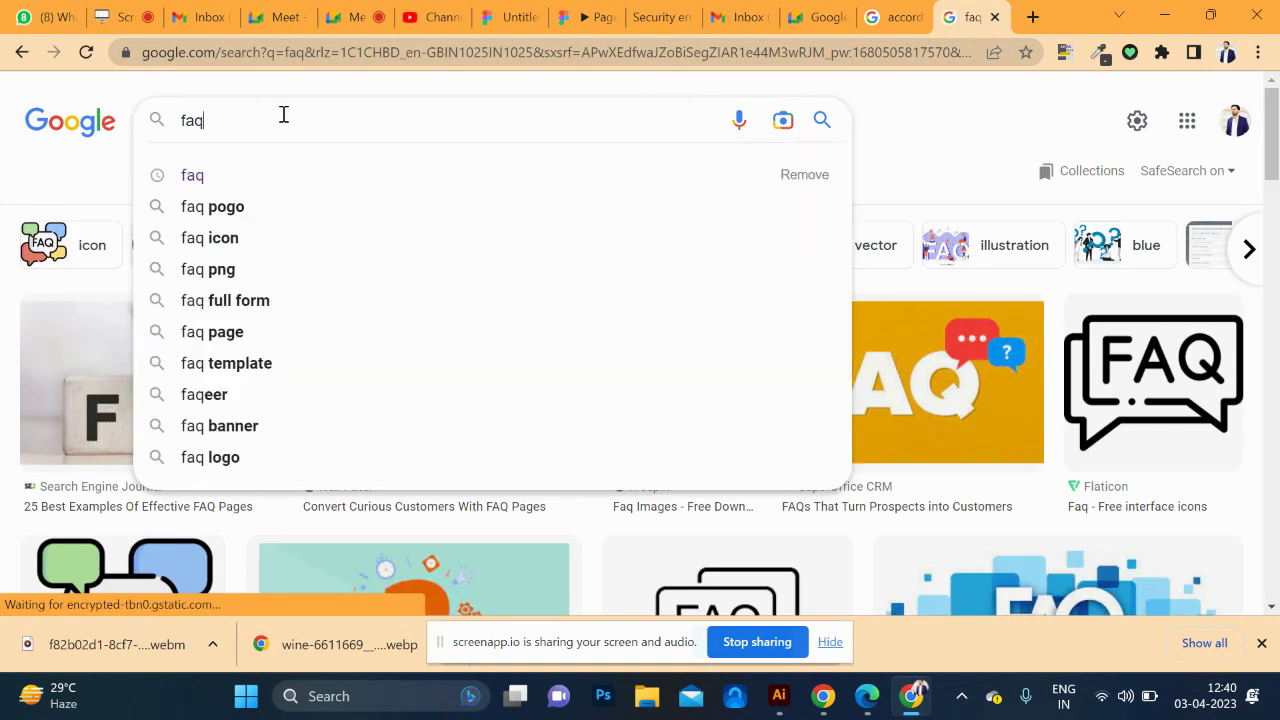
pyautogui.write(' UI')
pyautogui.press('Return')
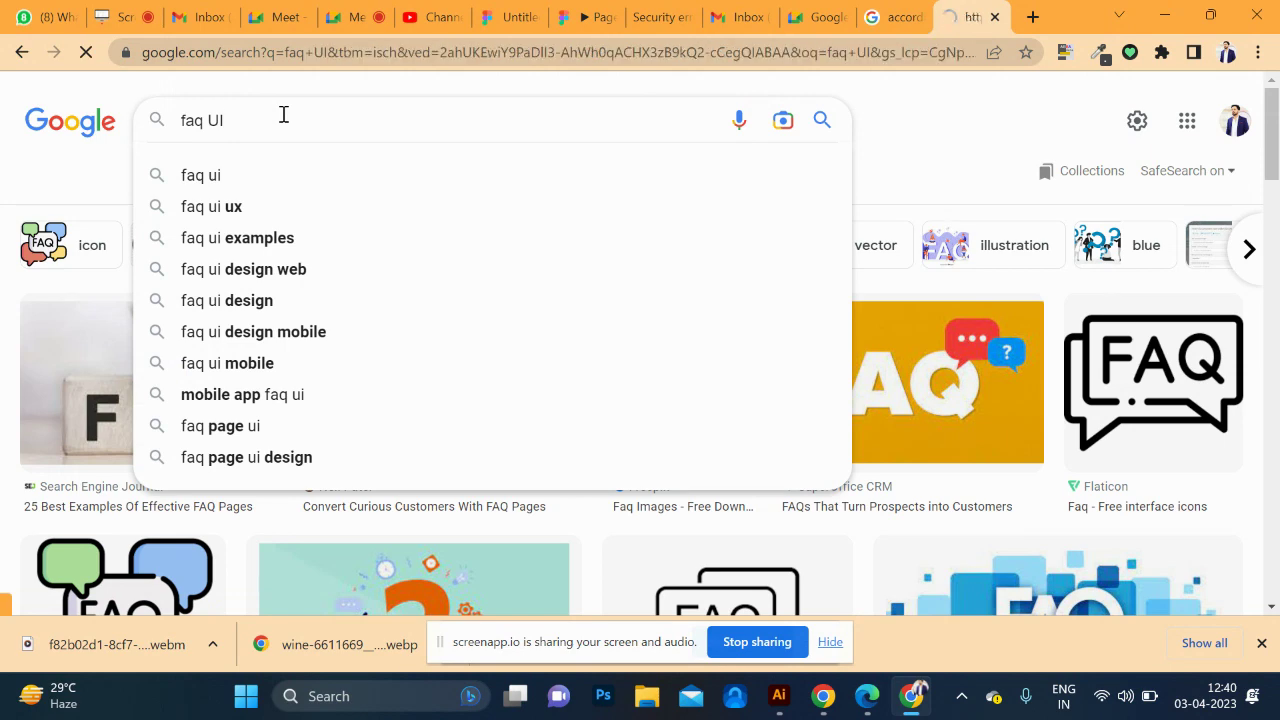
pyautogui.scroll(-2, 430, 360)
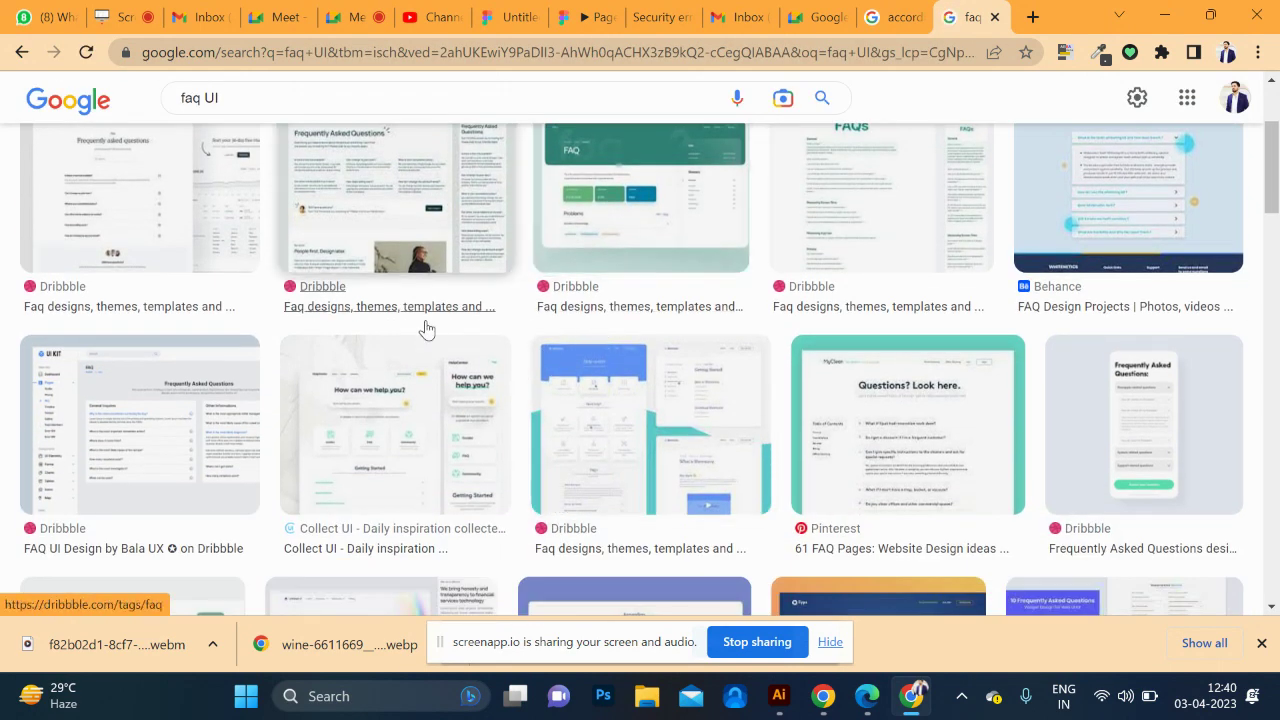
pyautogui.click(138, 240)
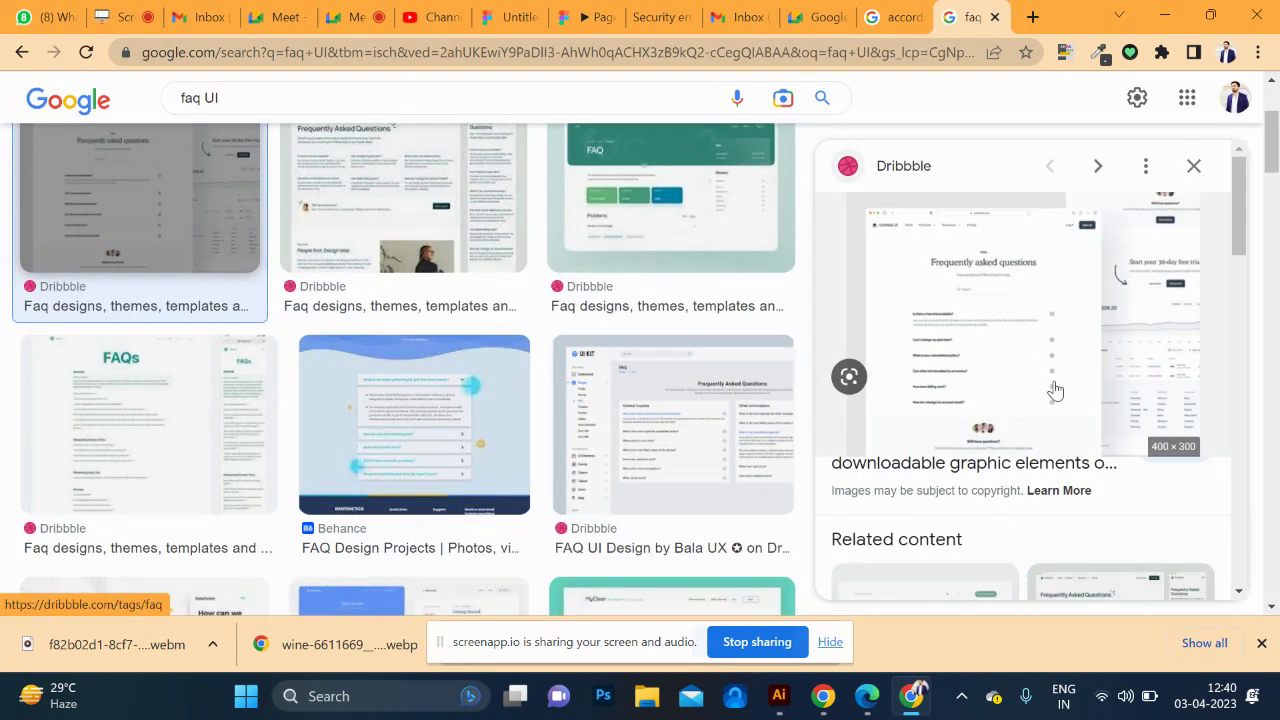
pyautogui.click(466, 432)
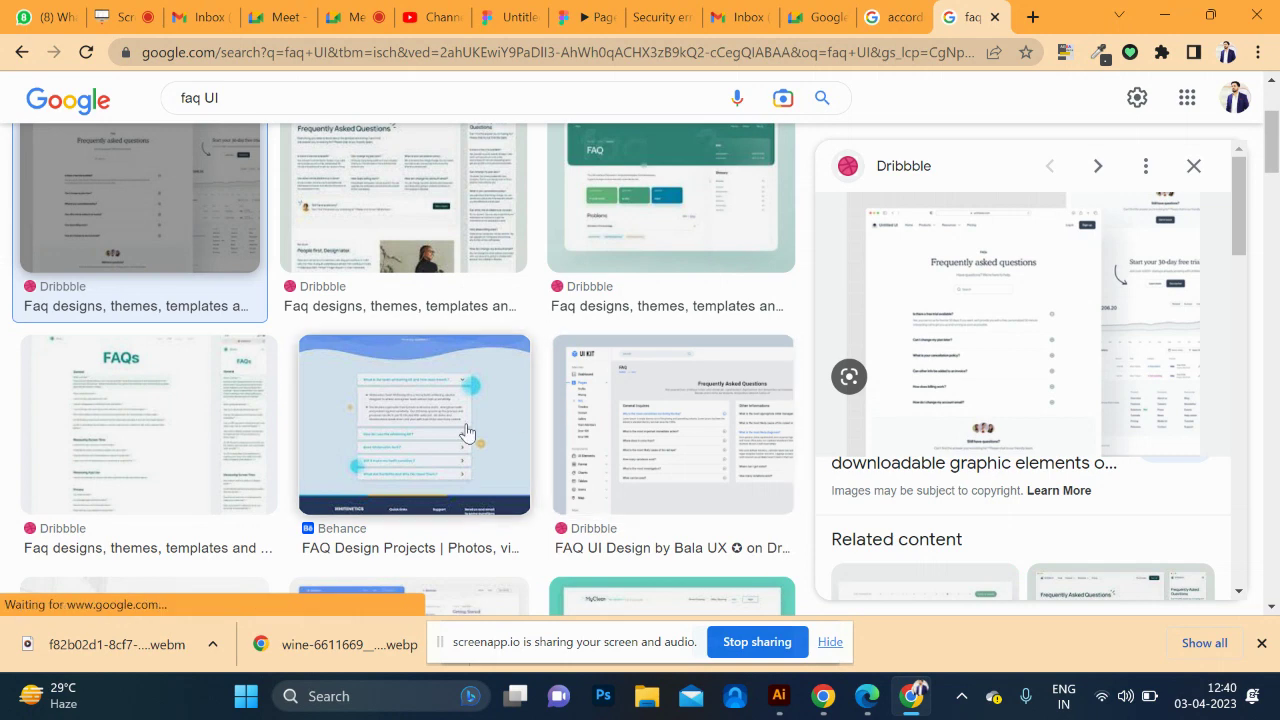
pyautogui.click(897, 54)
# - Search for 'graphic design institute in noida' from the suggestions and skim the results
pyautogui.write('G')
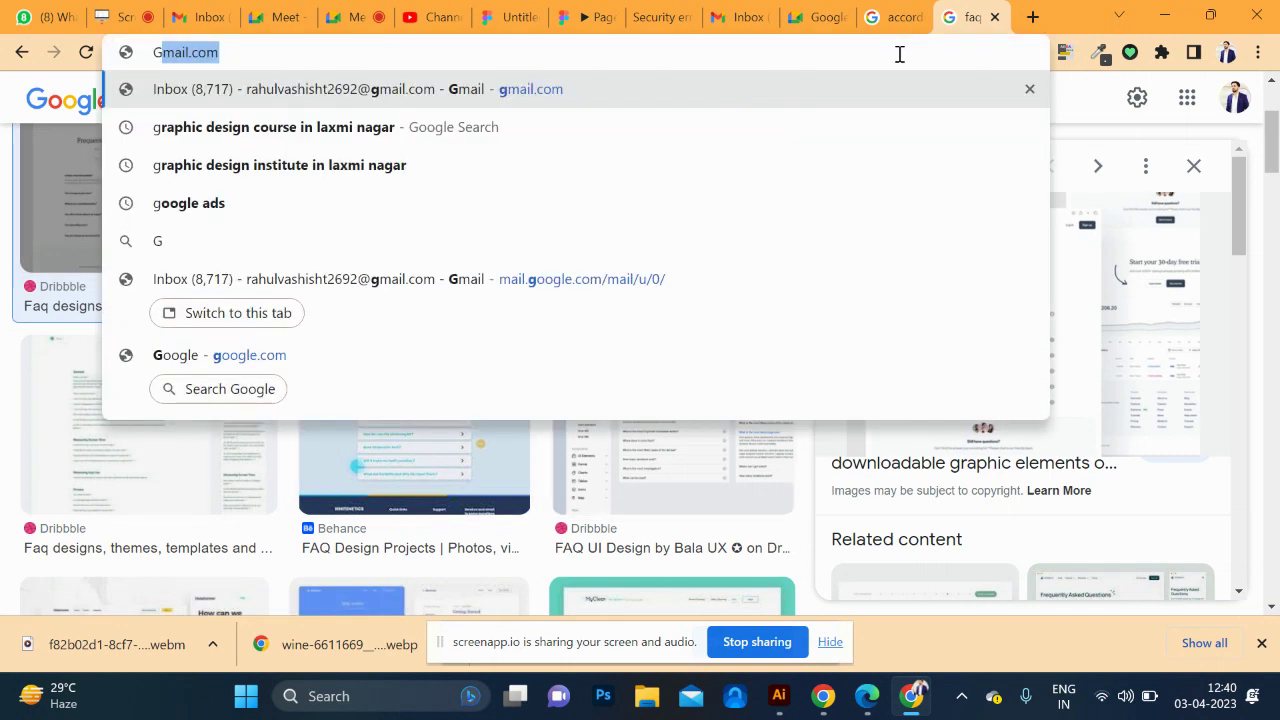
pyautogui.write('RA')
pyautogui.write(' J')
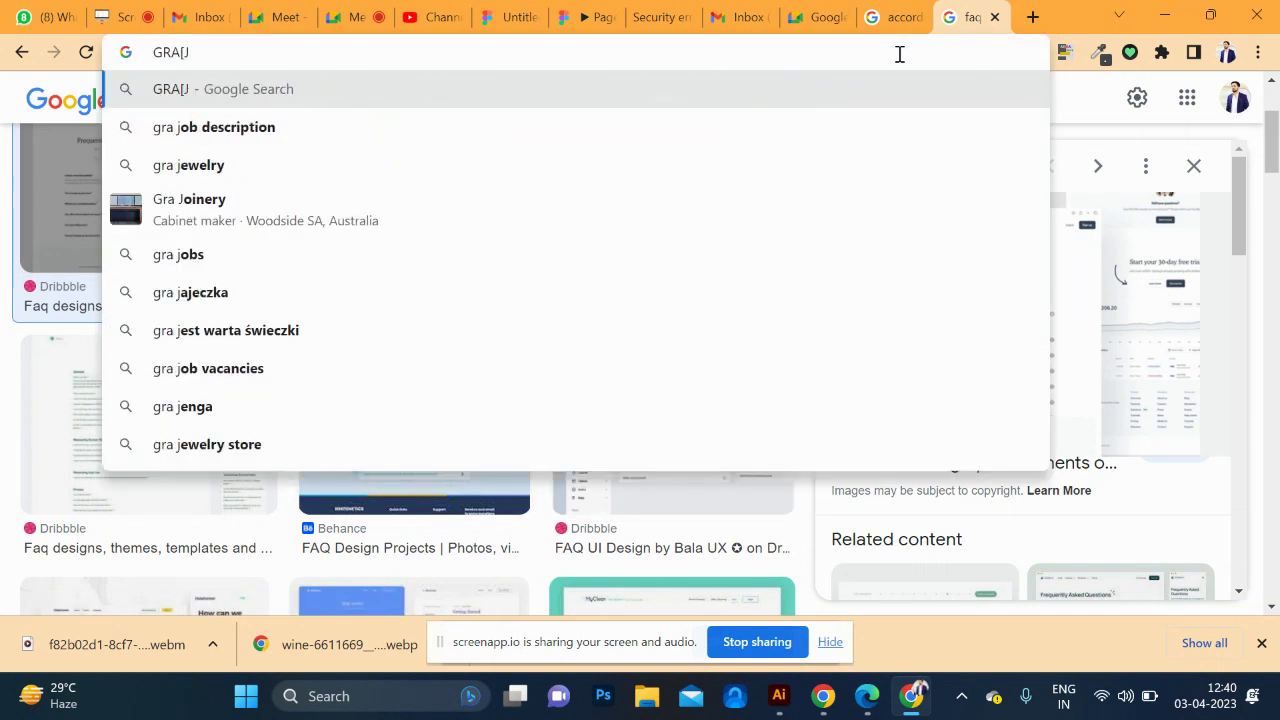
pyautogui.press('BackSpace')
pyautogui.press('BackSpace')
pyautogui.write('P')
pyautogui.press('Down')
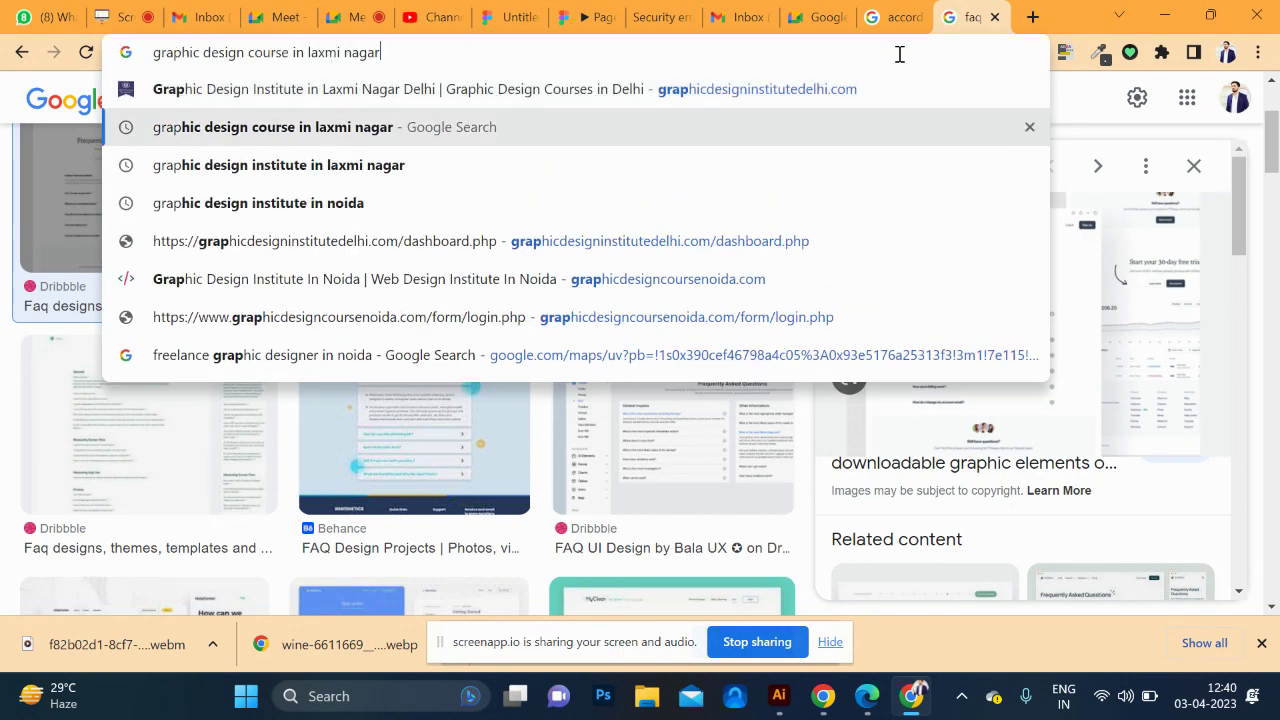
pyautogui.press('Down')
pyautogui.press('Down')
pyautogui.press('Return')
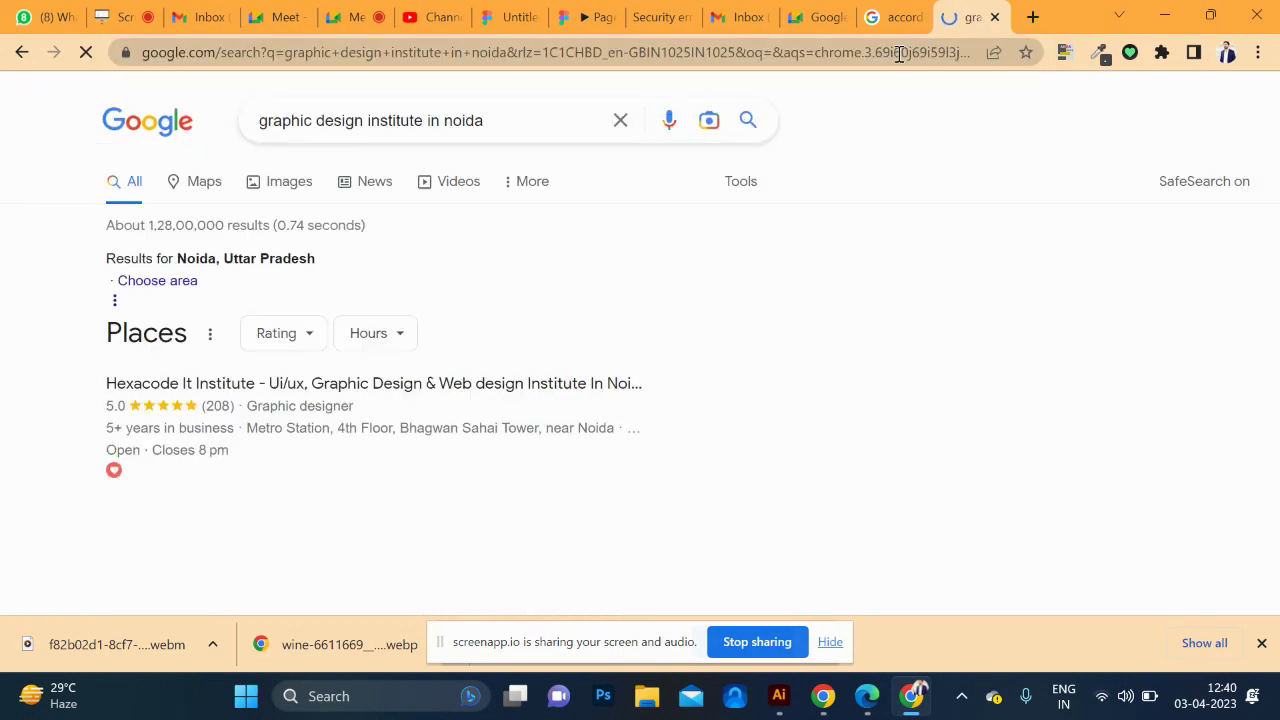
pyautogui.scroll(-5, 509, 306)
pyautogui.scroll(-2, 469, 329)
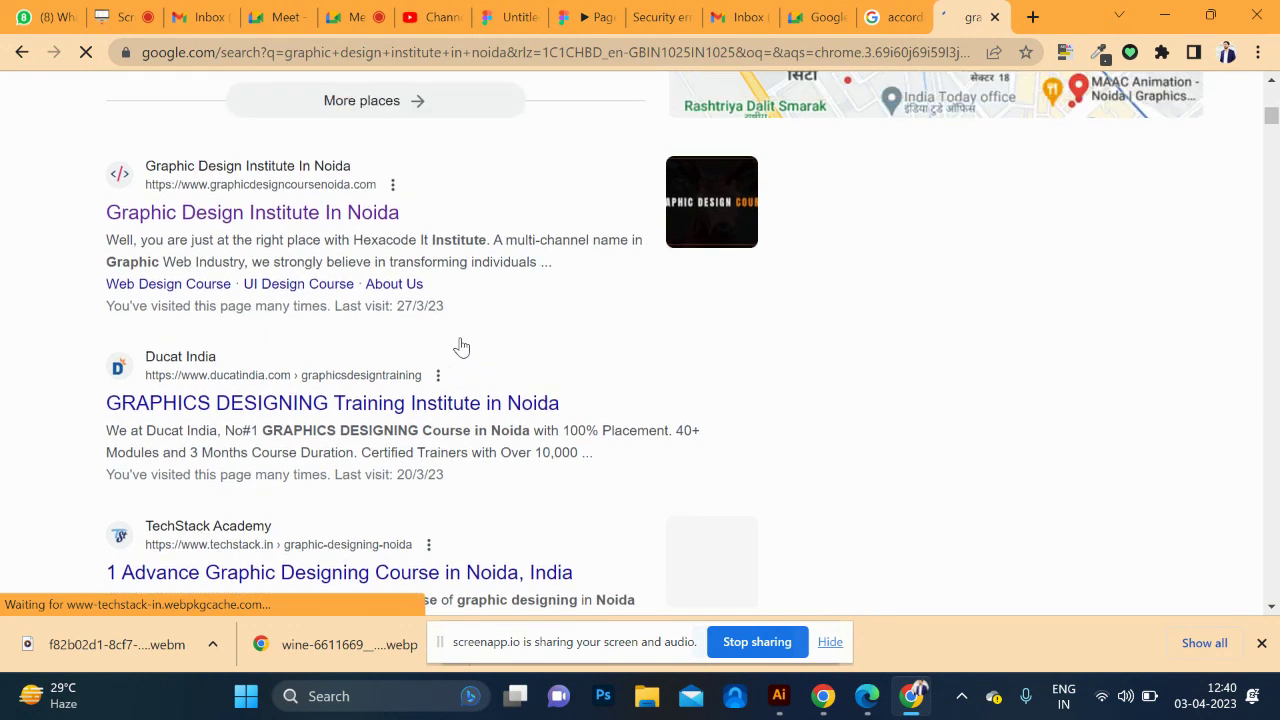
pyautogui.scroll(5, 462, 346)
pyautogui.scroll(2, 463, 343)
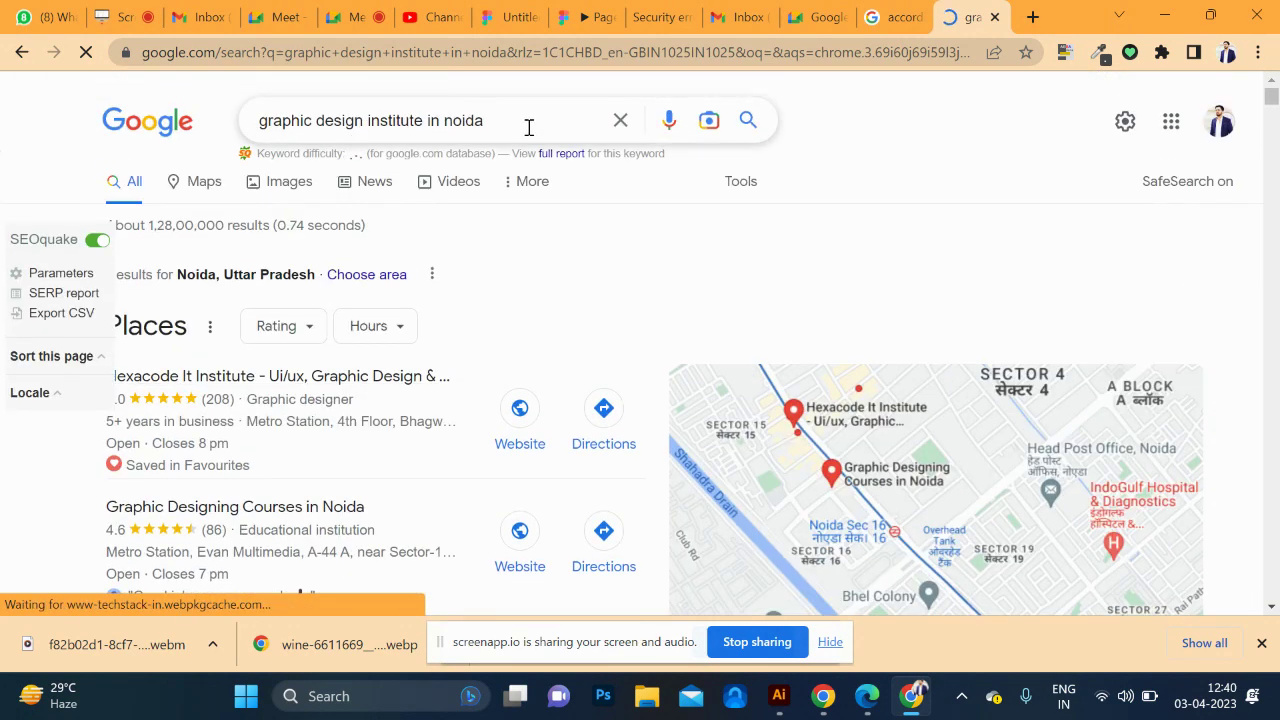
# - Replace the query with 'WHERE IN INSTITUTE FOR GRAPHIC' and scroll the results
pyautogui.moveTo(164, 127); pyautogui.dragTo(324, 150)
pyautogui.write('W')
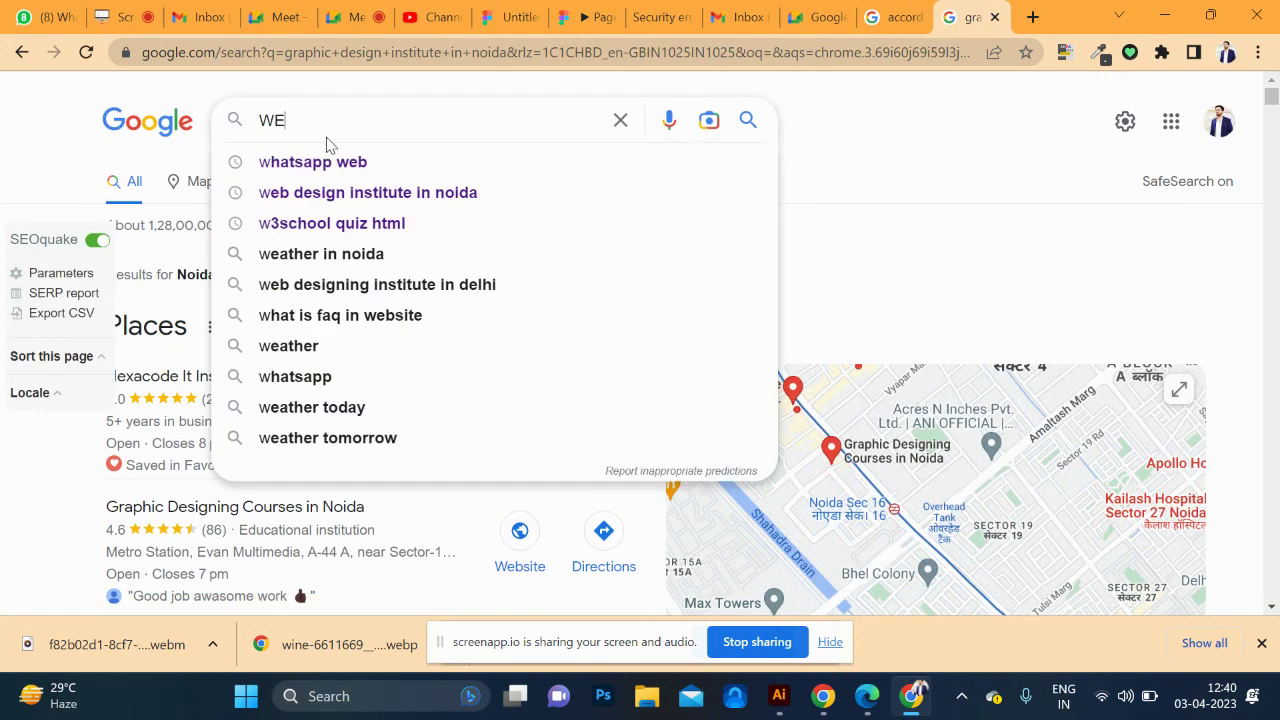
pyautogui.write('HER')
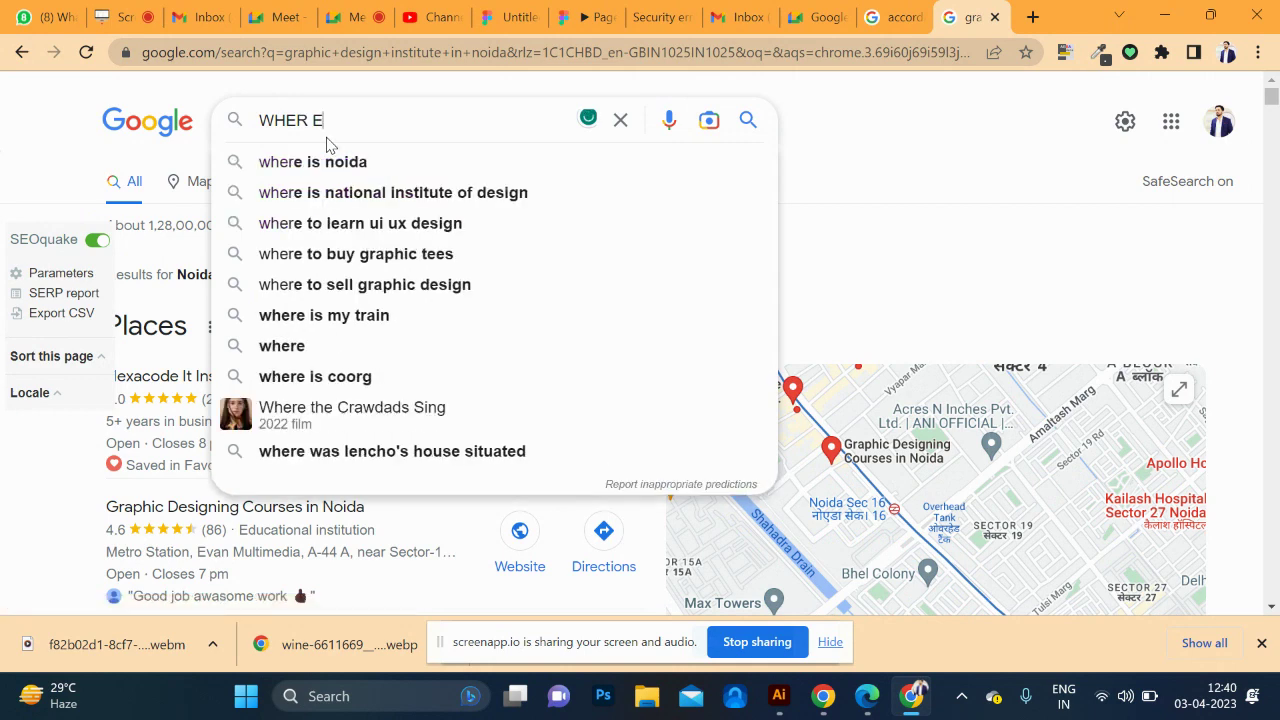
pyautogui.write('E IN ')
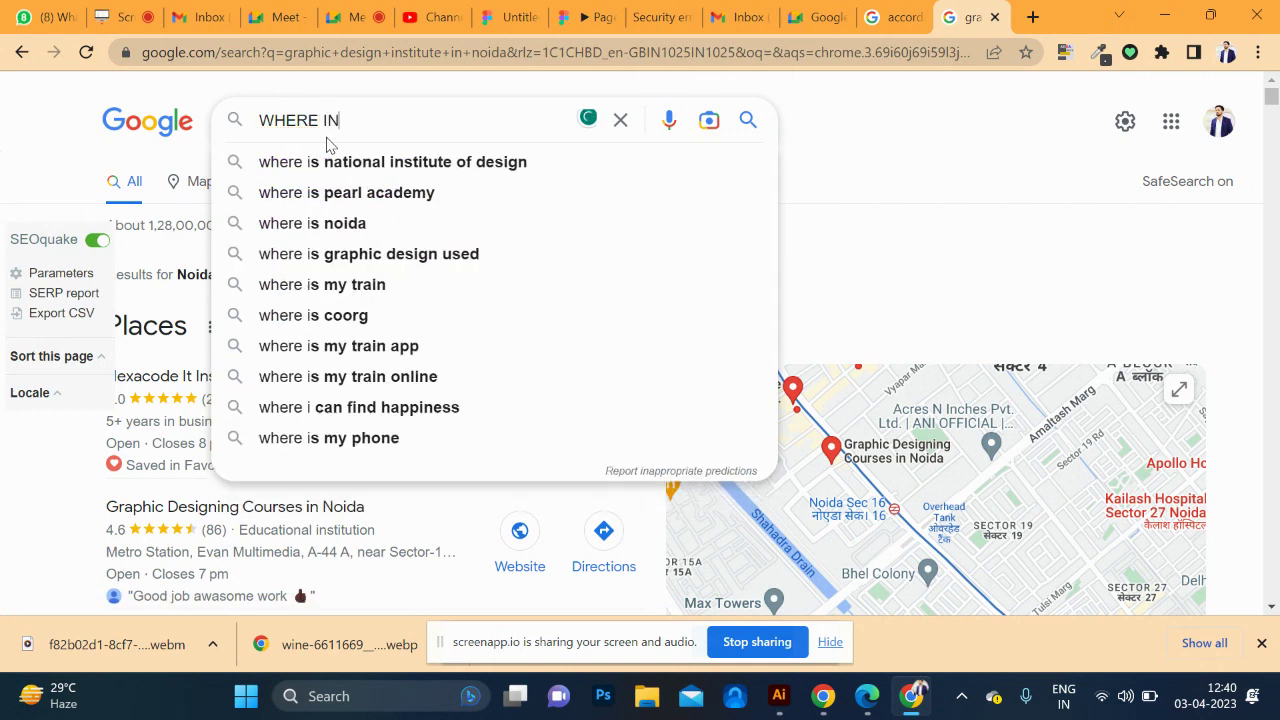
pyautogui.write('INSTITUTE')
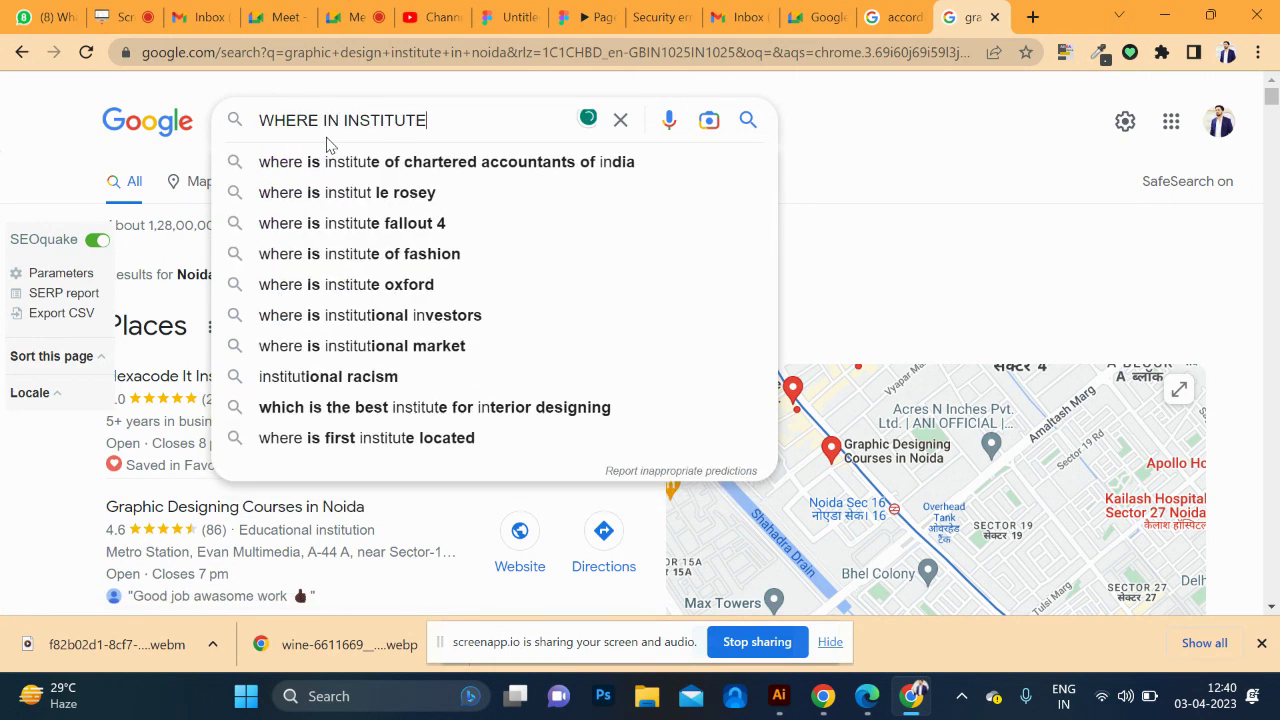
pyautogui.write(' FOR GRAPH')
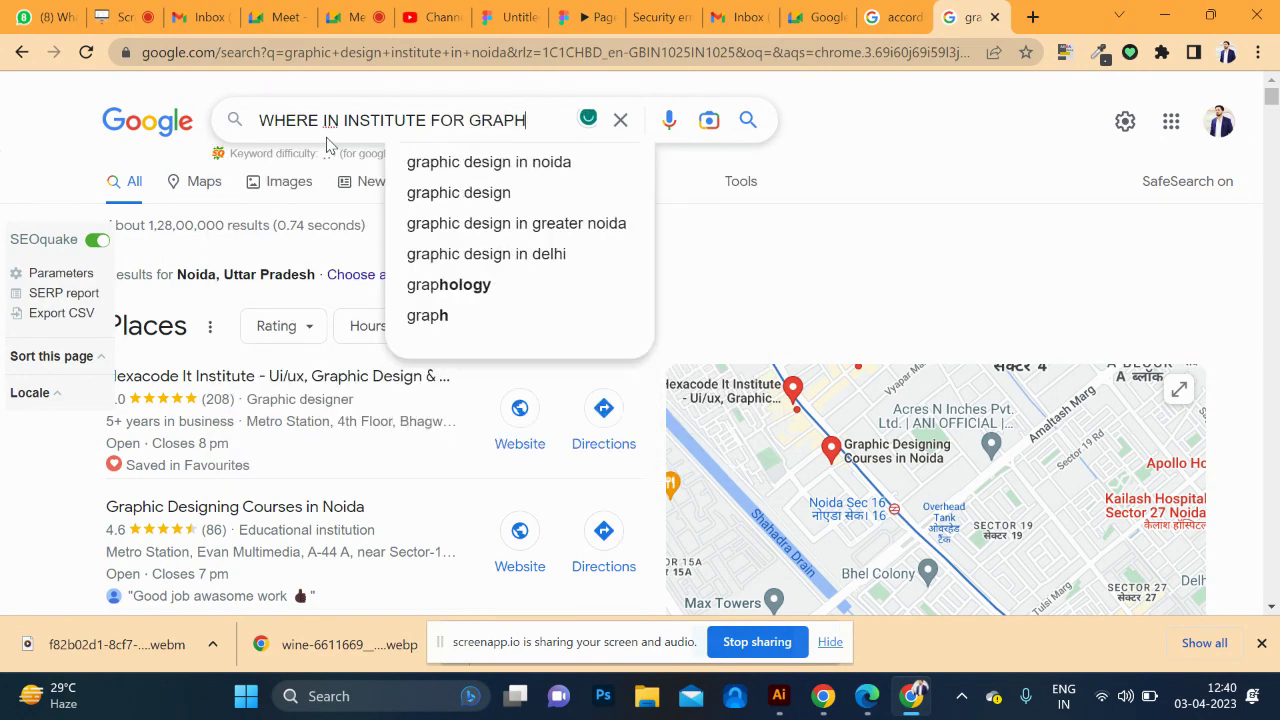
pyautogui.write('IC')
pyautogui.press('Return')
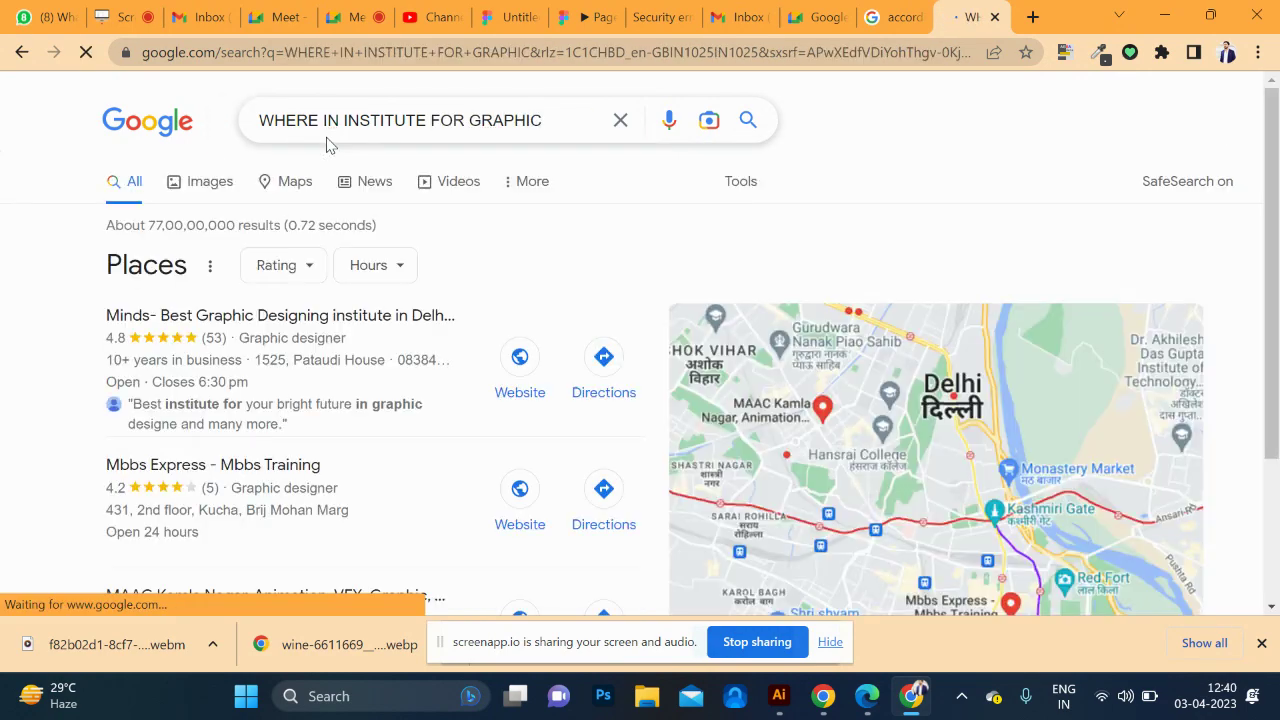
pyautogui.scroll(-1, 383, 363)
pyautogui.scroll(-4, 383, 365)
pyautogui.scroll(-3, 410, 300)
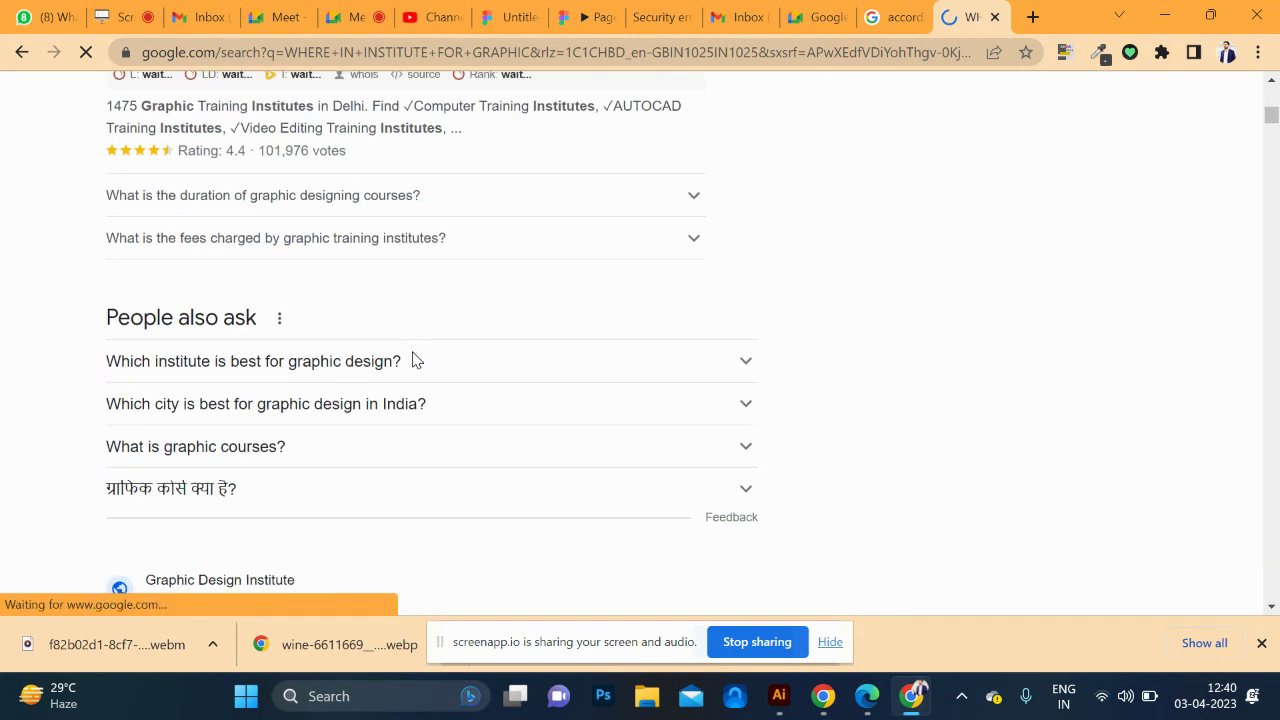
# - Expand and collapse the course duration and best institute People also ask answers
pyautogui.click(694, 390)
pyautogui.click(693, 390)
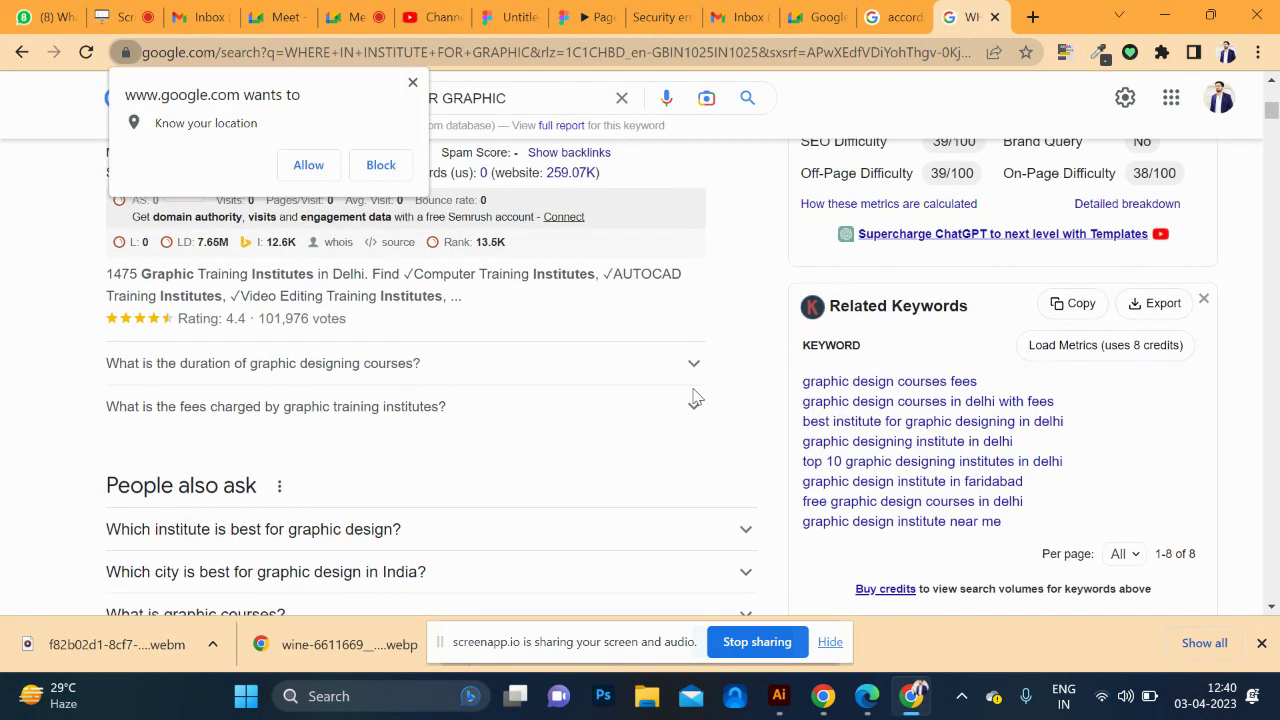
pyautogui.scroll(-3, 705, 370)
pyautogui.click(743, 258)
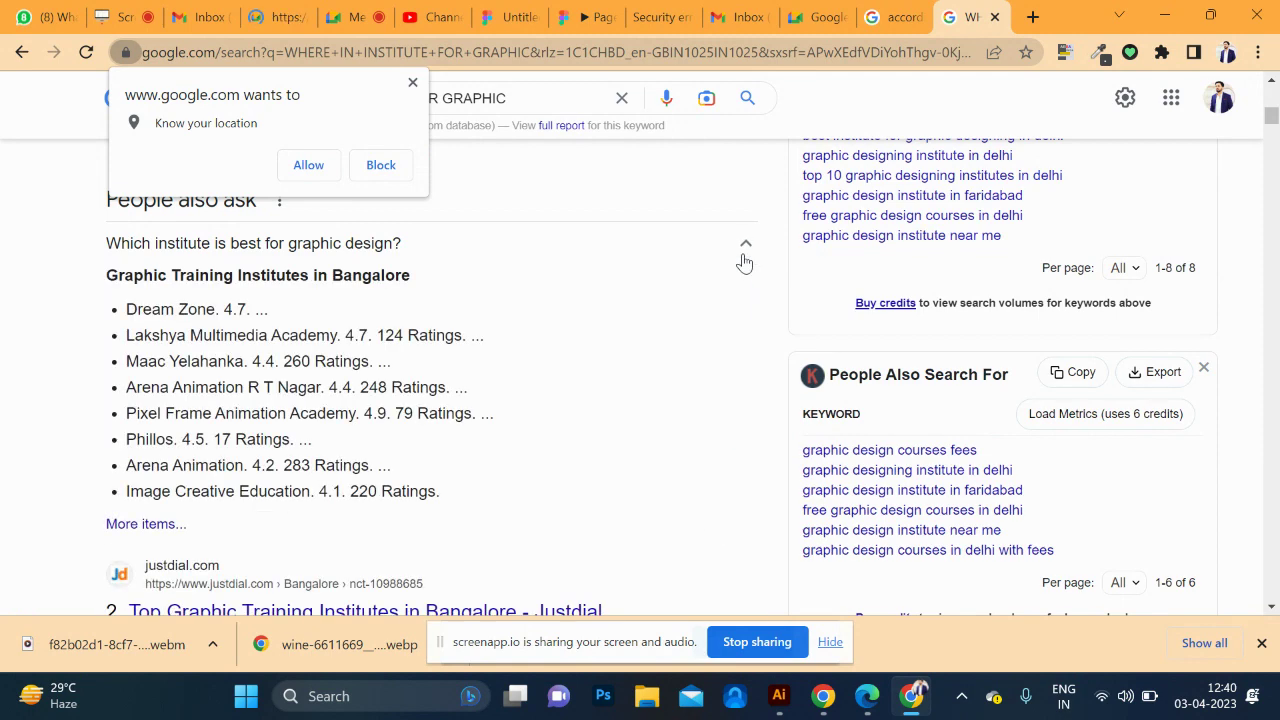
pyautogui.click(743, 258)
pyautogui.click(412, 82)
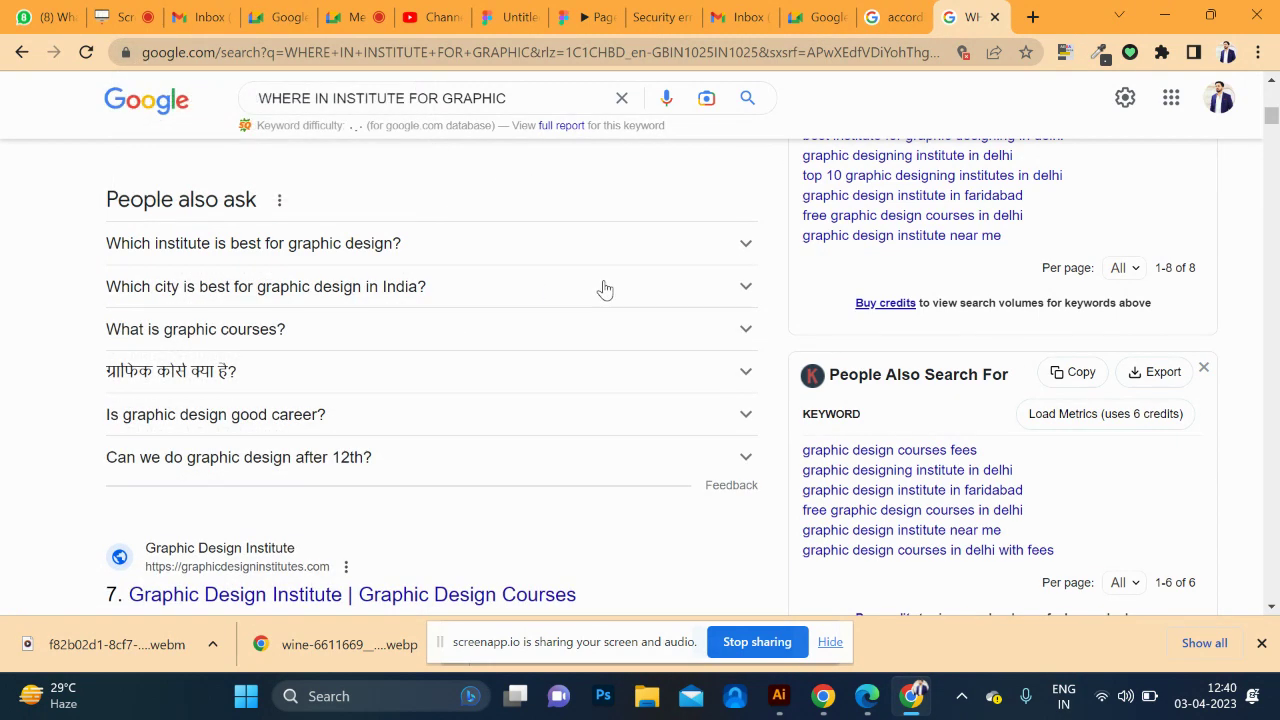
pyautogui.click(743, 250)
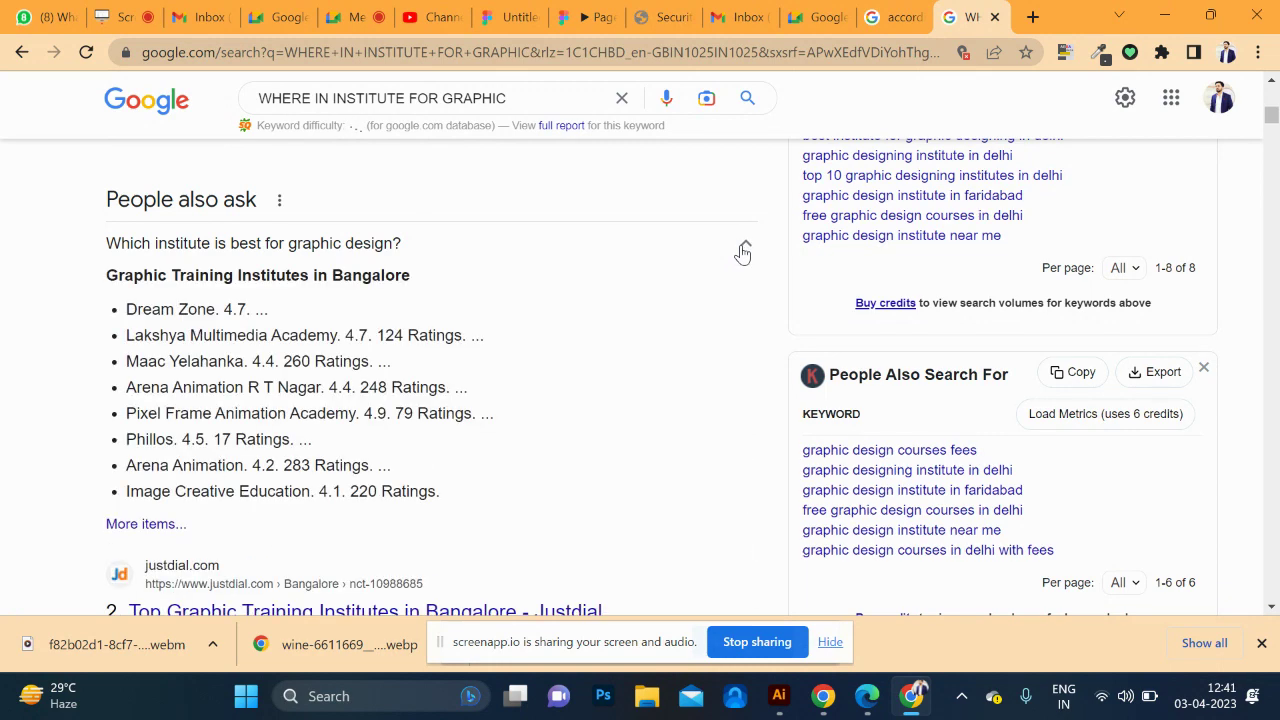
pyautogui.click(743, 250)
pyautogui.click(742, 252)
pyautogui.click(742, 252)
pyautogui.click(743, 253)
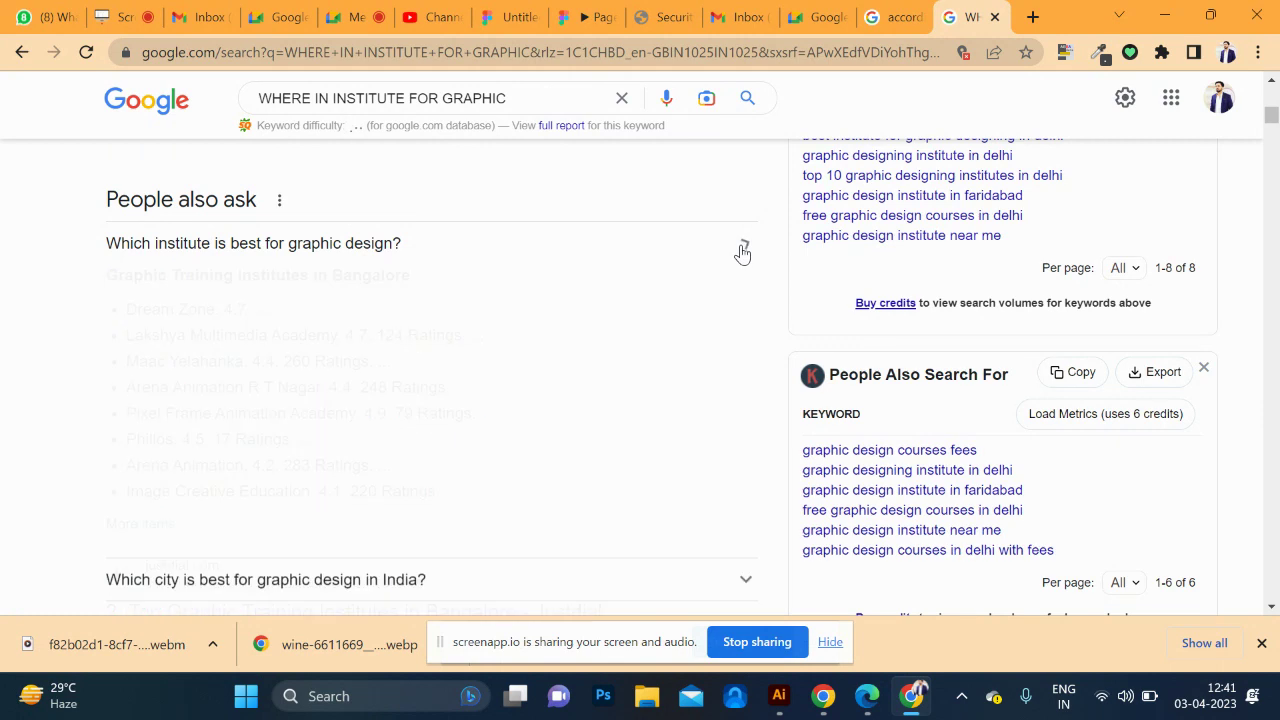
pyautogui.click(893, 17)
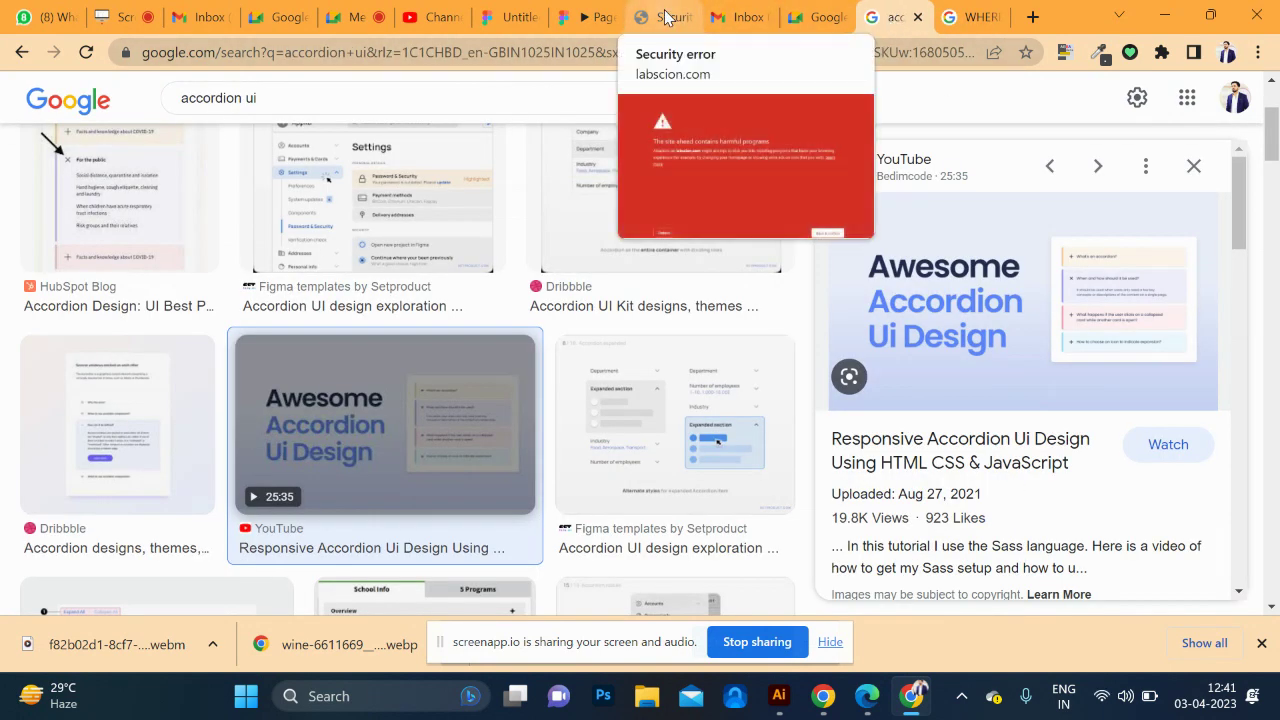
# - Toggle the OUR VISION prototype, leaving it expanded to show its paragraph
pyautogui.click(578, 30)
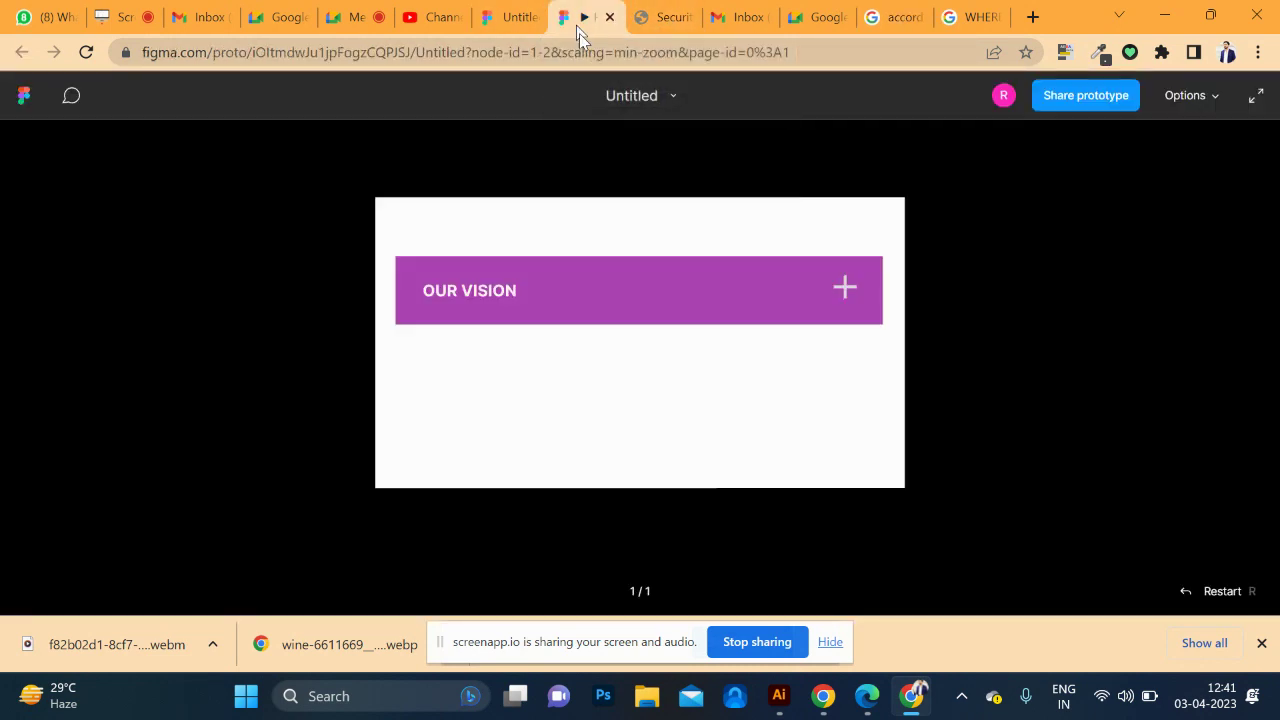
pyautogui.click(845, 292)
pyautogui.click(845, 292)
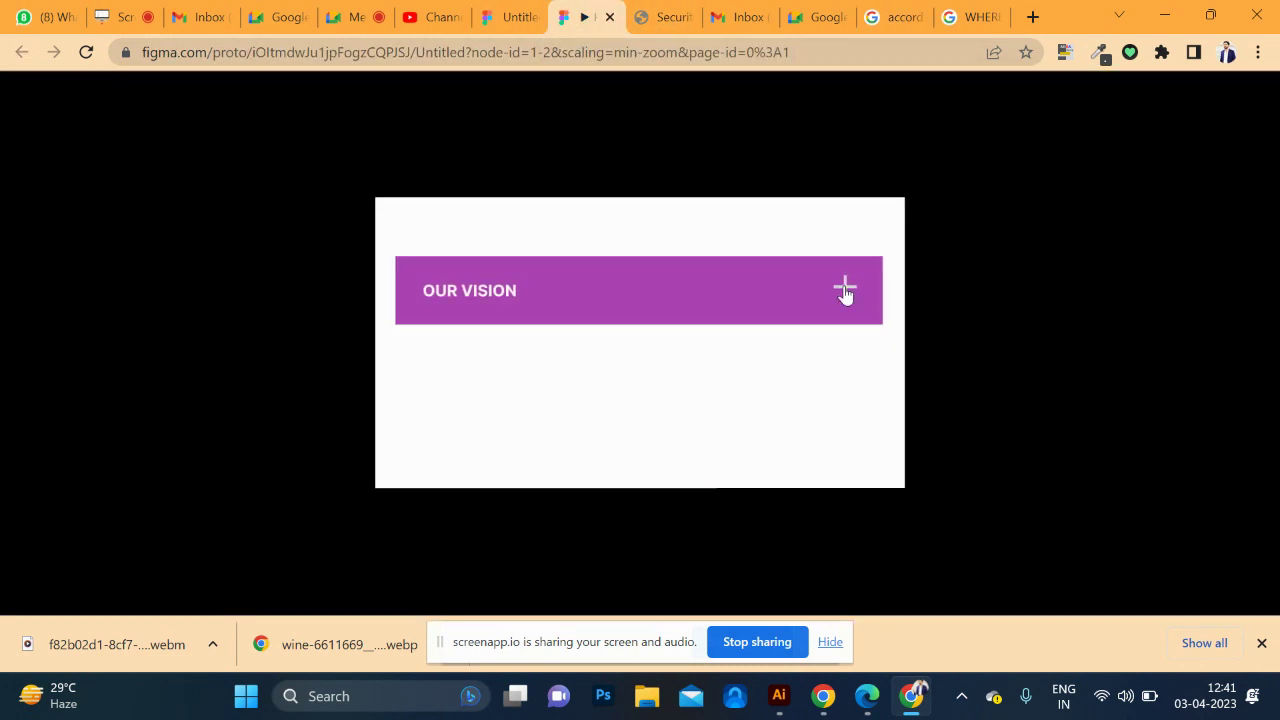
pyautogui.click(845, 292)
pyautogui.click(845, 292)
pyautogui.click(845, 292)
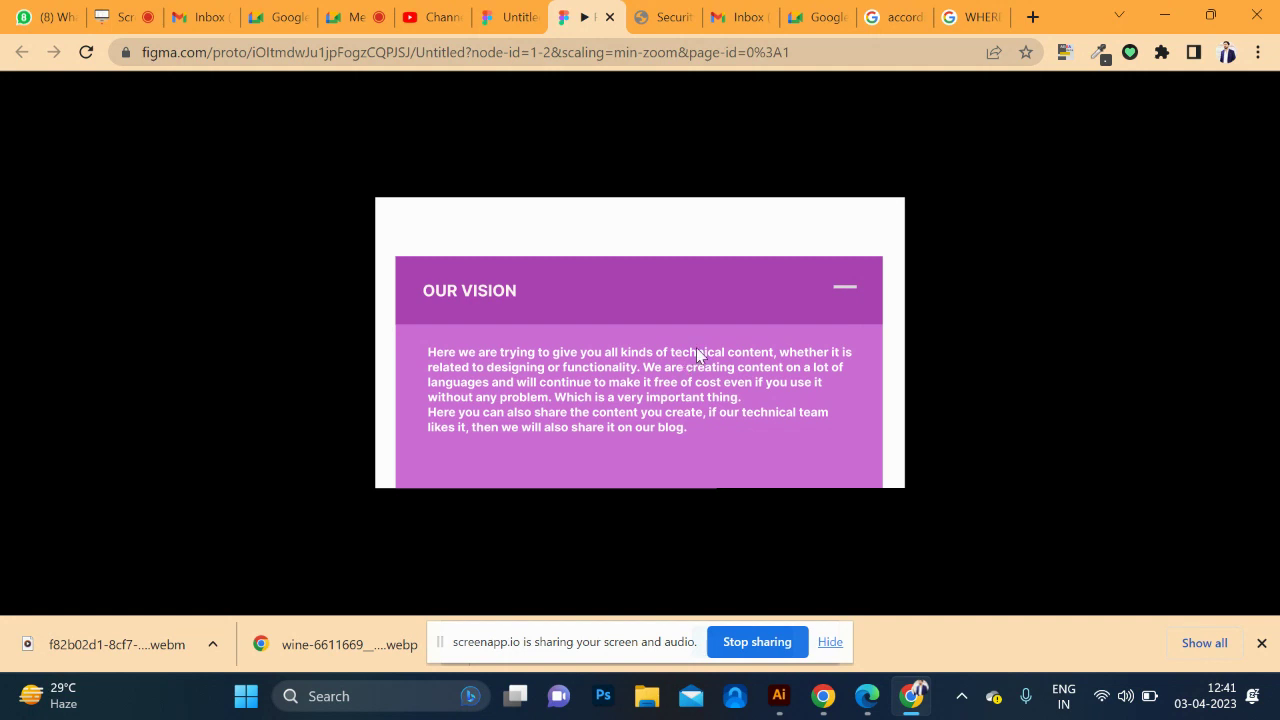
# - Close the interaction details in the design file and return to the graphic design search results
pyautogui.click(490, 17)
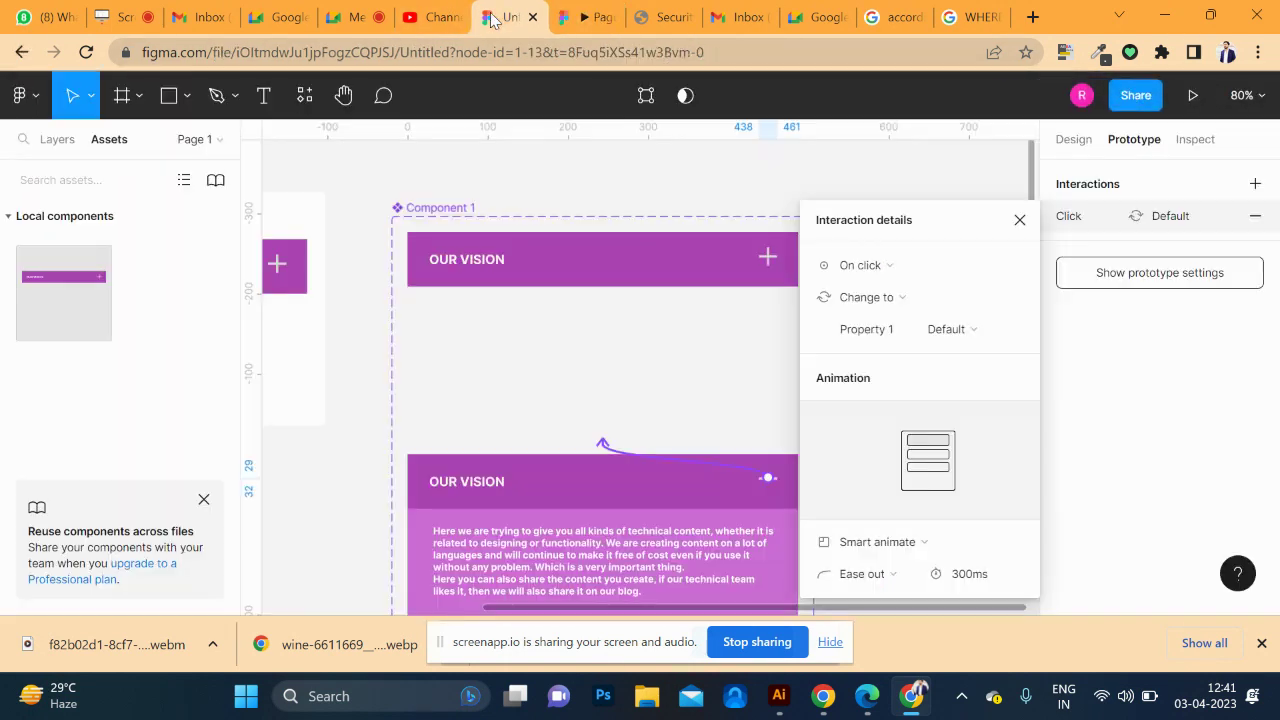
pyautogui.click(587, 178)
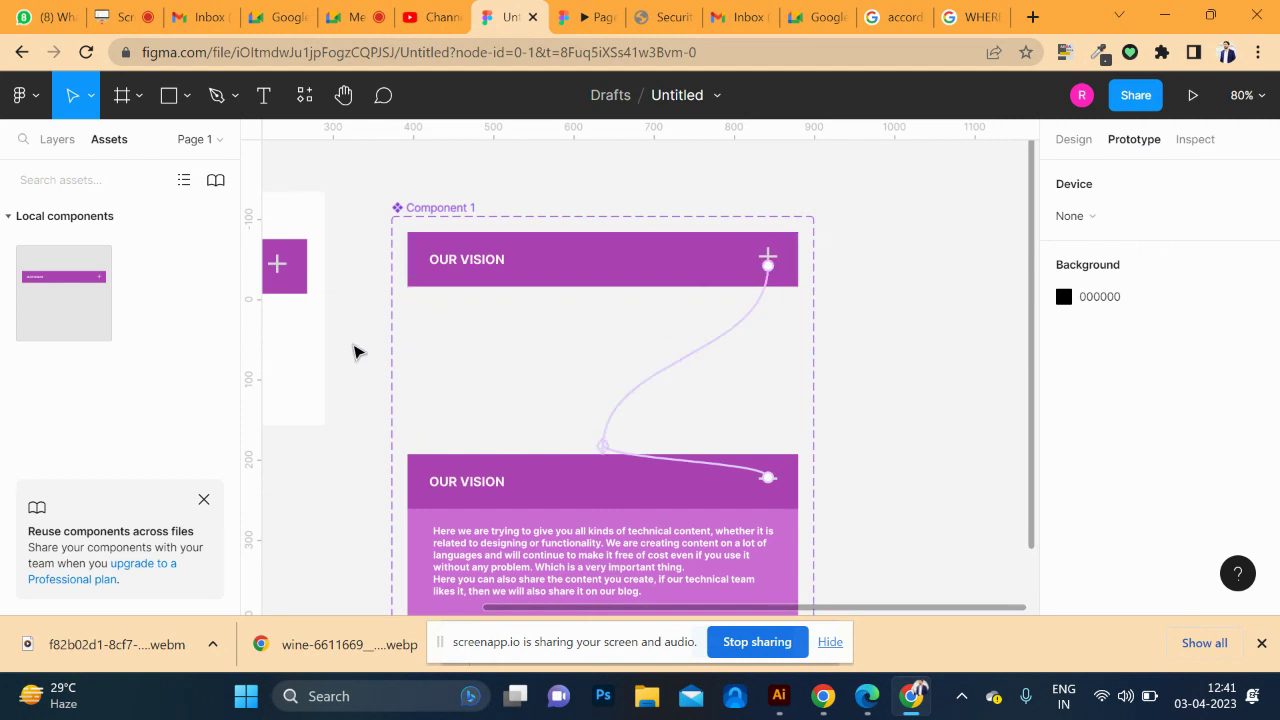
pyautogui.moveTo(602, 259)
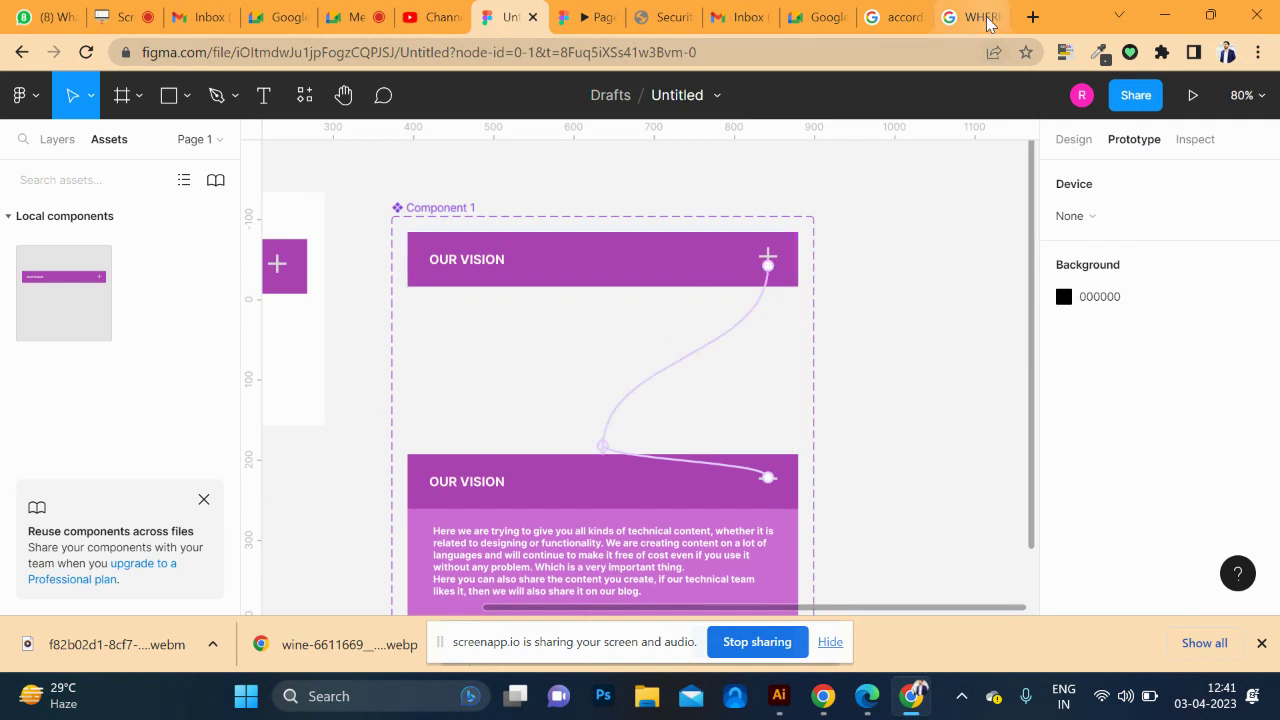
pyautogui.click(968, 17)
# - Go to nature-nest.com and open its PACKAGES page
pyautogui.click(685, 50)
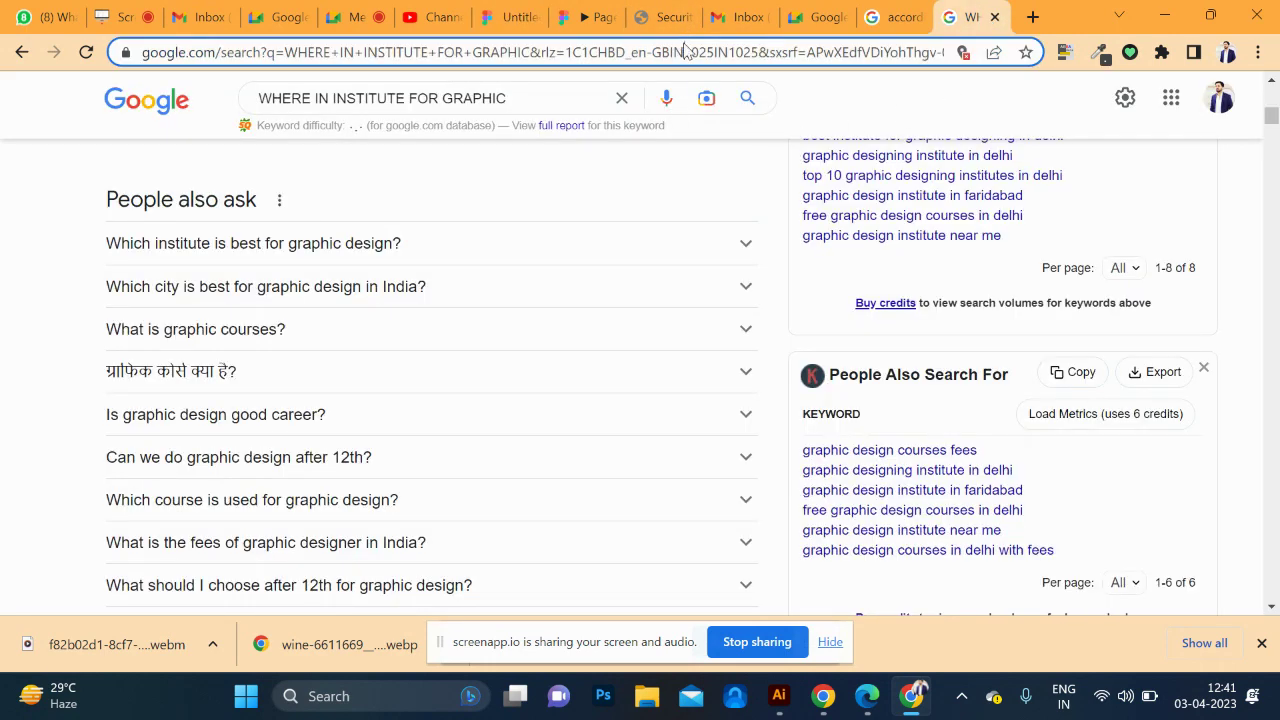
pyautogui.write('NAT')
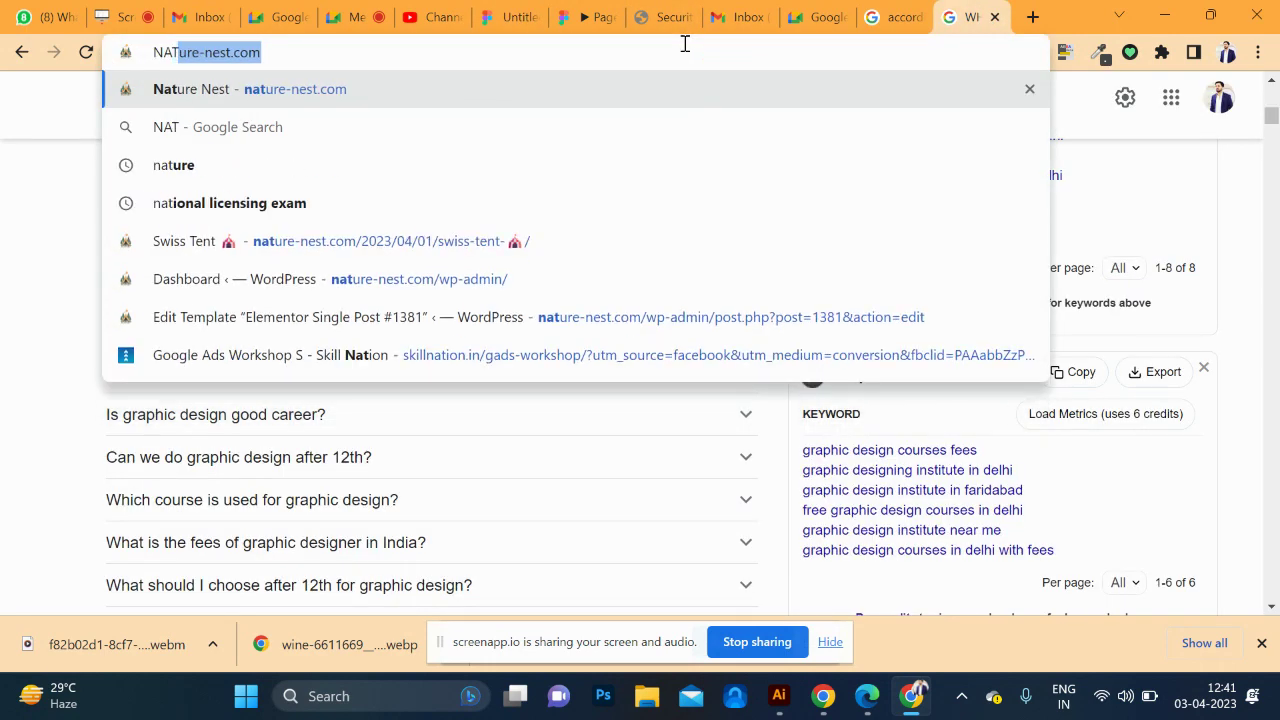
pyautogui.press('Return')
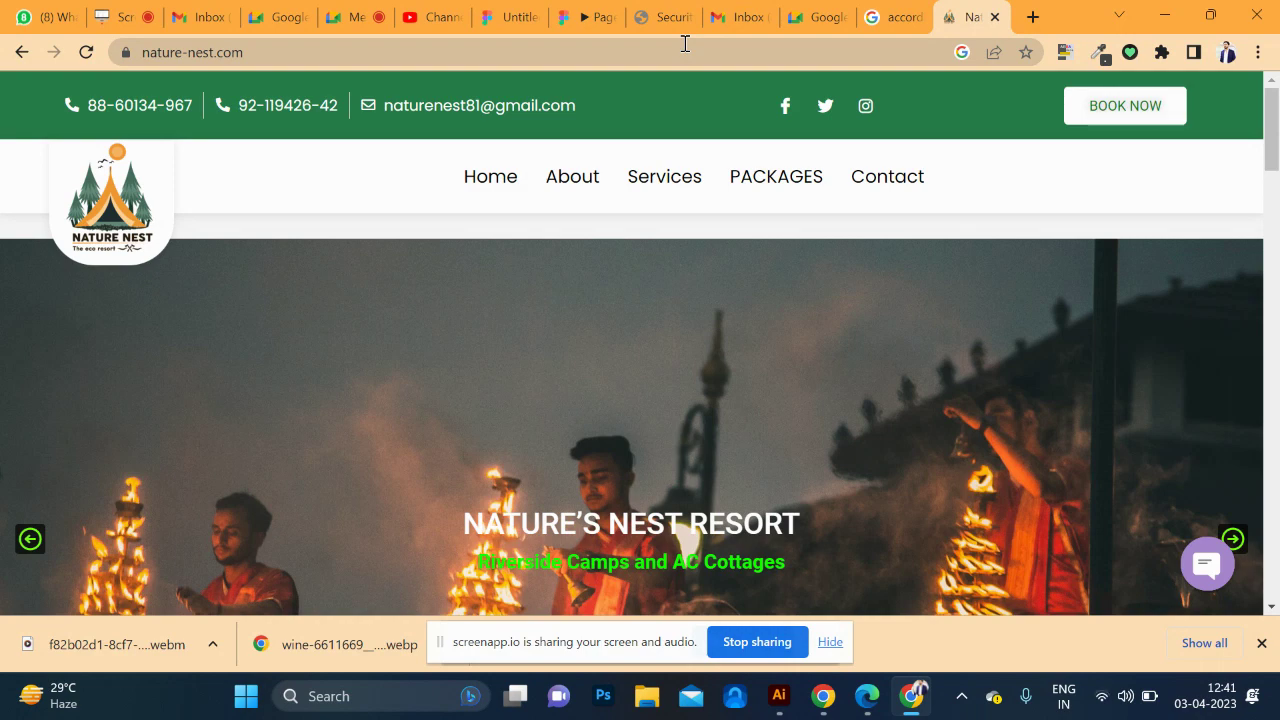
pyautogui.click(763, 180)
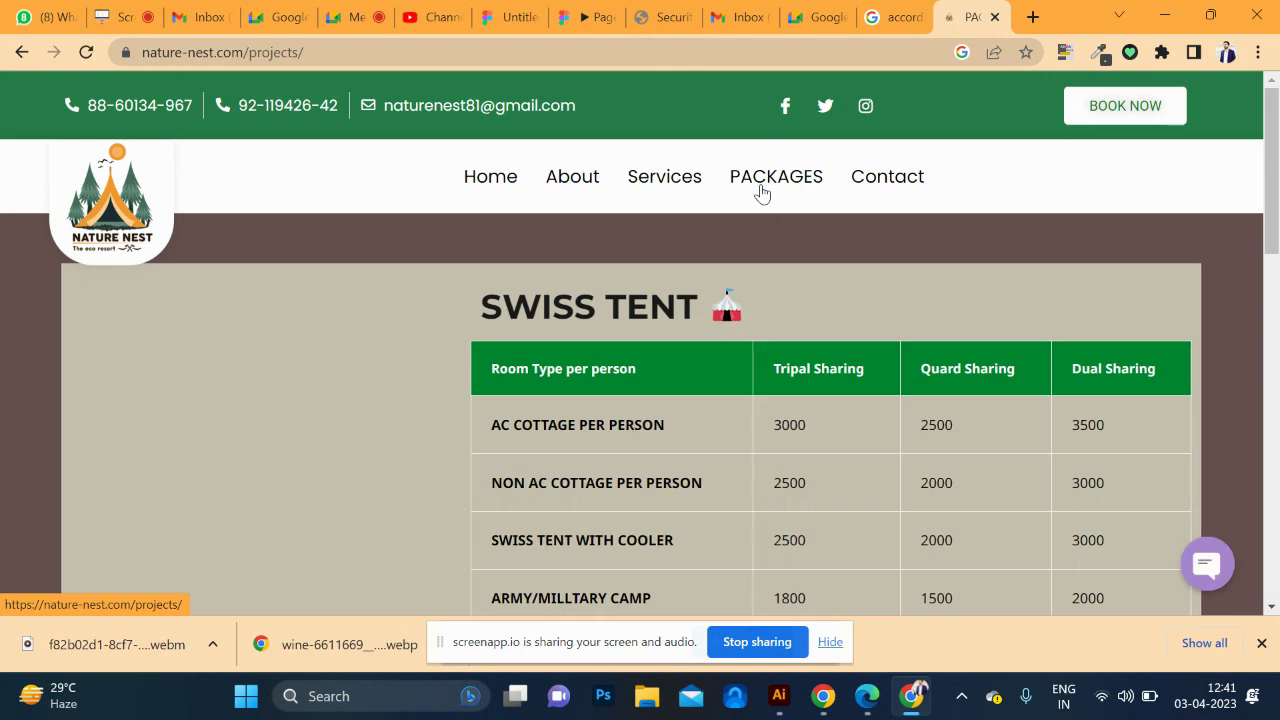
# - Scroll through the SWISS TENT per-person price table by sharing type
pyautogui.scroll(-3, 780, 258)
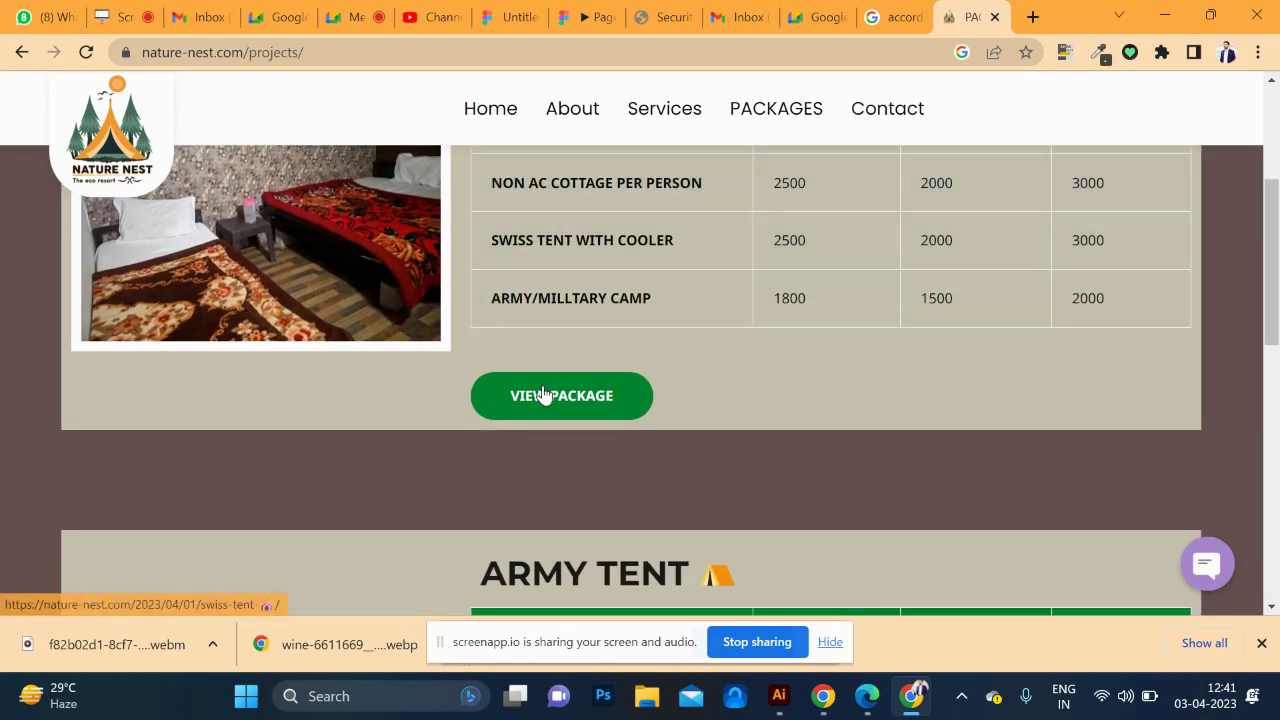
pyautogui.scroll(3, 555, 380)
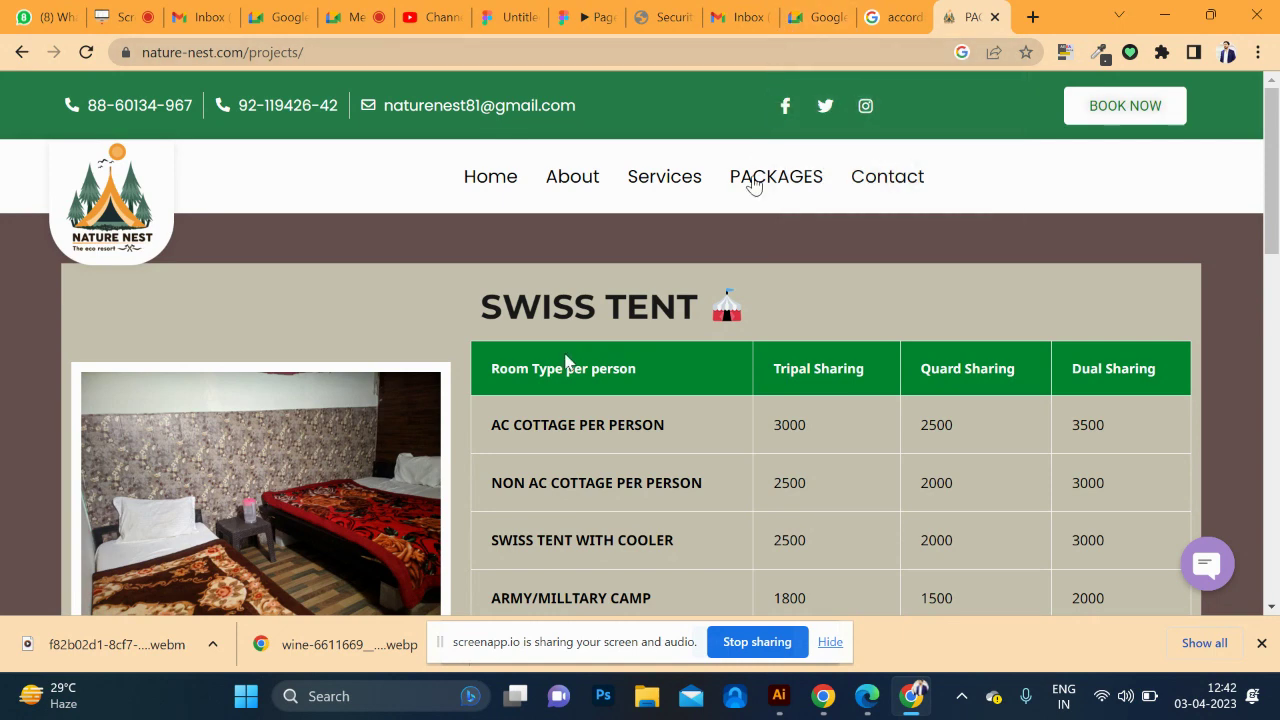
pyautogui.scroll(-1, 754, 186)
pyautogui.scroll(-2, 698, 265)
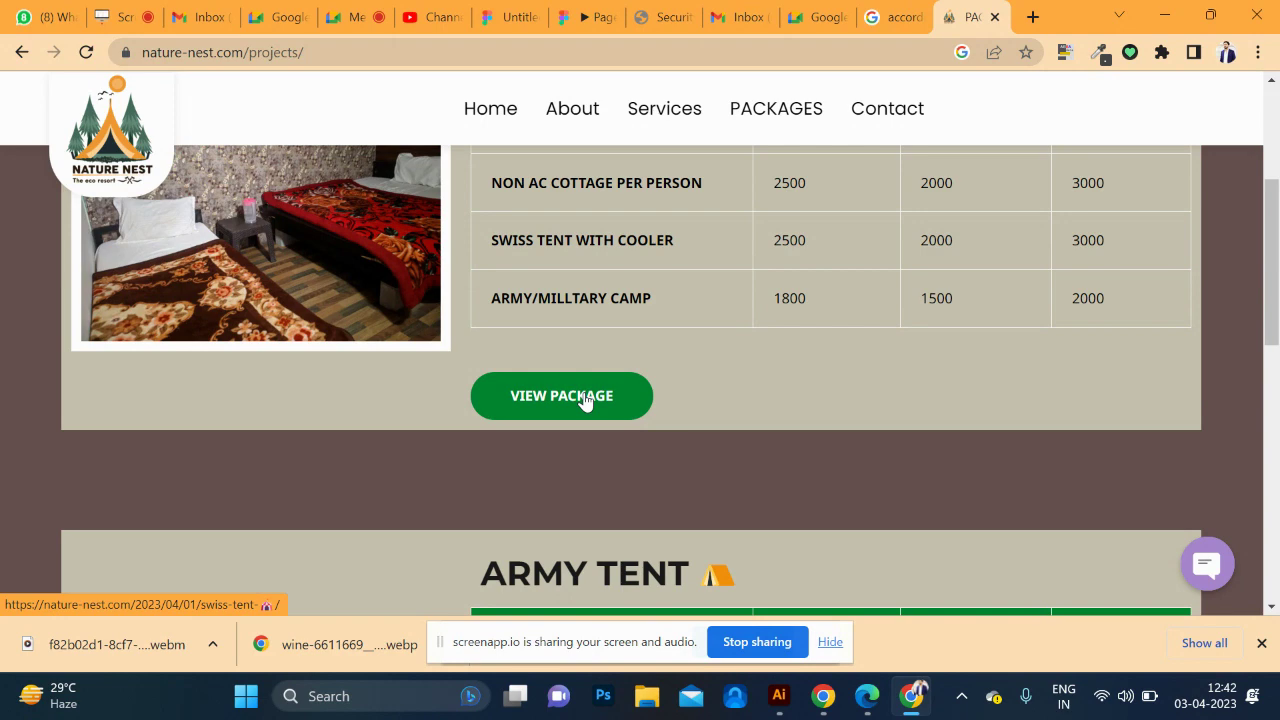
pyautogui.scroll(3, 600, 397)
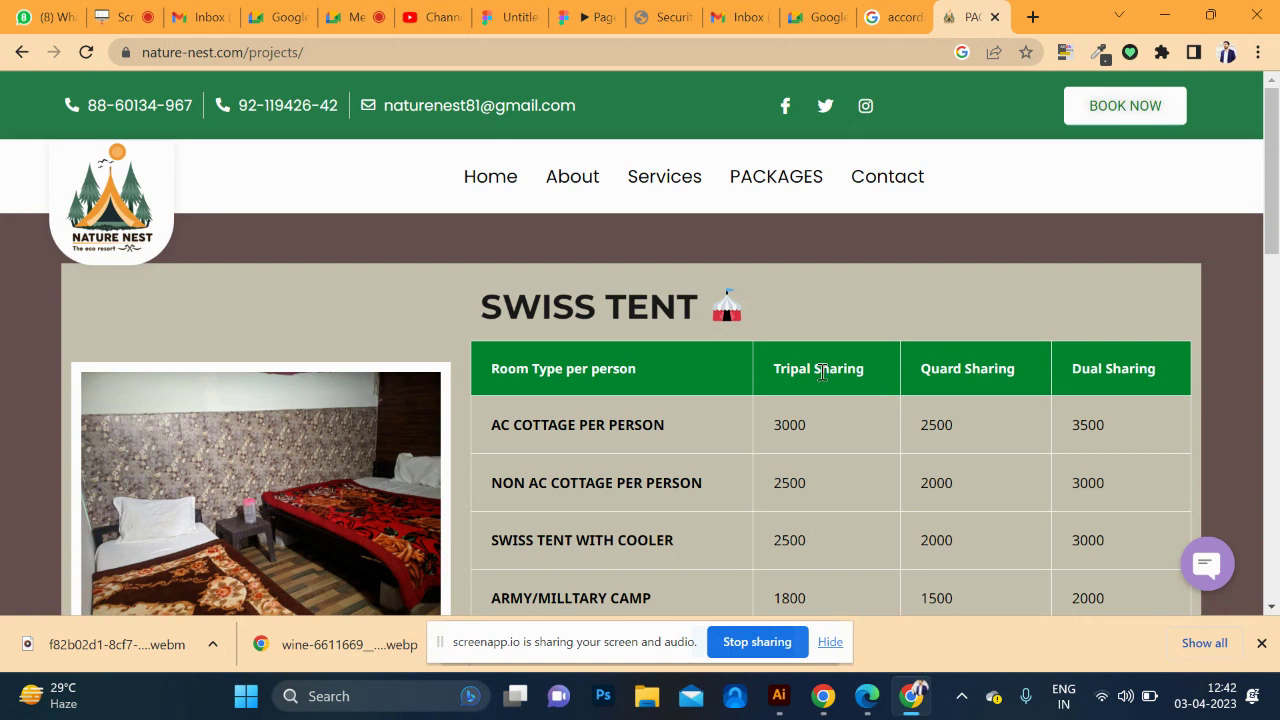
# - Search the WhatsApp chats and open the business contact's conversation, scrolling its messages
pyautogui.click(45, 14)
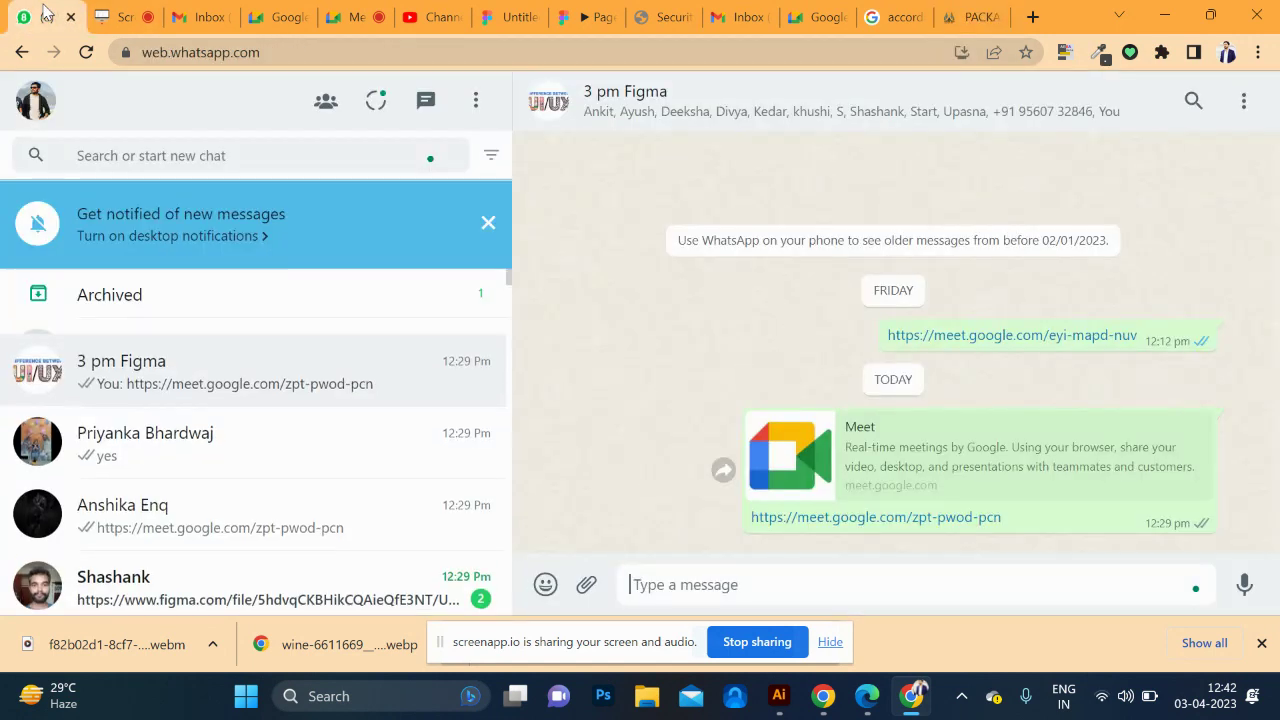
pyautogui.click(240, 158)
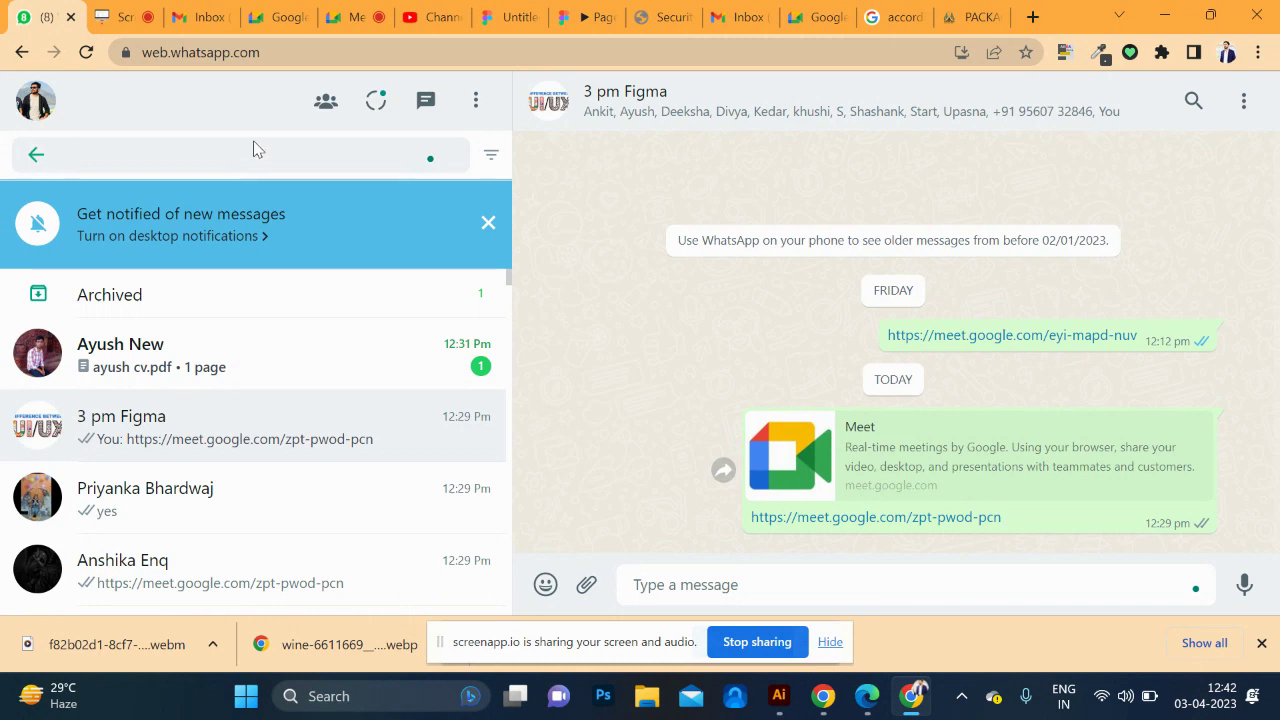
pyautogui.write('JE')
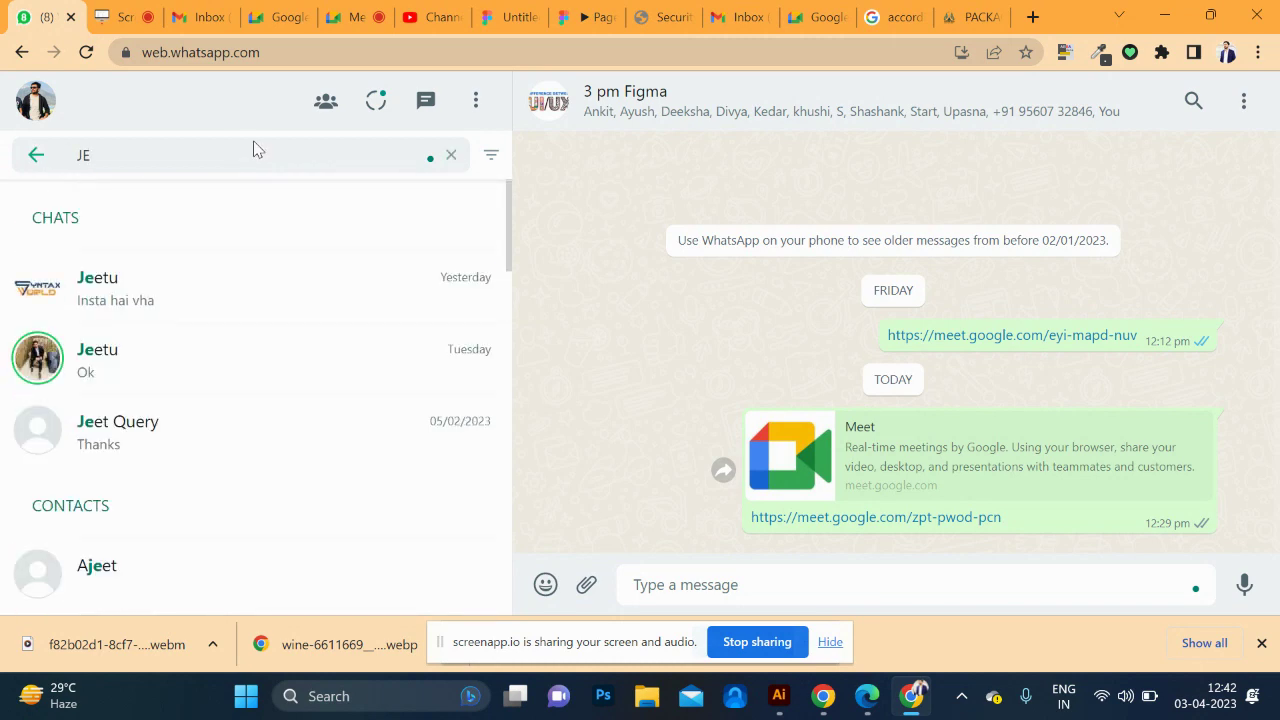
pyautogui.click(252, 296)
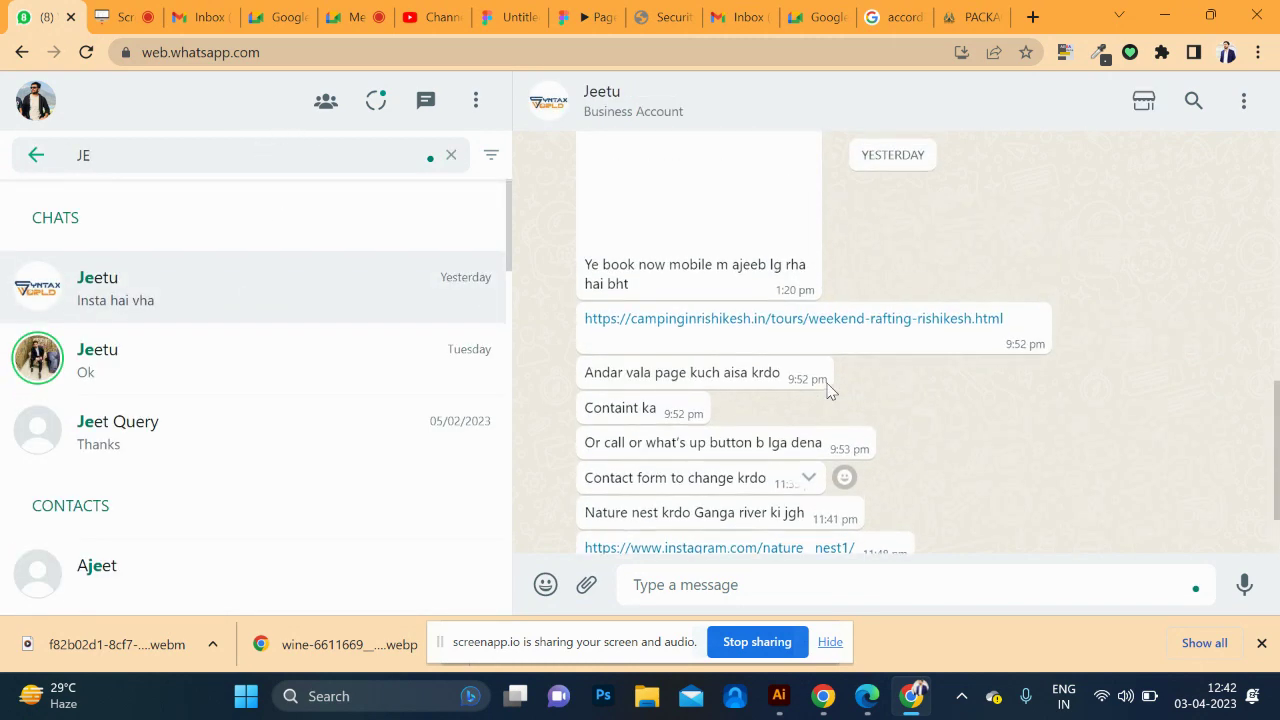
pyautogui.scroll(10, 840, 365)
pyautogui.scroll(5, 834, 368)
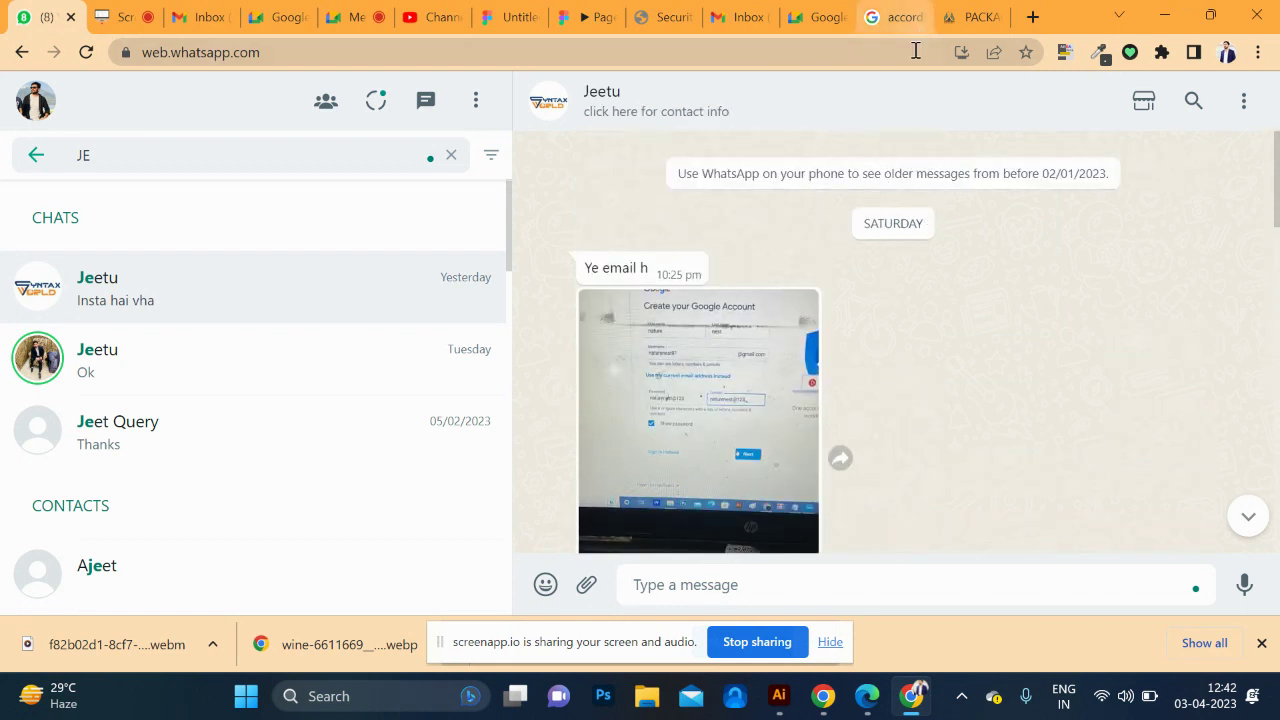
pyautogui.scroll(-3, 737, 400)
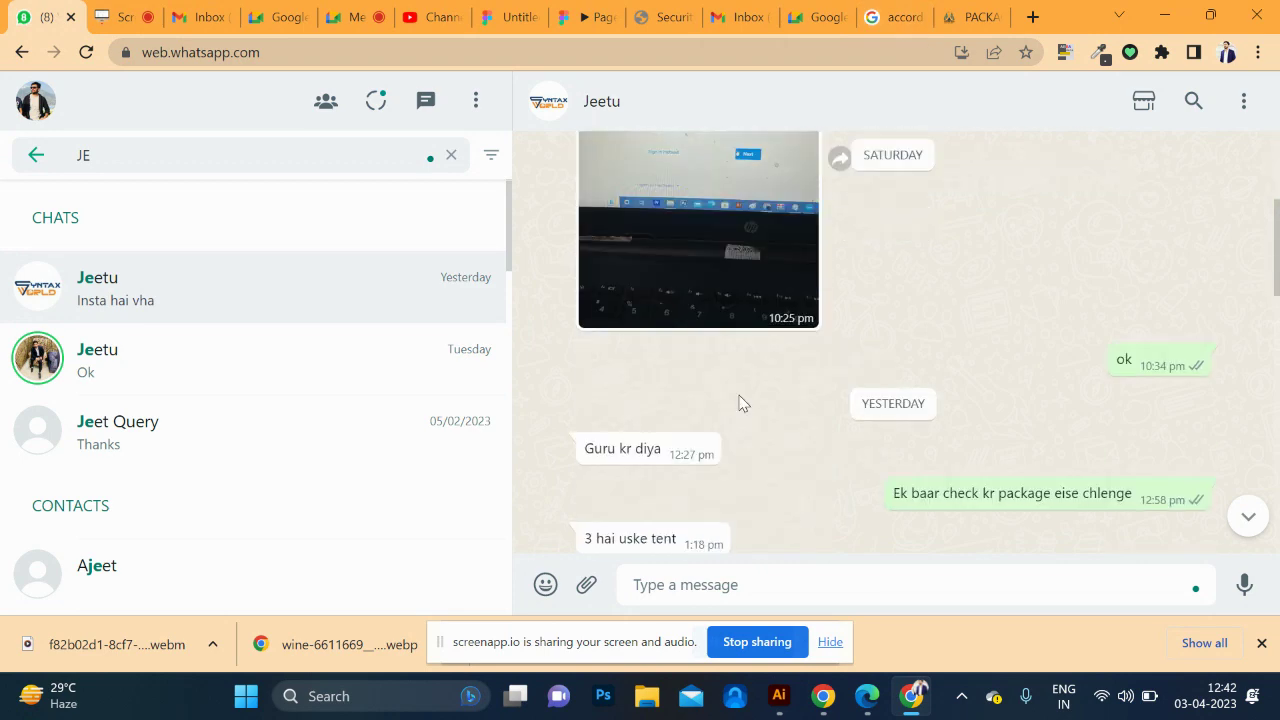
pyautogui.scroll(3, 737, 400)
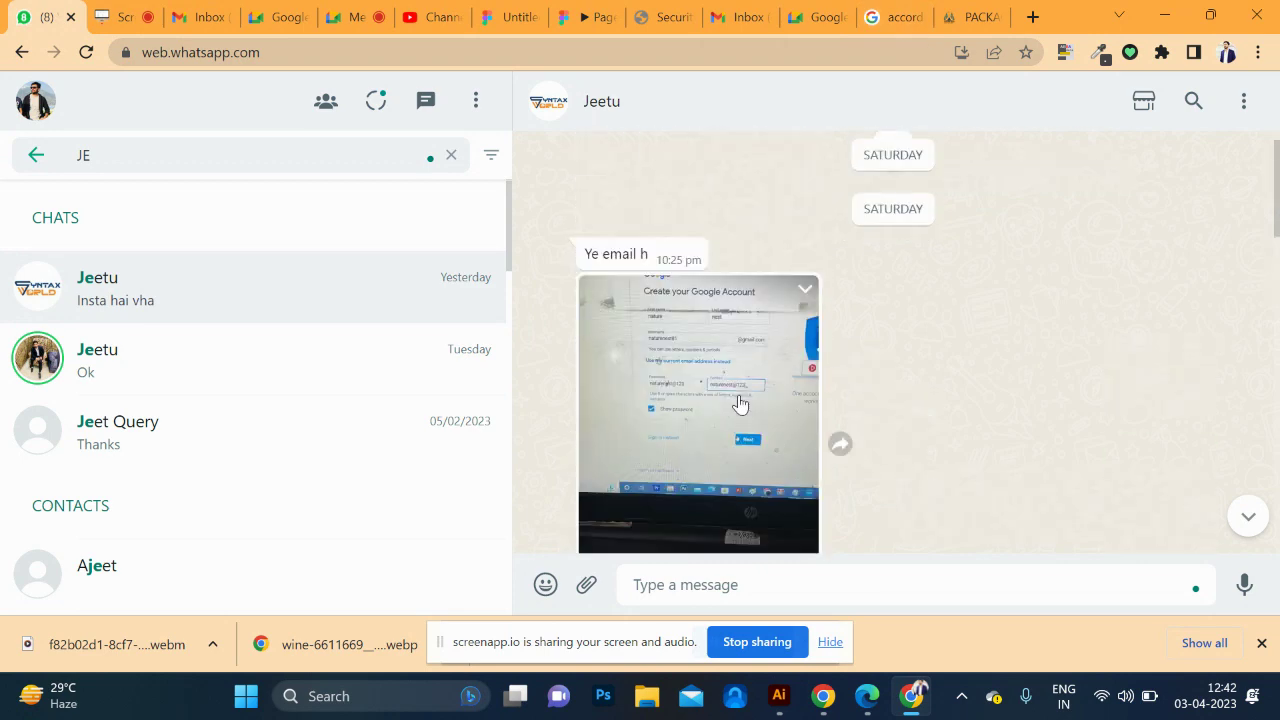
# - Return to the Nature Nest Swiss Tent package page and scroll down
pyautogui.click(968, 17)
pyautogui.scroll(-1, 750, 330)
pyautogui.scroll(-3, 743, 375)
# - Open the Swiss Tent package page and expand its Accommodation Type, Price and Rules During Camping sections
pyautogui.click(591, 398)
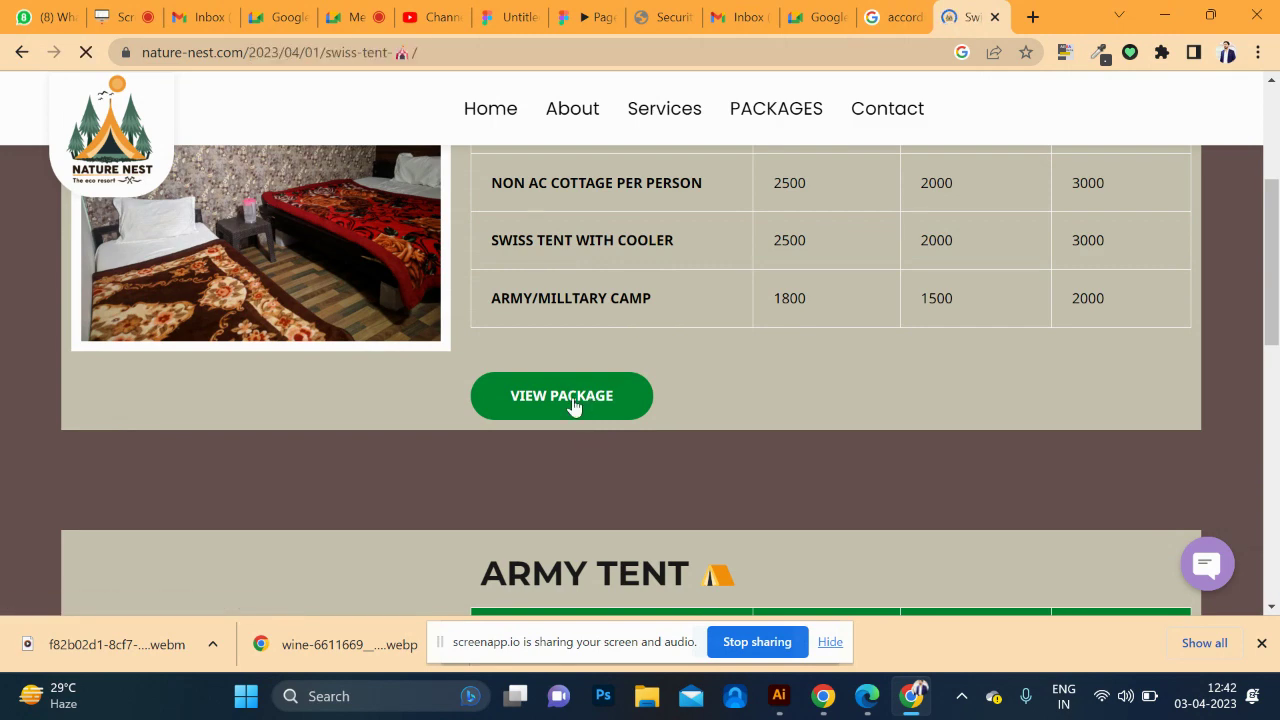
pyautogui.scroll(-2, 571, 406)
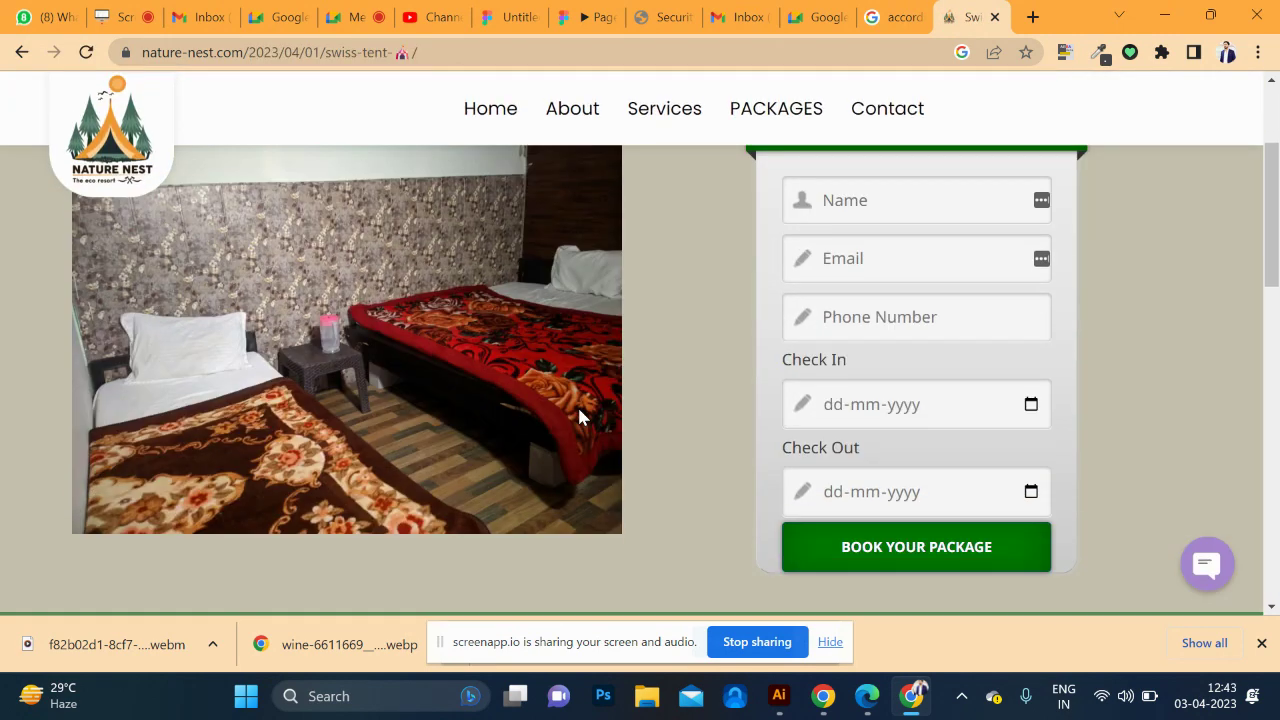
pyautogui.scroll(-1, 577, 410)
pyautogui.scroll(-3, 464, 400)
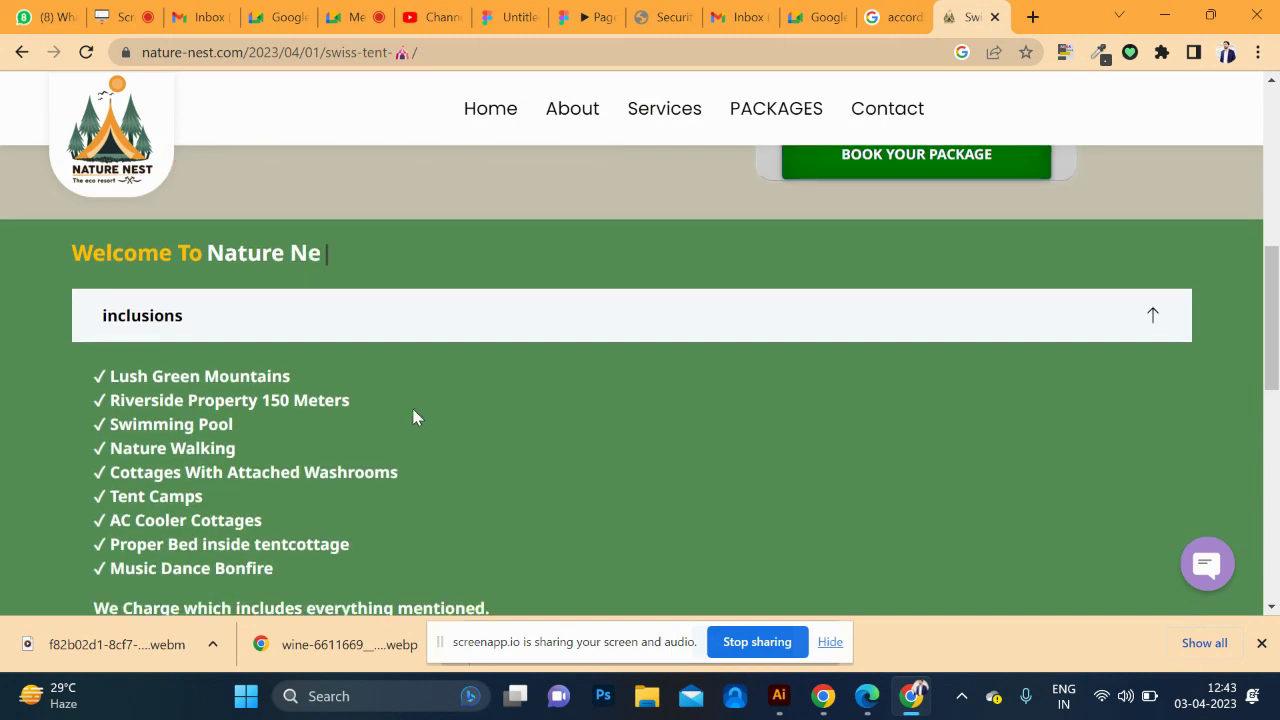
pyautogui.click(843, 315)
pyautogui.click(809, 401)
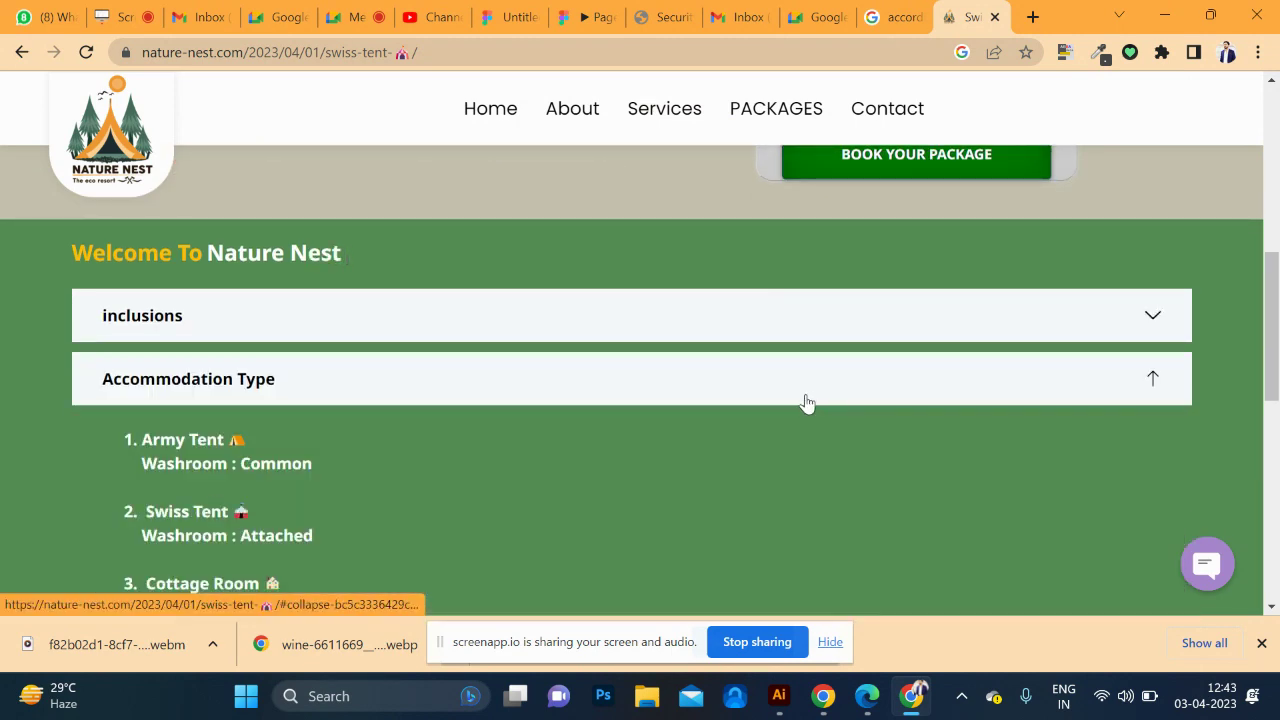
pyautogui.scroll(-2, 789, 403)
pyautogui.click(760, 417)
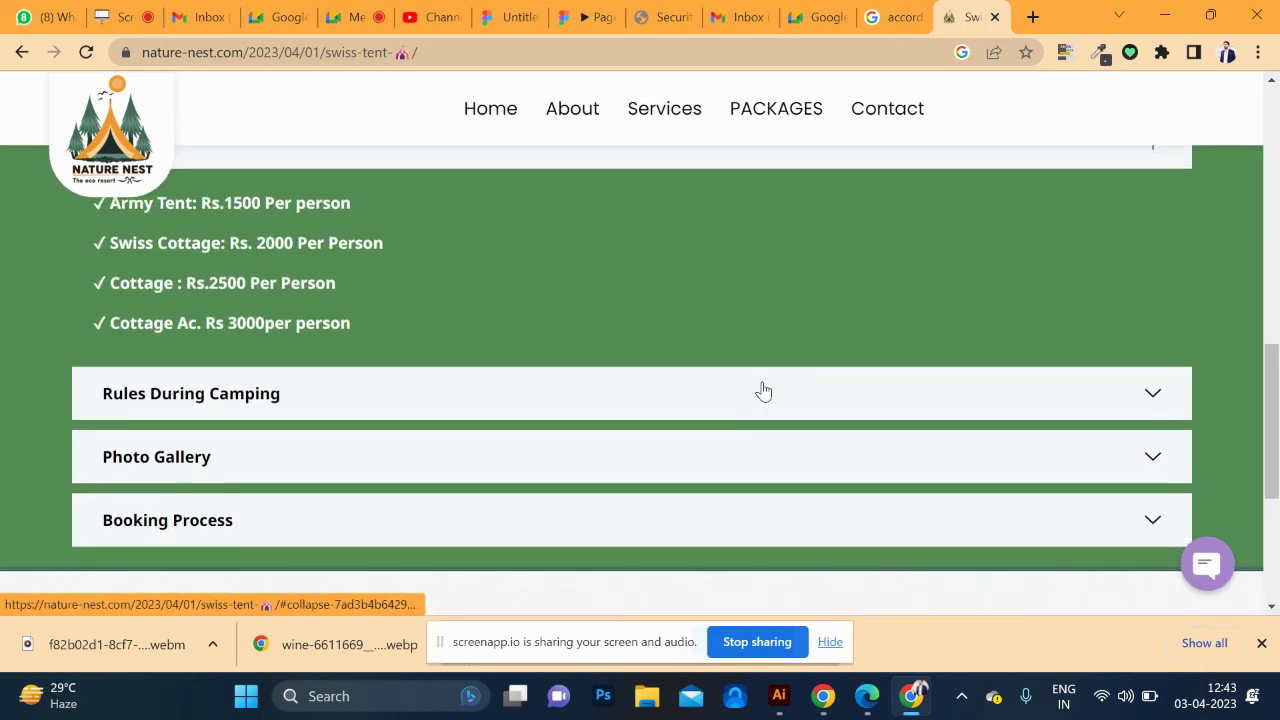
pyautogui.click(750, 410)
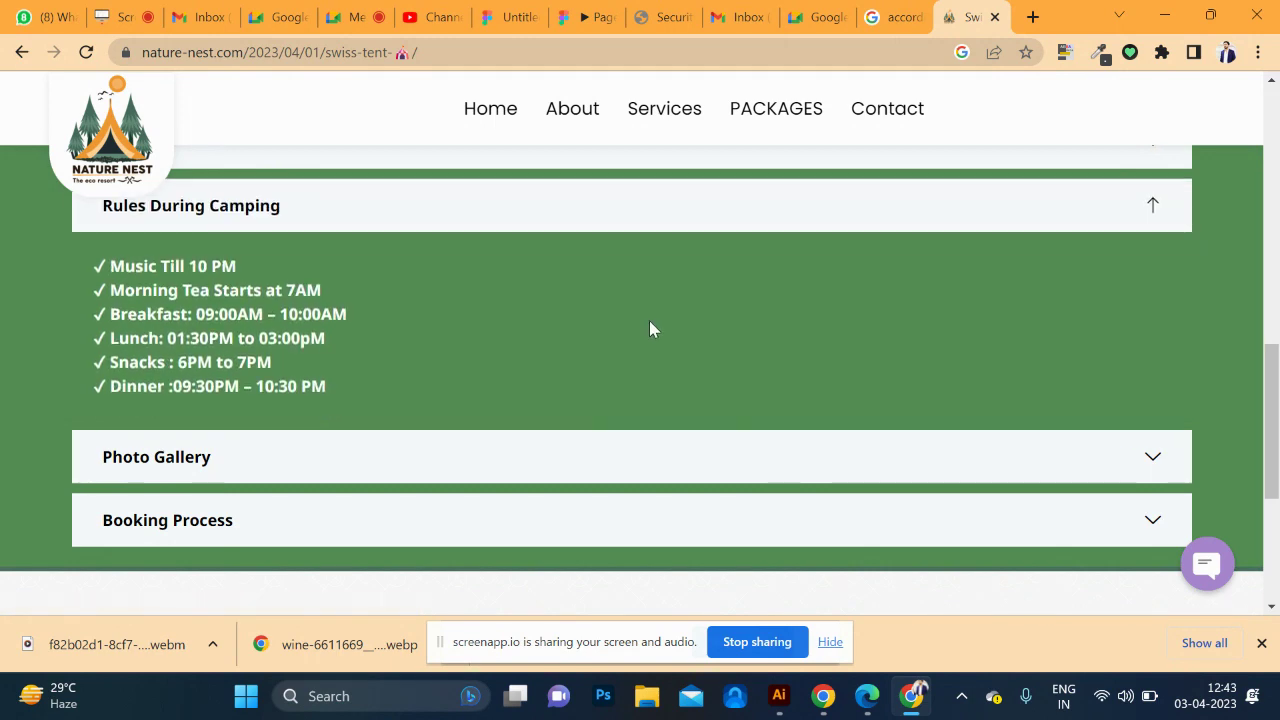
# - Reopen the Swiss Tent inclusions section and scroll back to the top of the page
pyautogui.scroll(2, 560, 348)
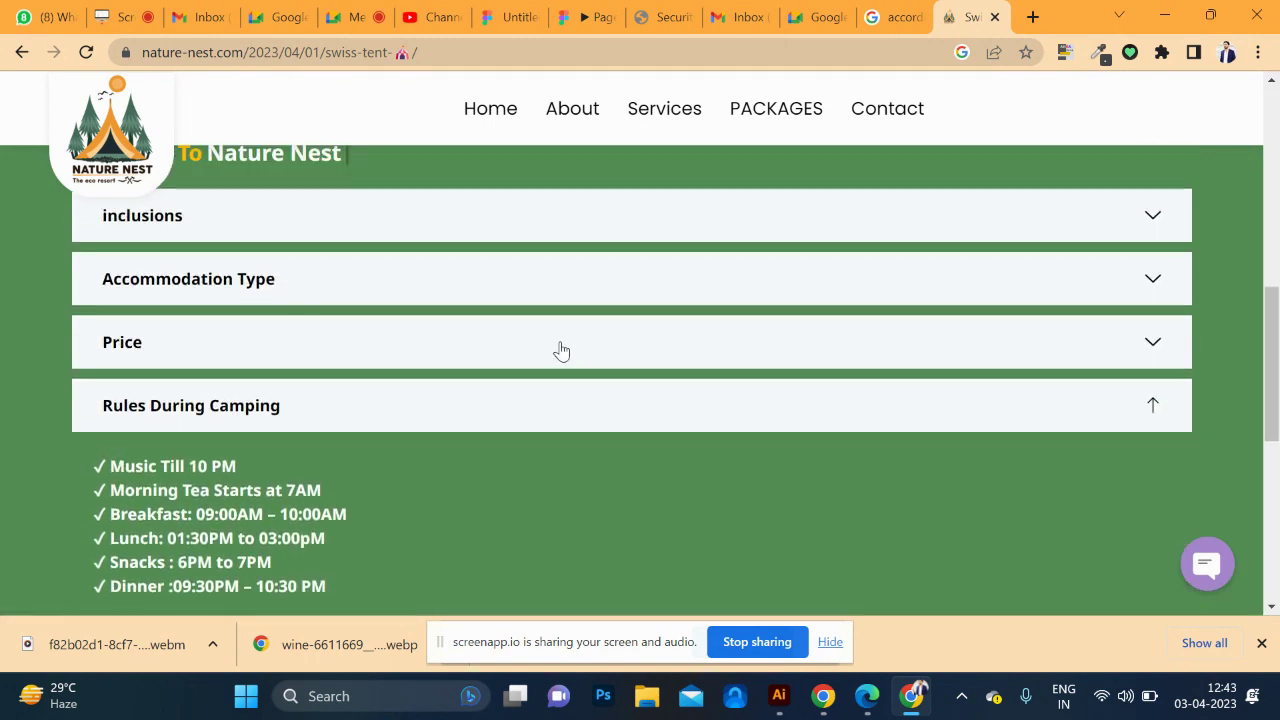
pyautogui.click(598, 224)
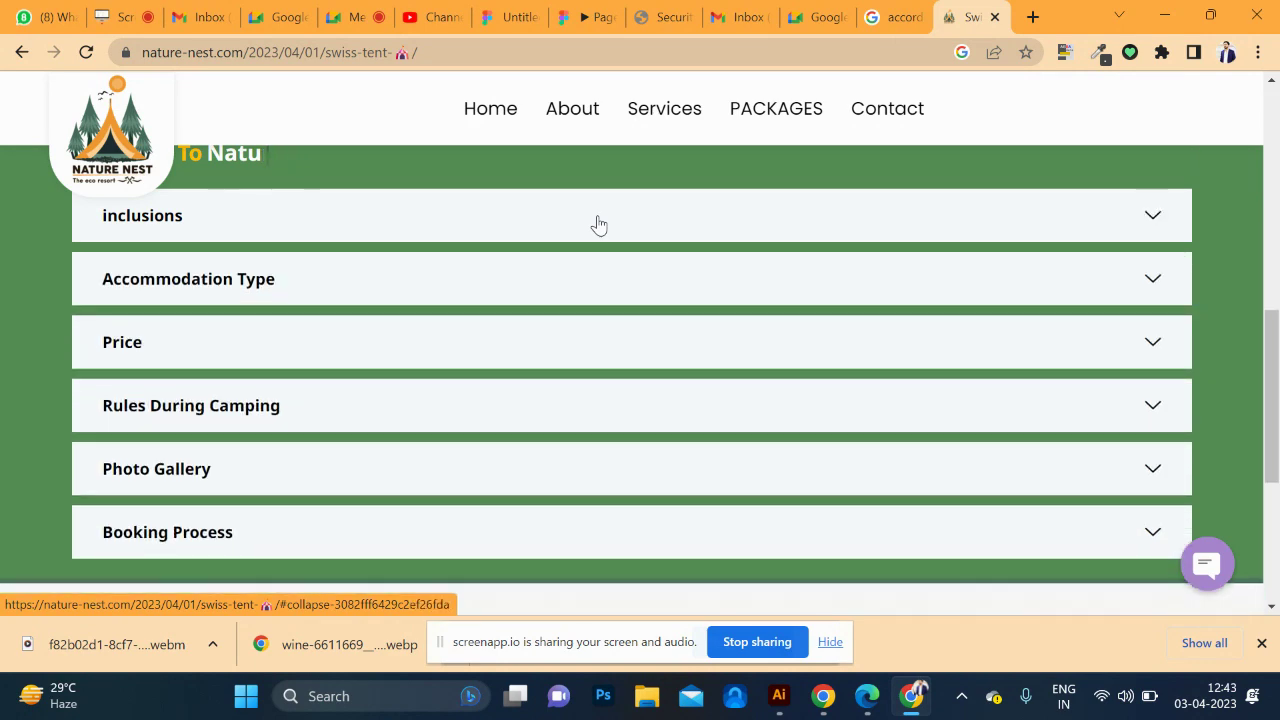
pyautogui.click(598, 224)
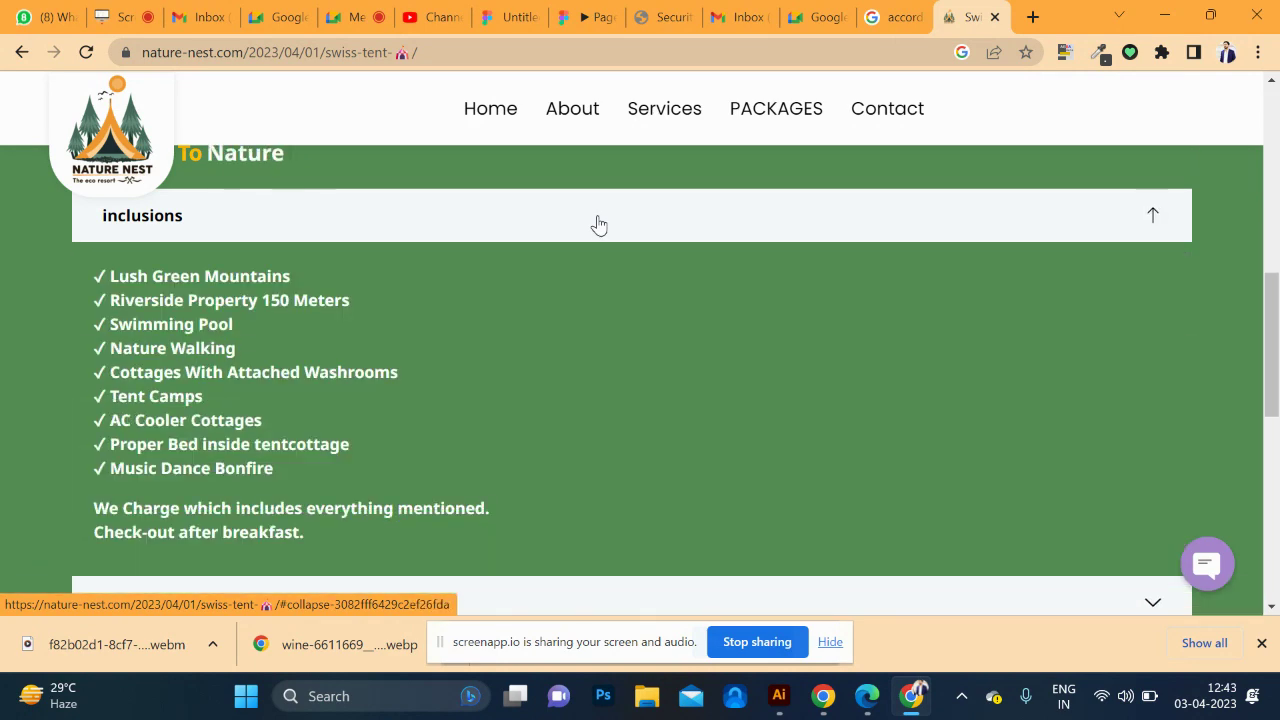
pyautogui.scroll(1, 597, 322)
pyautogui.scroll(3, 601, 323)
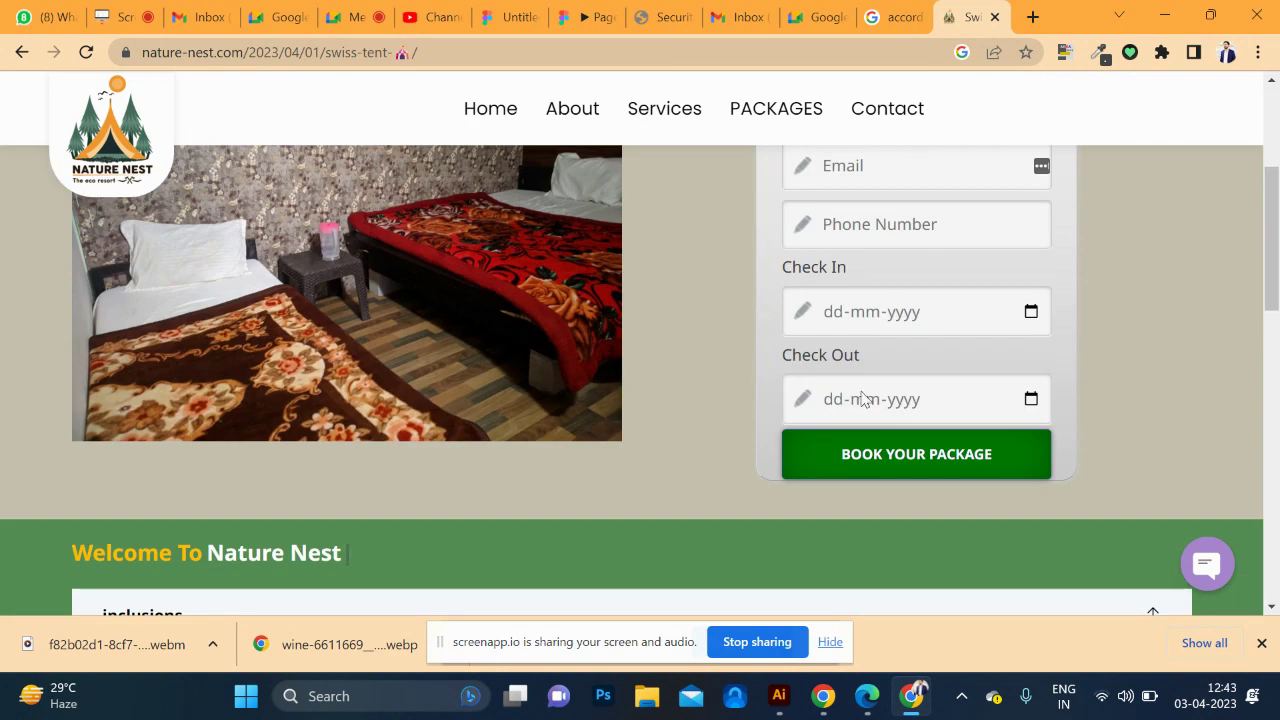
pyautogui.scroll(3, 936, 382)
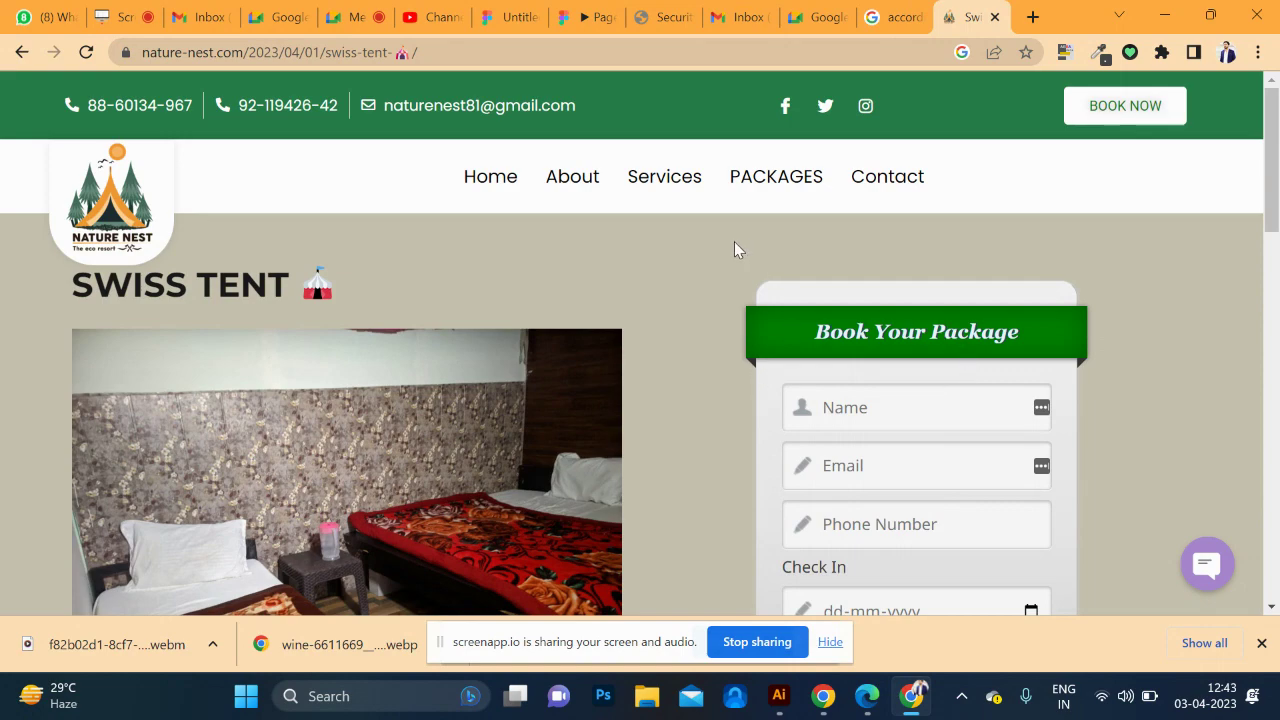
pyautogui.scroll(-5, 708, 365)
pyautogui.scroll(-1, 620, 266)
pyautogui.scroll(1, 634, 300)
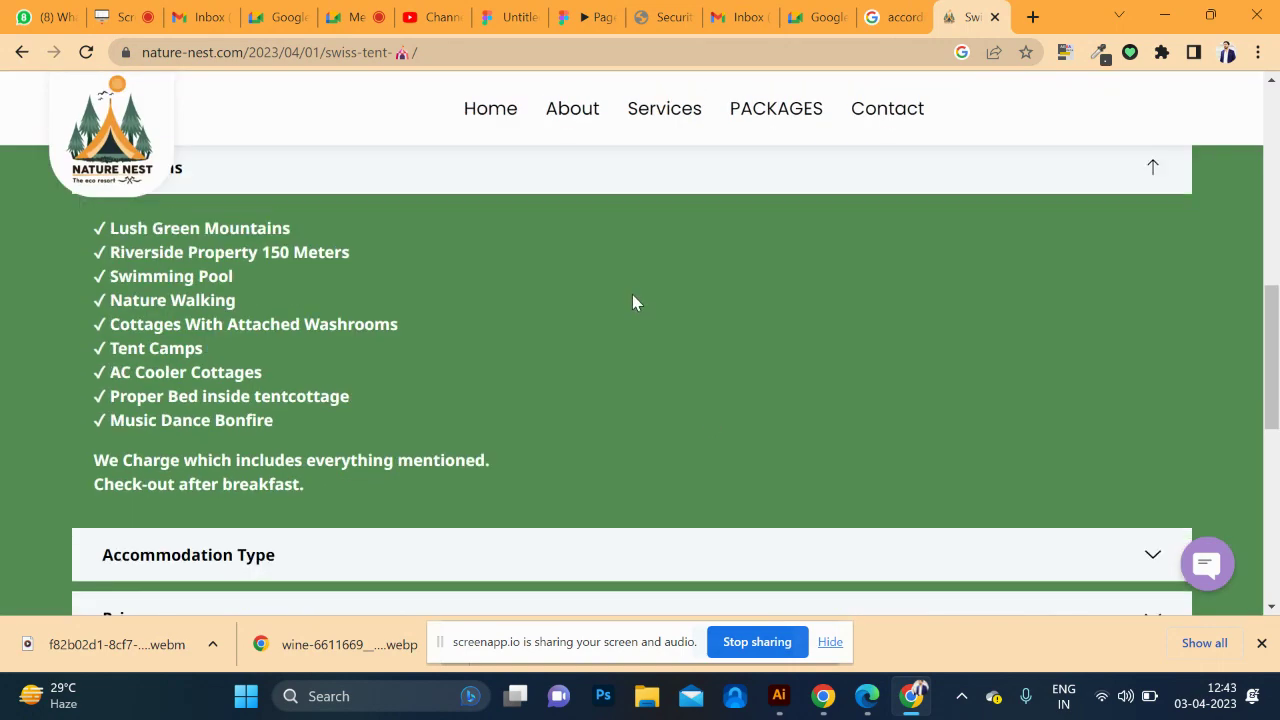
pyautogui.scroll(5, 632, 303)
pyautogui.scroll(2, 632, 302)
# - Return to the Nature Nest home page and scroll through its gallery and eco-resort description
pyautogui.click(490, 180)
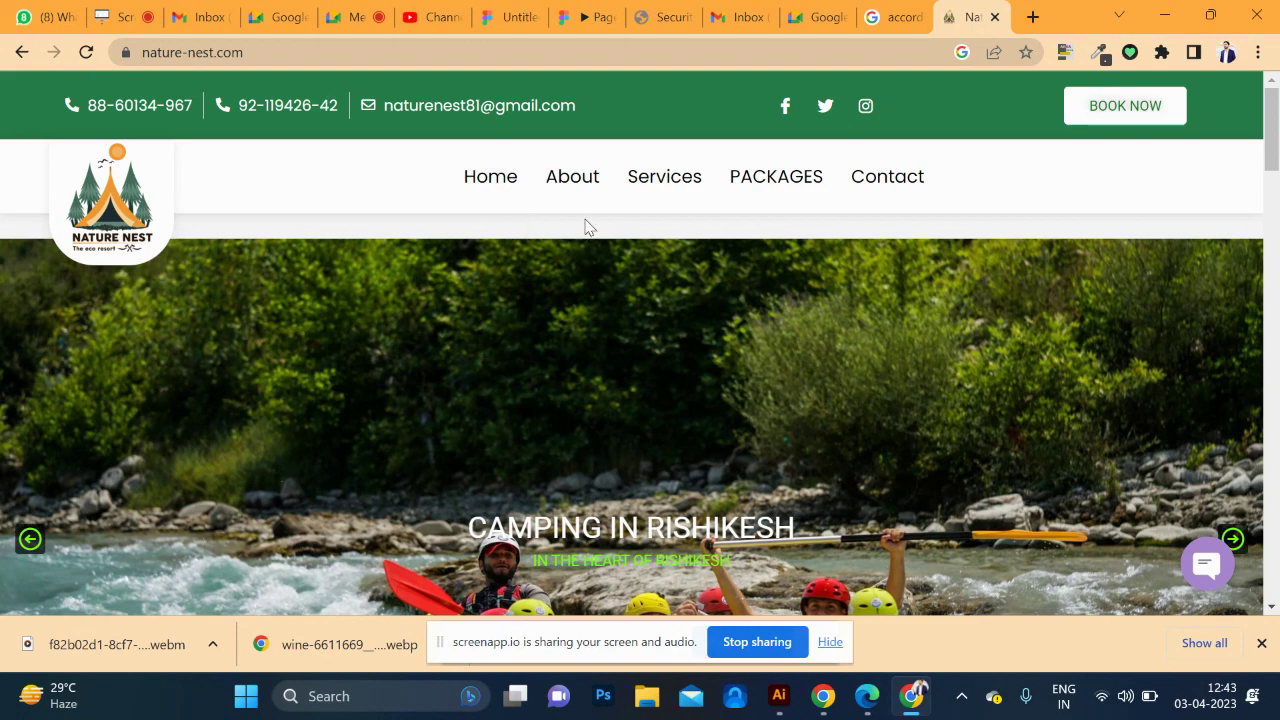
pyautogui.scroll(-3, 585, 237)
pyautogui.scroll(-4, 634, 257)
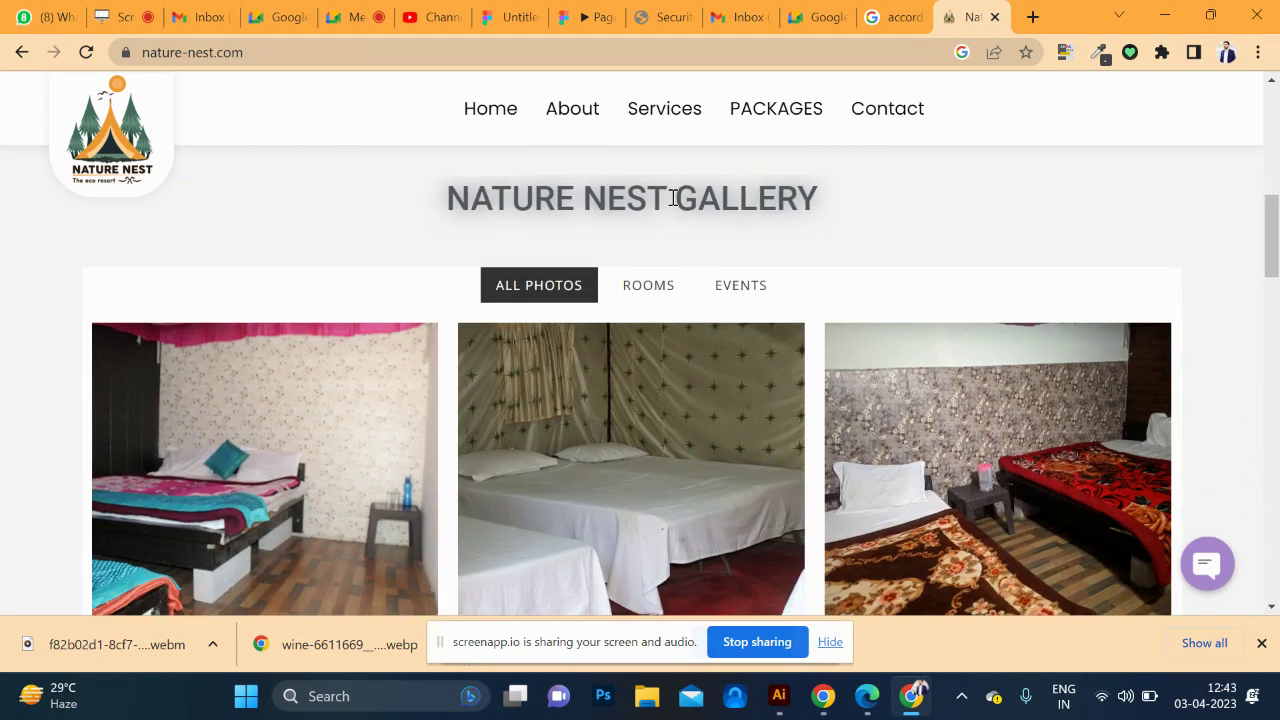
pyautogui.scroll(-5, 805, 280)
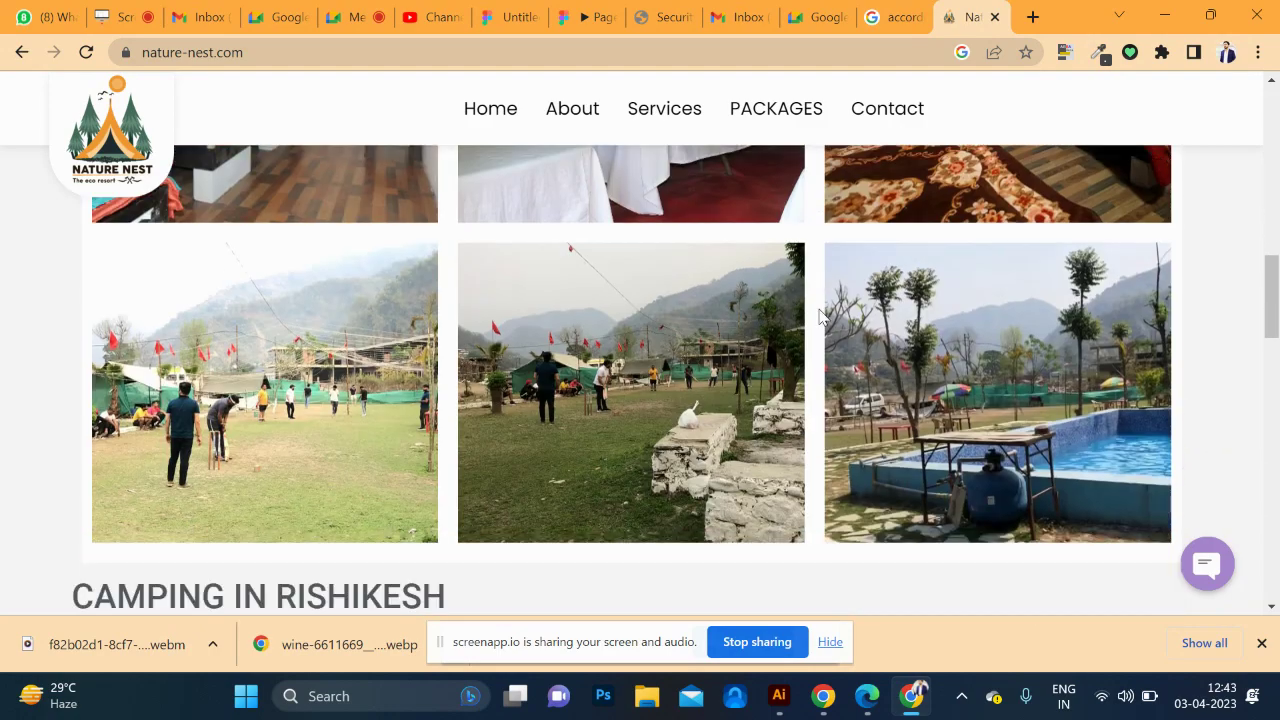
pyautogui.scroll(-3, 817, 313)
pyautogui.scroll(-2, 820, 330)
pyautogui.scroll(-5, 823, 349)
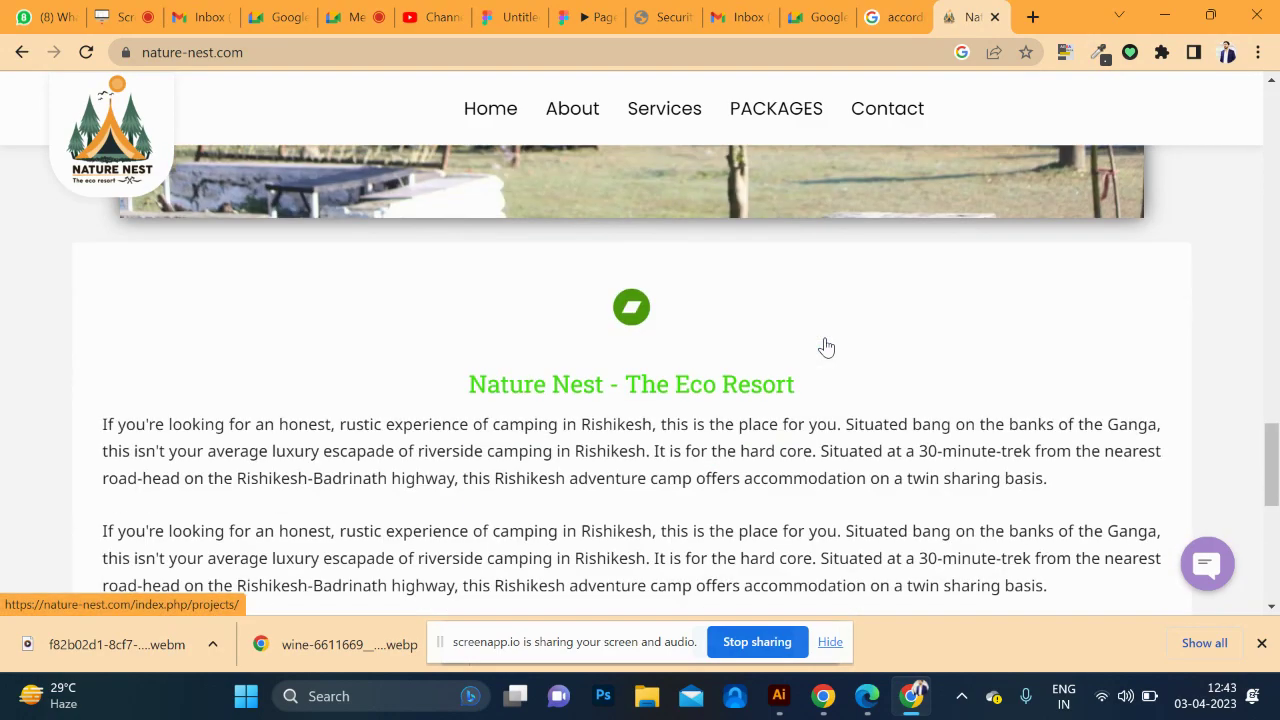
pyautogui.scroll(-3, 823, 349)
pyautogui.scroll(-2, 823, 340)
pyautogui.scroll(4, 600, 260)
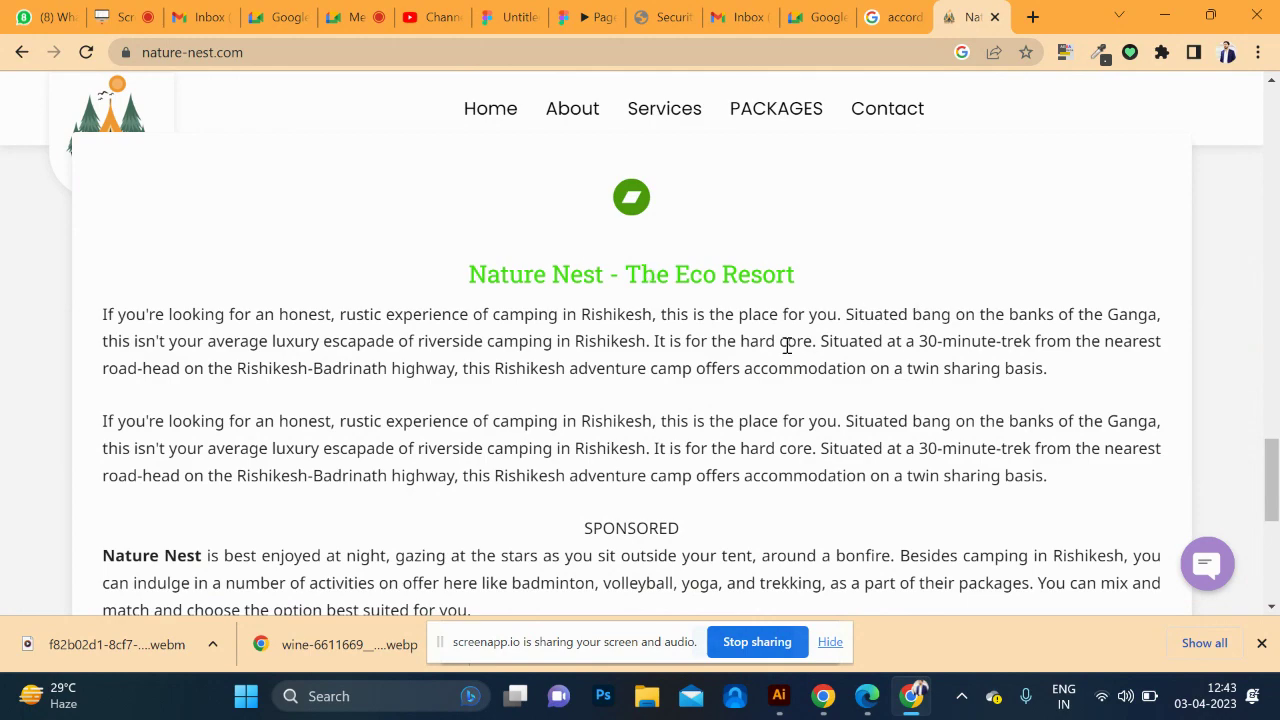
pyautogui.scroll(-4, 787, 350)
pyautogui.scroll(-1, 509, 349)
pyautogui.scroll(1, 843, 357)
pyautogui.scroll(6, 842, 358)
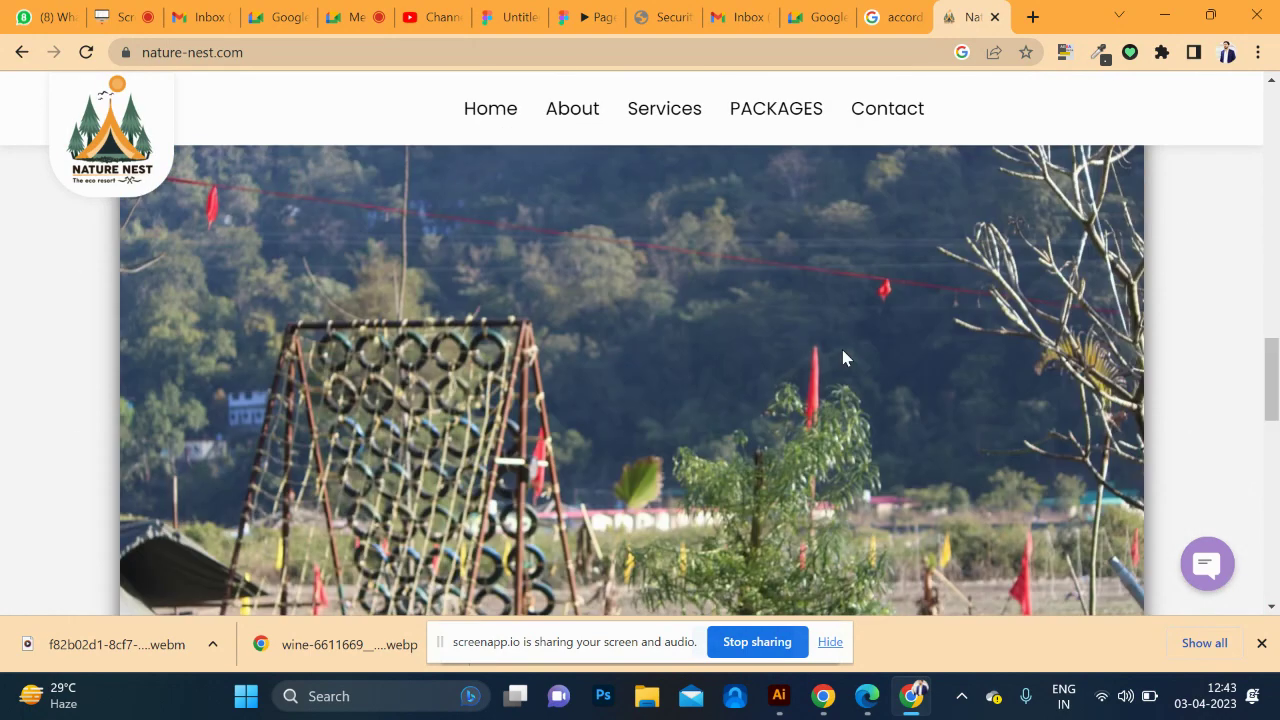
pyautogui.scroll(5, 842, 350)
pyautogui.scroll(5, 842, 350)
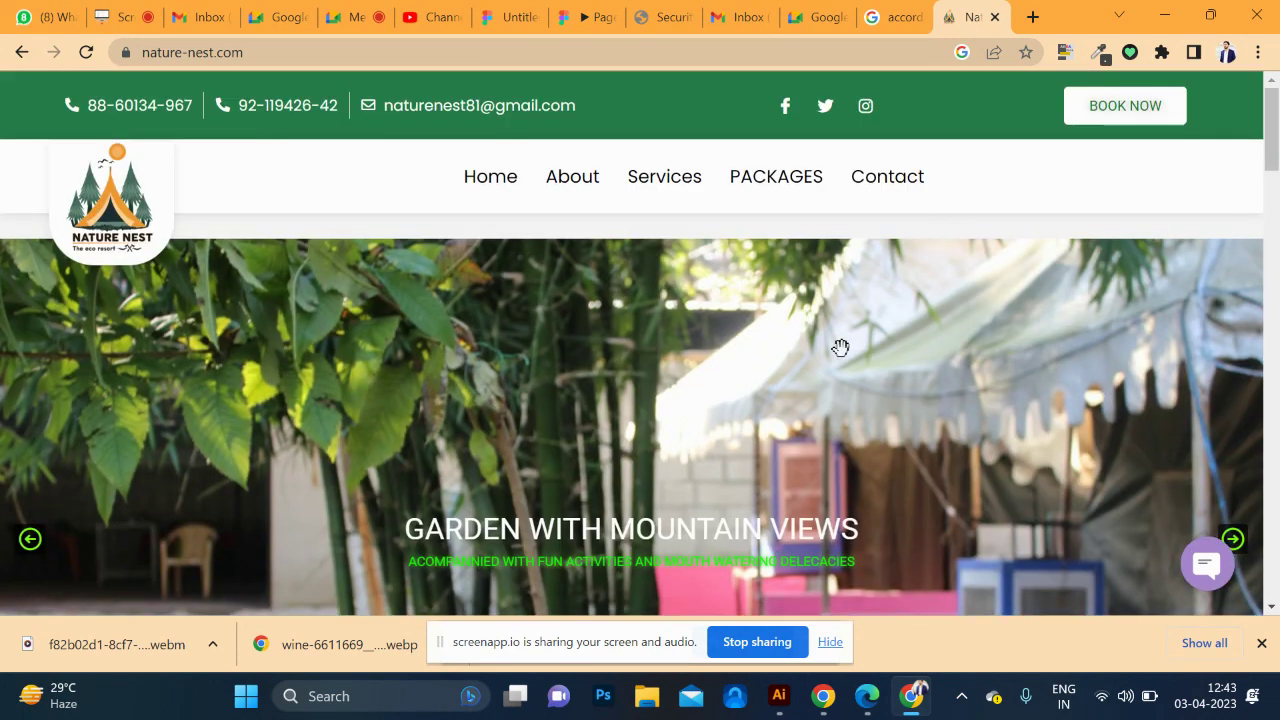
# - Open the Nature Nest About page and scroll through it
pyautogui.click(592, 188)
pyautogui.scroll(-1, 700, 360)
pyautogui.scroll(-5, 701, 365)
pyautogui.scroll(-5, 701, 365)
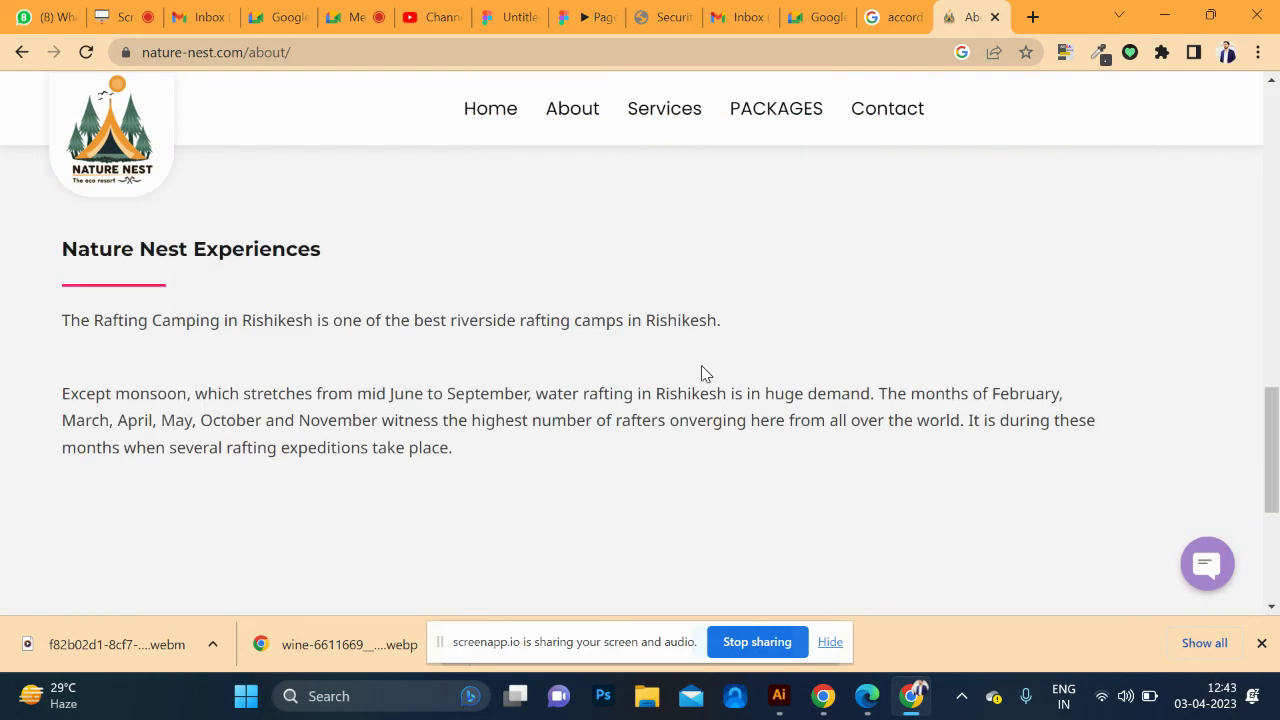
pyautogui.scroll(-5, 701, 373)
pyautogui.scroll(5, 701, 373)
pyautogui.scroll(5, 701, 373)
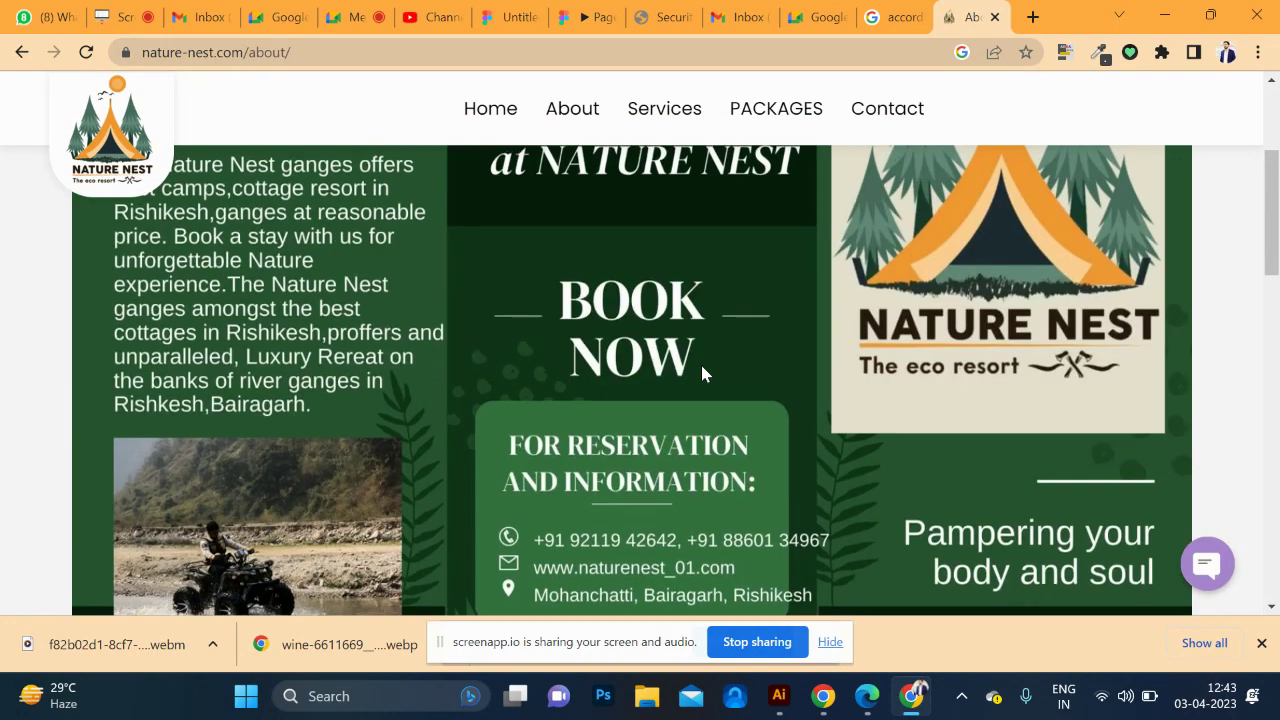
pyautogui.scroll(3, 703, 373)
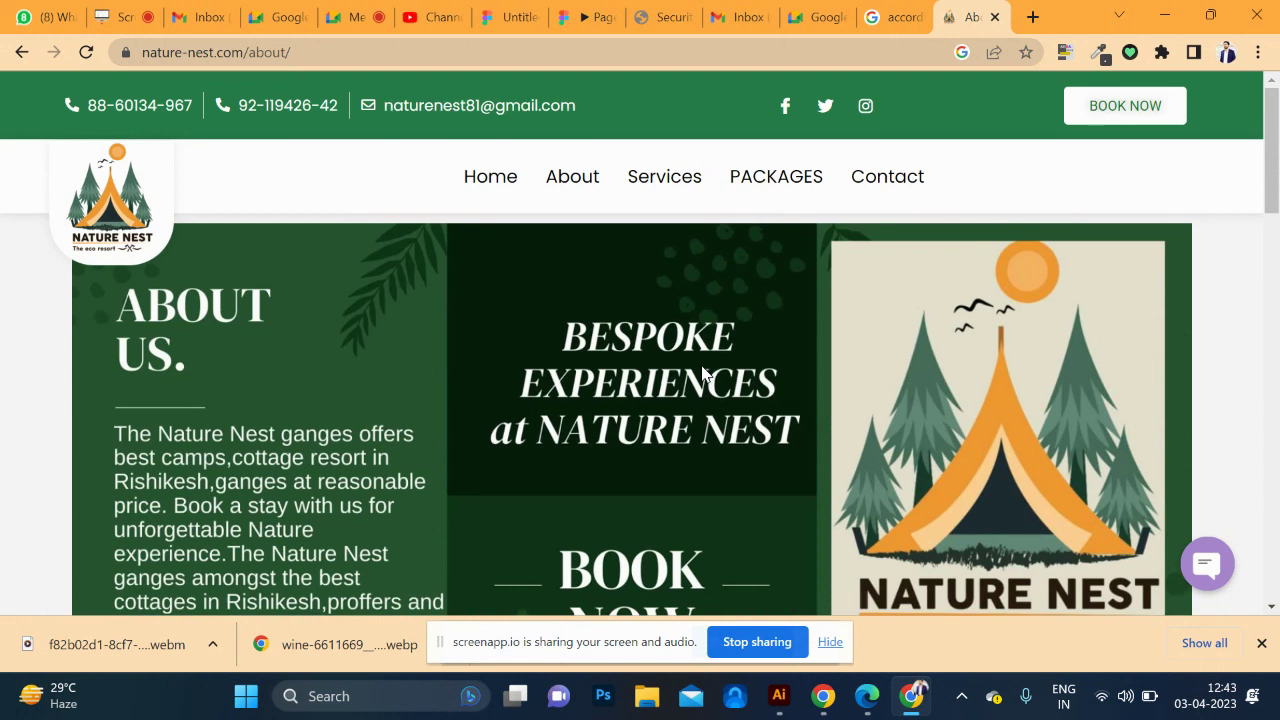
# - Visit the Contact page, then the Packages page, and open the Swiss Tent package
pyautogui.click(873, 193)
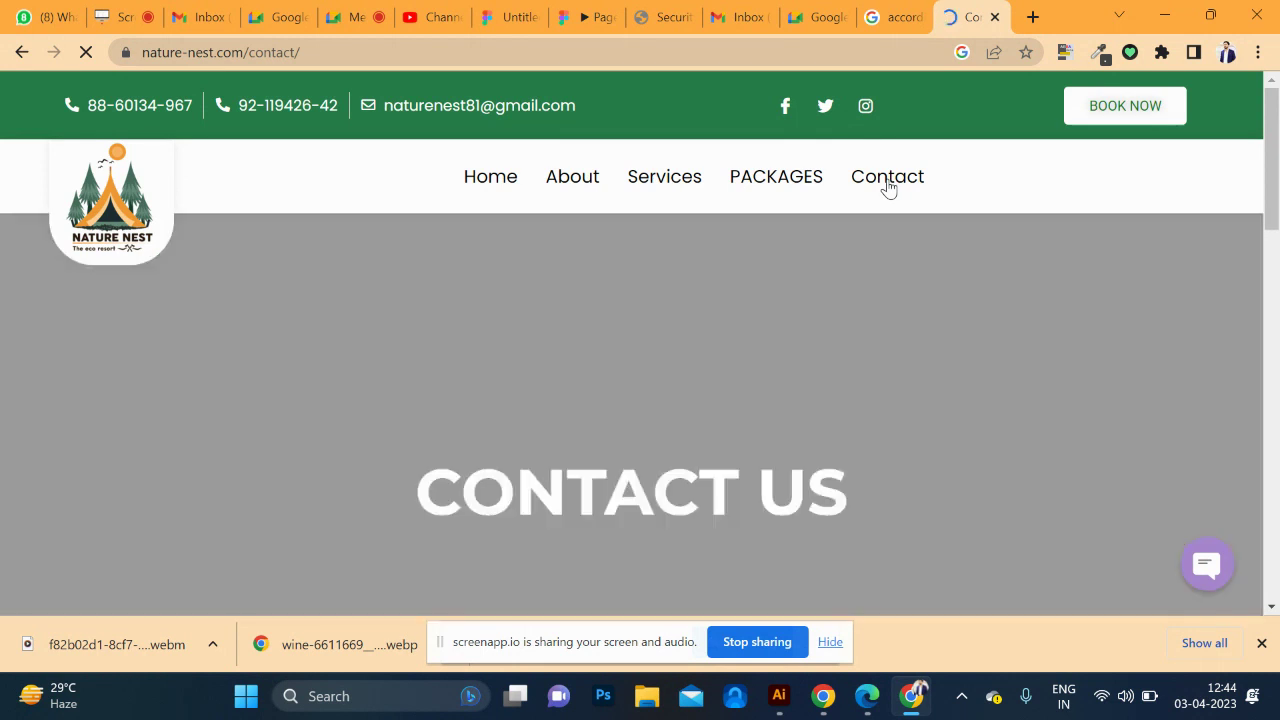
pyautogui.click(757, 178)
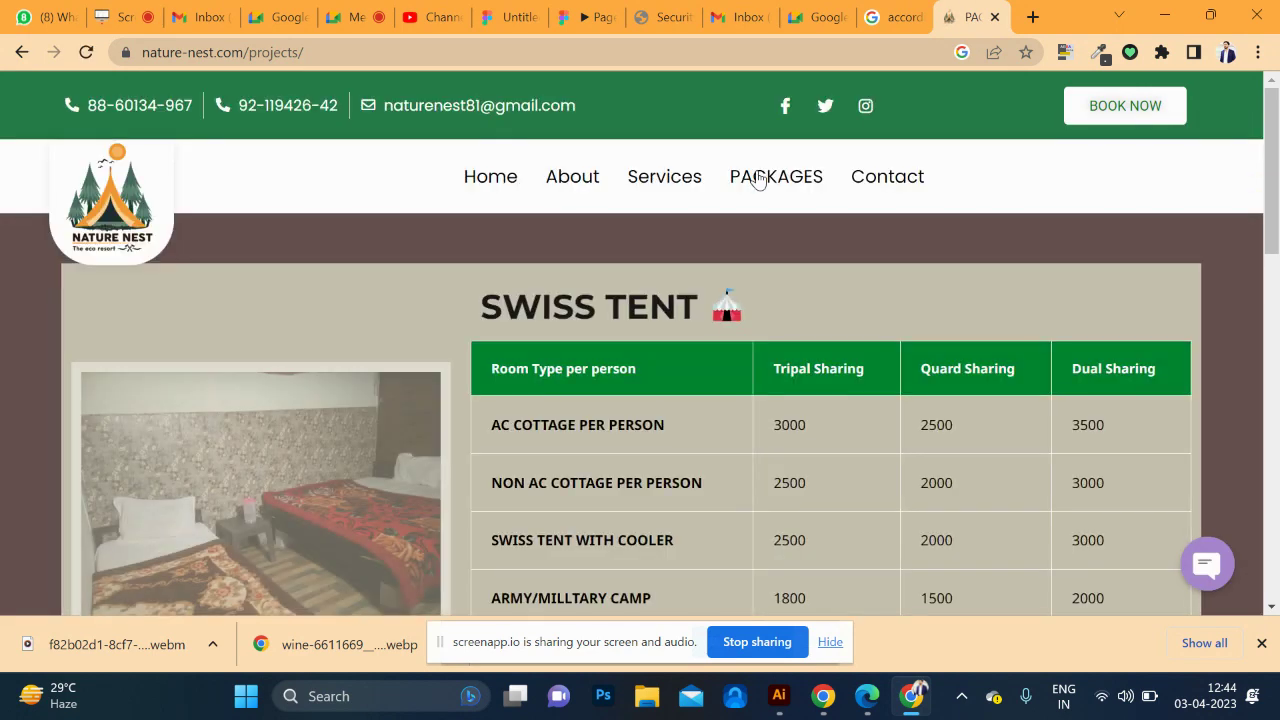
pyautogui.scroll(-6, 751, 337)
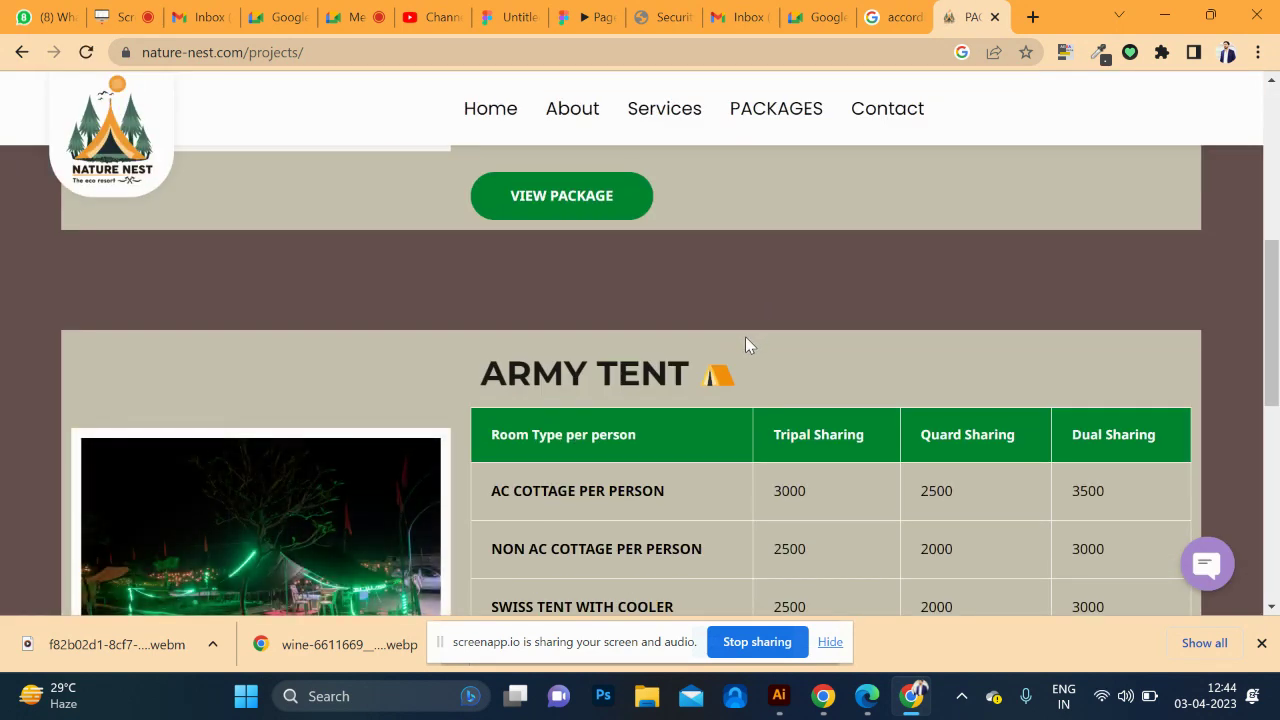
pyautogui.scroll(2, 745, 343)
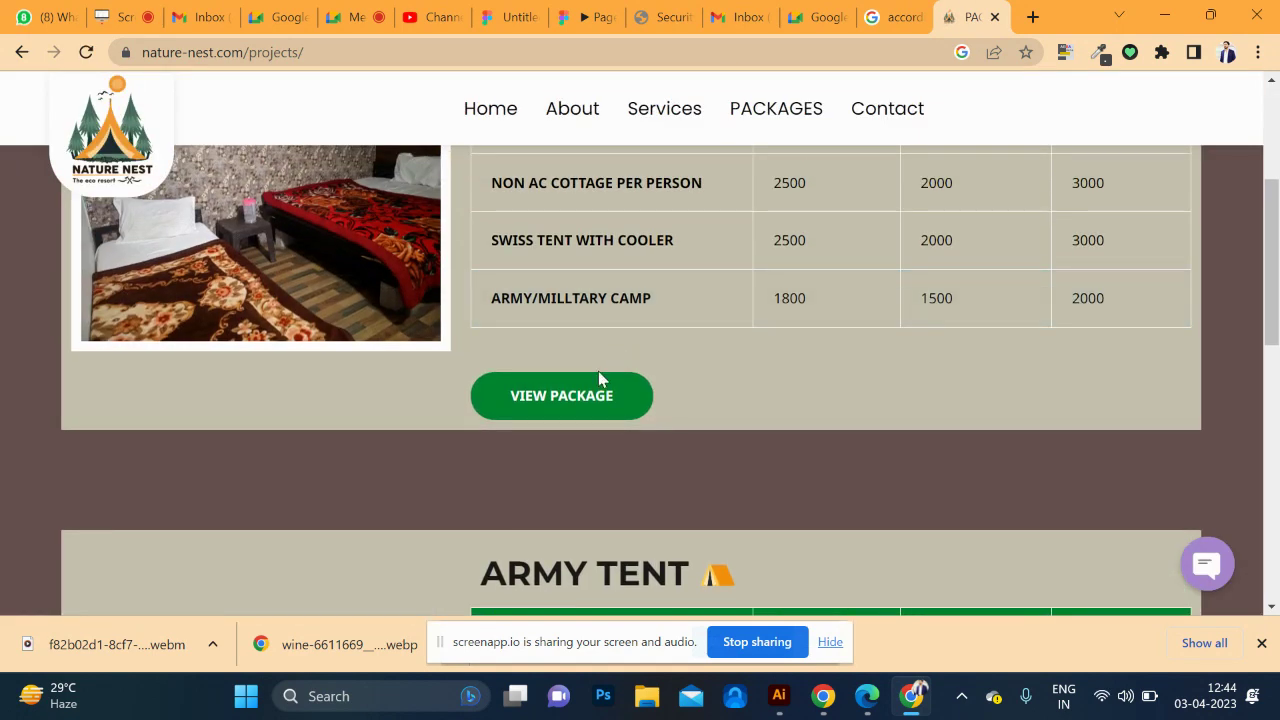
pyautogui.click(575, 412)
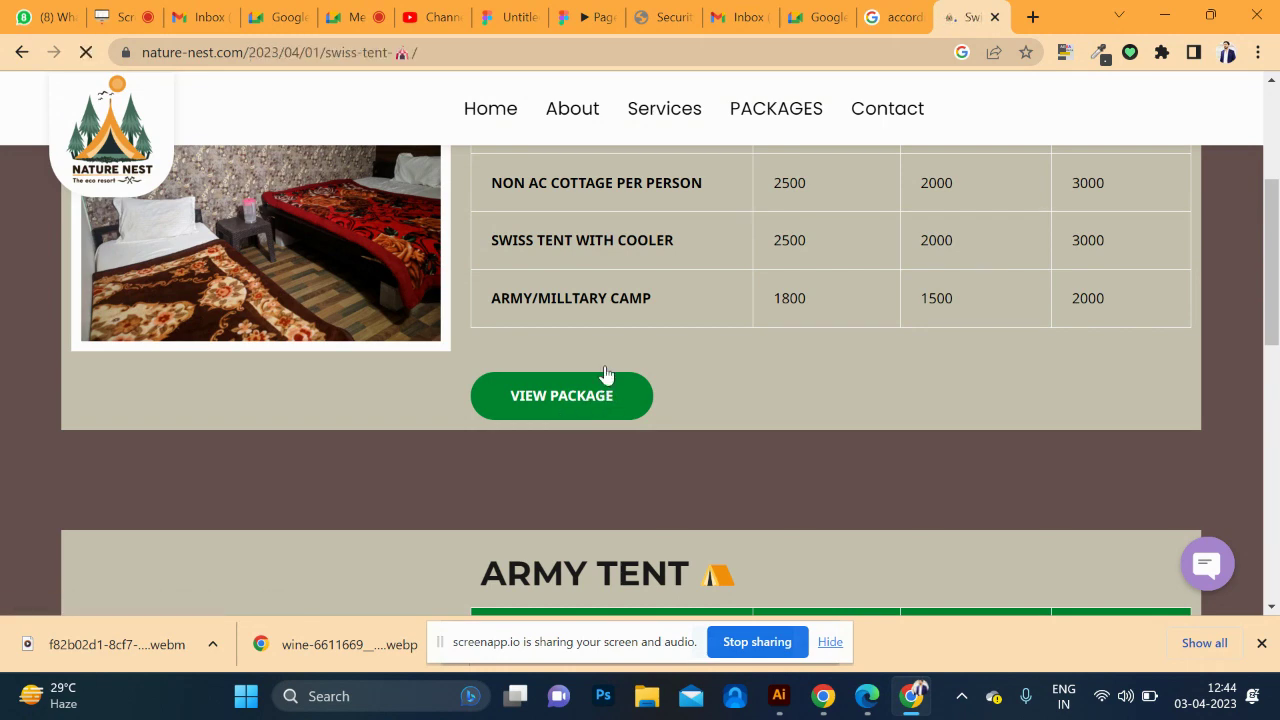
# - Toggle the Swiss Tent inclusions and Accommodation Type sections, then expand Price
pyautogui.scroll(-4, 631, 371)
pyautogui.scroll(-3, 591, 374)
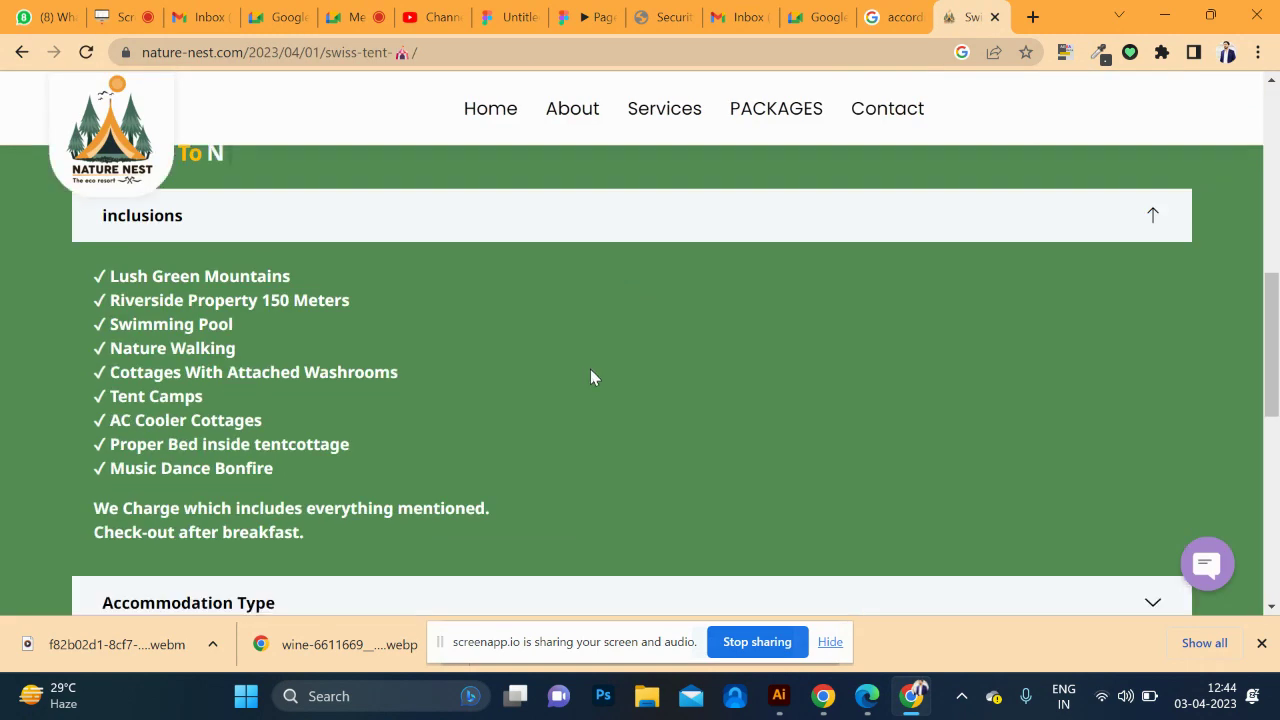
pyautogui.click(323, 234)
pyautogui.click(368, 274)
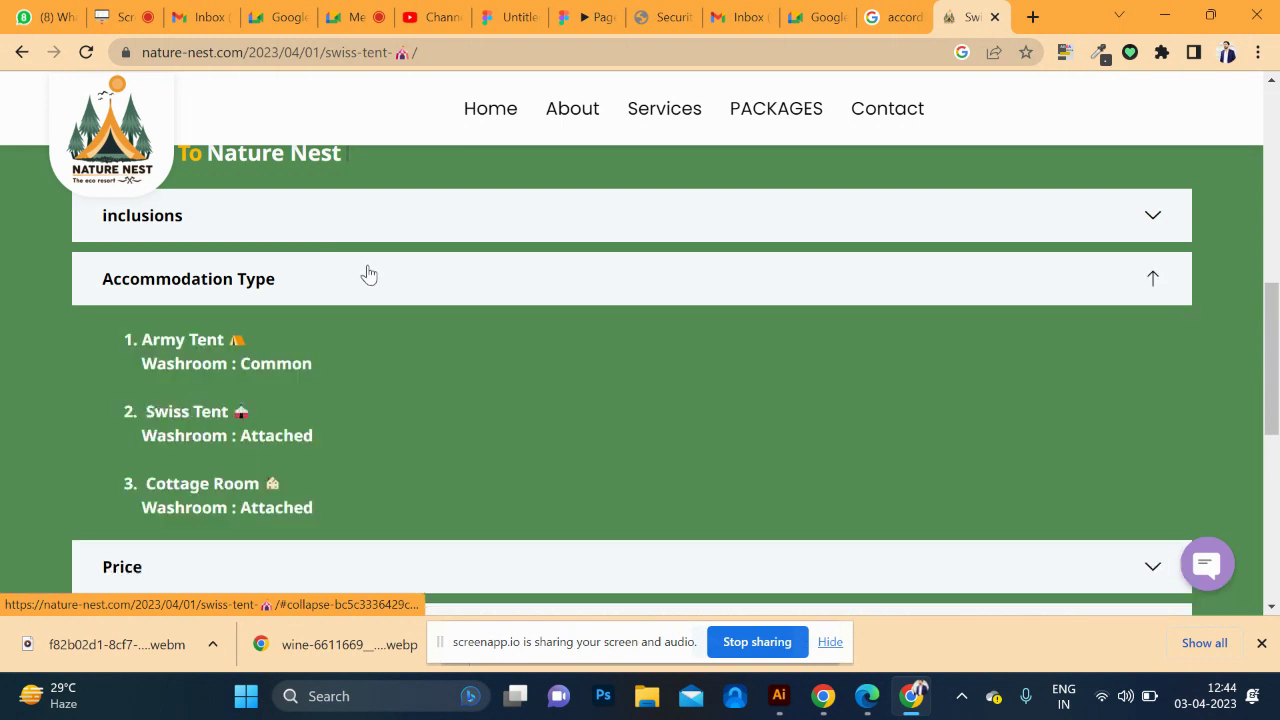
pyautogui.click(363, 277)
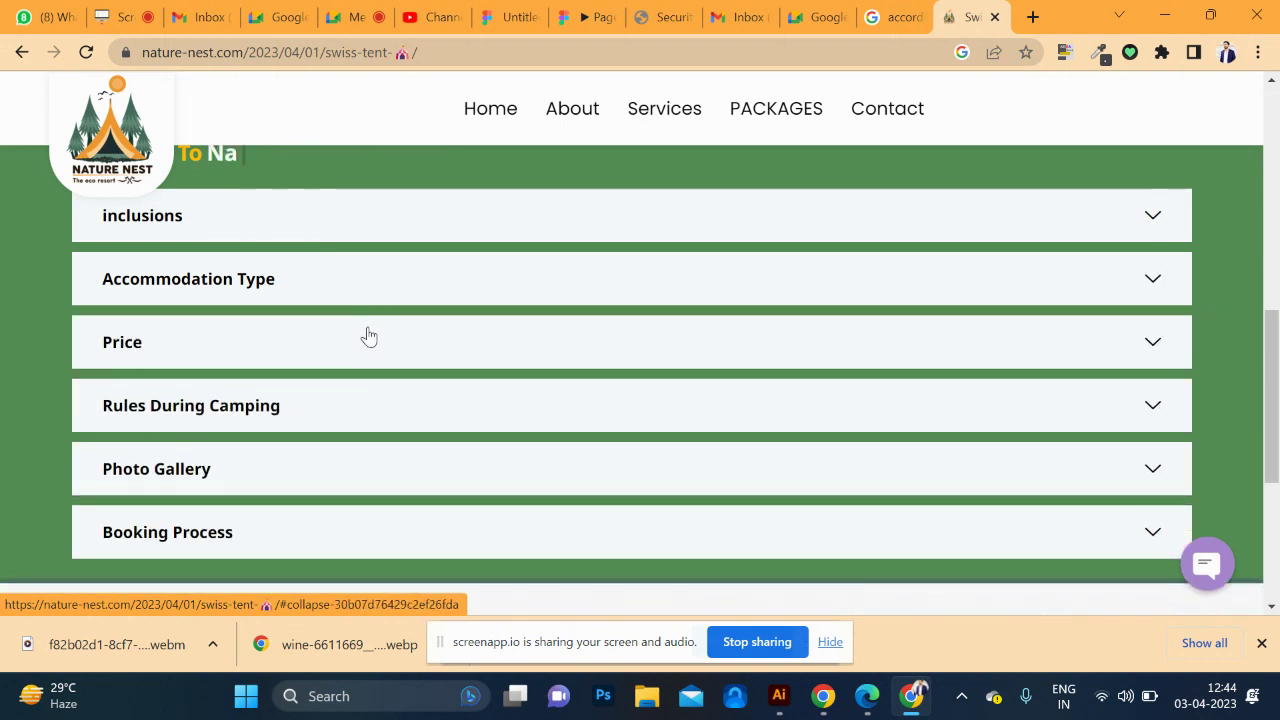
pyautogui.click(367, 284)
# - Expand the Rules During Camping, Photo Gallery and Booking Process sections, then scroll back up
pyautogui.scroll(-2, 391, 360)
pyautogui.click(391, 392)
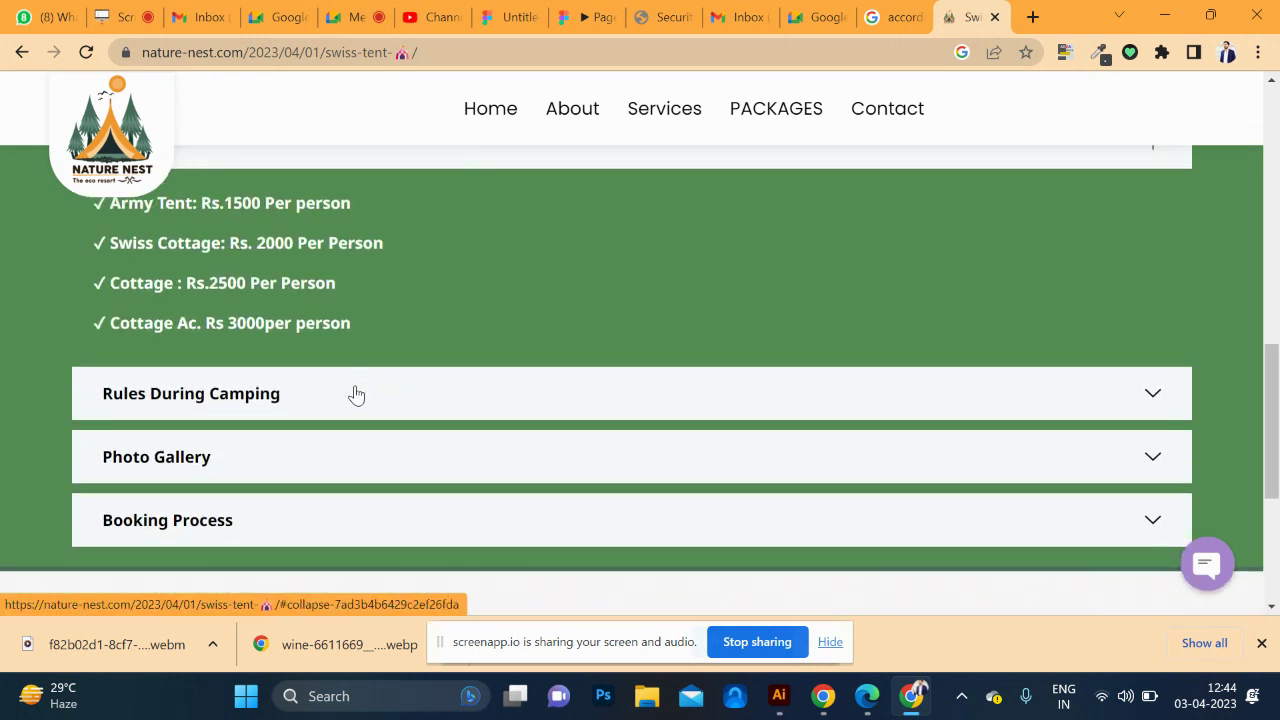
pyautogui.click(360, 404)
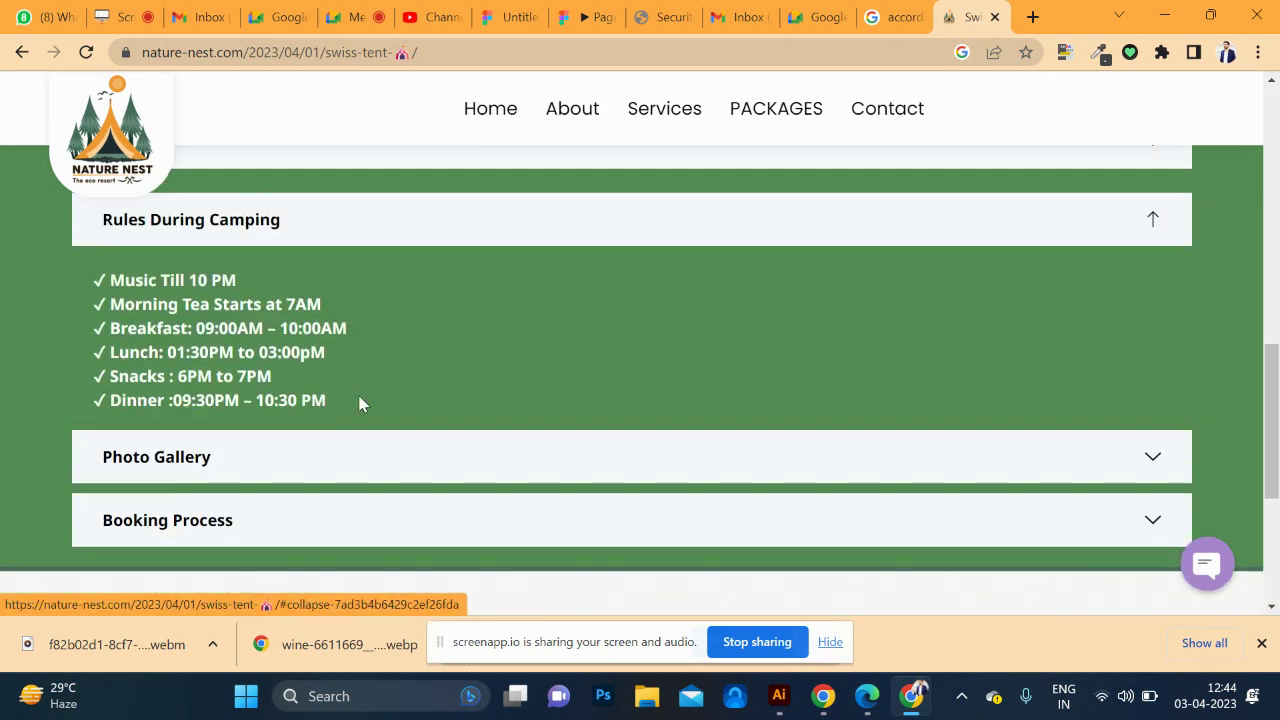
pyautogui.click(364, 476)
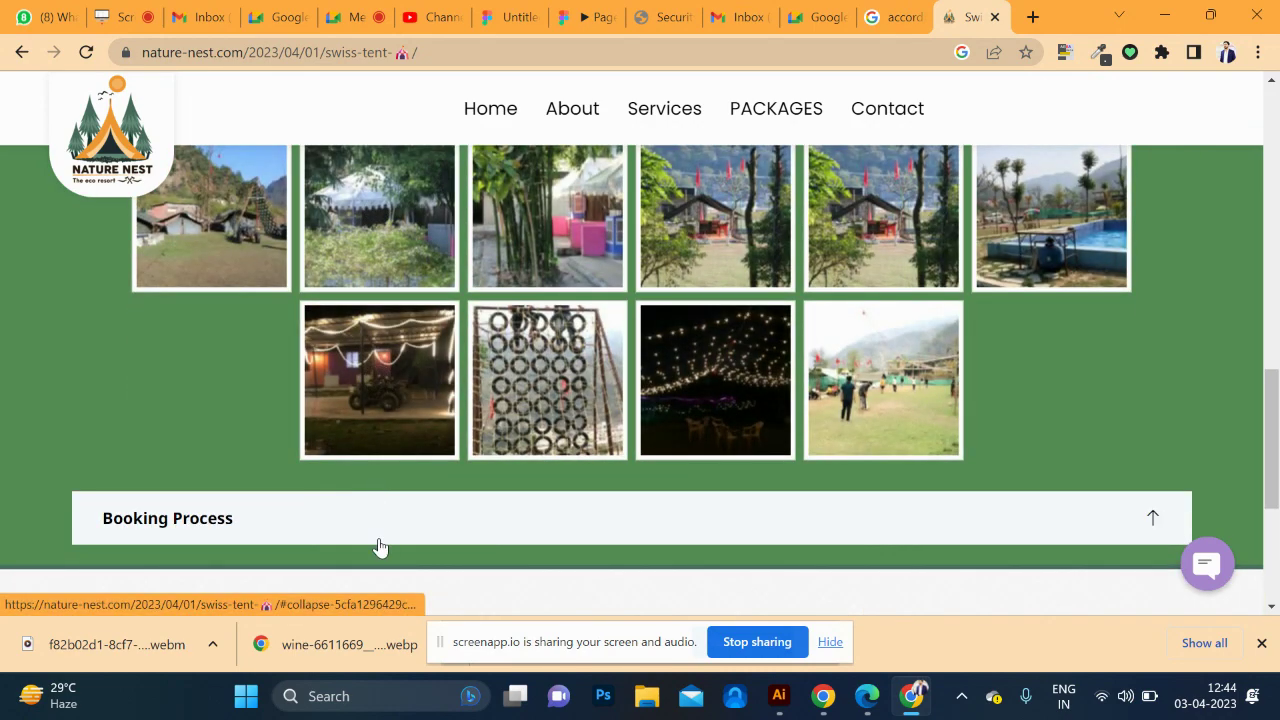
pyautogui.click(386, 537)
pyautogui.scroll(5, 416, 409)
pyautogui.scroll(5, 414, 406)
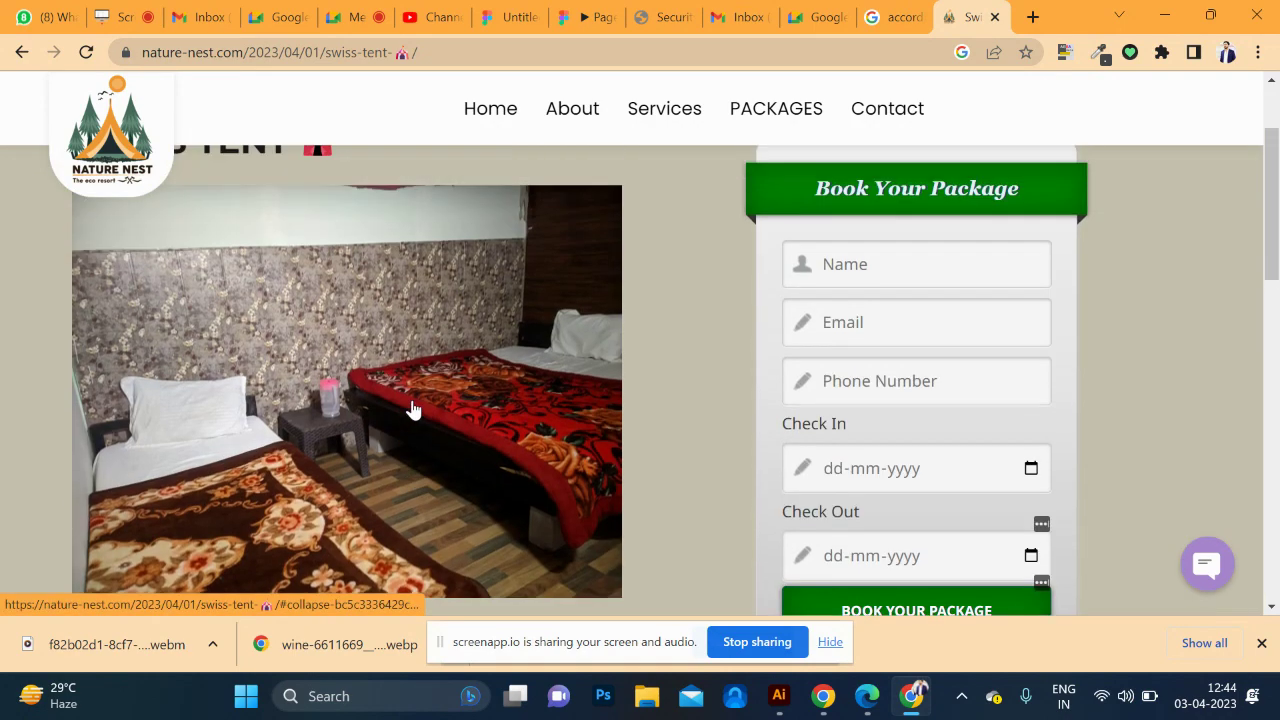
pyautogui.scroll(1, 414, 409)
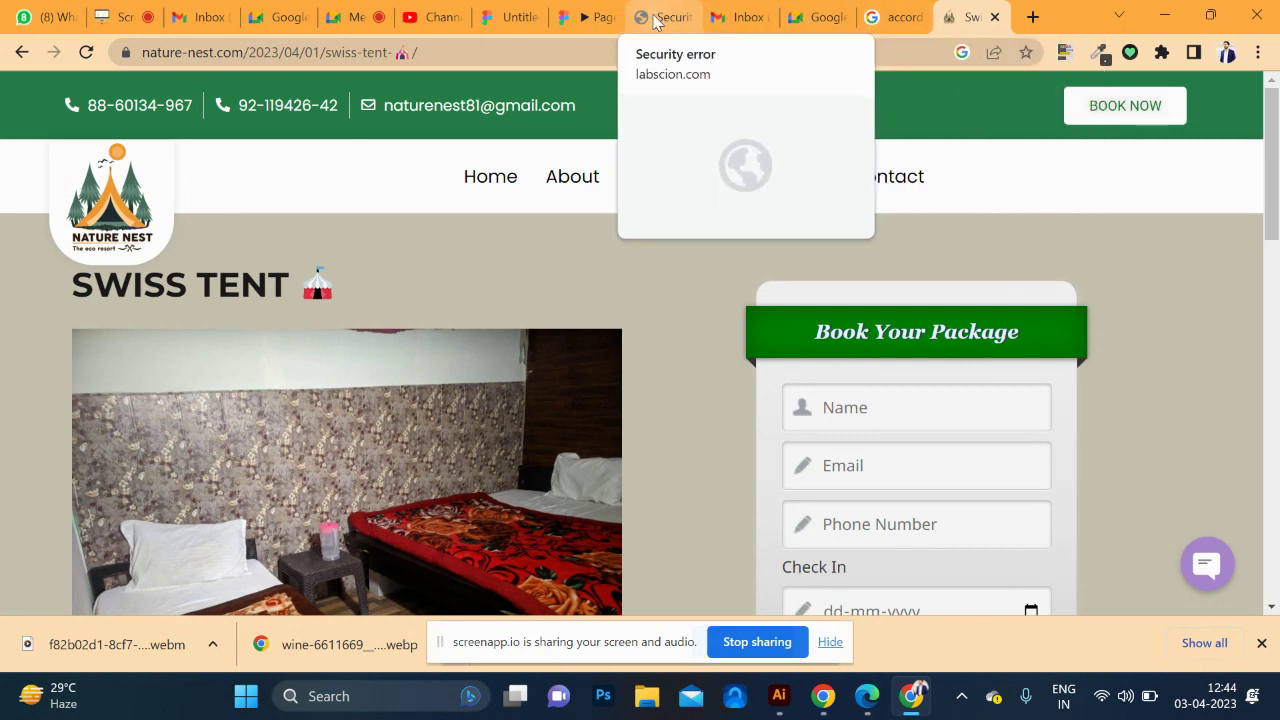
pyautogui.hotkey('alt', 'Tab')
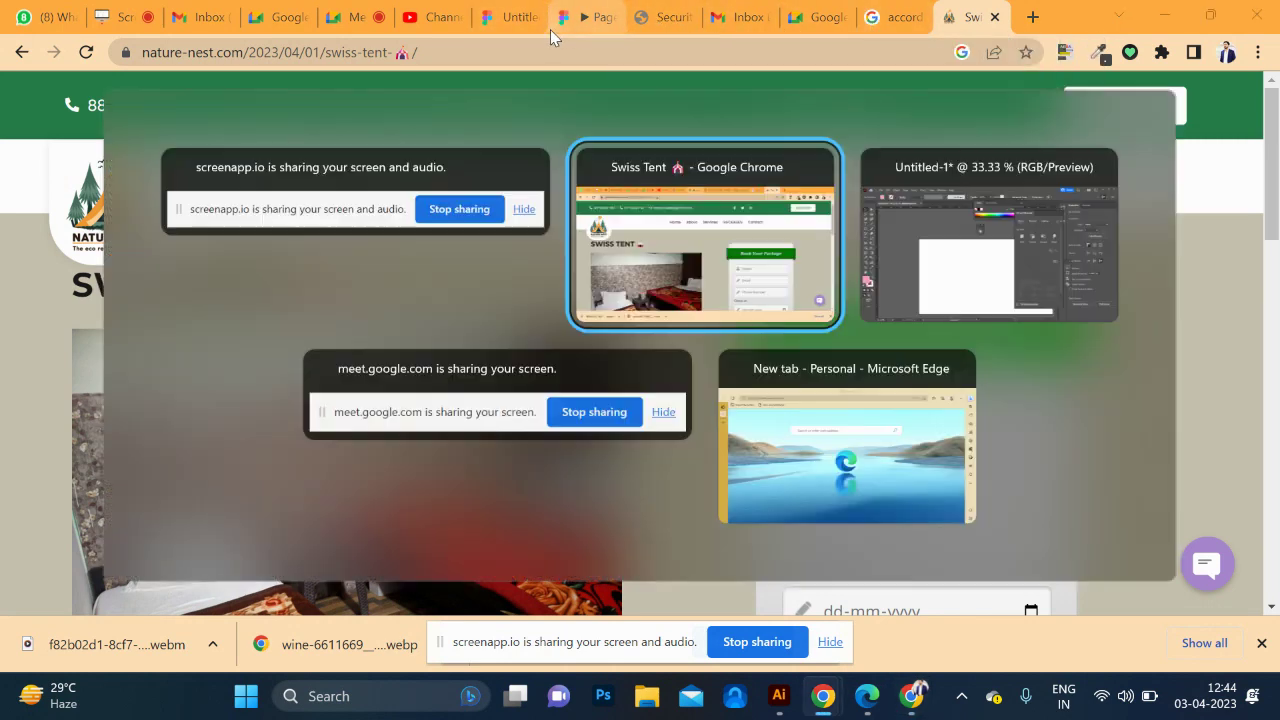
pyautogui.hotkey('alt', 'Tab')
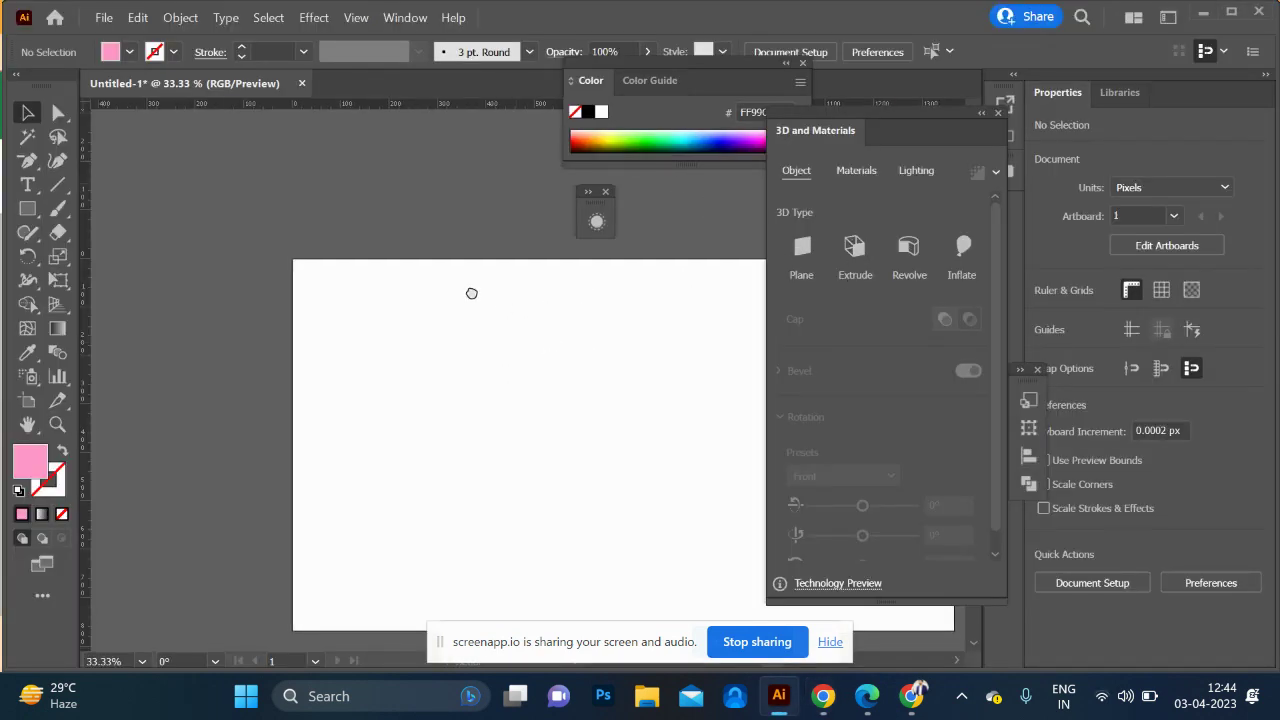
pyautogui.moveTo(471, 289); pyautogui.dragTo(354, 248)
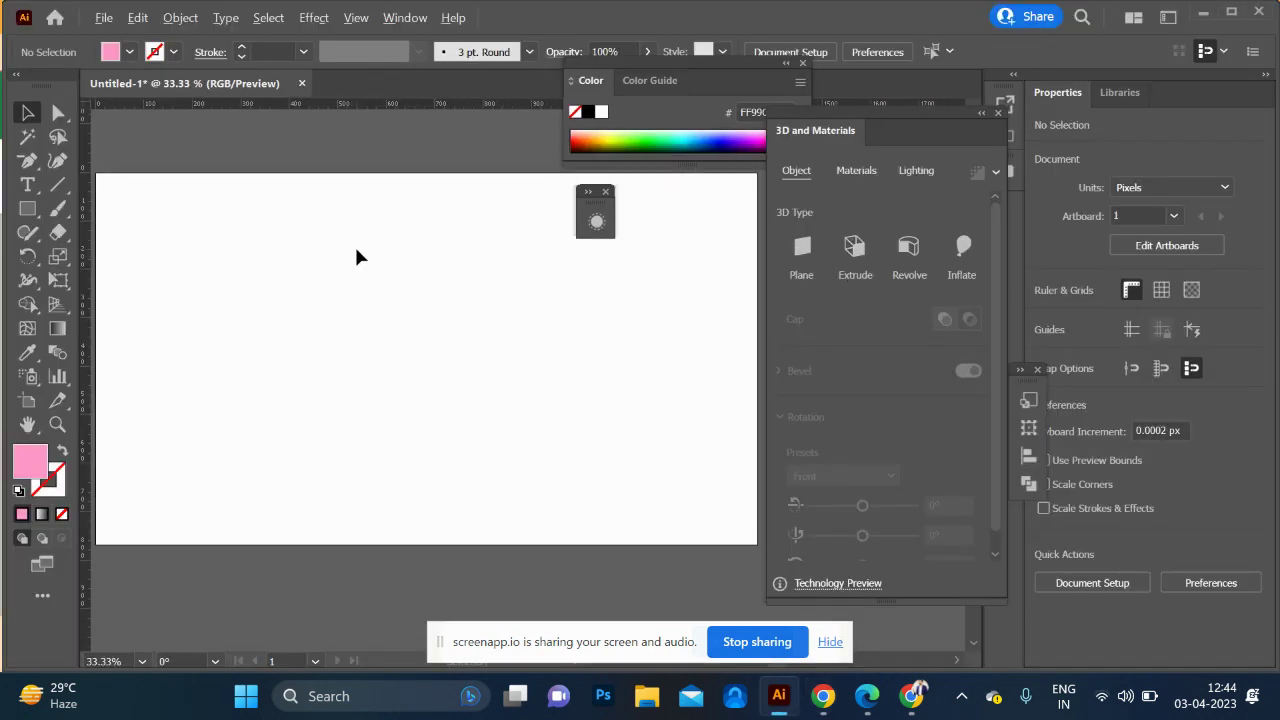
pyautogui.hotkey('alt', 'Tab')
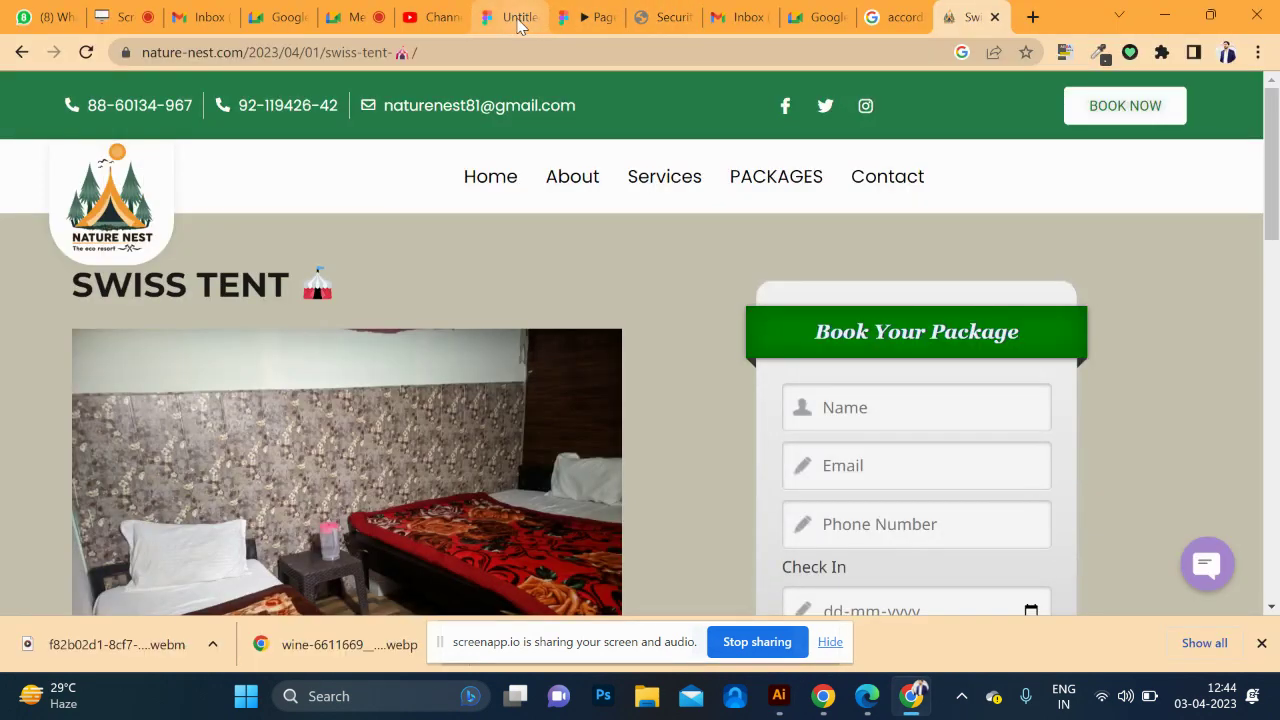
# - Move the OUR VISION instance out of Frame 1 to sit above Component 1
pyautogui.click(497, 20)
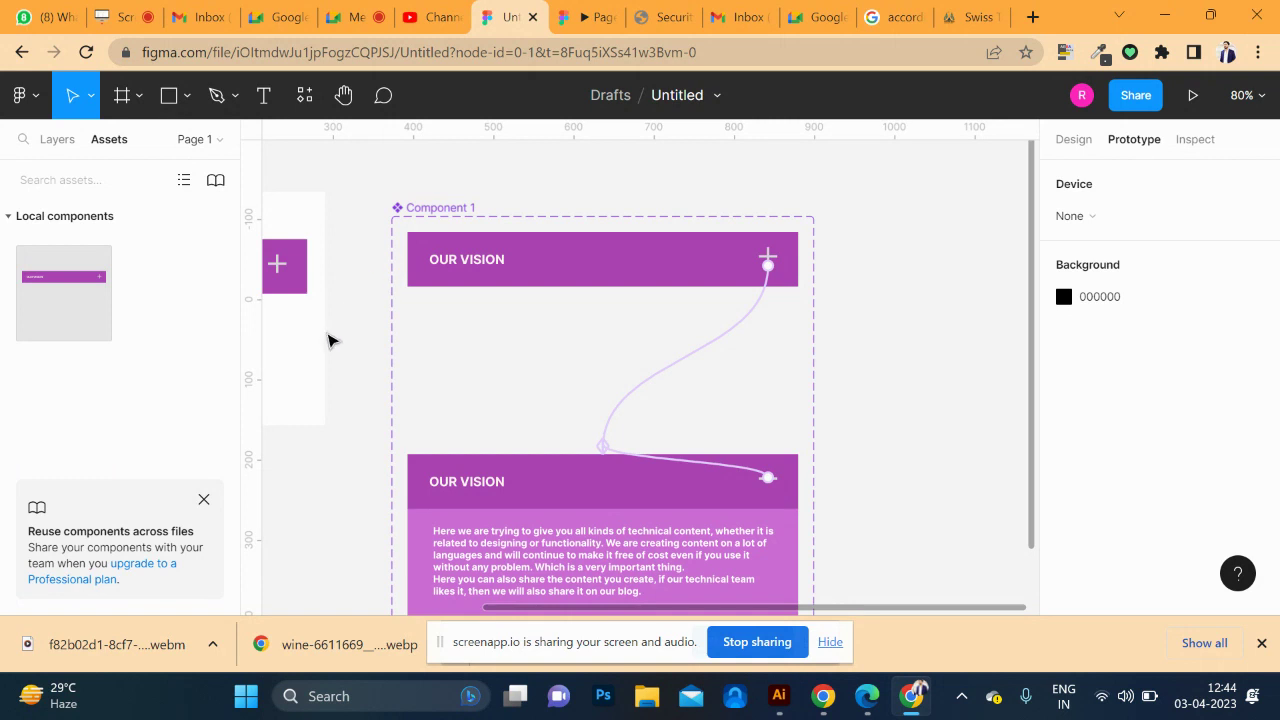
pyautogui.moveTo(320, 341)
pyautogui.mouseDown()
pyautogui.moveTo(480, 423)
pyautogui.moveTo(763, 346)
pyautogui.moveTo(780, 309)
pyautogui.moveTo(754, 347)
pyautogui.moveTo(694, 383)
pyautogui.mouseUp()
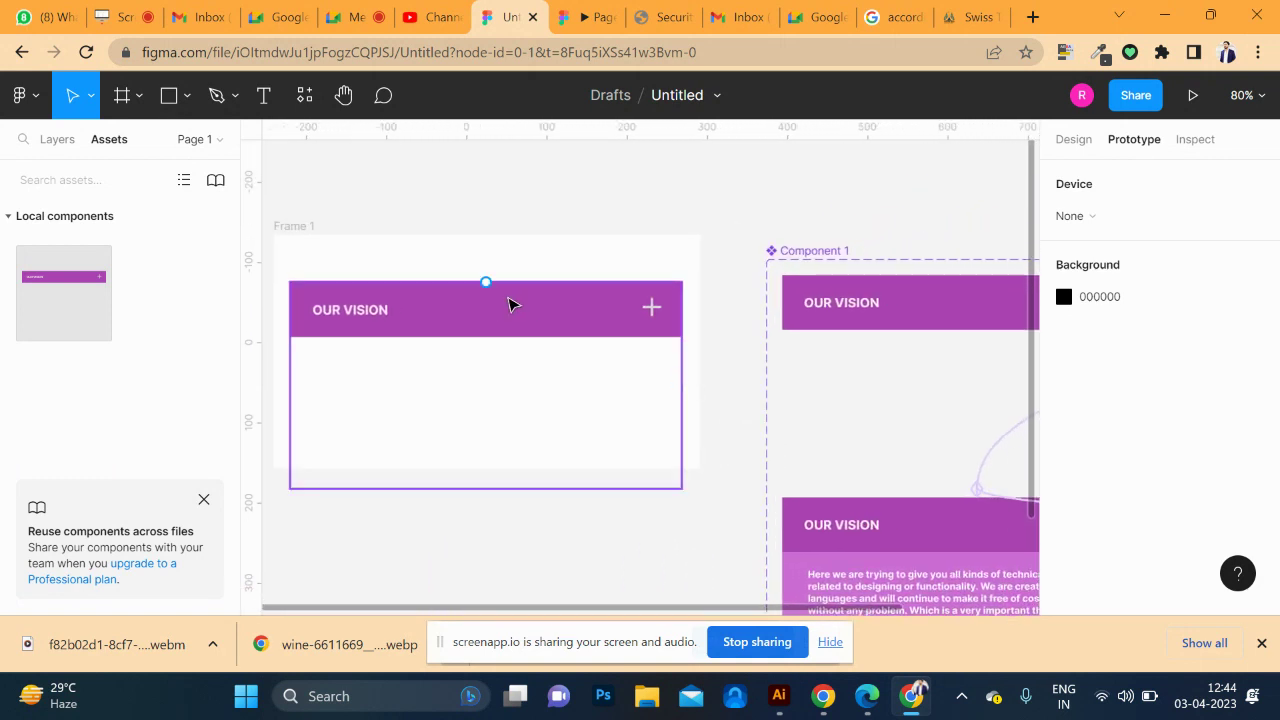
pyautogui.moveTo(497, 307); pyautogui.dragTo(981, 190)
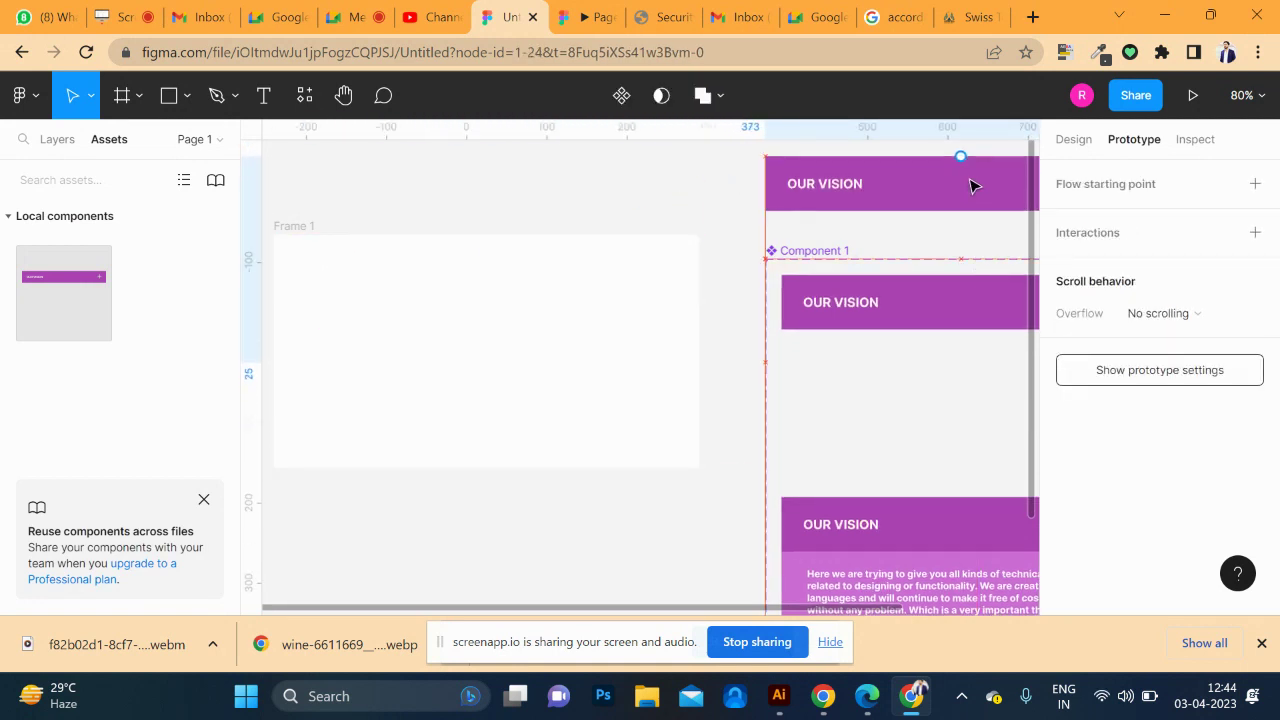
# - Draw a 151×55 grey rectangle inside Frame 1
pyautogui.keyDown('ctrl'); pyautogui.scroll(1, 333, 273); pyautogui.keyUp('ctrl')
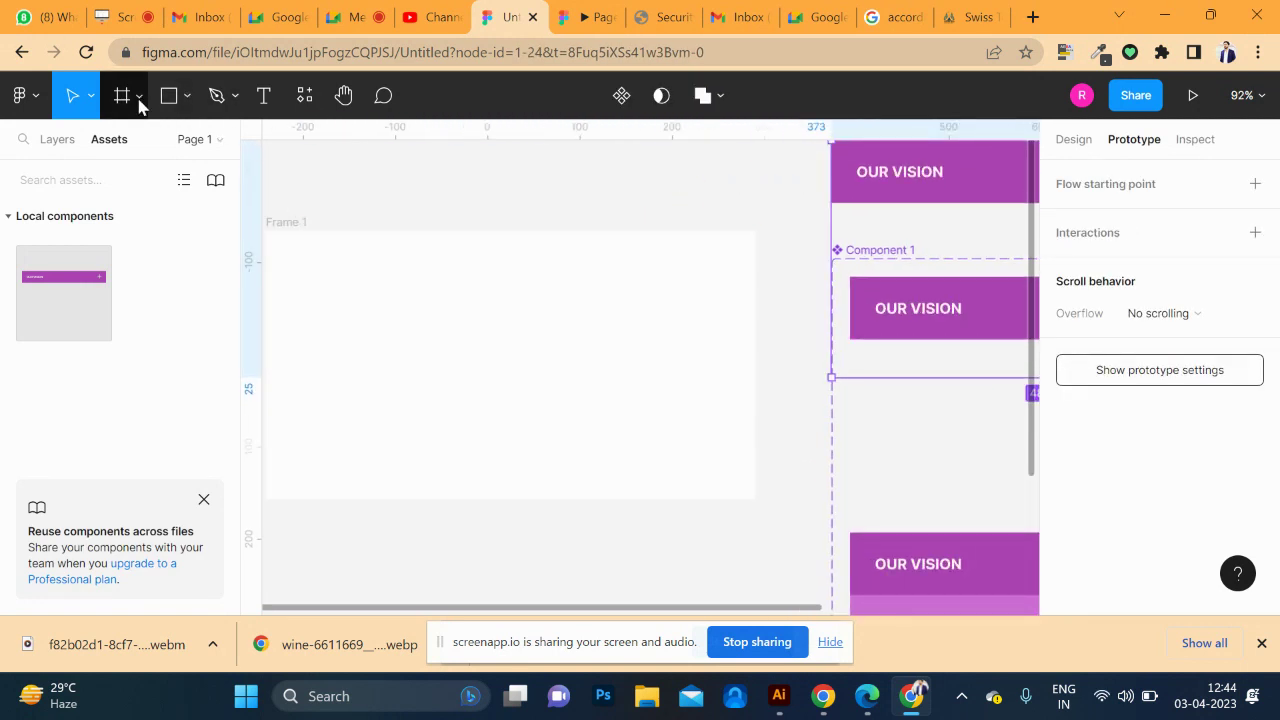
pyautogui.click(168, 95)
pyautogui.moveTo(292, 254); pyautogui.dragTo(432, 309)
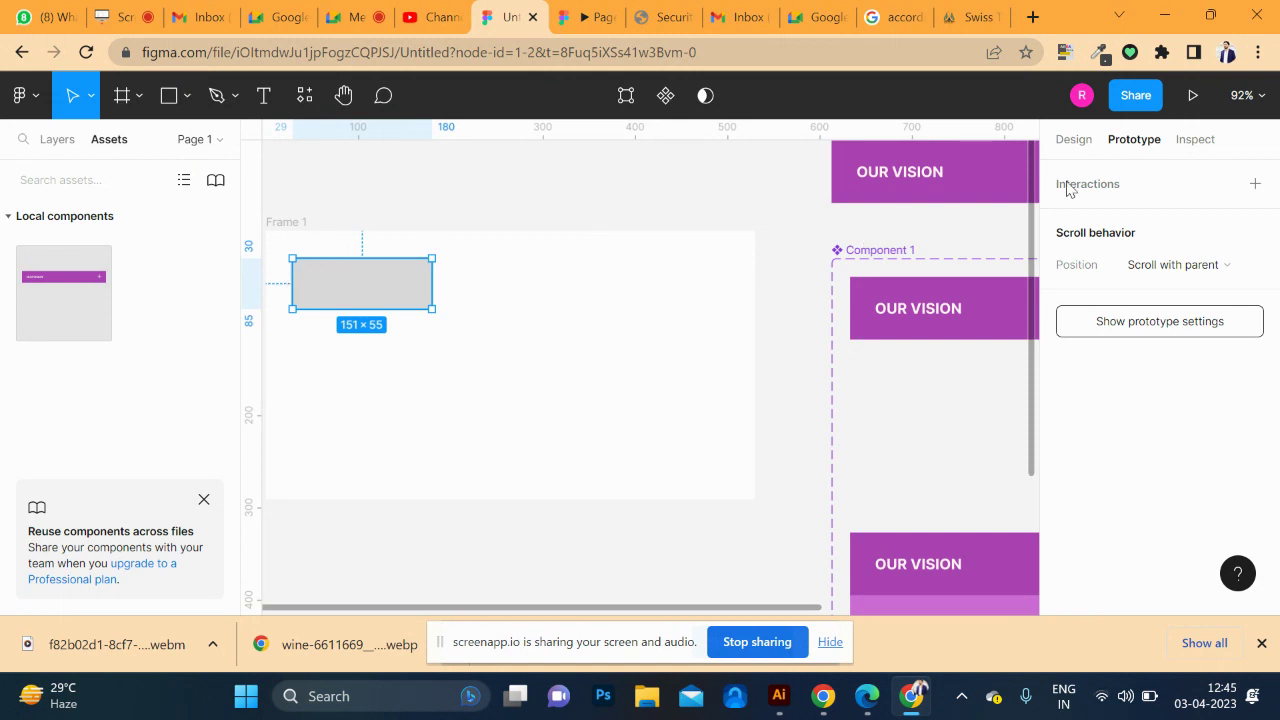
# - Fill the 151×55 rectangle with the light purple document colour CD6DD6
pyautogui.click(1074, 140)
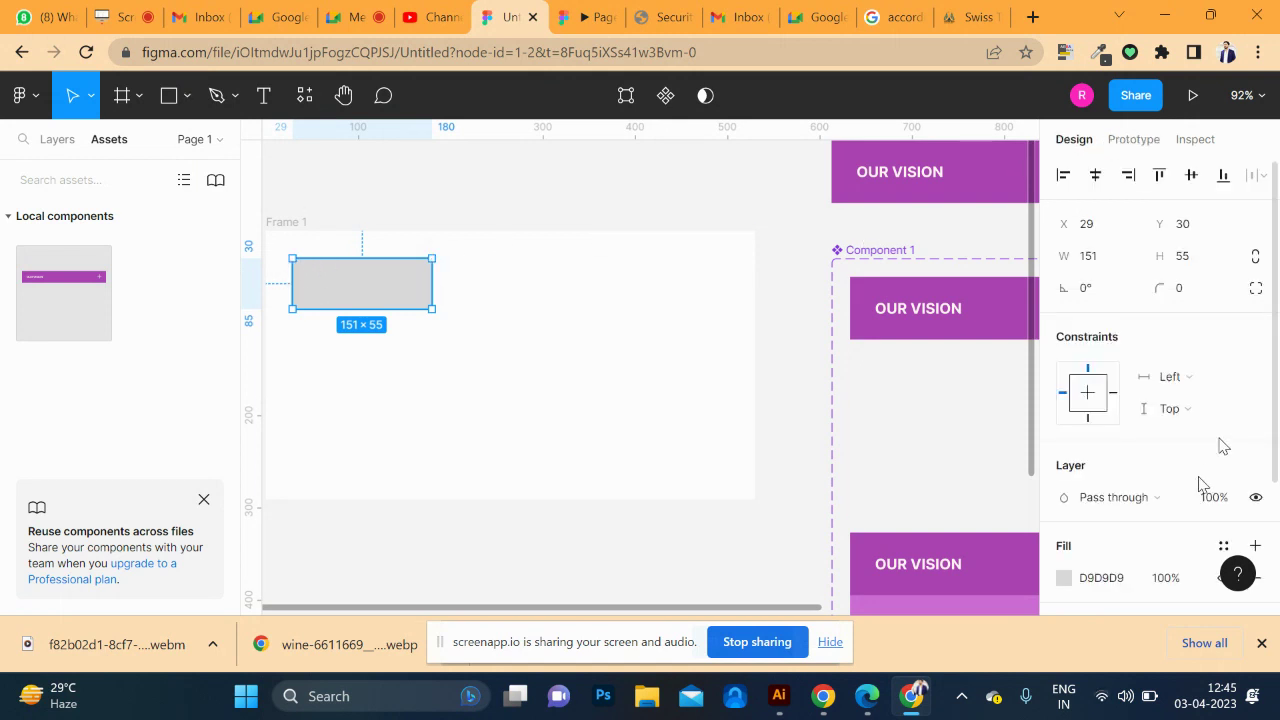
pyautogui.scroll(-2, 1200, 480)
pyautogui.click(1064, 395)
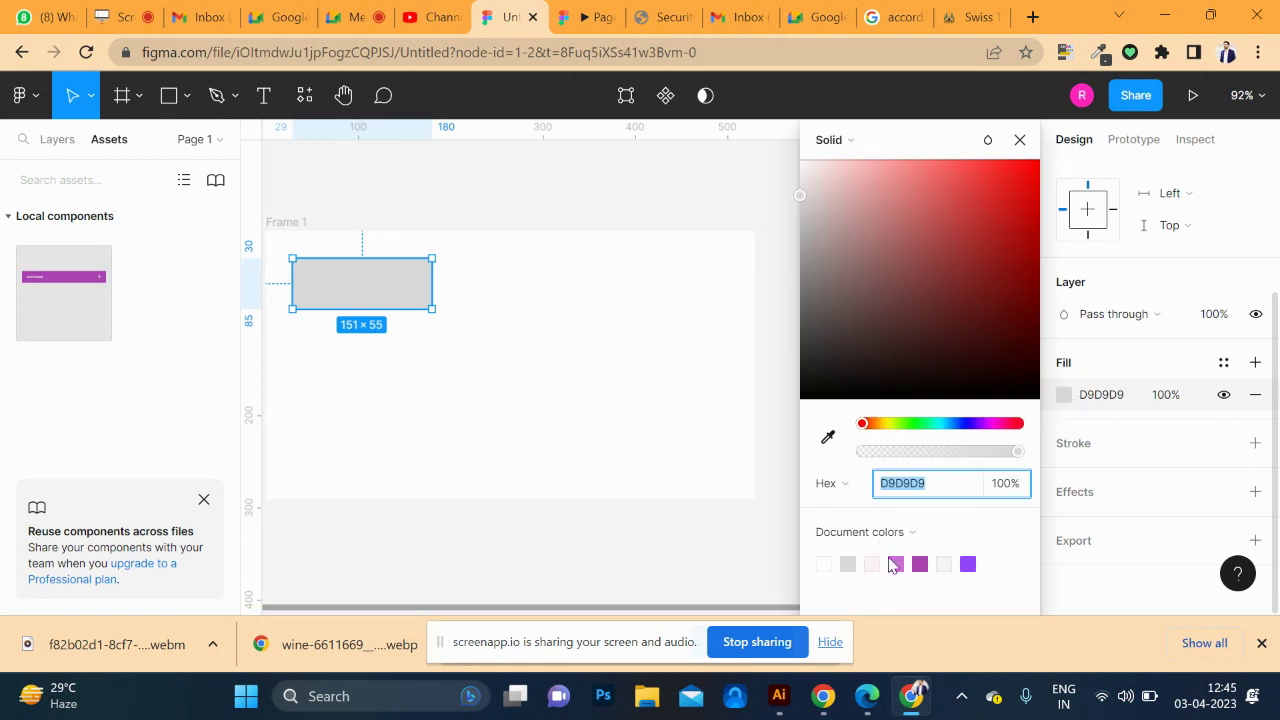
pyautogui.click(896, 563)
pyautogui.scroll(2, 255, 265)
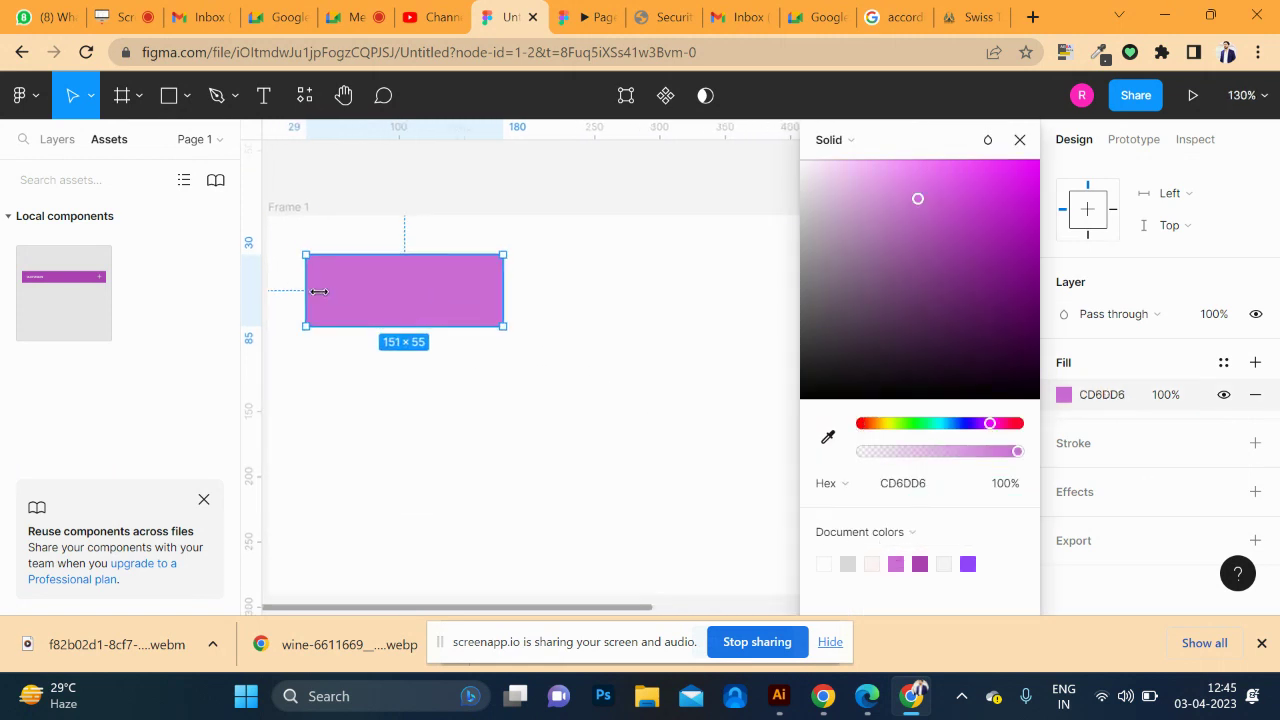
pyautogui.scroll(3, 330, 267)
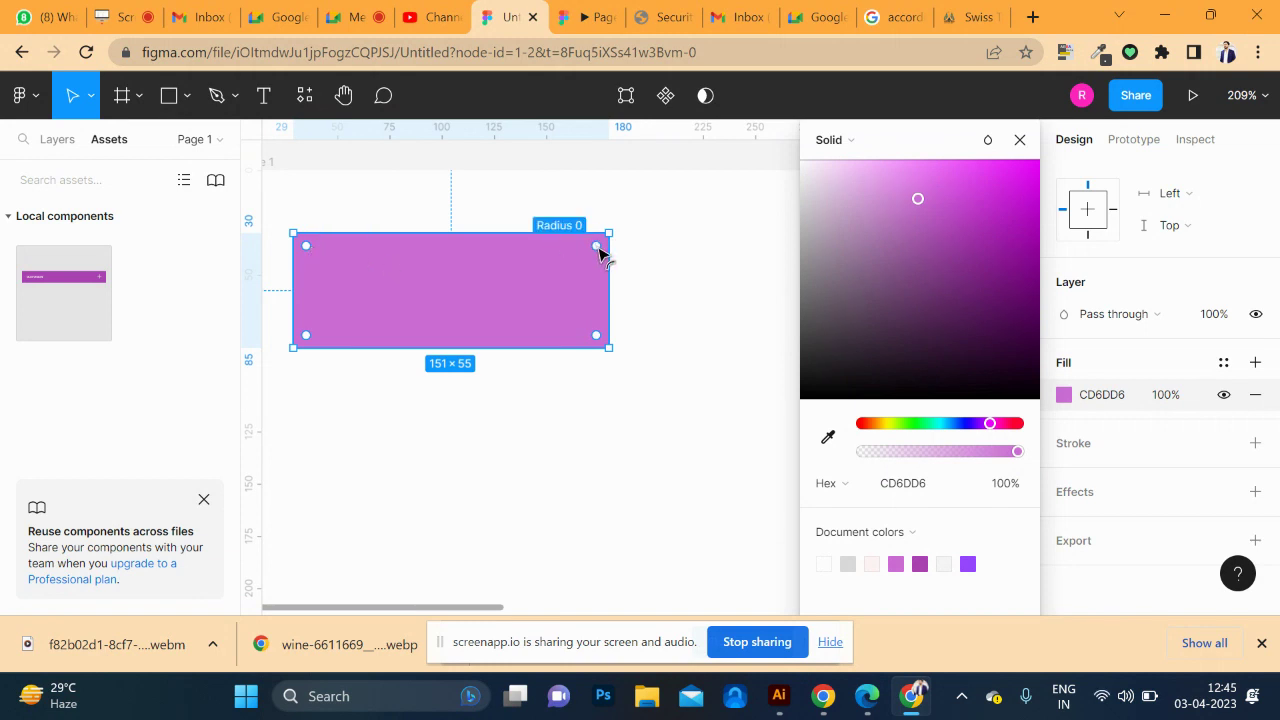
# - Round the rectangle's top-left and top-right corners to 27.5 to form a tab
pyautogui.moveTo(597, 247); pyautogui.dragTo(570, 271)
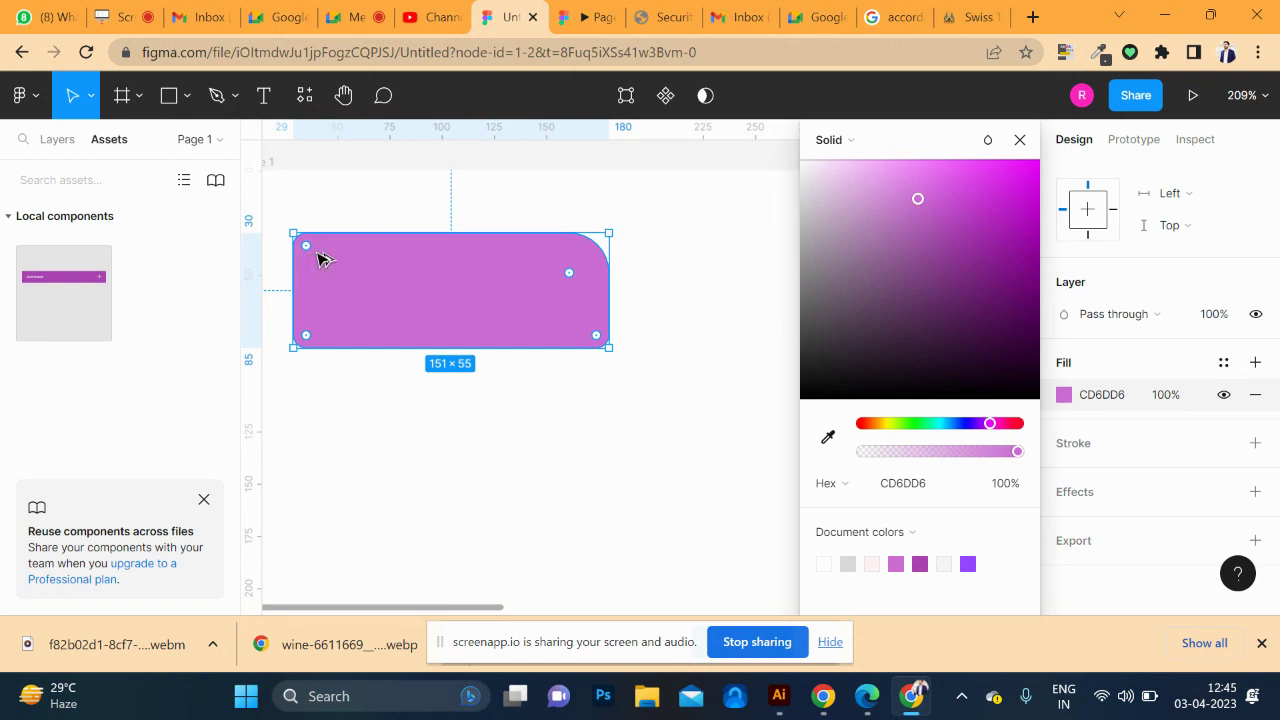
pyautogui.moveTo(306, 247); pyautogui.dragTo(352, 290)
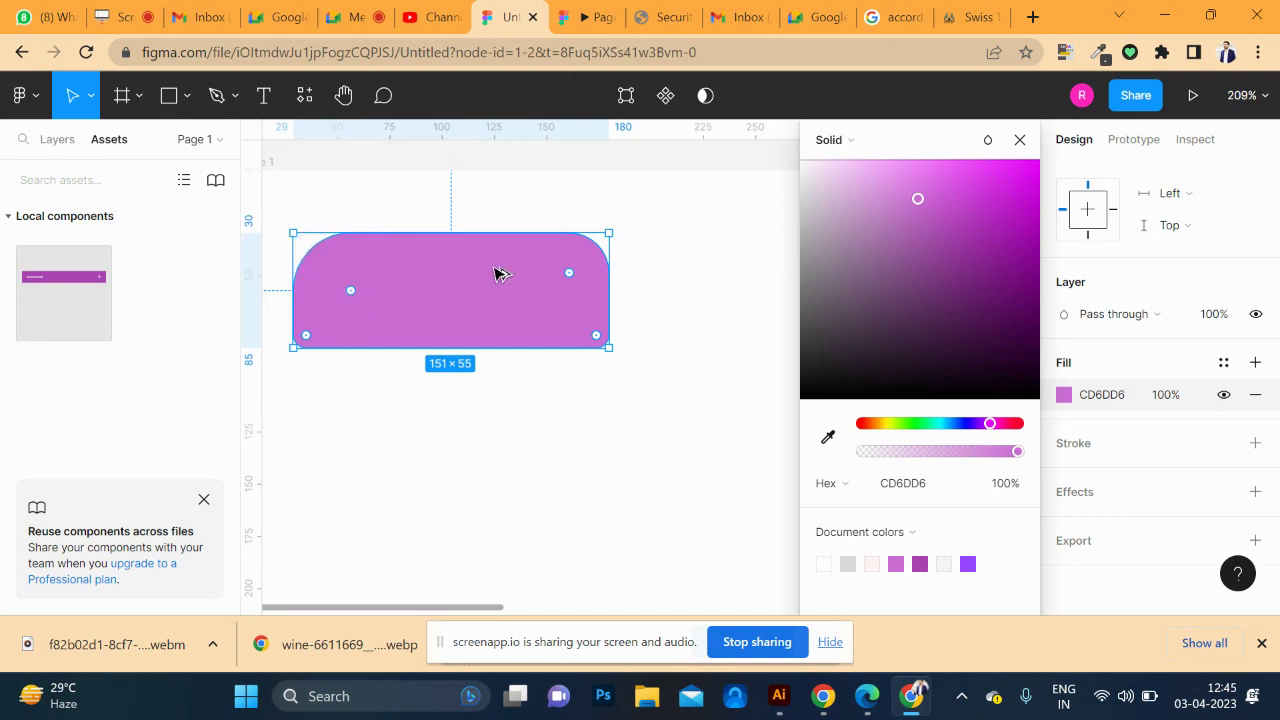
pyautogui.moveTo(569, 272); pyautogui.dragTo(551, 290)
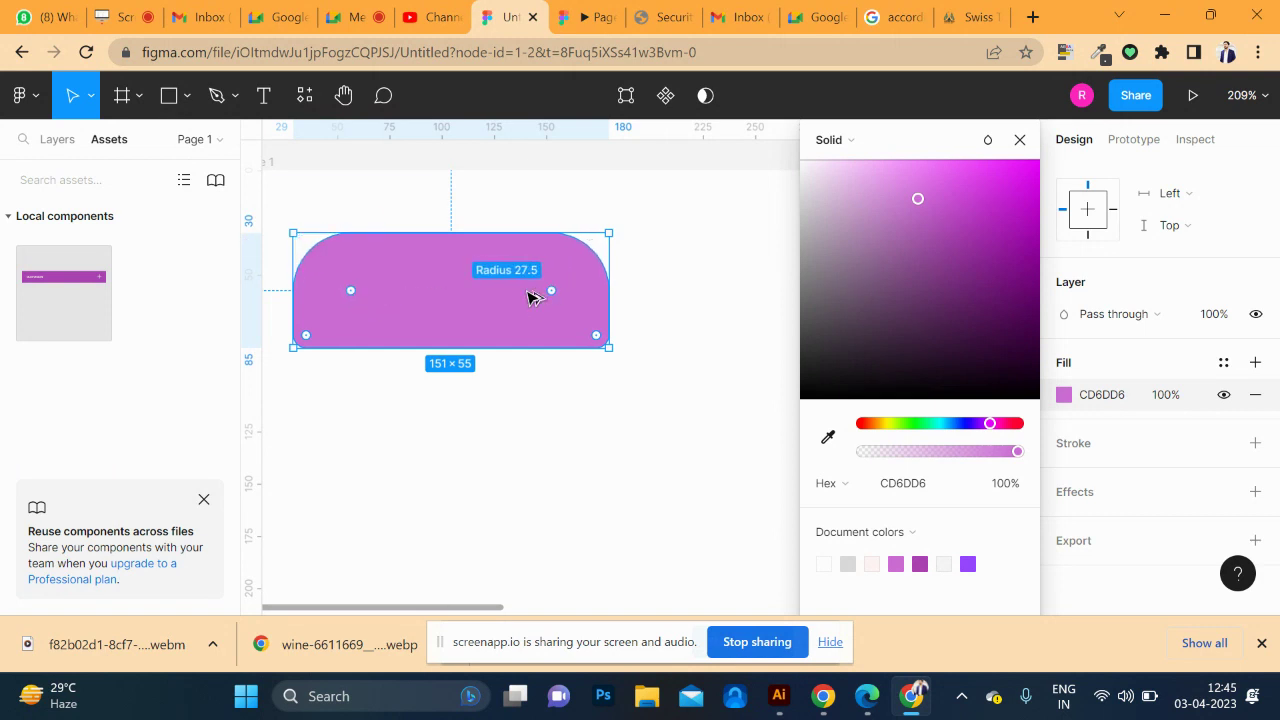
pyautogui.scroll(-3, 477, 380)
pyautogui.scroll(-3, 477, 380)
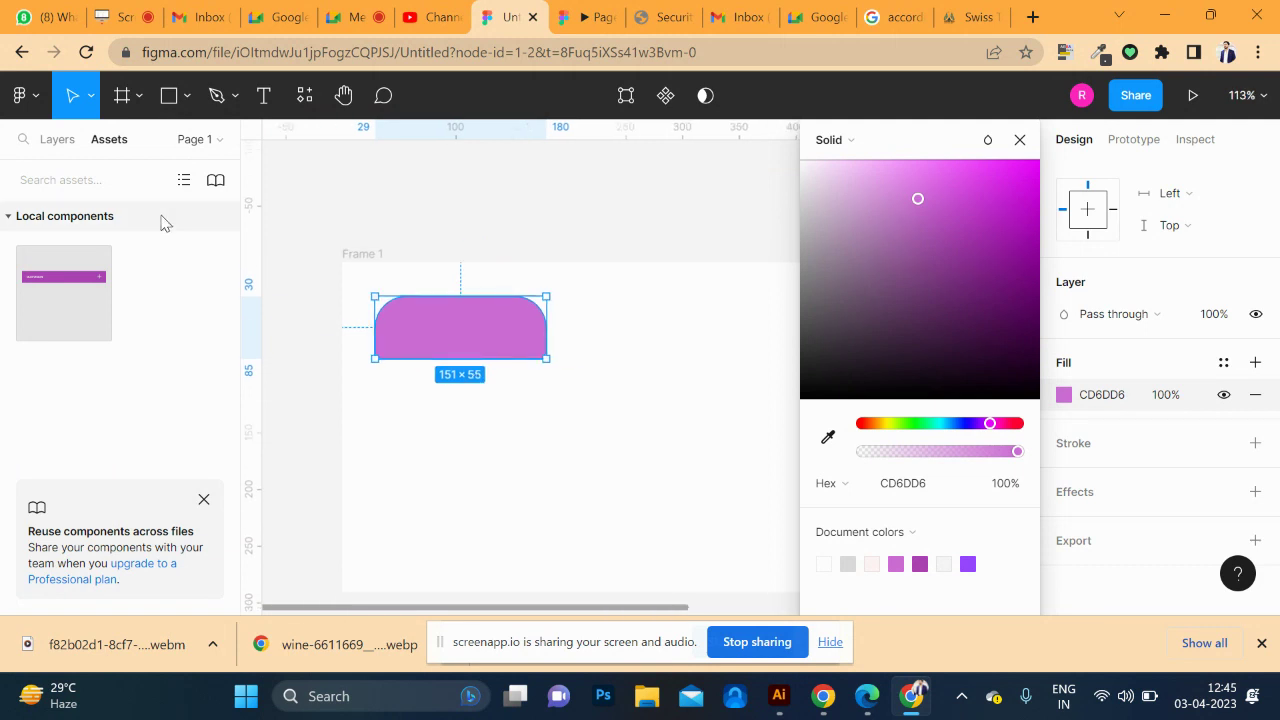
pyautogui.click(168, 95)
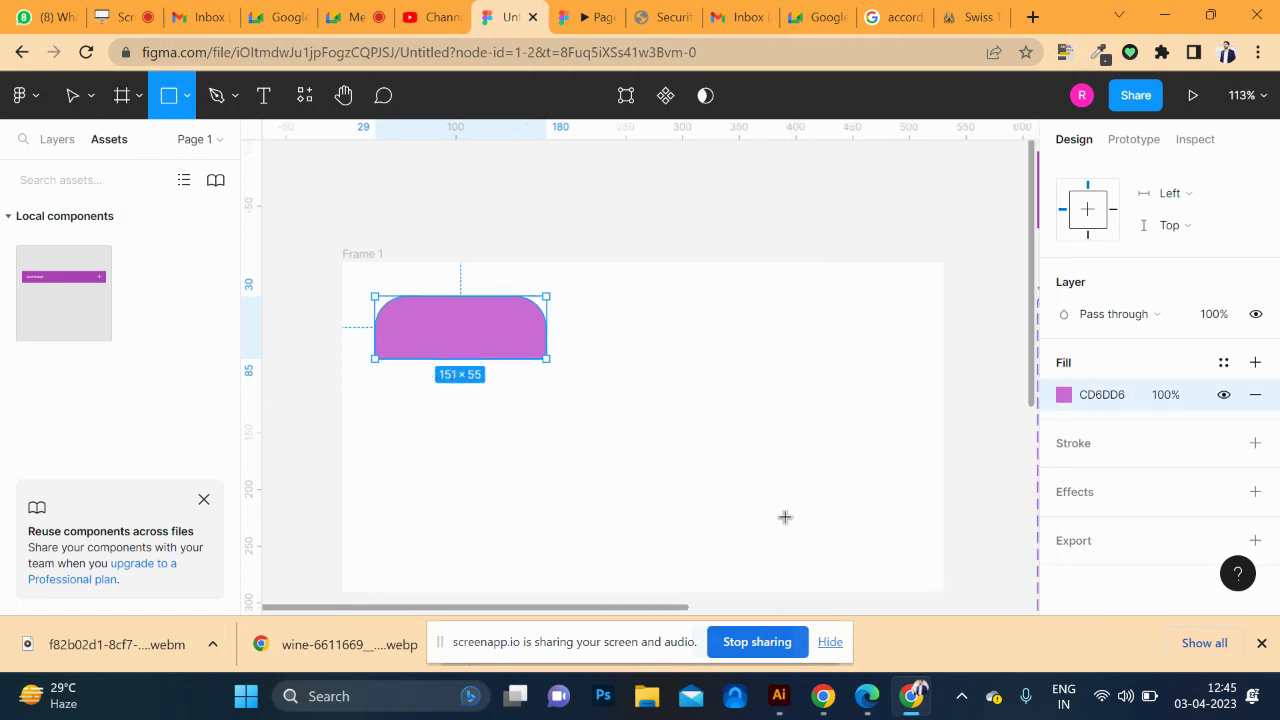
# - Draw a 445×171 grey panel below the purple tab and select the tab
pyautogui.moveTo(879, 551); pyautogui.dragTo(376, 357)
pyautogui.moveTo(627, 455)
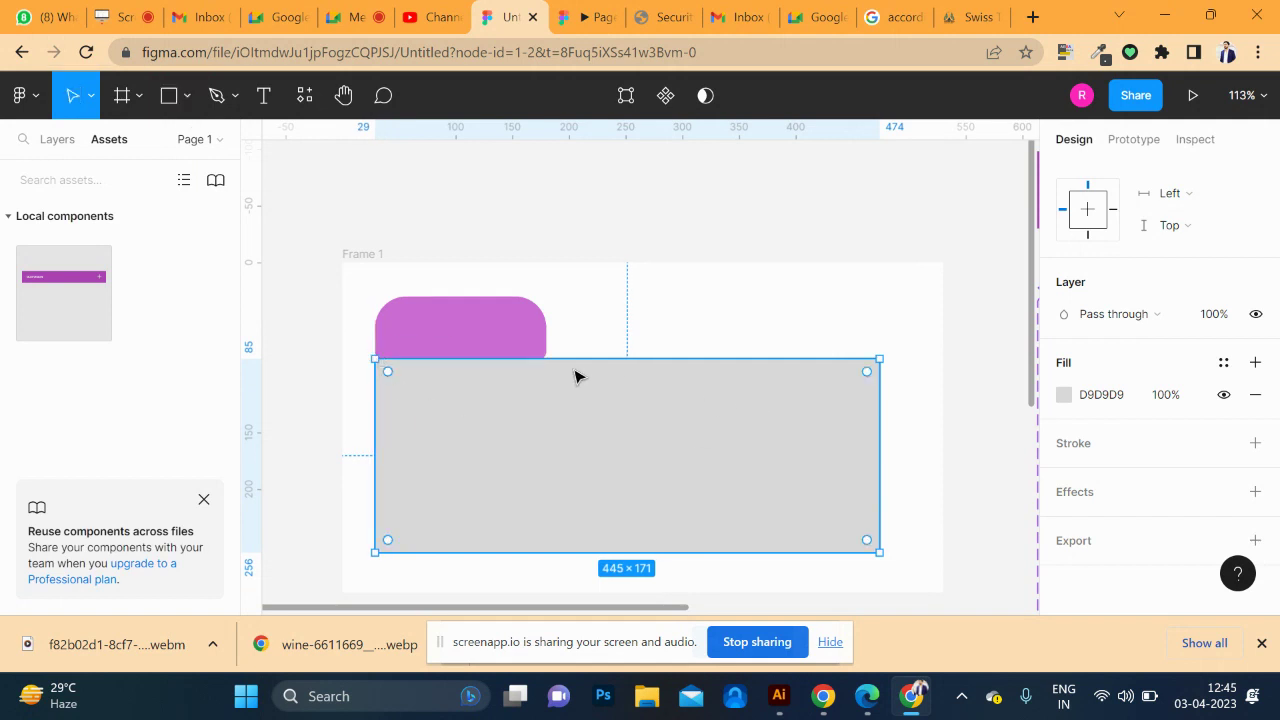
pyautogui.click(434, 331)
pyautogui.scroll(3, 491, 357)
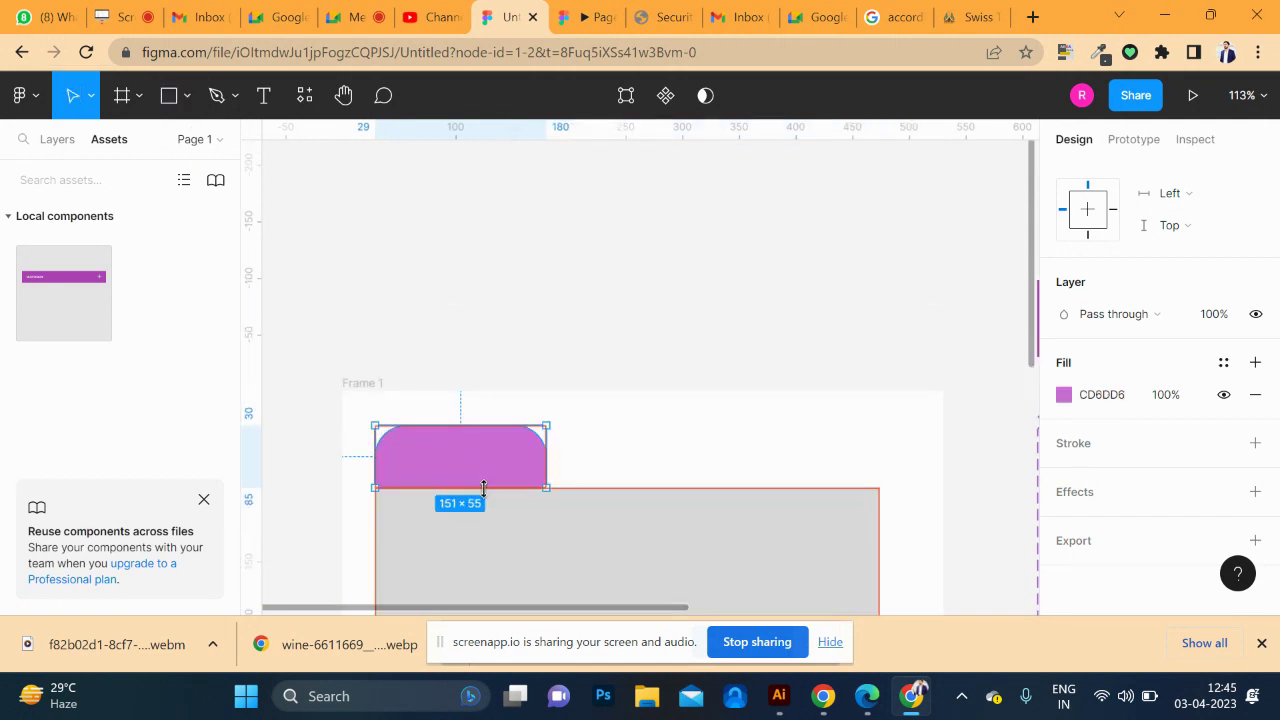
pyautogui.scroll(2, 490, 495)
pyautogui.scroll(-2, 505, 506)
pyautogui.keyDown('ctrl'); pyautogui.scroll(3, 514, 506); pyautogui.keyUp('ctrl')
pyautogui.keyDown('ctrl'); pyautogui.scroll(2, 497, 426); pyautogui.keyUp('ctrl')
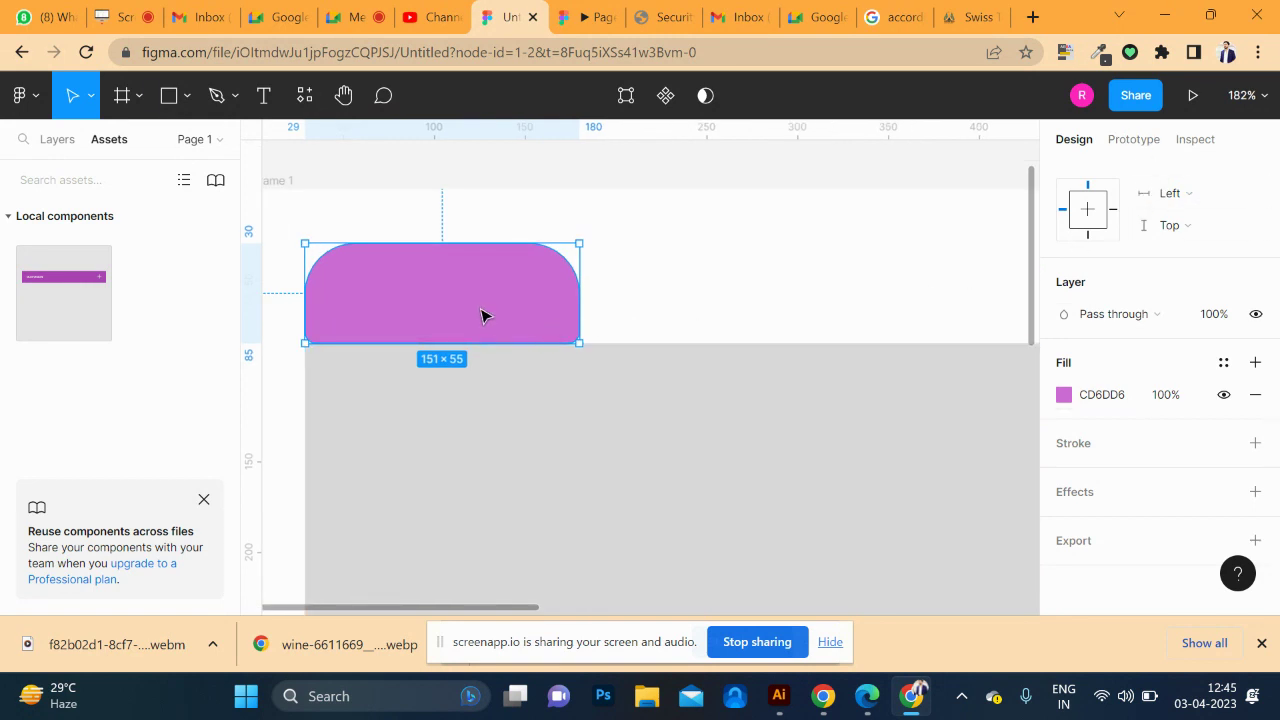
pyautogui.scroll(1, 1150, 360)
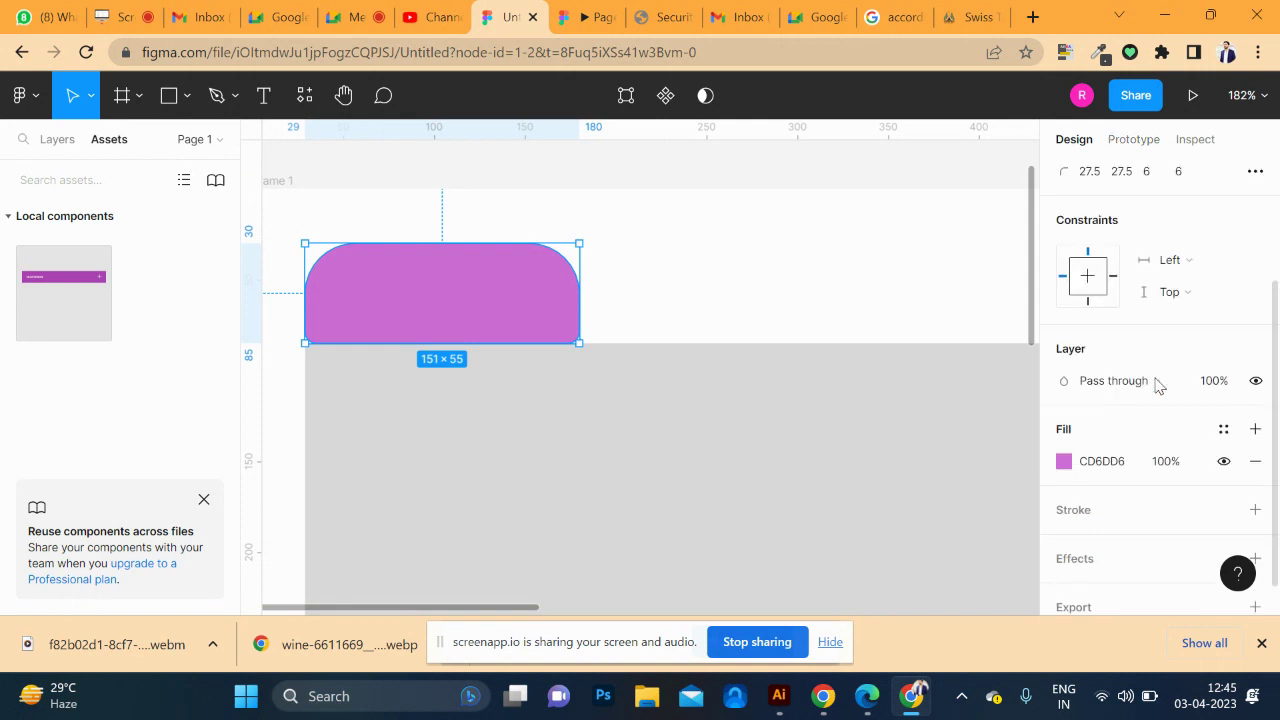
pyautogui.scroll(2, 1160, 366)
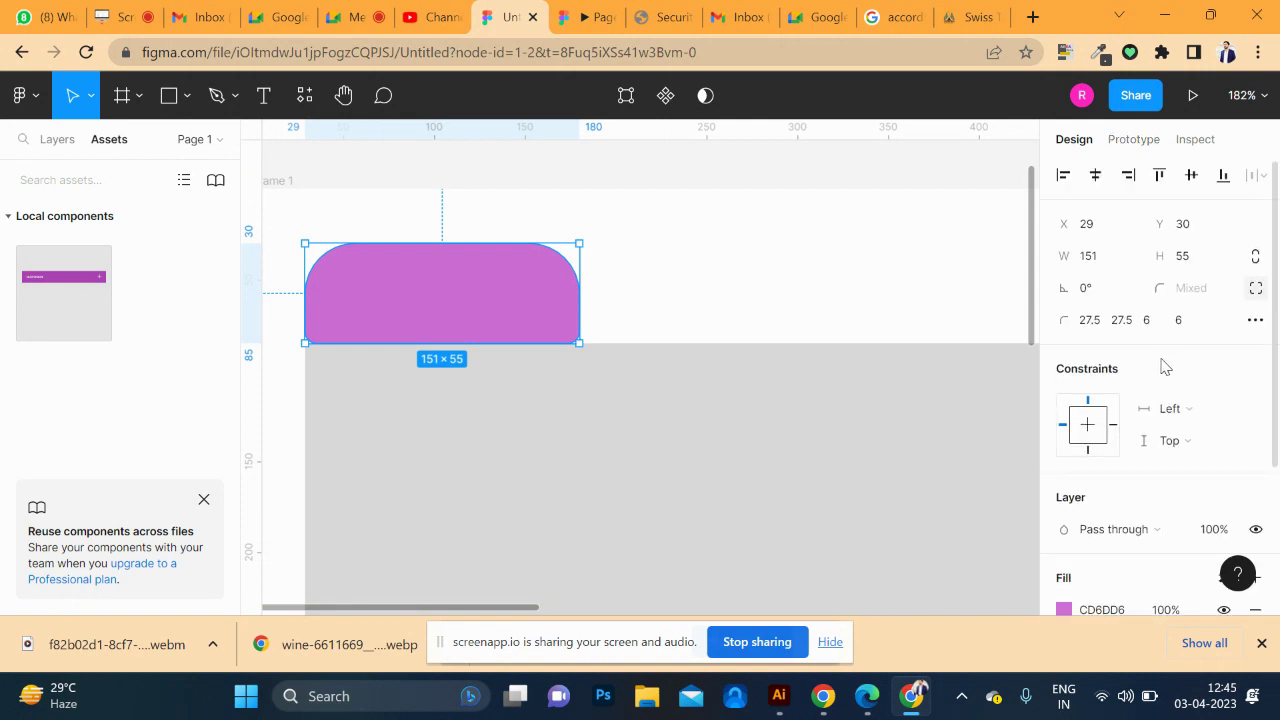
# - Try corner smoothing on the tab, leaving it at 0%, and show individual corner radii
pyautogui.click(1255, 322)
pyautogui.moveTo(905, 378); pyautogui.dragTo(805, 380)
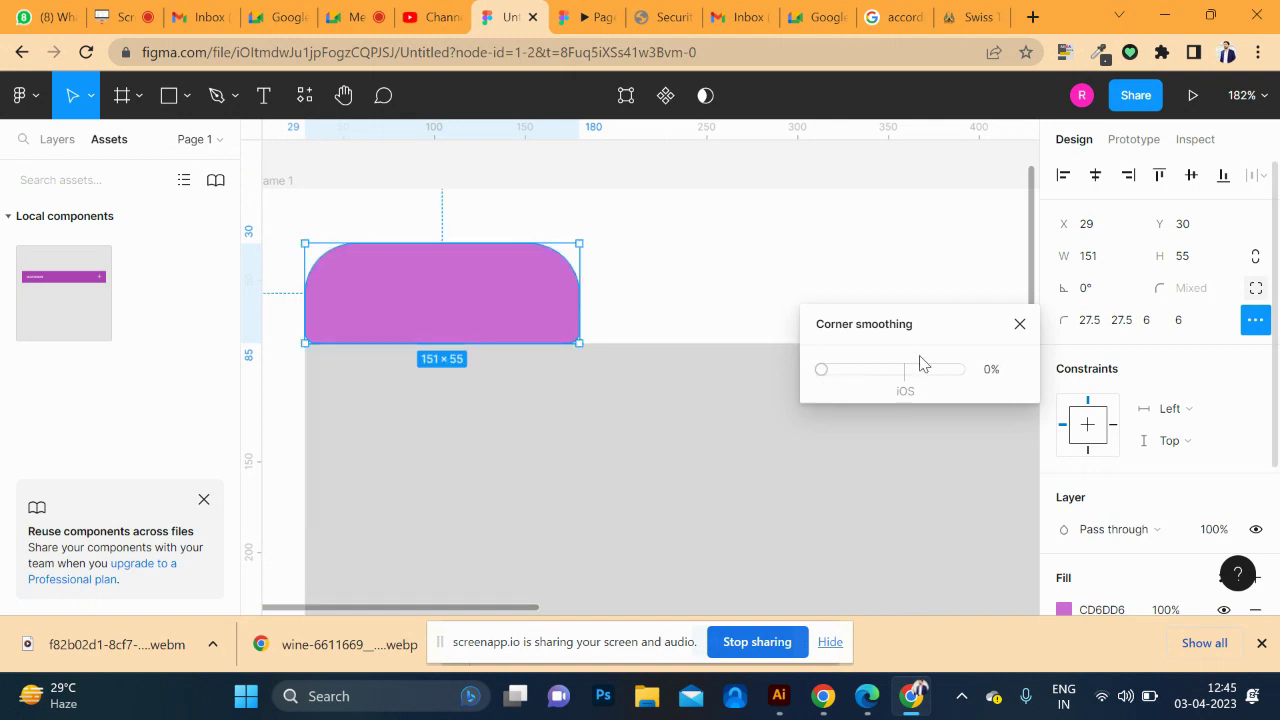
pyautogui.click(1207, 330)
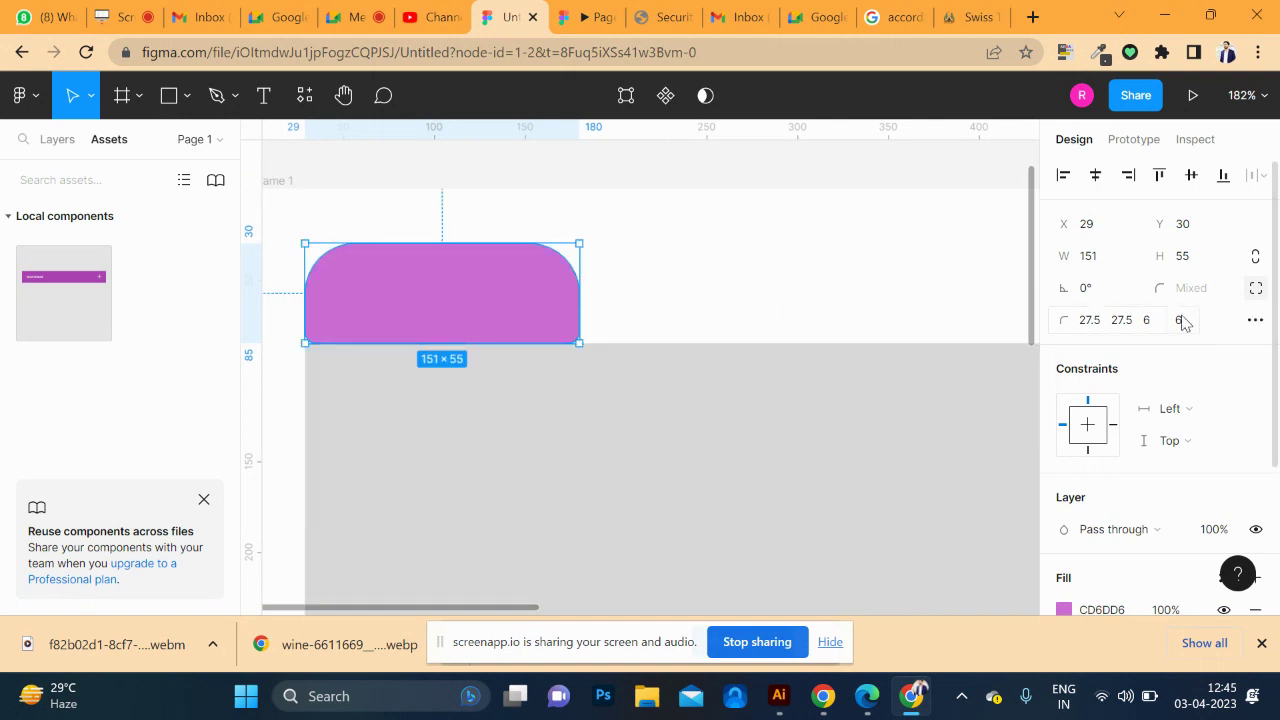
pyautogui.click(1254, 289)
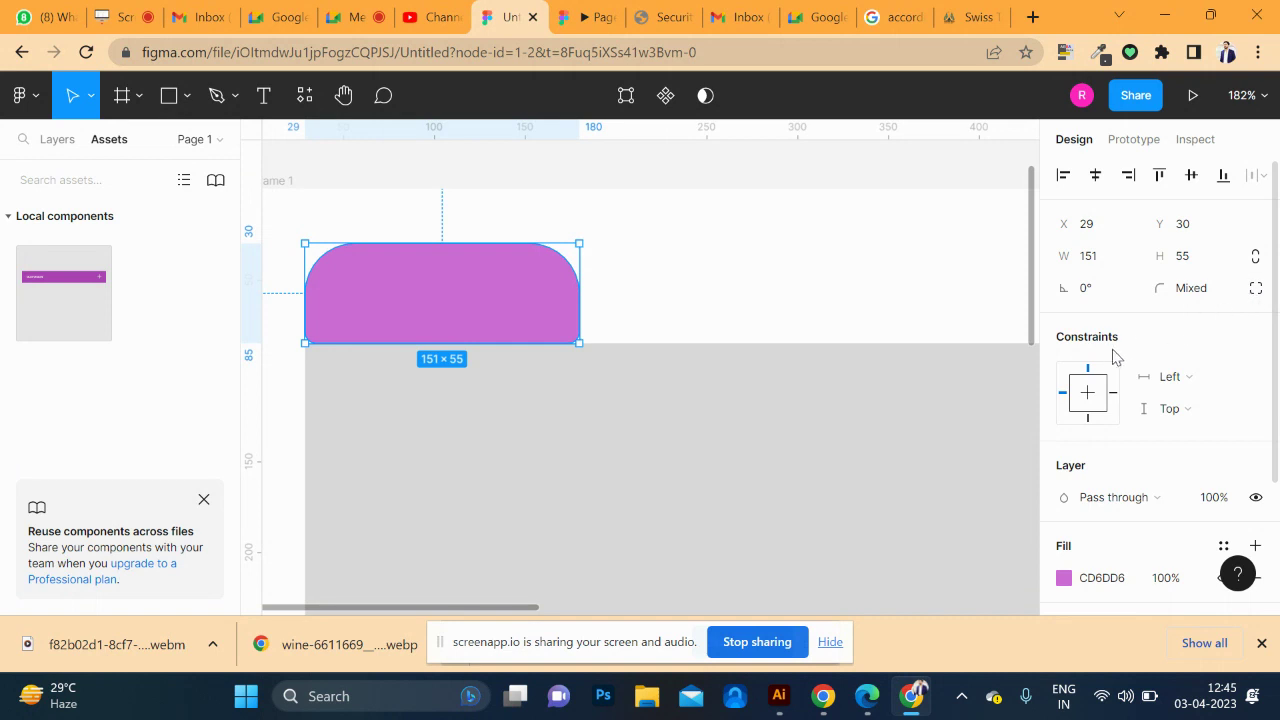
pyautogui.click(1254, 289)
# - Set the tab's corner radii to 27.5, 27.5, 0, 0 and seat it on the grey panel
pyautogui.click(1098, 322)
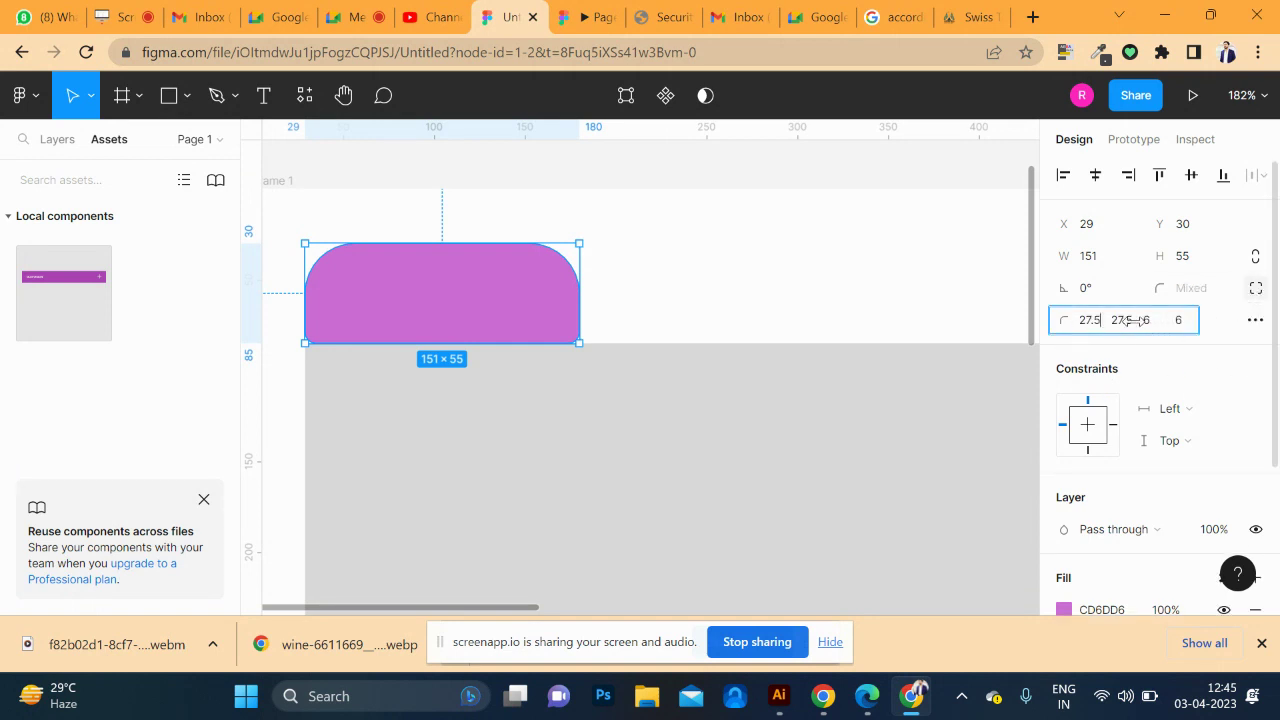
pyautogui.click(1146, 322)
pyautogui.press('Tab')
pyautogui.write('0')
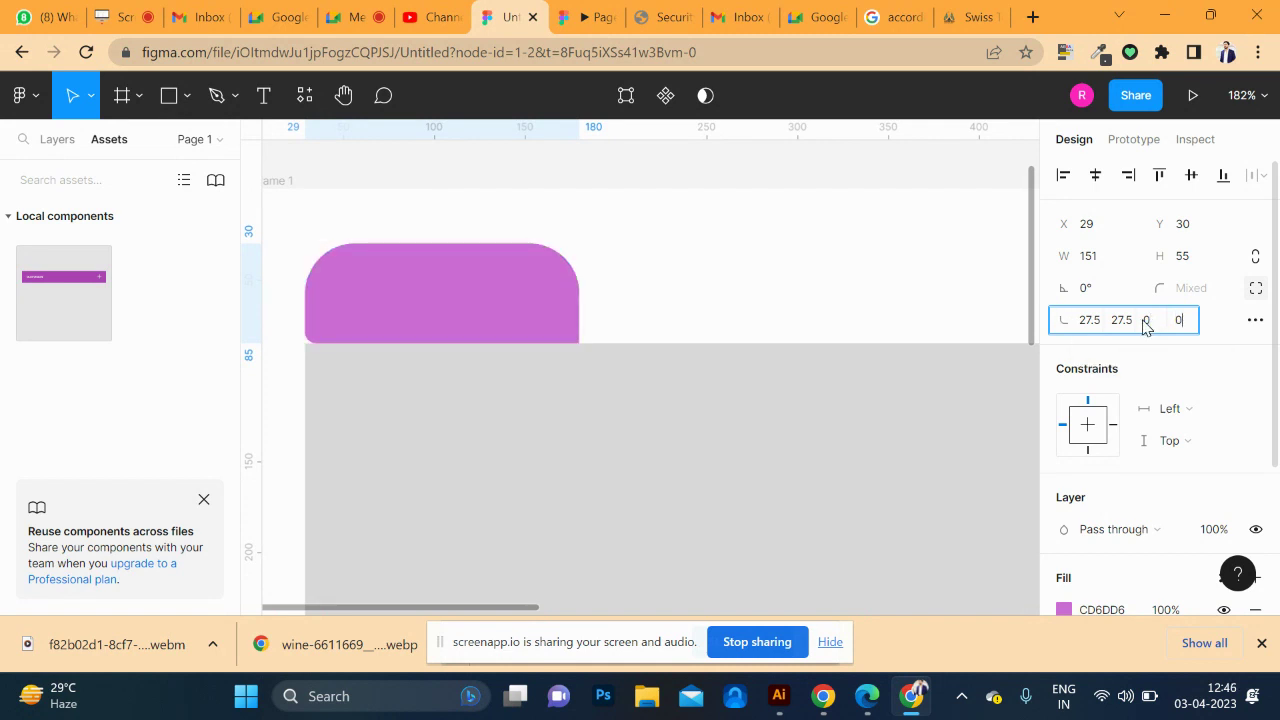
pyautogui.press('Return')
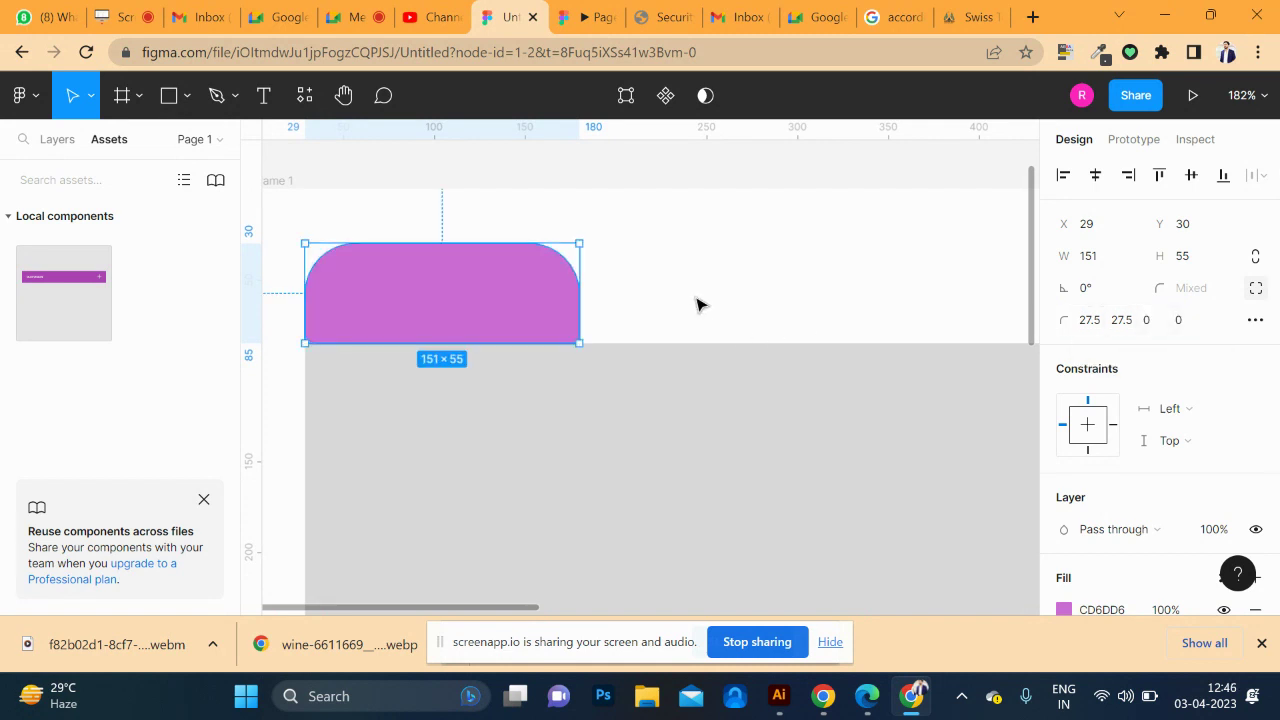
pyautogui.click(697, 303)
pyautogui.click(447, 301)
pyautogui.moveTo(447, 301); pyautogui.dragTo(453, 303)
# - Recolour the tab's fill from purple to dark green 1E8729
pyautogui.scroll(-3, 714, 329)
pyautogui.scroll(-2, 737, 334)
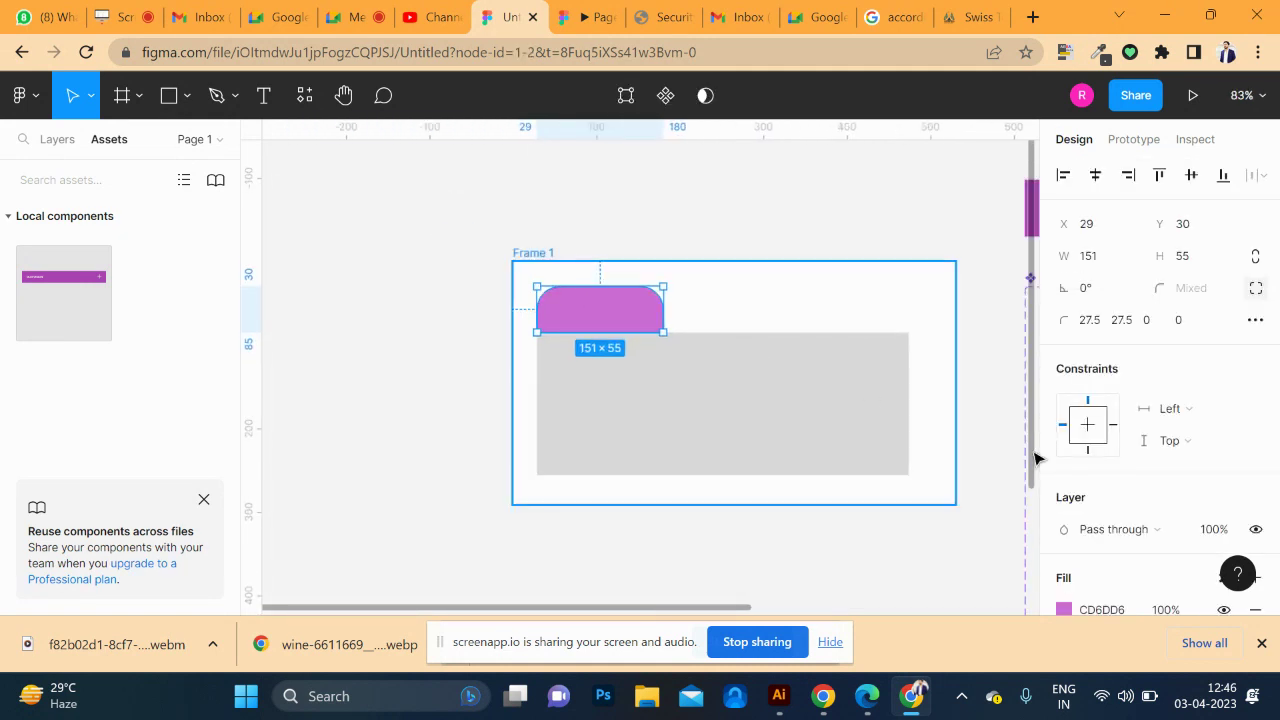
pyautogui.click(1064, 610)
pyautogui.click(917, 423)
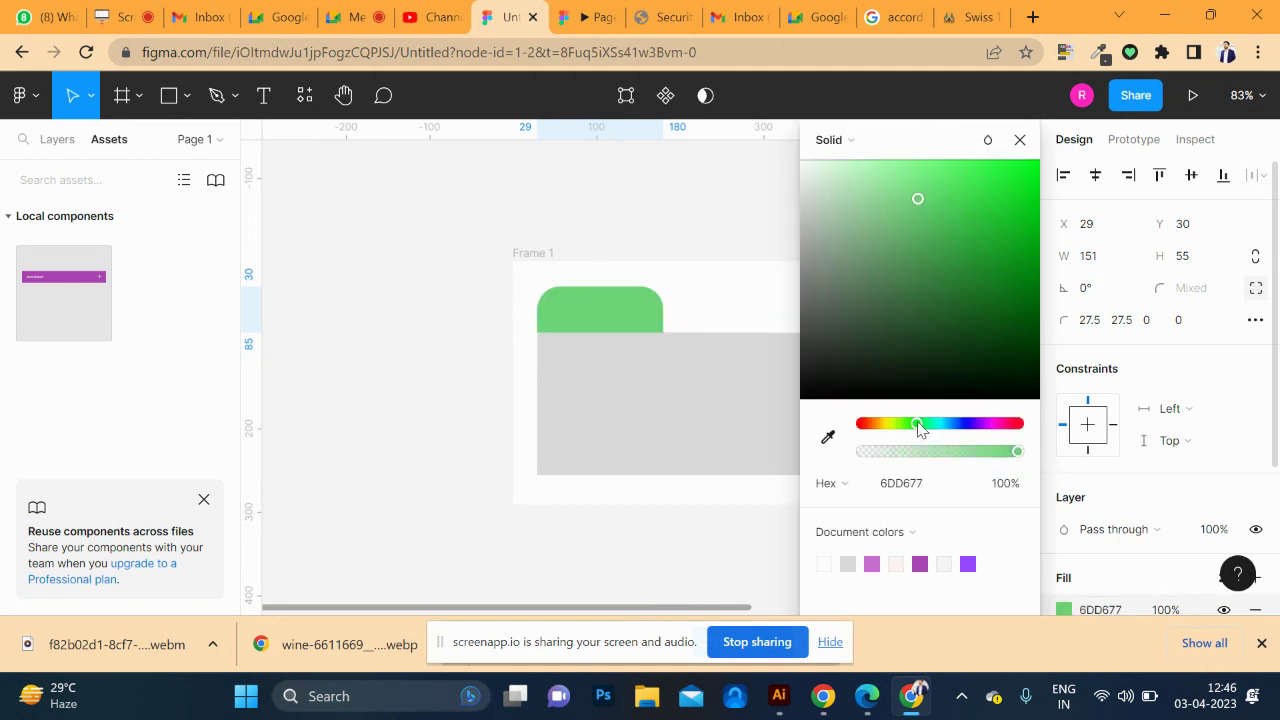
pyautogui.moveTo(977, 336); pyautogui.dragTo(981, 260)
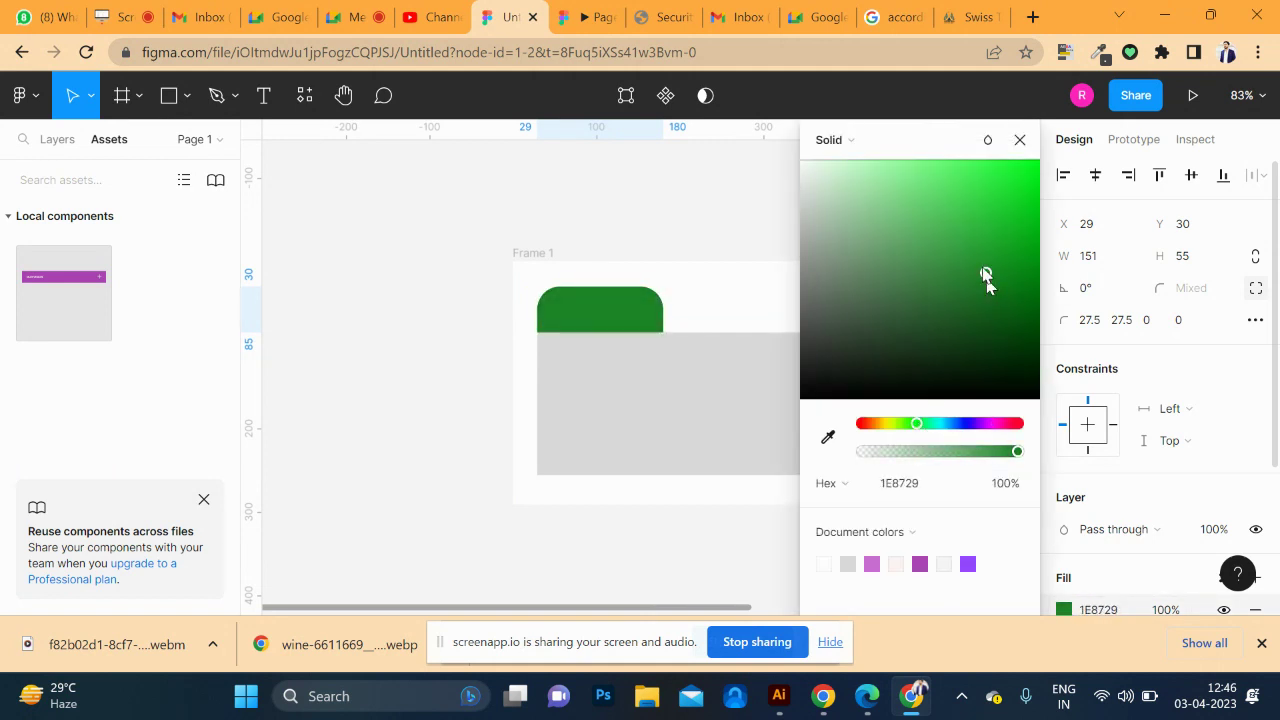
pyautogui.click(531, 249)
pyautogui.scroll(3, 594, 326)
pyautogui.scroll(3, 594, 326)
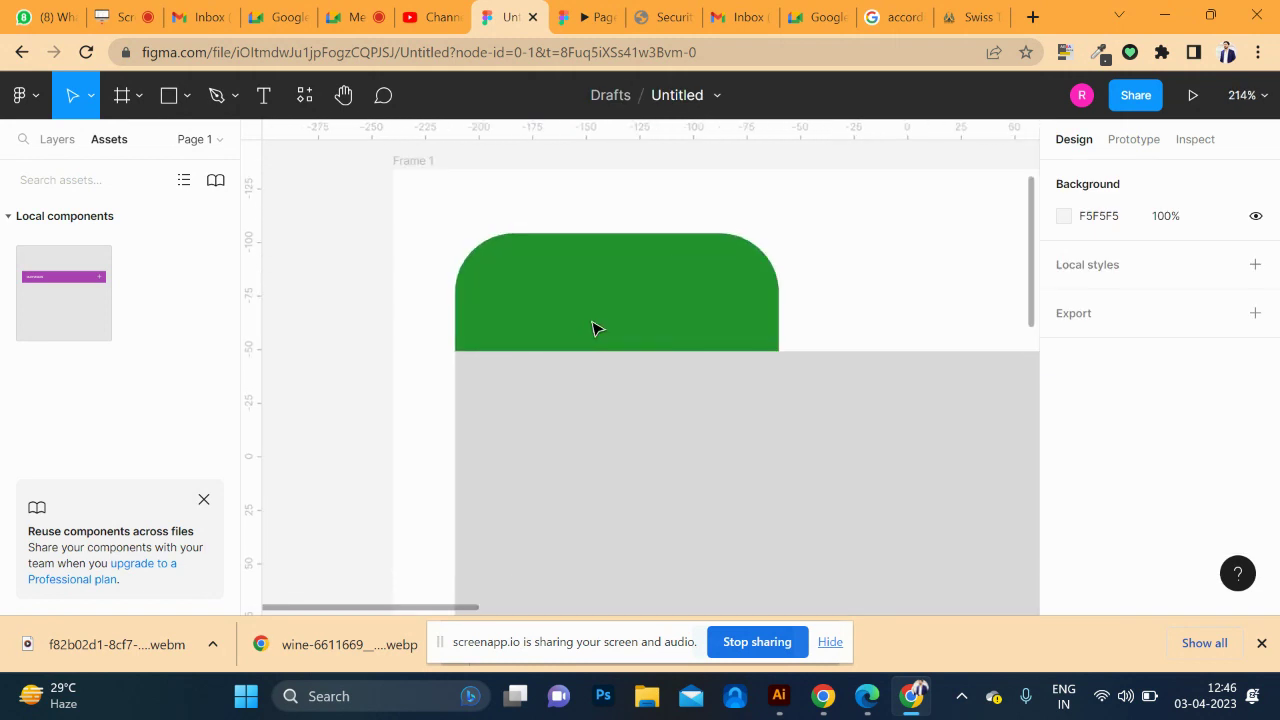
# - Add a regular-weight 'MODULE 1' label on the green tab
pyautogui.click(260, 96)
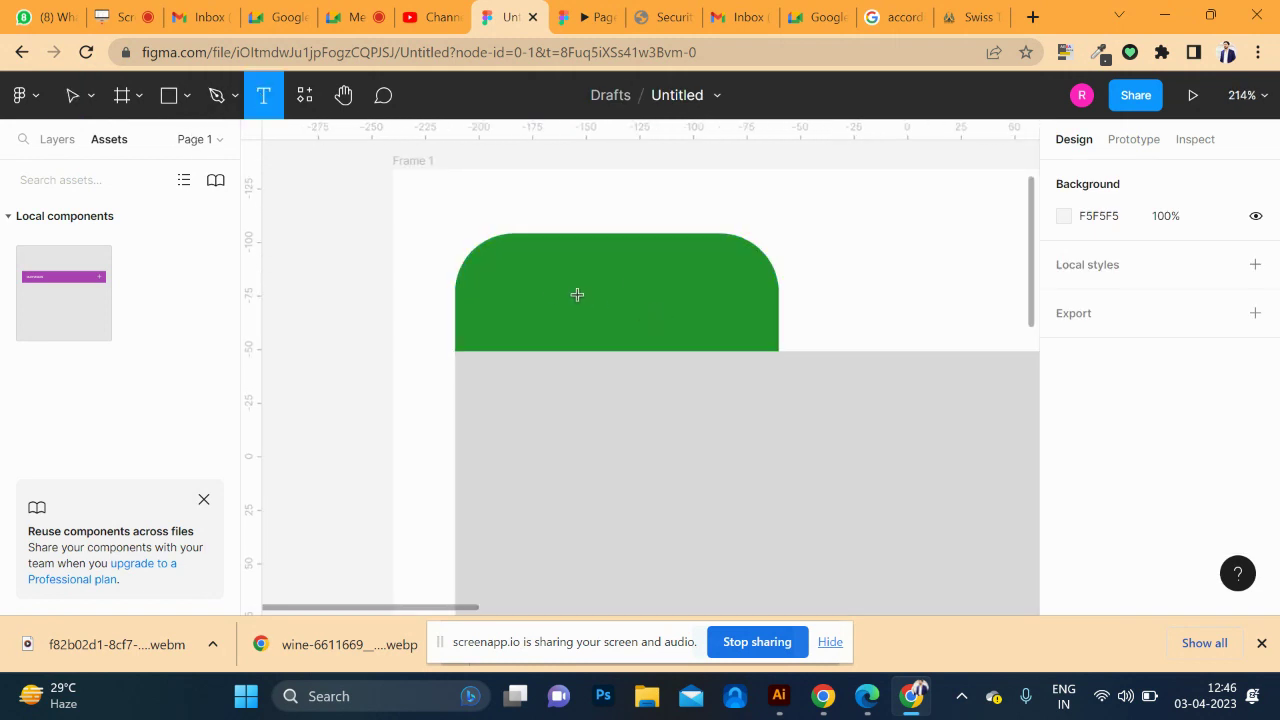
pyautogui.click(547, 305)
pyautogui.press('capslock')
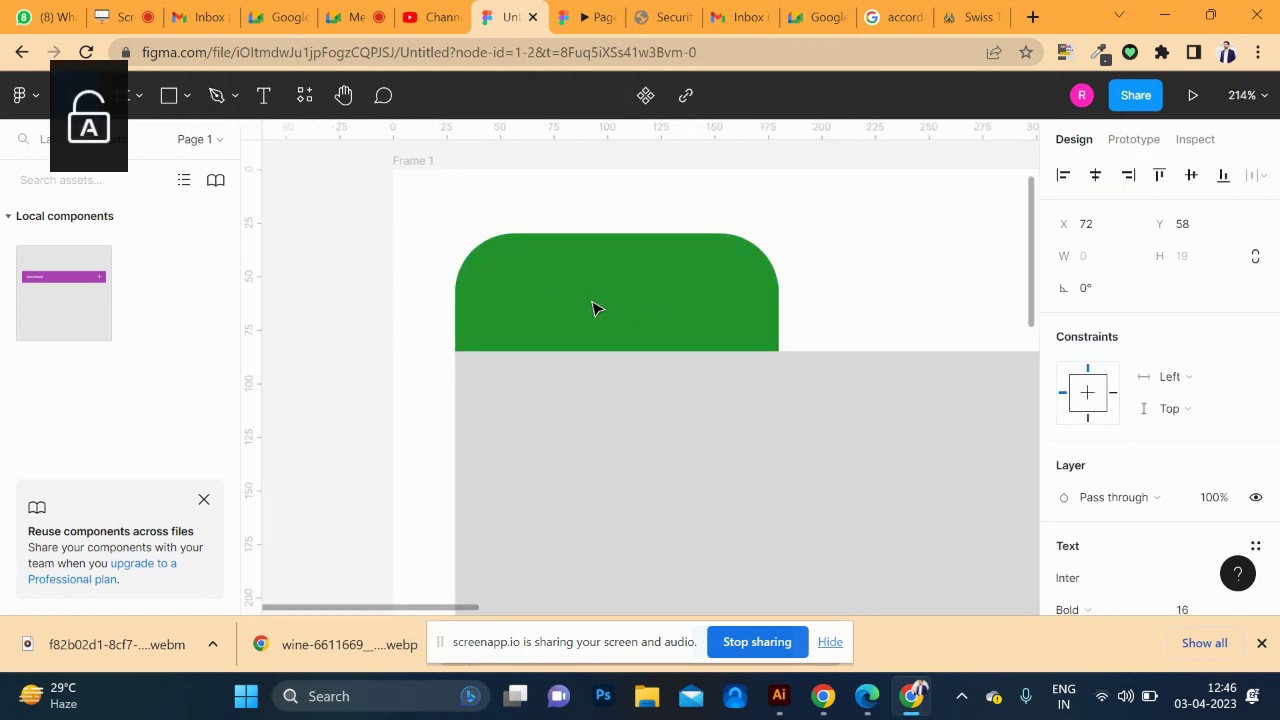
pyautogui.write('MO')
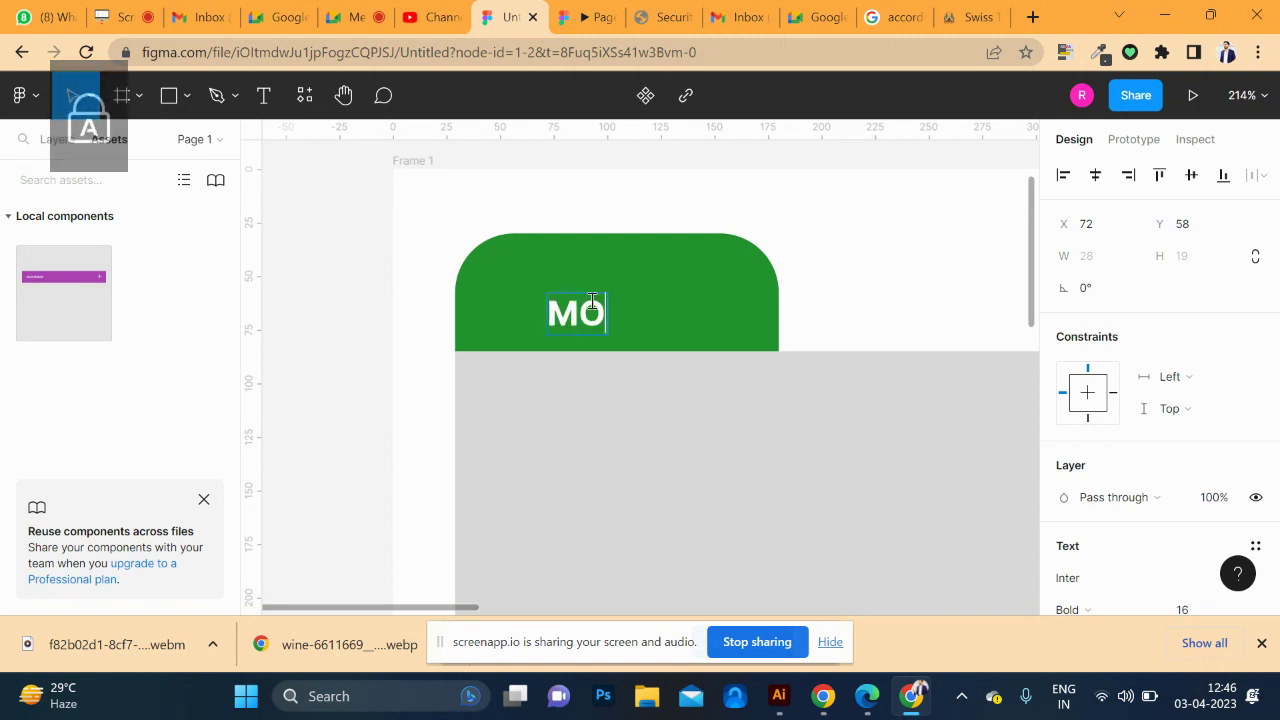
pyautogui.write('DULE 1')
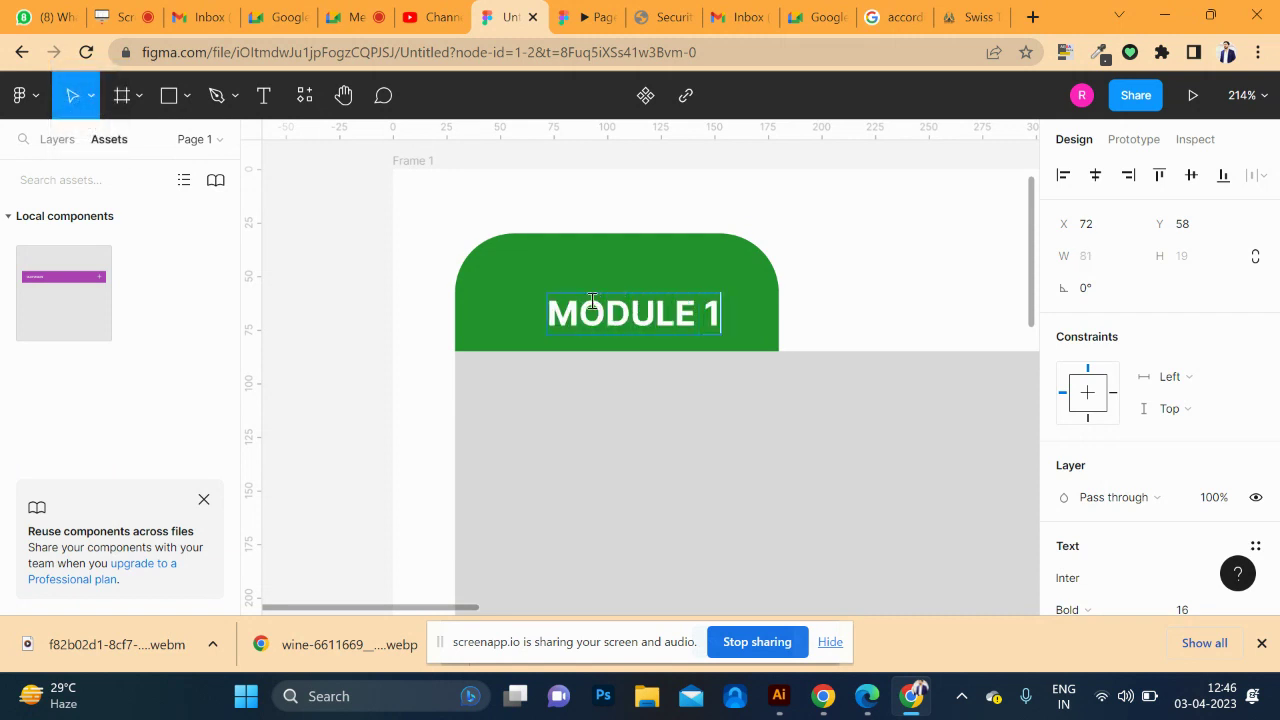
pyautogui.scroll(1, 590, 290)
pyautogui.hotkey('ctrl', 'a')
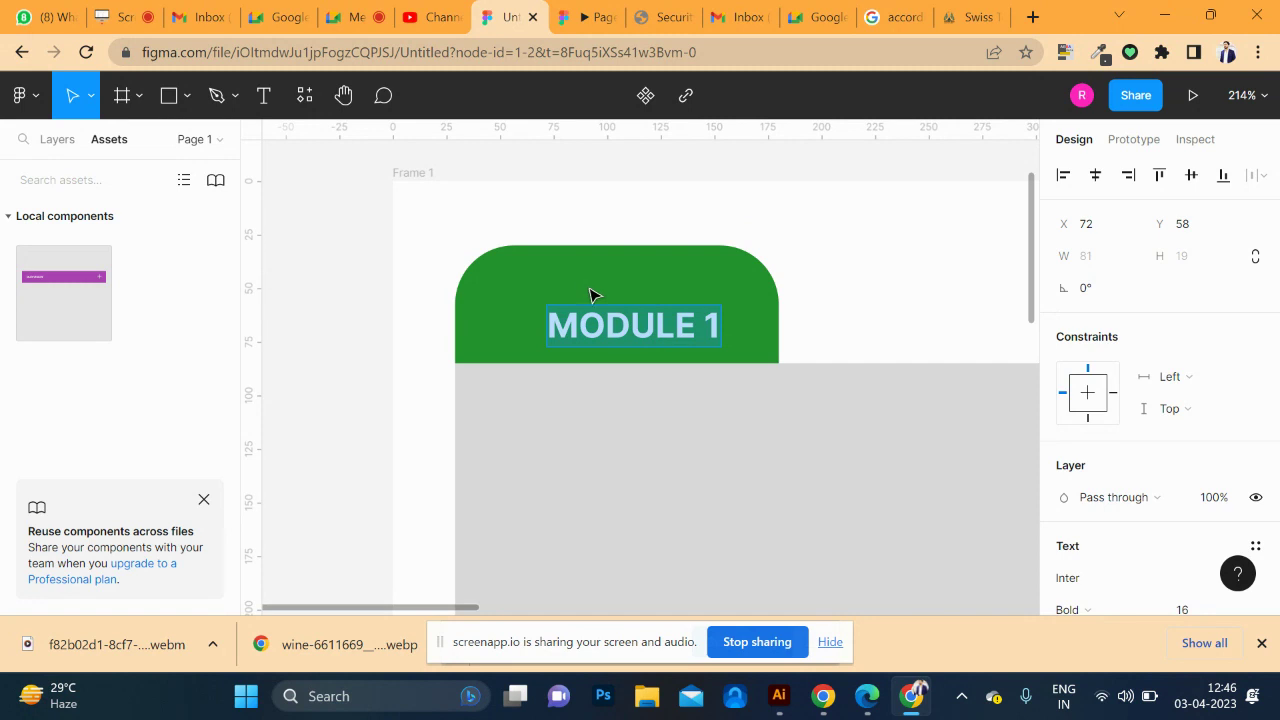
pyautogui.hotkey('ctrl', 'b')
pyautogui.press('Escape')
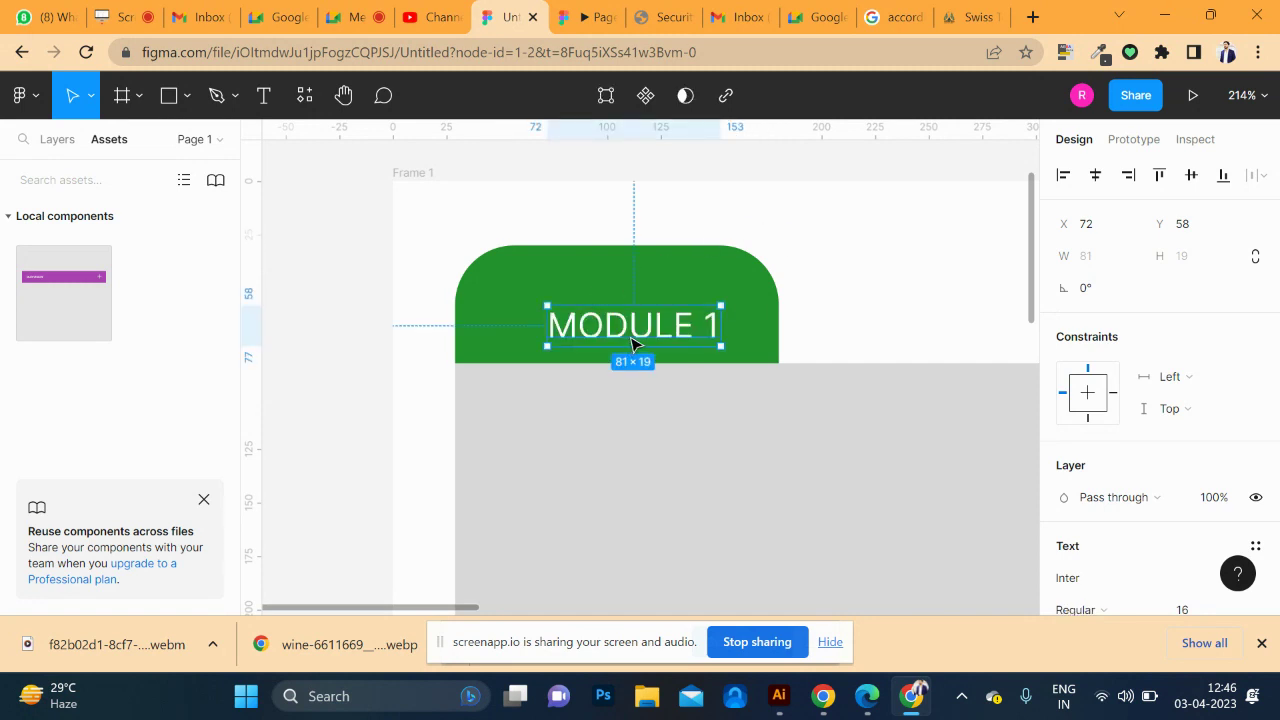
# - Position the MODULE 1 label on the tab, undoing an accidental duplicate of the tab
pyautogui.moveTo(632, 344); pyautogui.dragTo(602, 328)
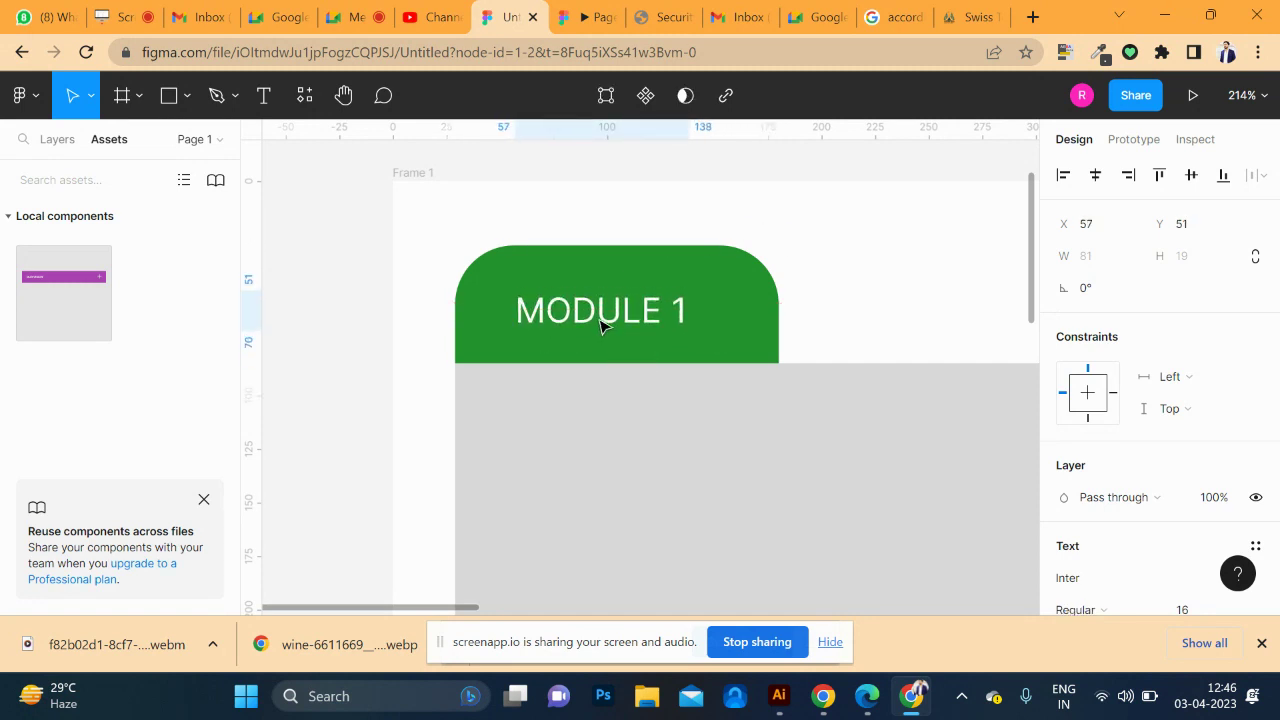
pyautogui.keyDown('shift'); pyautogui.click(728, 348); pyautogui.keyUp('shift')
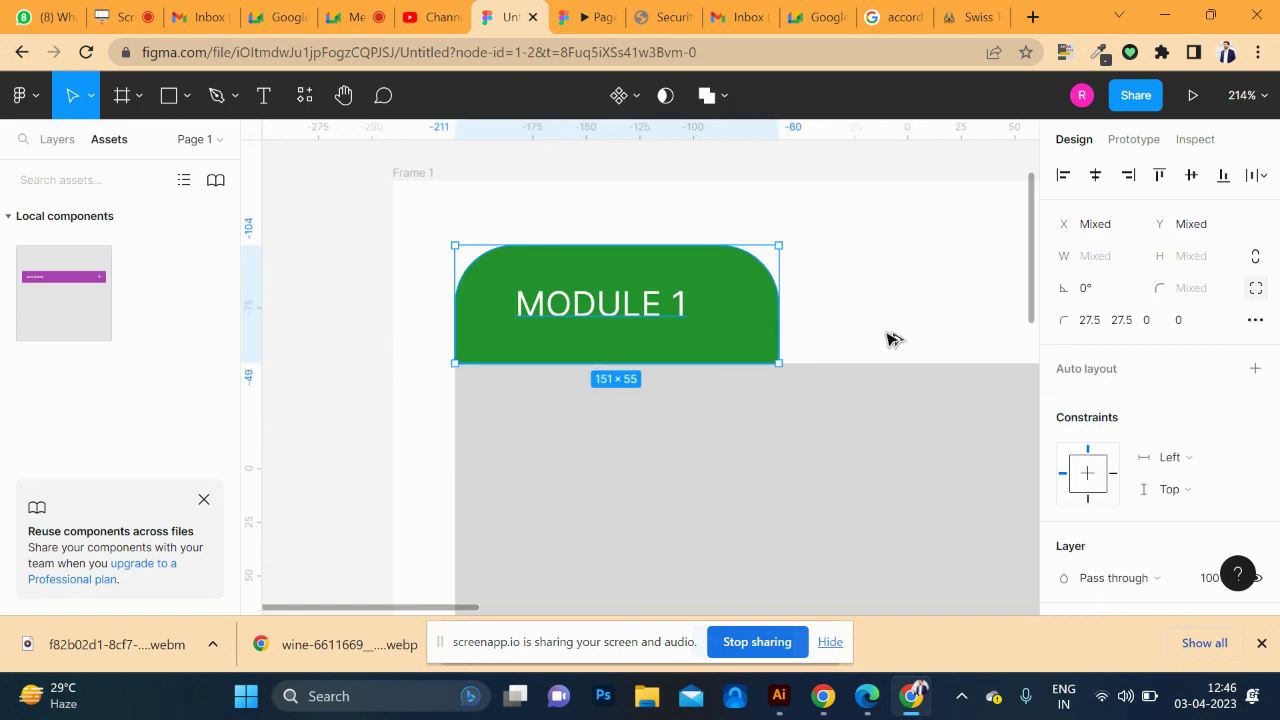
pyautogui.moveTo(893, 340); pyautogui.dragTo(957, 340)
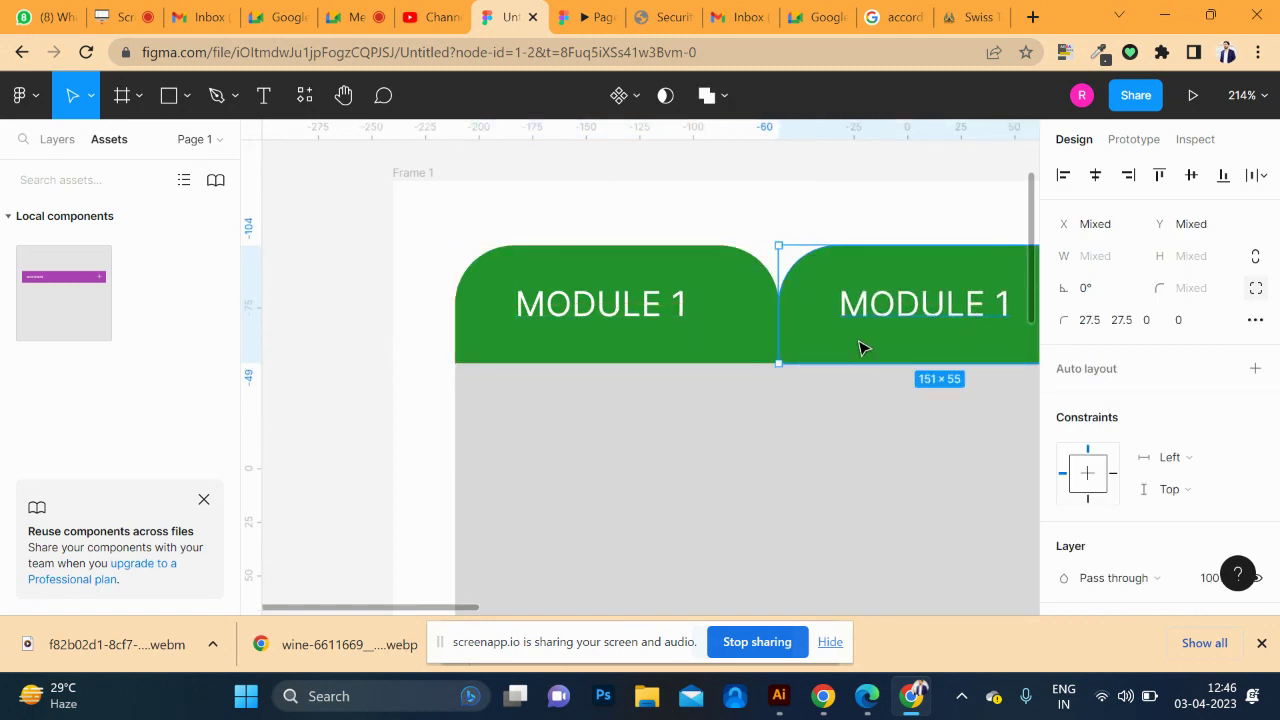
pyautogui.hotkey('ctrl', 'z')
pyautogui.doubleClick(617, 312)
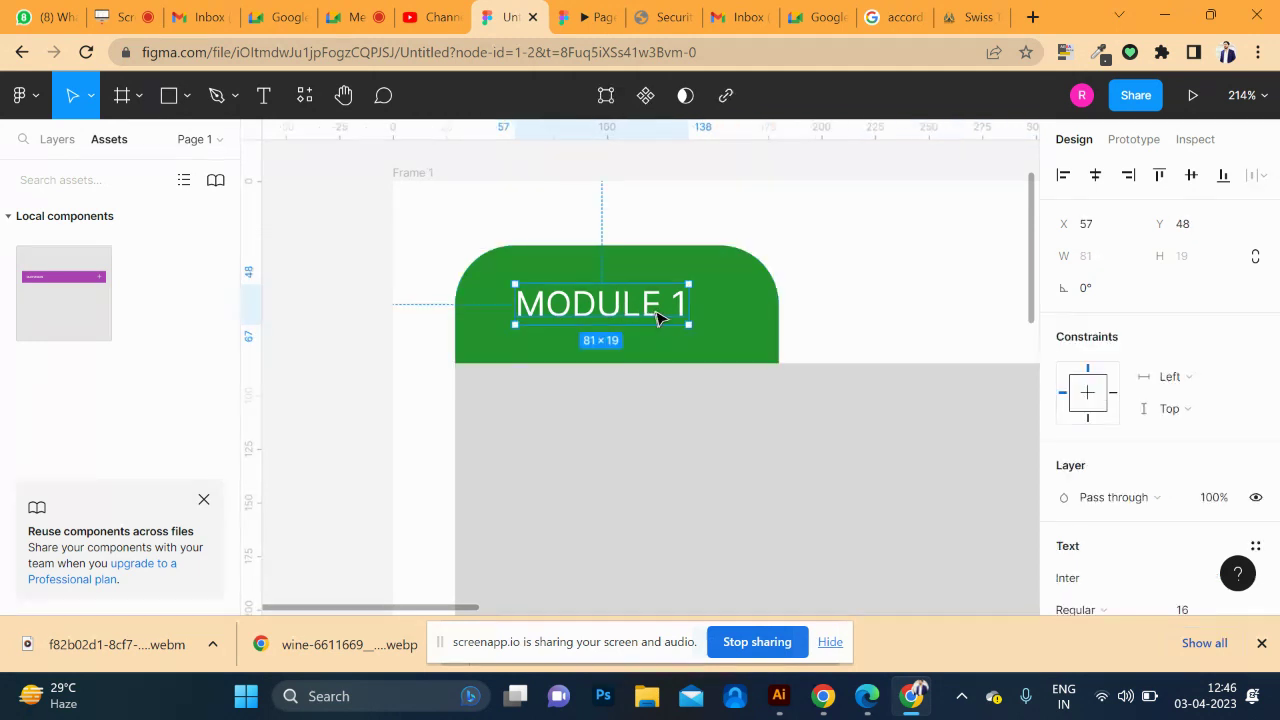
pyautogui.moveTo(657, 318); pyautogui.dragTo(666, 318)
pyautogui.keyDown('shift'); pyautogui.click(766, 323); pyautogui.keyUp('shift')
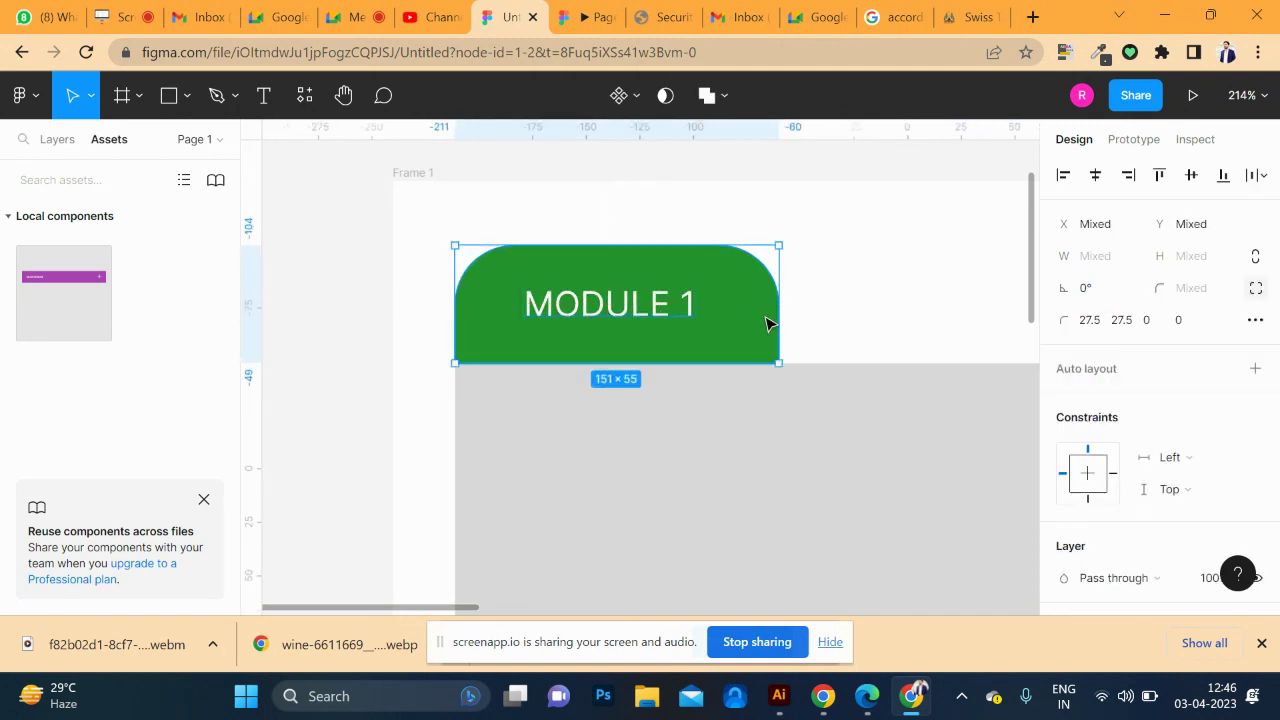
pyautogui.scroll(-3, 766, 323)
pyautogui.scroll(-4, 700, 260)
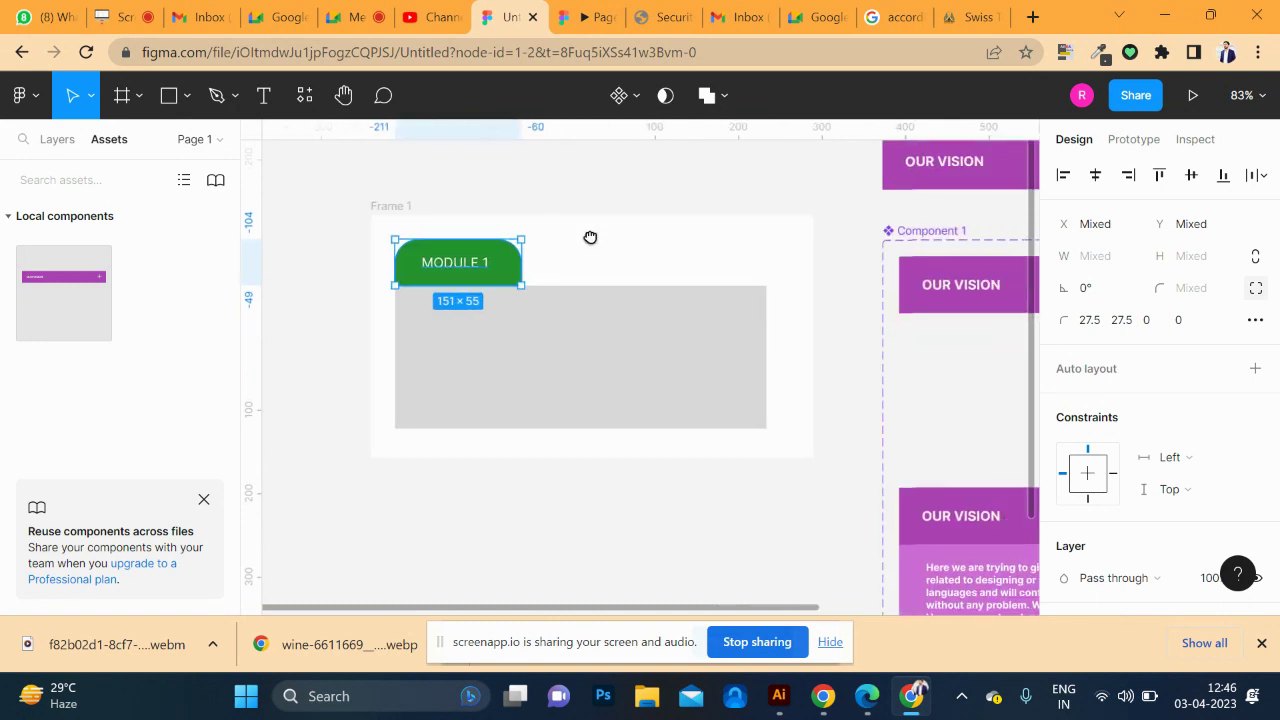
pyautogui.click(558, 335)
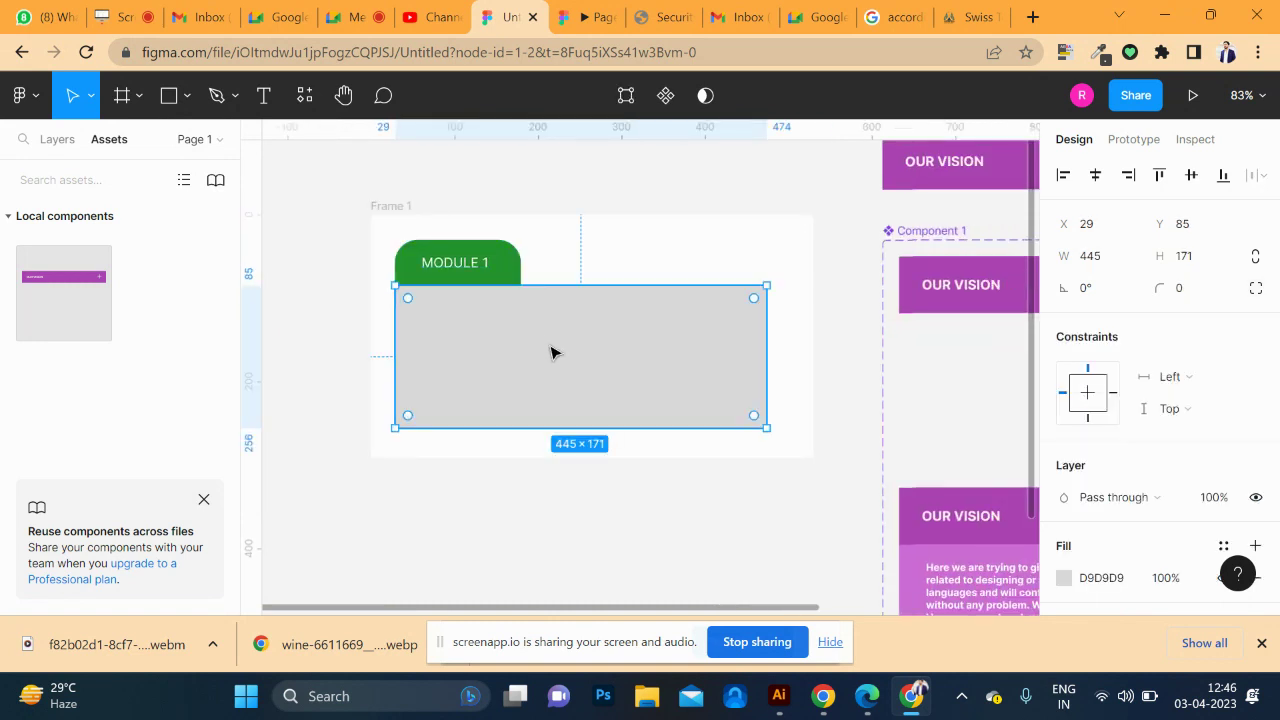
pyautogui.click(300, 210)
# - Draw an empty text box across the grey panel, then bring up the Nature Nest Swiss Tent page
pyautogui.click(264, 95)
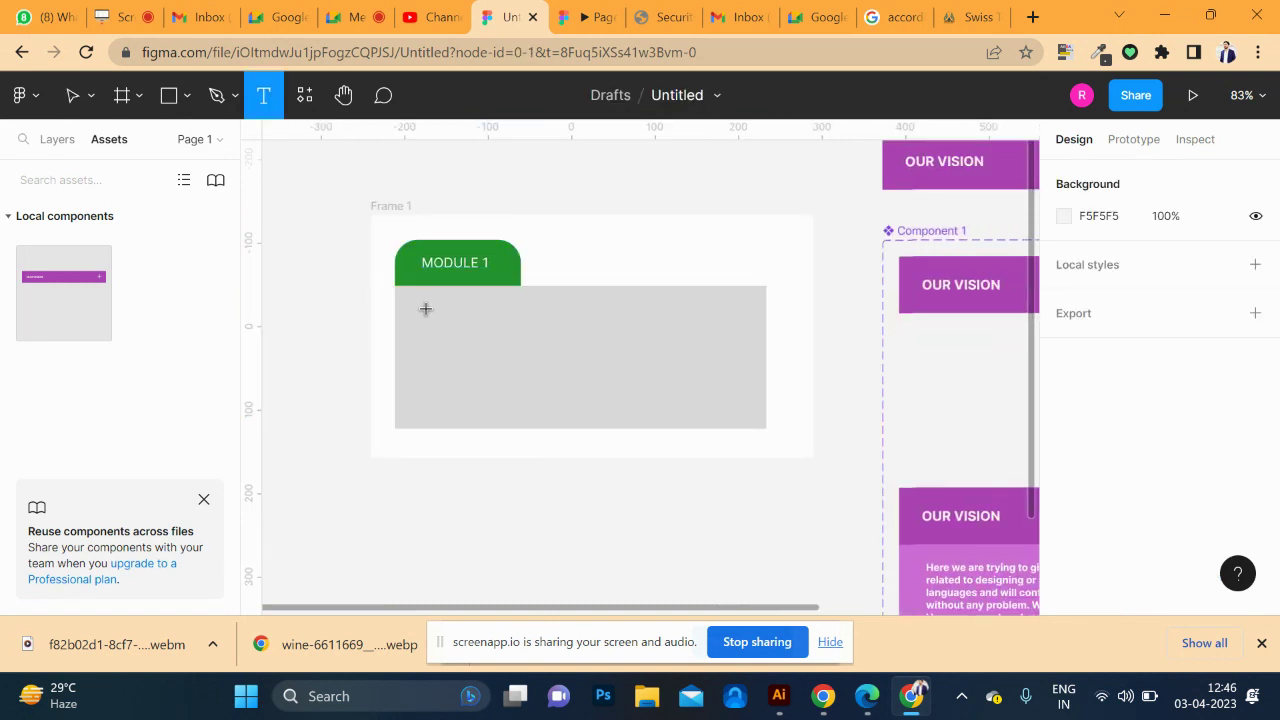
pyautogui.moveTo(416, 302)
pyautogui.mouseDown()
pyautogui.moveTo(706, 423)
pyautogui.moveTo(745, 416)
pyautogui.mouseUp()
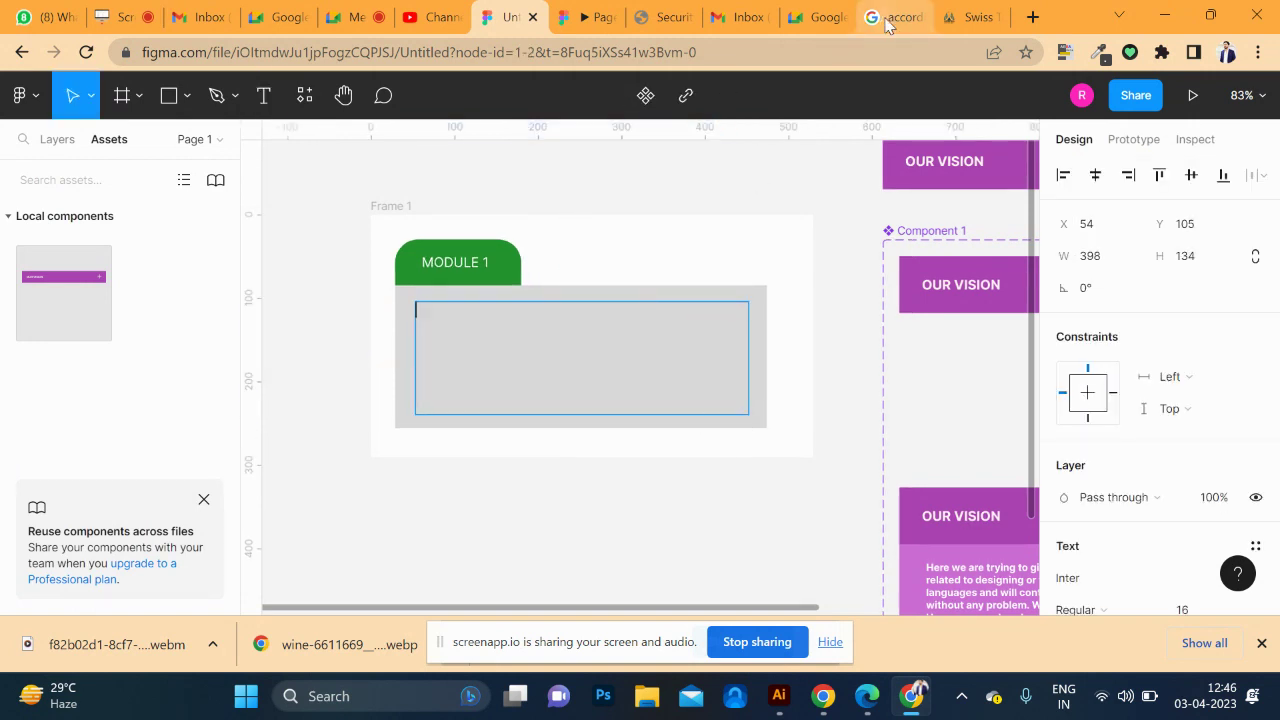
pyautogui.click(967, 18)
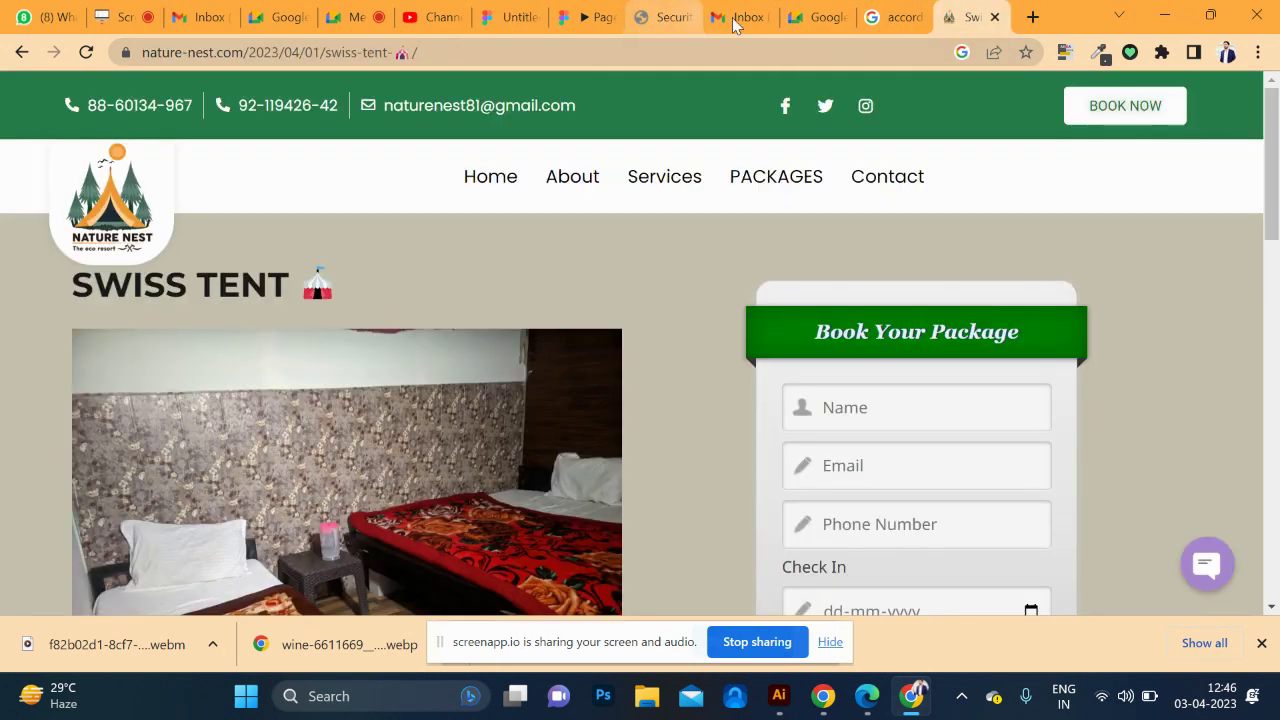
# - Paste the homepage's two Eco Resort Rishikesh camping paragraphs into the MODULE 1 panel text box
pyautogui.click(467, 190)
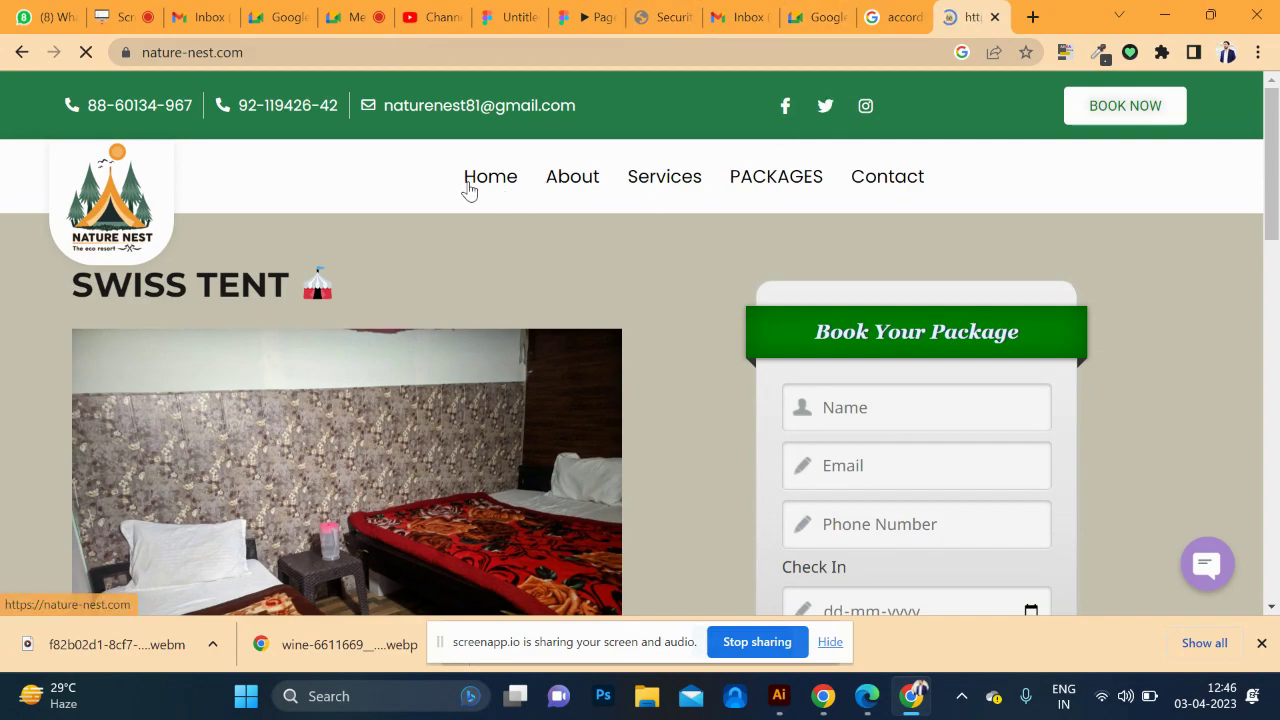
pyautogui.scroll(-5, 514, 251)
pyautogui.scroll(-5, 543, 349)
pyautogui.scroll(-5, 545, 375)
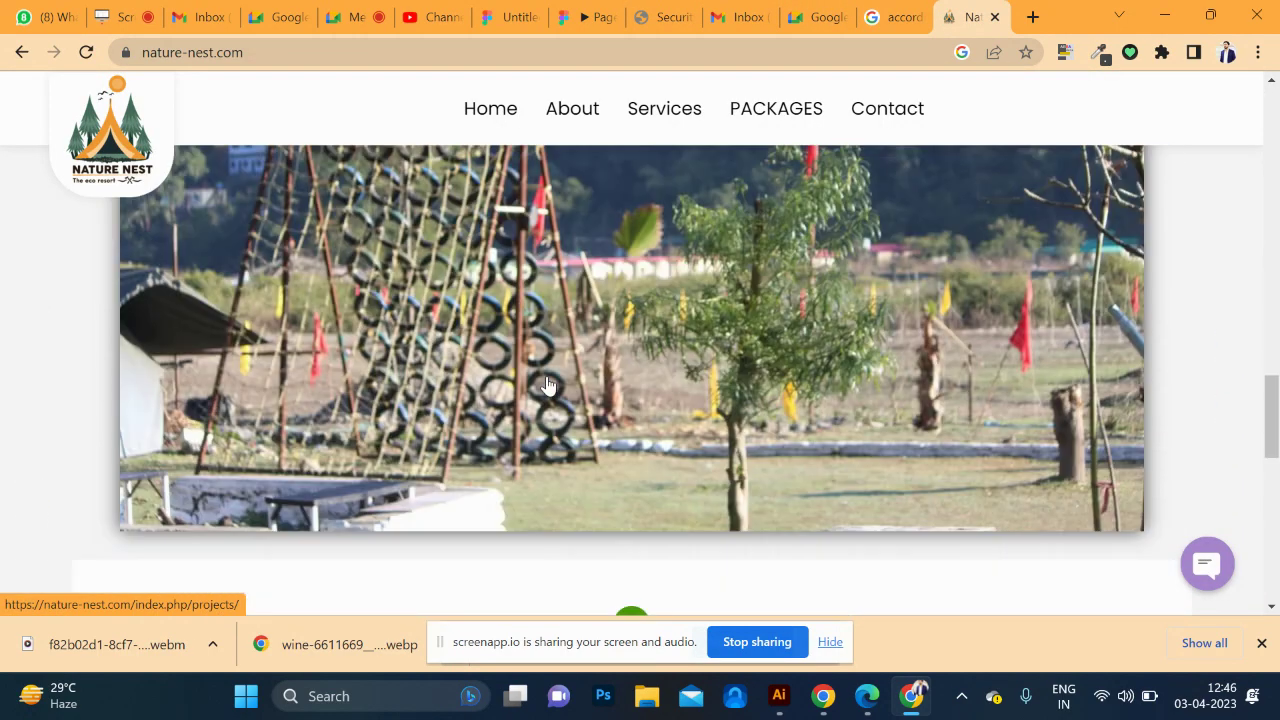
pyautogui.scroll(-5, 546, 386)
pyautogui.scroll(-2, 546, 386)
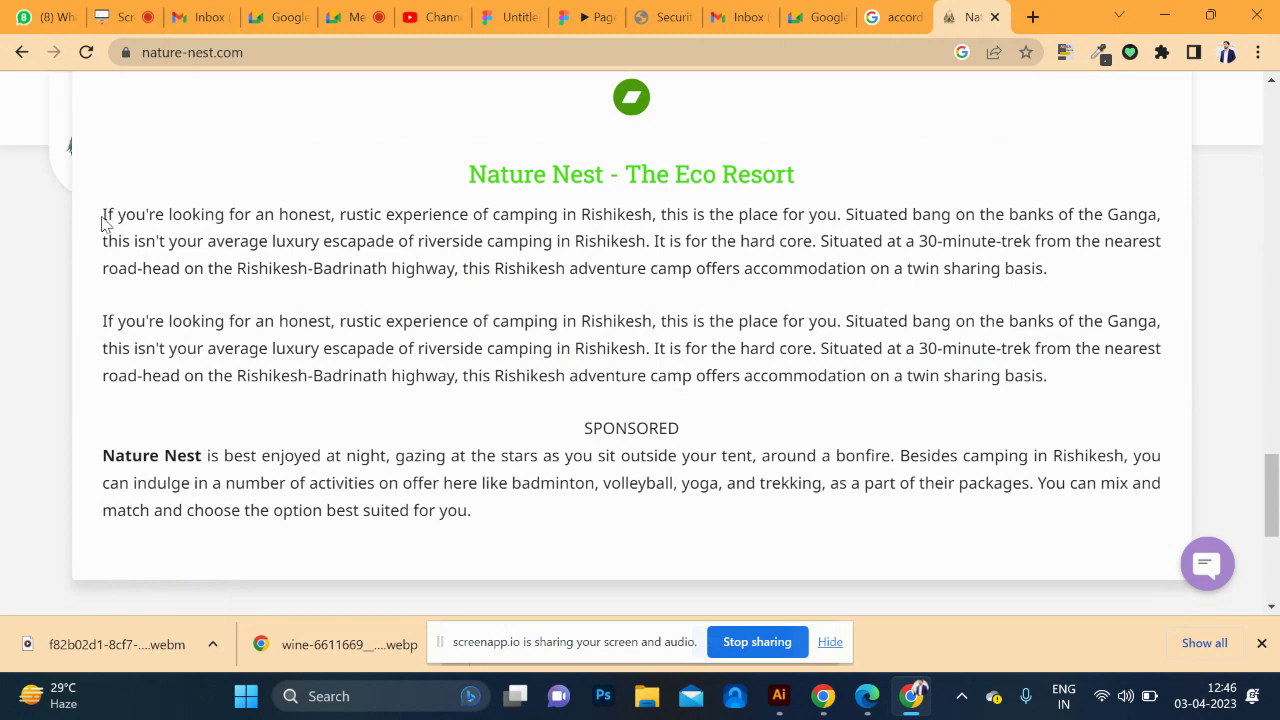
pyautogui.moveTo(103, 216); pyautogui.dragTo(1045, 372)
pyautogui.hotkey('ctrl', 'c')
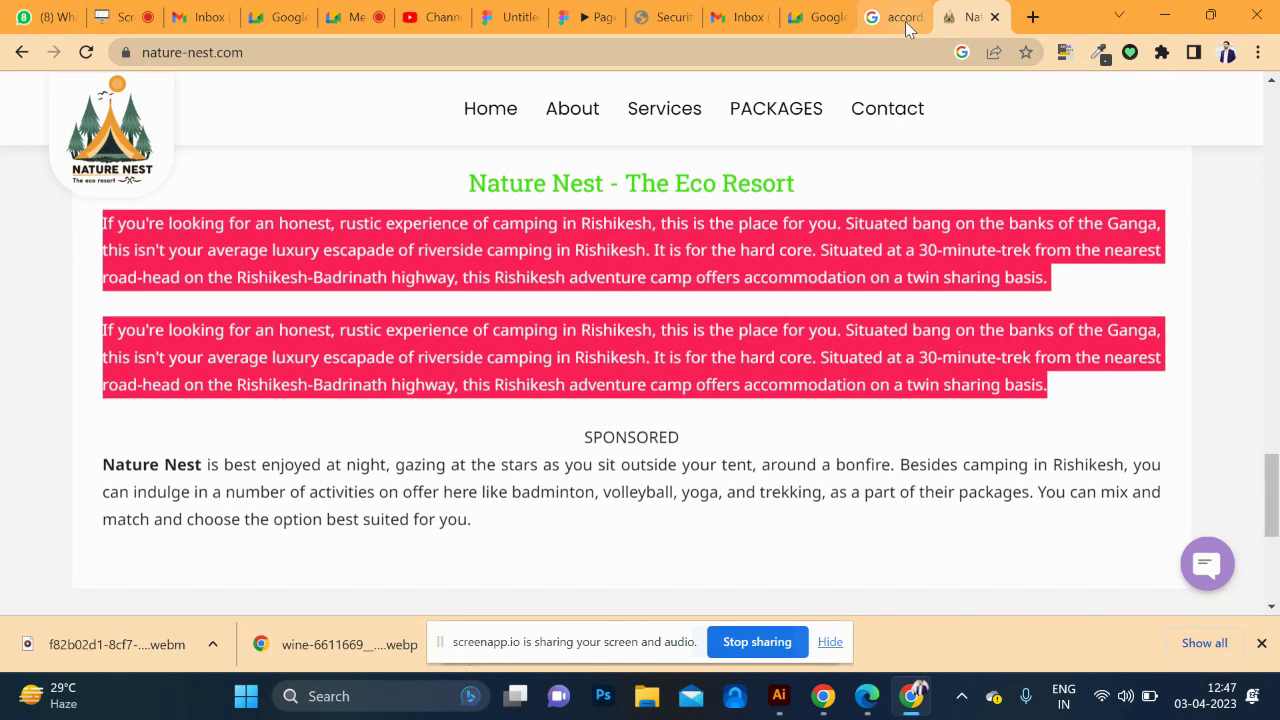
pyautogui.click(487, 18)
pyautogui.hotkey('ctrl', 'v')
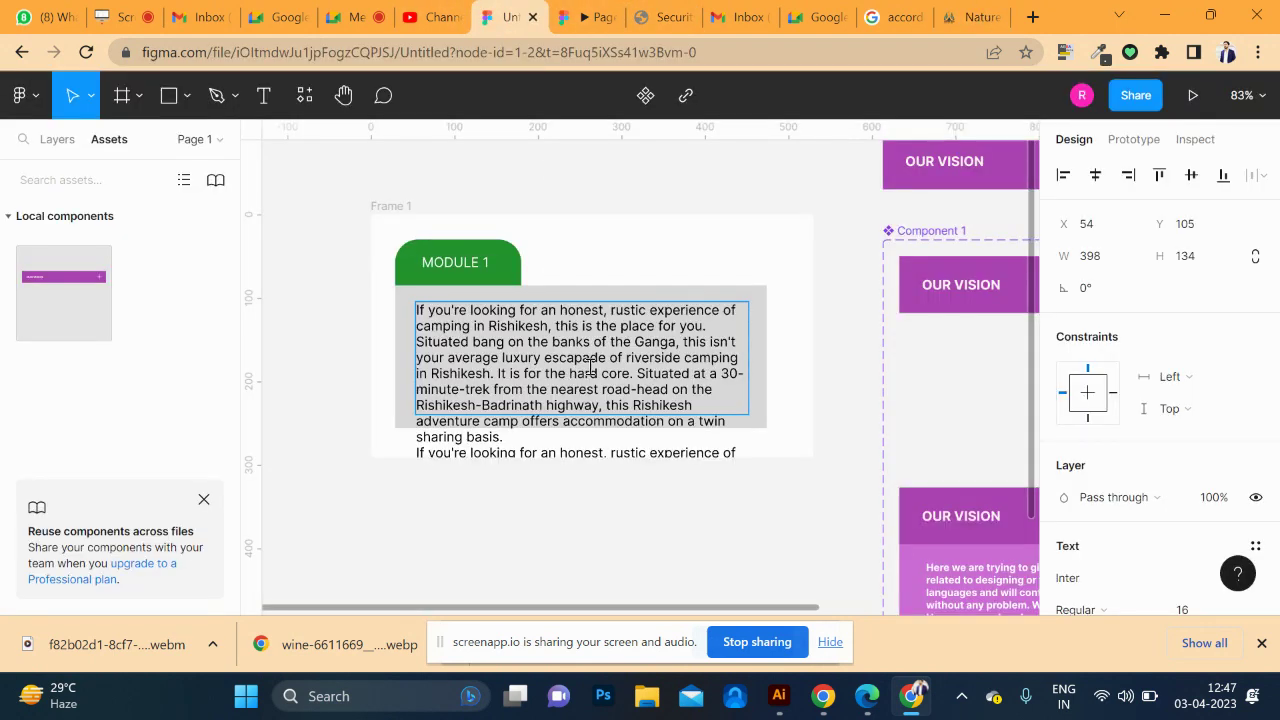
# - Set both pasted Rishikesh camping paragraphs to 10 px so they fit the grey panel
pyautogui.hotkey('ctrl', 'a')
pyautogui.hotkey('ctrl', 'shift', ',')
pyautogui.hotkey('ctrl', 'shift', ',')
pyautogui.hotkey('ctrl', 'shift', ',')
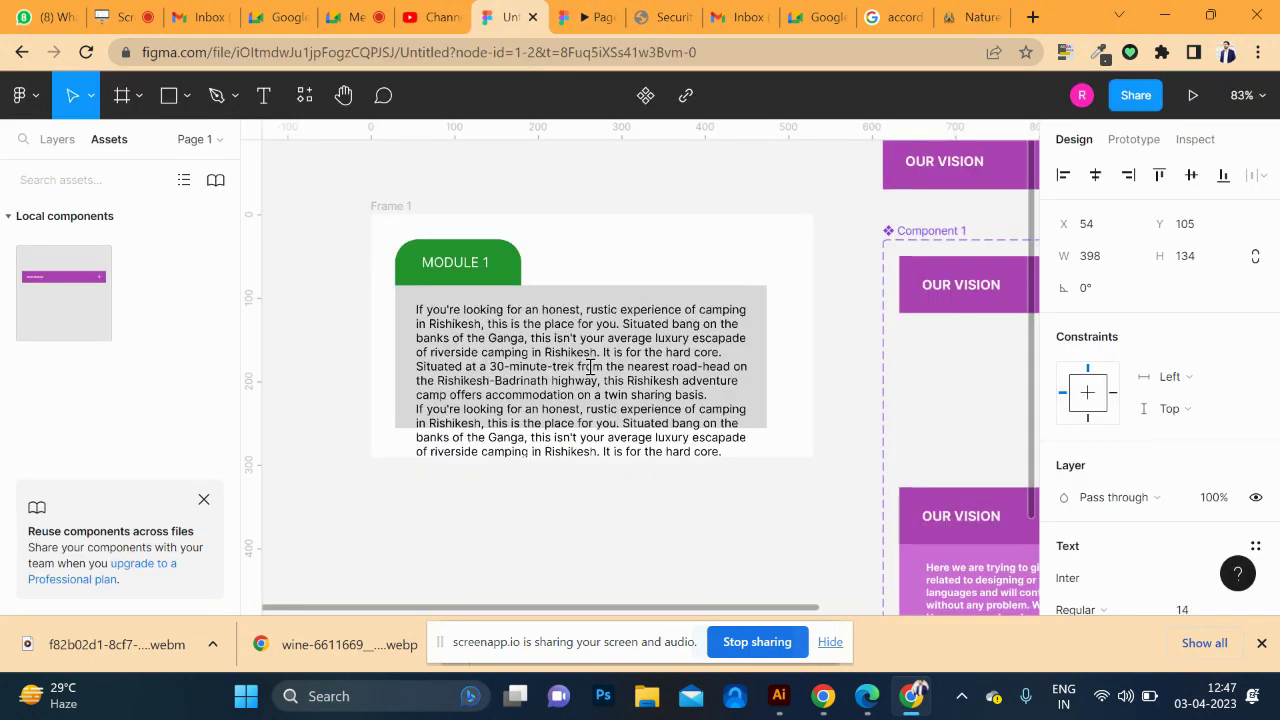
pyautogui.hotkey('ctrl', 'shift', ',')
pyautogui.hotkey('ctrl', 'shift', ',')
pyautogui.hotkey('ctrl', 'shift', ',')
pyautogui.hotkey('ctrl', 'shift', '.')
pyautogui.hotkey('ctrl', 'shift', '.')
pyautogui.hotkey('ctrl', 'shift', '.')
pyautogui.hotkey('ctrl', 'shift', '.')
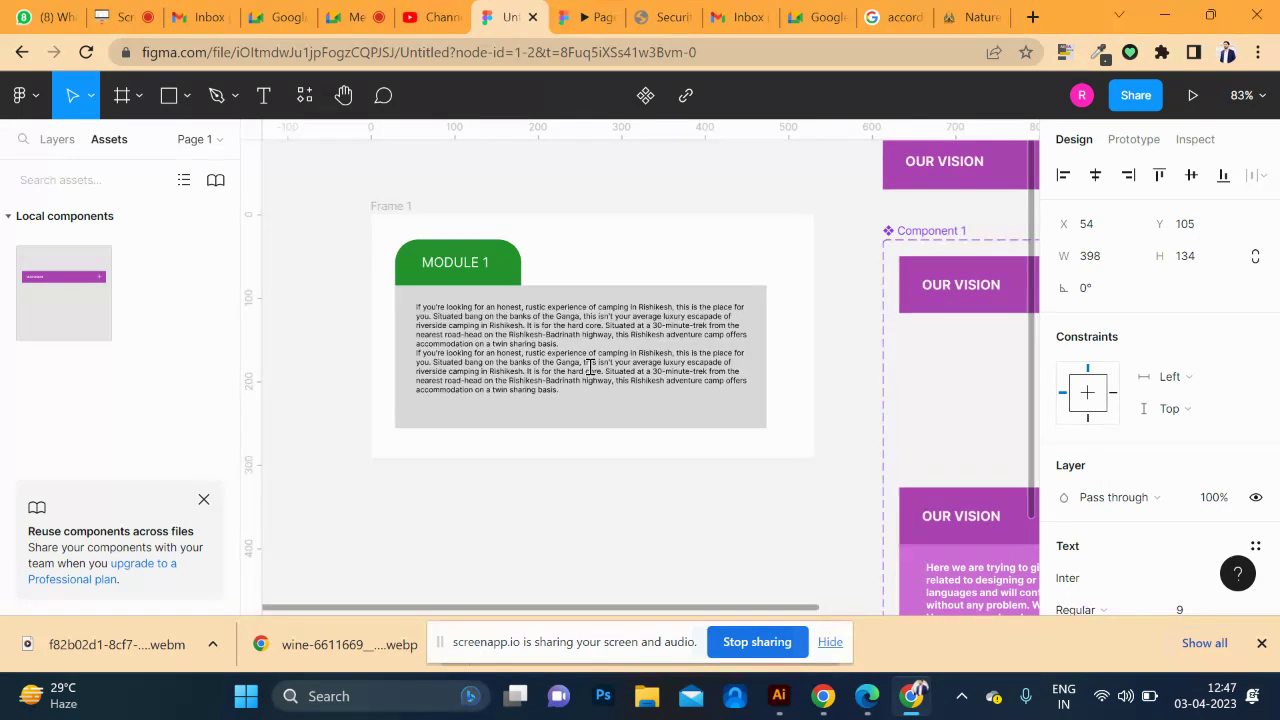
pyautogui.hotkey('ctrl', 'shift', '.')
pyautogui.hotkey('ctrl', 'shift', '.')
pyautogui.hotkey('ctrl', 'shift', ',')
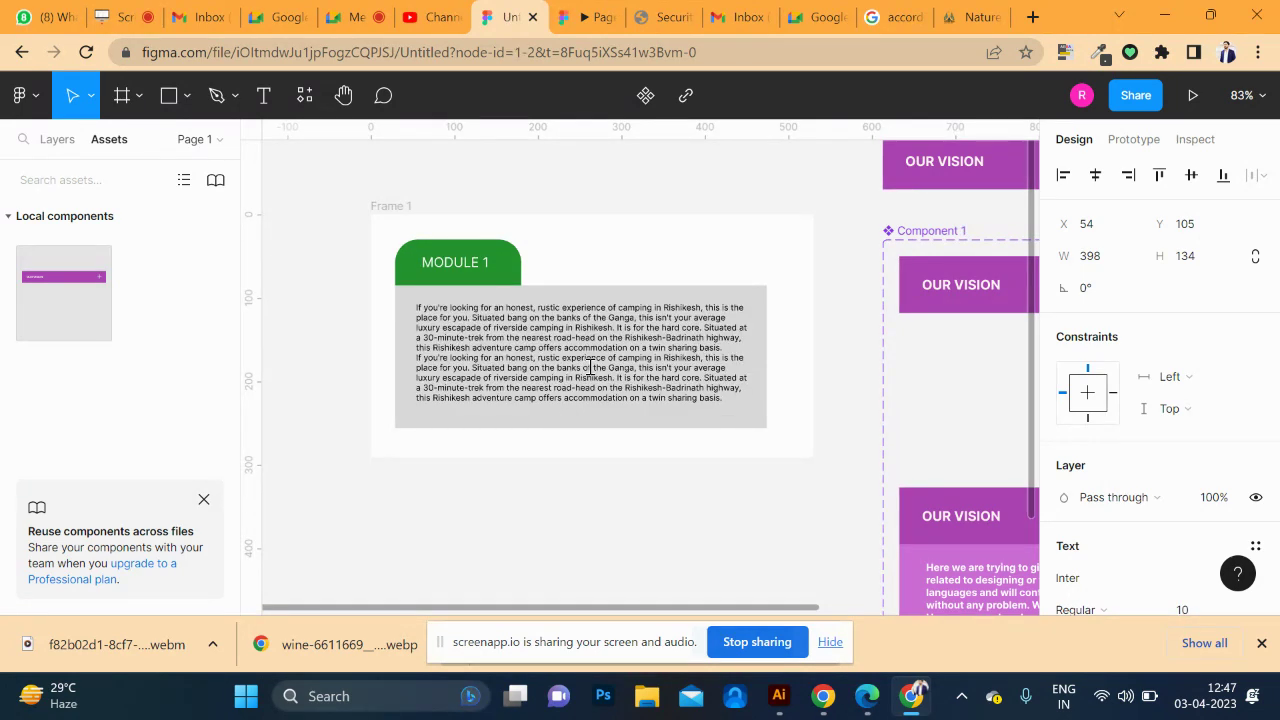
pyautogui.hotkey('ctrl', 'a')
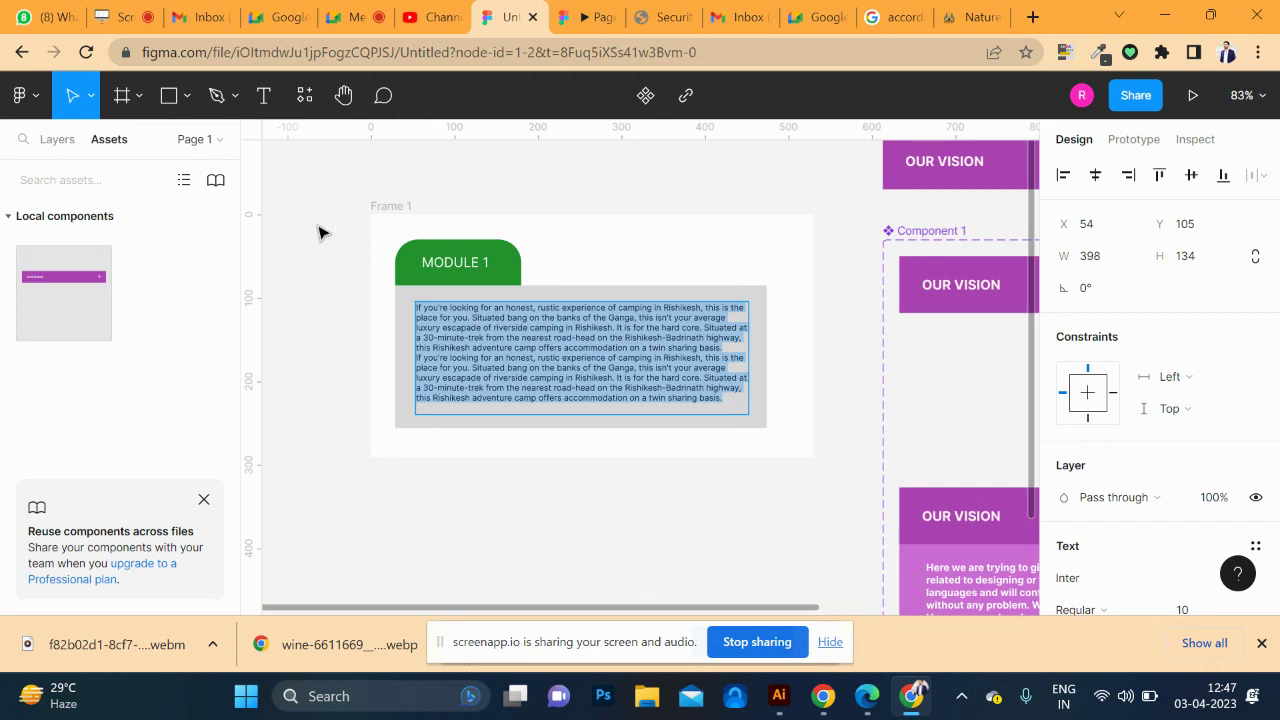
pyautogui.press('Escape')
pyautogui.keyDown('ctrl'); pyautogui.scroll(2, 440, 260); pyautogui.keyUp('ctrl')
pyautogui.keyDown('ctrl'); pyautogui.scroll(3, 440, 260); pyautogui.keyUp('ctrl')
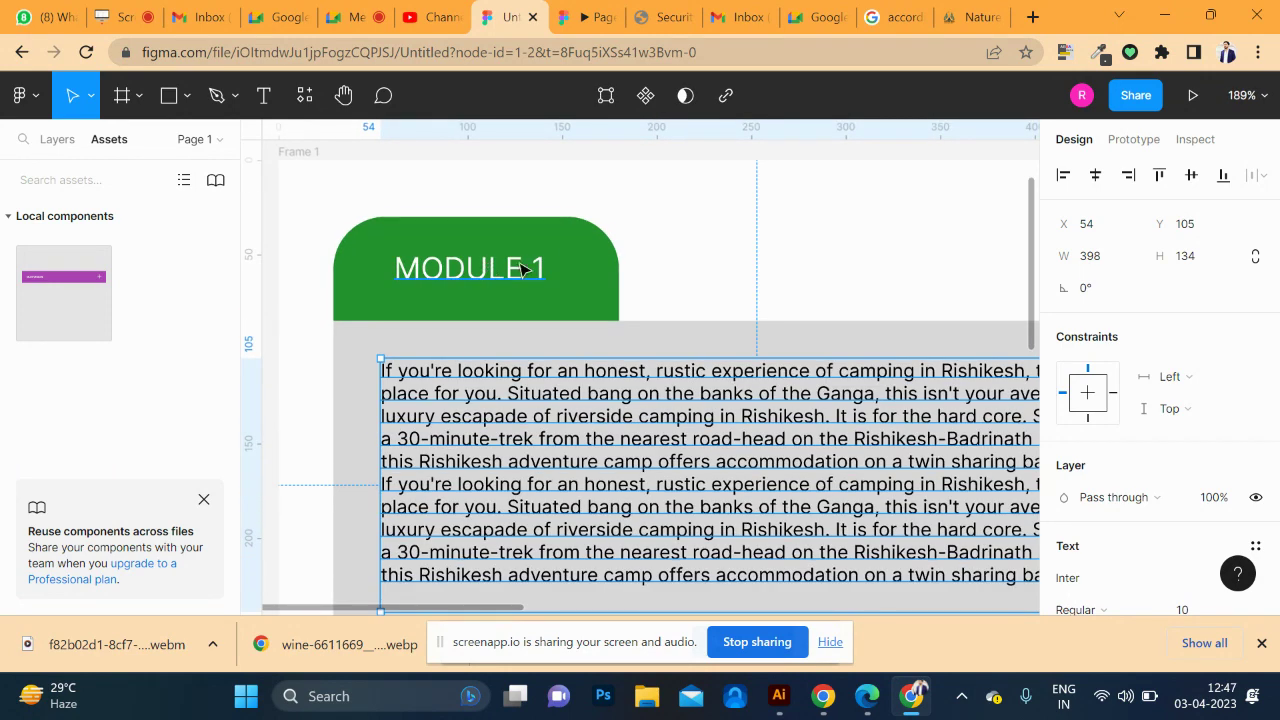
# - Widen the green MODULE 1 tab to 135×42 and shift its label to sit centred
pyautogui.click(565, 262)
pyautogui.moveTo(594, 226); pyautogui.dragTo(544, 242)
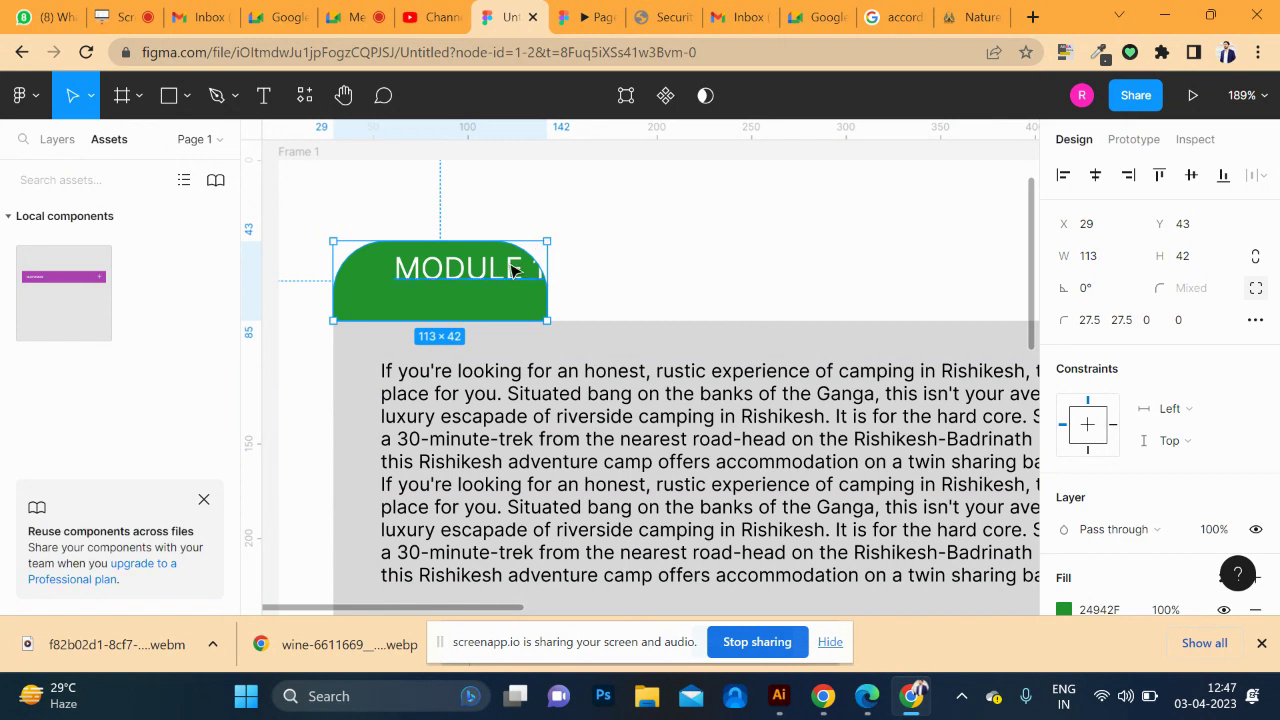
pyautogui.moveTo(492, 278); pyautogui.dragTo(450, 292)
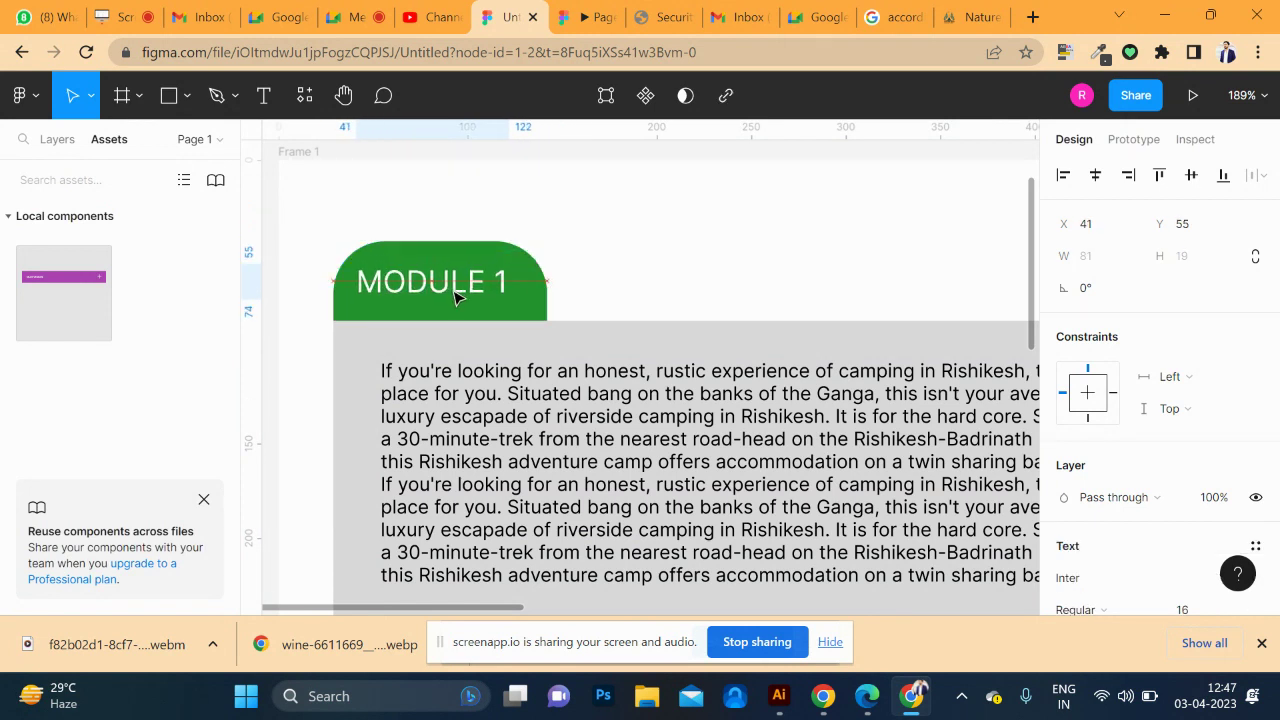
pyautogui.moveTo(450, 292); pyautogui.dragTo(460, 294)
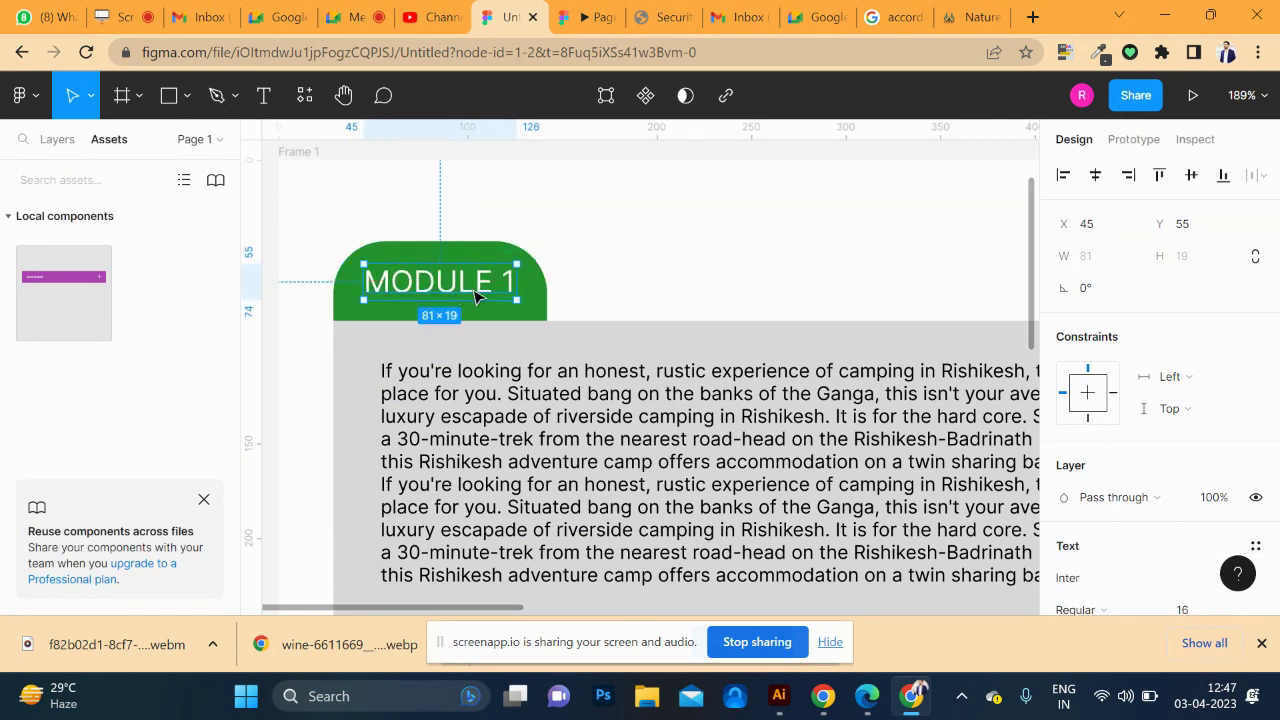
pyautogui.click(540, 311)
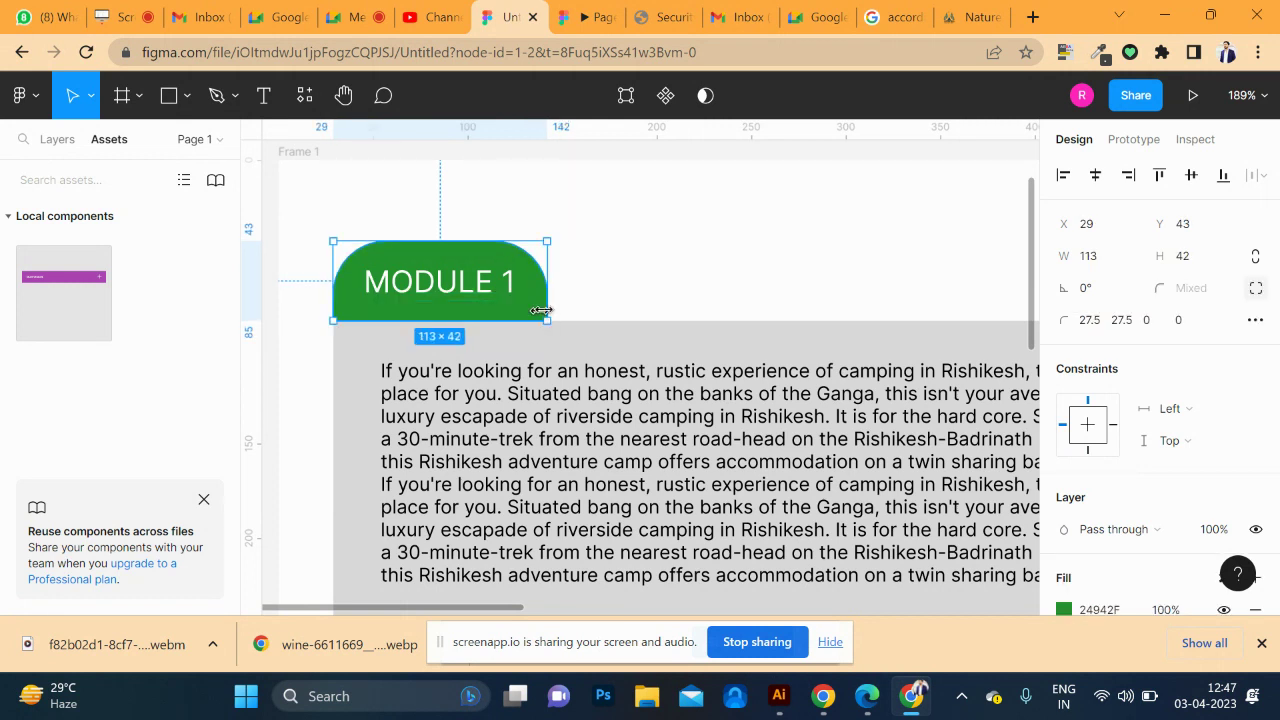
pyautogui.moveTo(552, 286); pyautogui.dragTo(588, 286)
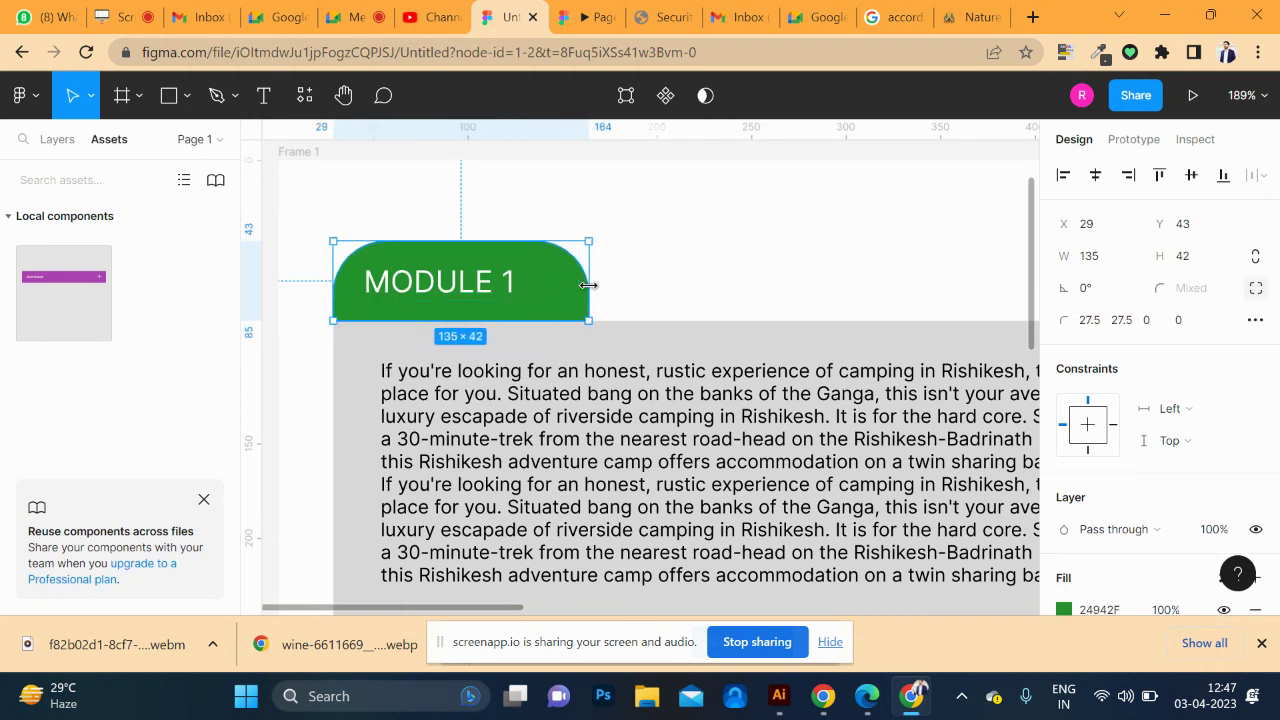
pyautogui.moveTo(471, 288); pyautogui.dragTo(472, 289)
pyautogui.click(457, 284)
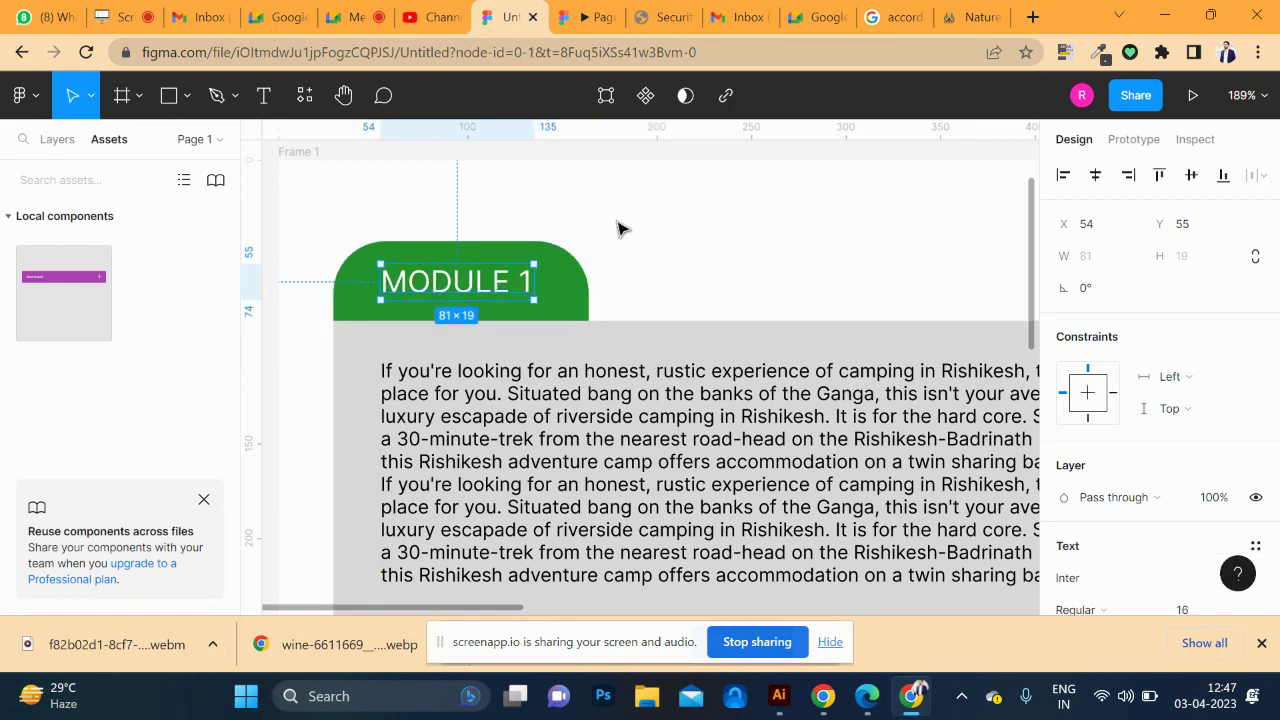
pyautogui.press('Escape')
pyautogui.scroll(-3, 618, 229)
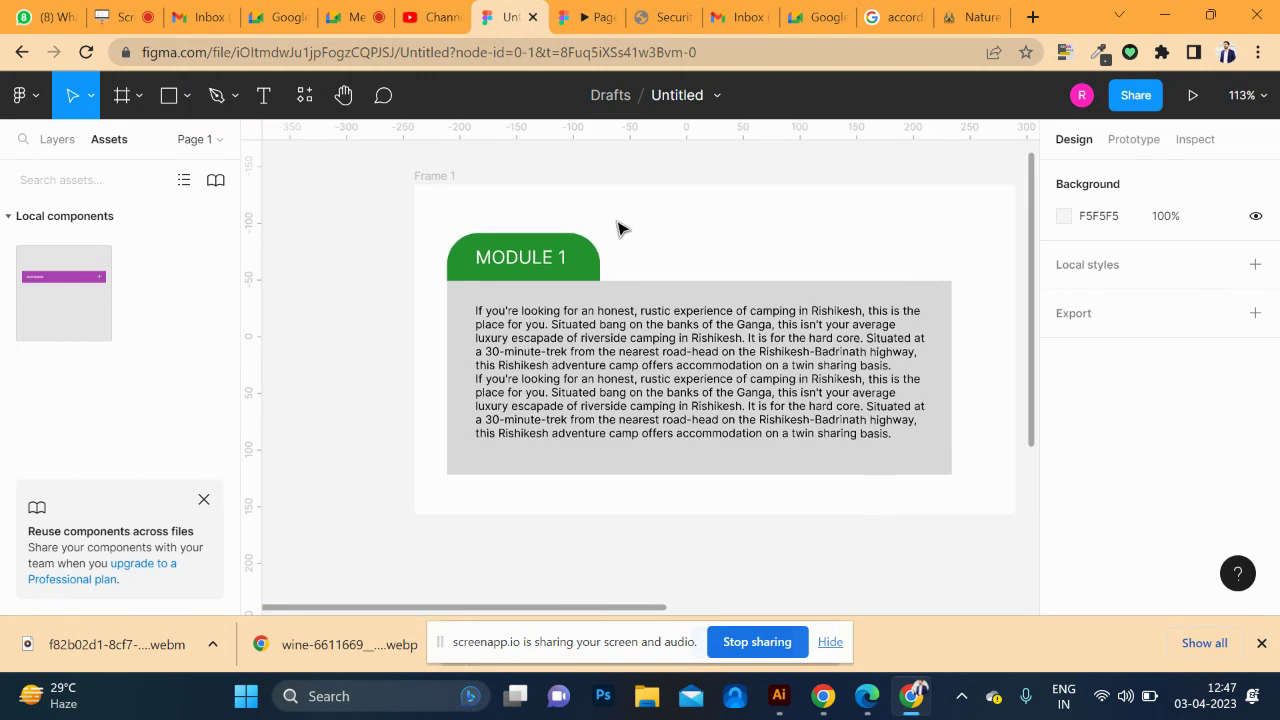
pyautogui.scroll(-2, 618, 229)
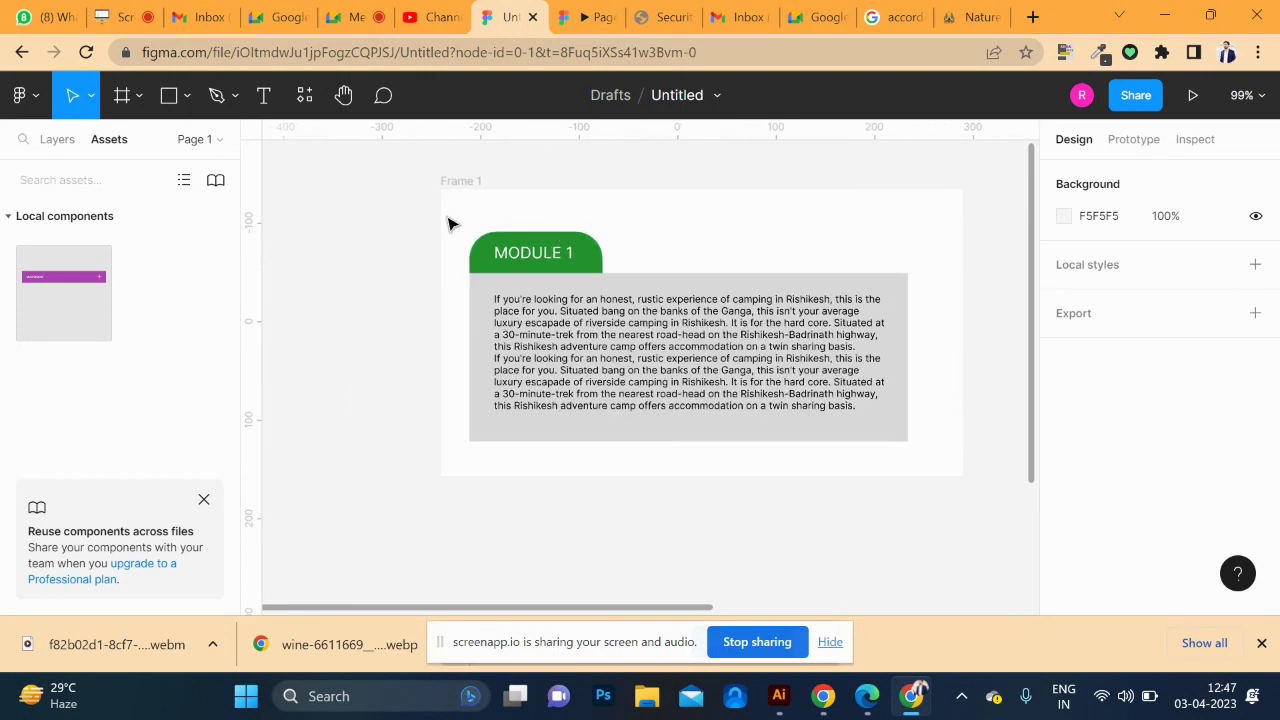
# - Make the tab and panel into Component 2 (445×213) and drag it to X -727, Y -384
pyautogui.moveTo(446, 216); pyautogui.dragTo(866, 463)
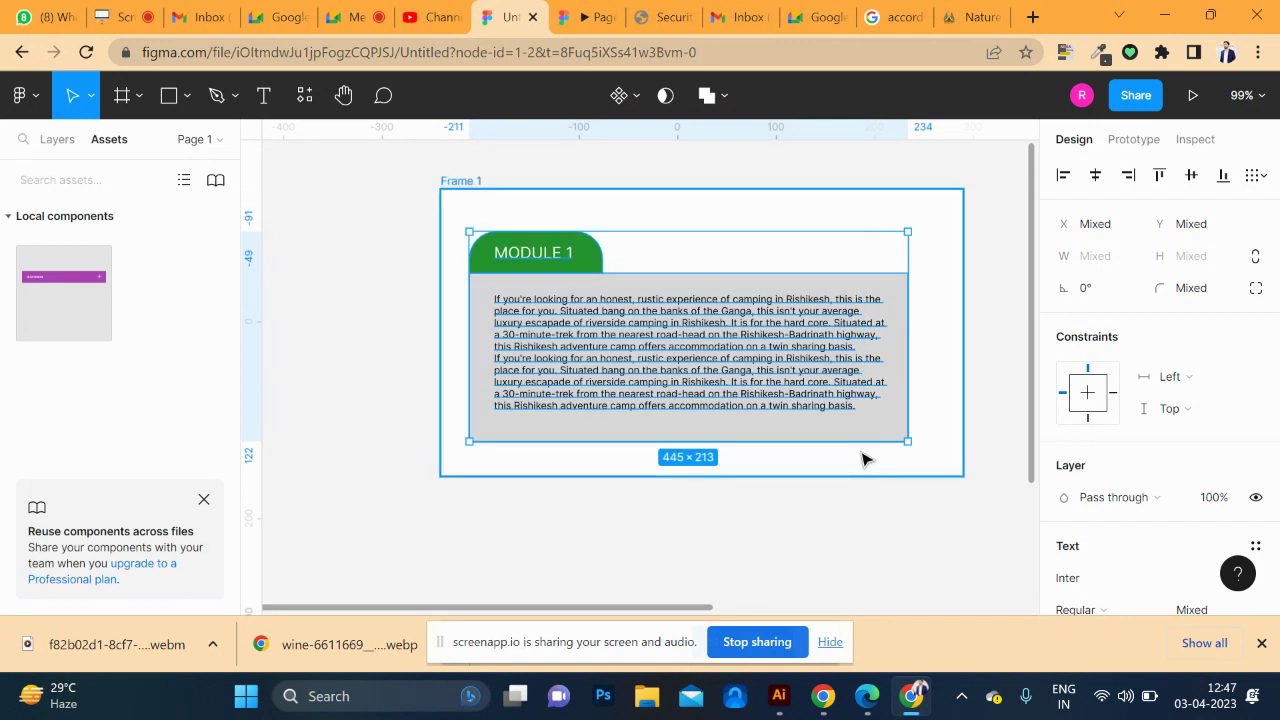
pyautogui.hotkey('ctrl', 'alt', 'k')
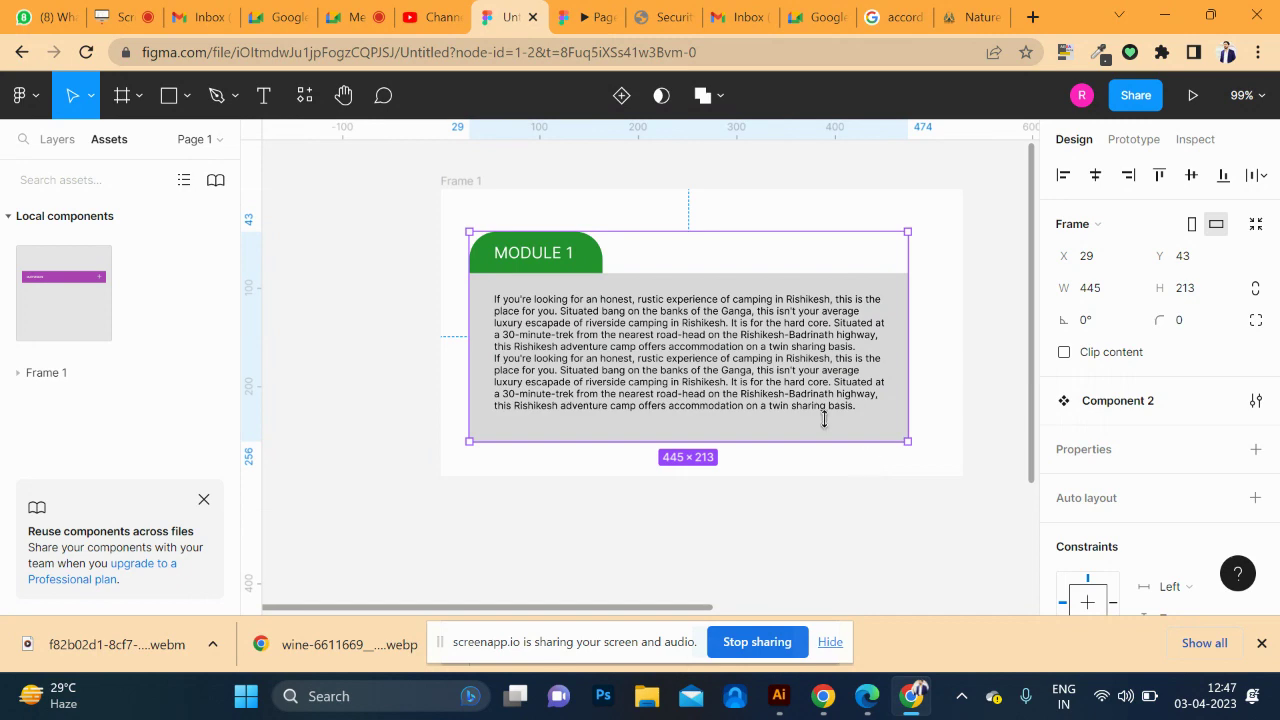
pyautogui.scroll(-3, 766, 405)
pyautogui.scroll(1, 671, 540)
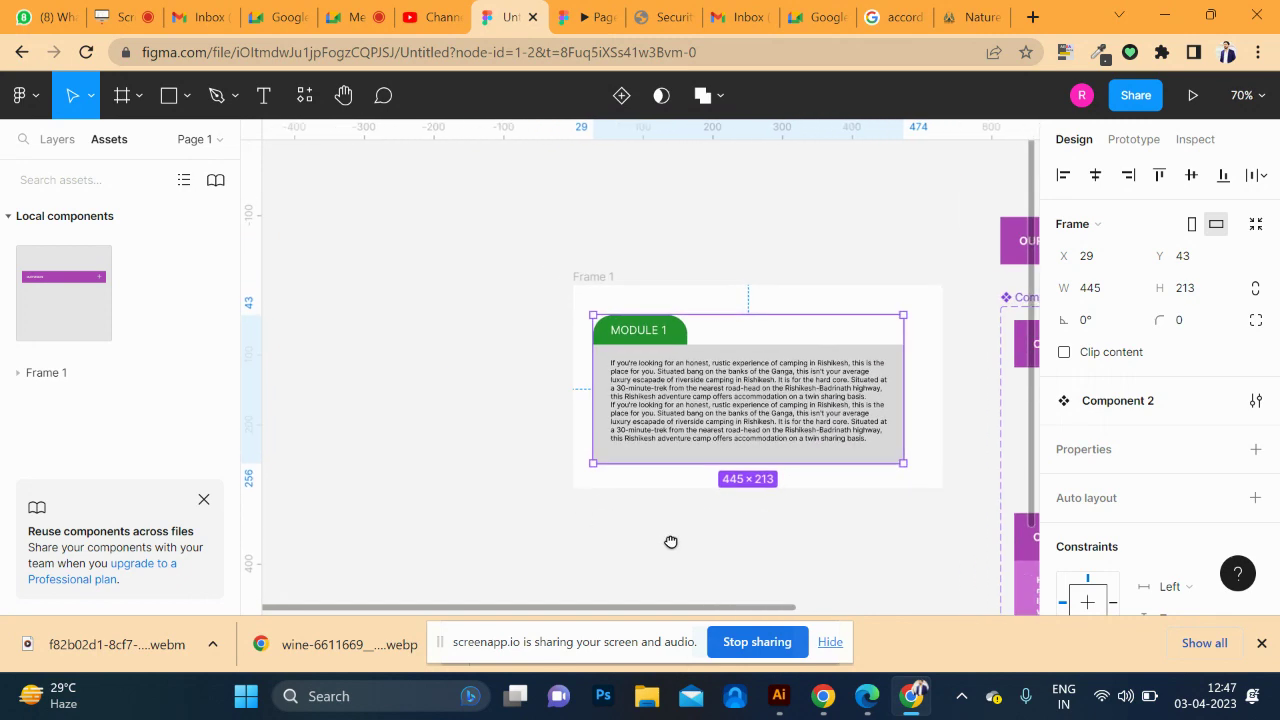
pyautogui.hscroll(-3, 838, 482)
pyautogui.moveTo(838, 482); pyautogui.dragTo(460, 262)
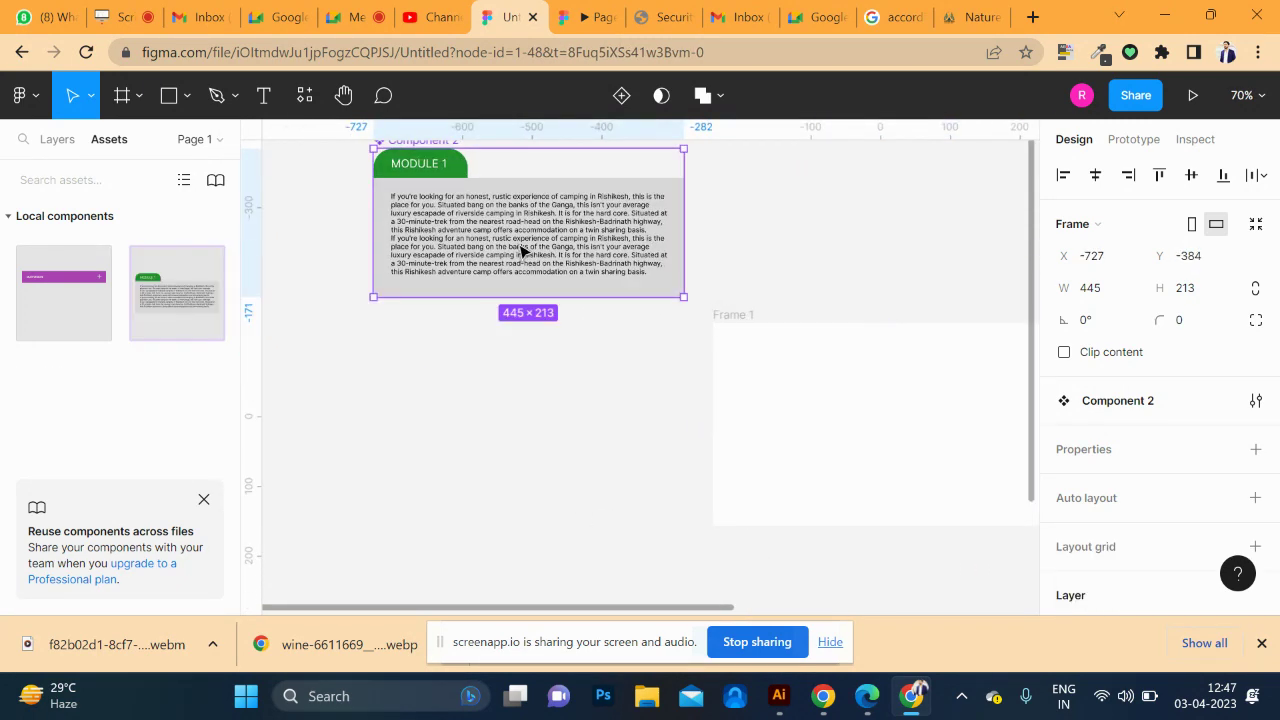
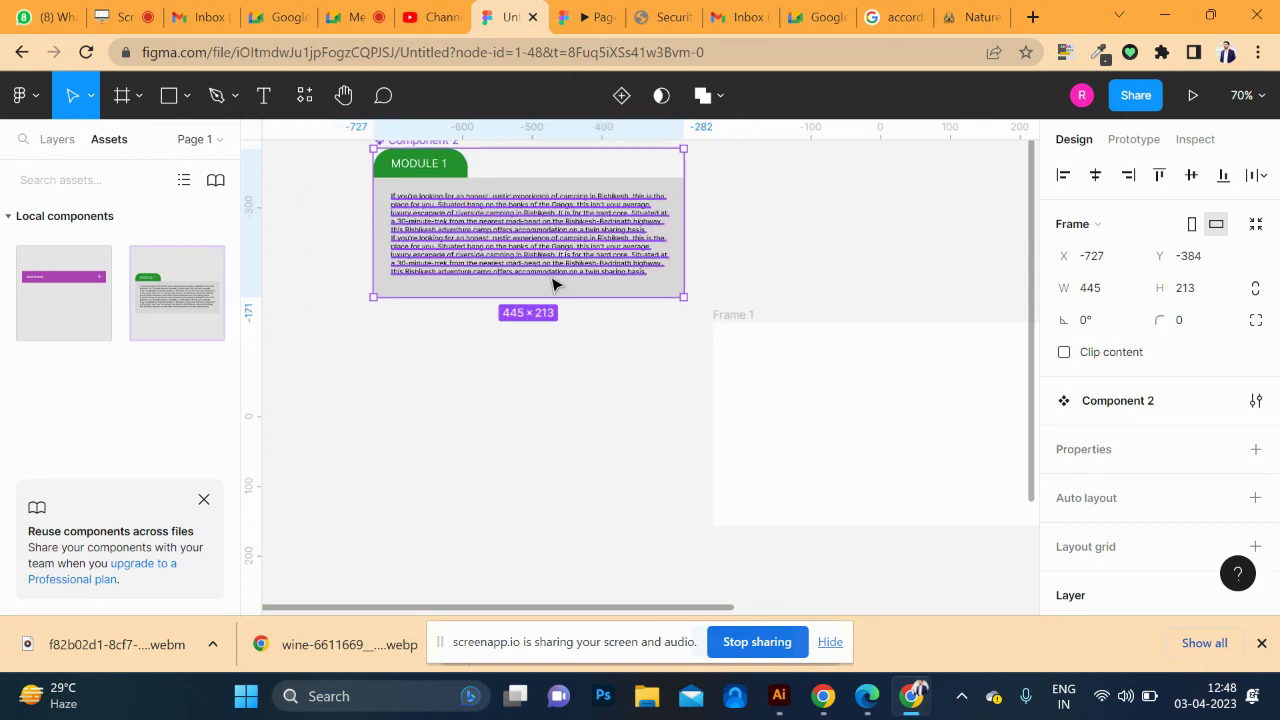
# - Undo to put the MODULE 1 card back inside Frame 1 and clear the selection
pyautogui.hotkey('ctrl', 'z')
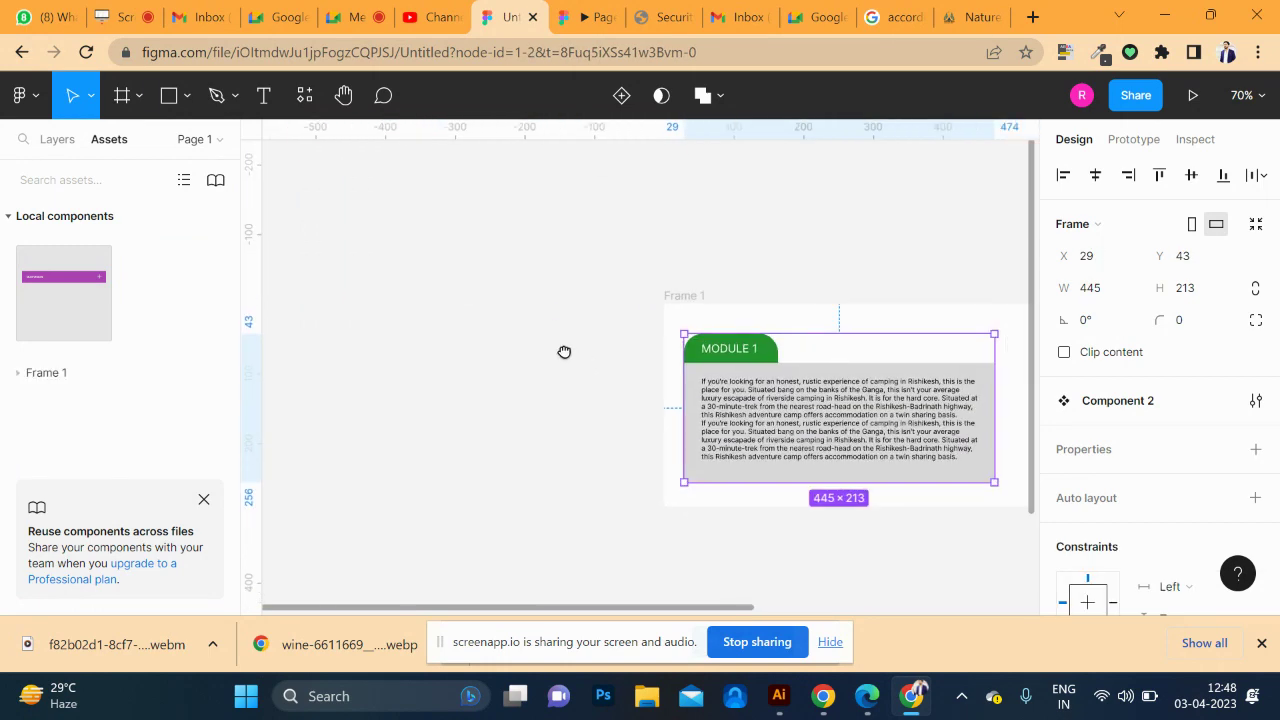
pyautogui.moveTo(603, 378); pyautogui.dragTo(294, 266)
pyautogui.press('Return')
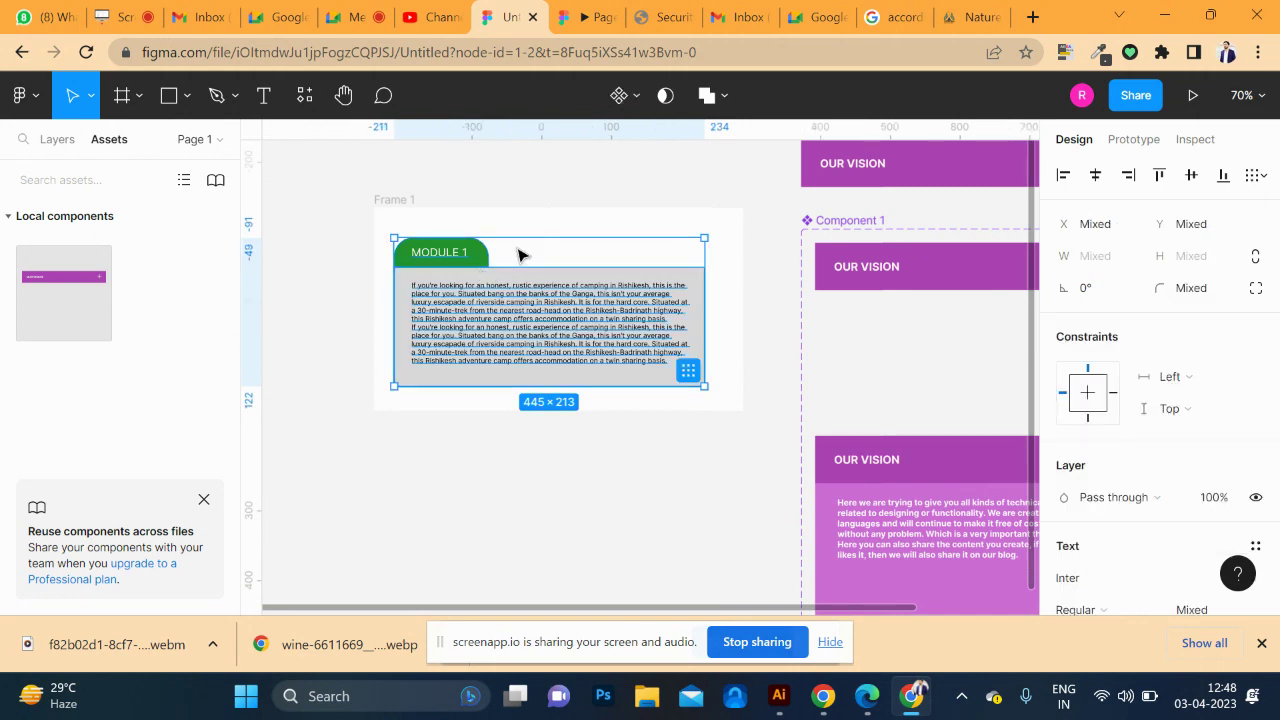
pyautogui.click(518, 255)
# - Wrap the MODULE 1 tab and text block in a frame and drag it left out of Frame 1
pyautogui.moveTo(356, 220)
pyautogui.mouseDown()
pyautogui.moveTo(549, 358)
pyautogui.moveTo(525, 262)
pyautogui.mouseUp()
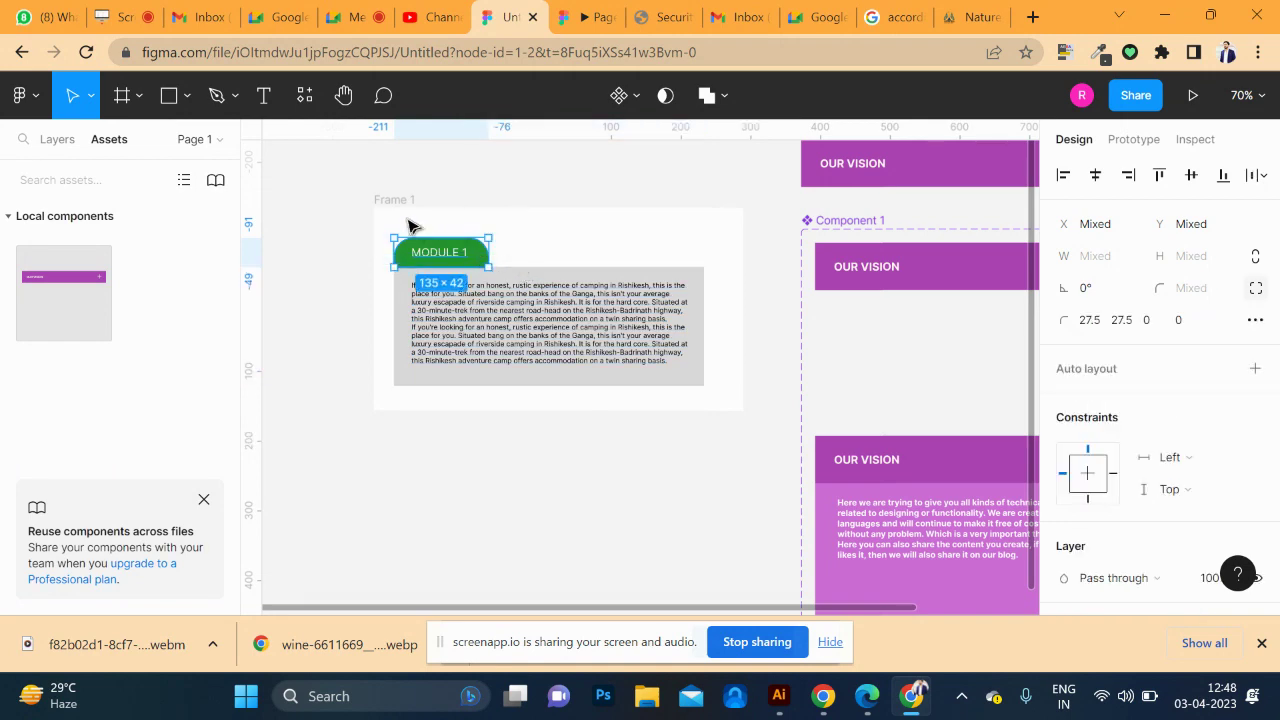
pyautogui.moveTo(373, 212)
pyautogui.mouseDown()
pyautogui.moveTo(519, 265)
pyautogui.moveTo(488, 255)
pyautogui.mouseUp()
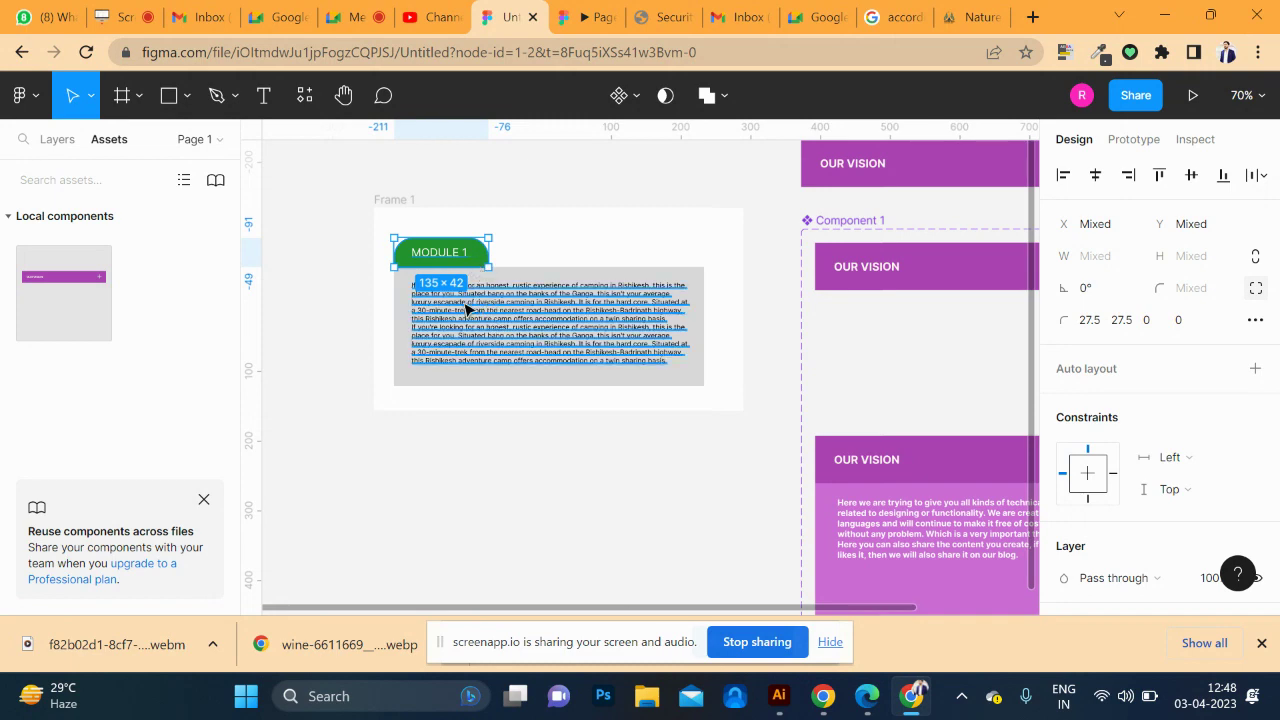
pyautogui.moveTo(378, 214); pyautogui.dragTo(569, 378)
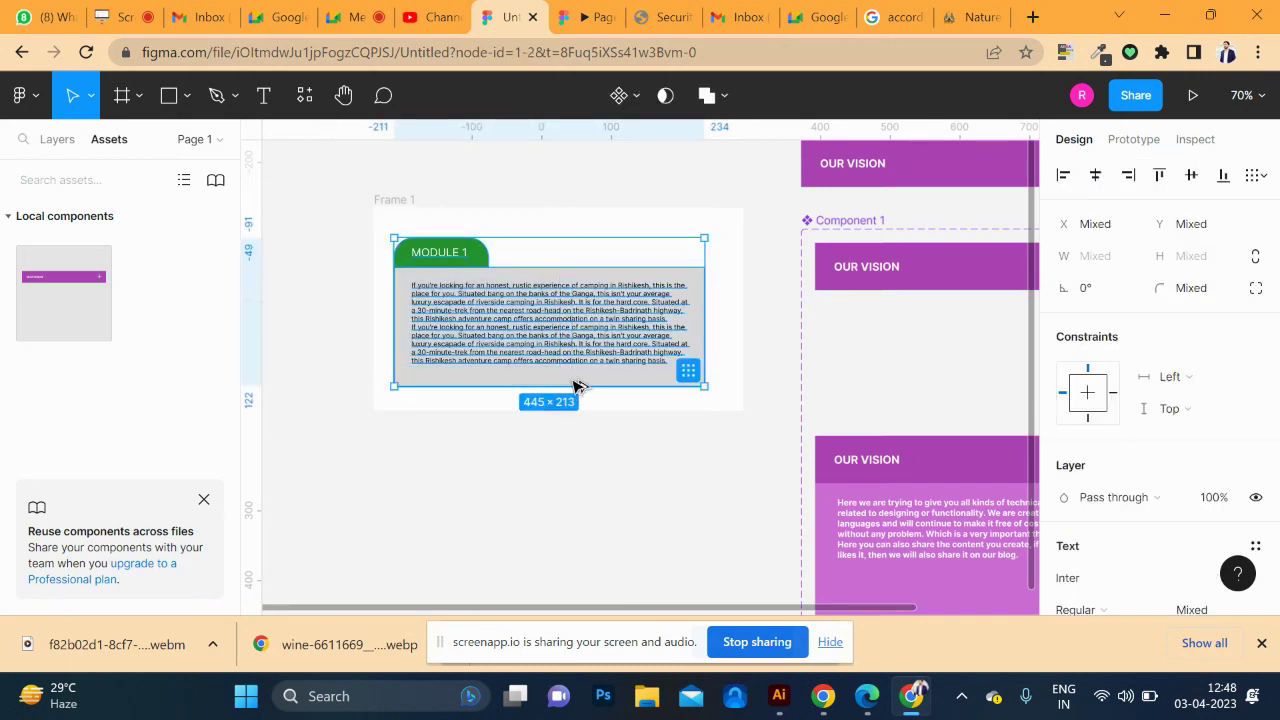
pyautogui.hotkey('ctrl', 'alt', 'g')
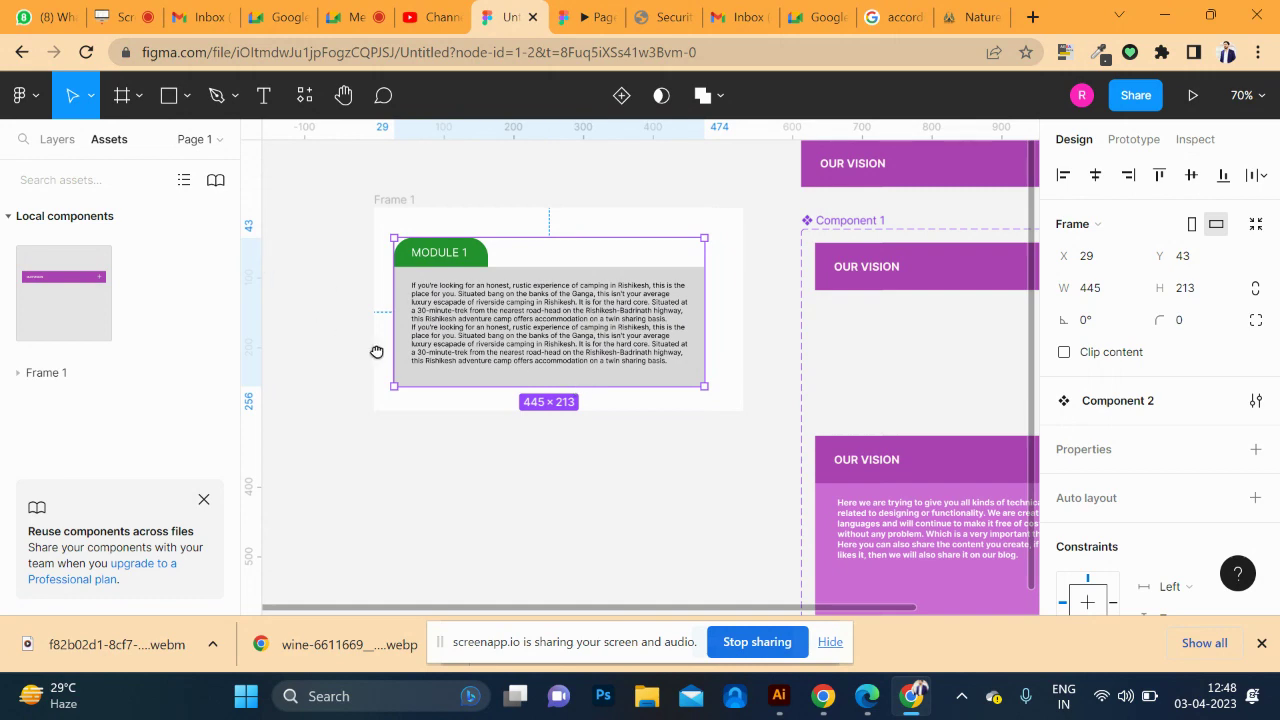
pyautogui.moveTo(380, 351); pyautogui.dragTo(557, 389)
pyautogui.moveTo(677, 366)
pyautogui.mouseDown()
pyautogui.moveTo(378, 238)
pyautogui.moveTo(309, 266)
pyautogui.moveTo(294, 366)
pyautogui.moveTo(337, 251)
pyautogui.moveTo(376, 340)
pyautogui.moveTo(470, 333)
pyautogui.mouseUp()
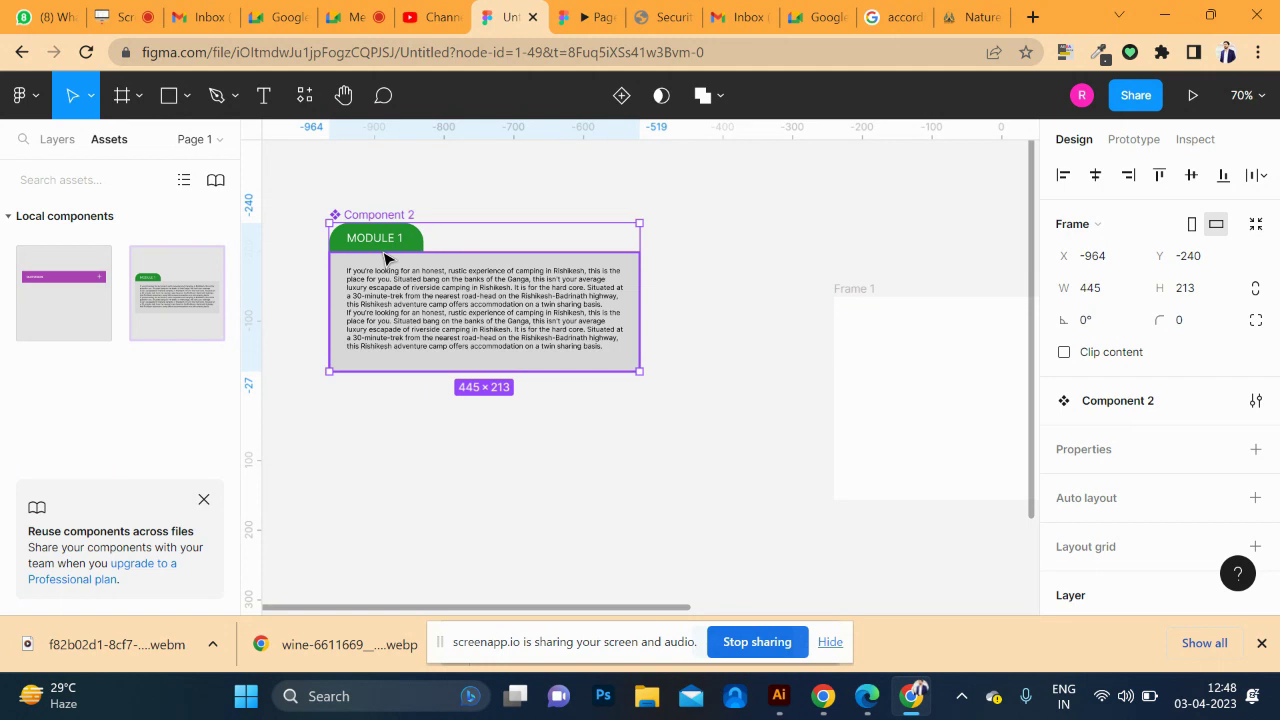
# - Add a second variant, then select the Default variant's paragraph text and grey box
pyautogui.click(623, 103)
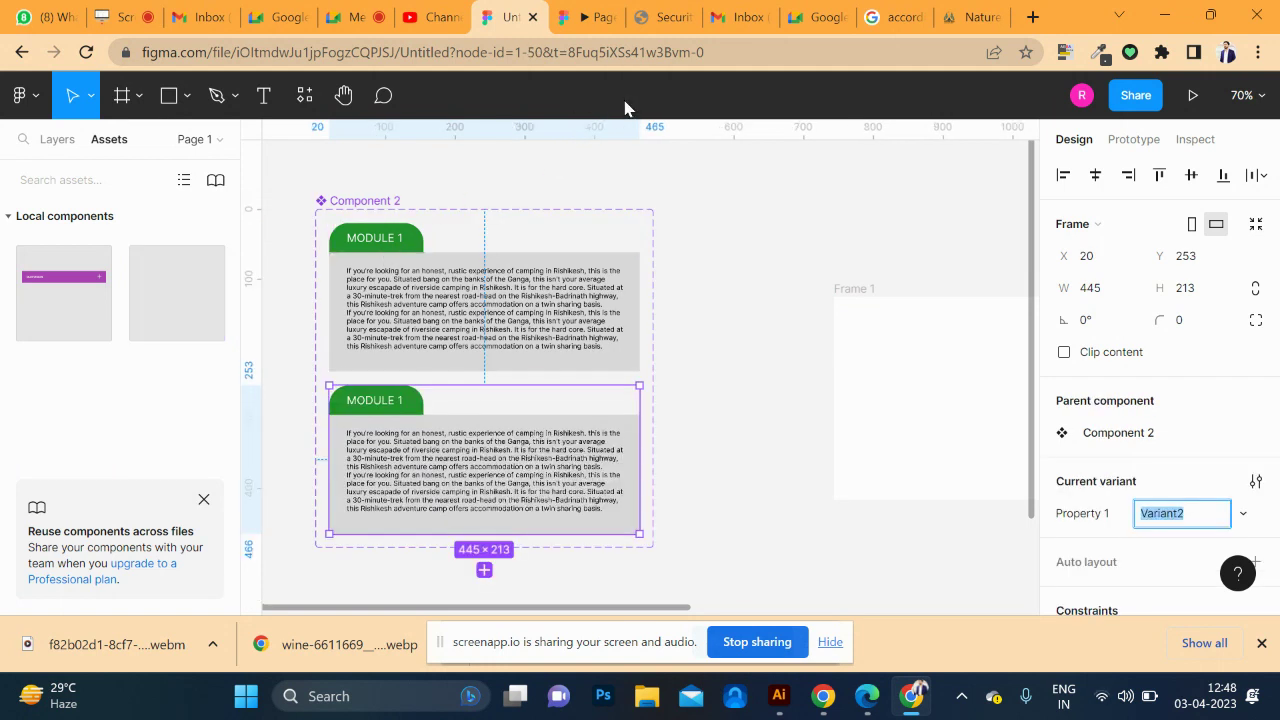
pyautogui.click(403, 287)
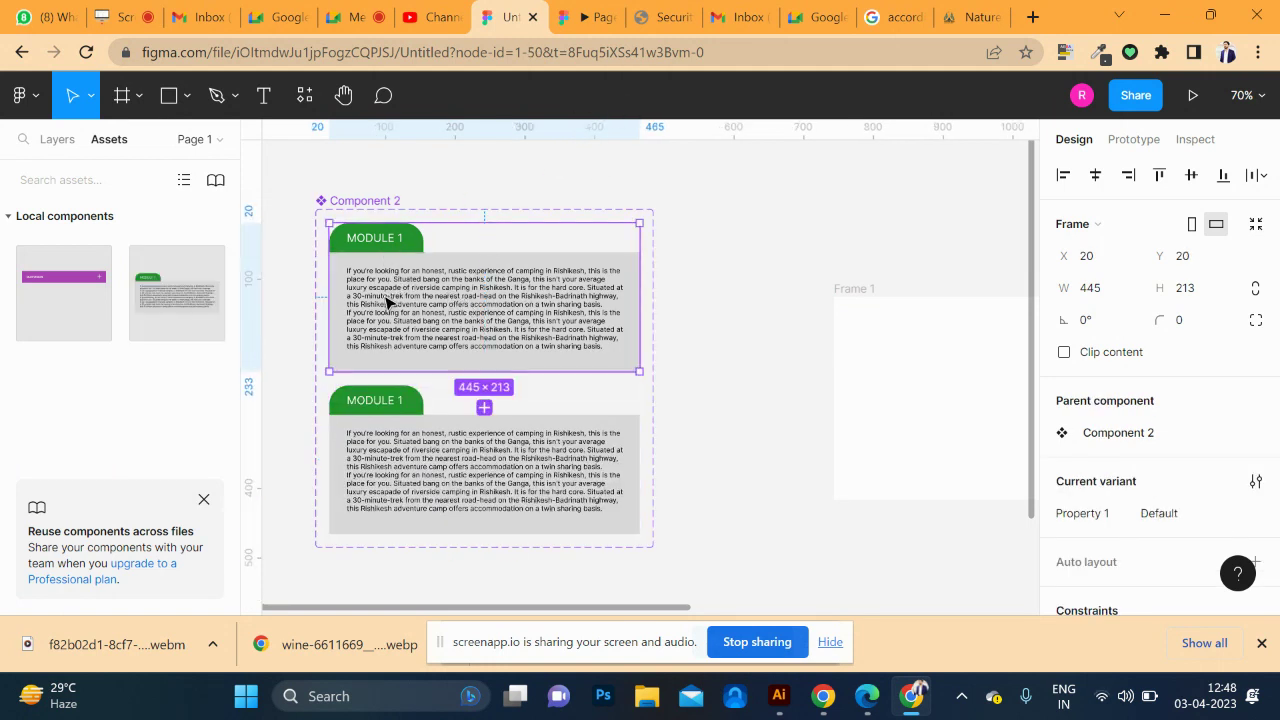
pyautogui.doubleClick(434, 341)
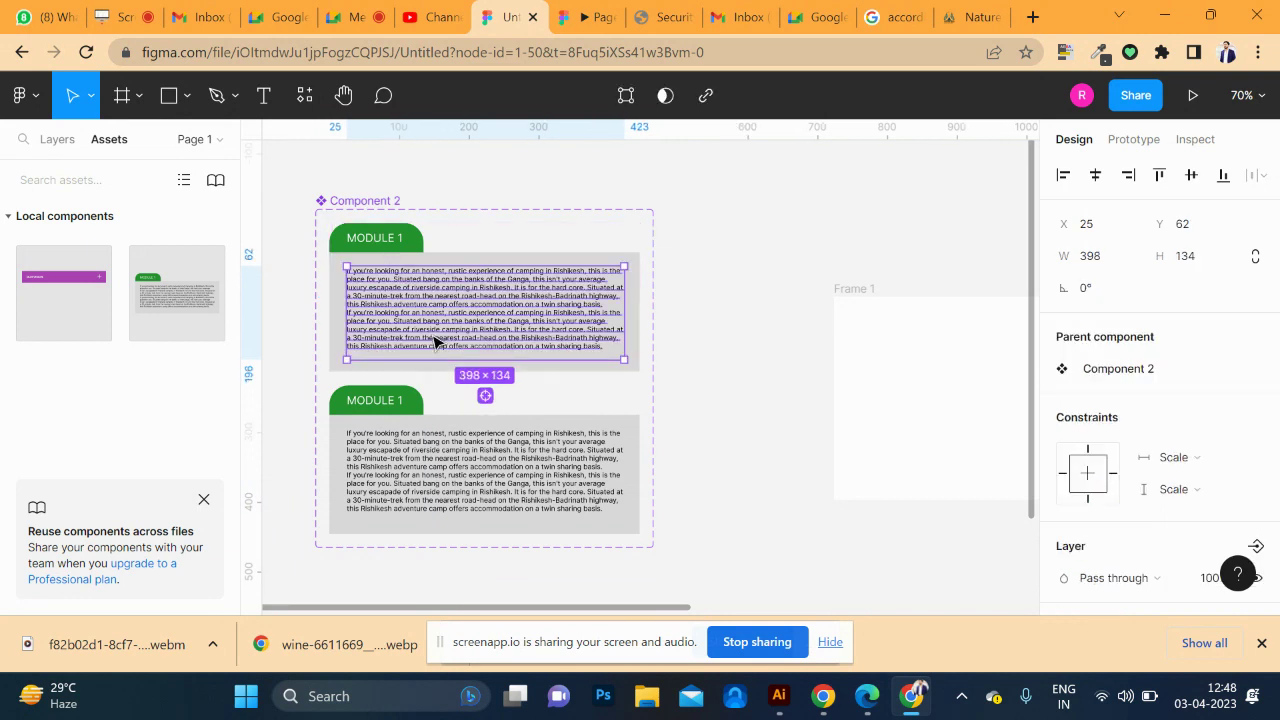
pyautogui.keyDown('shift'); pyautogui.click(338, 283); pyautogui.keyUp('shift')
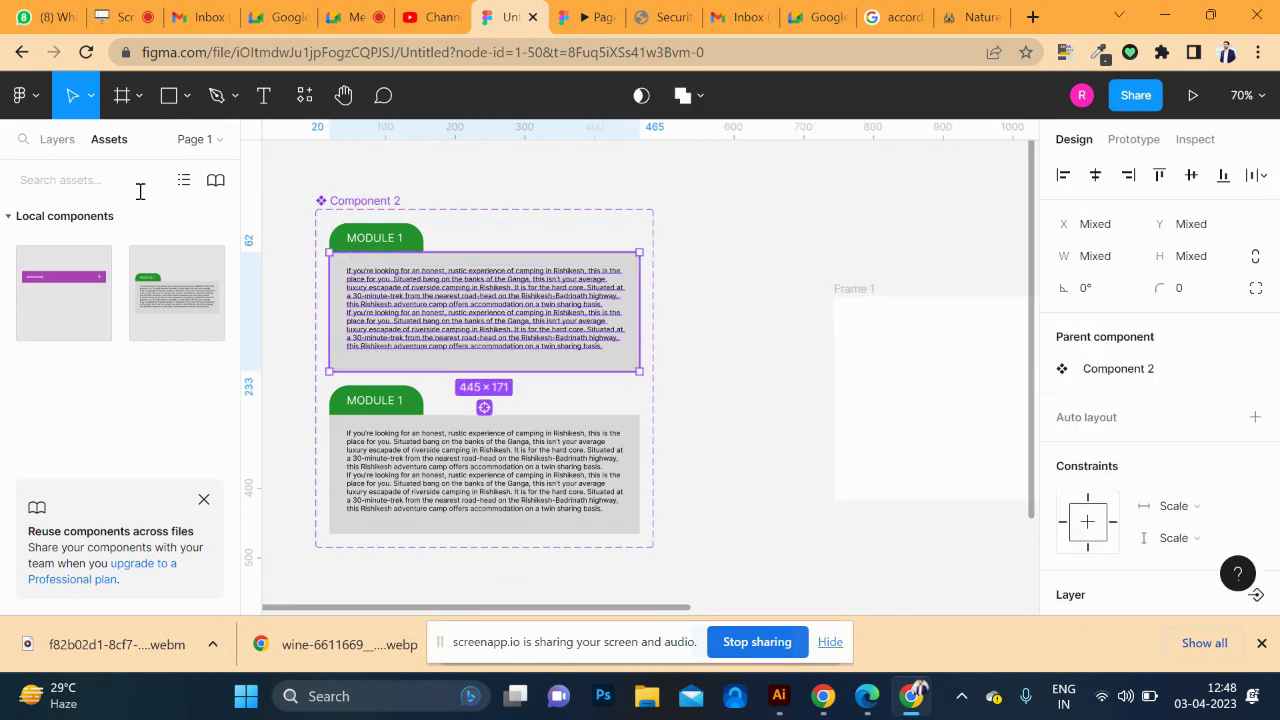
# - Hide the paragraph text and Rectangle 6 in the Default variant from the Layers panel
pyautogui.click(73, 145)
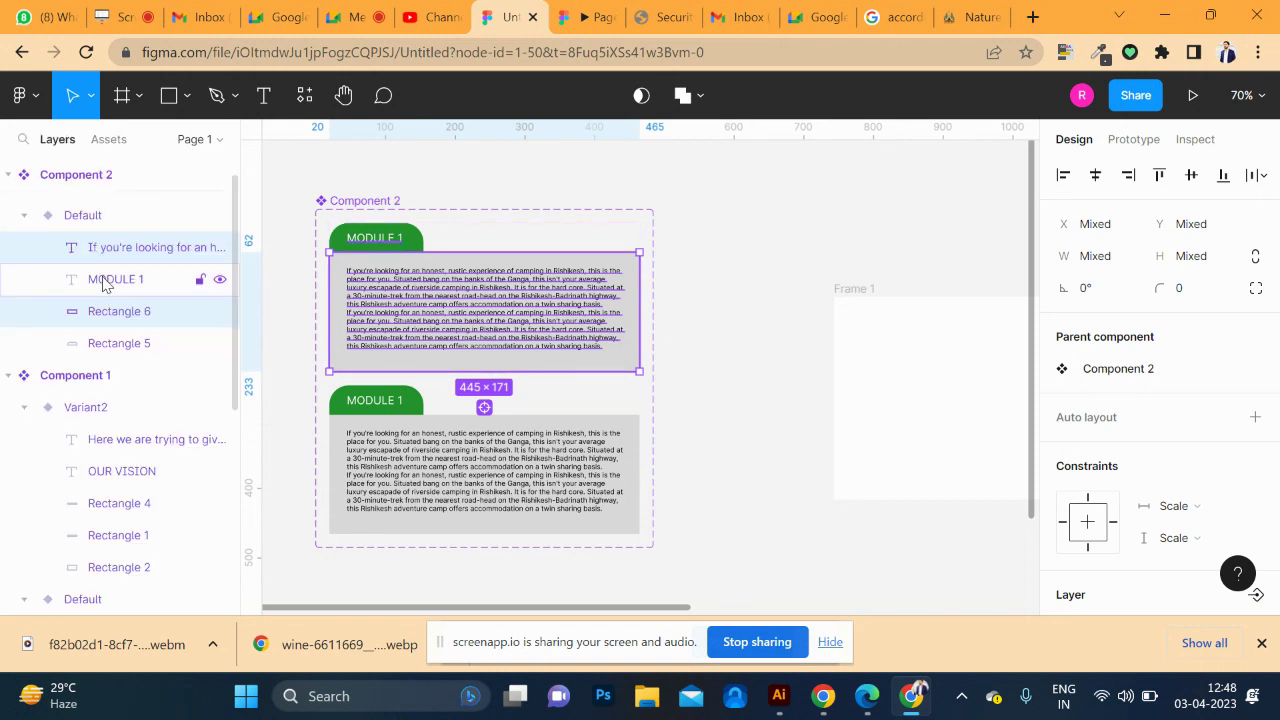
pyautogui.click(220, 250)
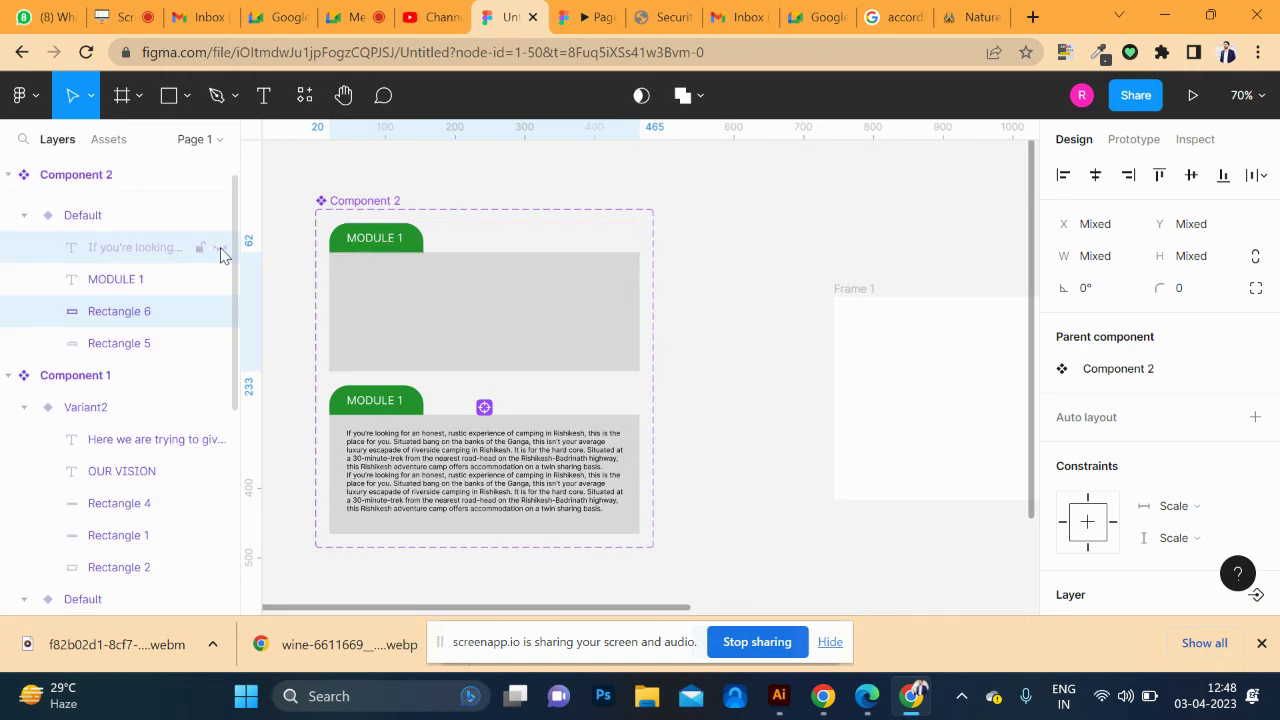
pyautogui.moveTo(150, 311)
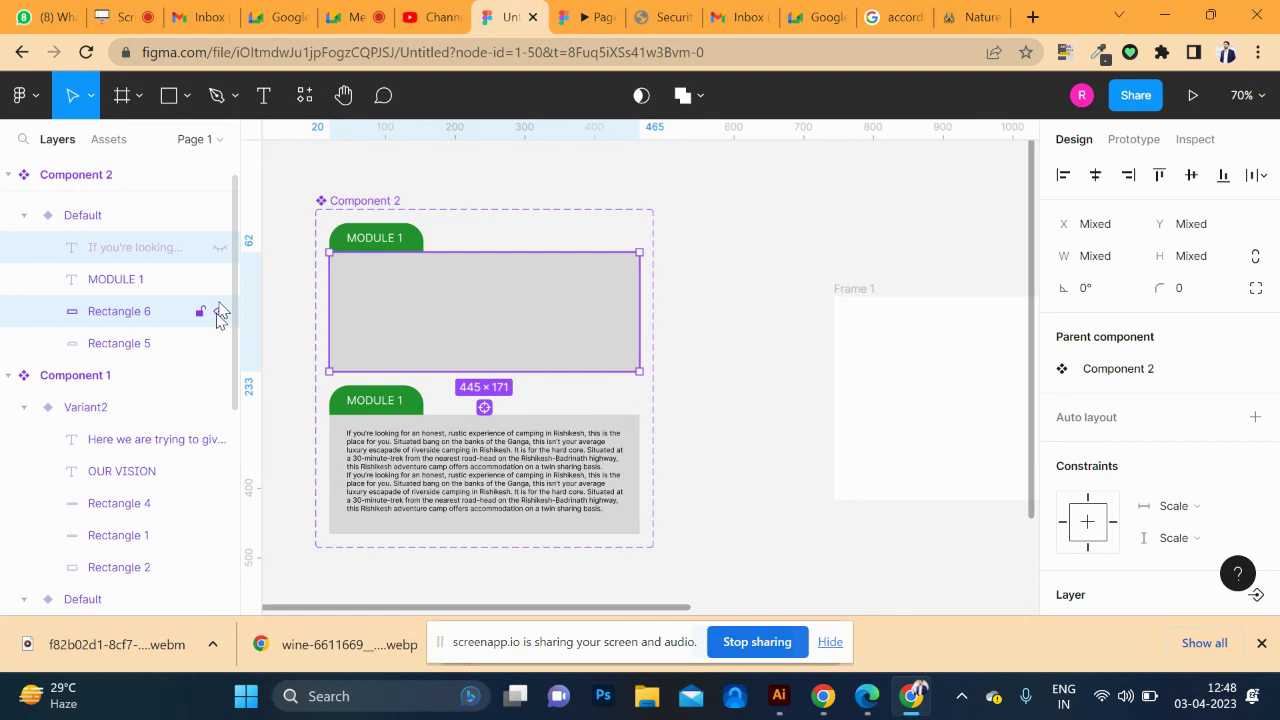
pyautogui.click(220, 312)
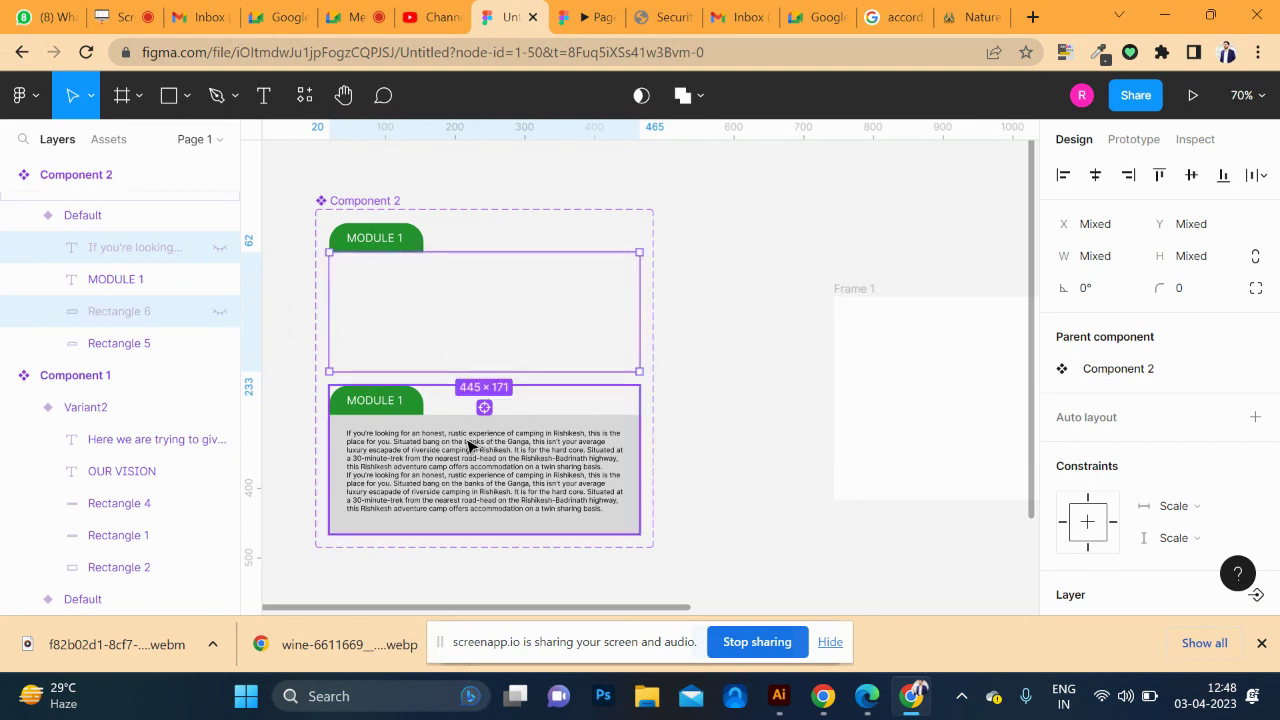
pyautogui.click(432, 206)
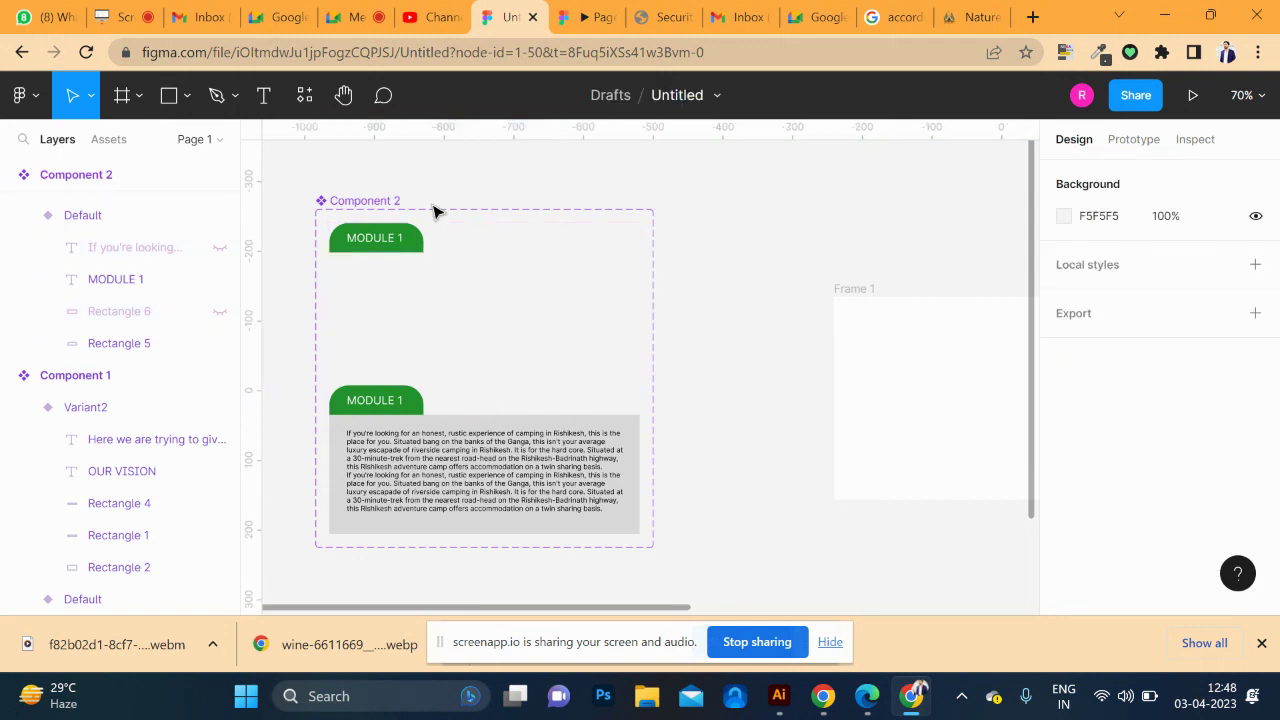
pyautogui.click(416, 238)
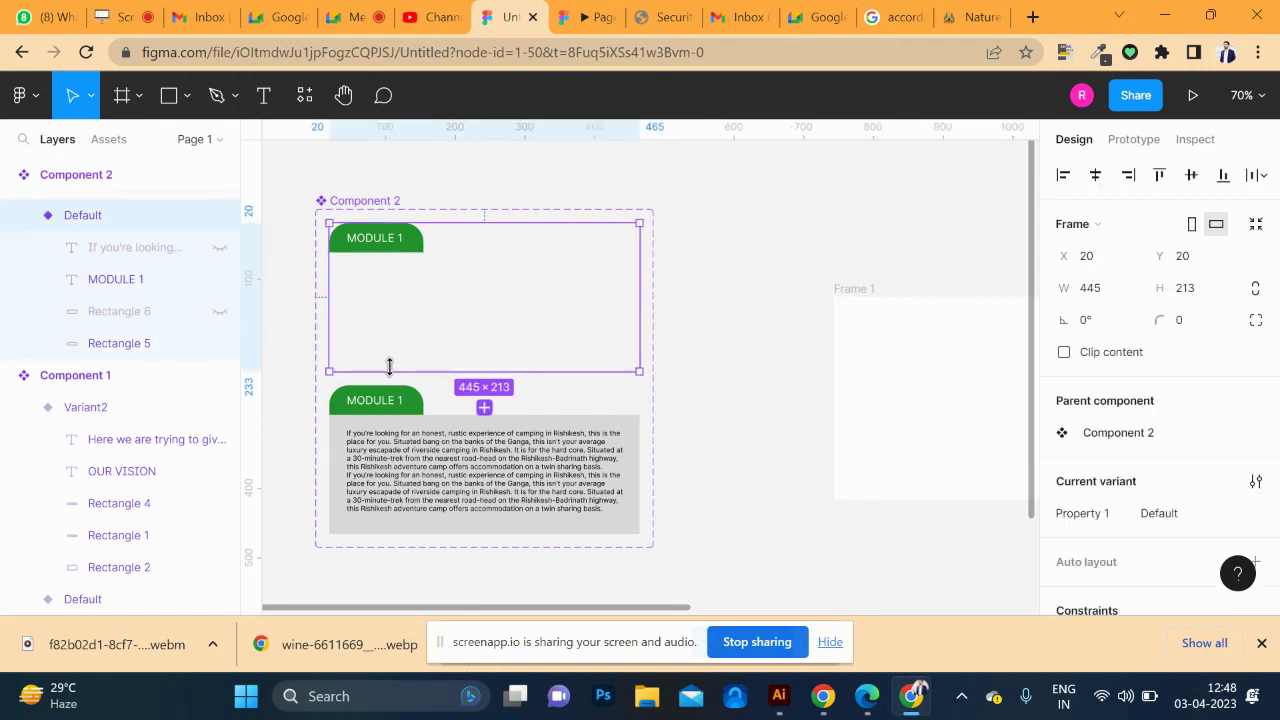
pyautogui.click(385, 408)
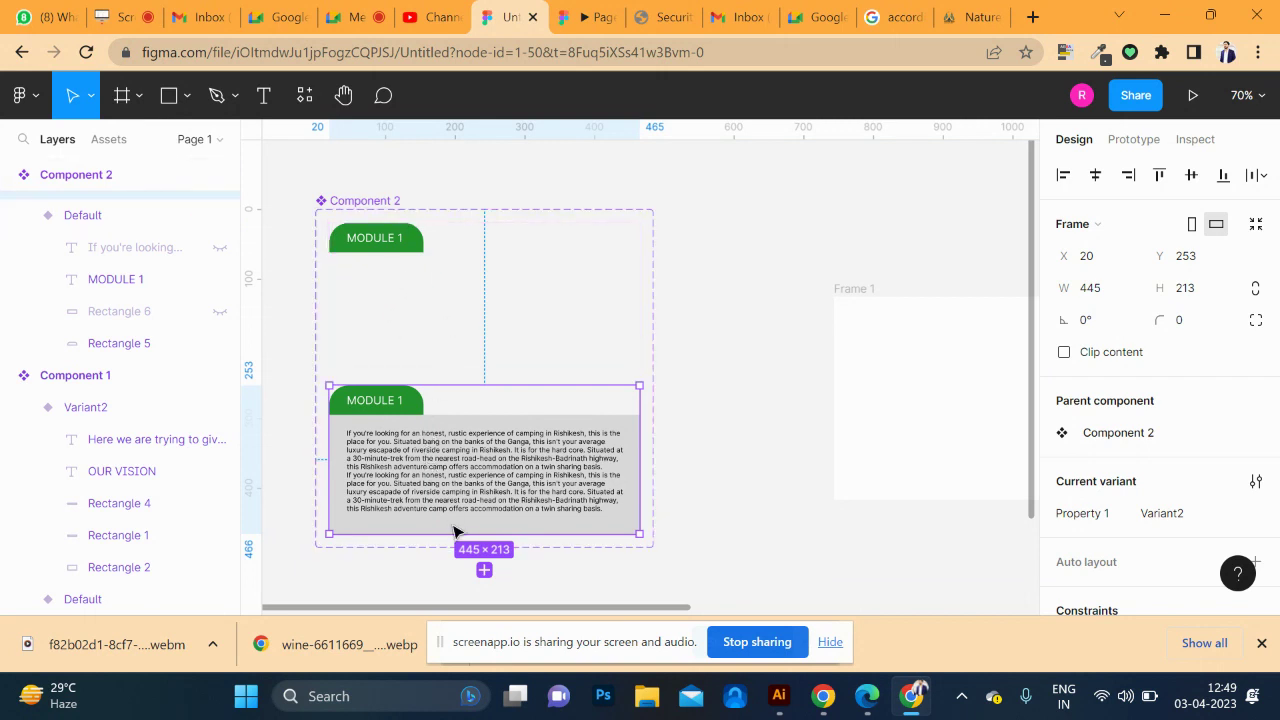
# - Add Variant3 and change its label to MODULE 2
pyautogui.click(484, 570)
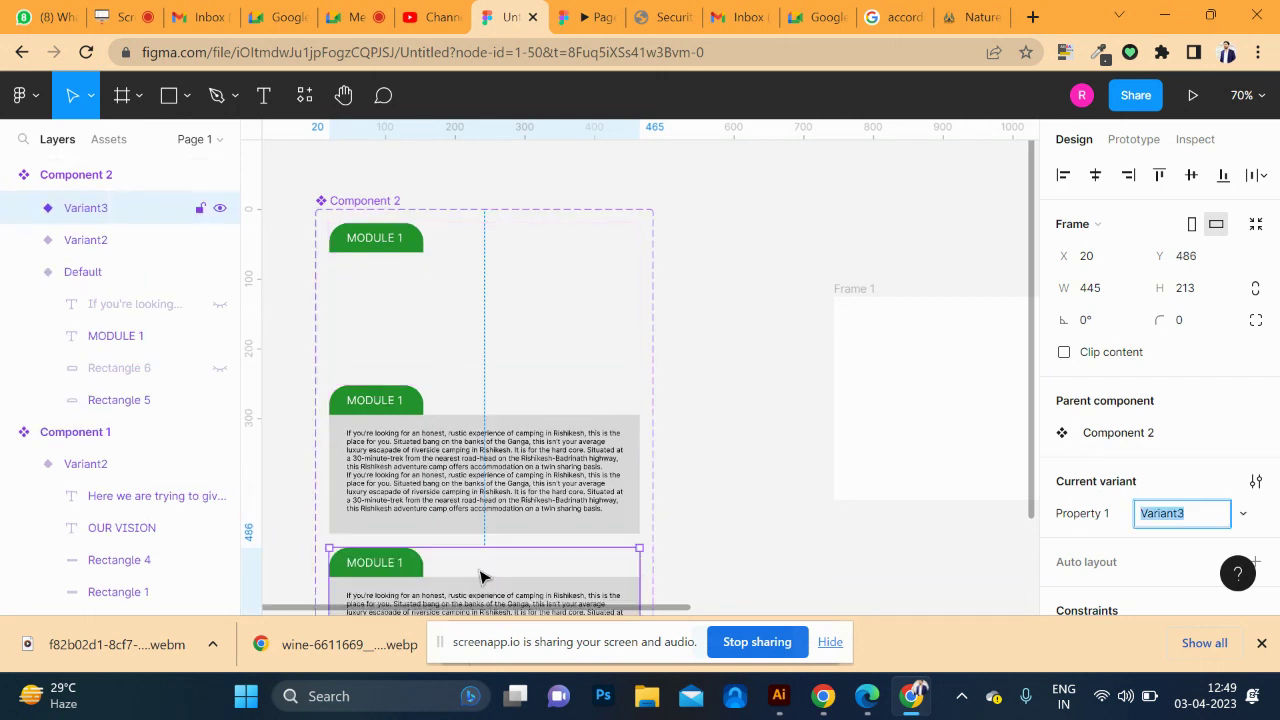
pyautogui.scroll(-1, 474, 457)
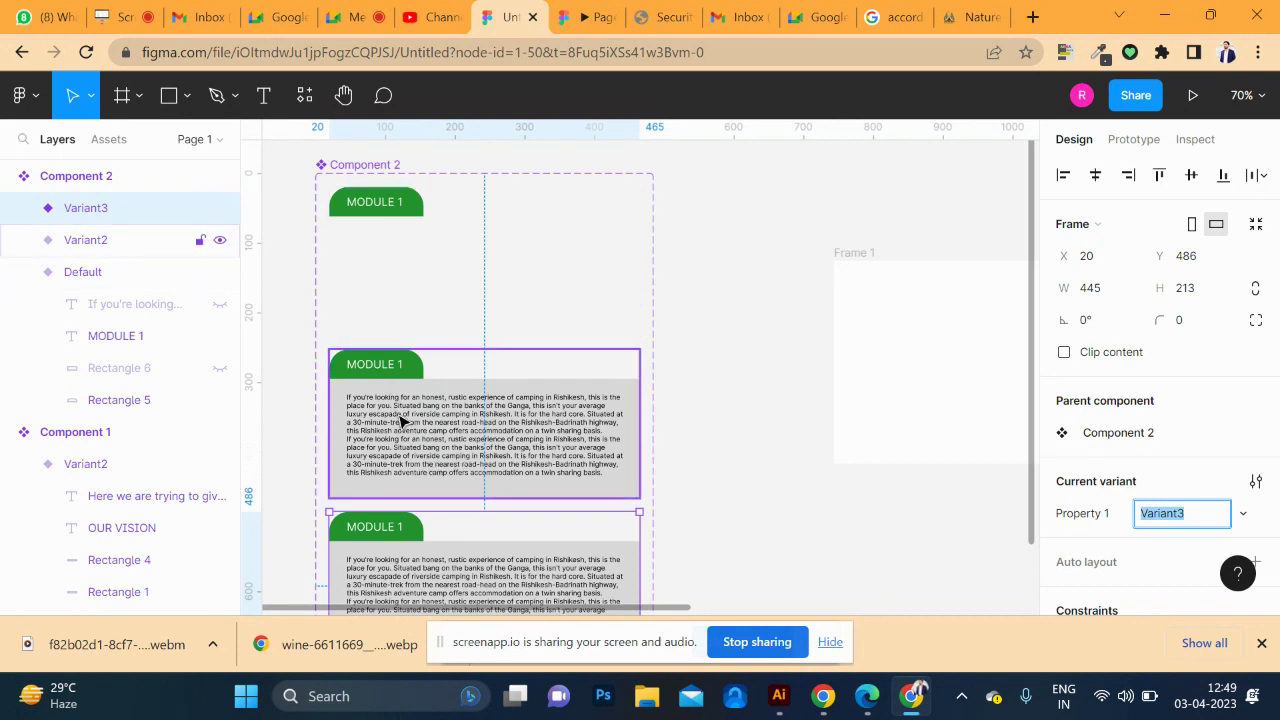
pyautogui.press('Return')
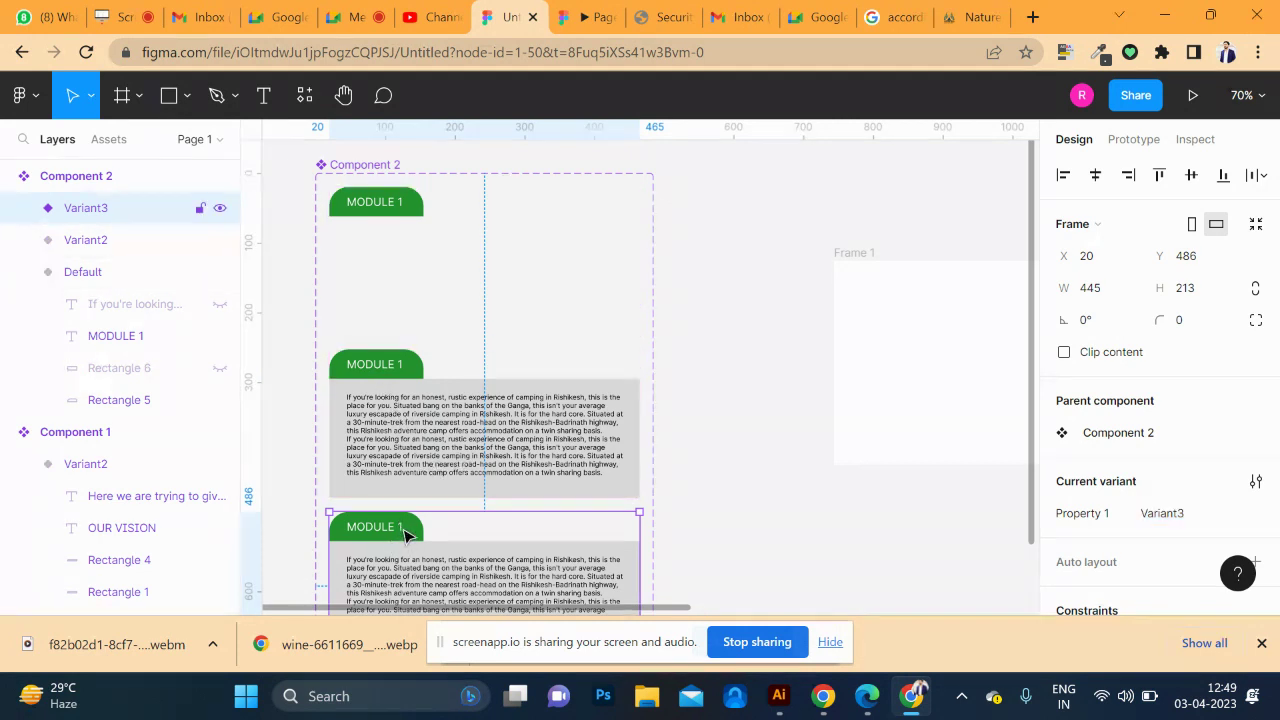
pyautogui.click(405, 535)
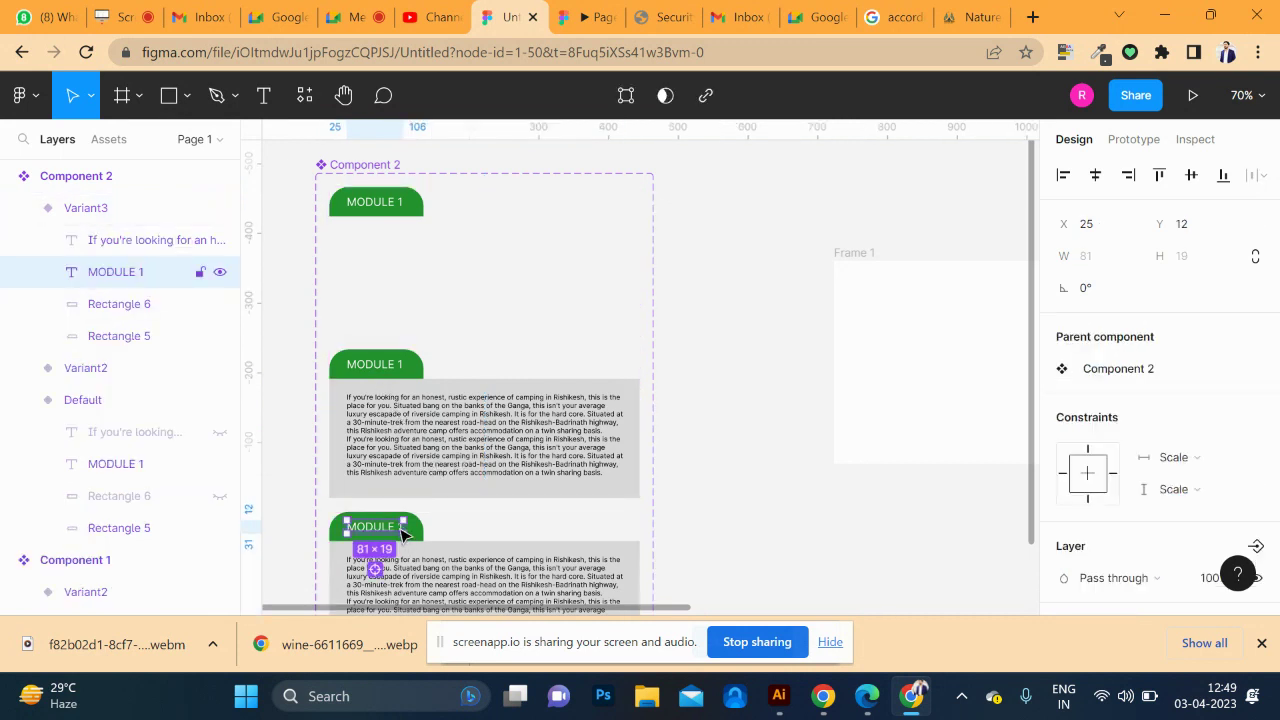
pyautogui.doubleClick(403, 533)
pyautogui.write('2')
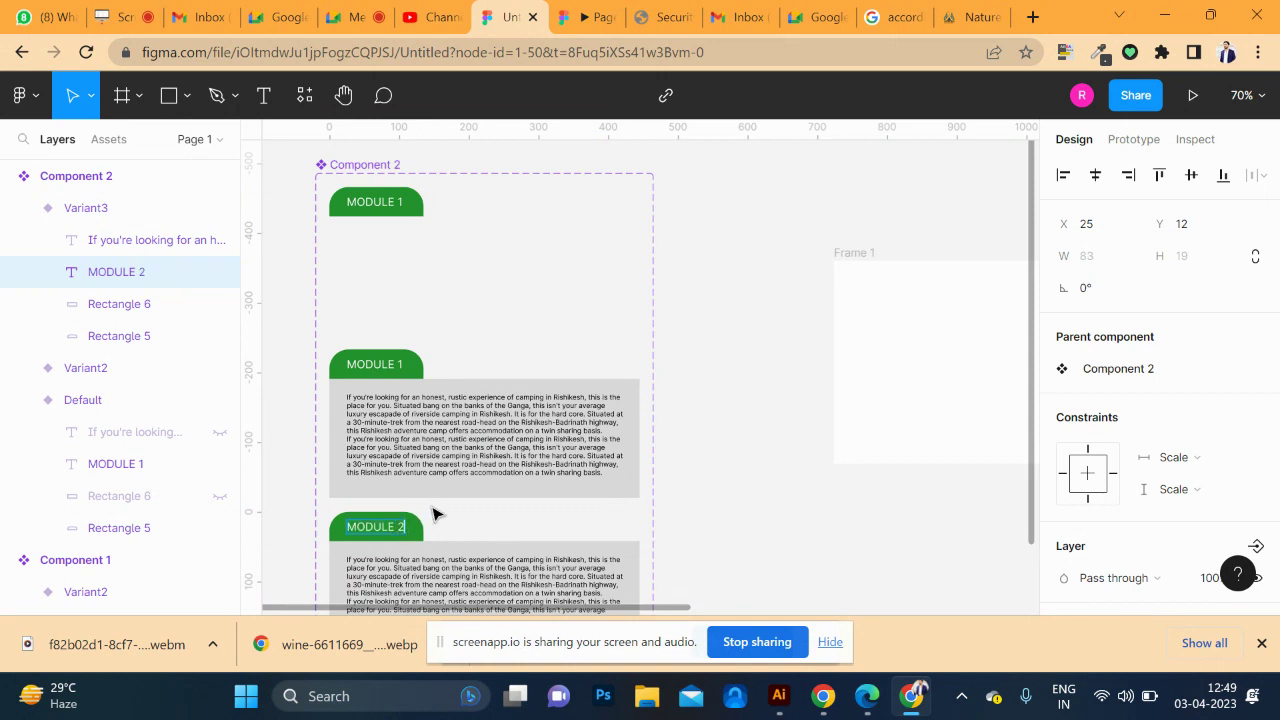
pyautogui.press('Escape')
# - Undo the MODULE 2 rename and the added variant
pyautogui.scroll(-1, 457, 486)
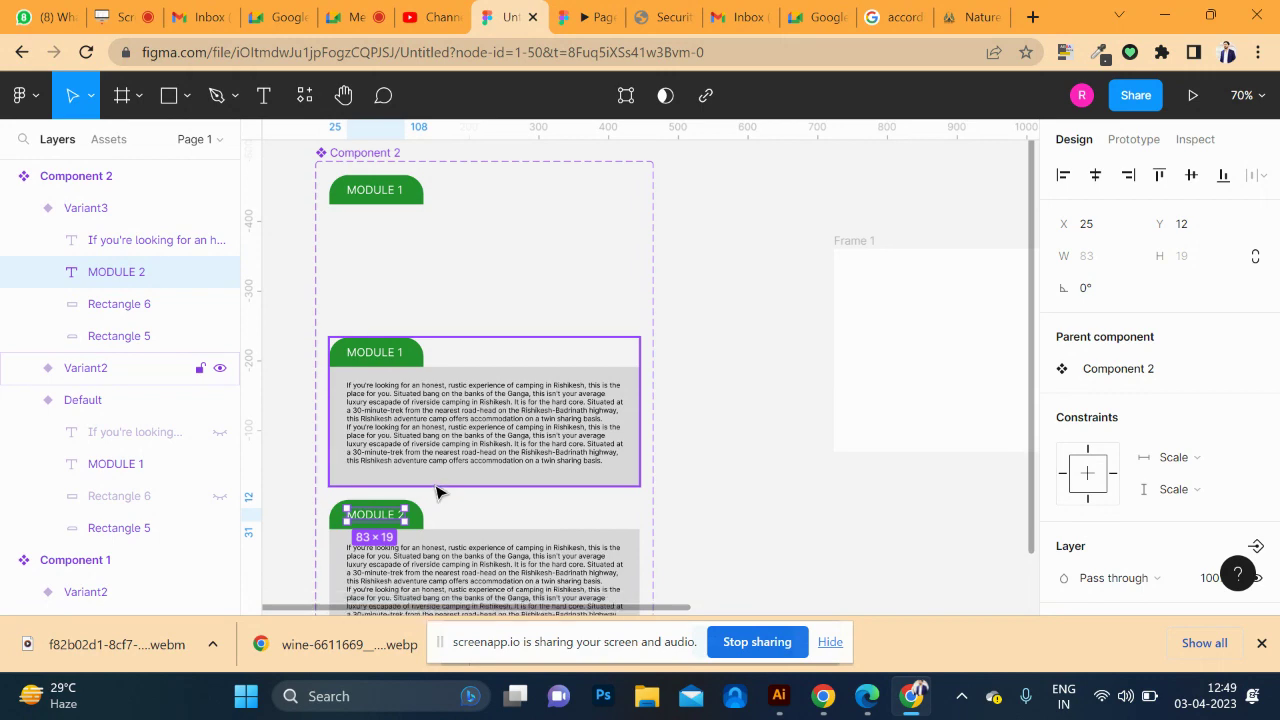
pyautogui.hotkey('ctrl', 'z')
pyautogui.hotkey('ctrl', 'z')
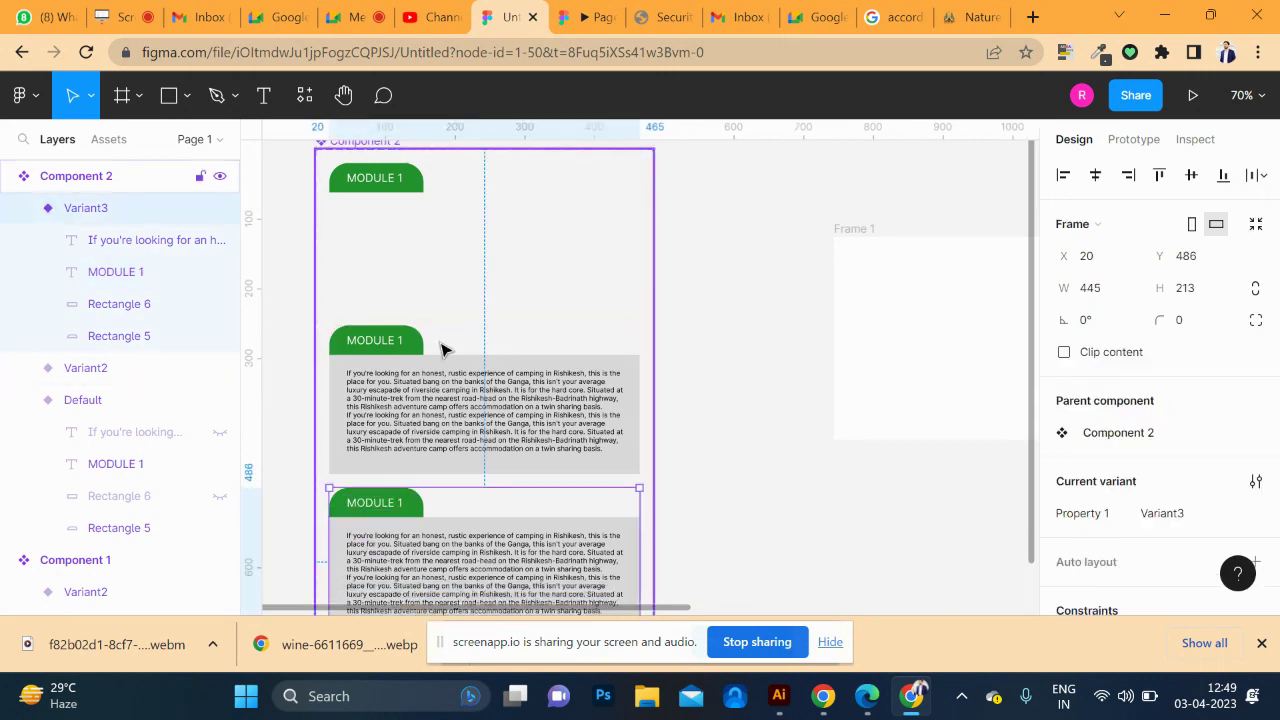
pyautogui.hotkey('ctrl', 'z')
pyautogui.hotkey('ctrl', 'z')
pyautogui.hotkey('ctrl', 'z')
pyautogui.hotkey('ctrl', 'z')
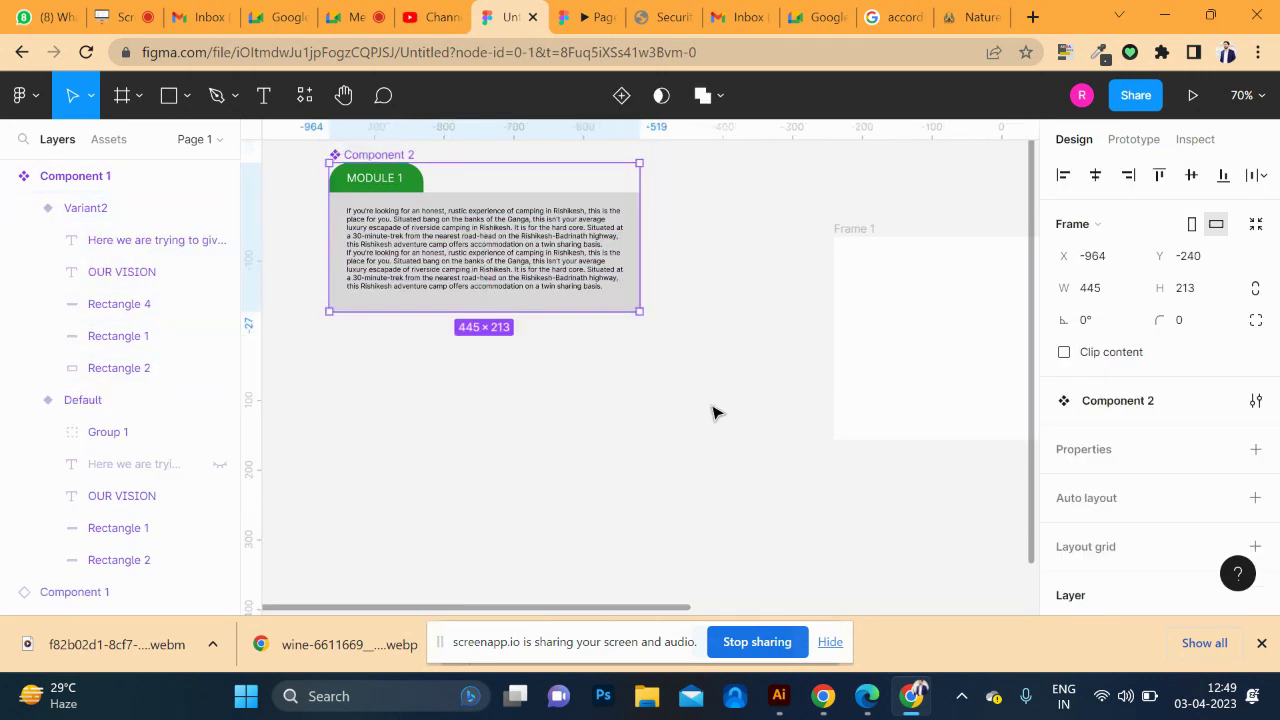
# - Delete the paragraph text and grey rectangle from the Component 2 card
pyautogui.click(343, 253)
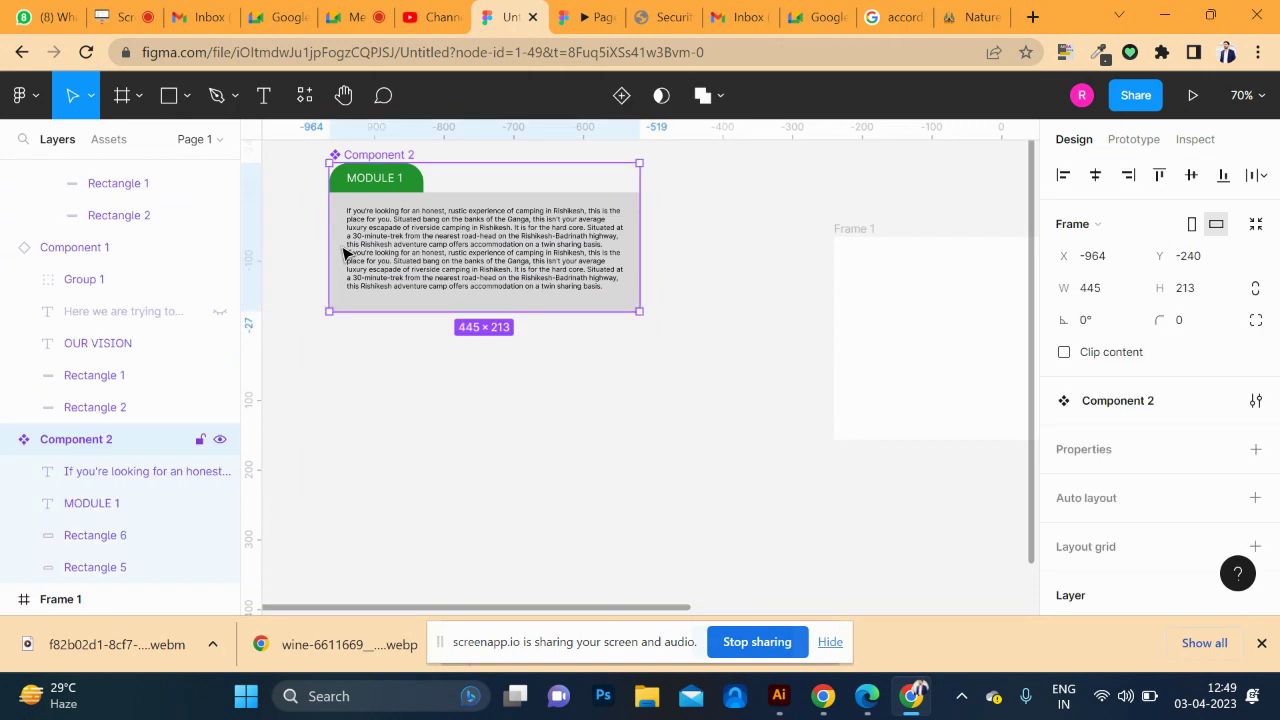
pyautogui.doubleClick(352, 264)
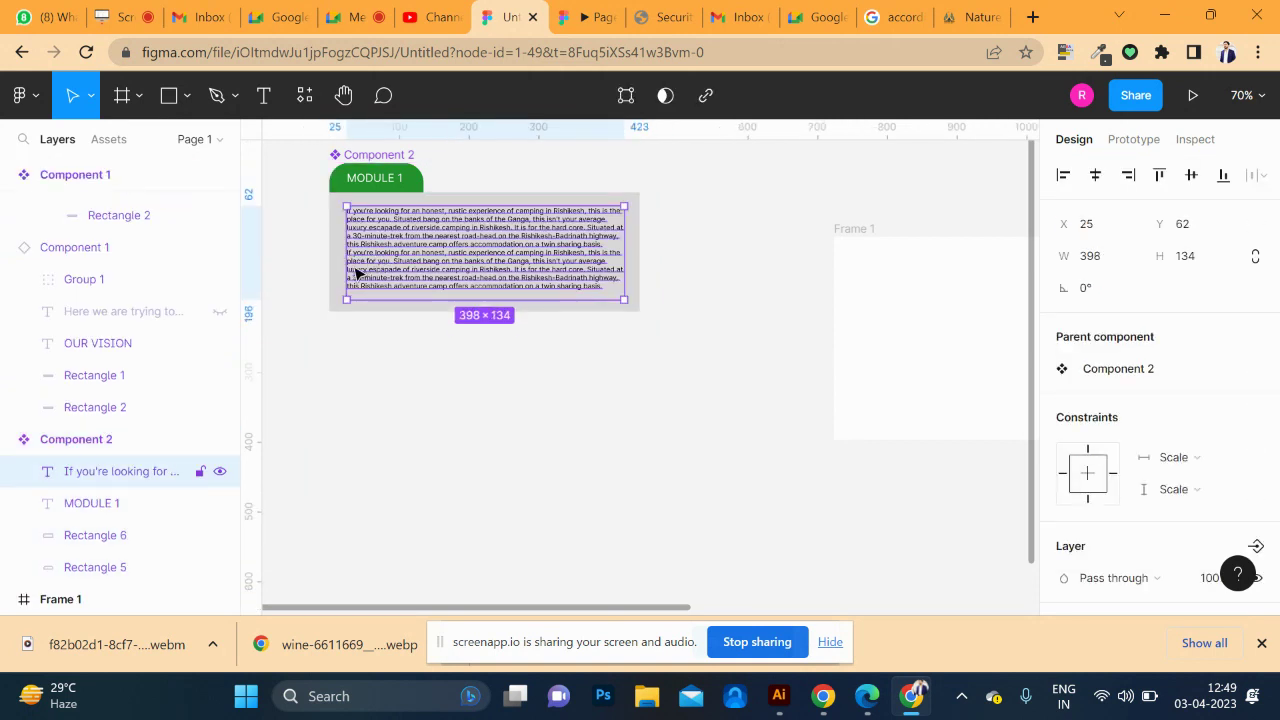
pyautogui.press('Delete')
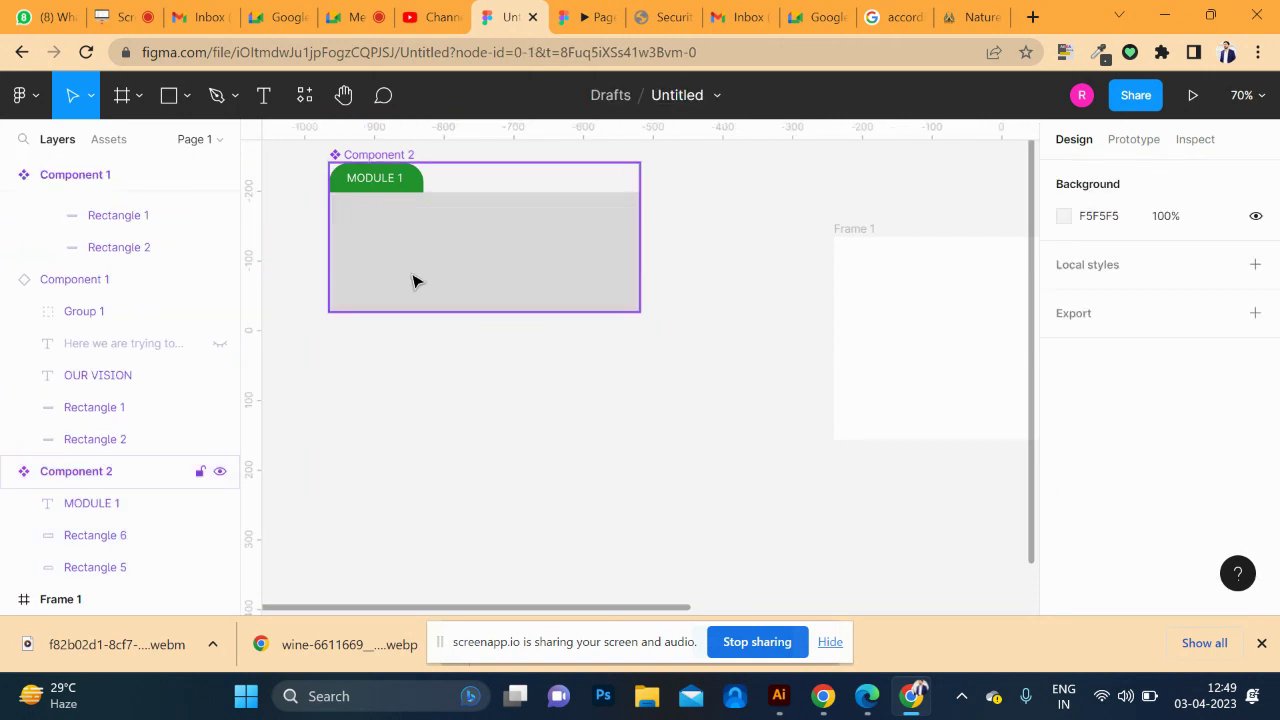
pyautogui.click(426, 278)
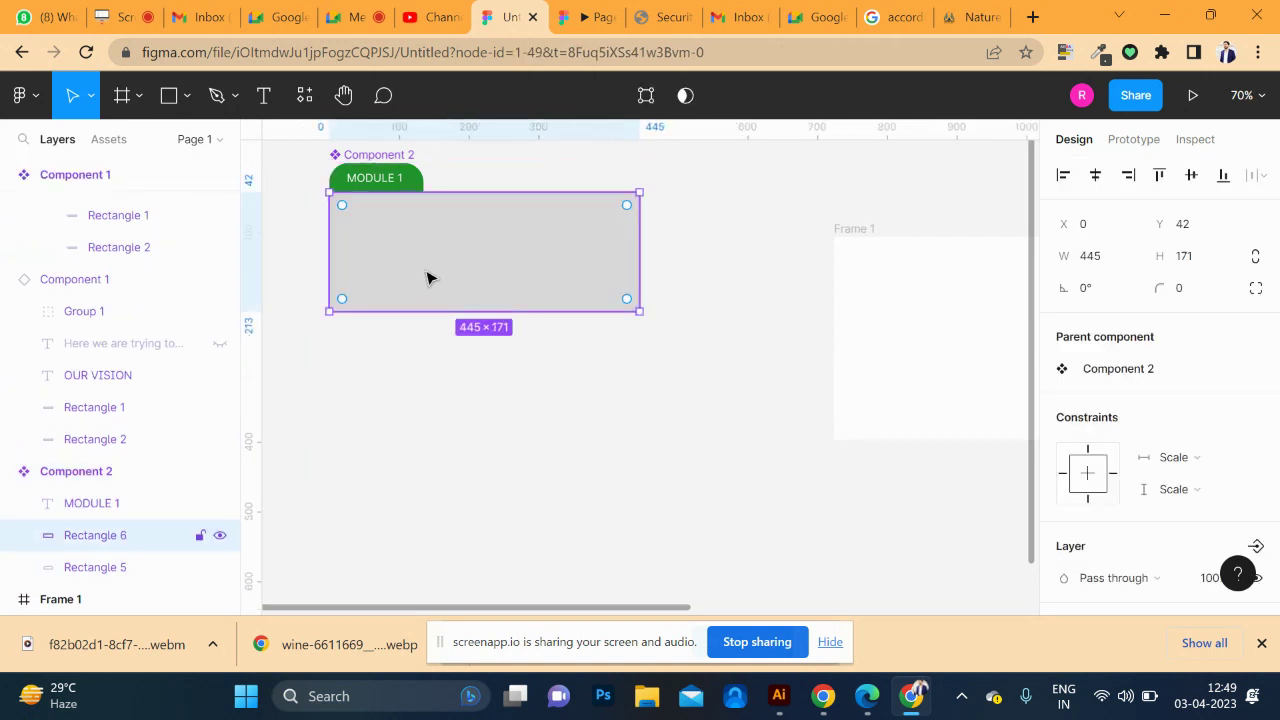
pyautogui.press('Delete')
# - Restore the grey box and paragraph with undo, then move Component 2 into Frame 1
pyautogui.click(403, 188)
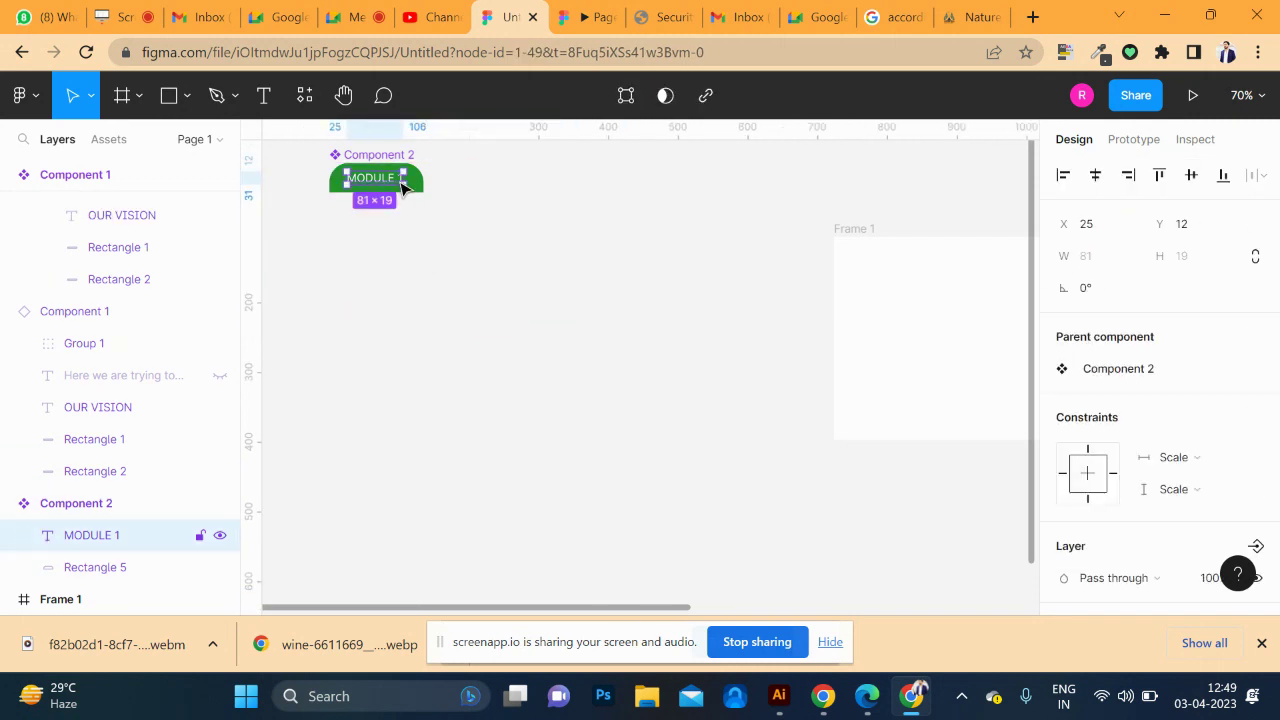
pyautogui.click(421, 200)
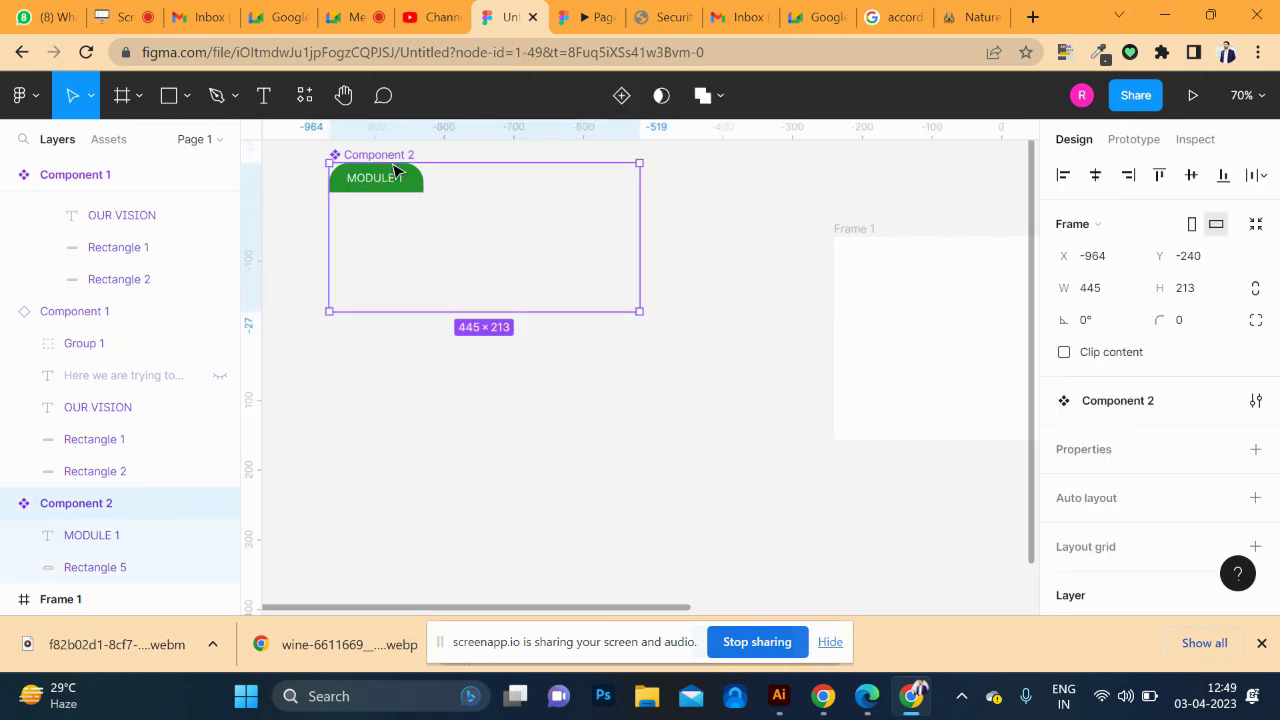
pyautogui.hotkey('ctrl', 'z')
pyautogui.hotkey('ctrl', 'z')
pyautogui.click(447, 371)
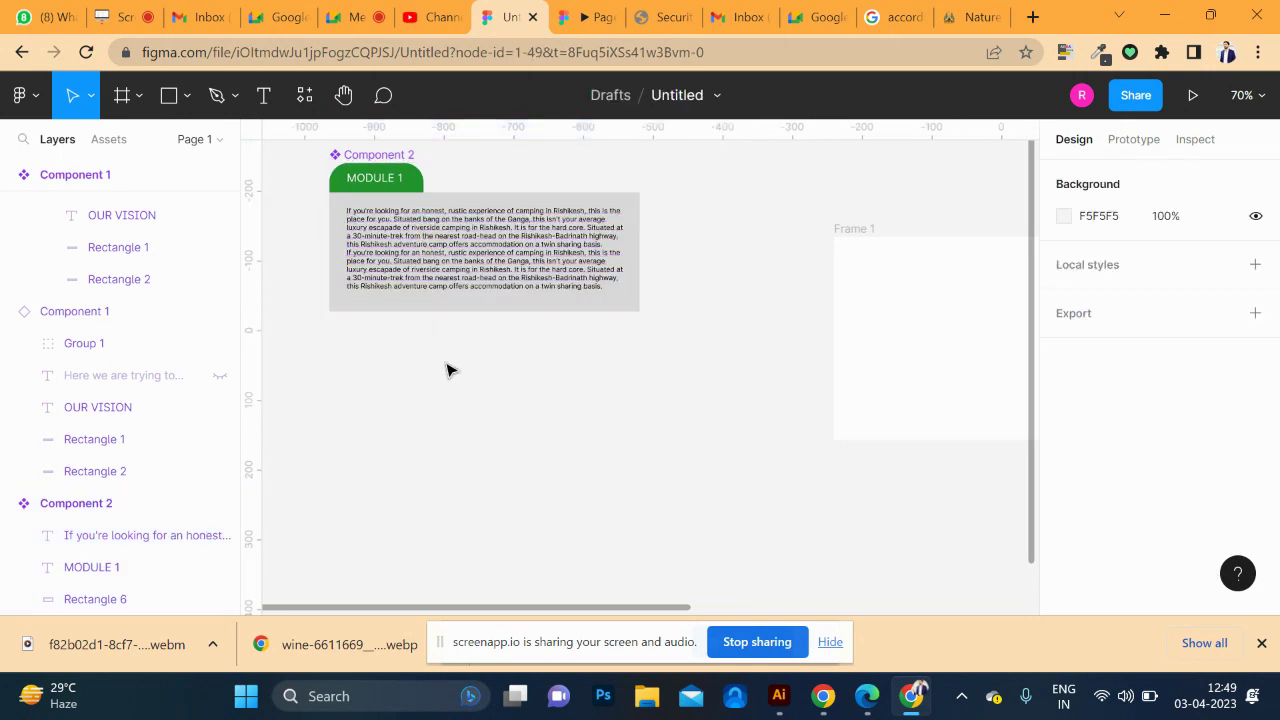
pyautogui.moveTo(333, 270); pyautogui.dragTo(857, 345)
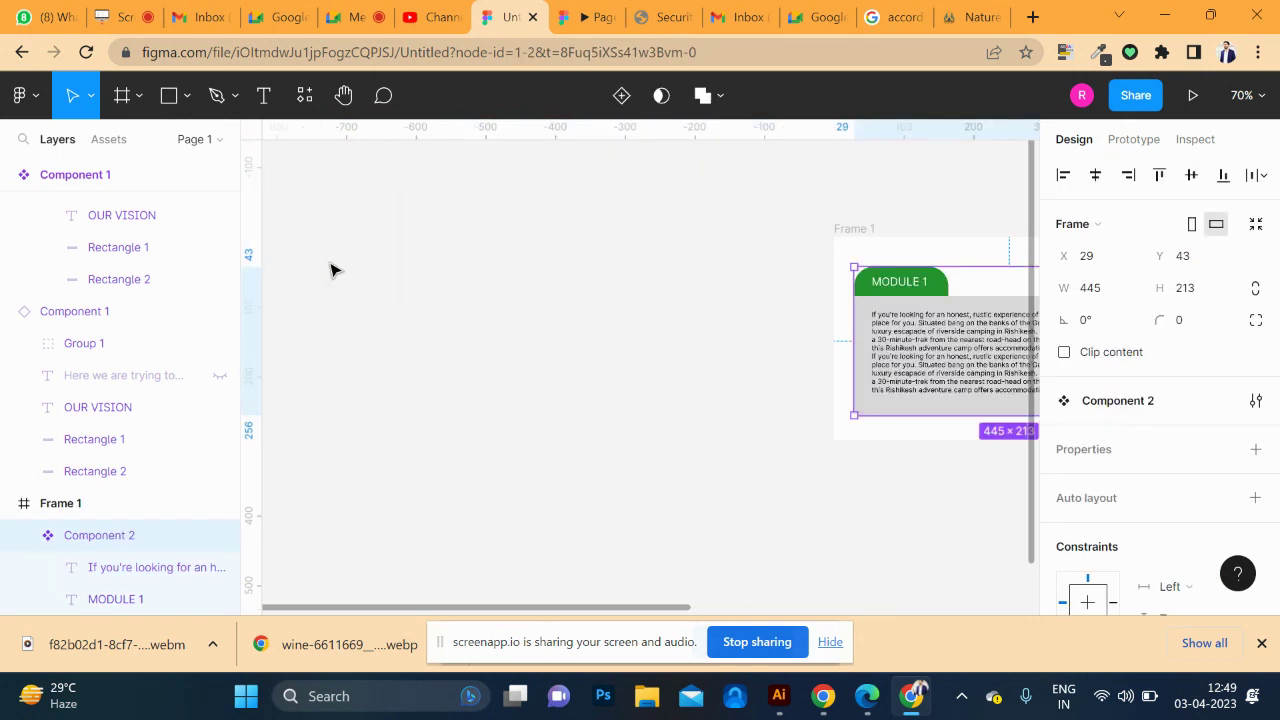
pyautogui.click(437, 303)
# - Delete the paragraph text and grey rectangle inside Frame 1
pyautogui.moveTo(780, 369); pyautogui.dragTo(413, 369)
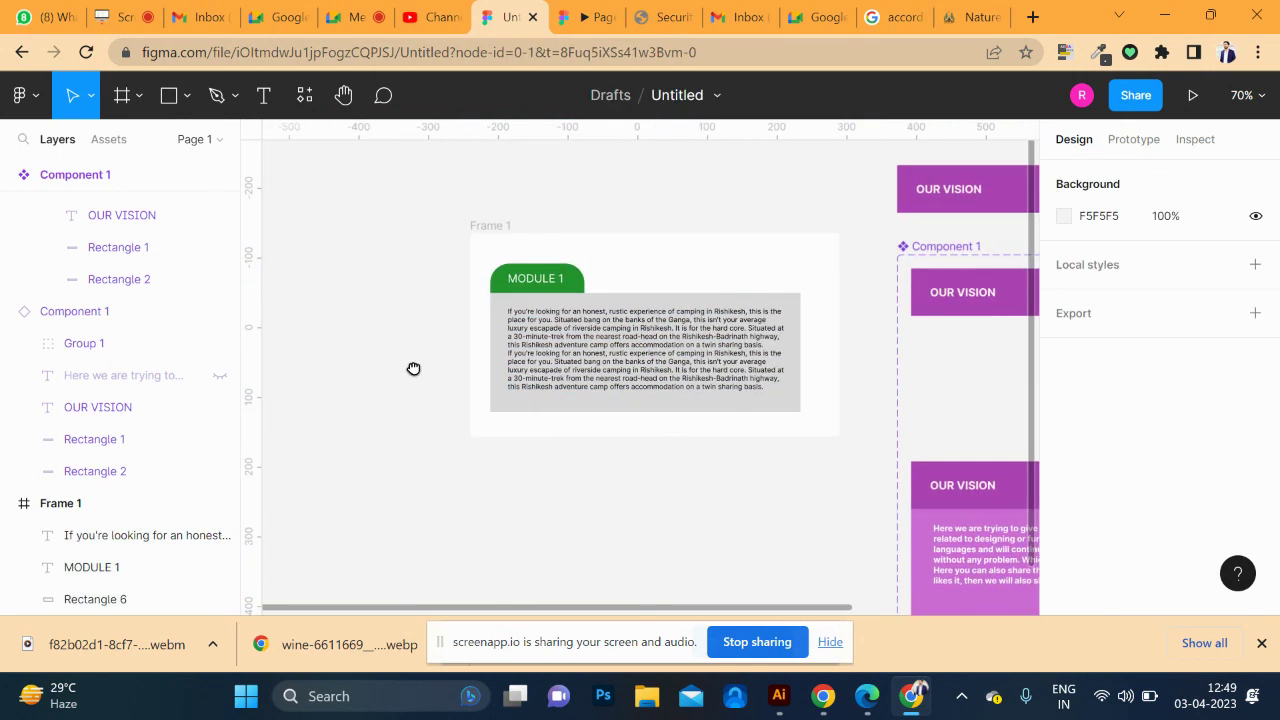
pyautogui.moveTo(714, 371); pyautogui.dragTo(712, 383)
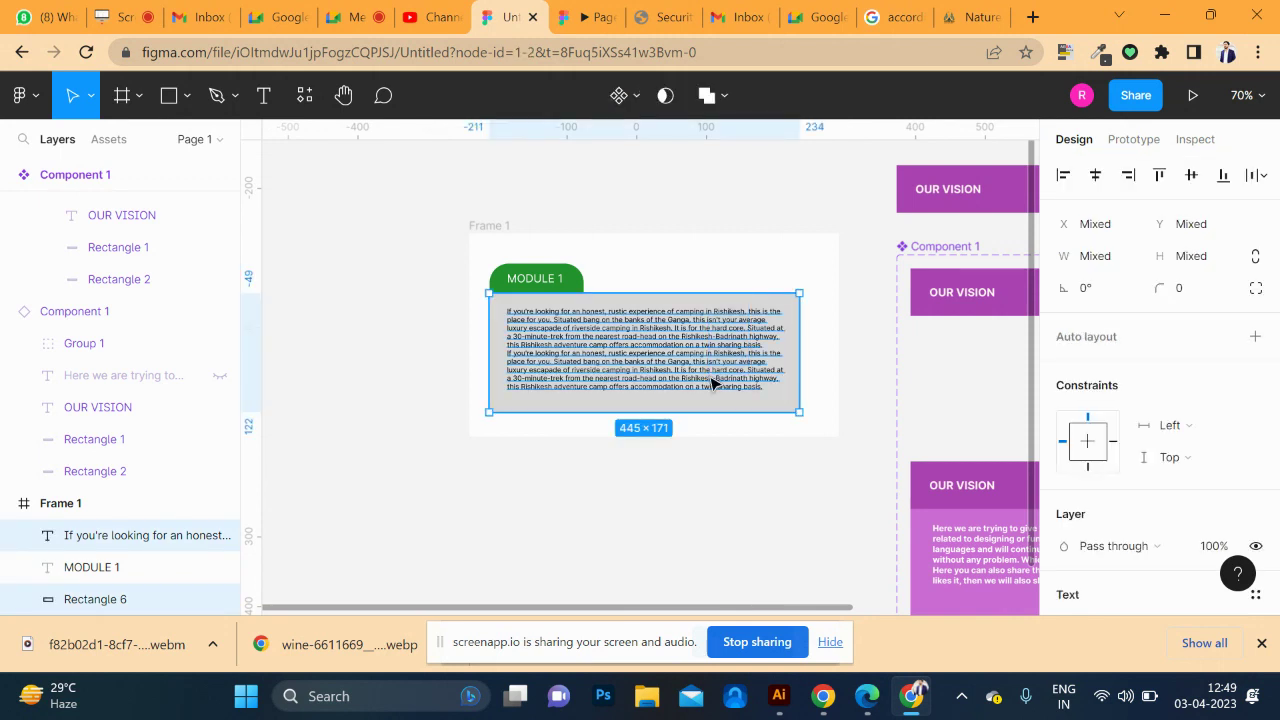
pyautogui.press('Delete')
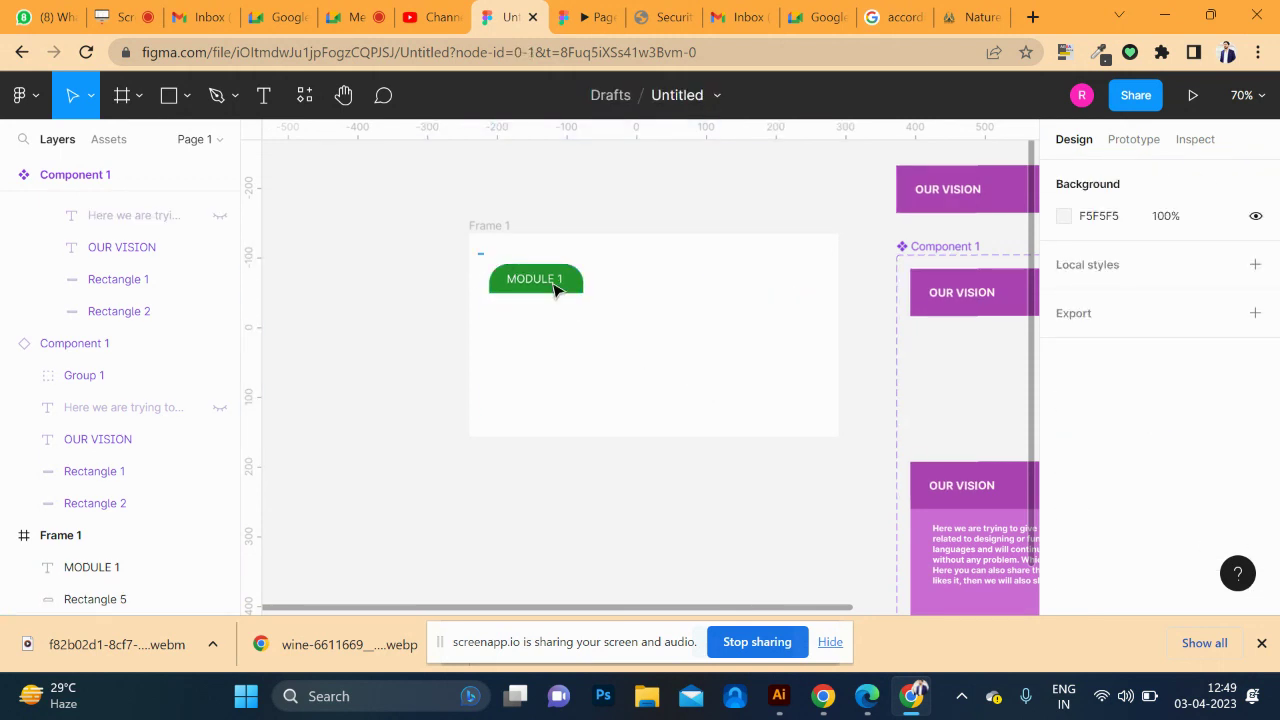
# - Make the MODULE 1 tab a component with three variants: Default, Variant2 and Variant3
pyautogui.moveTo(480, 253); pyautogui.dragTo(594, 309)
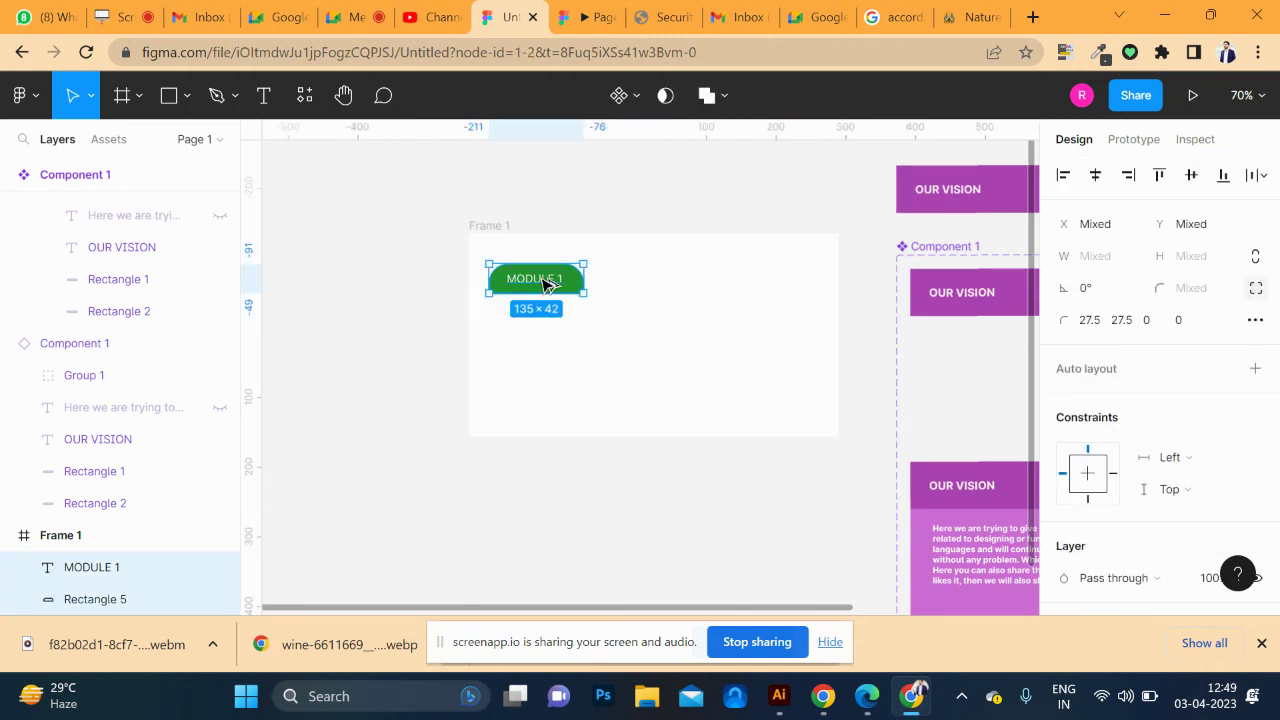
pyautogui.hotkey('ctrl', 'alt', 'k')
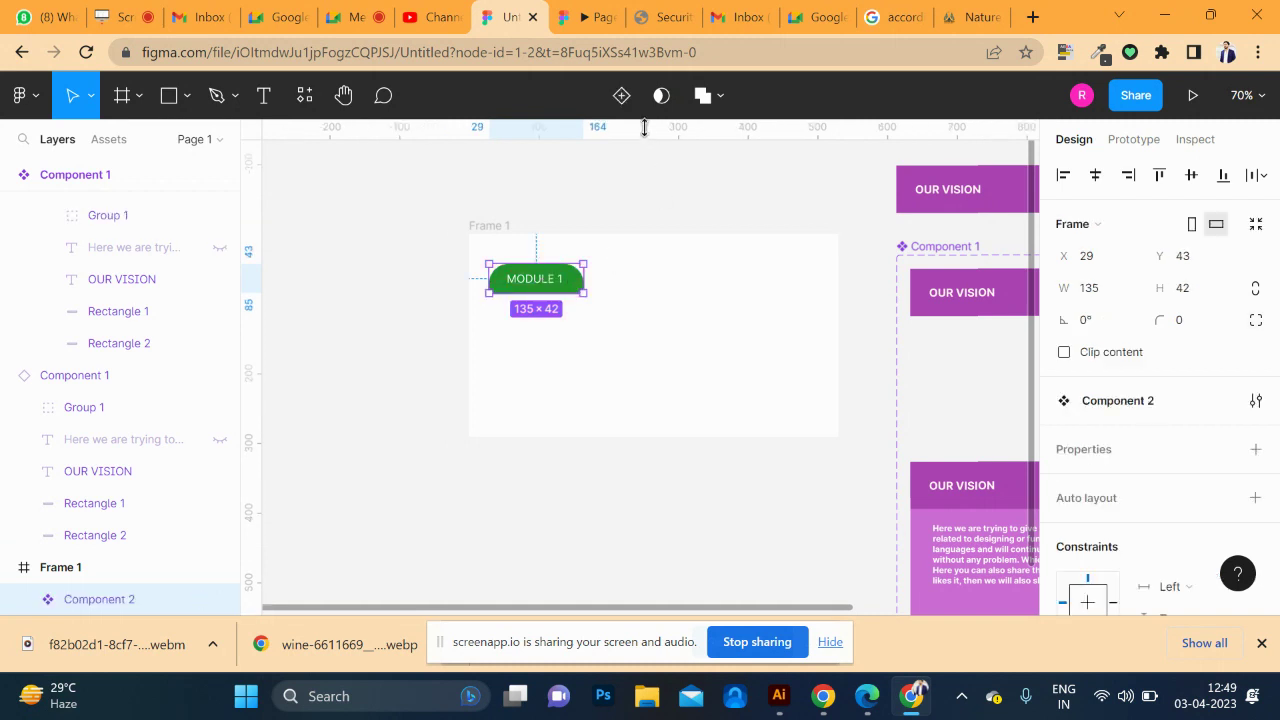
pyautogui.click(621, 95)
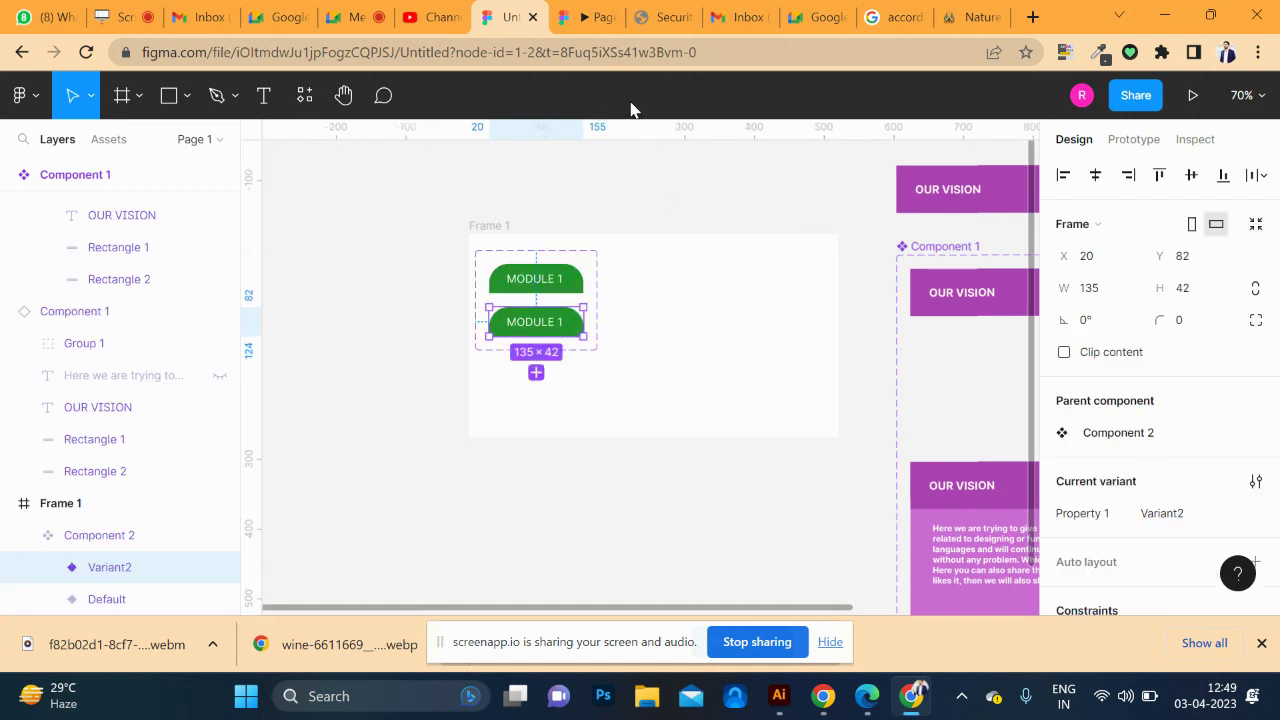
pyautogui.click(569, 354)
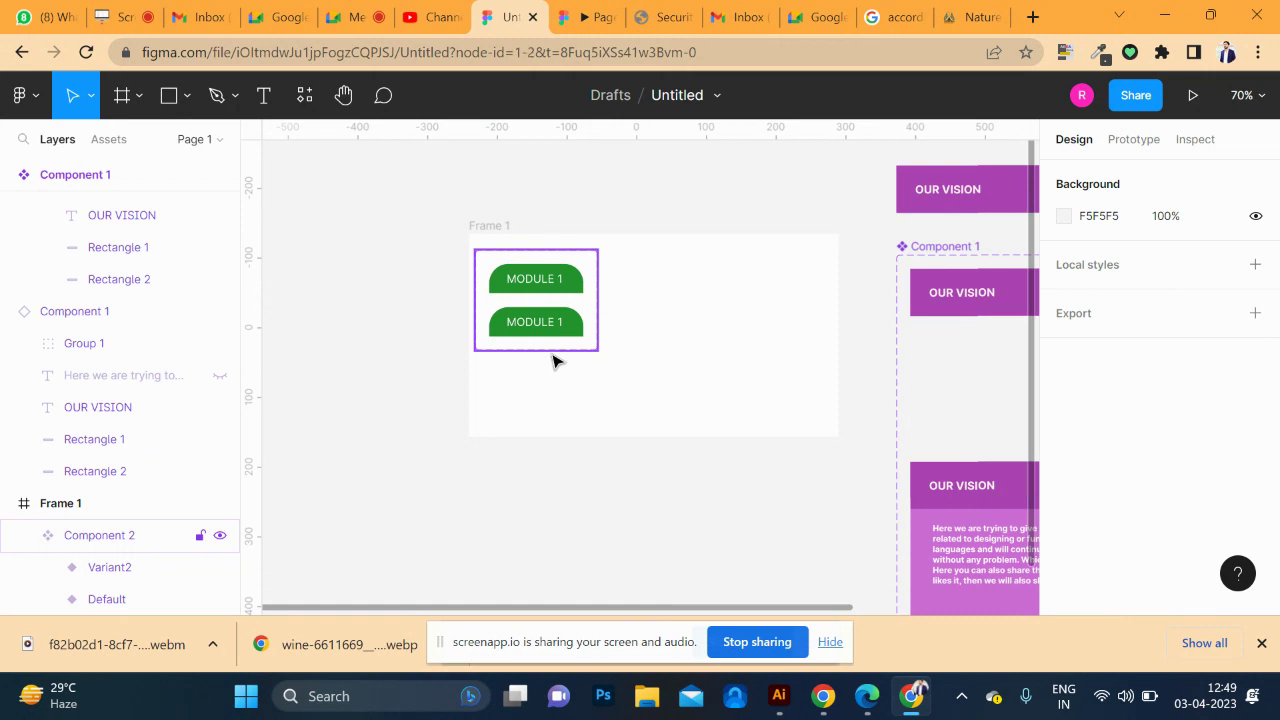
pyautogui.click(548, 366)
pyautogui.click(537, 387)
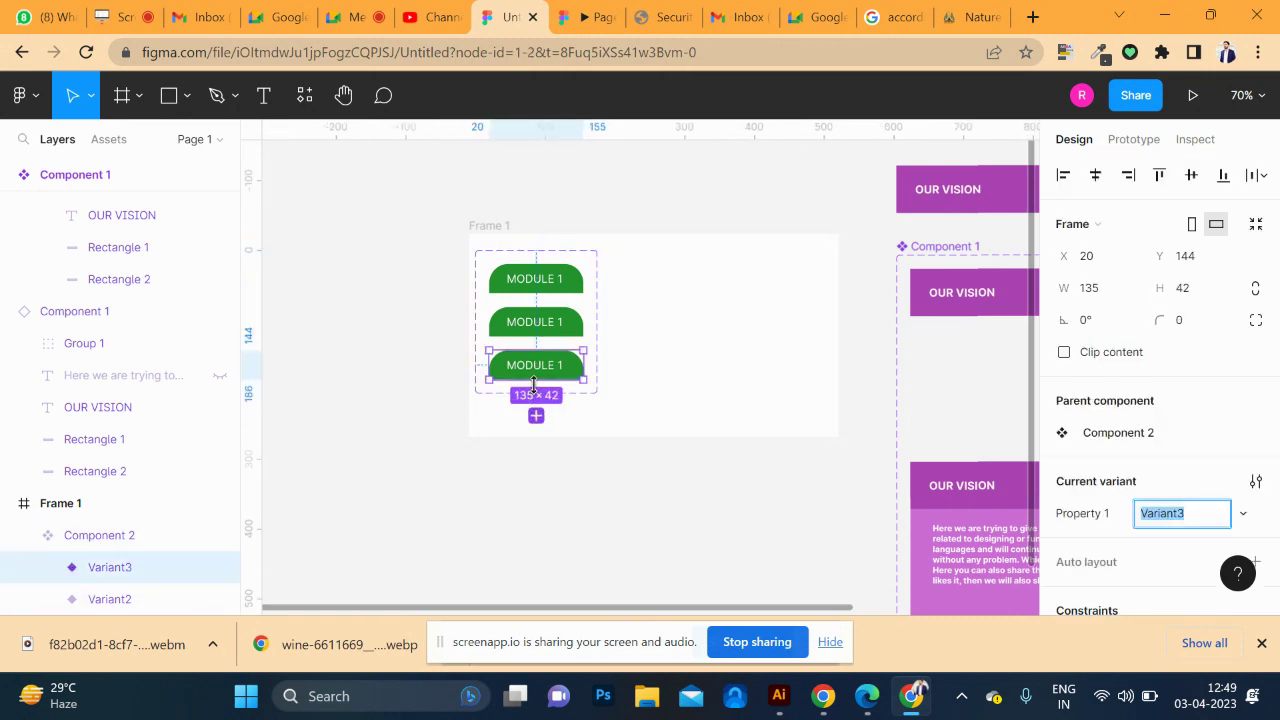
pyautogui.click(718, 345)
# - Relabel the middle and bottom tab variants MODULE 2 and MODULE 3
pyautogui.scroll(2, 557, 323)
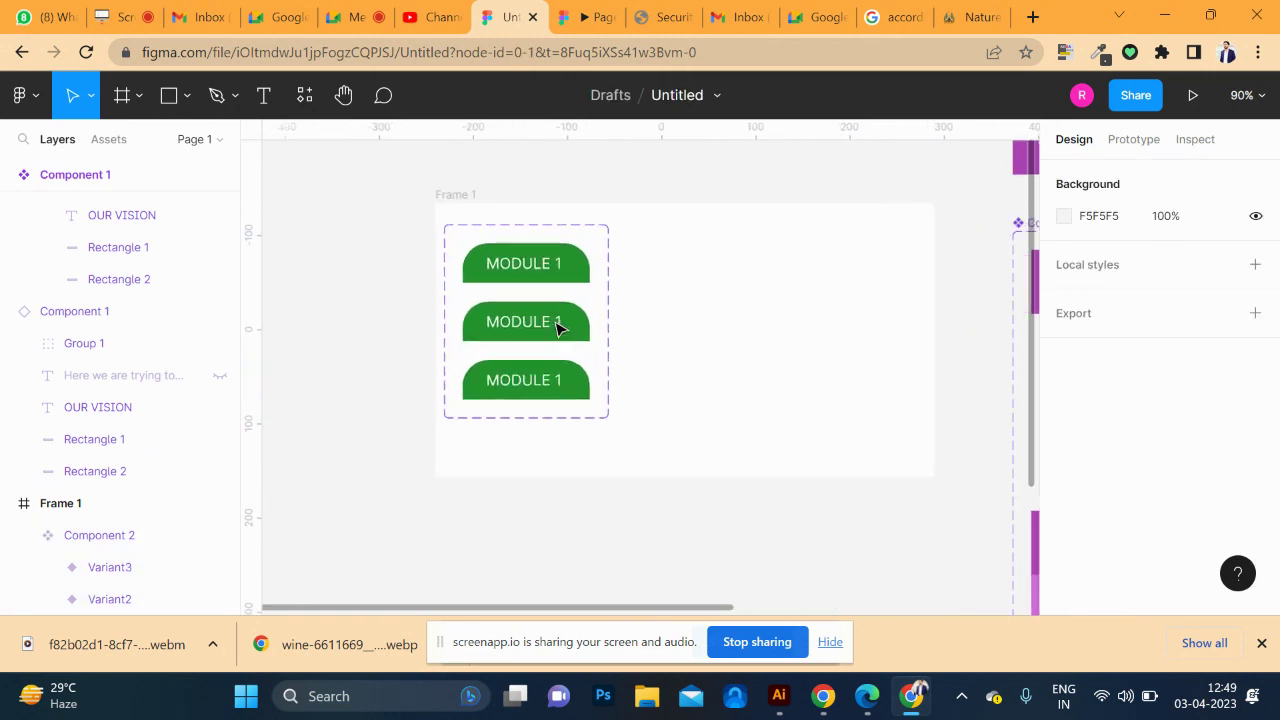
pyautogui.scroll(4, 560, 323)
pyautogui.click(565, 325)
pyautogui.doubleClick(565, 325)
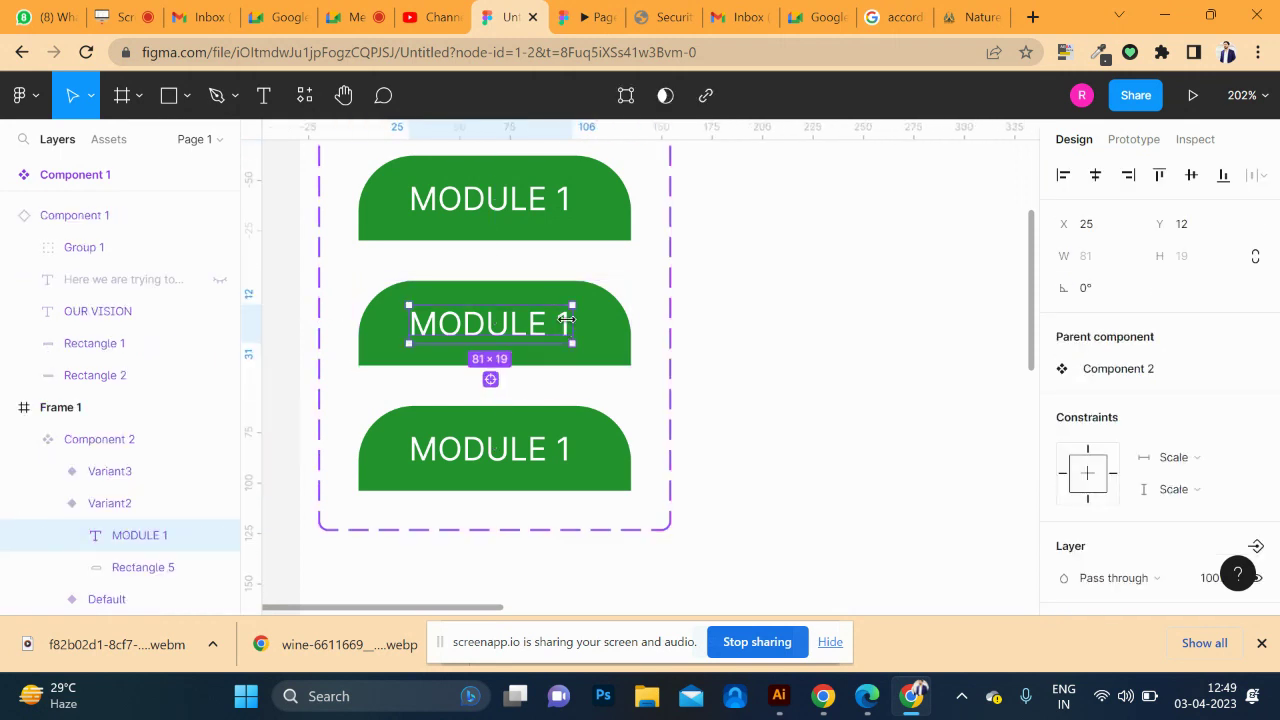
pyautogui.doubleClick(565, 323)
pyautogui.click(560, 322)
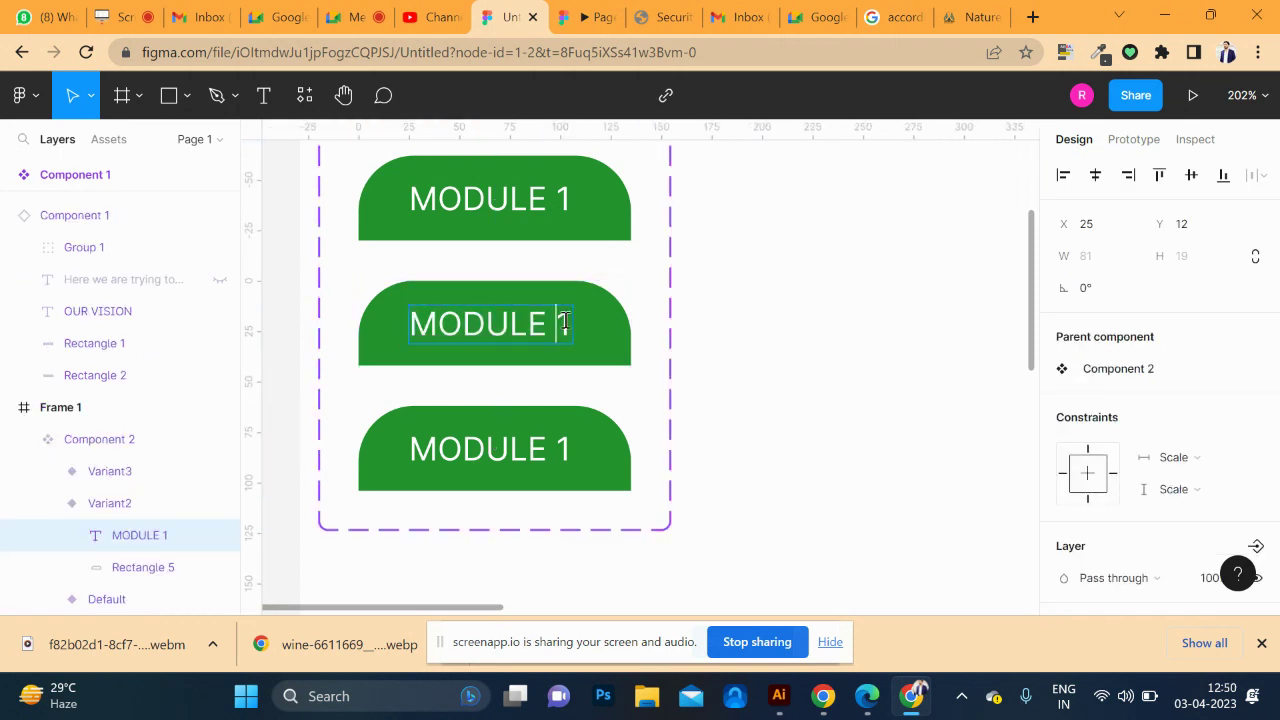
pyautogui.write('2')
pyautogui.doubleClick(560, 452)
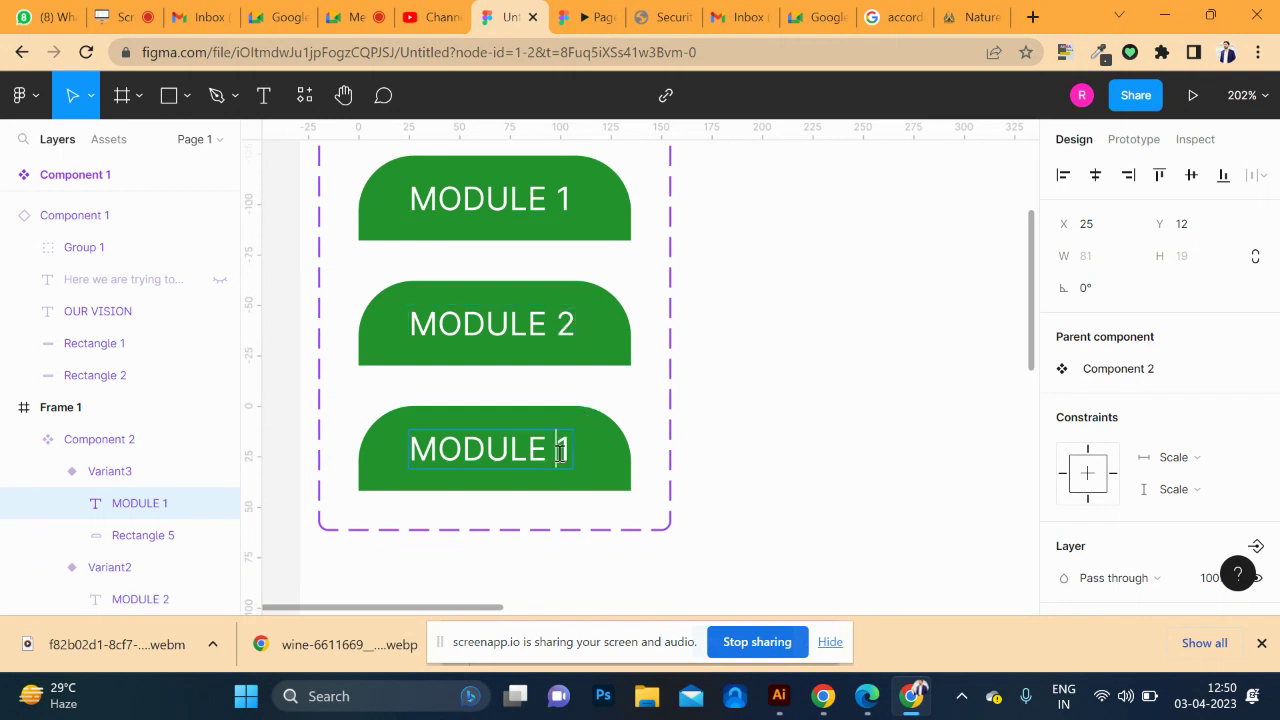
pyautogui.write('3')
pyautogui.press('Escape')
# - Move the three-variant tab set left out of Frame 1
pyautogui.scroll(-2, 754, 277)
pyautogui.scroll(-3, 754, 277)
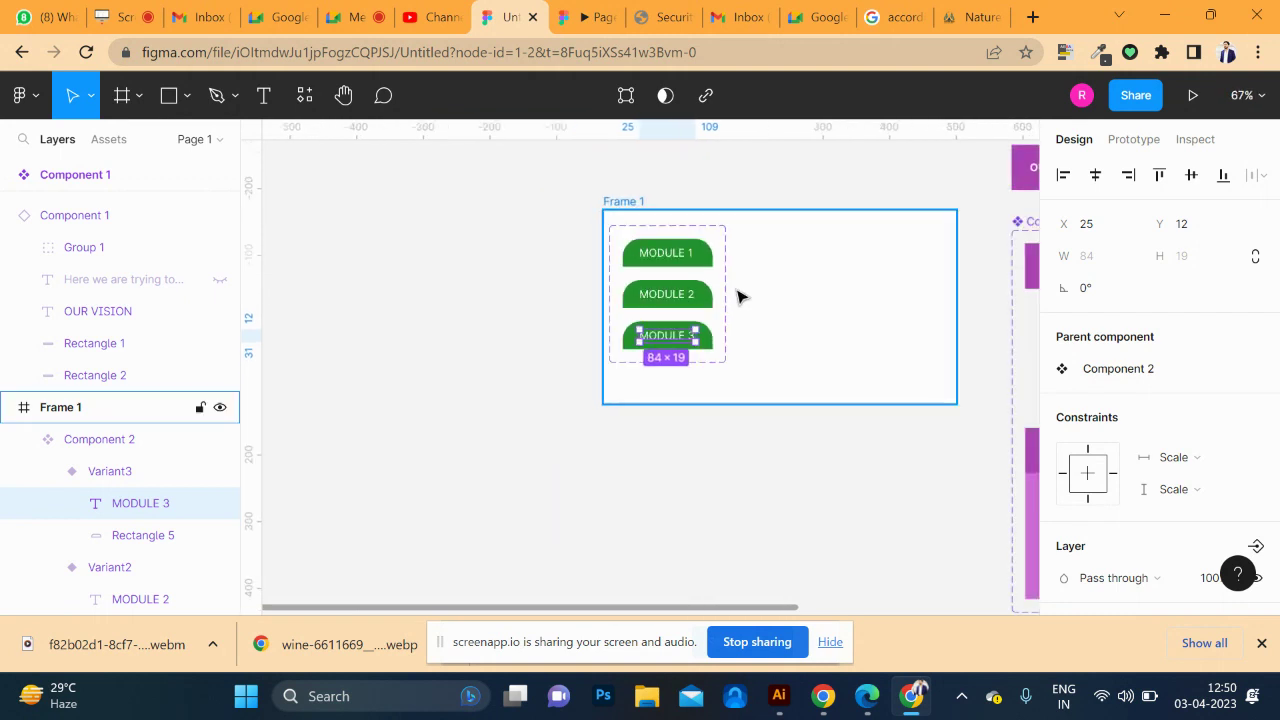
pyautogui.click(814, 291)
pyautogui.click(665, 256)
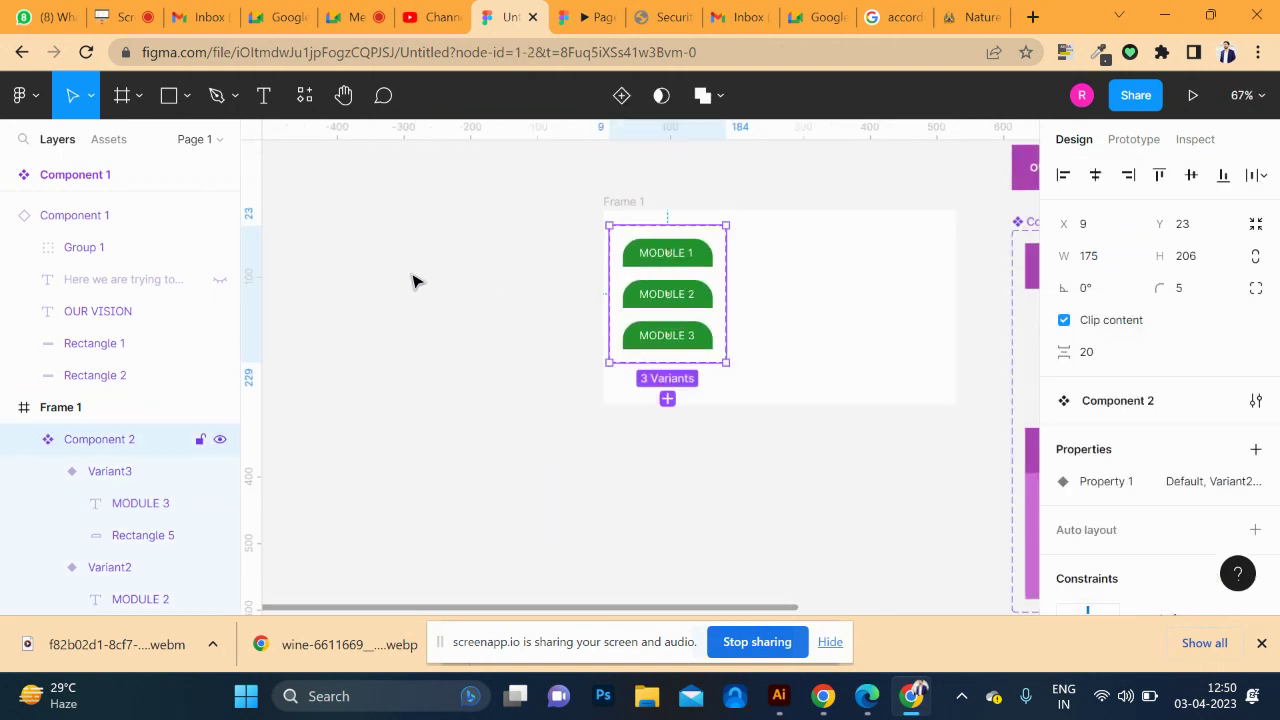
pyautogui.moveTo(665, 295); pyautogui.dragTo(451, 306)
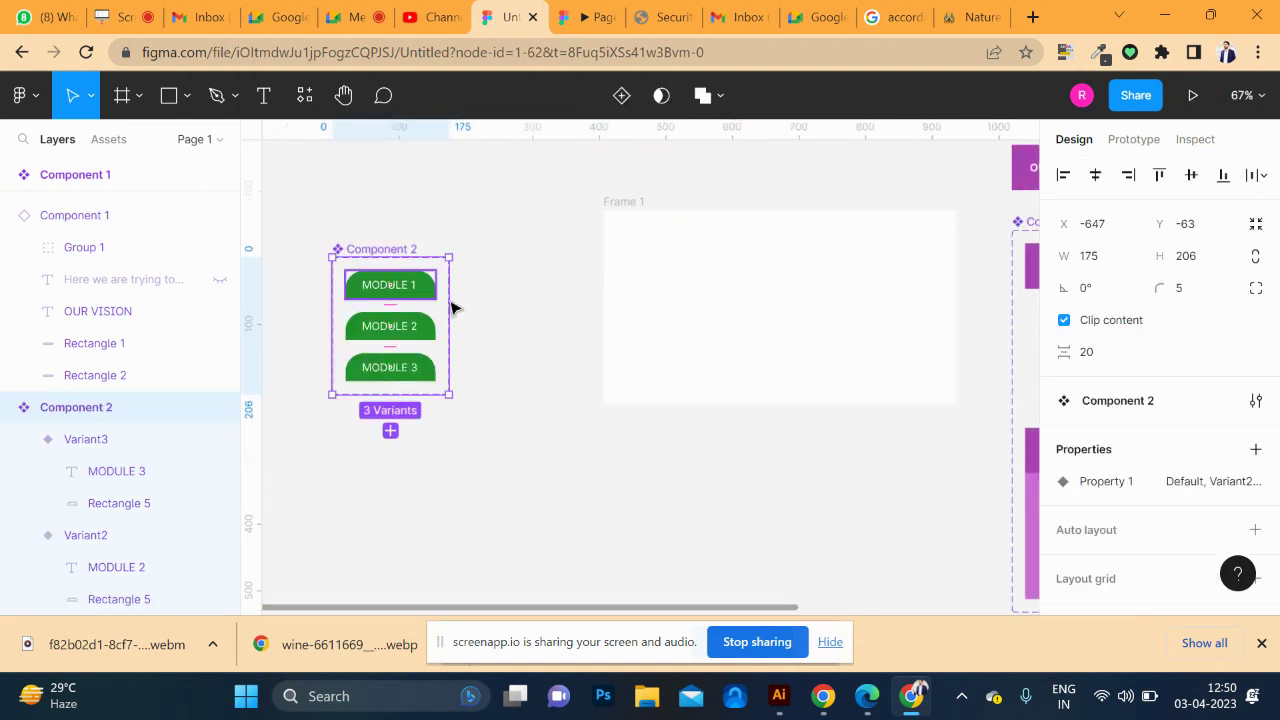
# - Place a MODULE 1 tab instance at the top-left of Frame 1
pyautogui.click(686, 294)
pyautogui.click(414, 284)
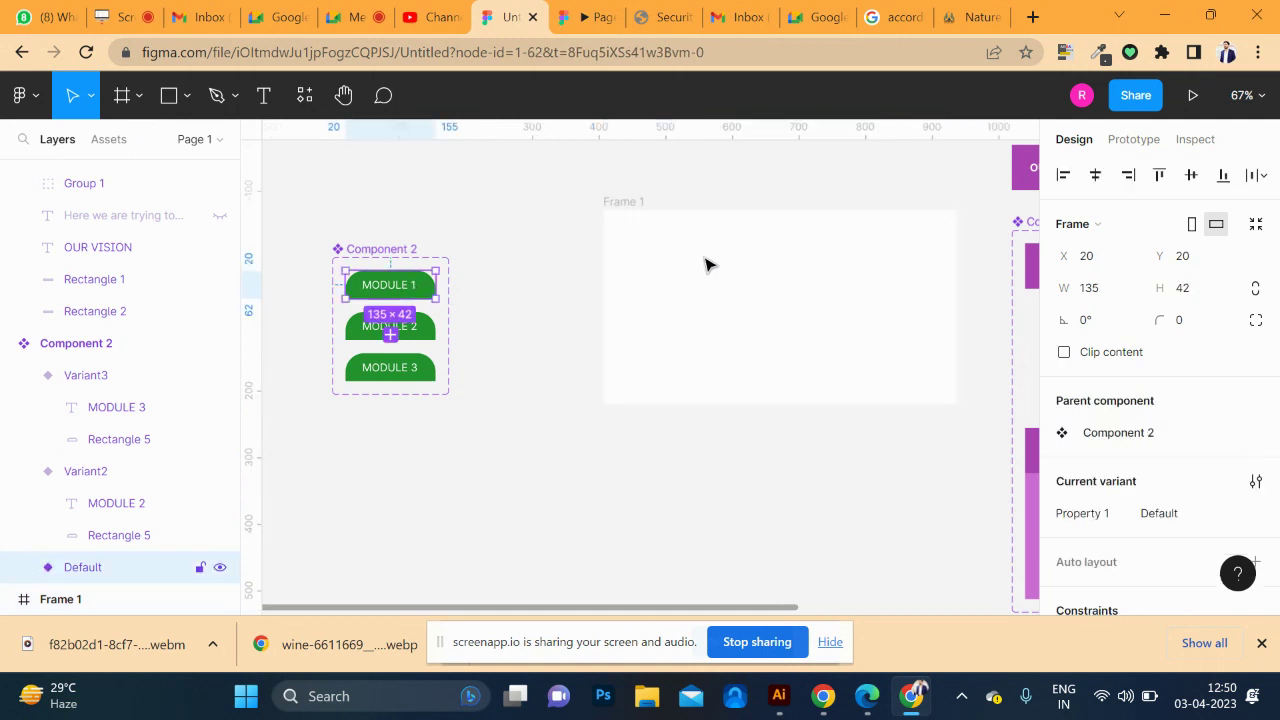
pyautogui.moveTo(706, 264); pyautogui.dragTo(703, 257)
pyautogui.hotkey('ctrl', 'z')
pyautogui.click(646, 286)
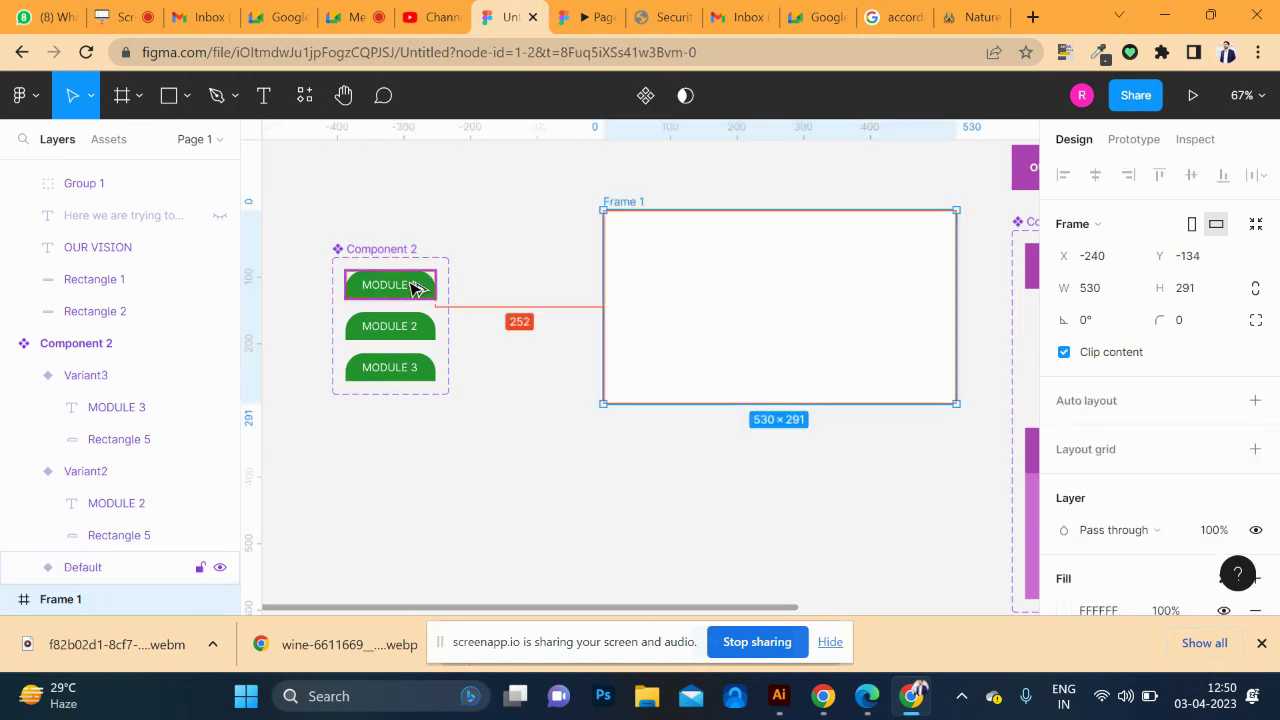
pyautogui.moveTo(414, 287); pyautogui.dragTo(691, 257)
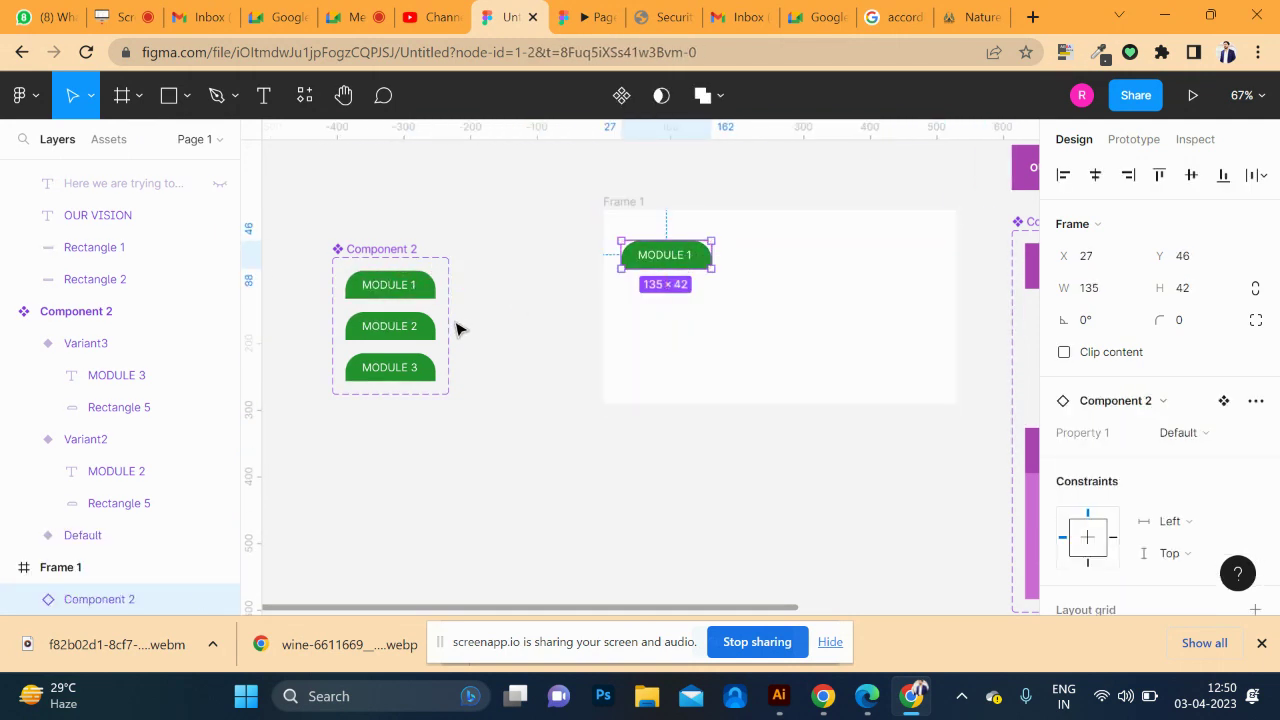
# - Add MODULE 2 and MODULE 3 tab instances to its right in a row
pyautogui.moveTo(394, 326)
pyautogui.mouseDown()
pyautogui.moveTo(781, 263)
pyautogui.moveTo(767, 254)
pyautogui.mouseUp()
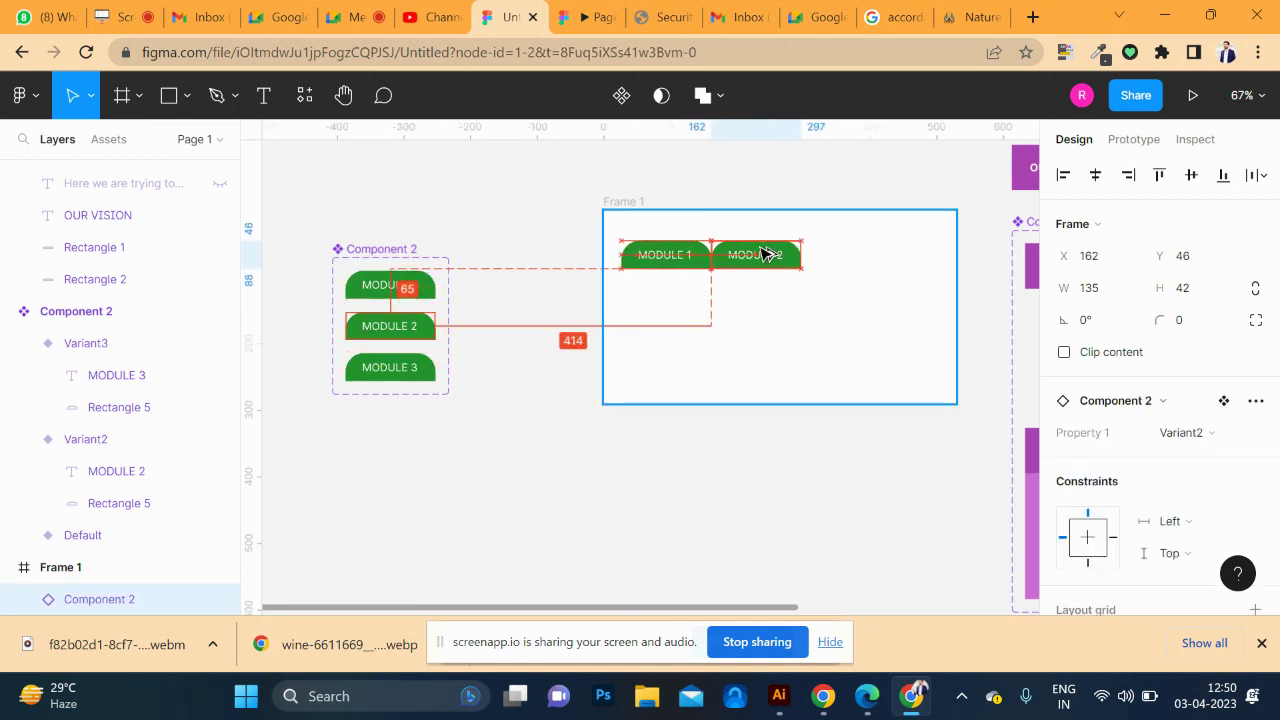
pyautogui.moveTo(409, 372); pyautogui.dragTo(869, 268)
pyautogui.click(815, 360)
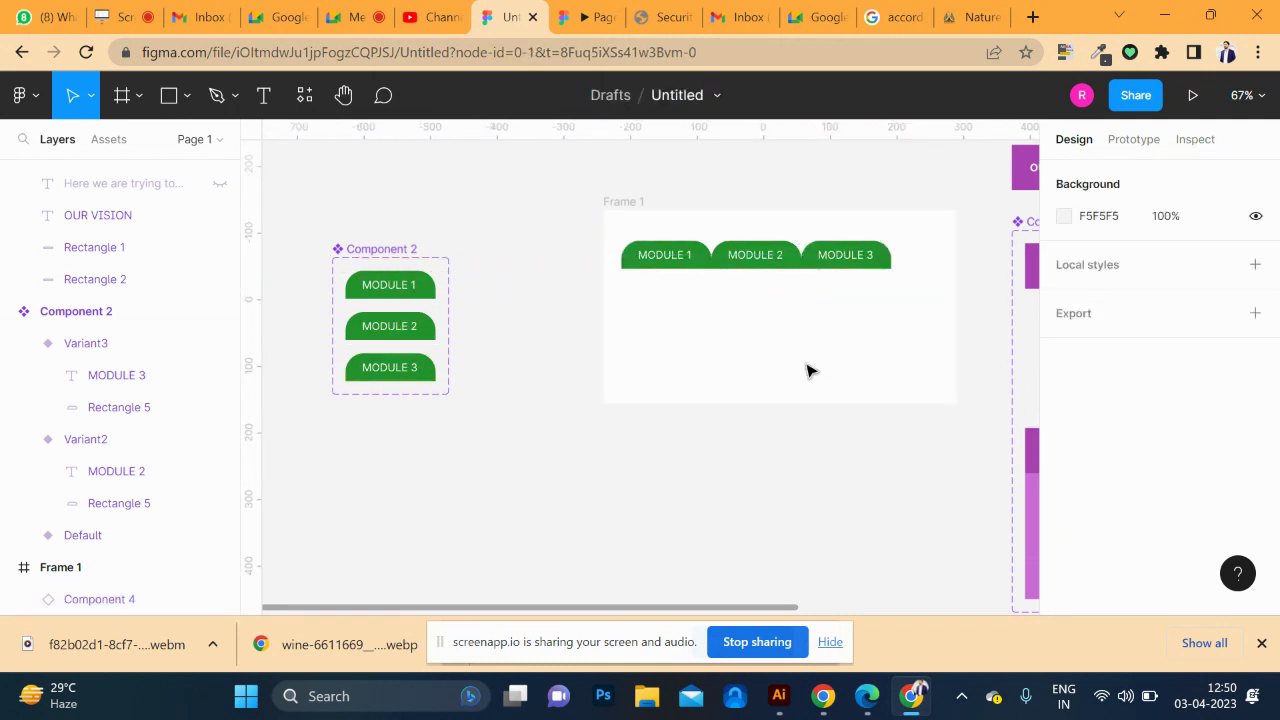
pyautogui.keyDown('ctrl'); pyautogui.scroll(3, 820, 386); pyautogui.keyUp('ctrl')
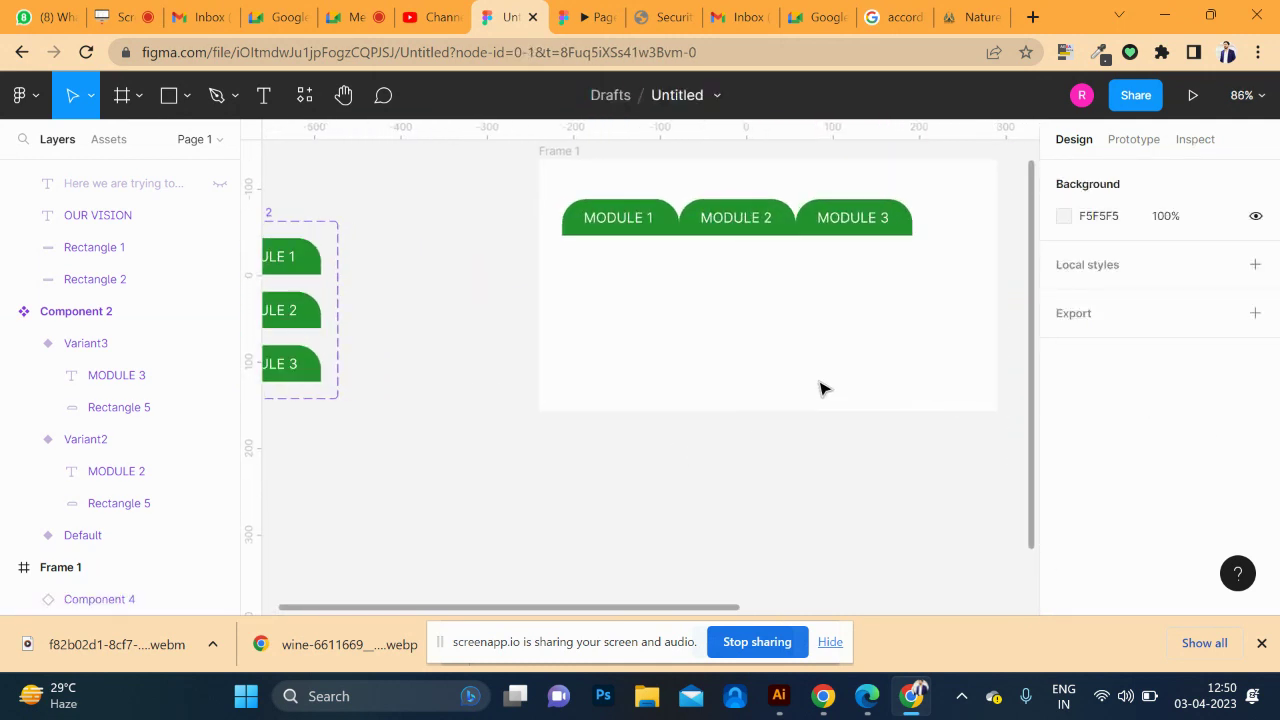
pyautogui.click(601, 229)
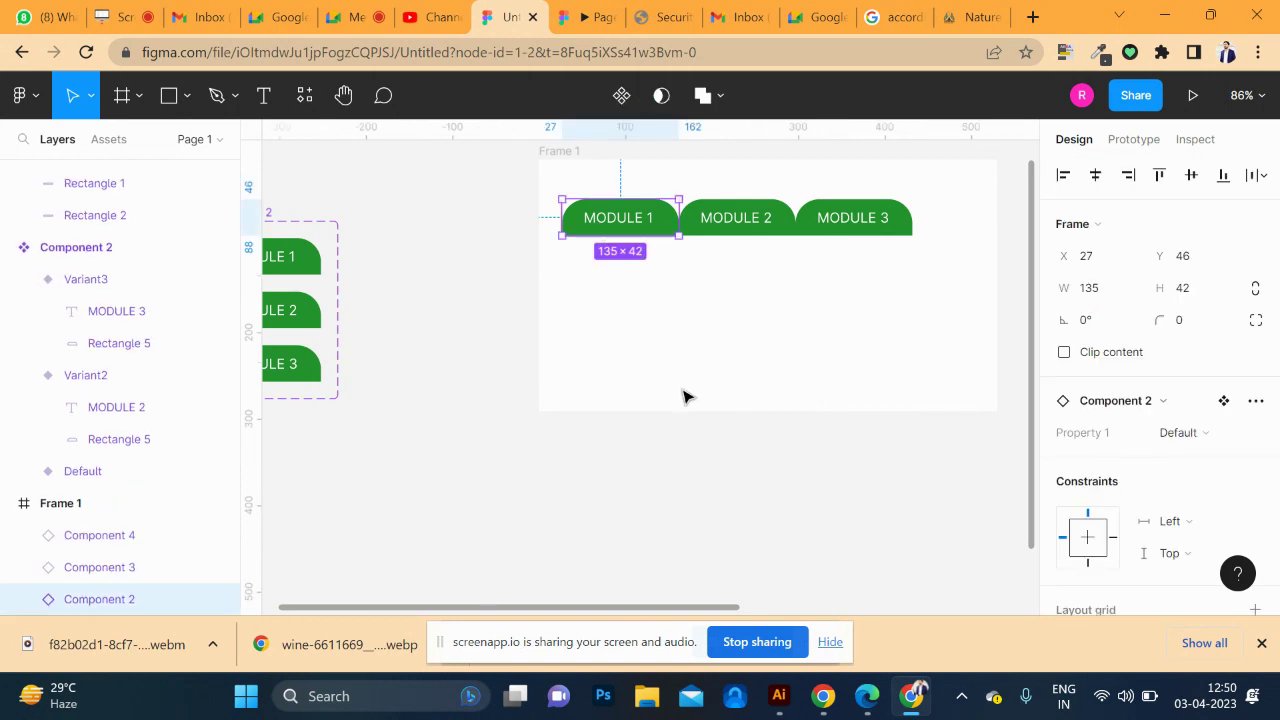
pyautogui.click(714, 430)
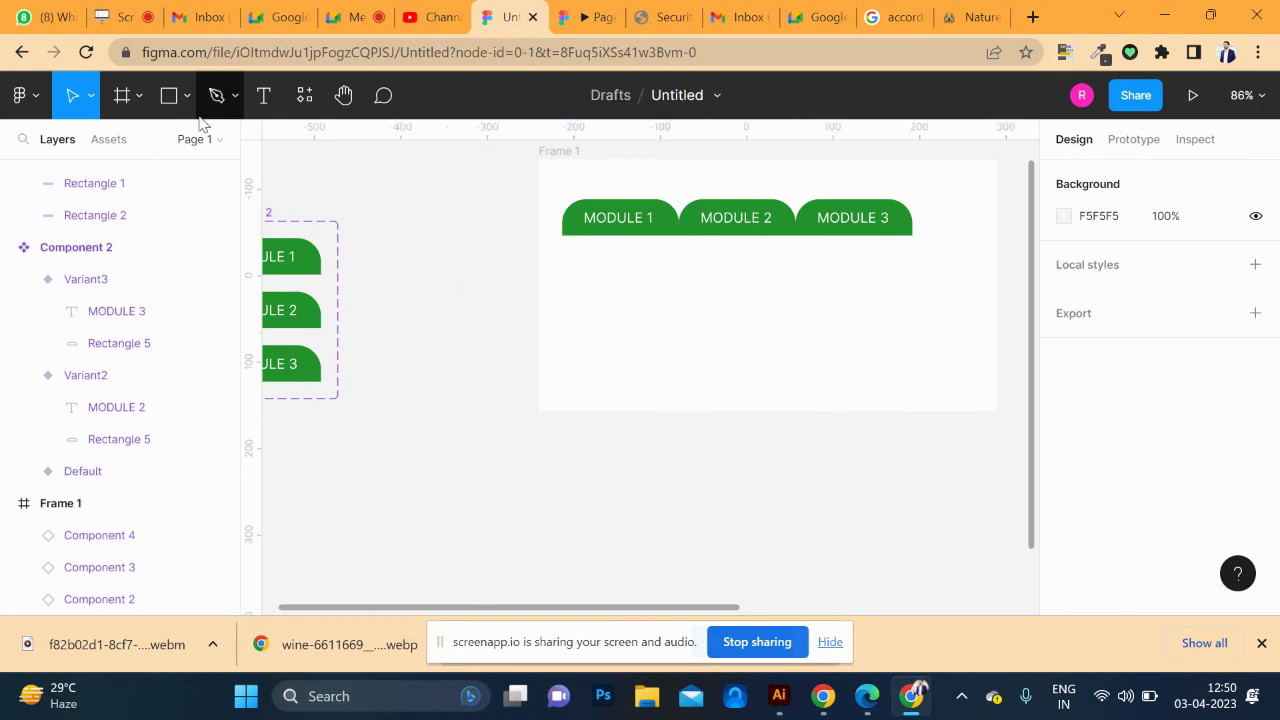
# - Draw a grey rectangle below the module tabs with a text box over it
pyautogui.click(171, 104)
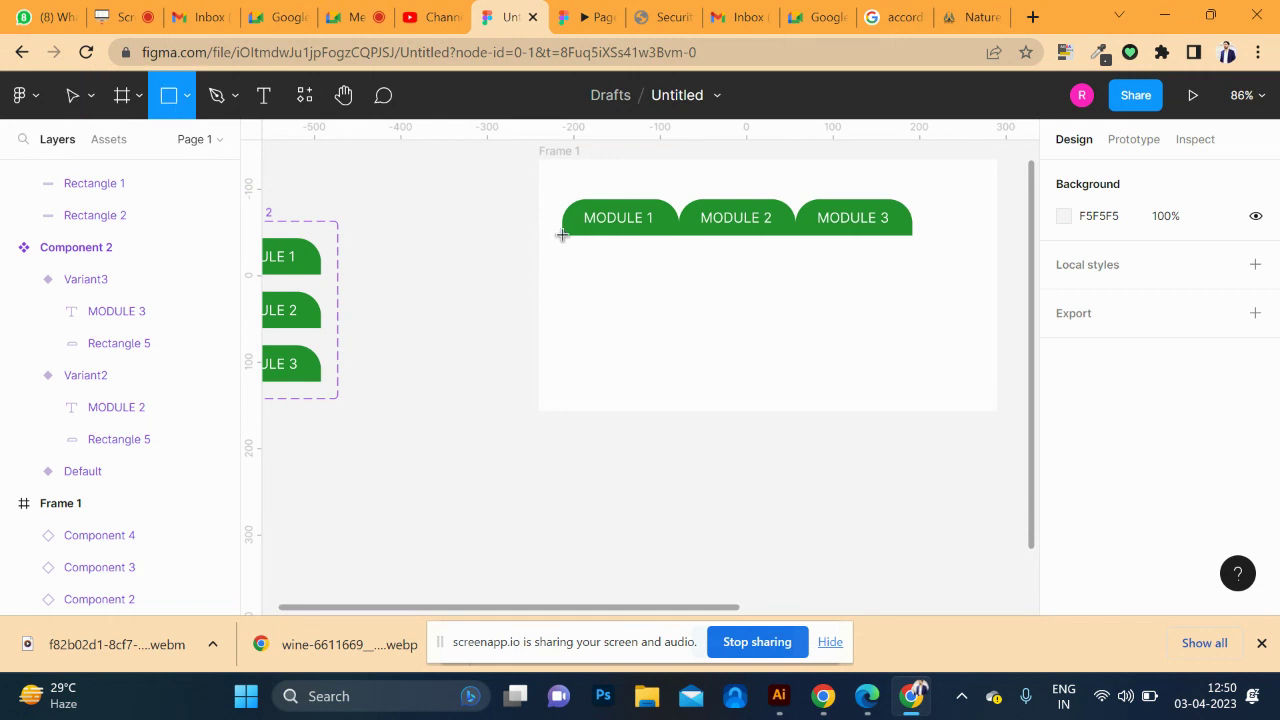
pyautogui.moveTo(562, 234); pyautogui.dragTo(988, 404)
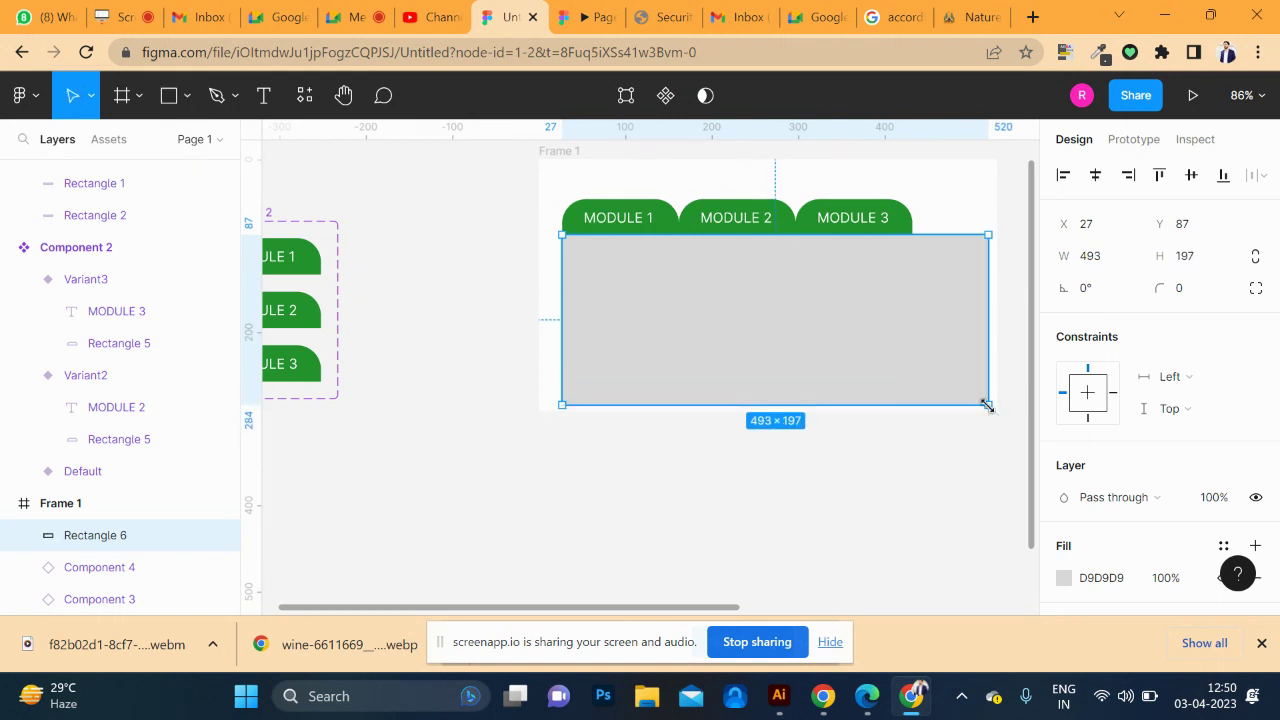
pyautogui.click(264, 96)
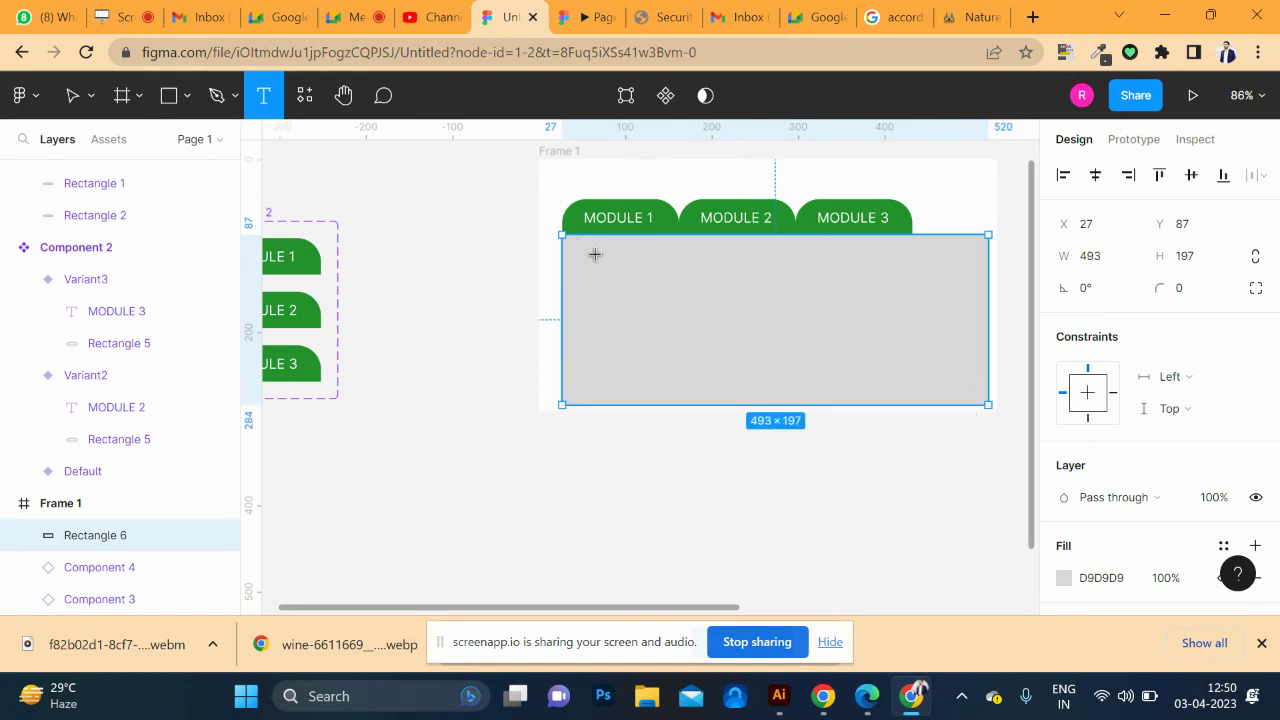
pyautogui.moveTo(578, 245); pyautogui.dragTo(974, 395)
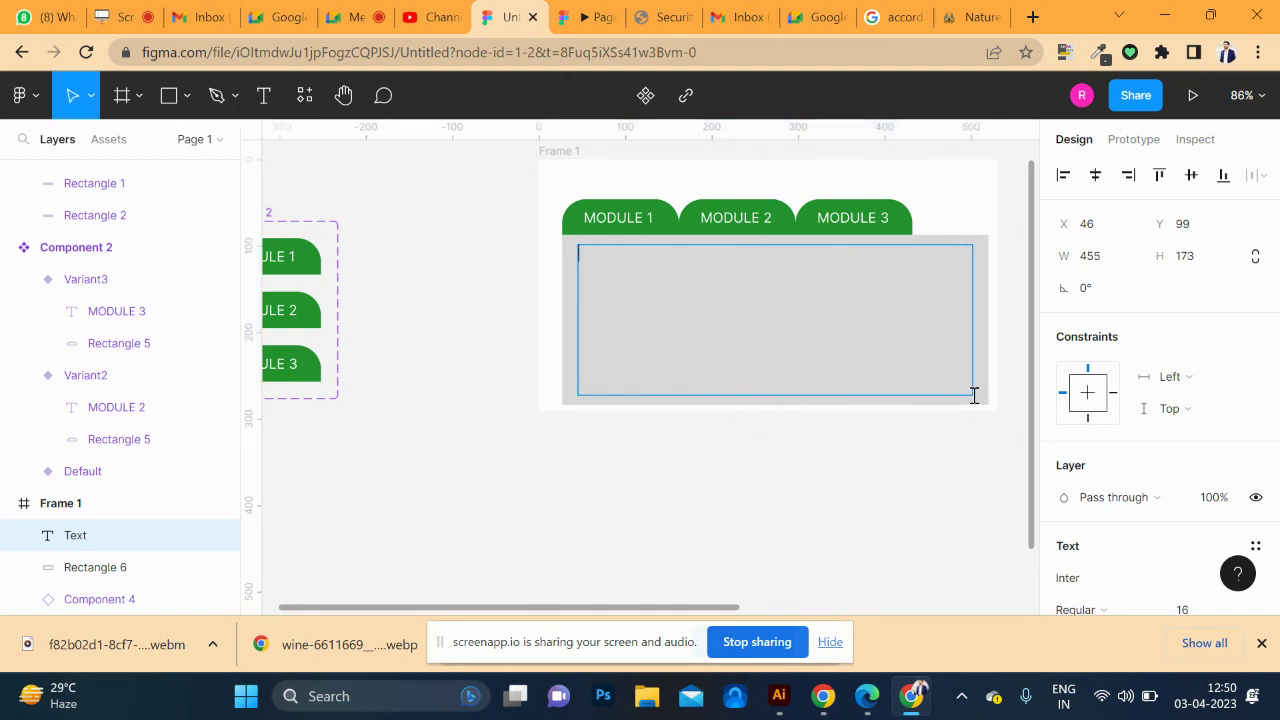
# - Paste the Rishikesh camping paragraph into the text box at font size 11
pyautogui.hotkey('ctrl', 'v')
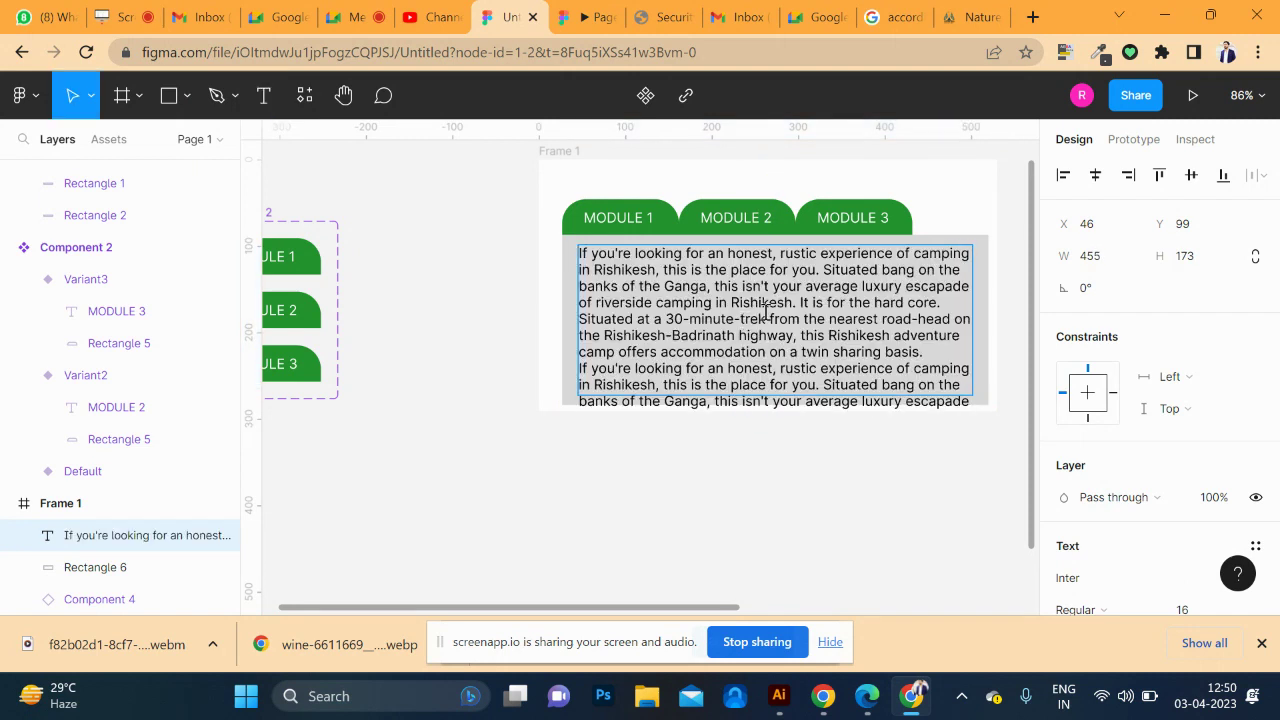
pyautogui.hotkey('ctrl', 'a')
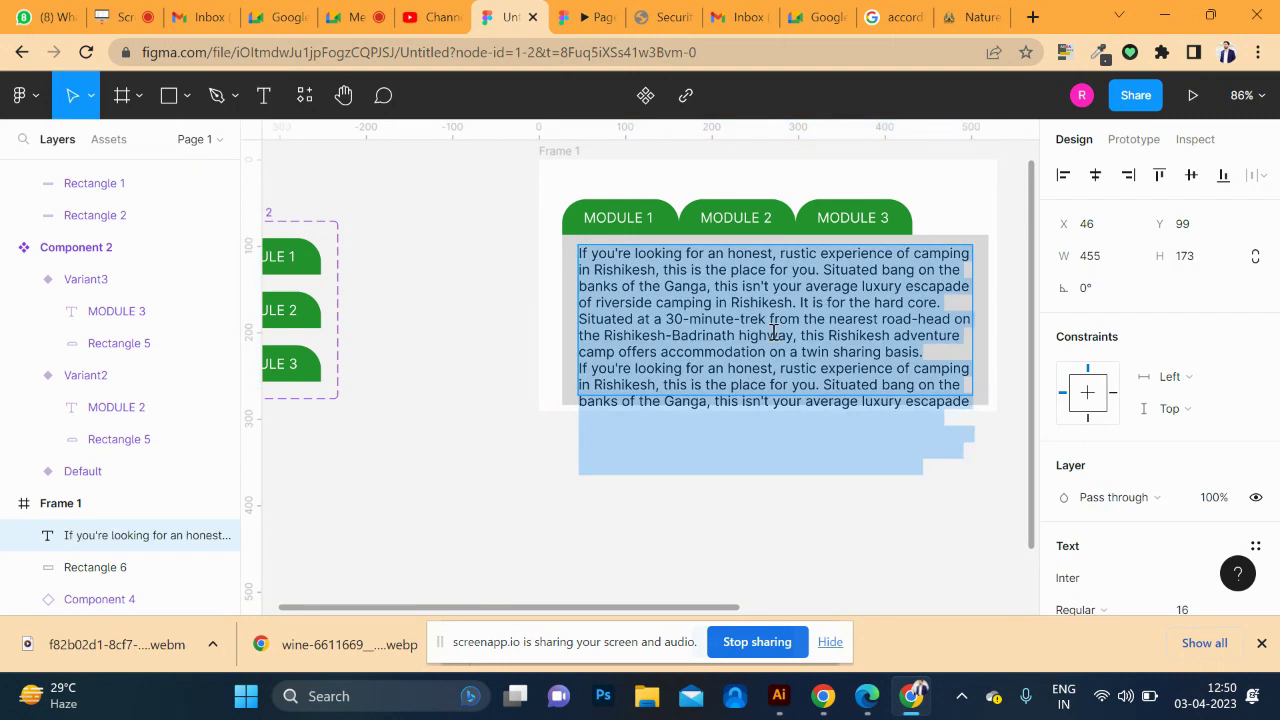
pyautogui.hotkey('ctrl', 'shift', ',')
pyautogui.hotkey('ctrl', 'shift', ',')
pyautogui.hotkey('ctrl', 'shift', ',')
pyautogui.hotkey('ctrl', 'shift', ',')
pyautogui.hotkey('ctrl', 'shift', ',')
pyautogui.hotkey('ctrl', 'shift', ',')
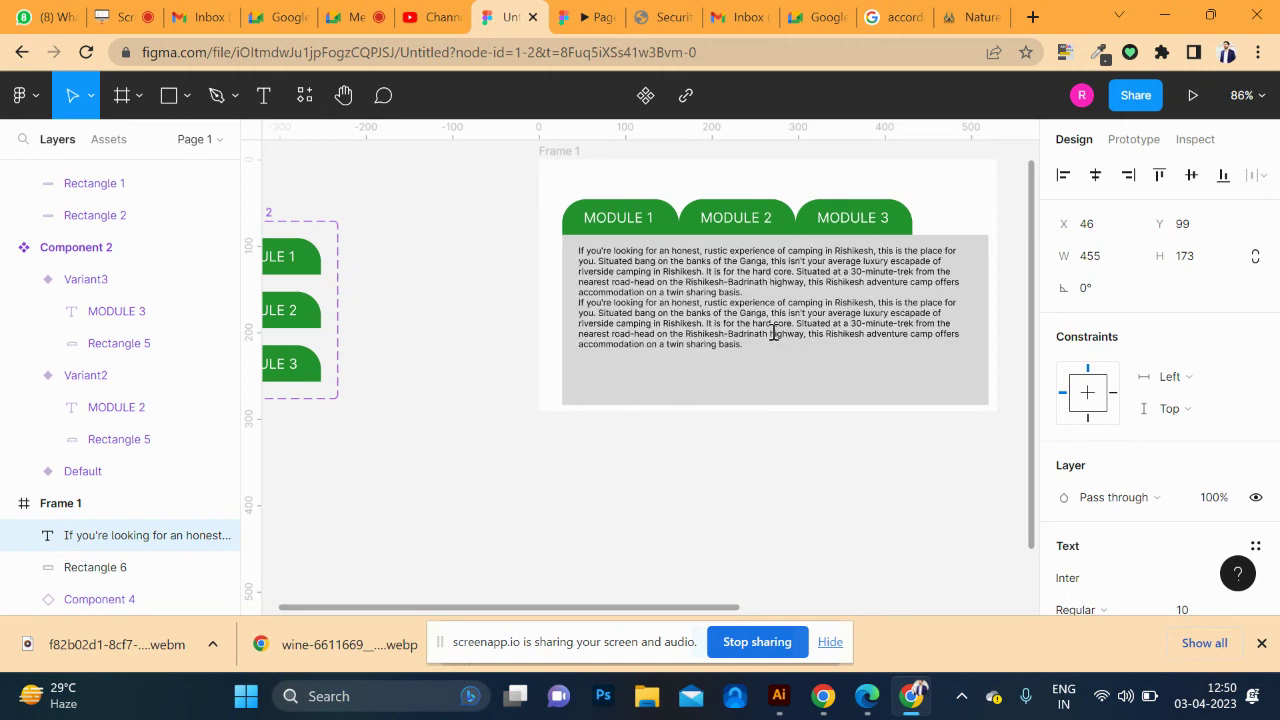
pyautogui.hotkey('ctrl', 'shift', '.')
# - Make the text box and grey rectangle into Component 5
pyautogui.press('Escape')
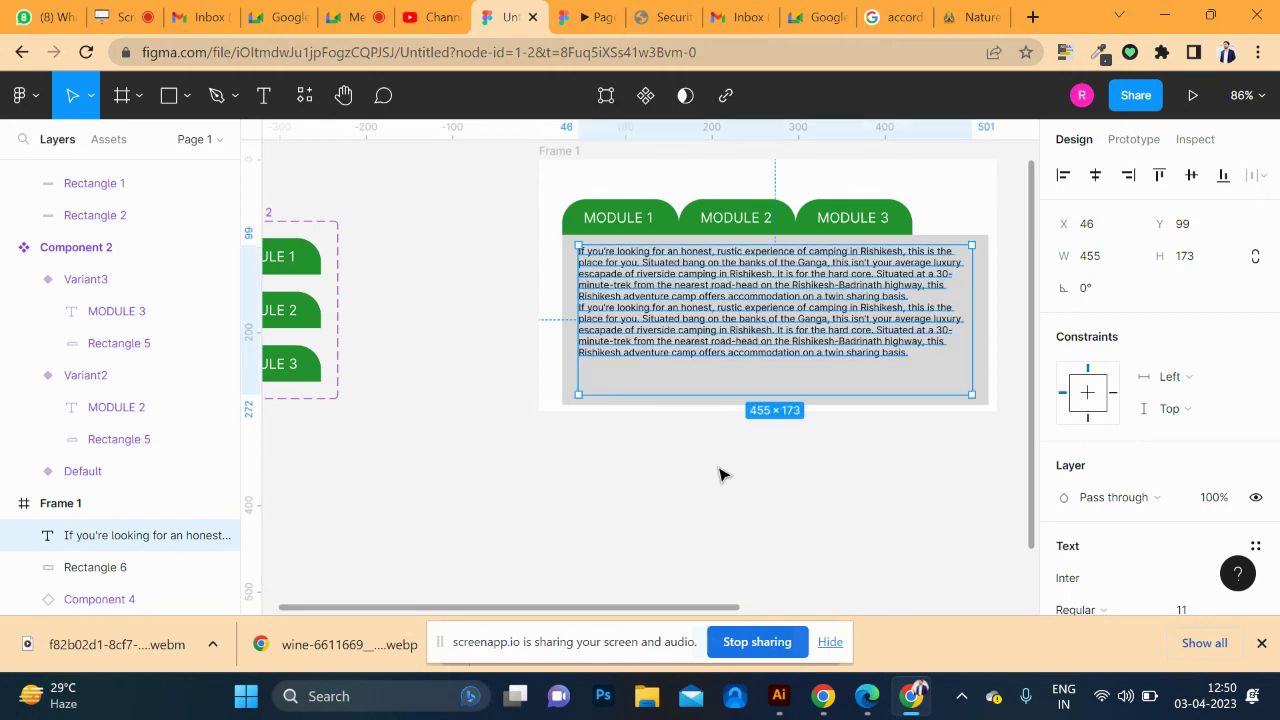
pyautogui.keyDown('shift'); pyautogui.click(565, 290); pyautogui.keyUp('shift')
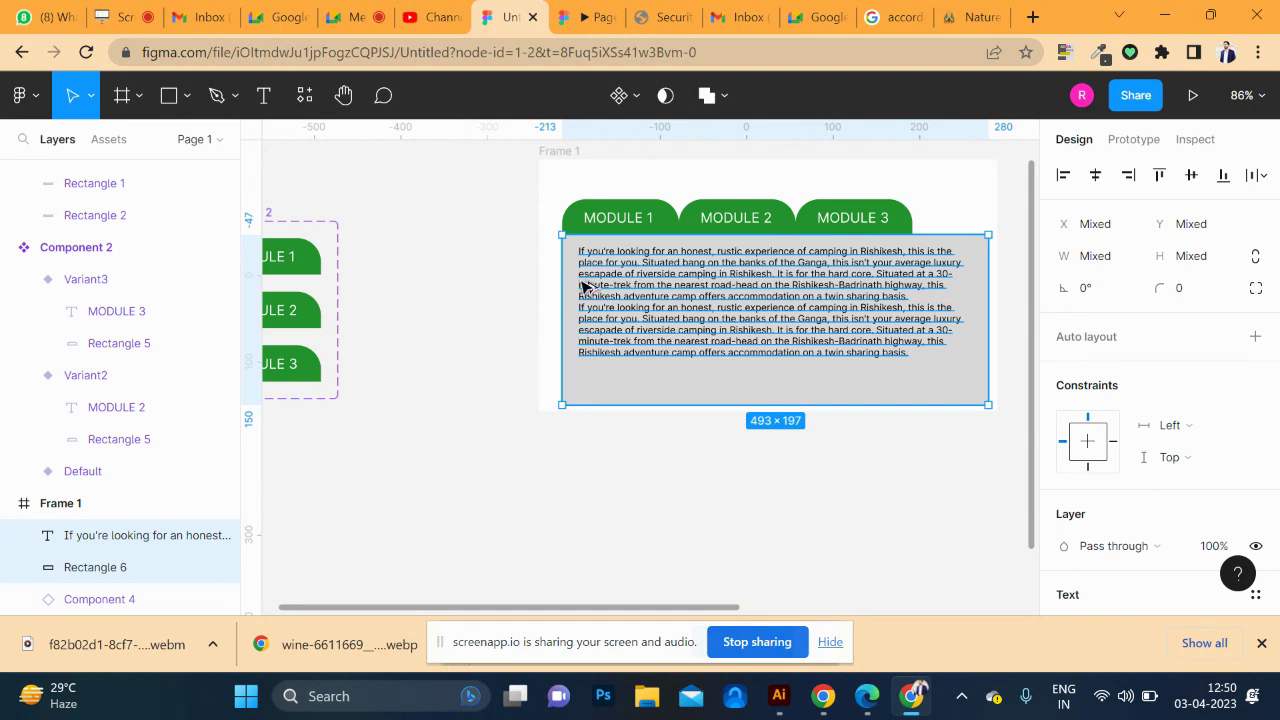
pyautogui.hotkey('ctrl', 'alt', 'k')
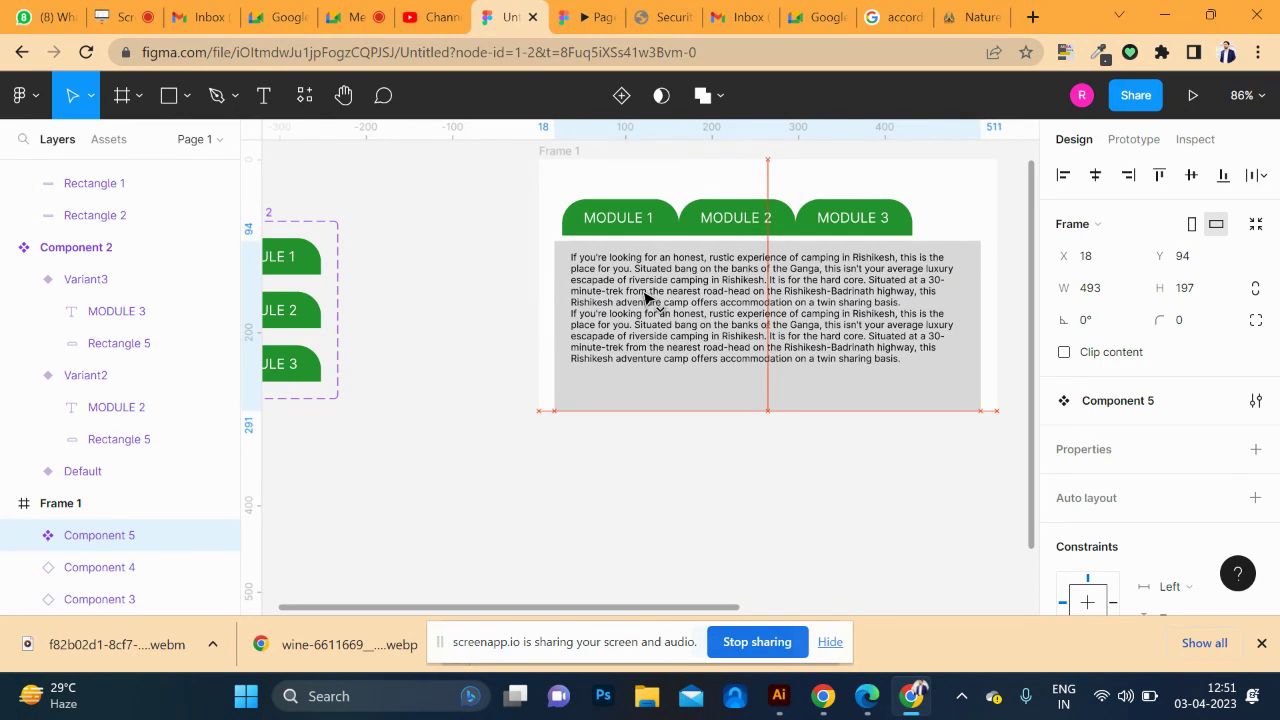
# - Move Component 5 under the tabs, add Variant2, and turn off Frame 1's Clip content
pyautogui.moveTo(657, 322); pyautogui.dragTo(636, 288)
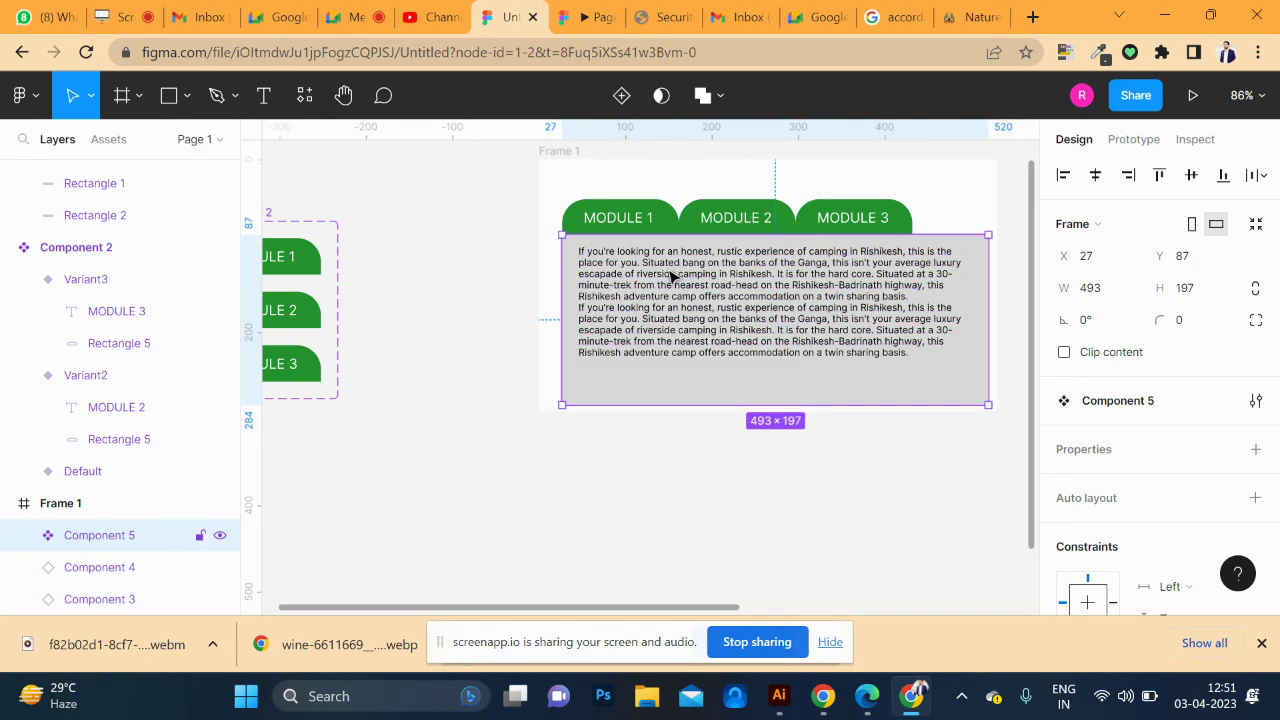
pyautogui.click(621, 95)
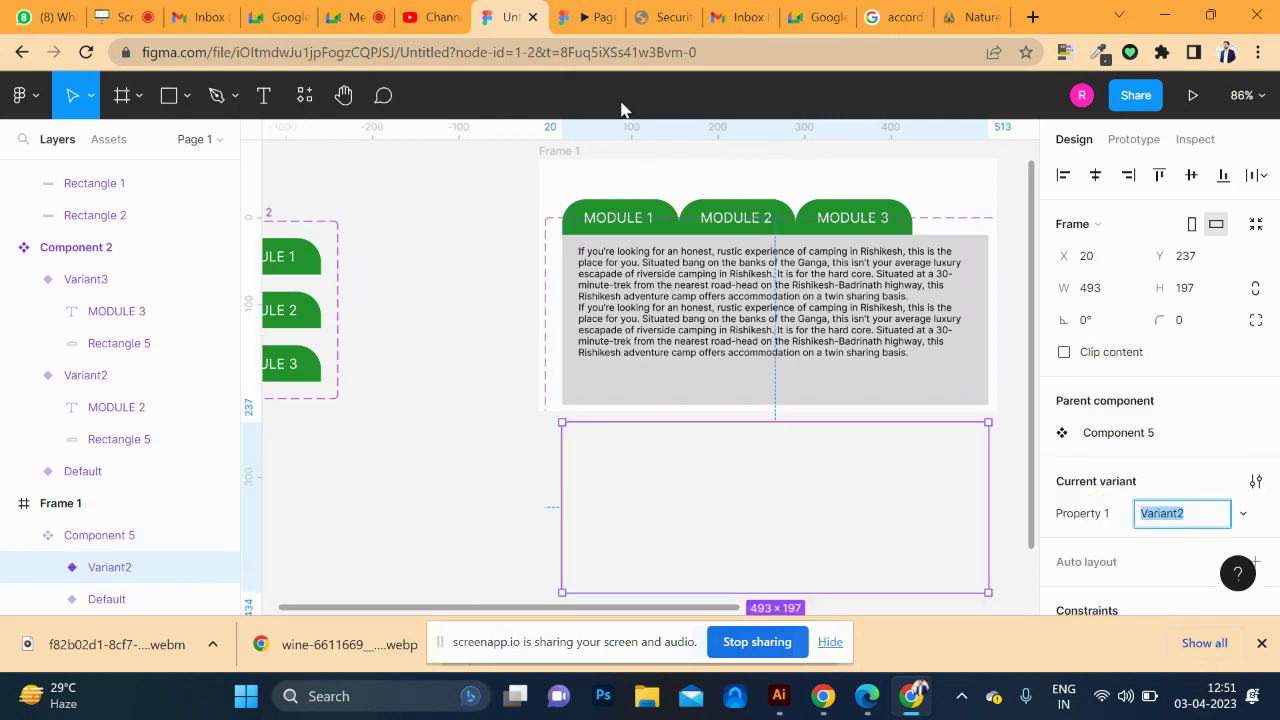
pyautogui.click(568, 152)
pyautogui.click(1063, 351)
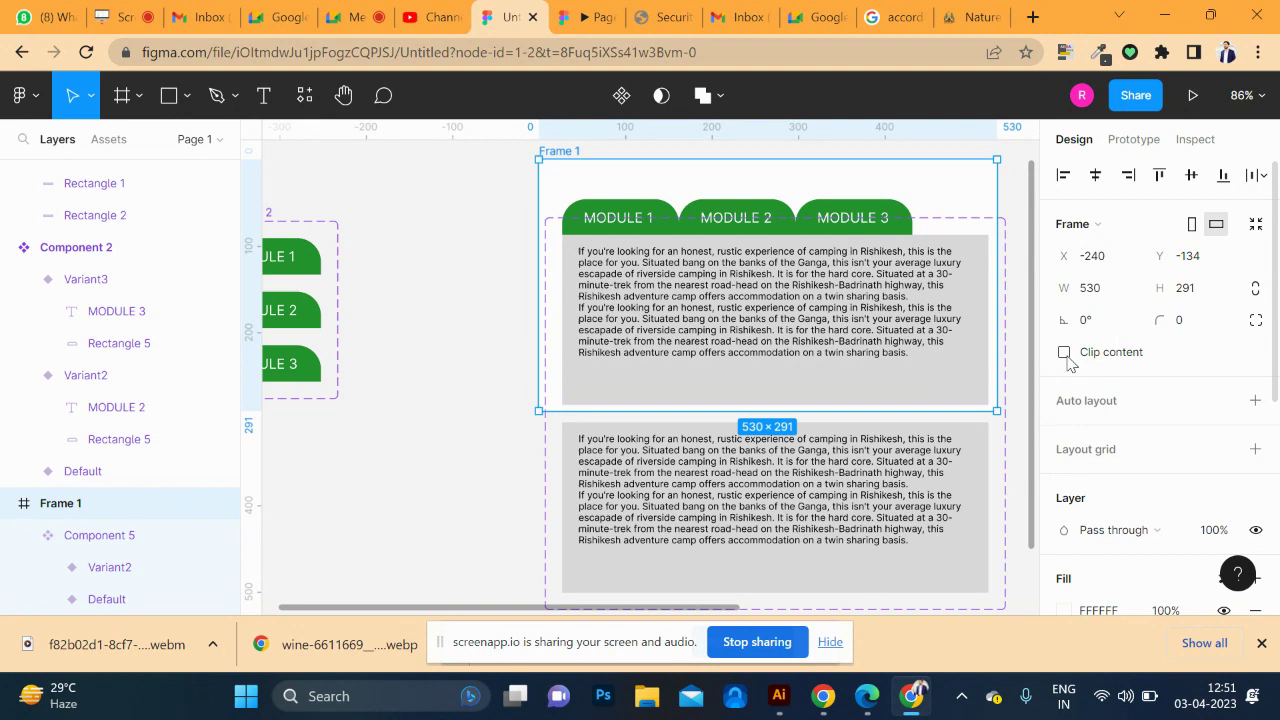
# - Trim Variant2's paragraph by deleting everything after 'camping in'
pyautogui.click(737, 467)
pyautogui.doubleClick(737, 467)
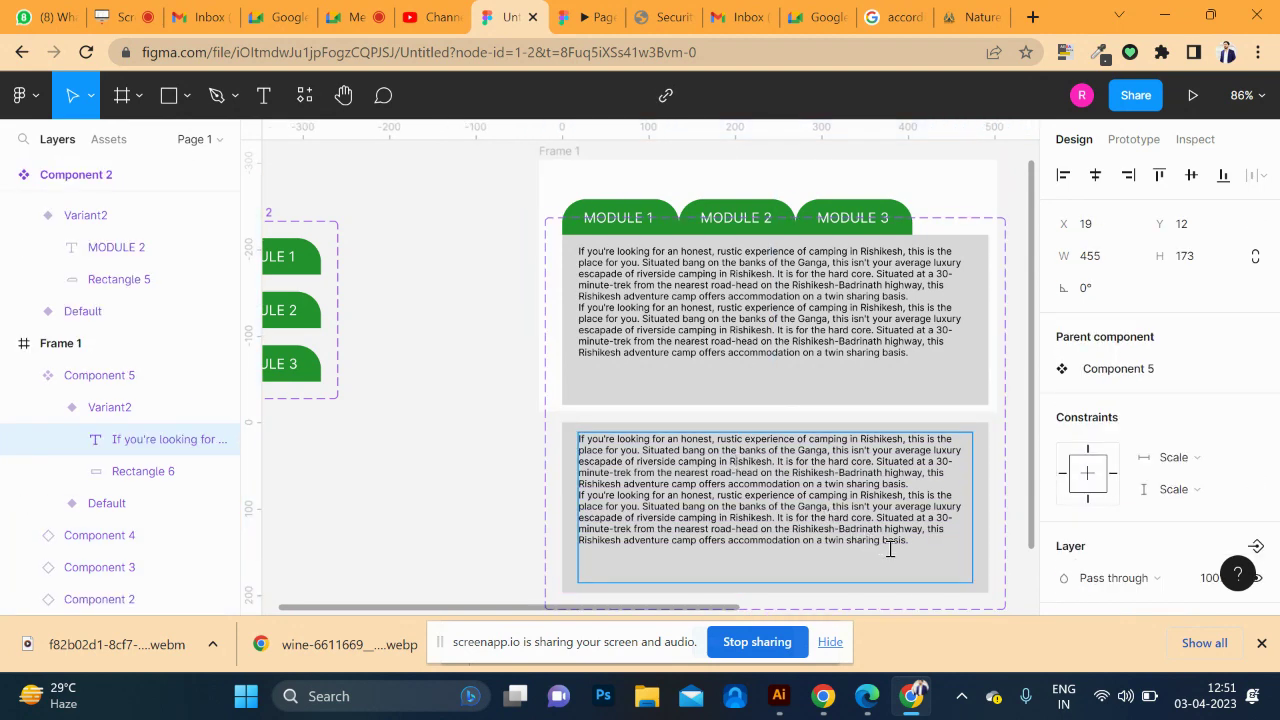
pyautogui.moveTo(912, 545); pyautogui.dragTo(738, 460)
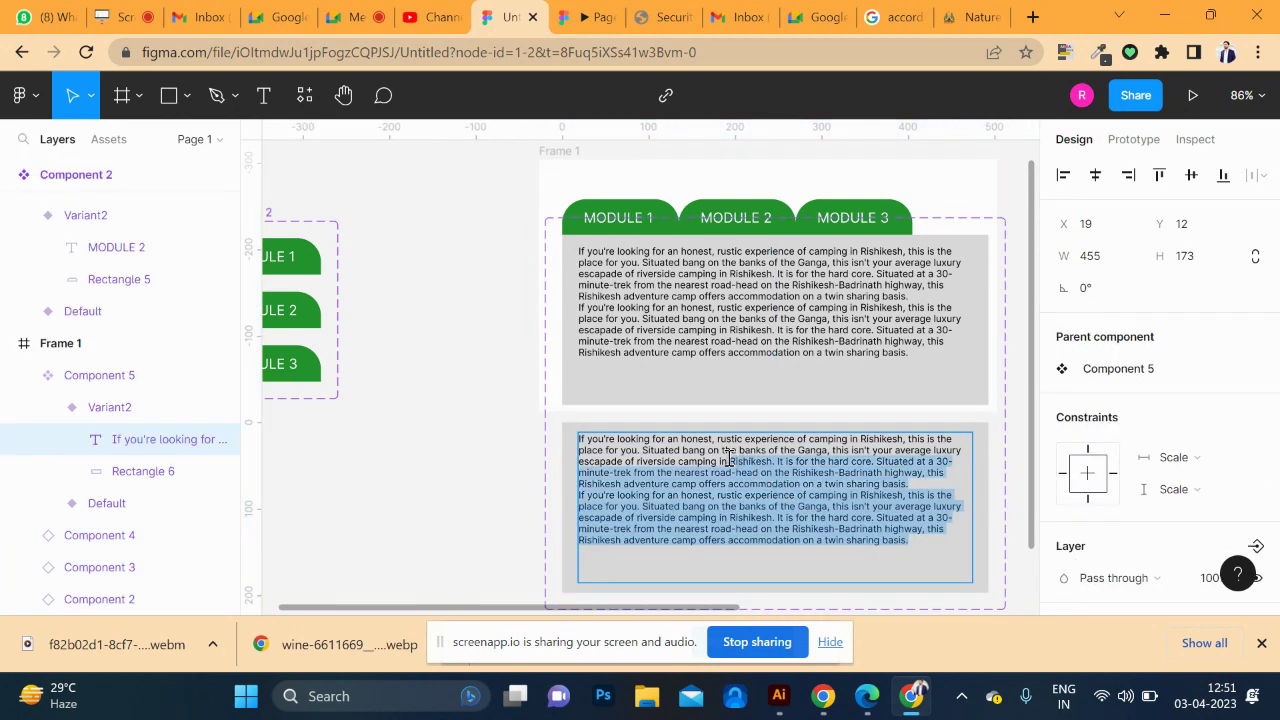
pyautogui.press('BackSpace')
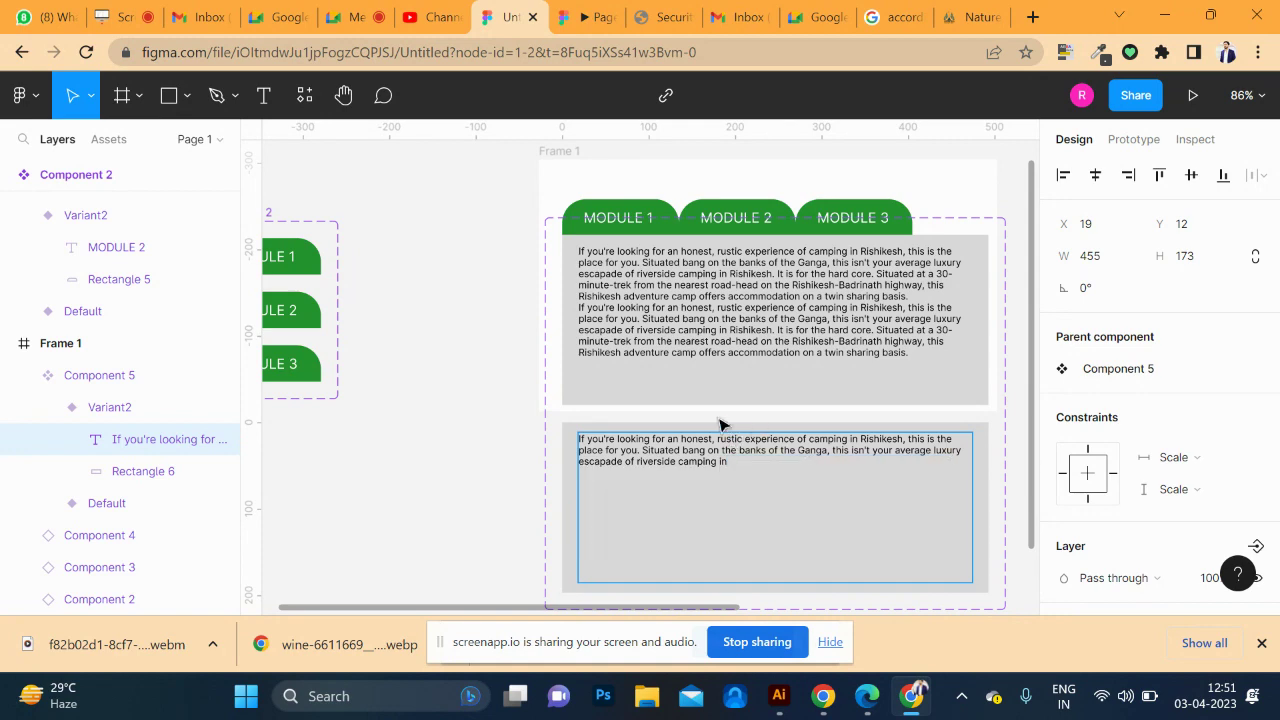
pyautogui.press('Escape')
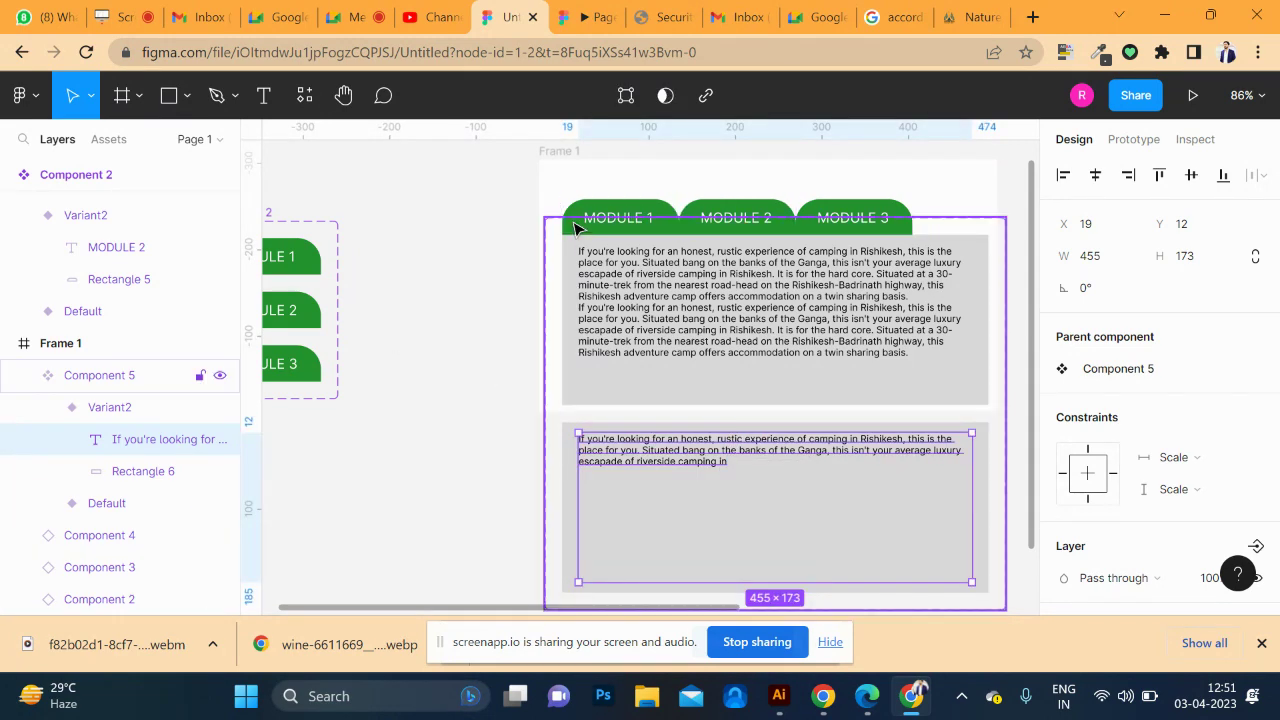
# - Add Variant3, delete its second paragraph, then undo that deletion
pyautogui.click(560, 228)
pyautogui.click(625, 95)
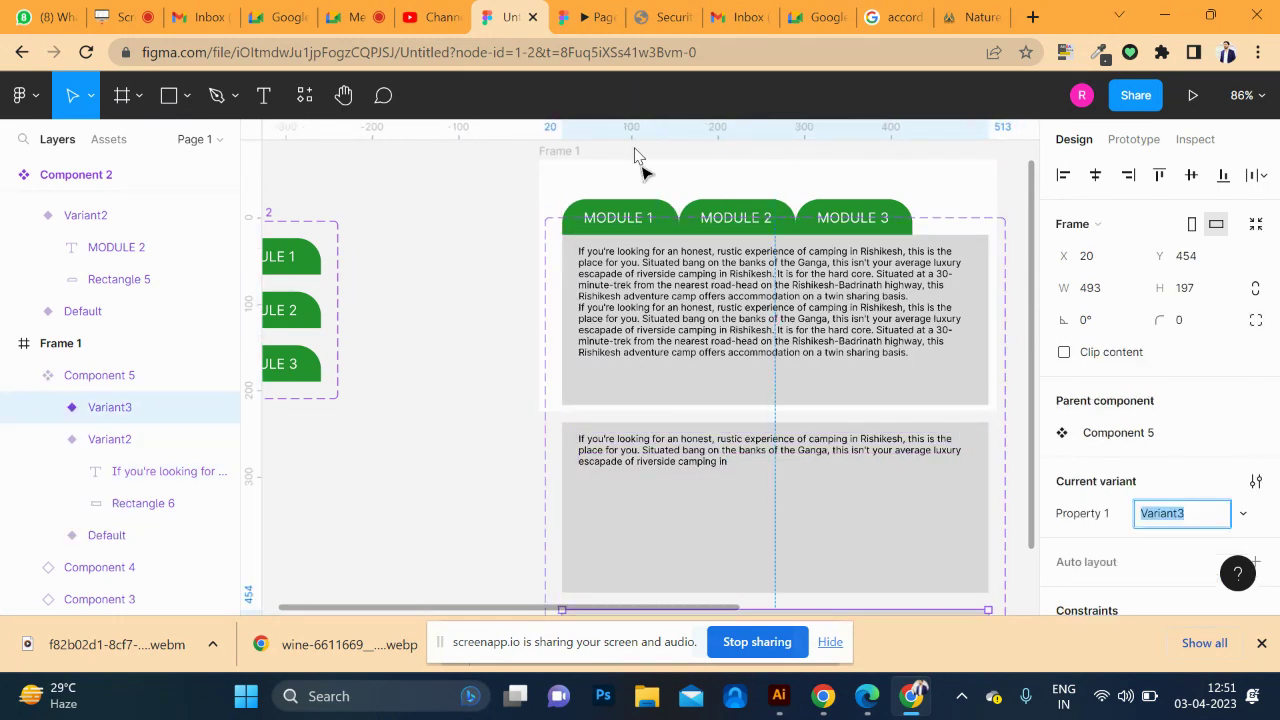
pyautogui.scroll(-5, 735, 427)
pyautogui.doubleClick(728, 457)
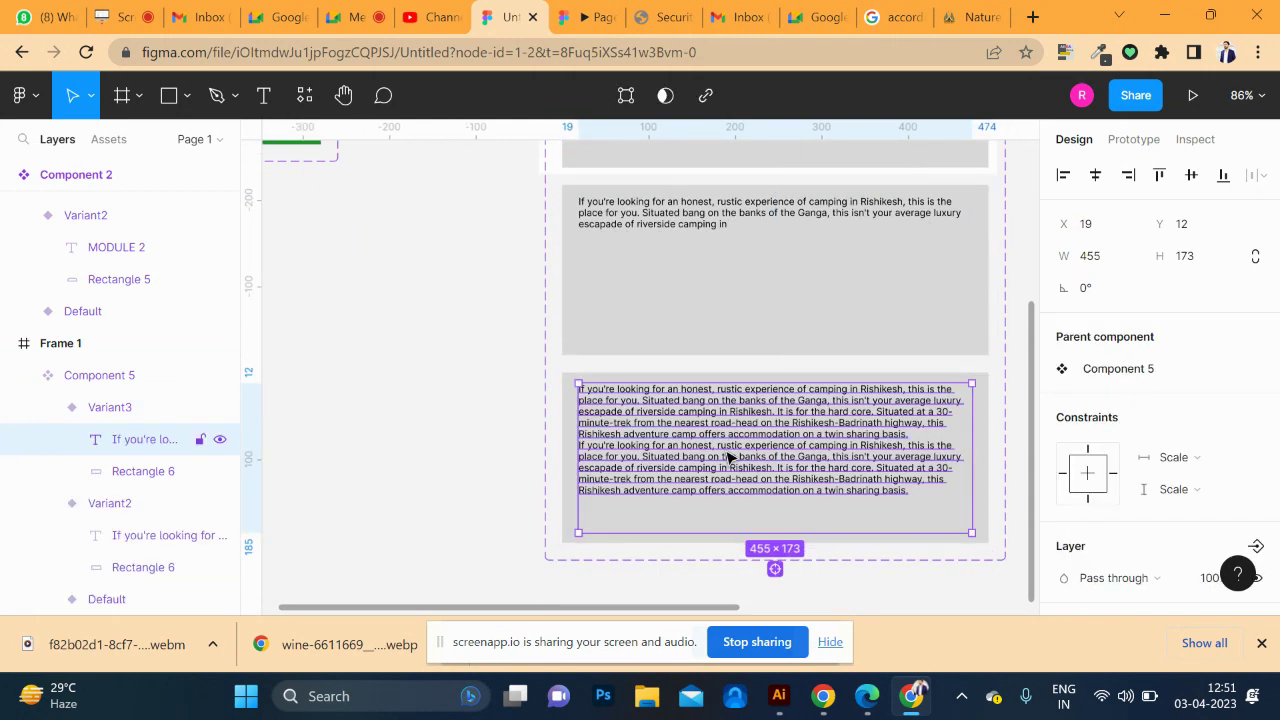
pyautogui.doubleClick(912, 500)
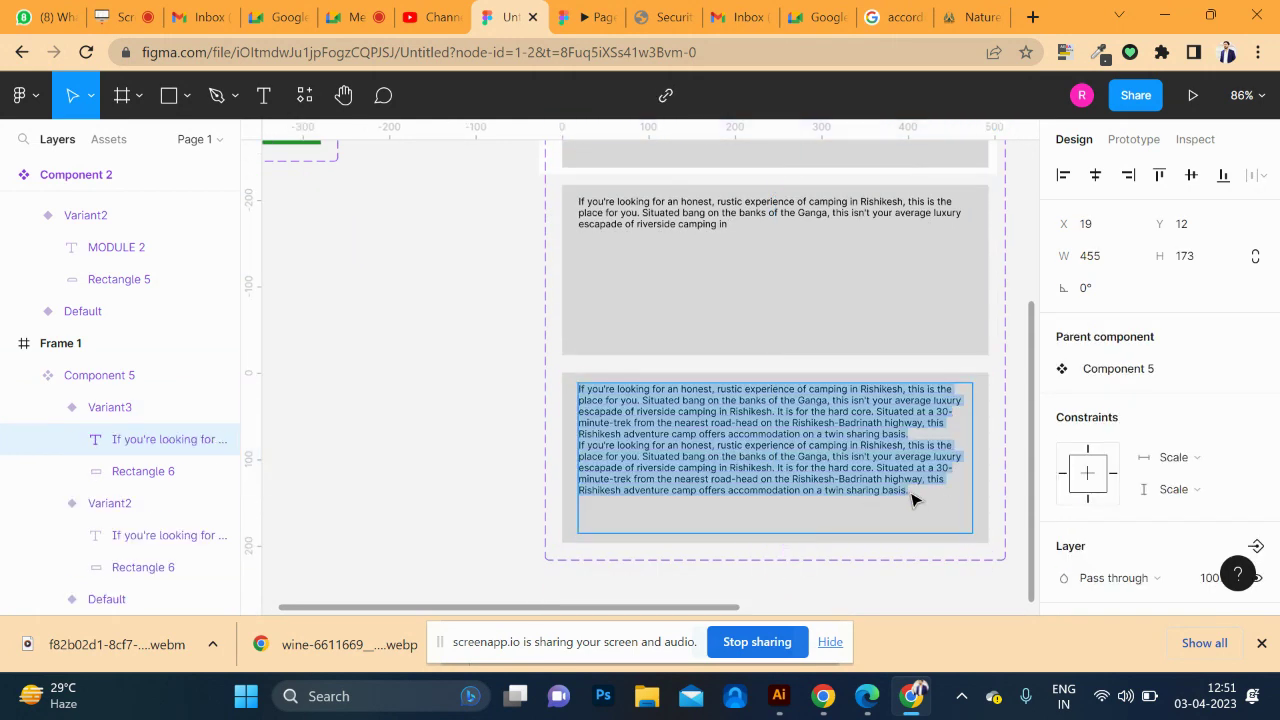
pyautogui.moveTo(912, 491); pyautogui.dragTo(552, 443)
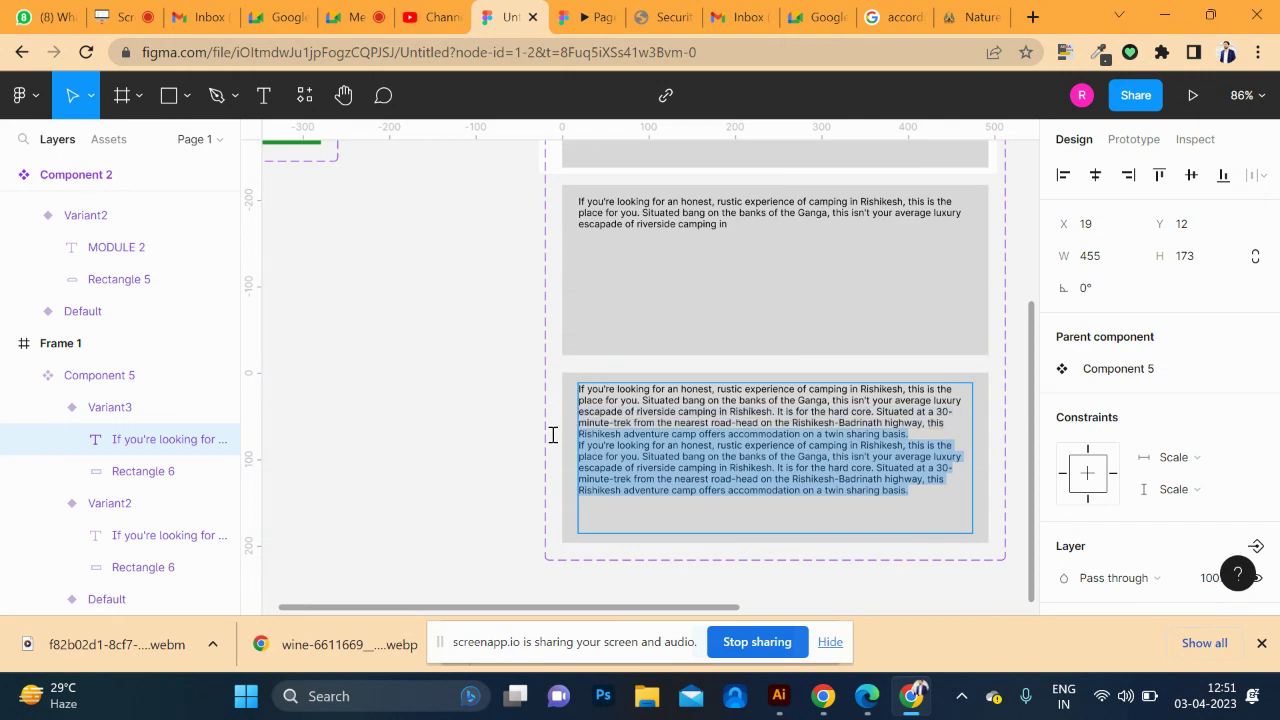
pyautogui.press('BackSpace')
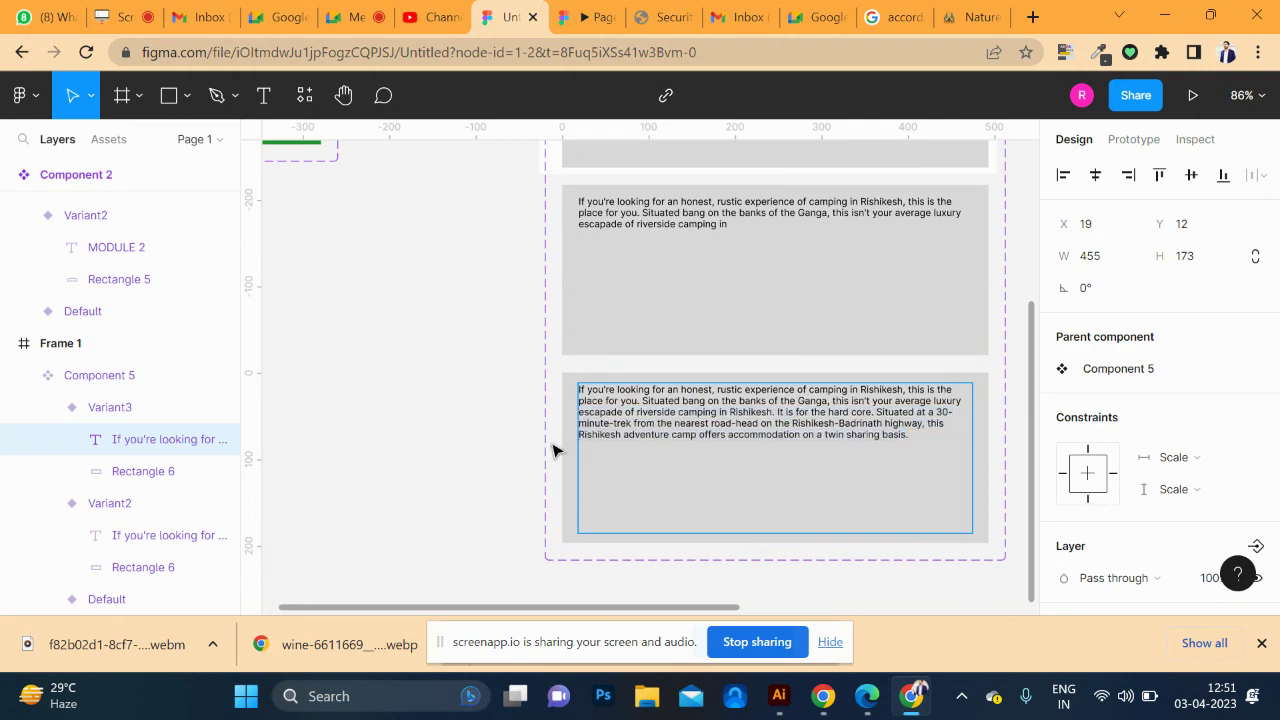
pyautogui.press('Escape')
pyautogui.hotkey('ctrl', 'z')
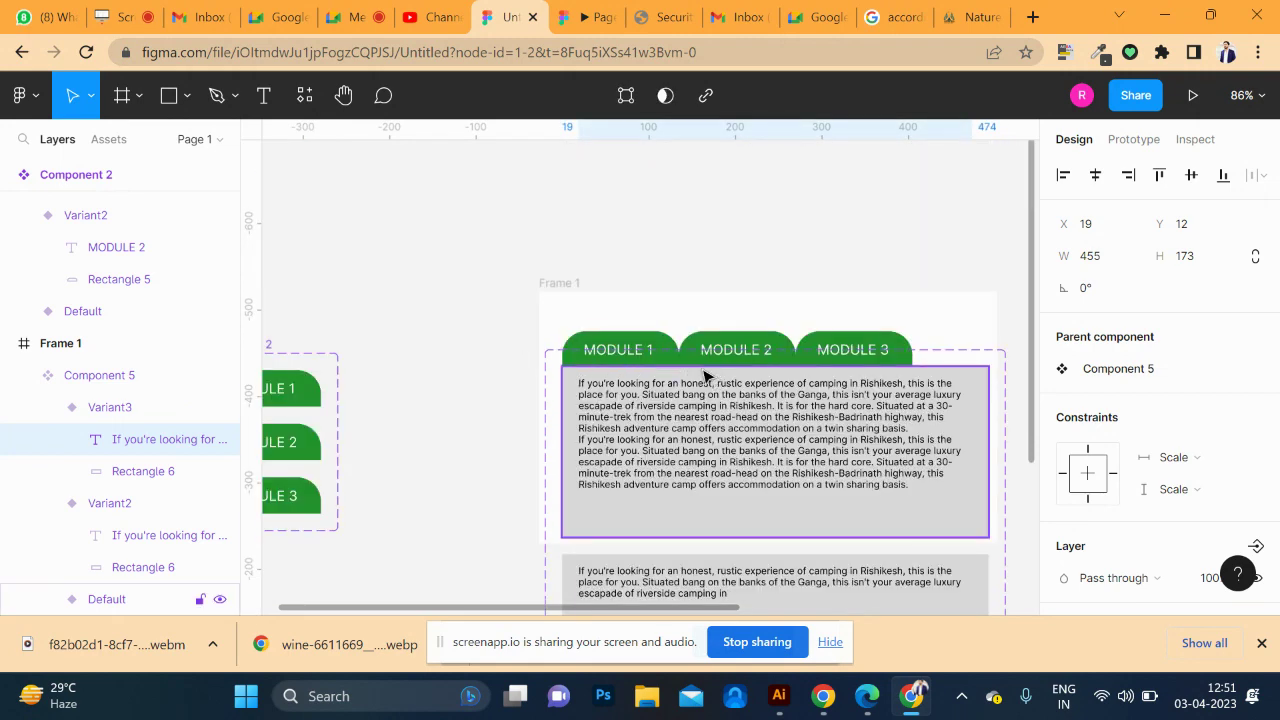
# - Drag the Component 5 variant set out of Frame 1 onto the canvas
pyautogui.click(656, 352)
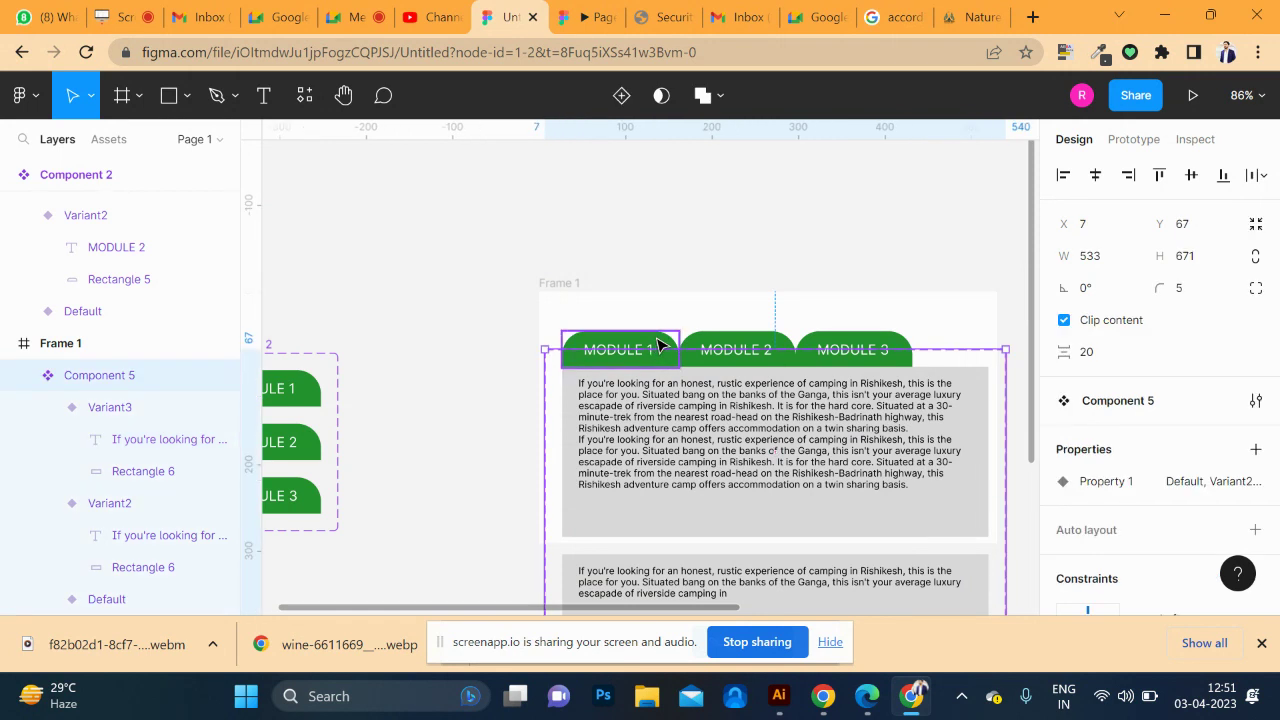
pyautogui.click(658, 345)
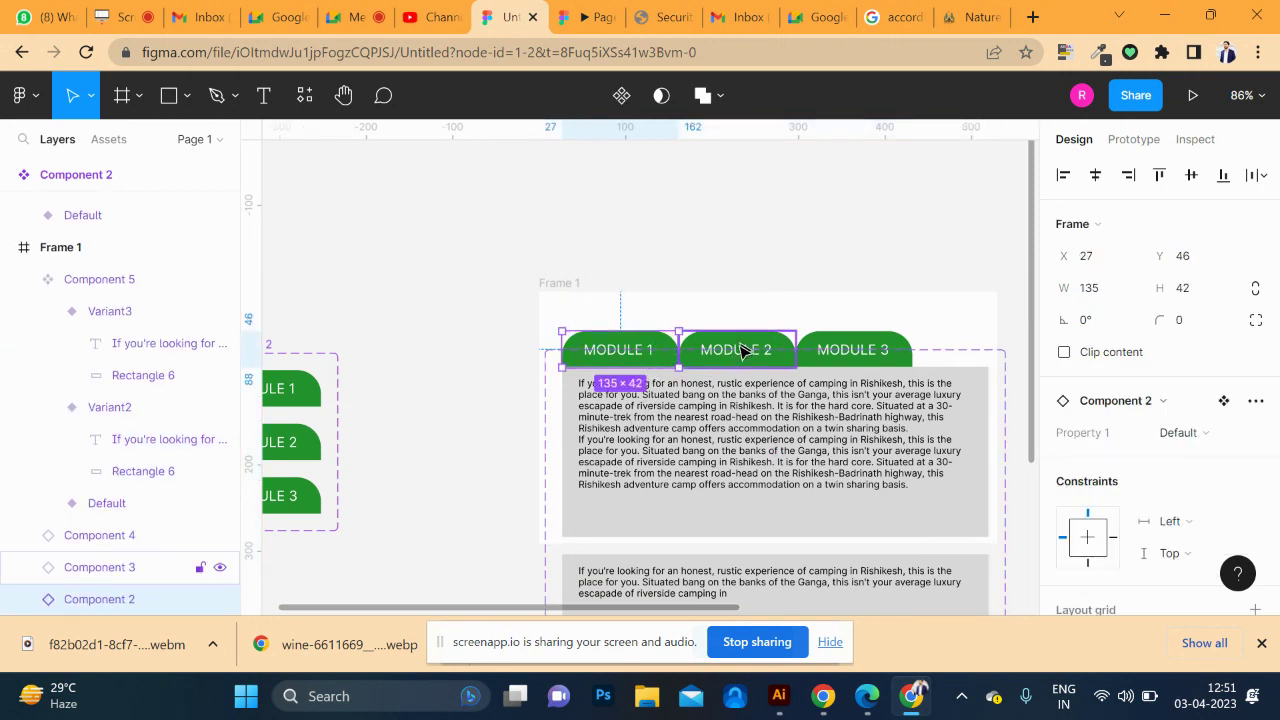
pyautogui.click(697, 470)
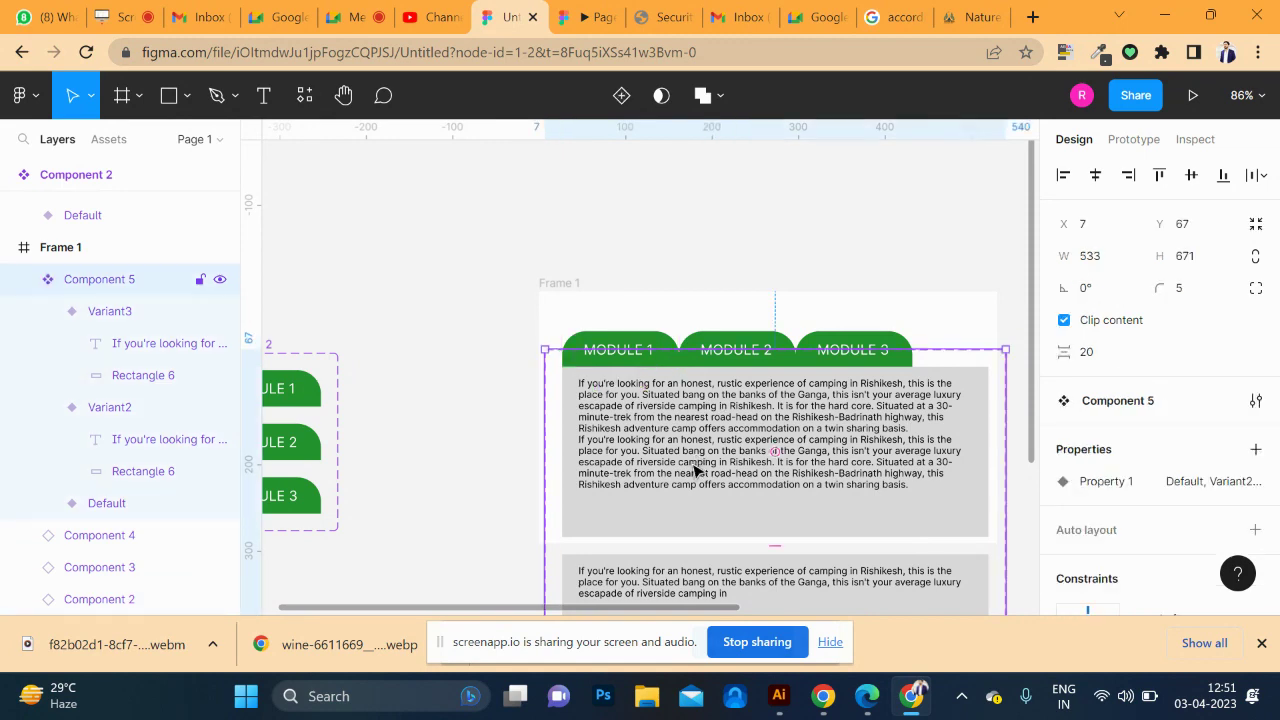
pyautogui.scroll(-5, 697, 470)
pyautogui.scroll(1, 697, 470)
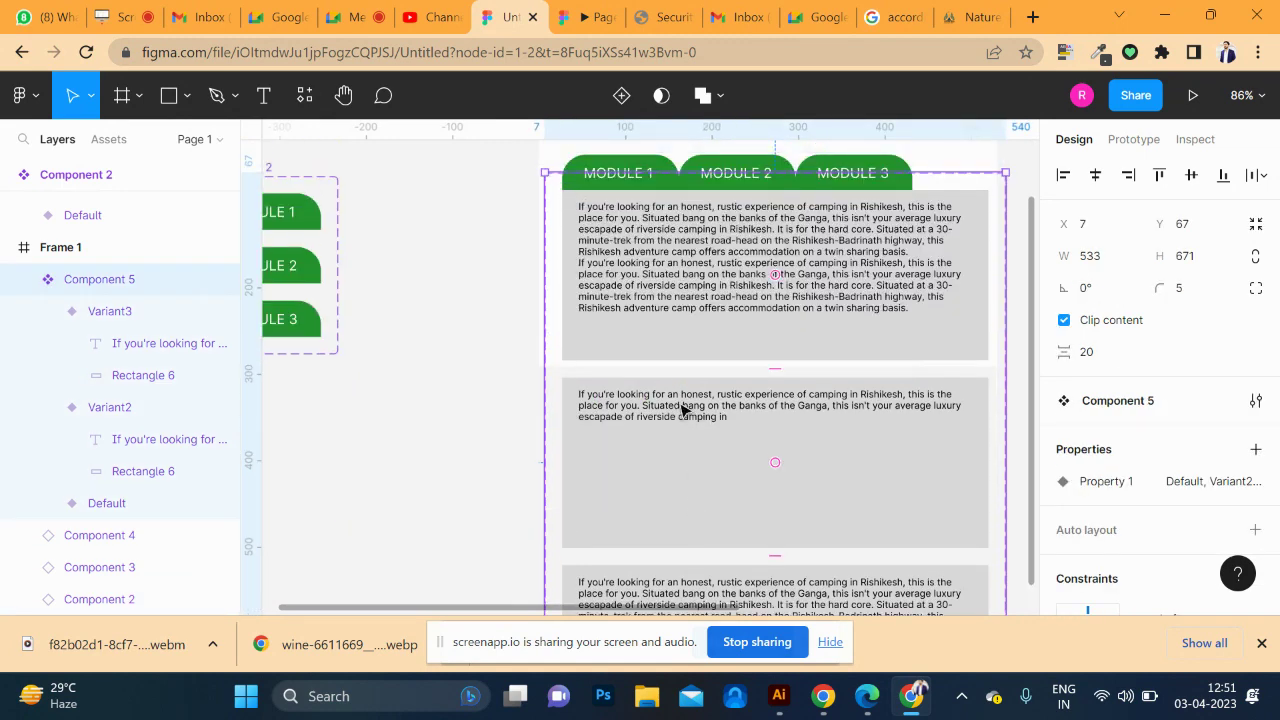
pyautogui.moveTo(688, 362); pyautogui.dragTo(490, 412)
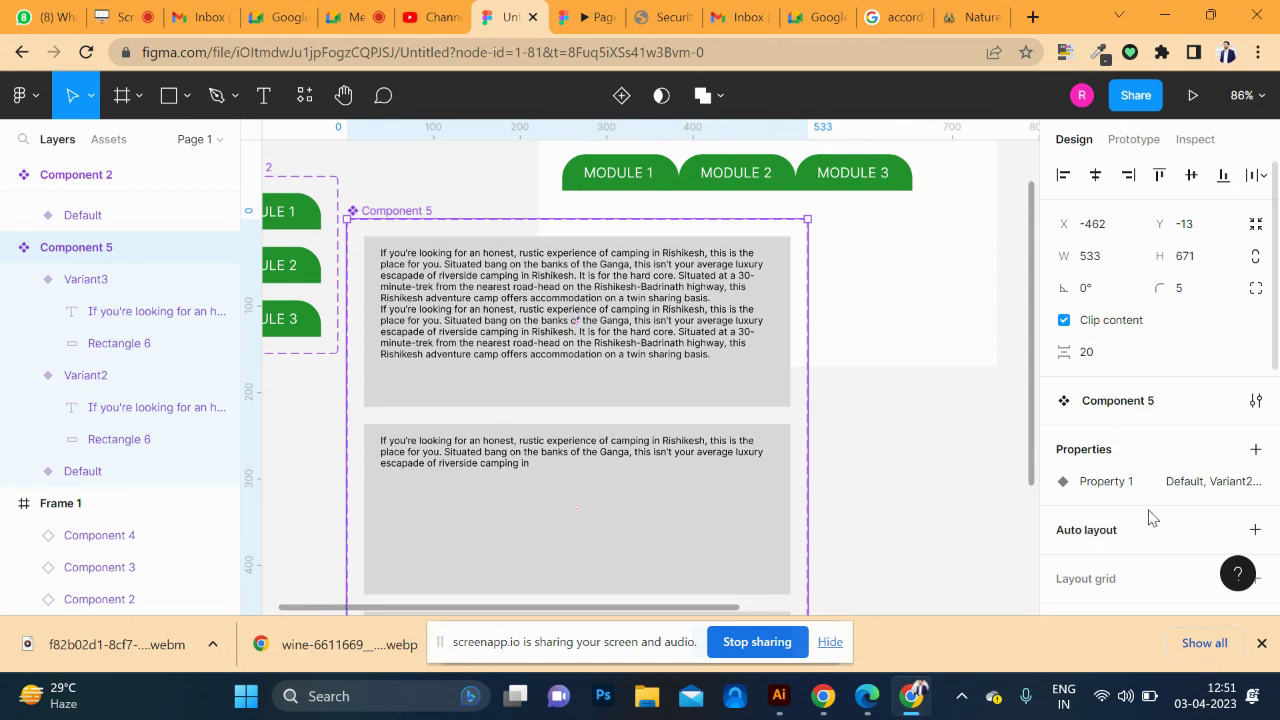
pyautogui.moveTo(600, 375)
pyautogui.mouseDown()
pyautogui.moveTo(697, 409)
pyautogui.moveTo(850, 435)
pyautogui.mouseUp()
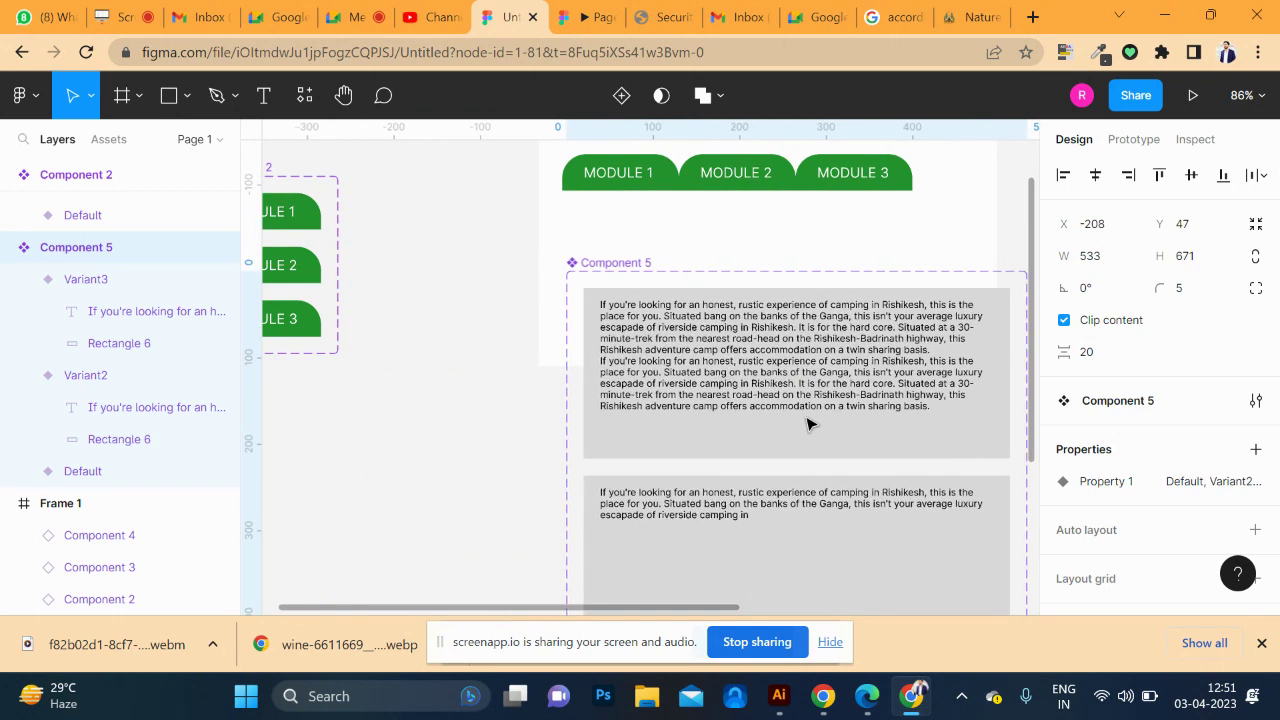
# - Drag a Component 5 instance from Assets into Frame 1 under the module tabs
pyautogui.click(108, 139)
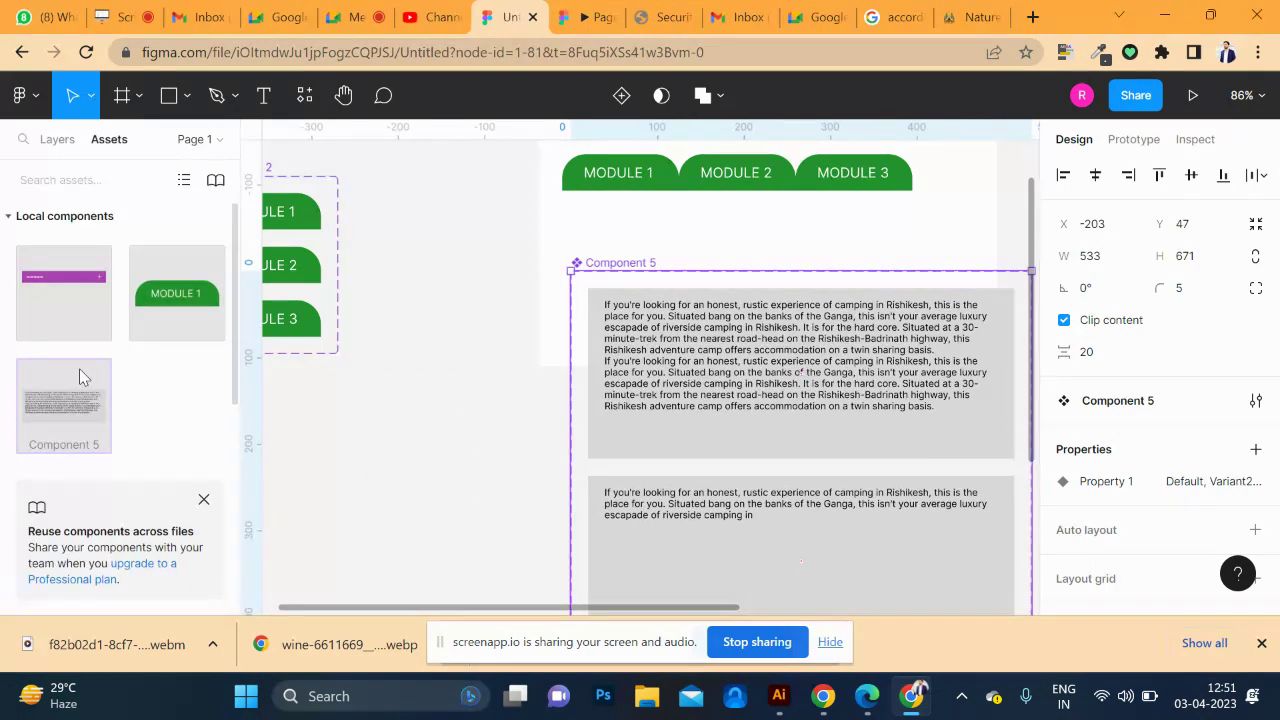
pyautogui.moveTo(80, 380)
pyautogui.mouseDown()
pyautogui.moveTo(688, 250)
pyautogui.moveTo(735, 443)
pyautogui.moveTo(851, 394)
pyautogui.mouseUp()
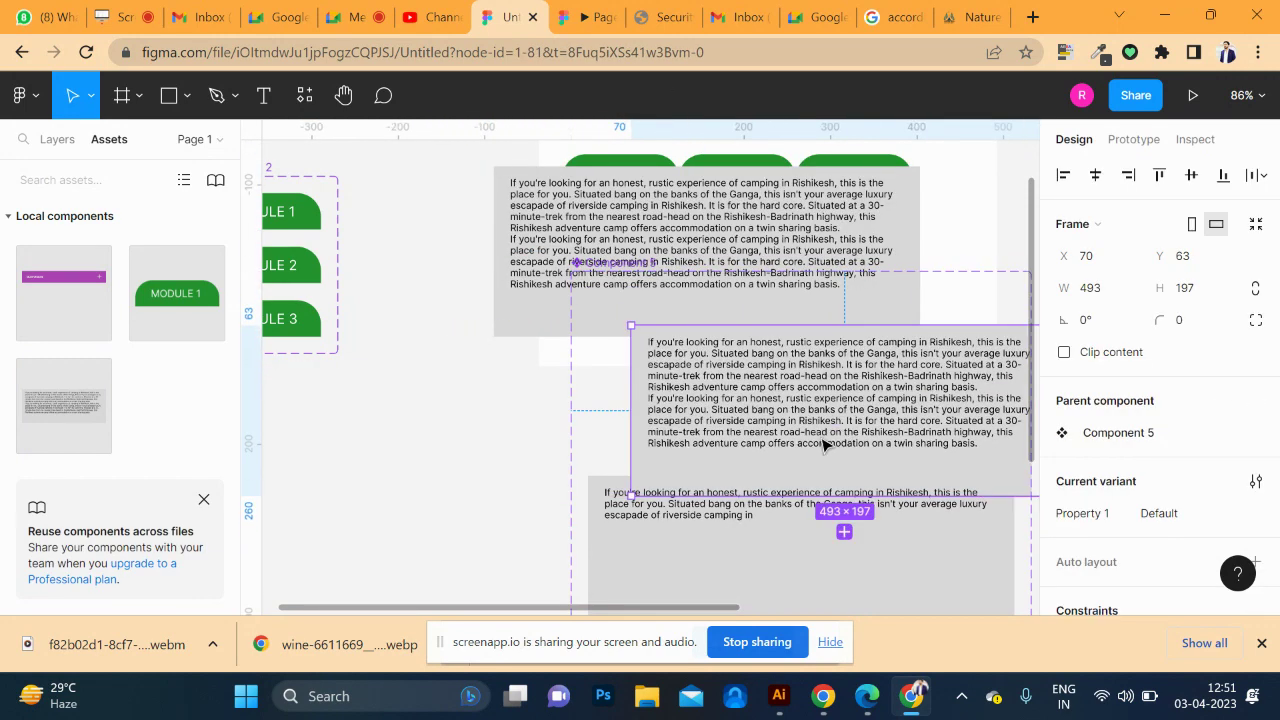
pyautogui.click(794, 491)
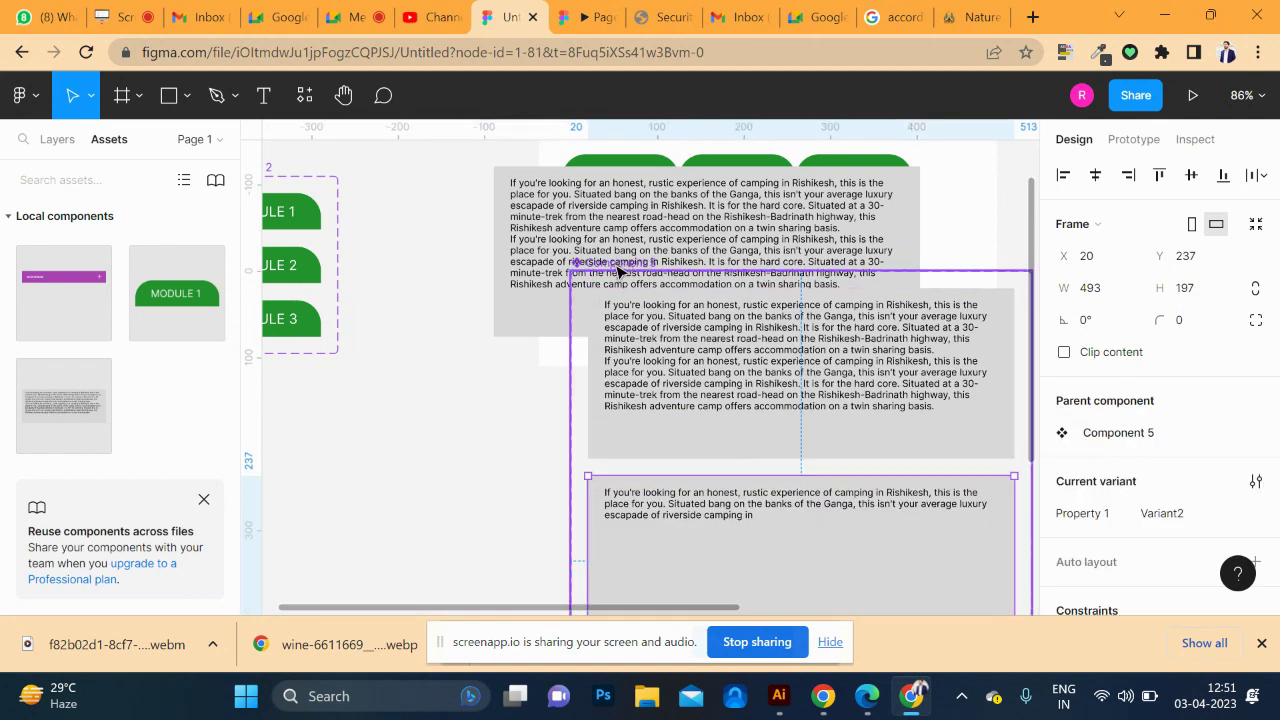
pyautogui.moveTo(618, 271); pyautogui.dragTo(343, 400)
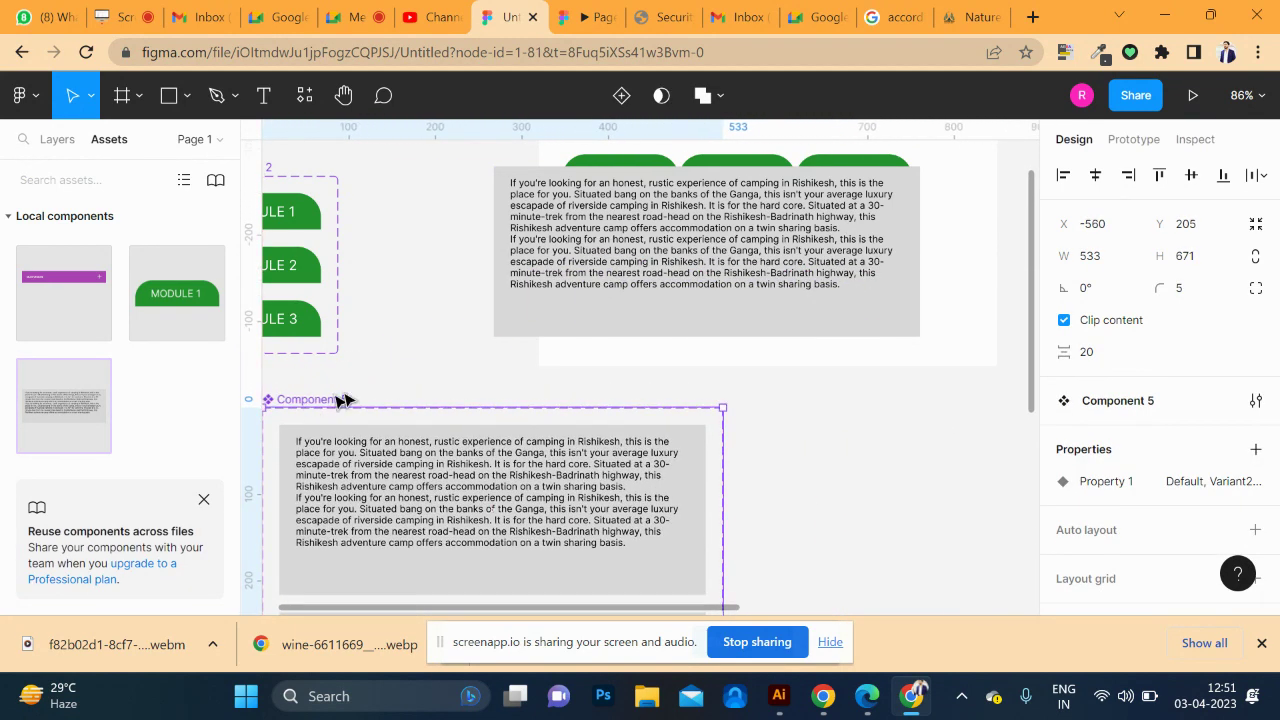
pyautogui.moveTo(685, 256); pyautogui.dragTo(757, 280)
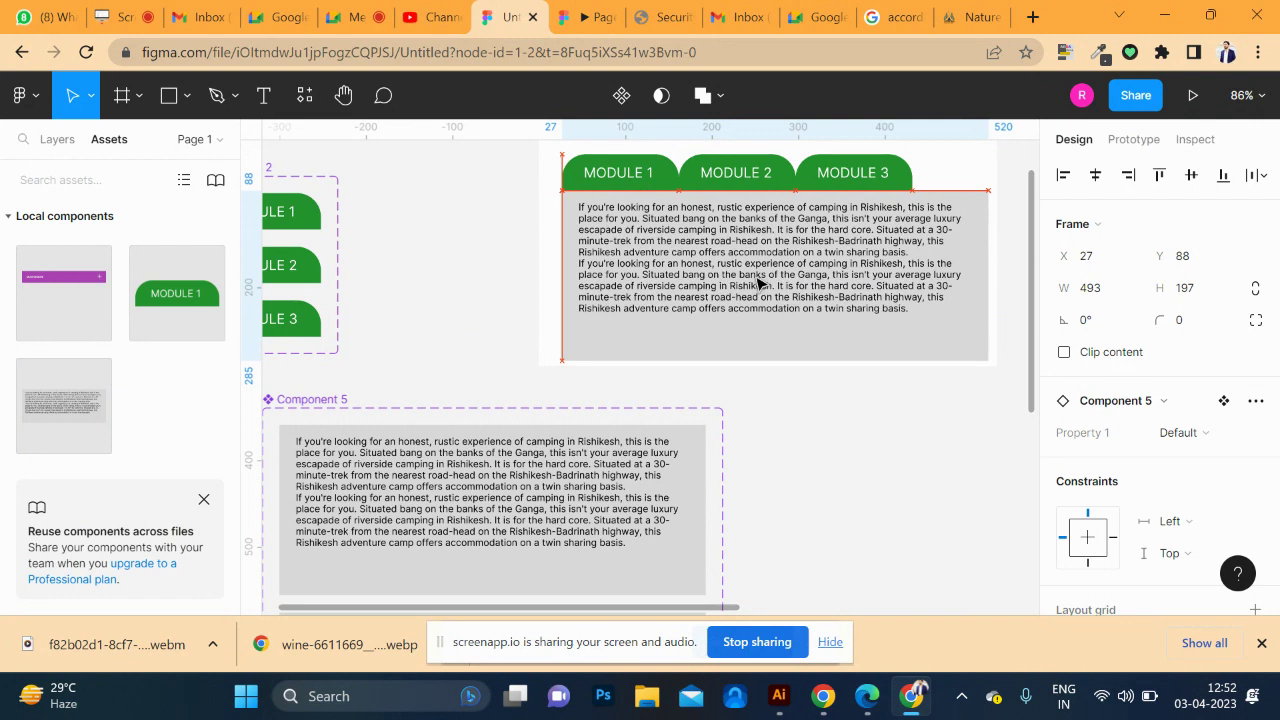
# - Drag a prototype connection from the MODULE 2 tab to the Component 5 text block
pyautogui.click(768, 176)
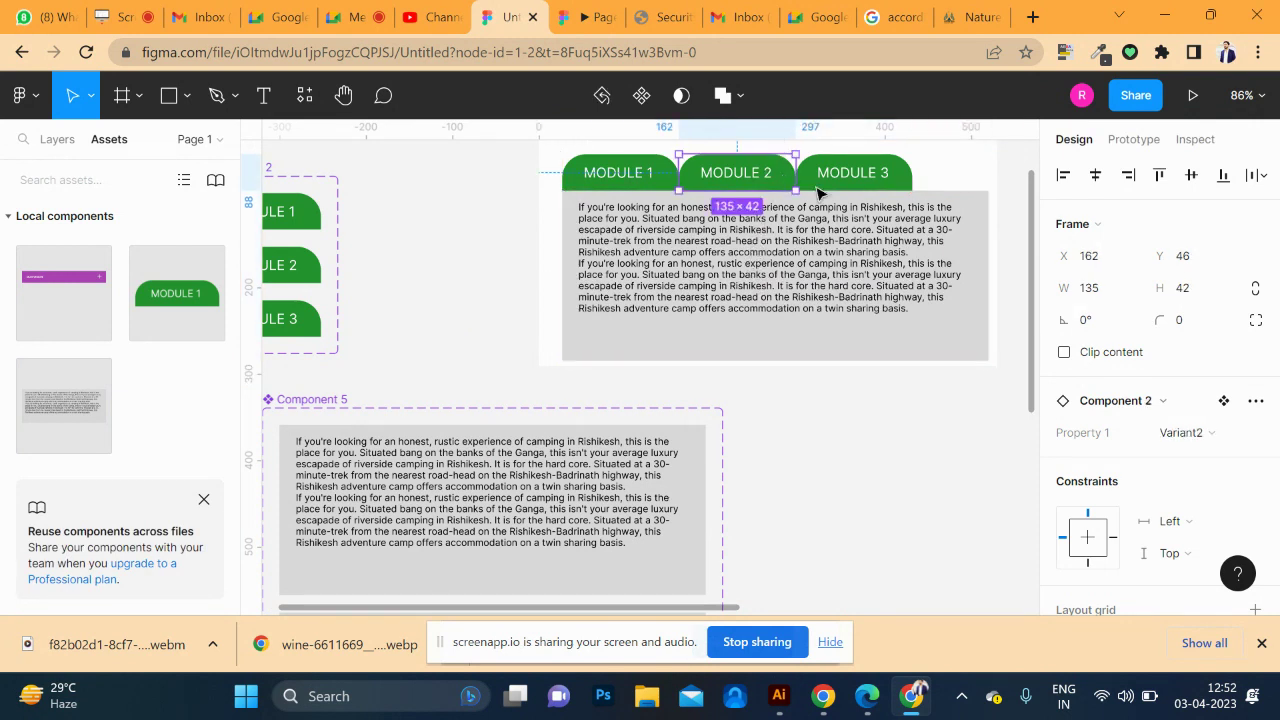
pyautogui.click(1154, 146)
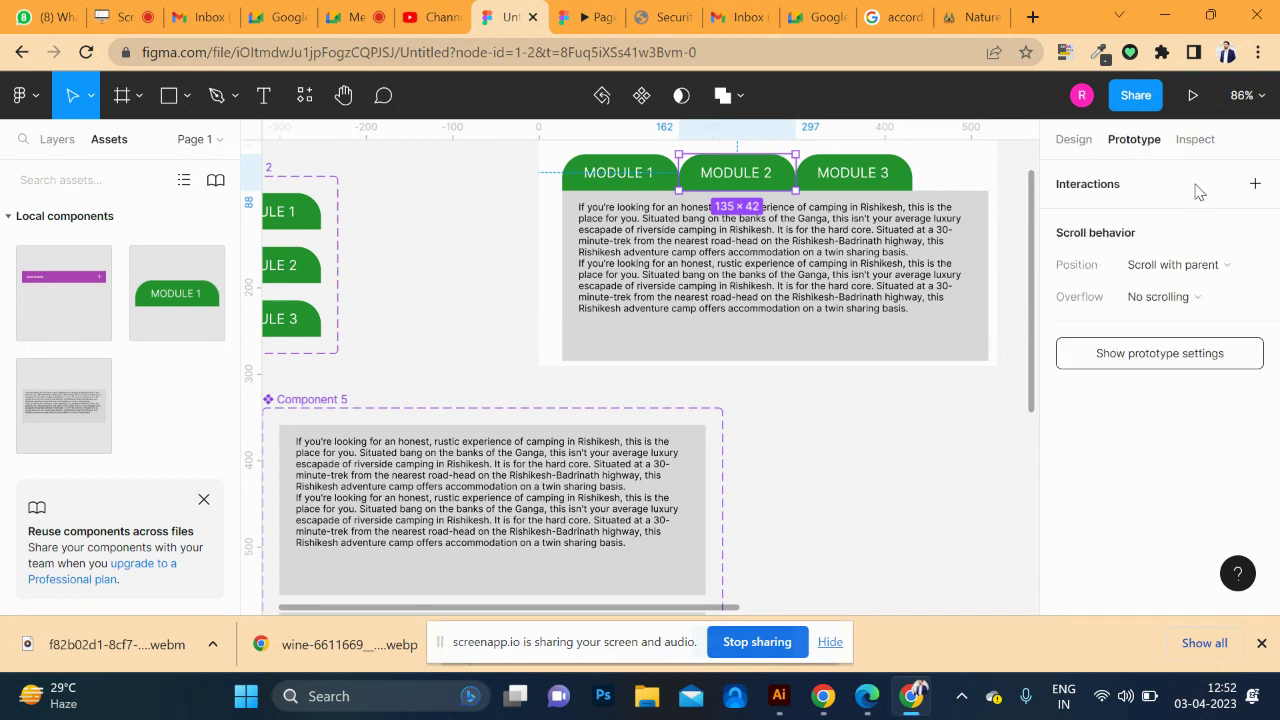
pyautogui.moveTo(737, 189)
pyautogui.moveTo(737, 190)
pyautogui.mouseDown()
pyautogui.moveTo(566, 612)
pyautogui.moveTo(581, 530)
pyautogui.moveTo(588, 541)
pyautogui.mouseUp()
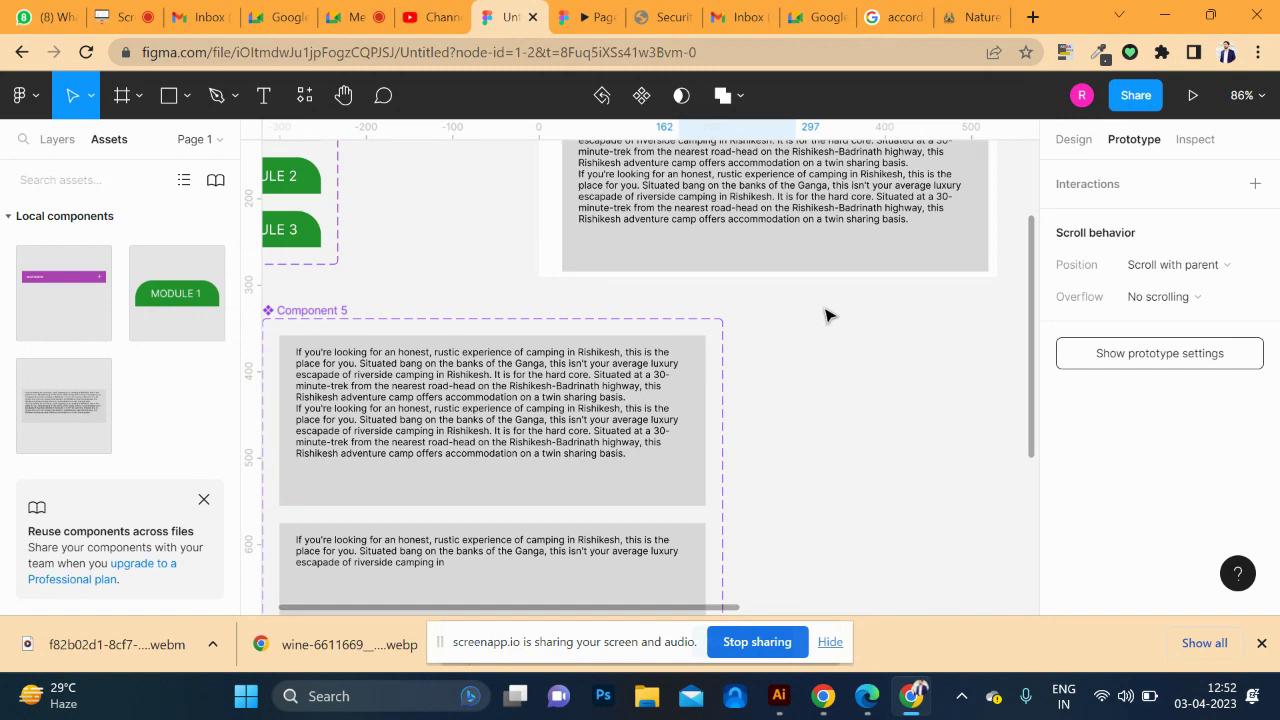
pyautogui.scroll(3, 826, 316)
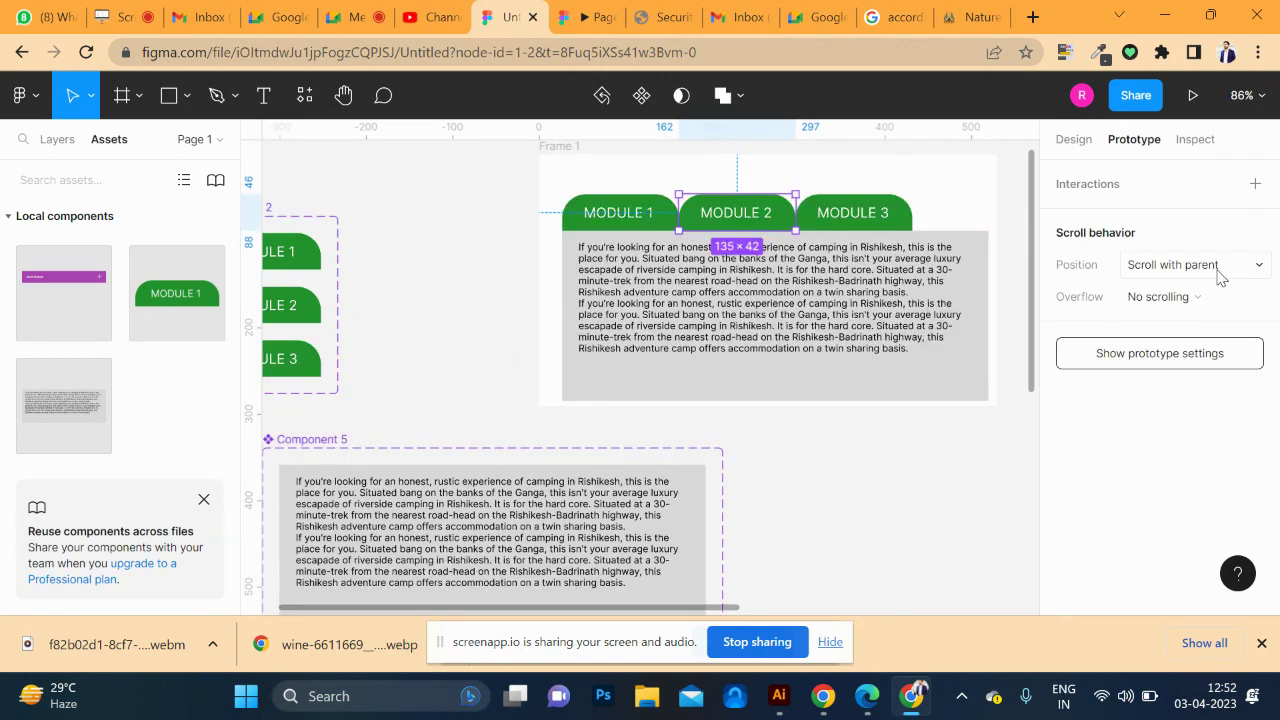
pyautogui.click(586, 507)
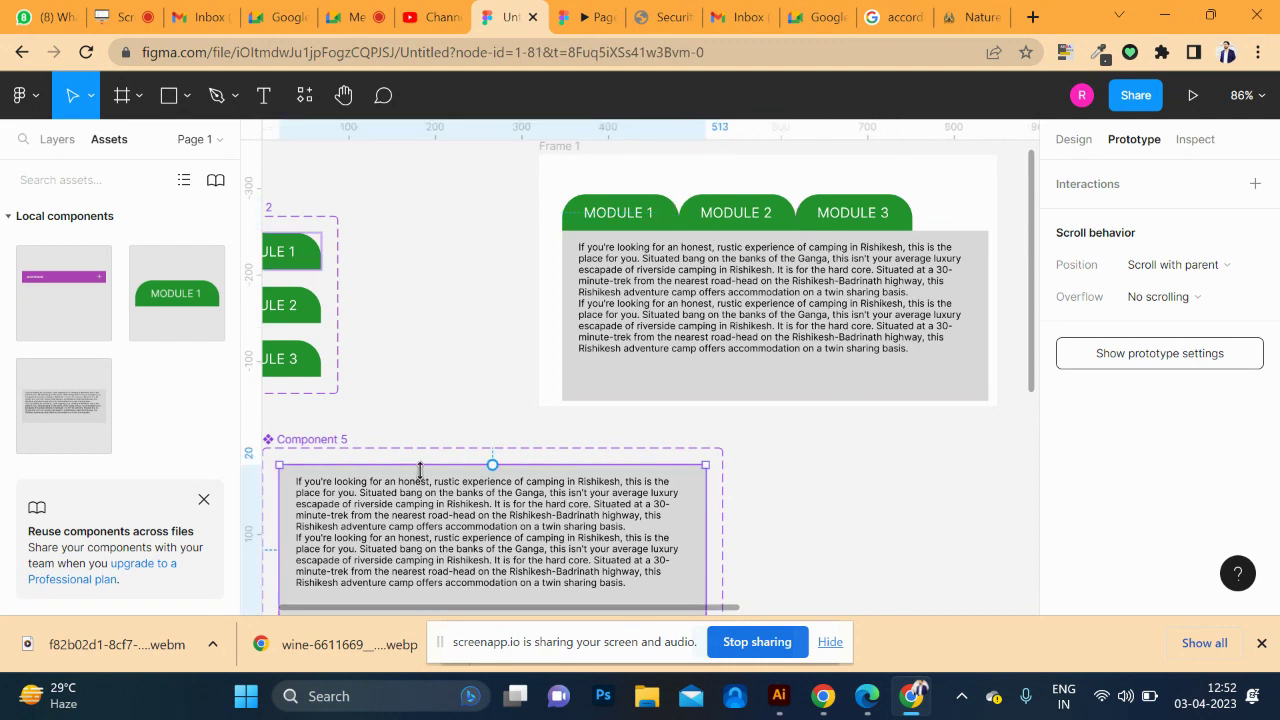
# - Position Component 5 directly below Frame 1
pyautogui.moveTo(311, 453); pyautogui.dragTo(578, 380)
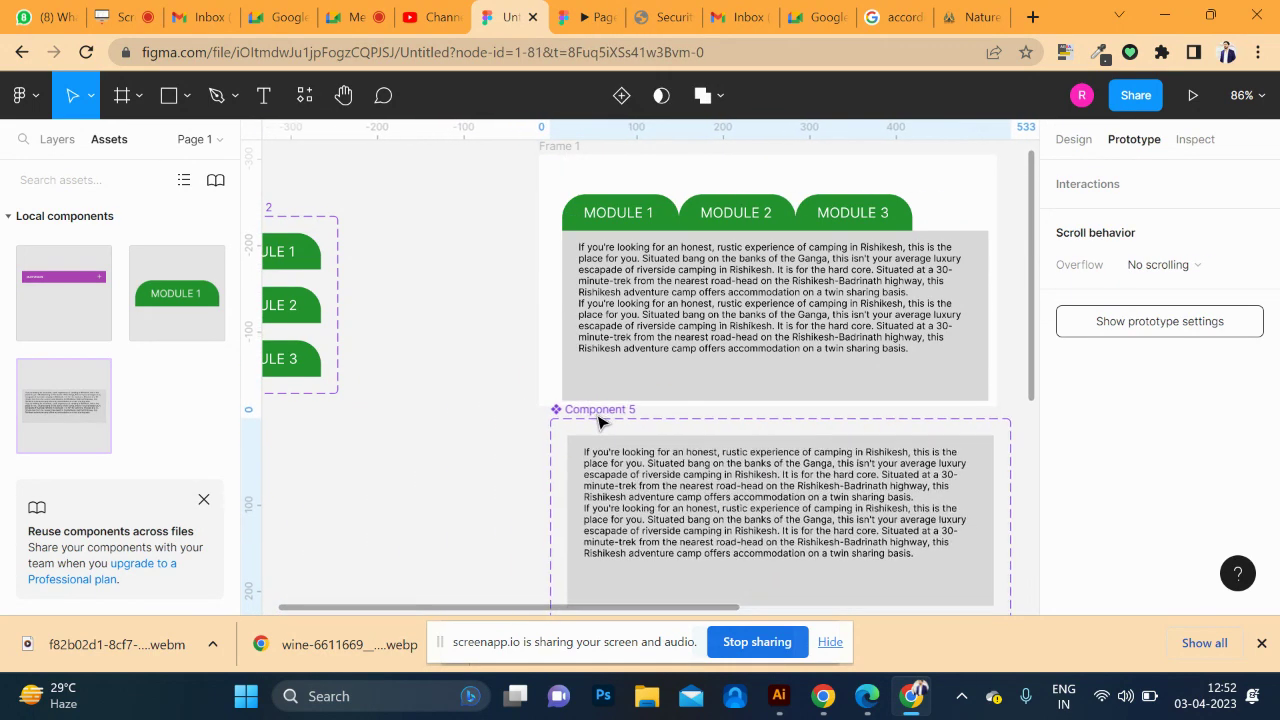
pyautogui.moveTo(578, 380); pyautogui.dragTo(600, 420)
pyautogui.click(600, 420)
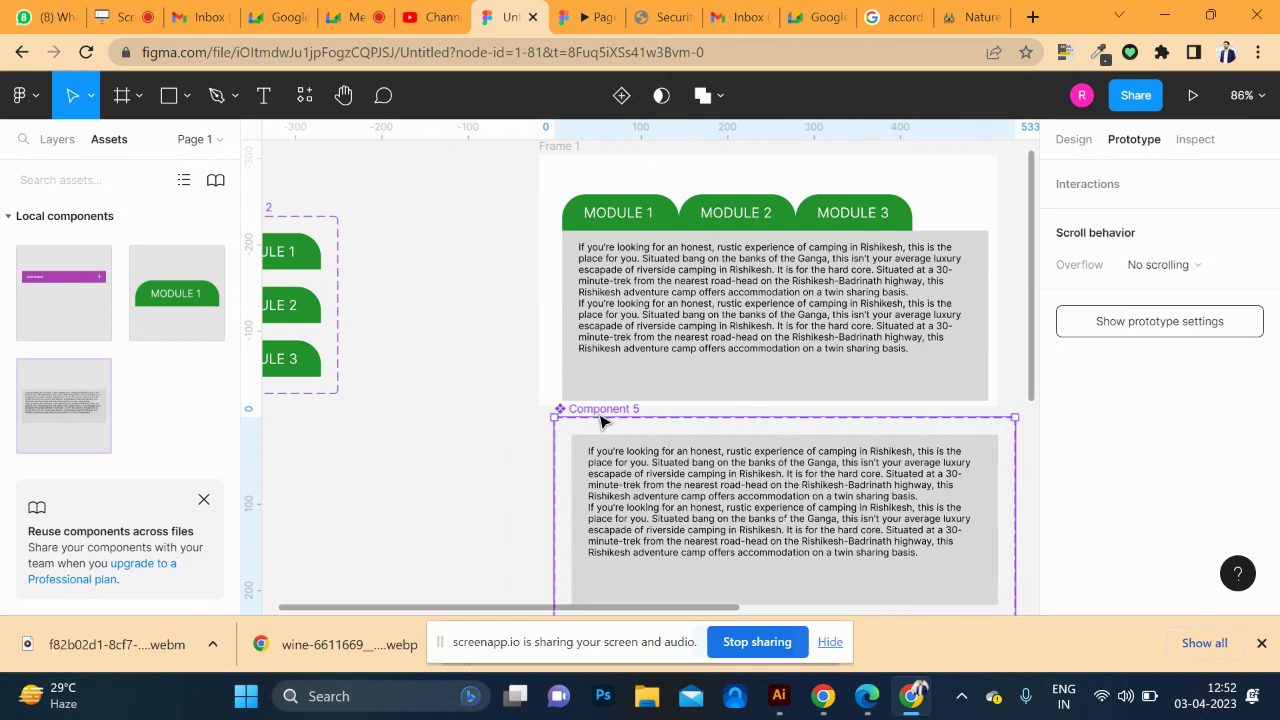
pyautogui.scroll(-3, 600, 373)
pyautogui.scroll(-2, 605, 330)
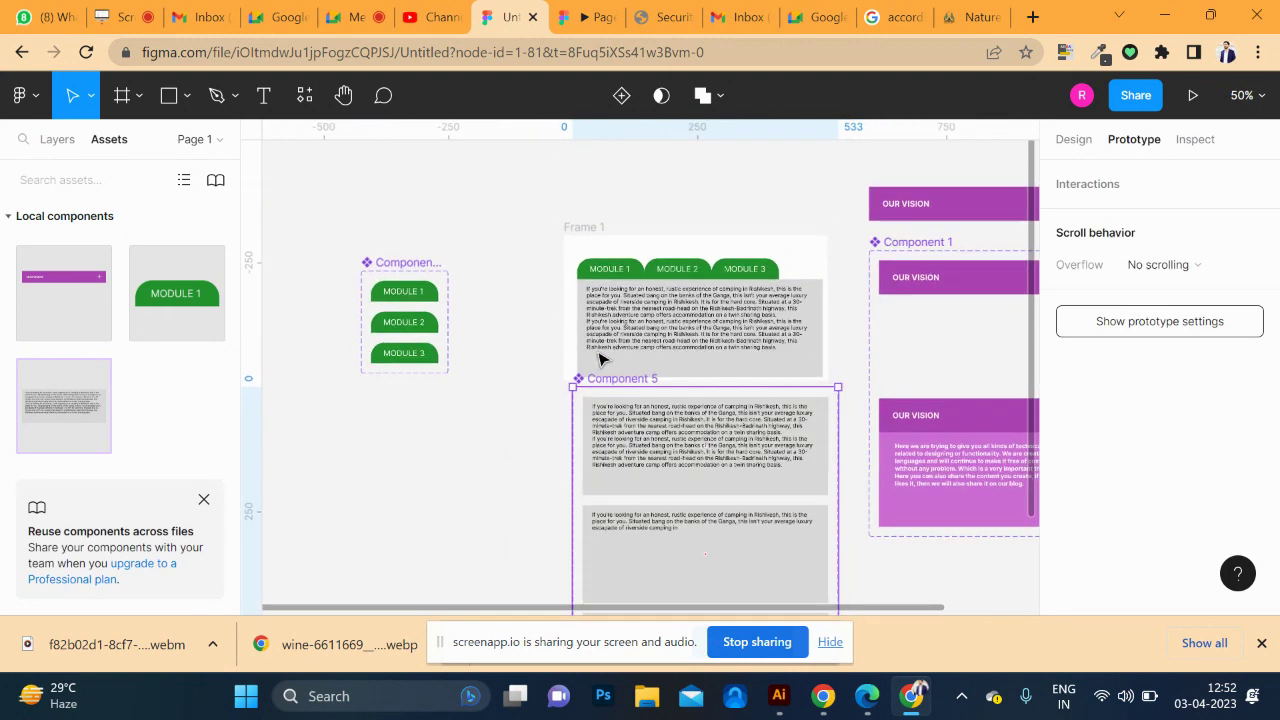
# - Check the MODULE 1 and MODULE 2 tabs and Component 5's lower, shorter text frame
pyautogui.click(605, 262)
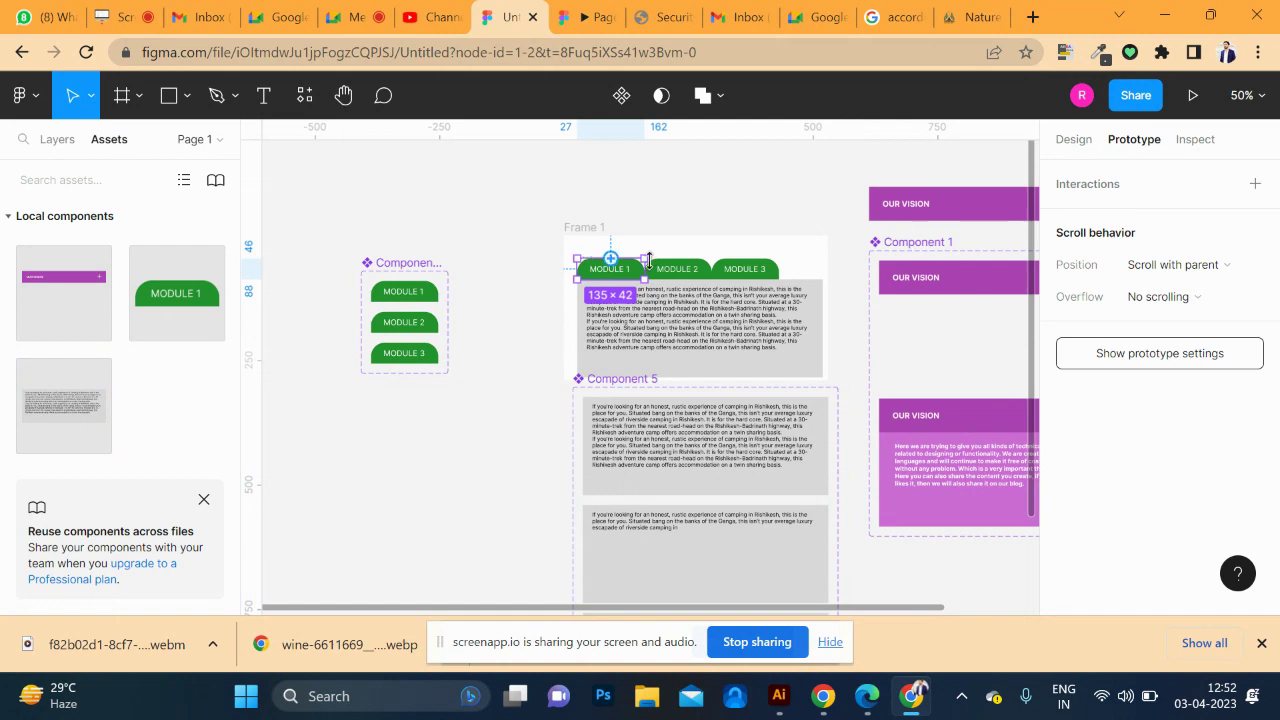
pyautogui.scroll(2, 652, 378)
pyautogui.click(682, 249)
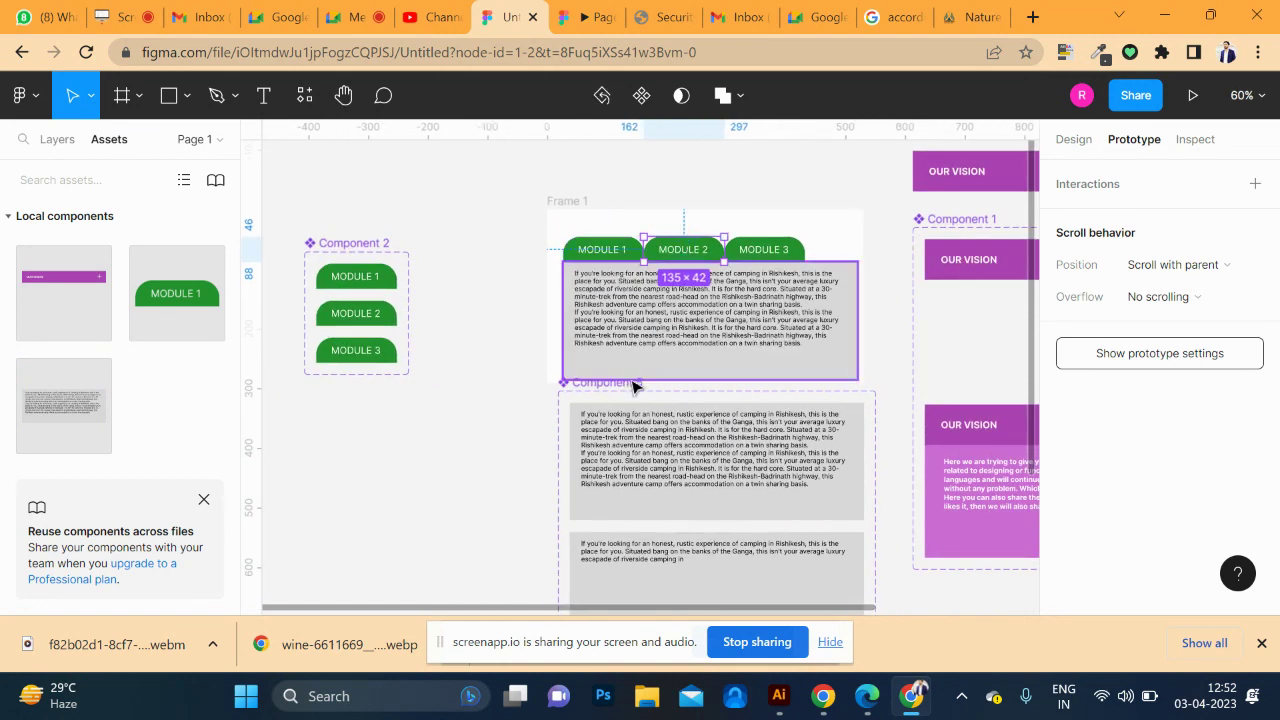
pyautogui.click(601, 415)
pyautogui.click(610, 568)
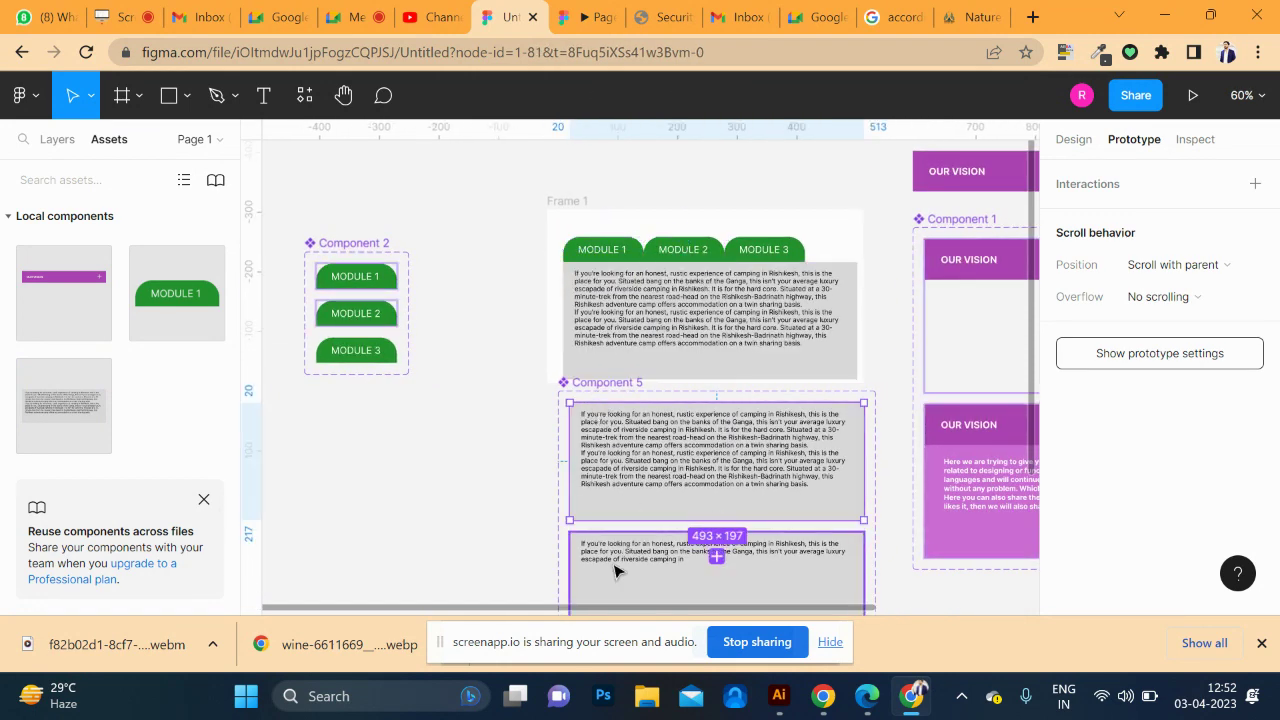
pyautogui.rightClick(610, 568)
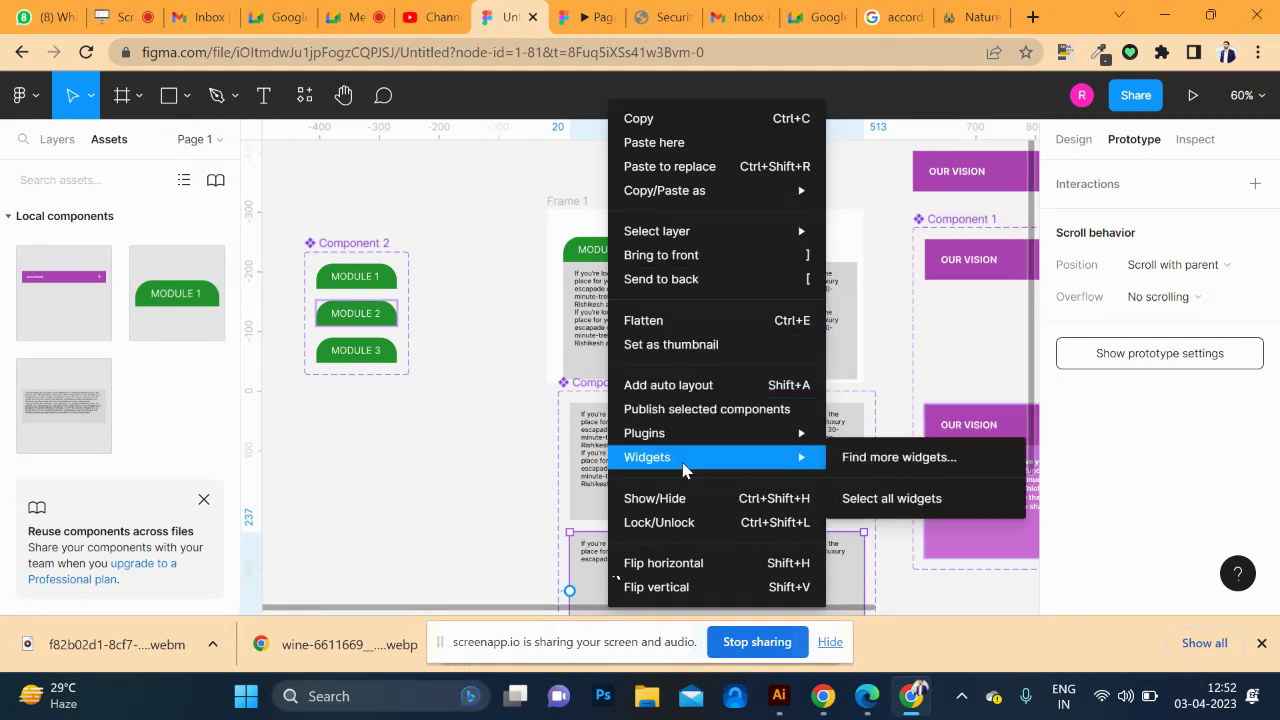
pyautogui.moveTo(700, 457)
pyautogui.click(514, 552)
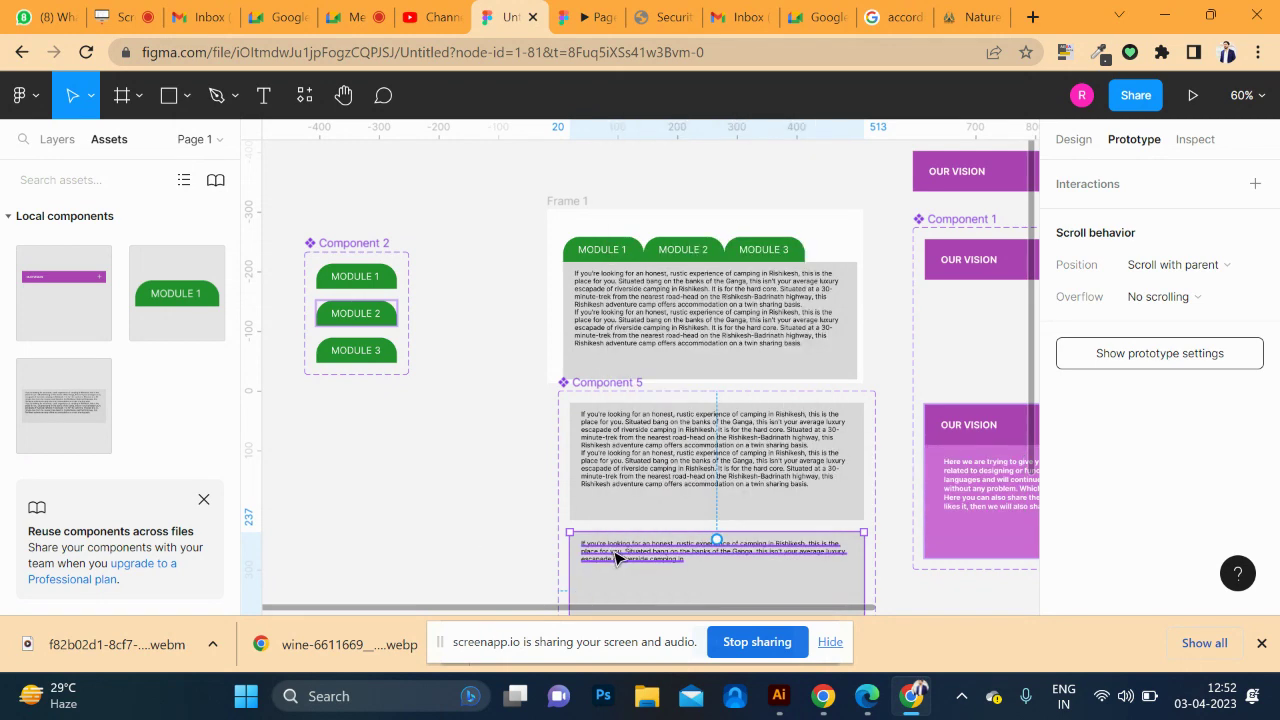
# - Drag the Variant2 text block out of Component 5 to the left of Frame 1
pyautogui.click(1073, 139)
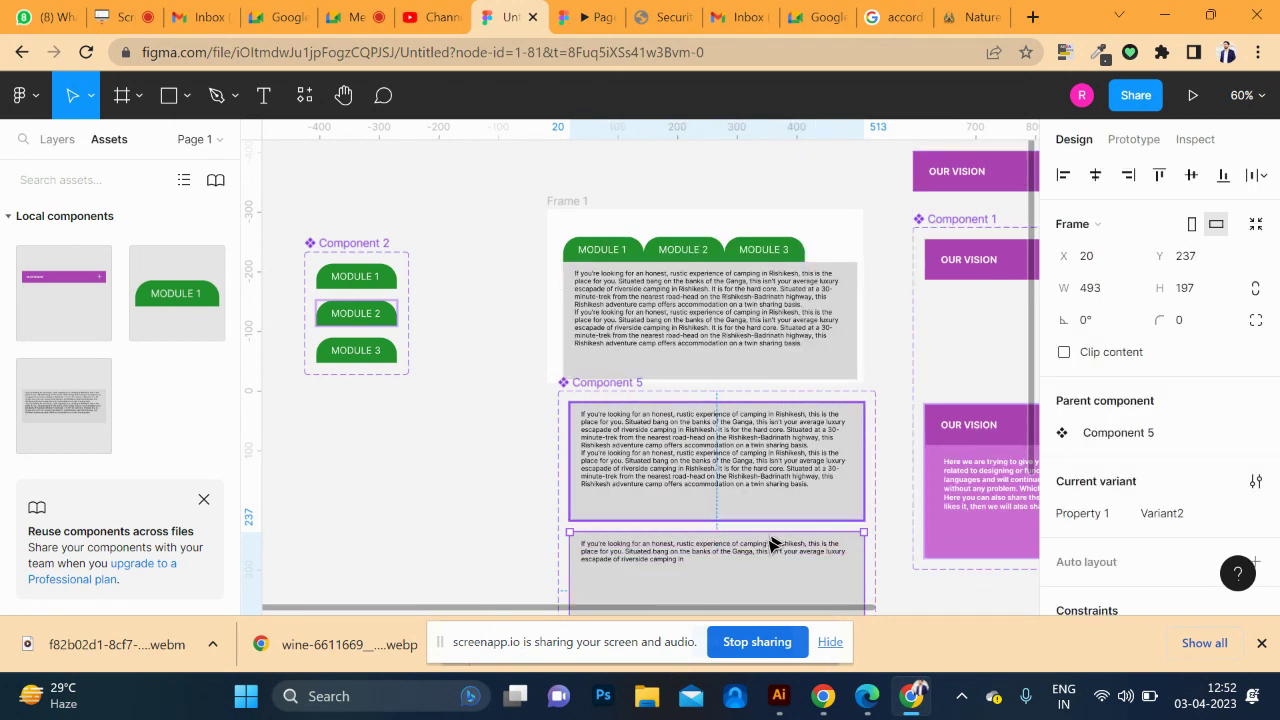
pyautogui.rightClick(760, 570)
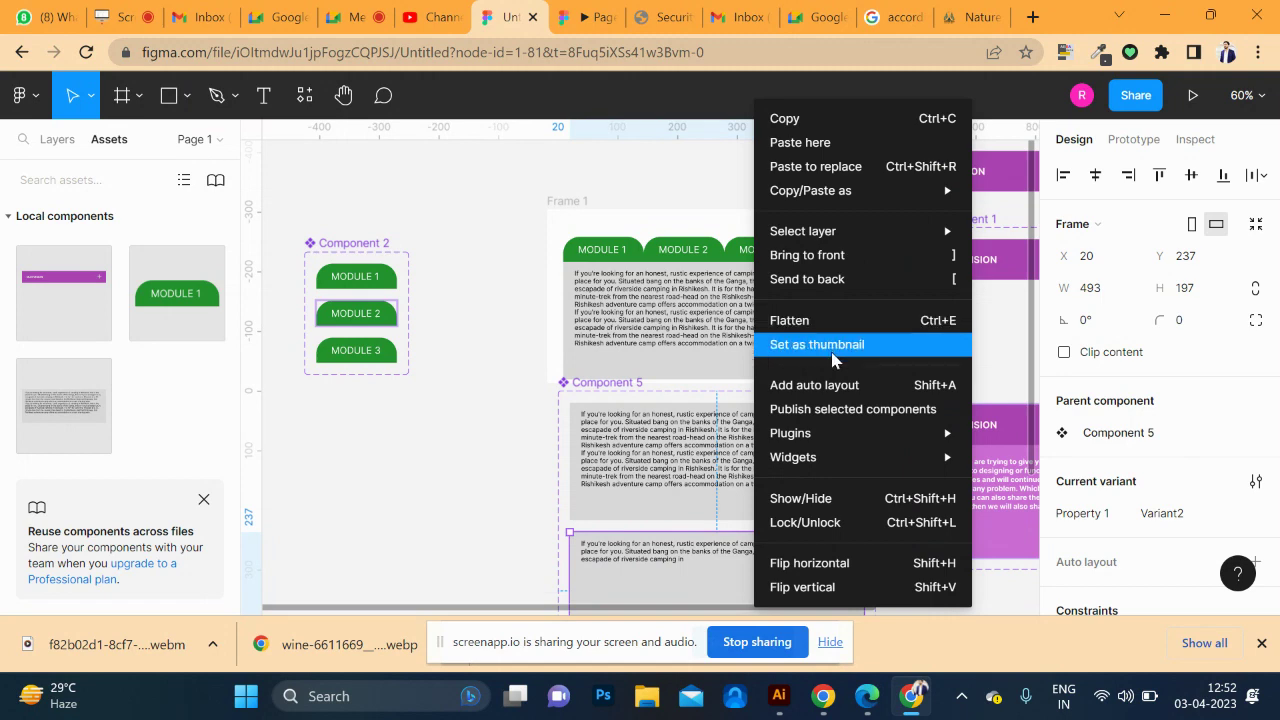
pyautogui.moveTo(793, 457)
pyautogui.click(684, 581)
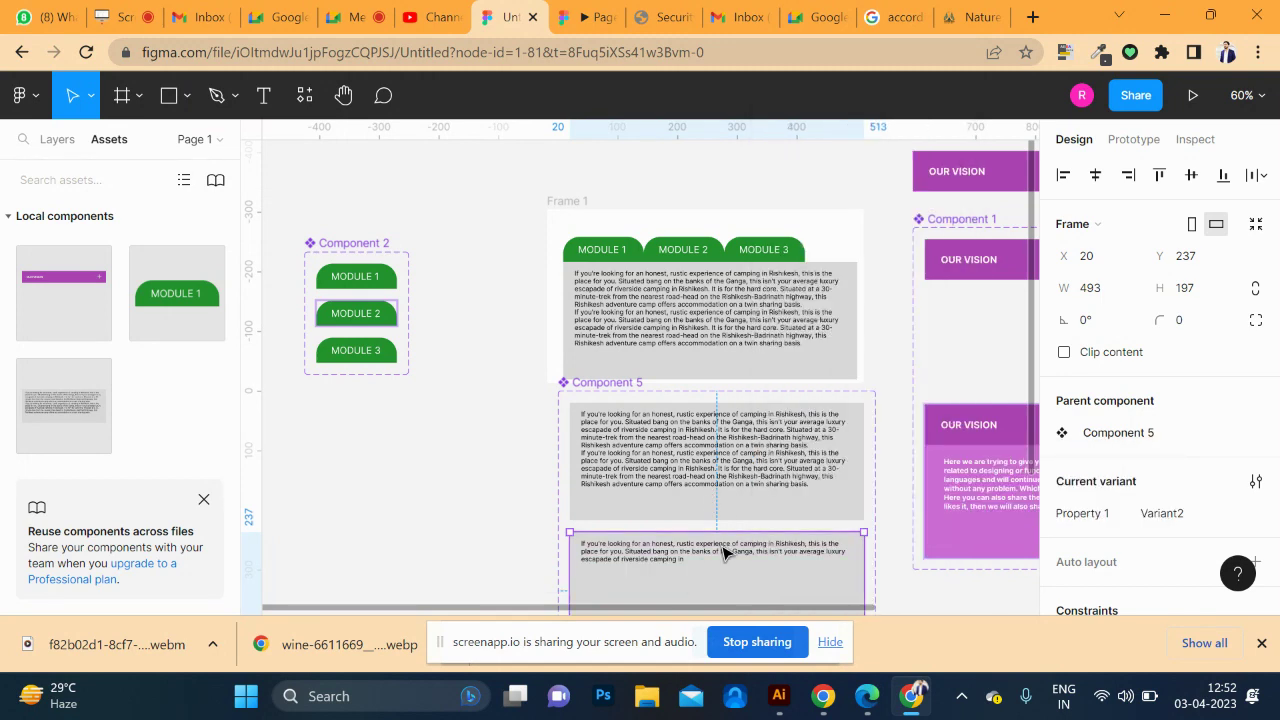
pyautogui.rightClick(722, 551)
pyautogui.click(690, 548)
pyautogui.moveTo(686, 551); pyautogui.dragTo(320, 438)
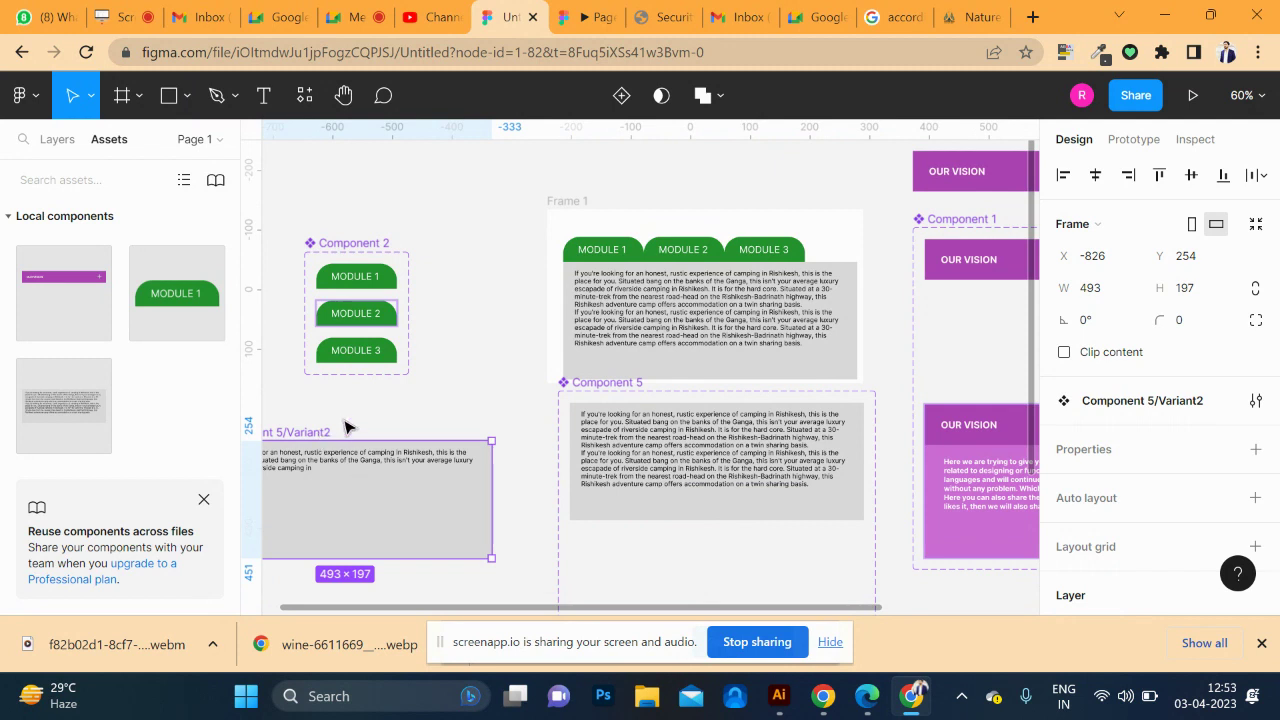
pyautogui.hotkey('ctrl', 'alt', 'y')
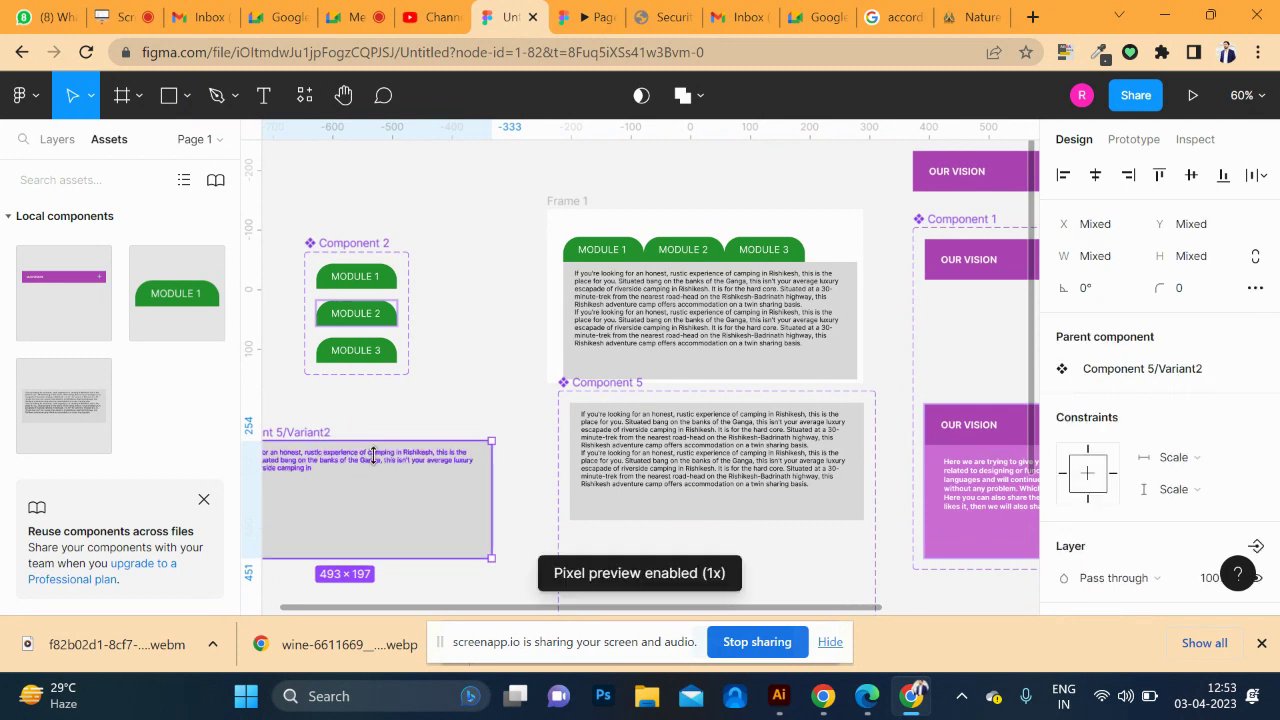
# - Wrap the moved Variant2 block in its own frame
pyautogui.click(382, 462)
pyautogui.rightClick(380, 460)
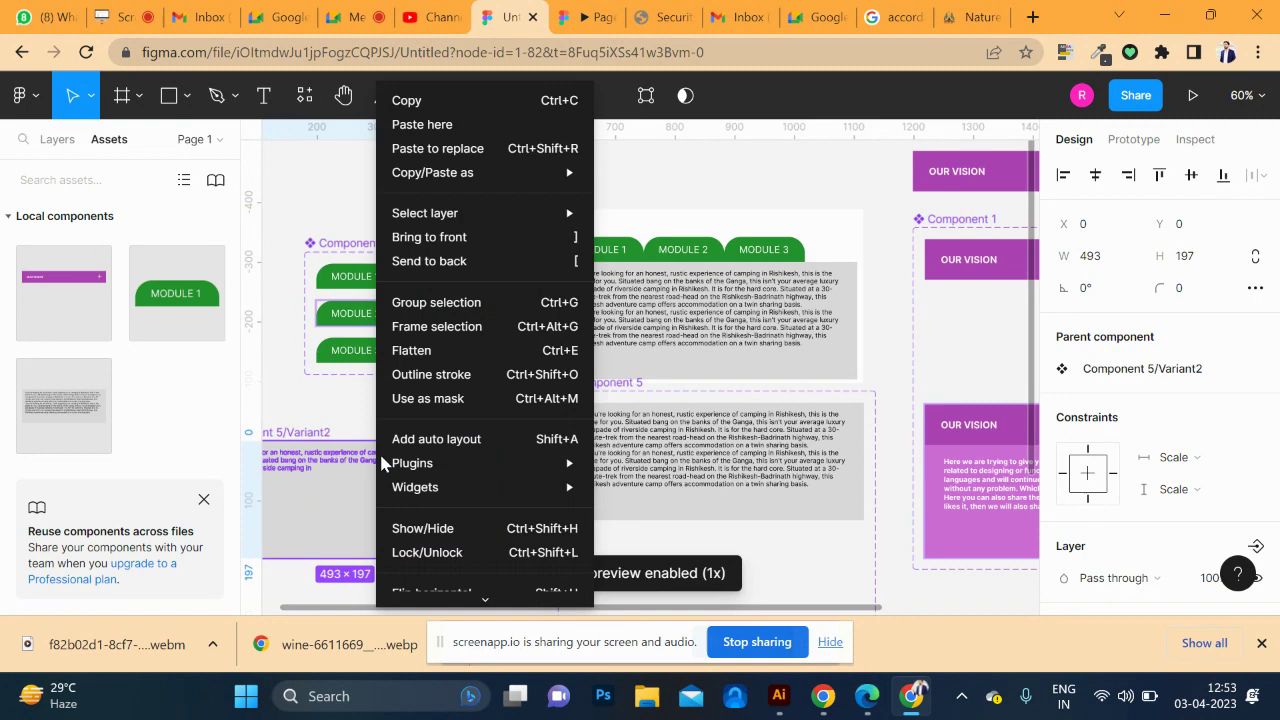
pyautogui.click(480, 326)
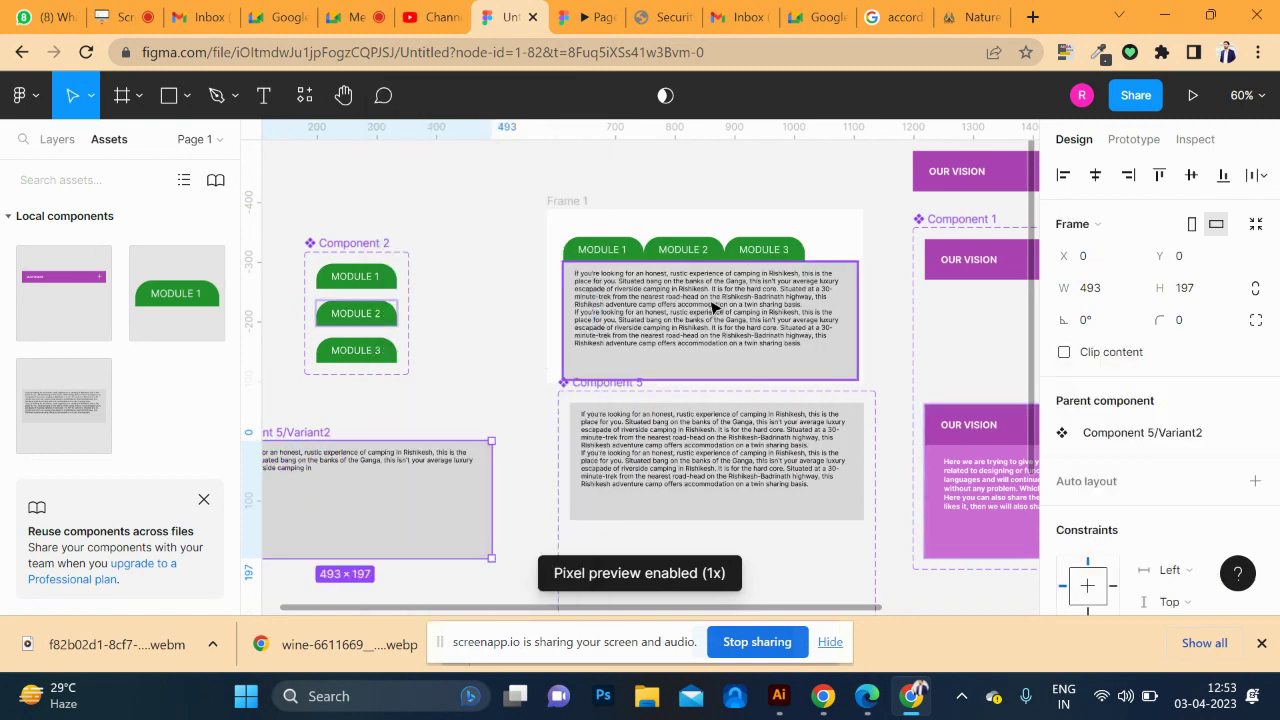
pyautogui.click(700, 257)
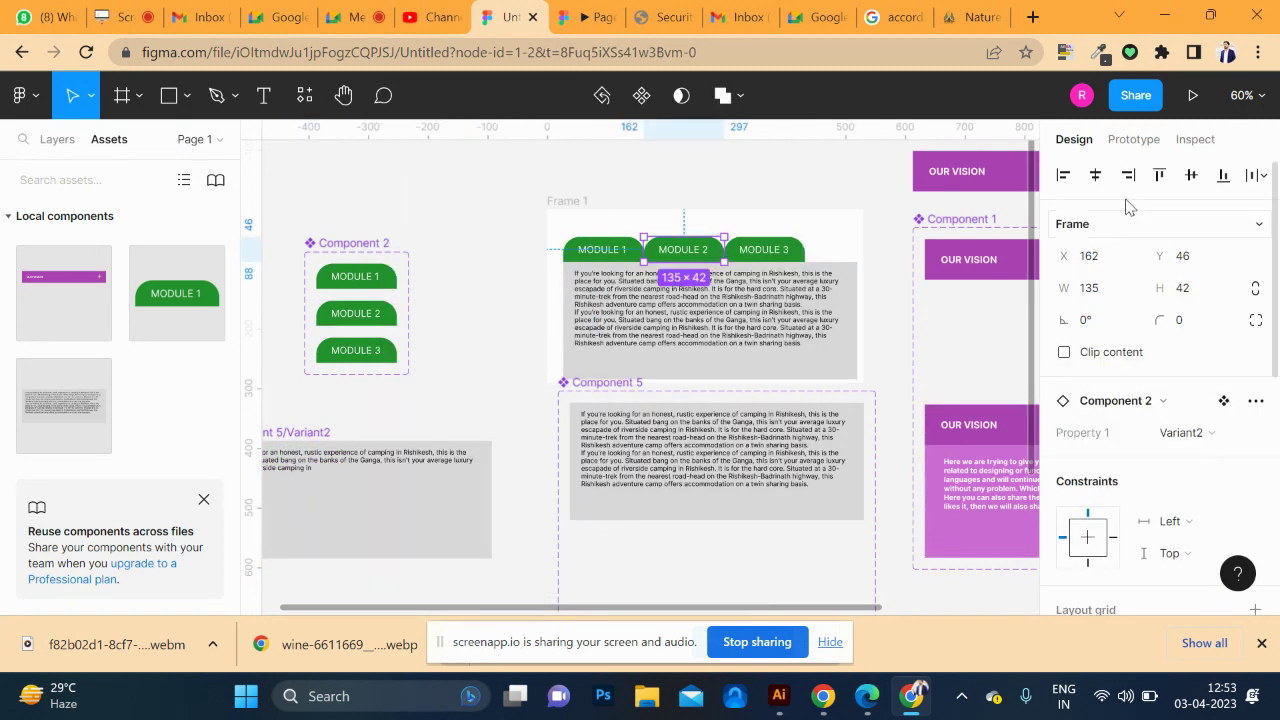
# - Link the MODULE 2 tab's prototype interaction to the framed Variant2 block
pyautogui.click(1133, 139)
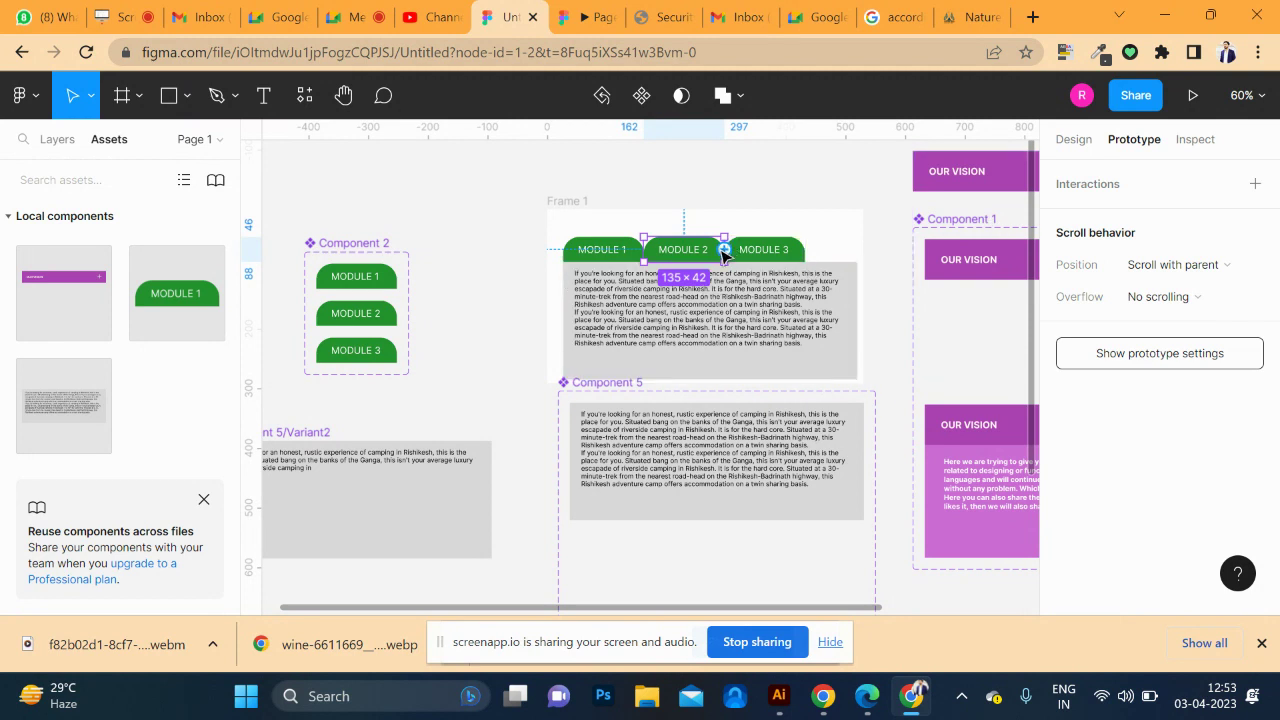
pyautogui.moveTo(724, 249)
pyautogui.mouseDown()
pyautogui.moveTo(519, 316)
pyautogui.moveTo(389, 463)
pyautogui.mouseUp()
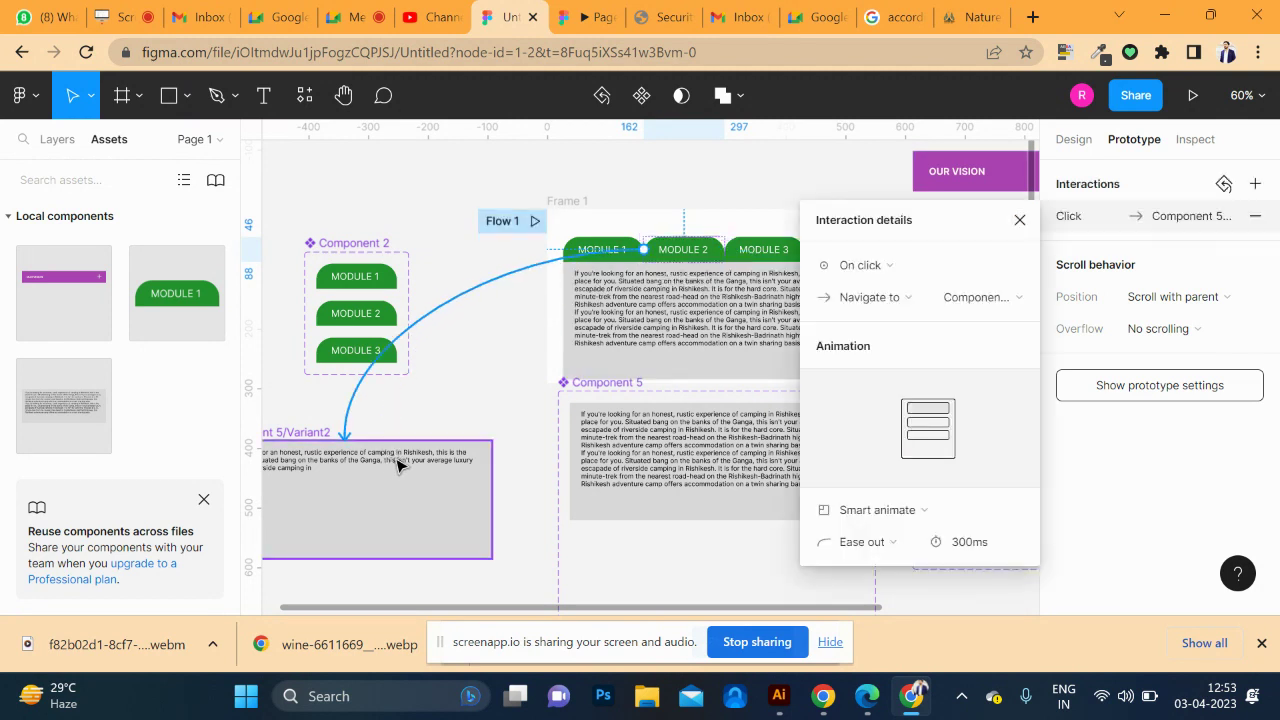
pyautogui.click(766, 255)
pyautogui.scroll(-1, 706, 508)
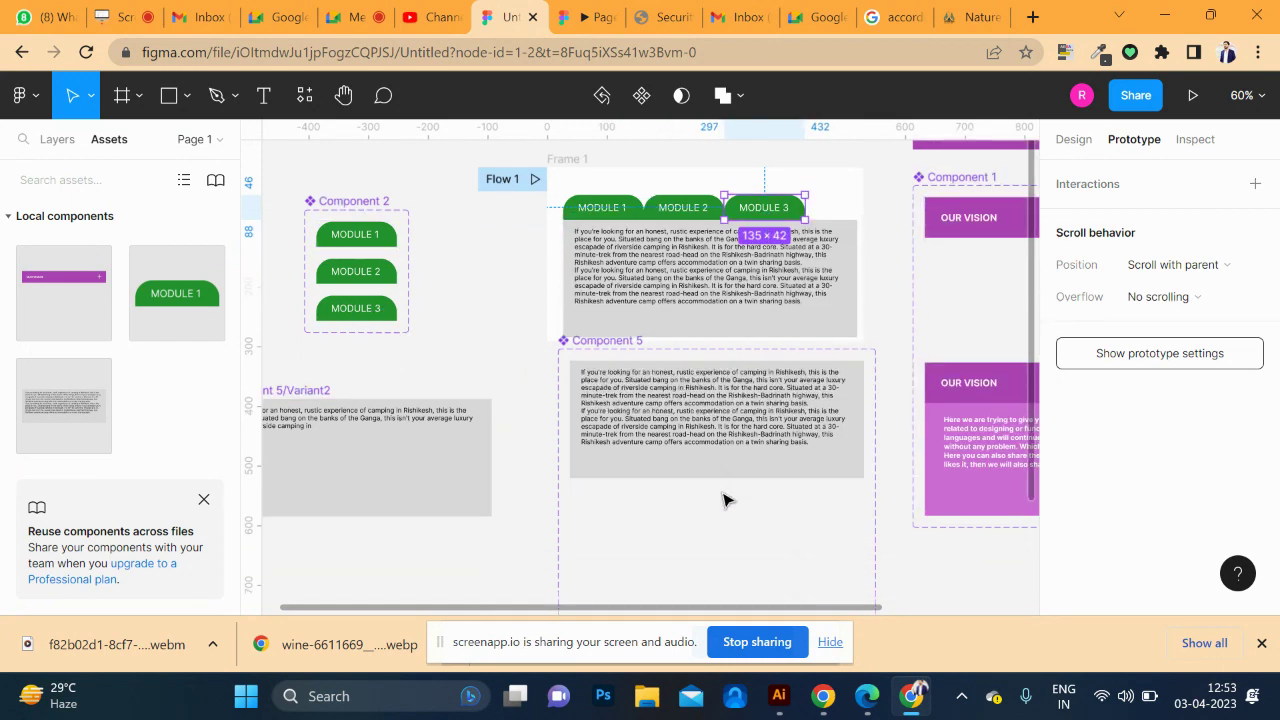
pyautogui.scroll(-4, 720, 470)
# - Move Component 5's lower text box out to the left and wrap it in a frame
pyautogui.click(724, 460)
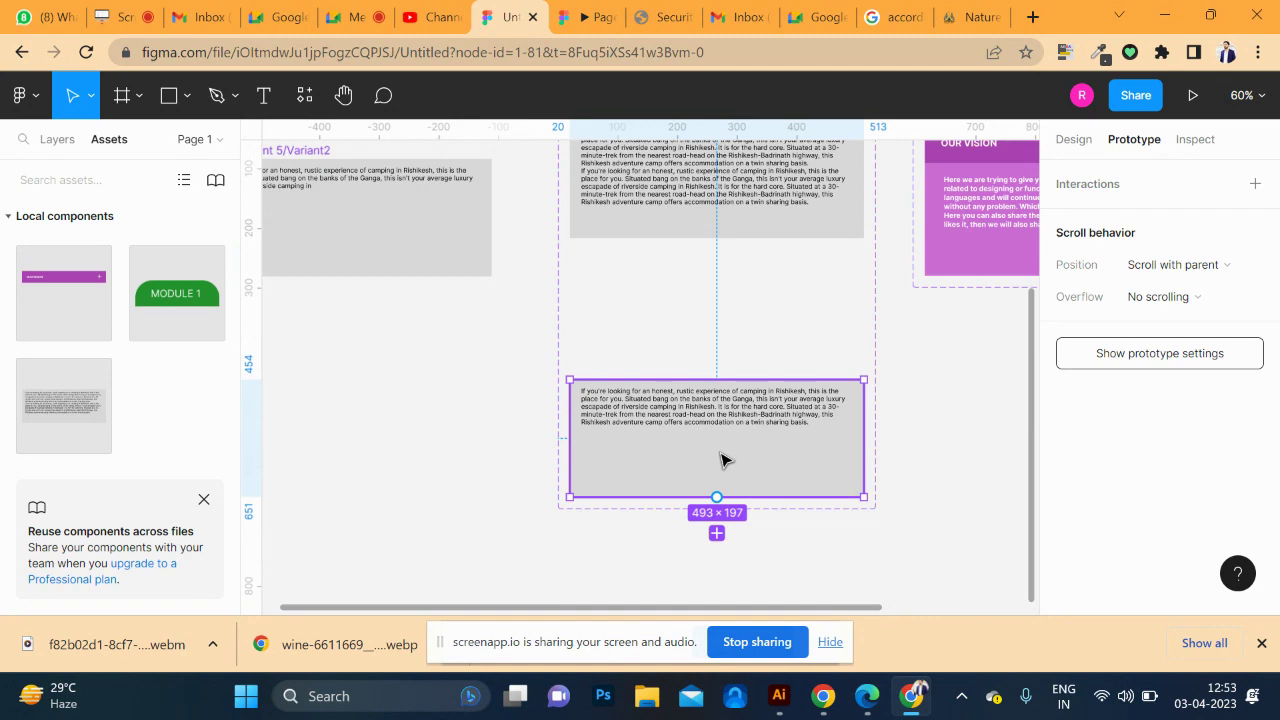
pyautogui.moveTo(731, 423); pyautogui.dragTo(367, 402)
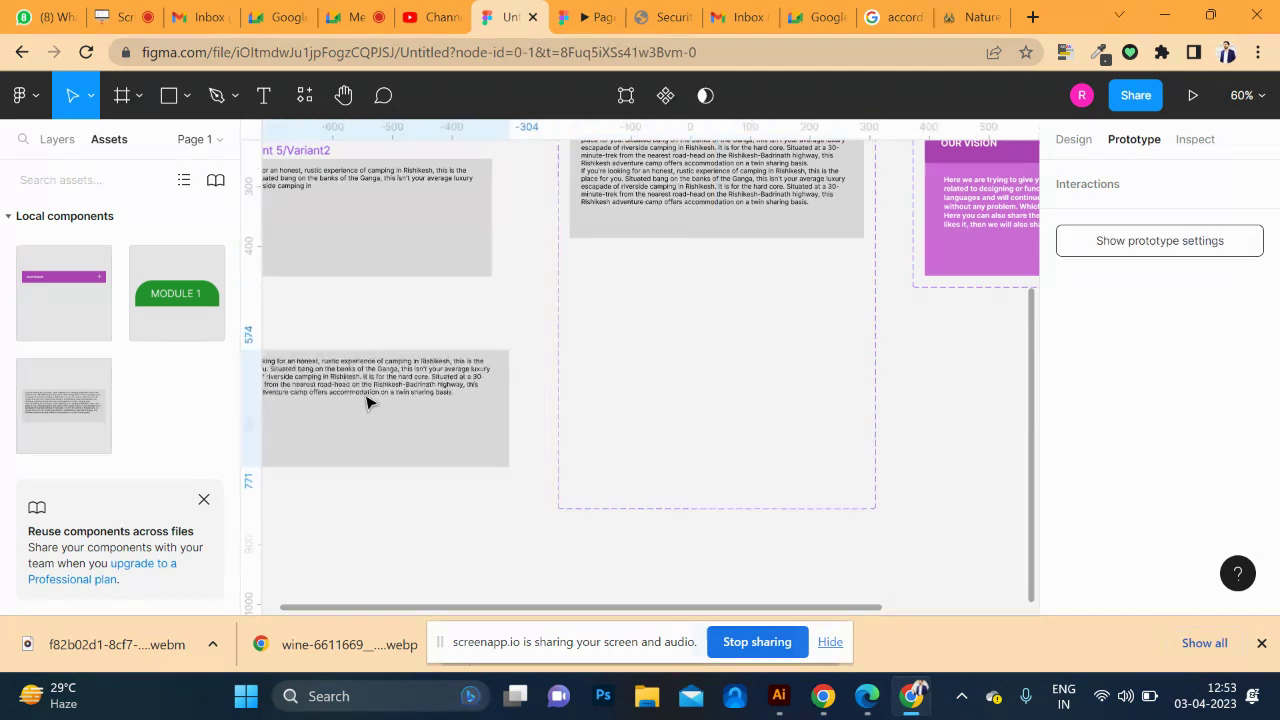
pyautogui.scroll(4, 450, 440)
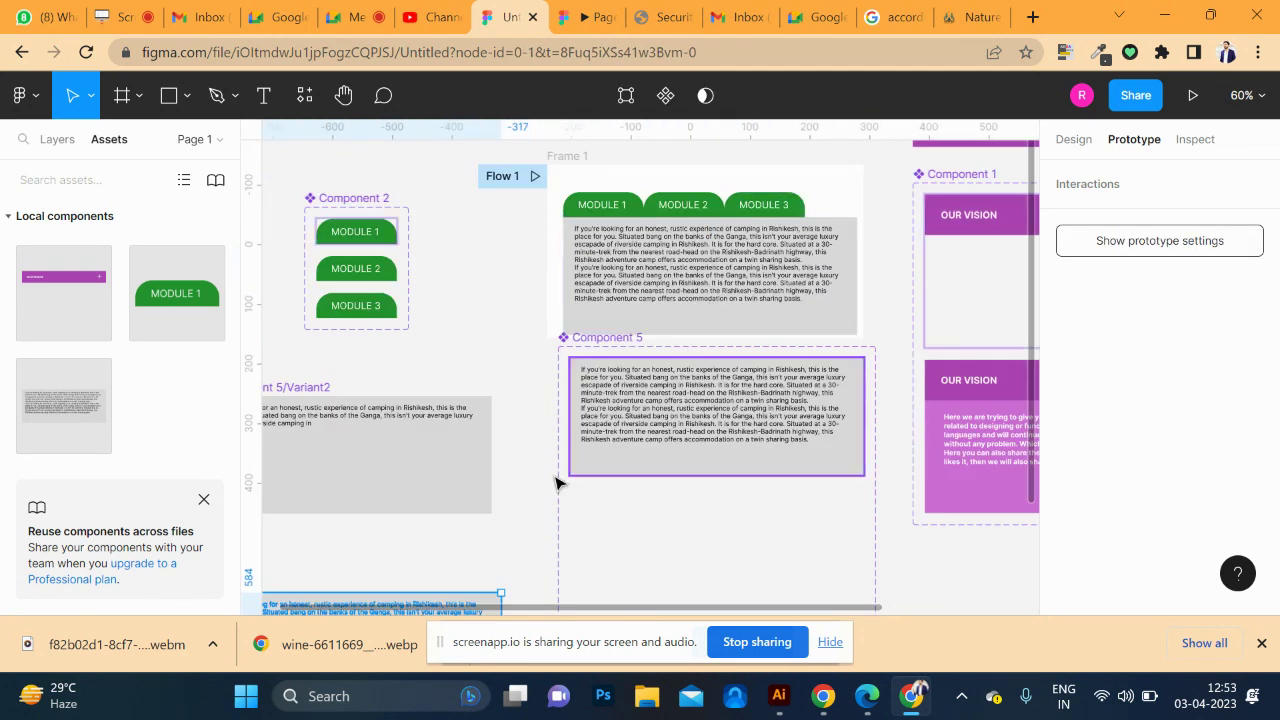
pyautogui.rightClick(475, 608)
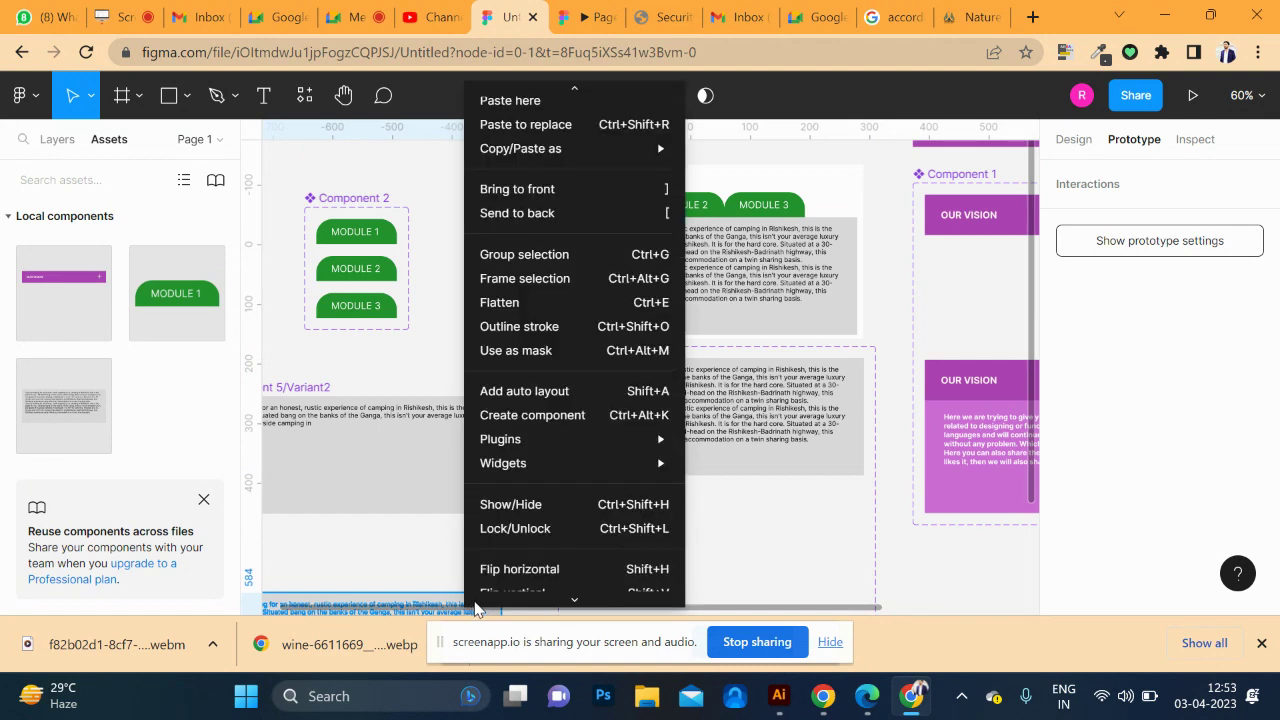
pyautogui.click(566, 288)
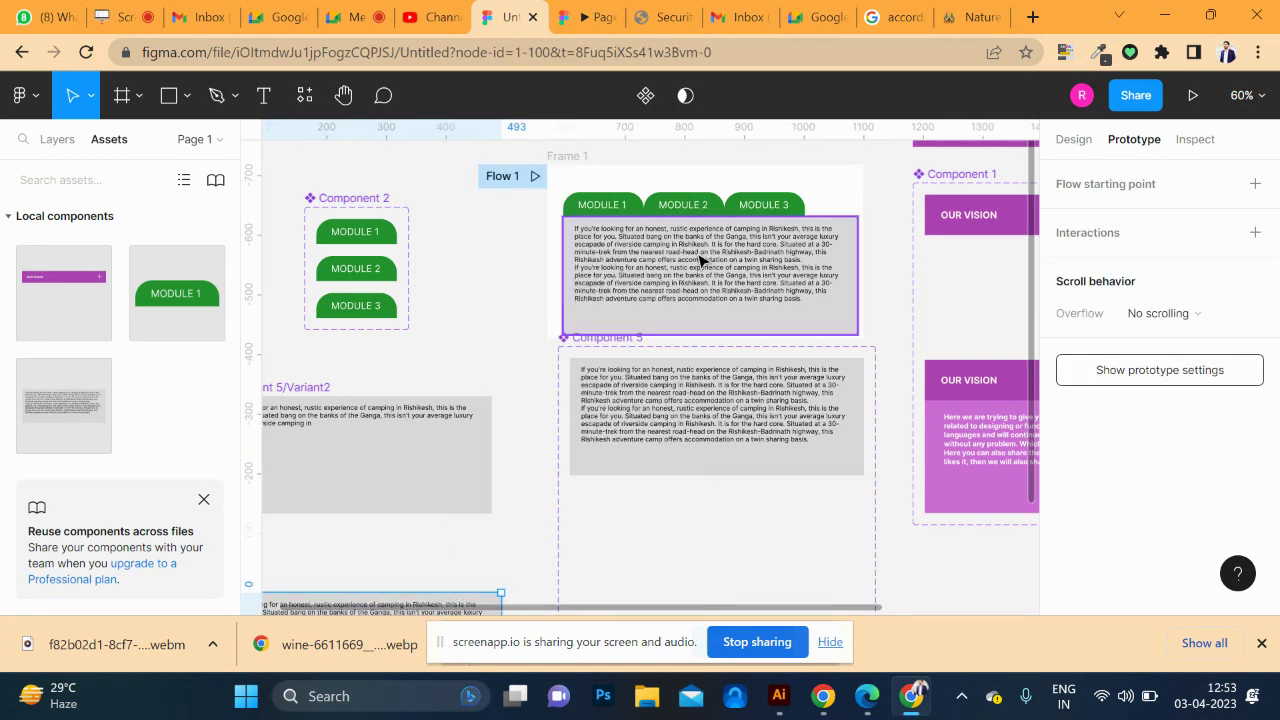
# - Link the MODULE 3 tab to the newly framed text box, then switch to the Nature Nest website
pyautogui.click(783, 213)
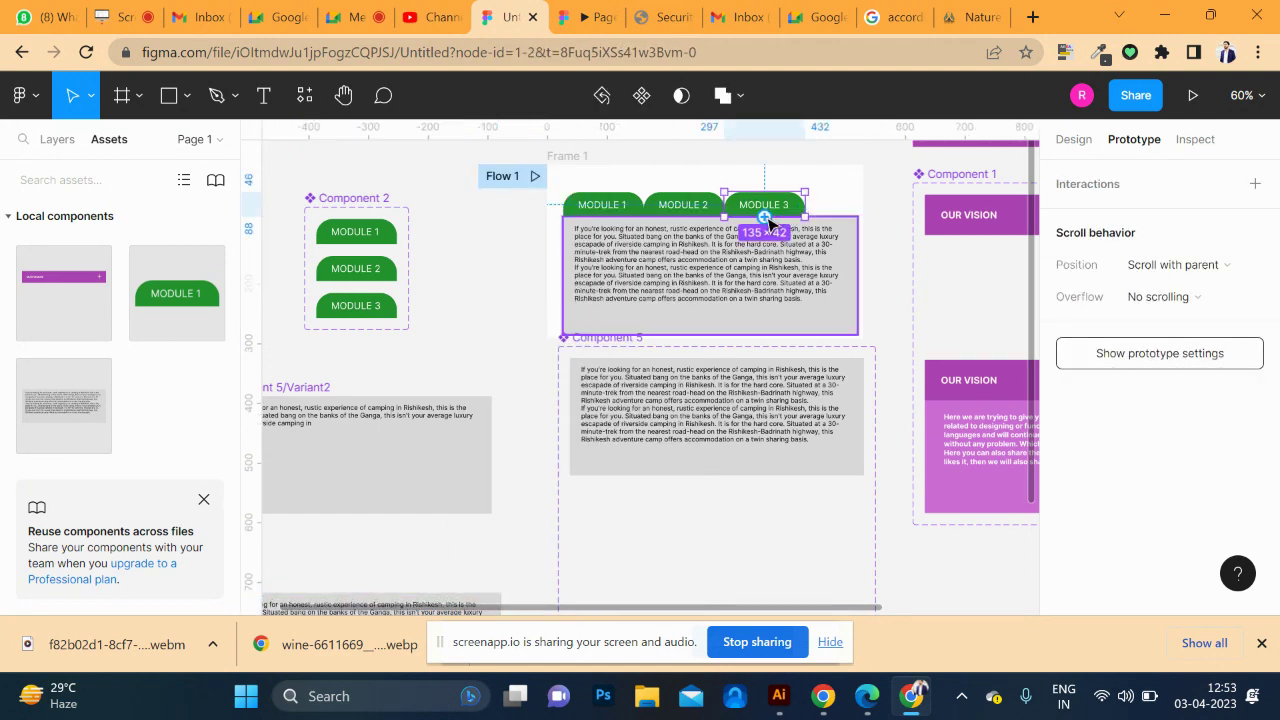
pyautogui.moveTo(805, 205); pyautogui.dragTo(403, 603)
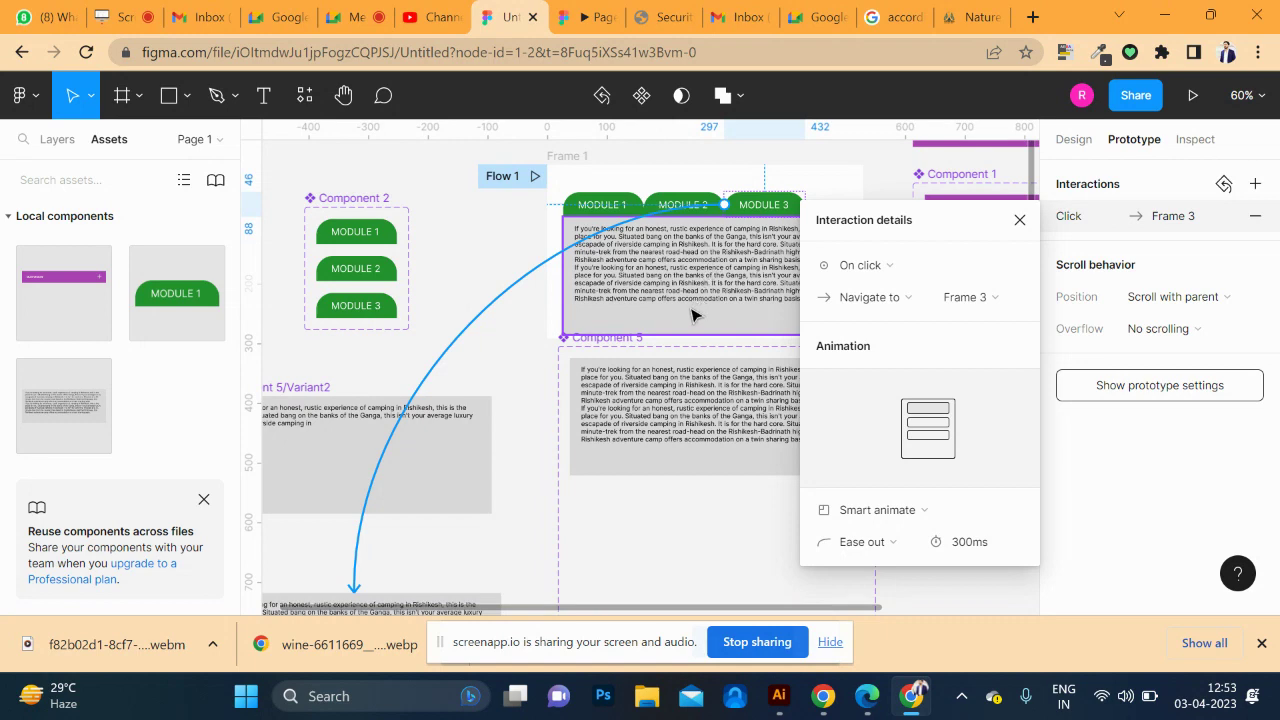
pyautogui.hscroll(3, 600, 270)
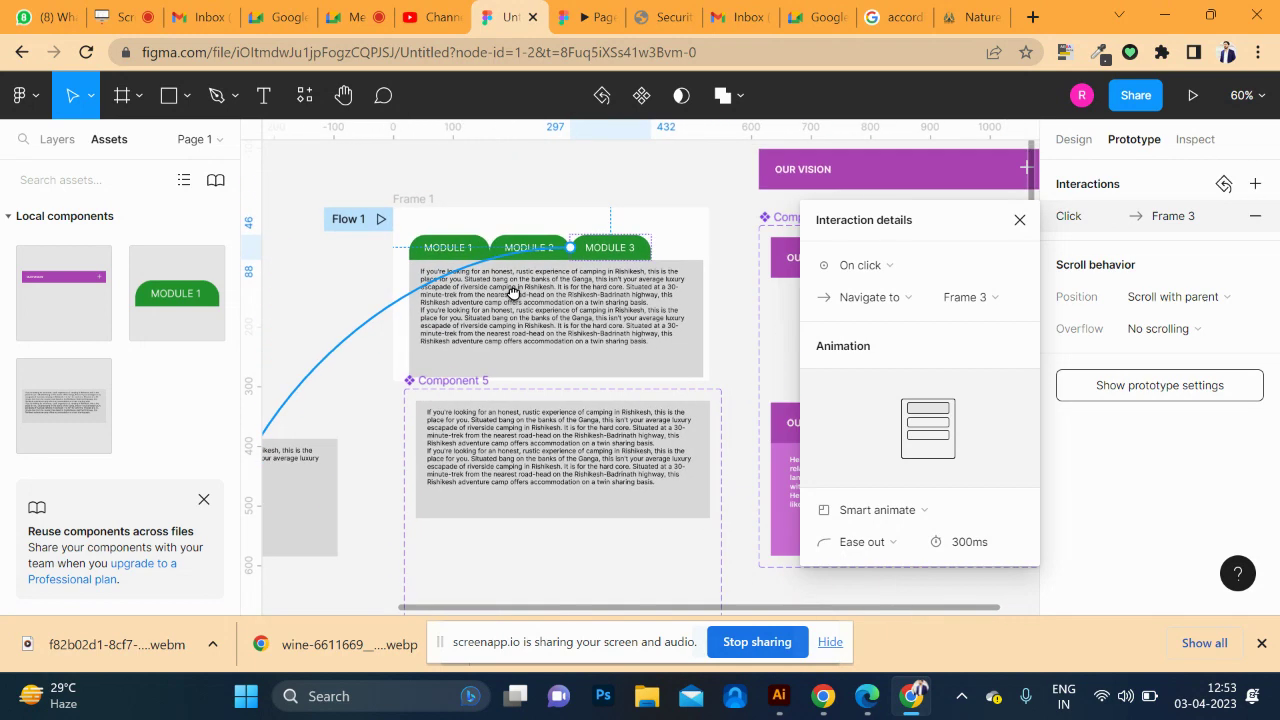
pyautogui.hscroll(3, 524, 246)
pyautogui.click(975, 17)
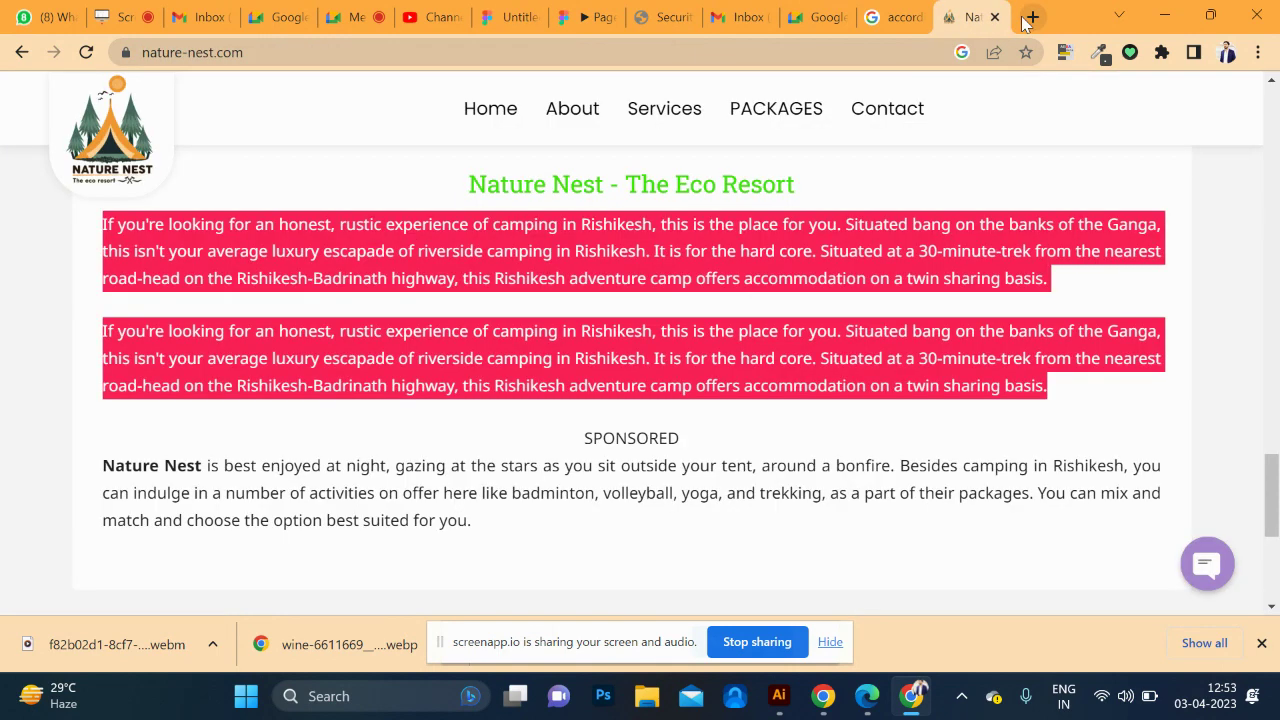
pyautogui.click(1032, 17)
# - Search Google for 'TAB SECTION UI', browse the image results, then return to Nature Nest
pyautogui.click(782, 58)
pyautogui.write('TA')
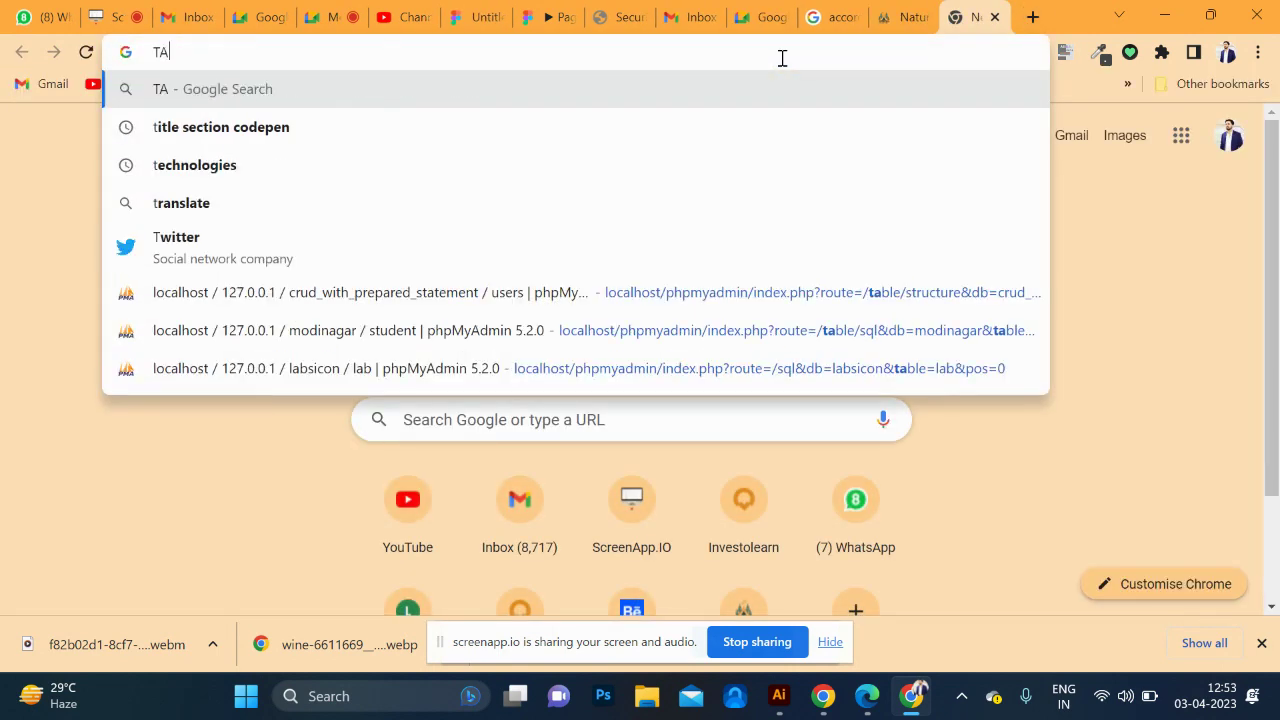
pyautogui.write('B SECTI')
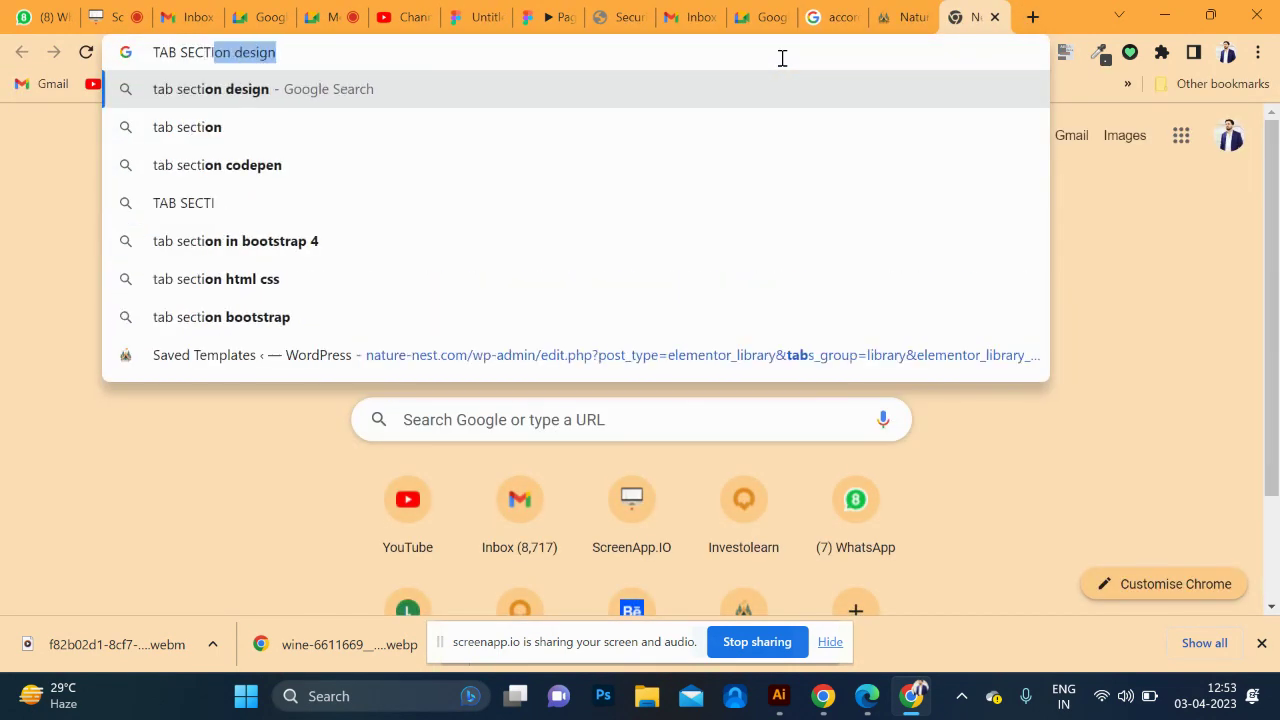
pyautogui.write('ON UI')
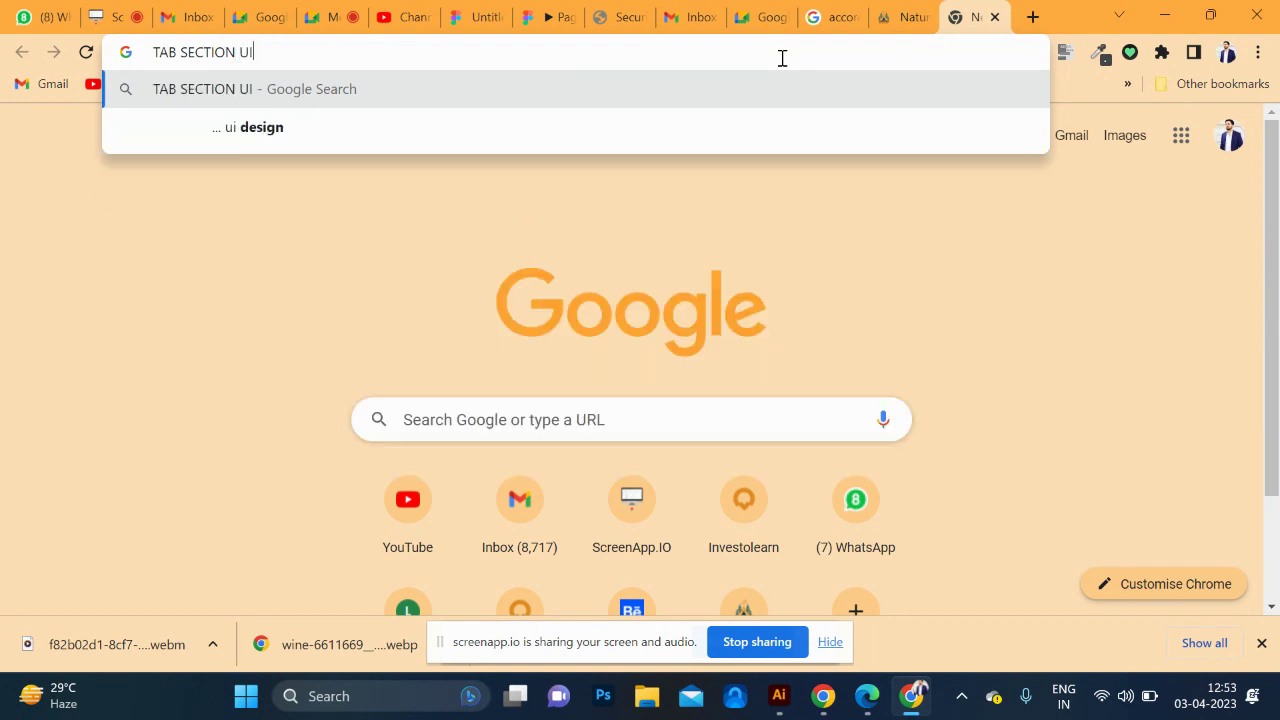
pyautogui.press('Return')
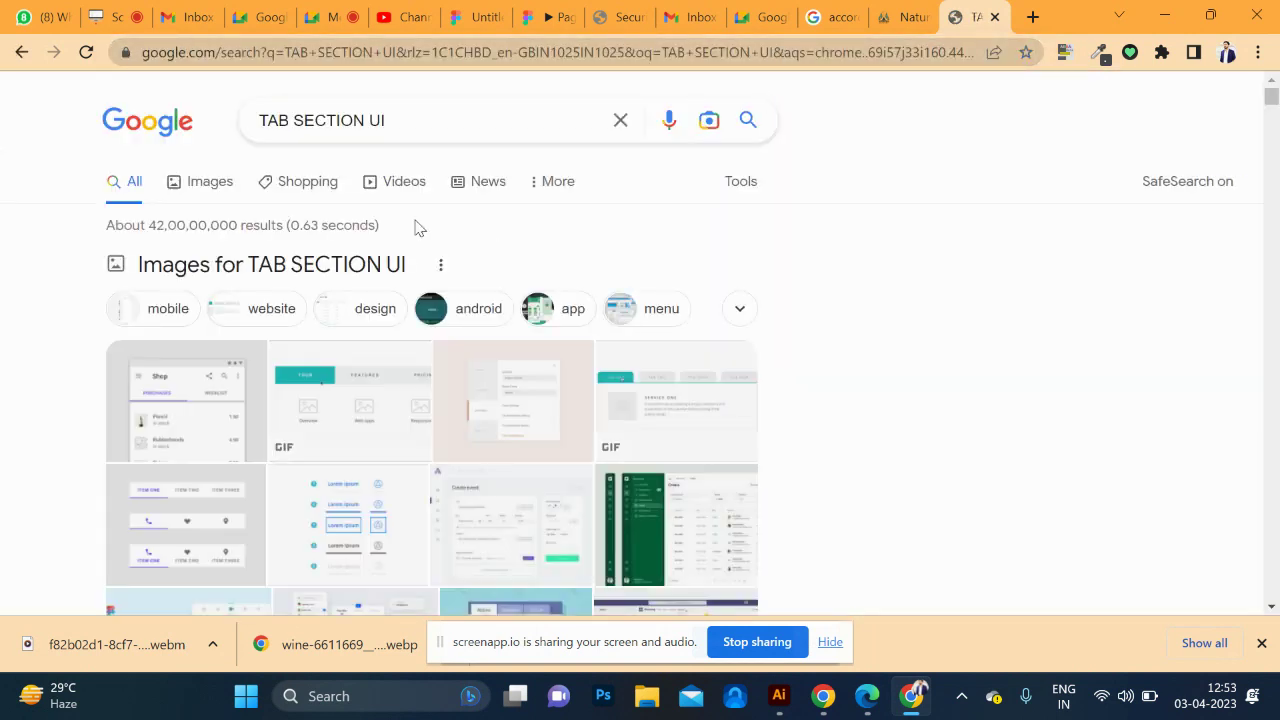
pyautogui.click(211, 196)
pyautogui.scroll(-2, 684, 428)
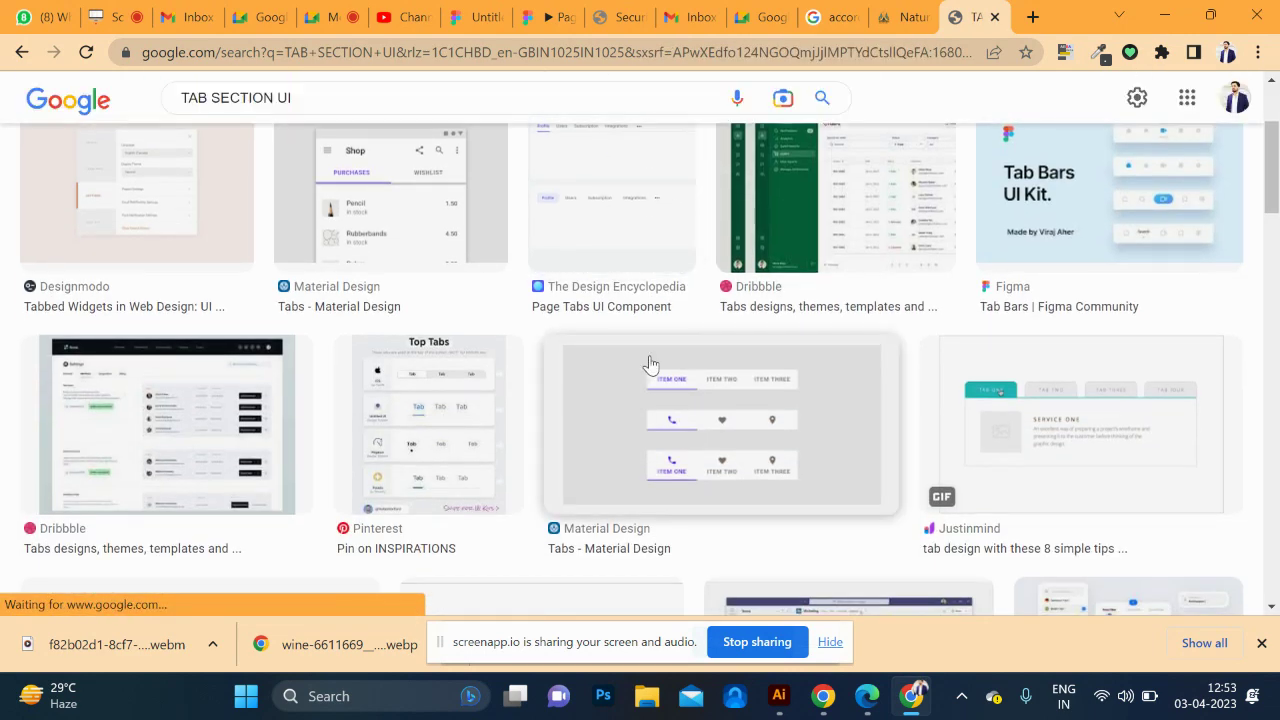
pyautogui.scroll(-2, 643, 351)
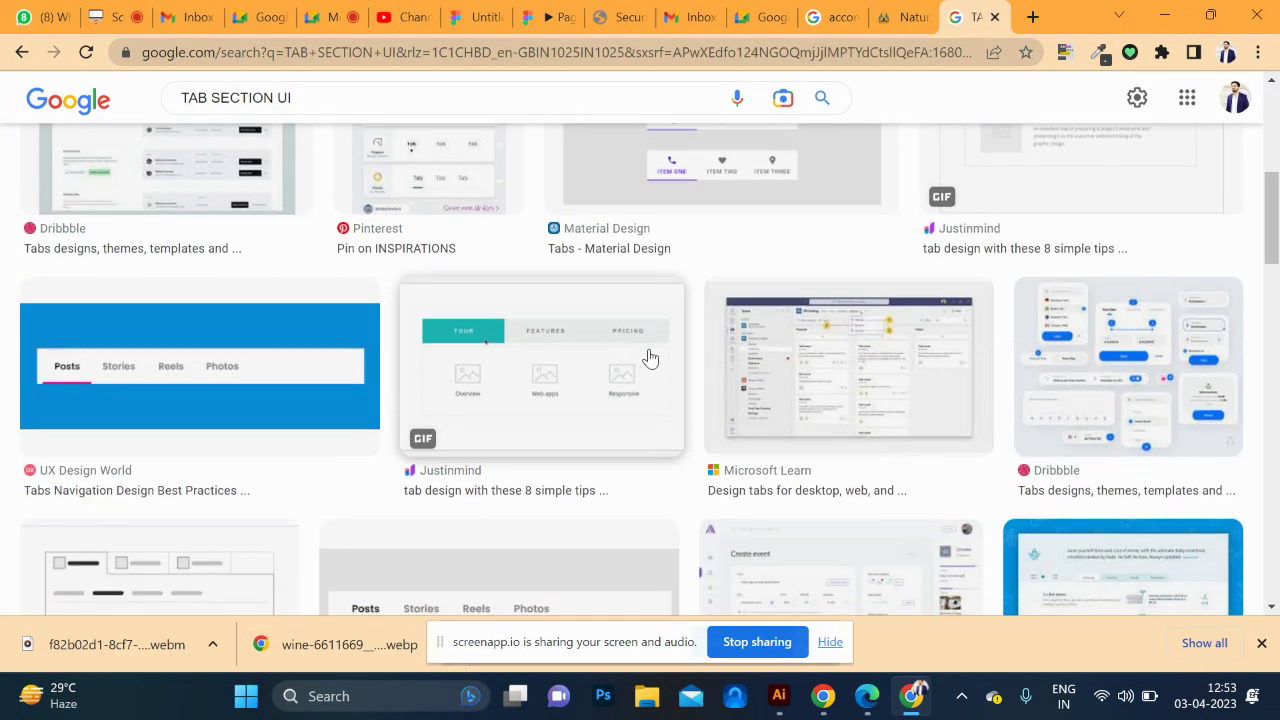
pyautogui.click(908, 18)
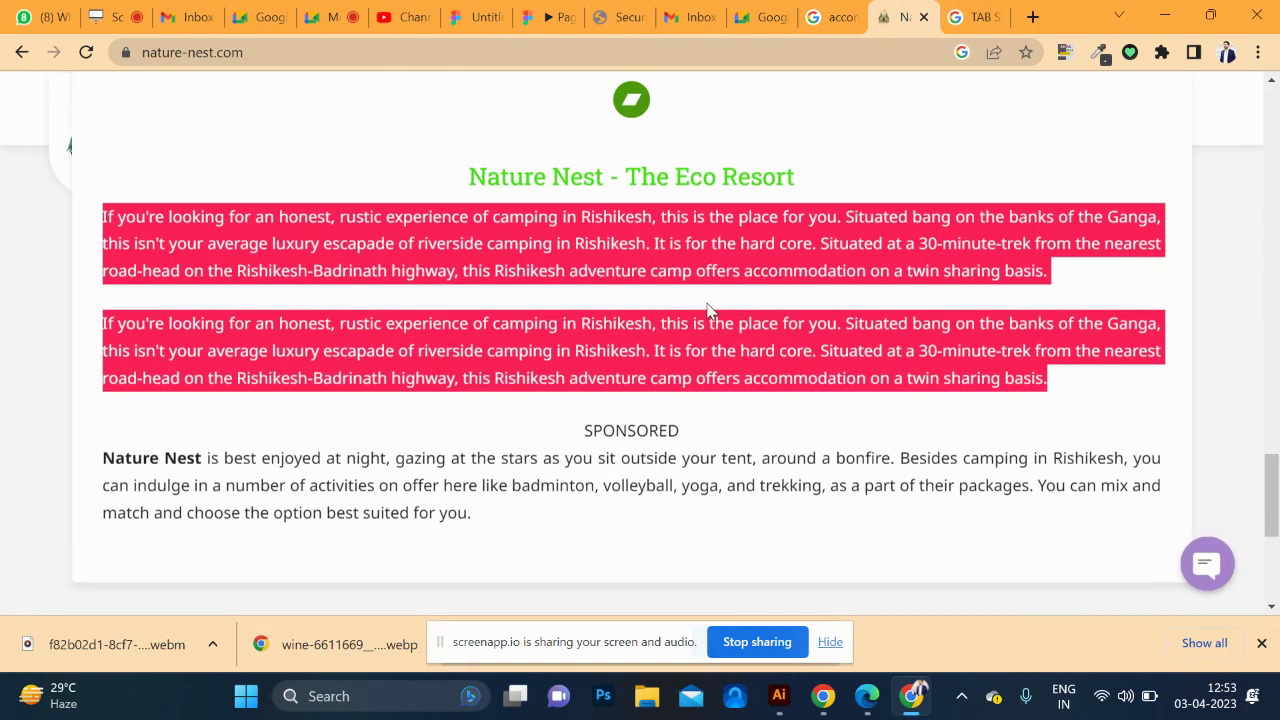
# - Switch the gallery repeatedly between the ALL PHOTOS, ROOMS and EVENTS filters to compare them
pyautogui.scroll(5, 680, 260)
pyautogui.scroll(-5, 703, 251)
pyautogui.scroll(5, 703, 251)
pyautogui.scroll(5, 703, 252)
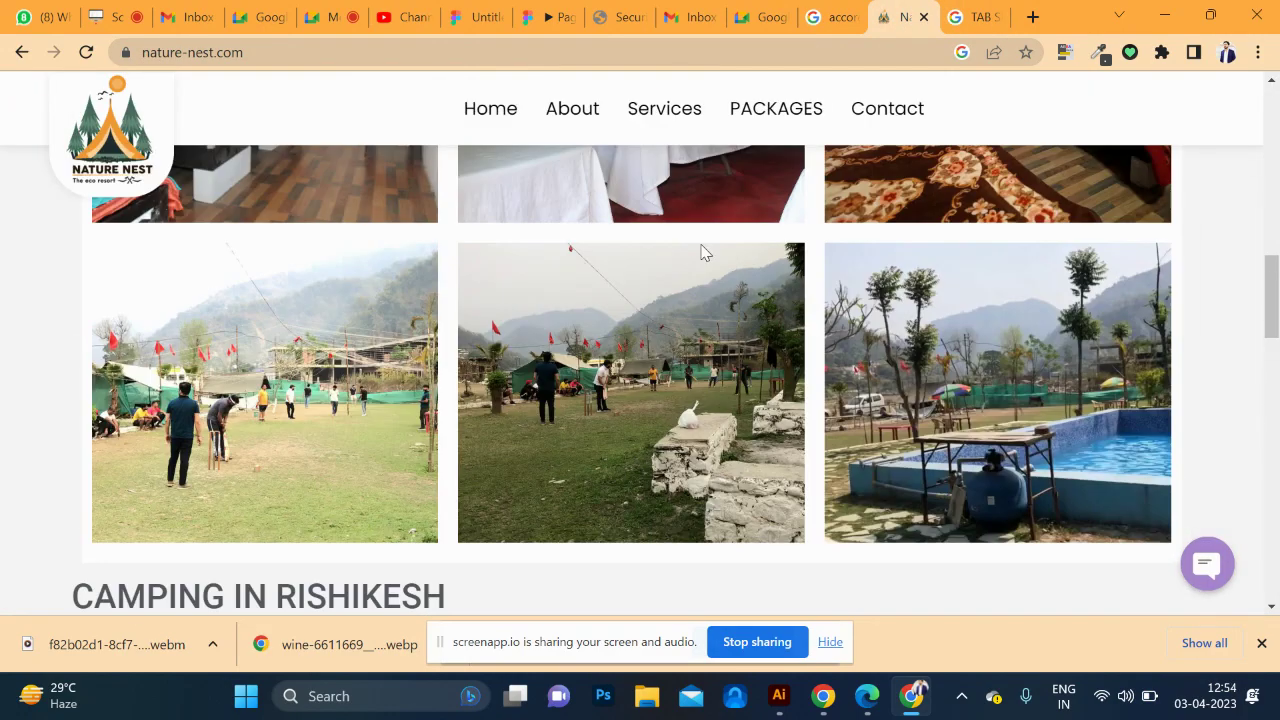
pyautogui.scroll(7, 700, 251)
pyautogui.scroll(-4, 603, 323)
pyautogui.click(645, 190)
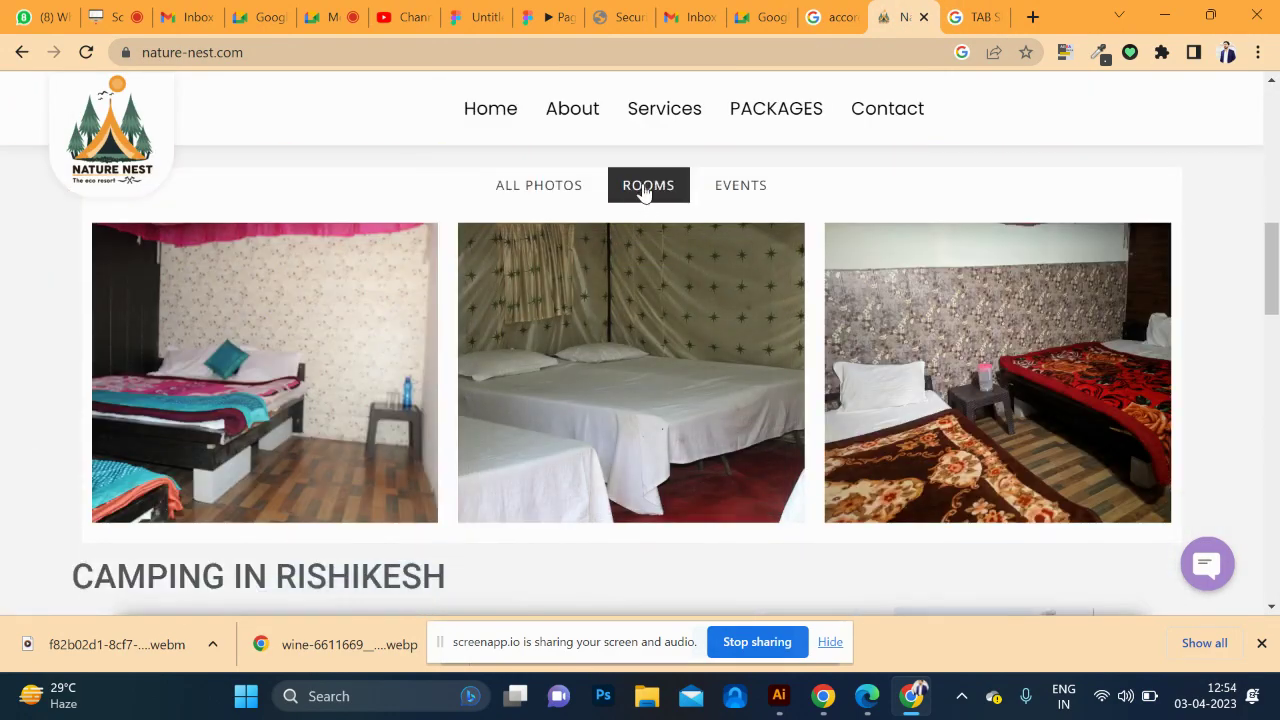
pyautogui.click(734, 189)
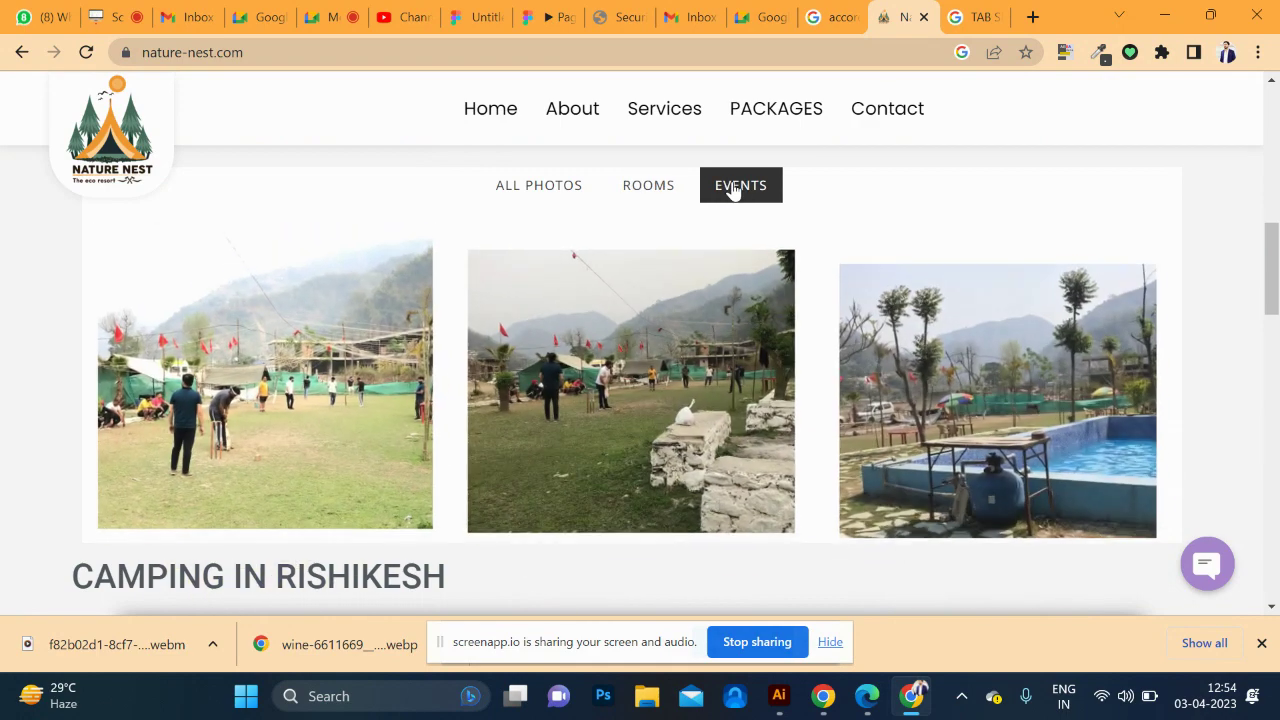
pyautogui.click(627, 190)
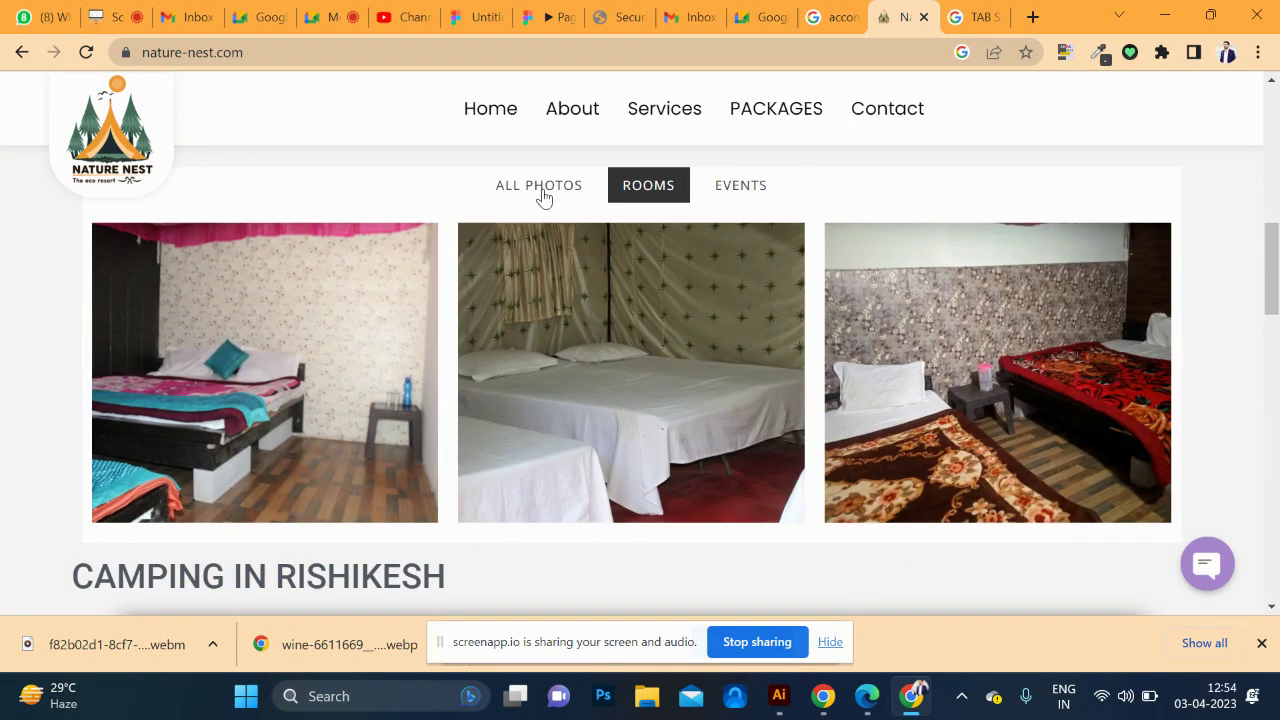
pyautogui.click(540, 190)
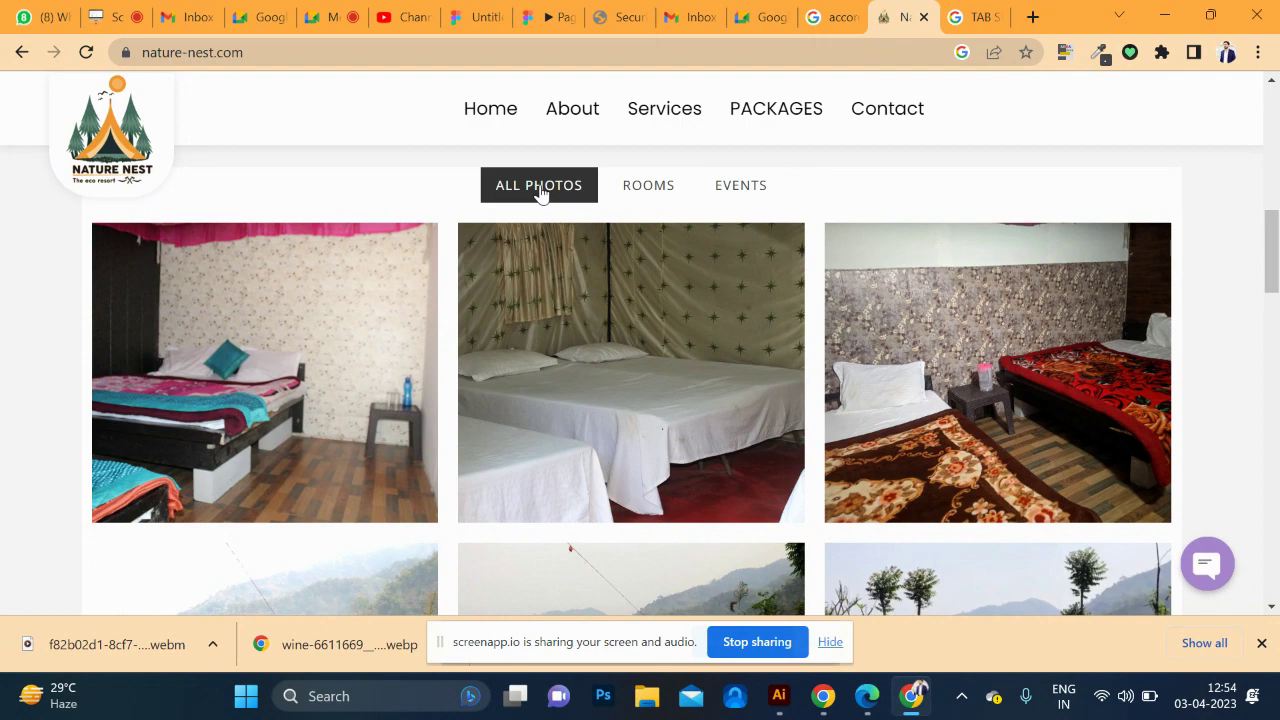
pyautogui.click(660, 198)
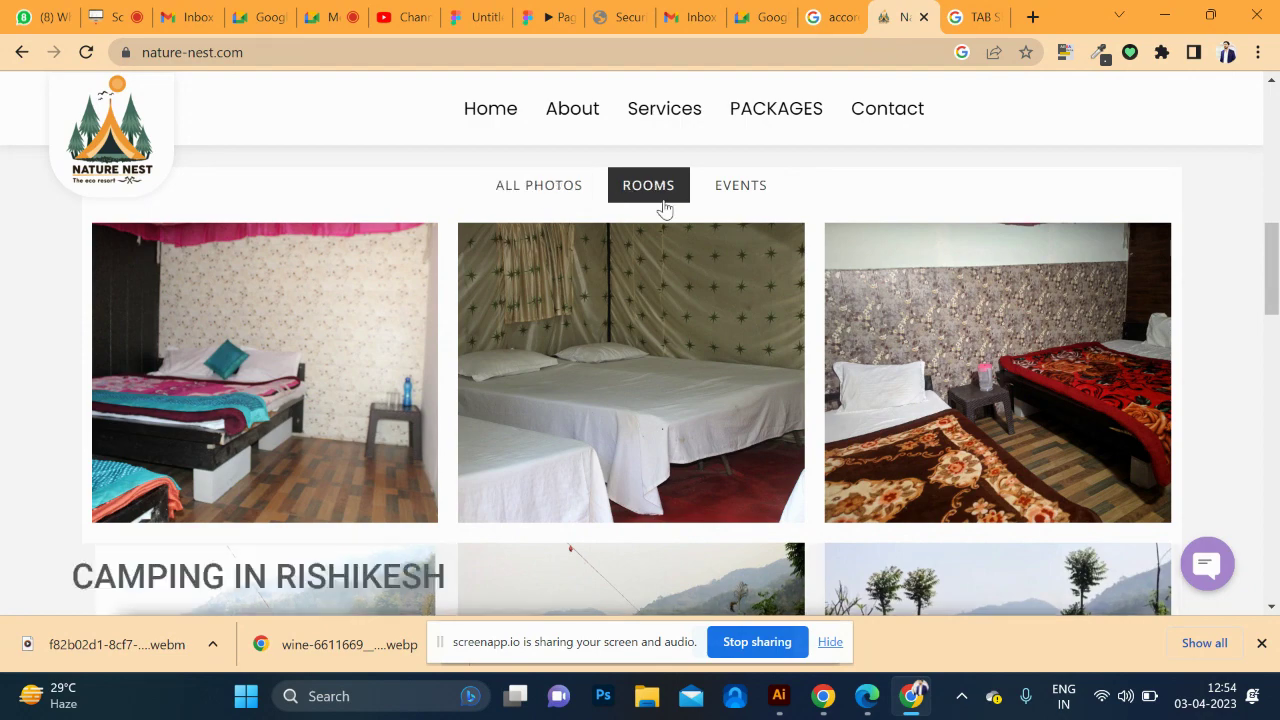
pyautogui.click(756, 199)
pyautogui.click(650, 200)
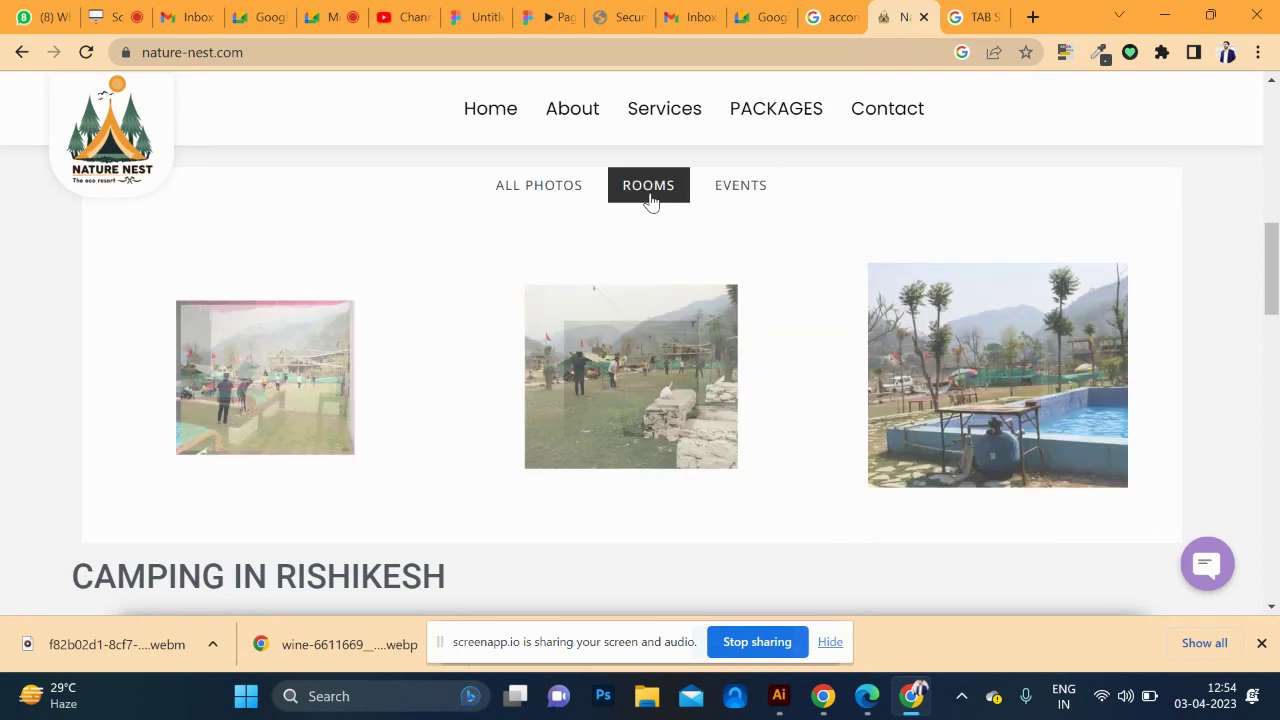
pyautogui.click(557, 199)
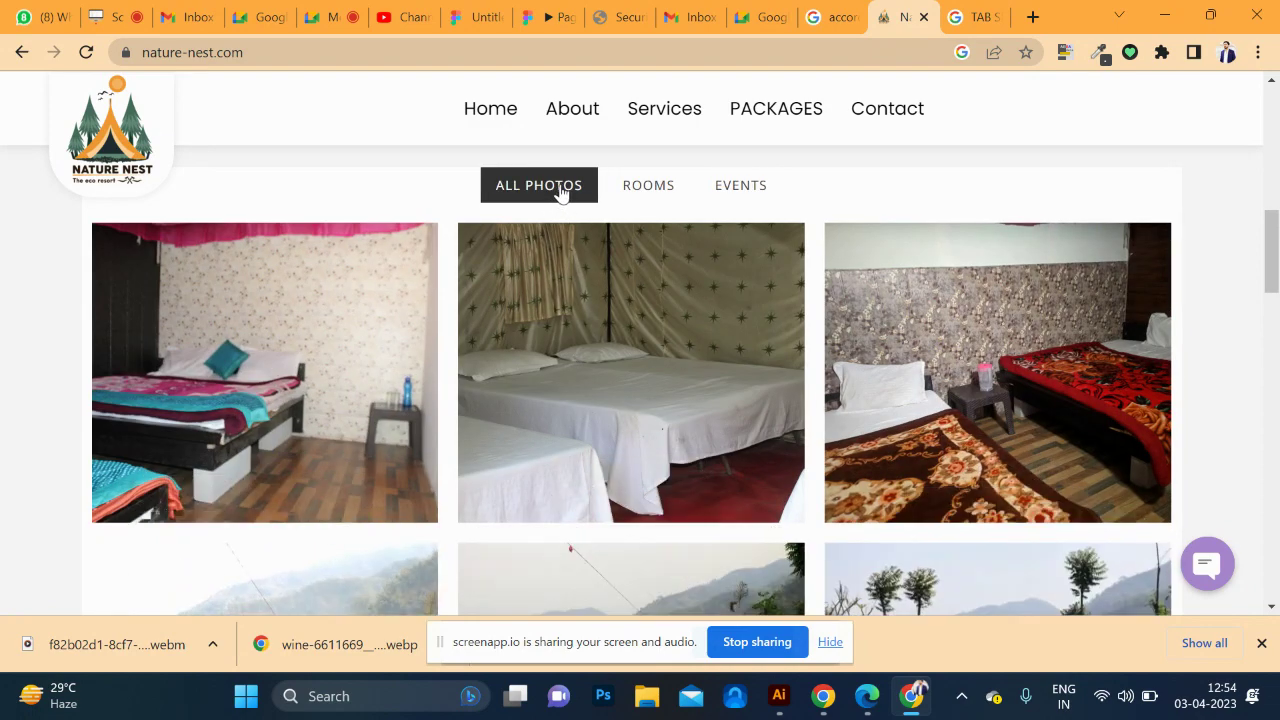
pyautogui.click(657, 197)
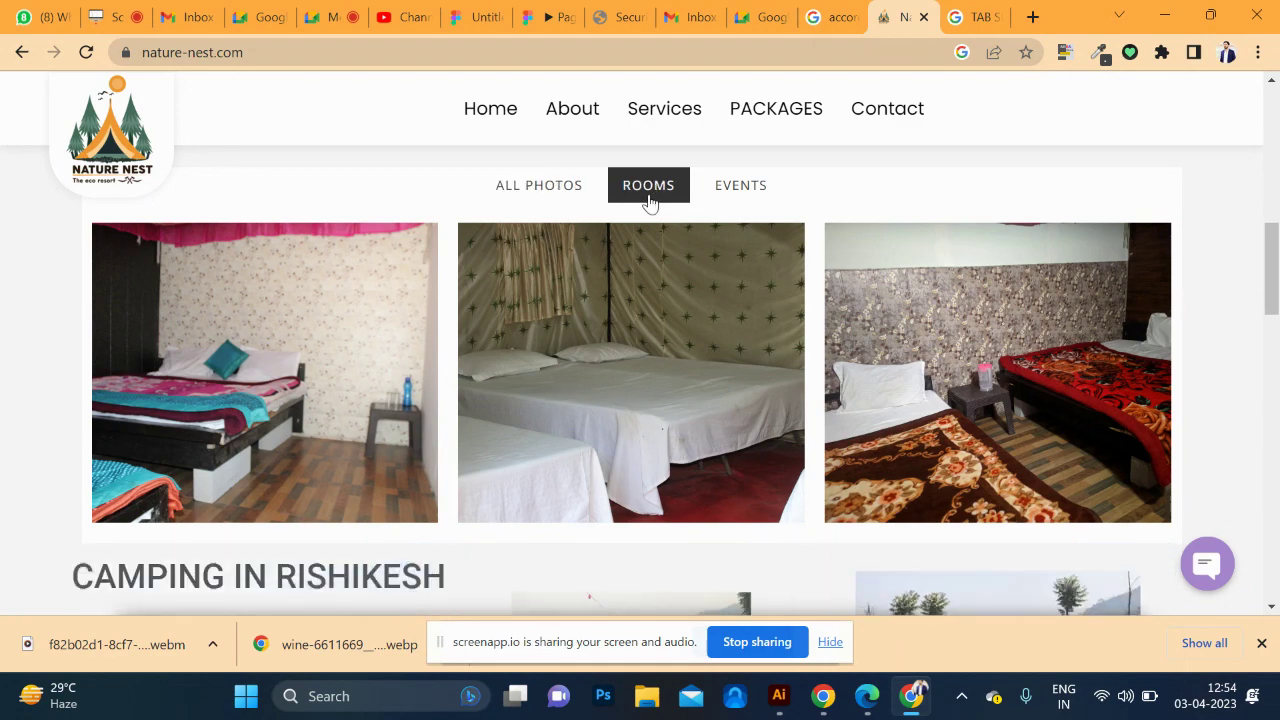
pyautogui.click(719, 197)
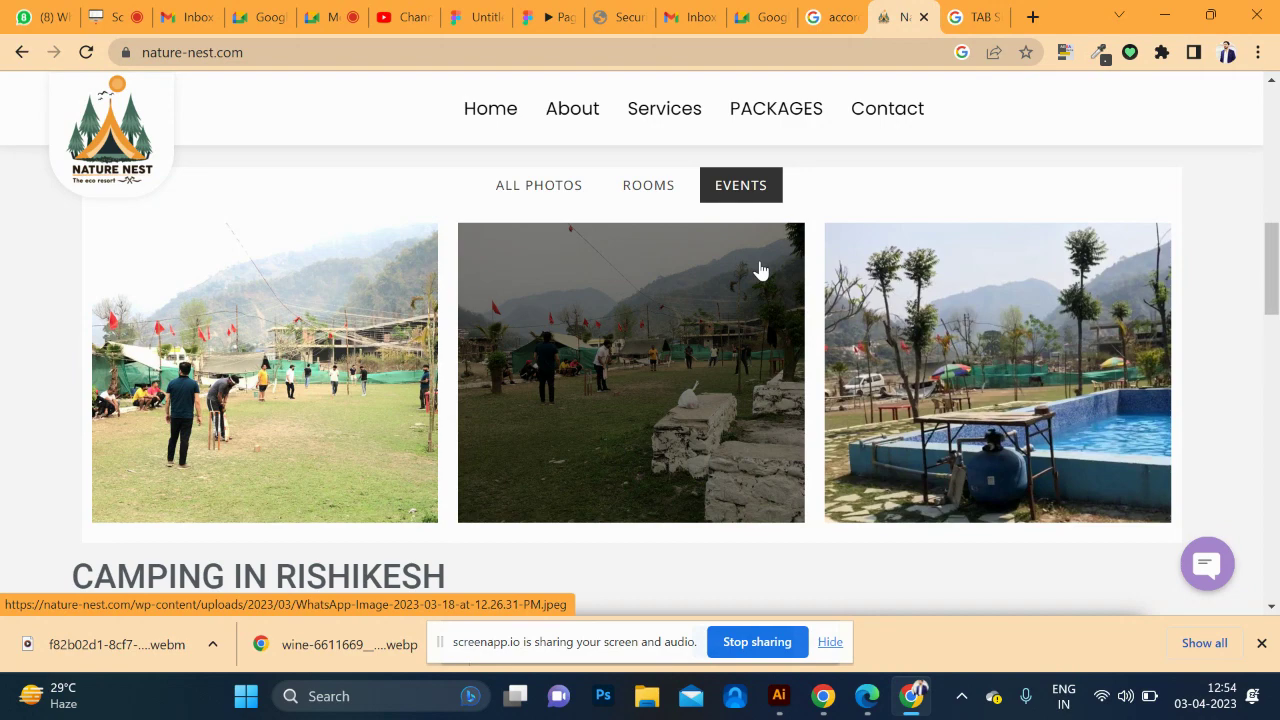
# - Scroll through the Nature Nest page, then switch to the Figma prototype tab
pyautogui.scroll(10, 794, 237)
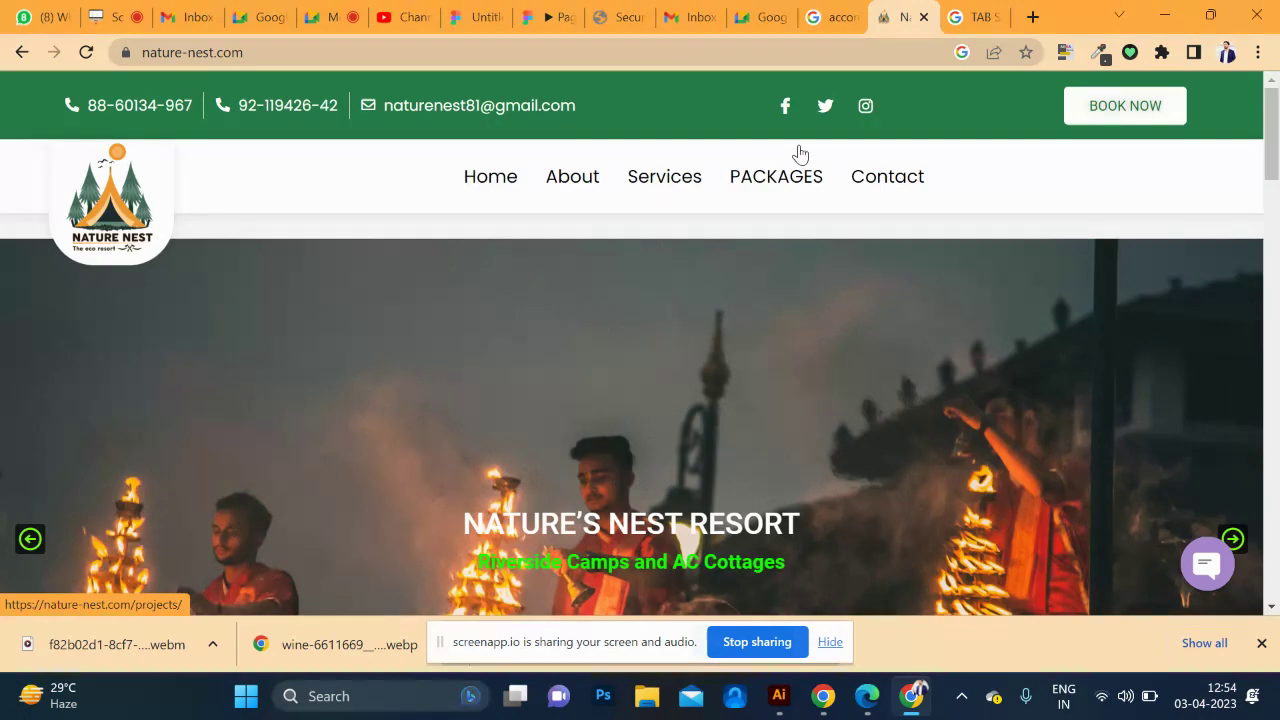
pyautogui.scroll(-10, 815, 300)
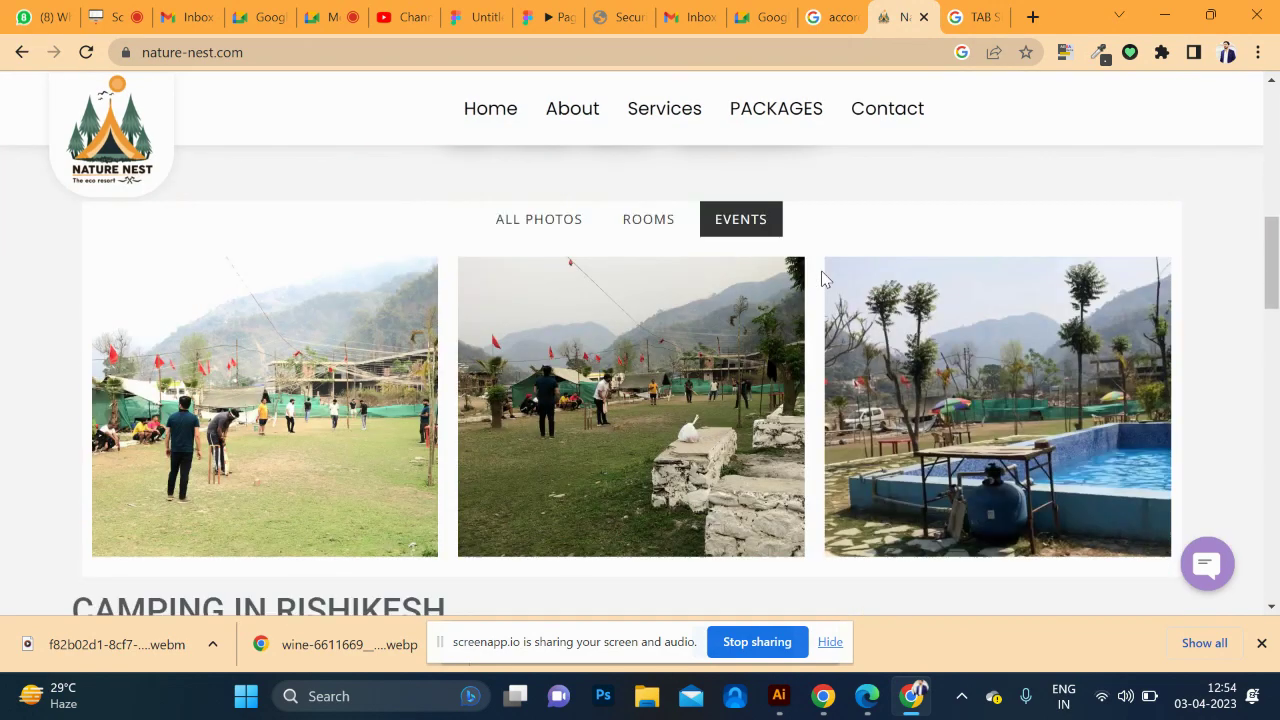
pyautogui.scroll(-5, 818, 285)
pyautogui.scroll(-4, 821, 270)
pyautogui.scroll(-3, 821, 270)
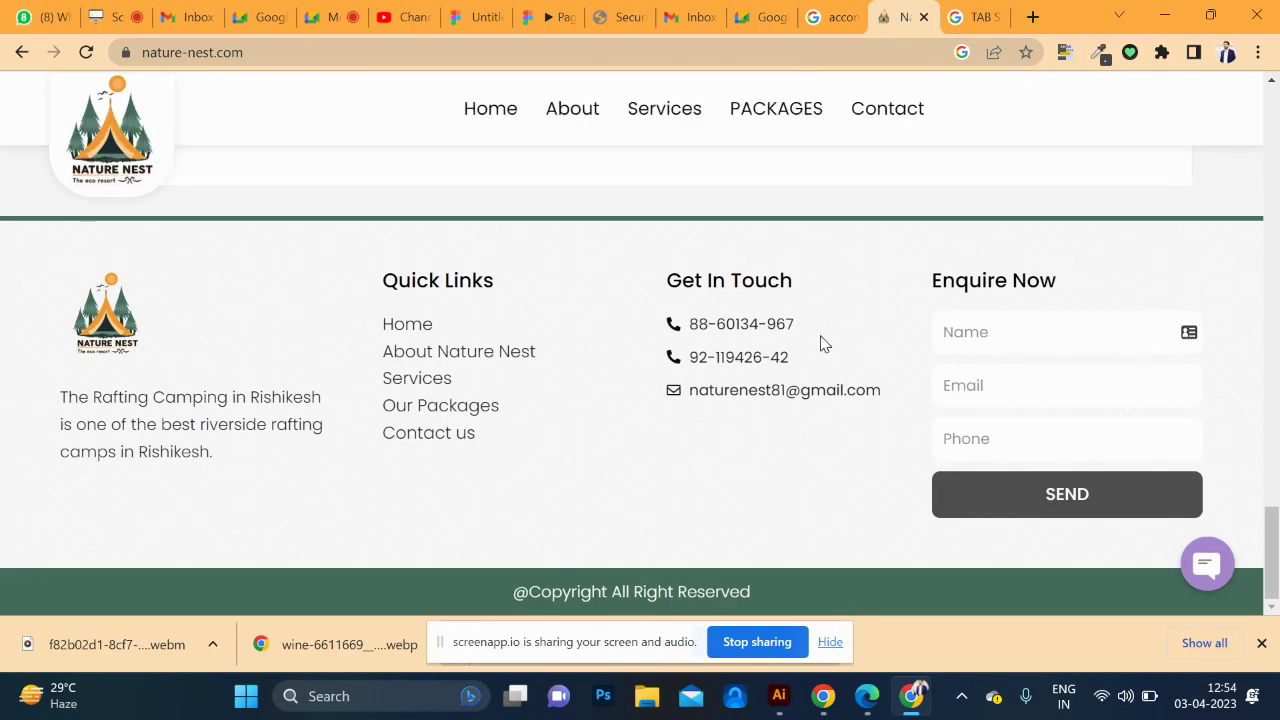
pyautogui.scroll(10, 823, 343)
pyautogui.scroll(8, 850, 218)
pyautogui.scroll(1, 850, 218)
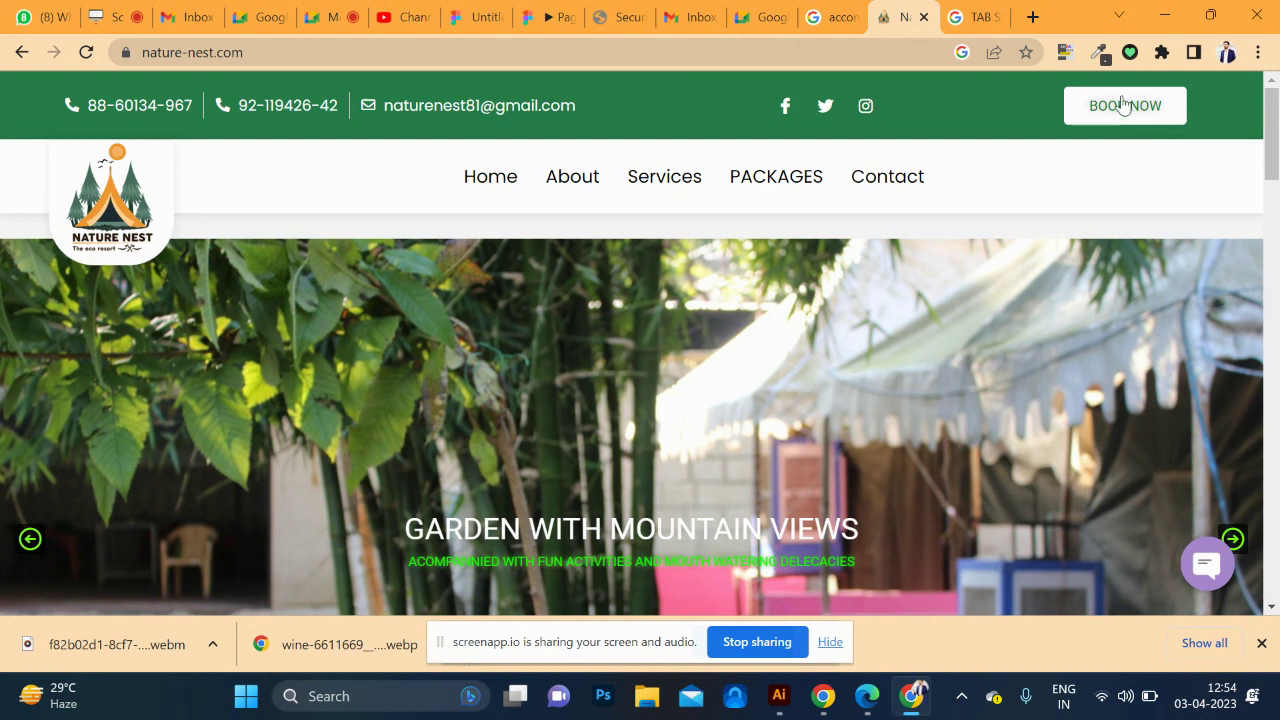
pyautogui.click(620, 17)
# - Return to the Figma design file and create a new blank design file from the main menu
pyautogui.click(550, 17)
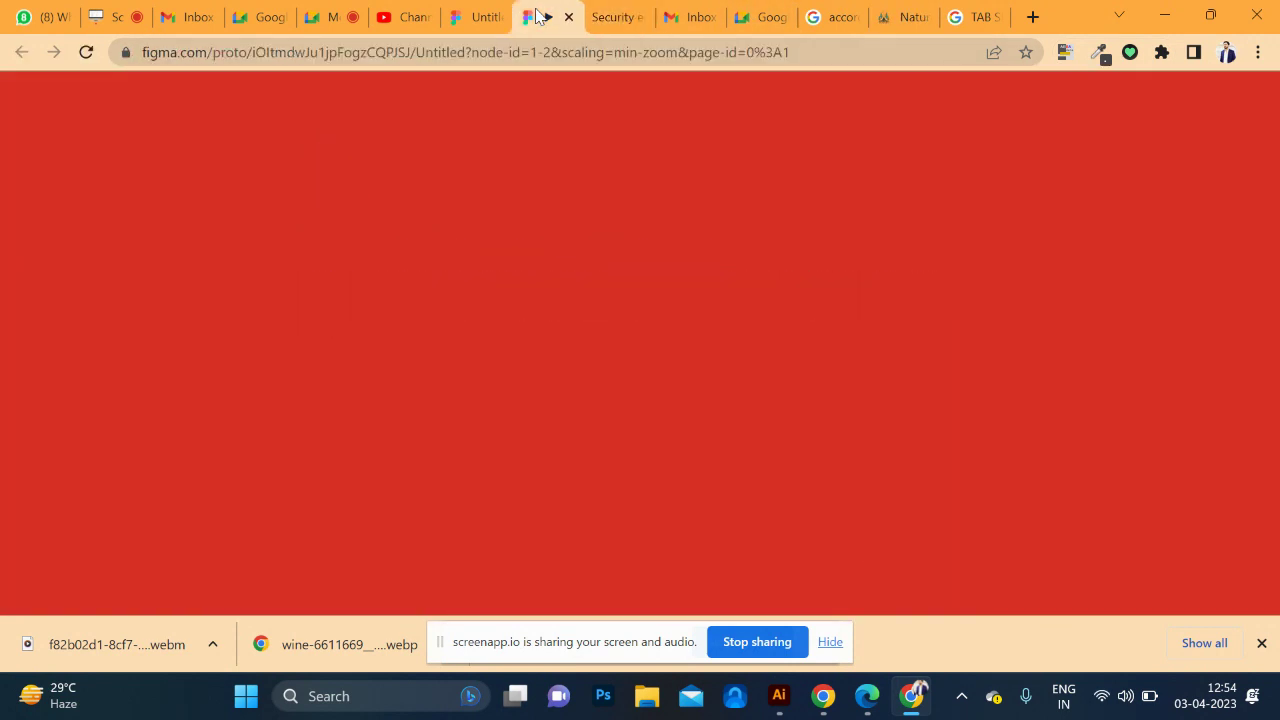
pyautogui.click(478, 14)
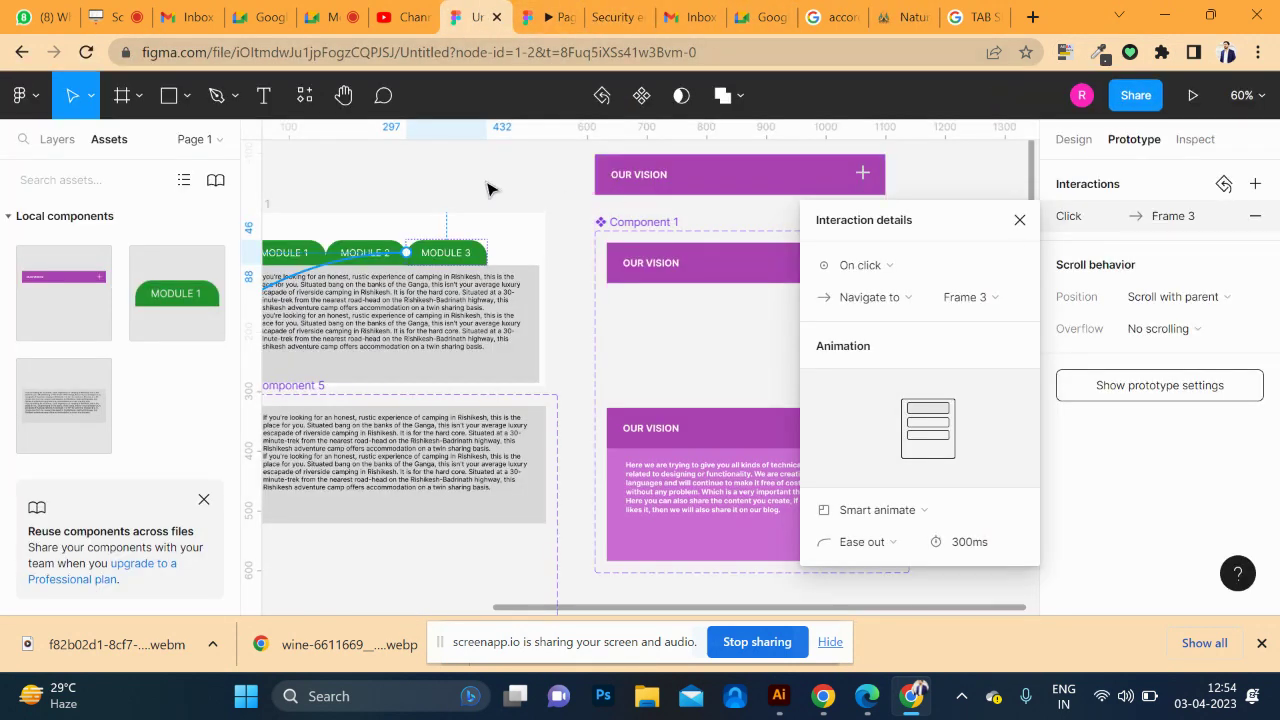
pyautogui.scroll(-3, 491, 186)
pyautogui.scroll(-3, 512, 200)
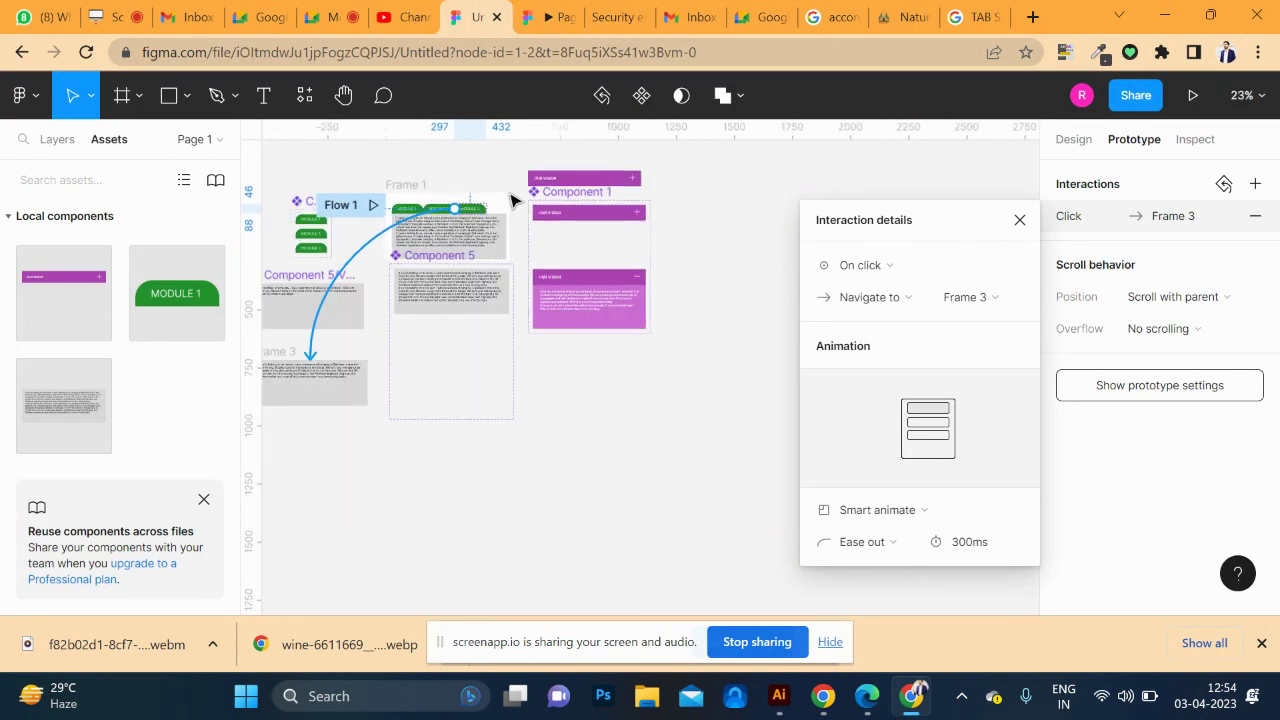
pyautogui.click(405, 190)
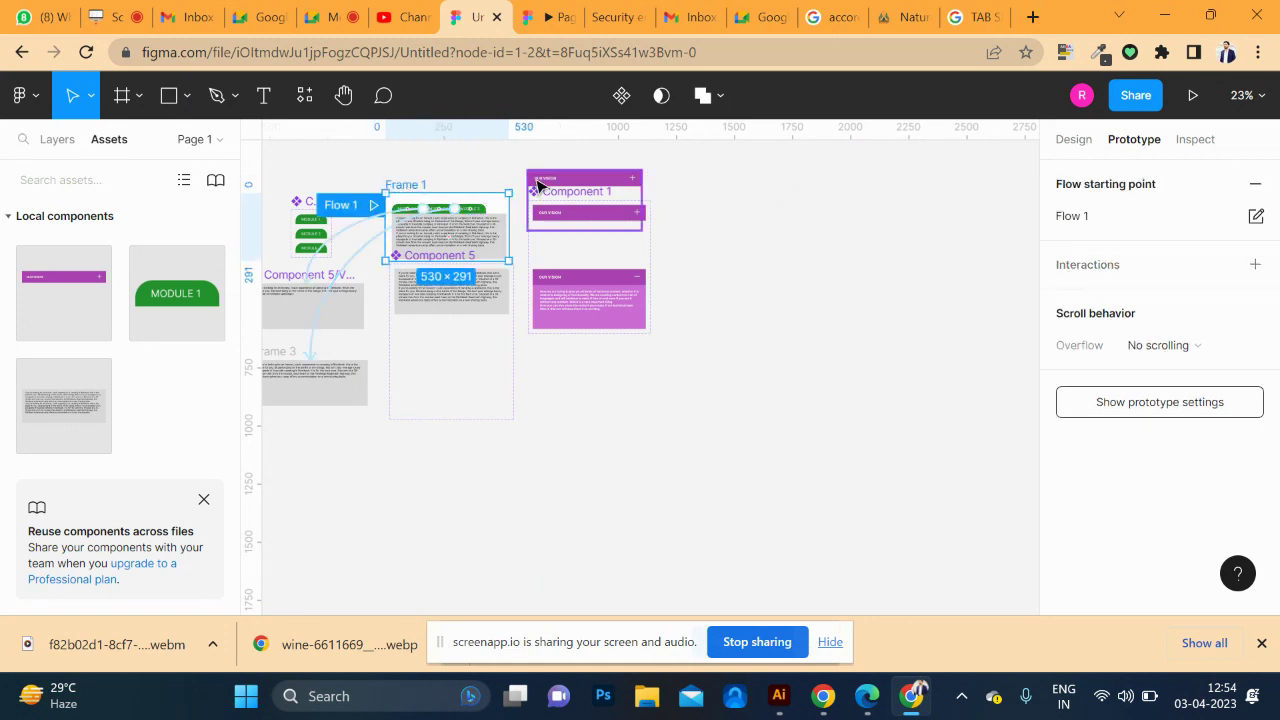
pyautogui.click(28, 95)
pyautogui.moveTo(100, 226)
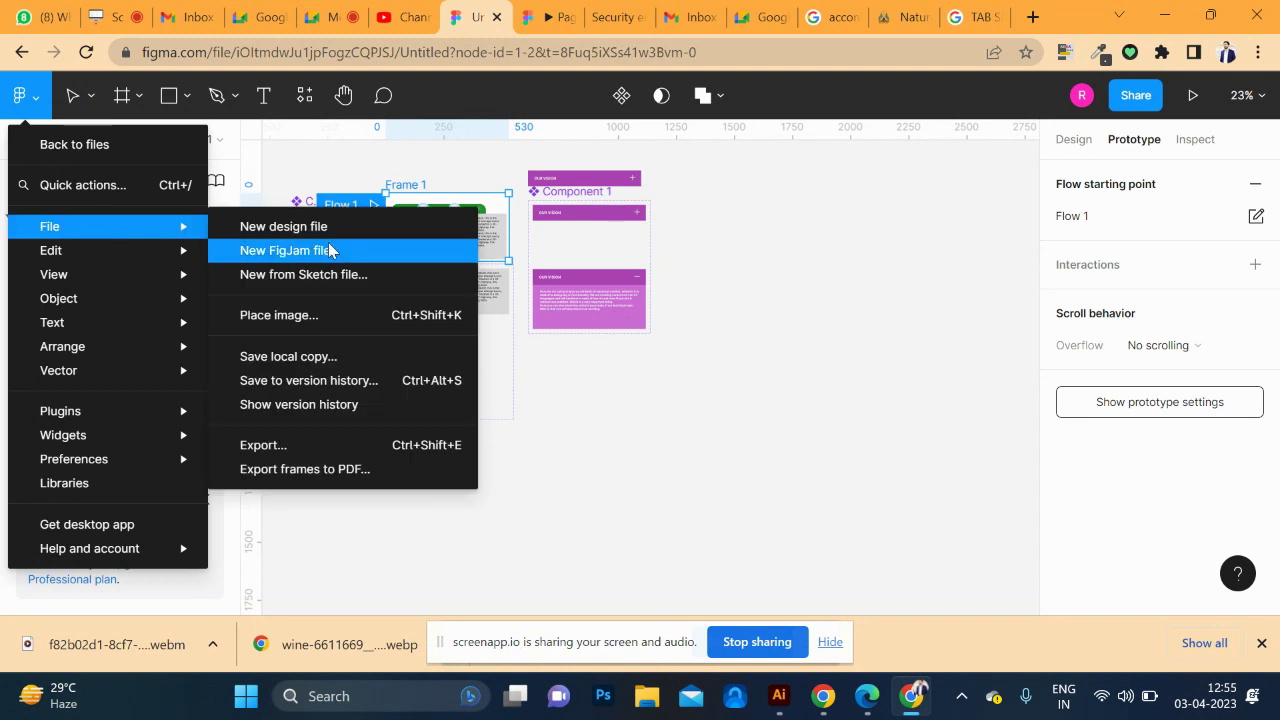
pyautogui.click(283, 227)
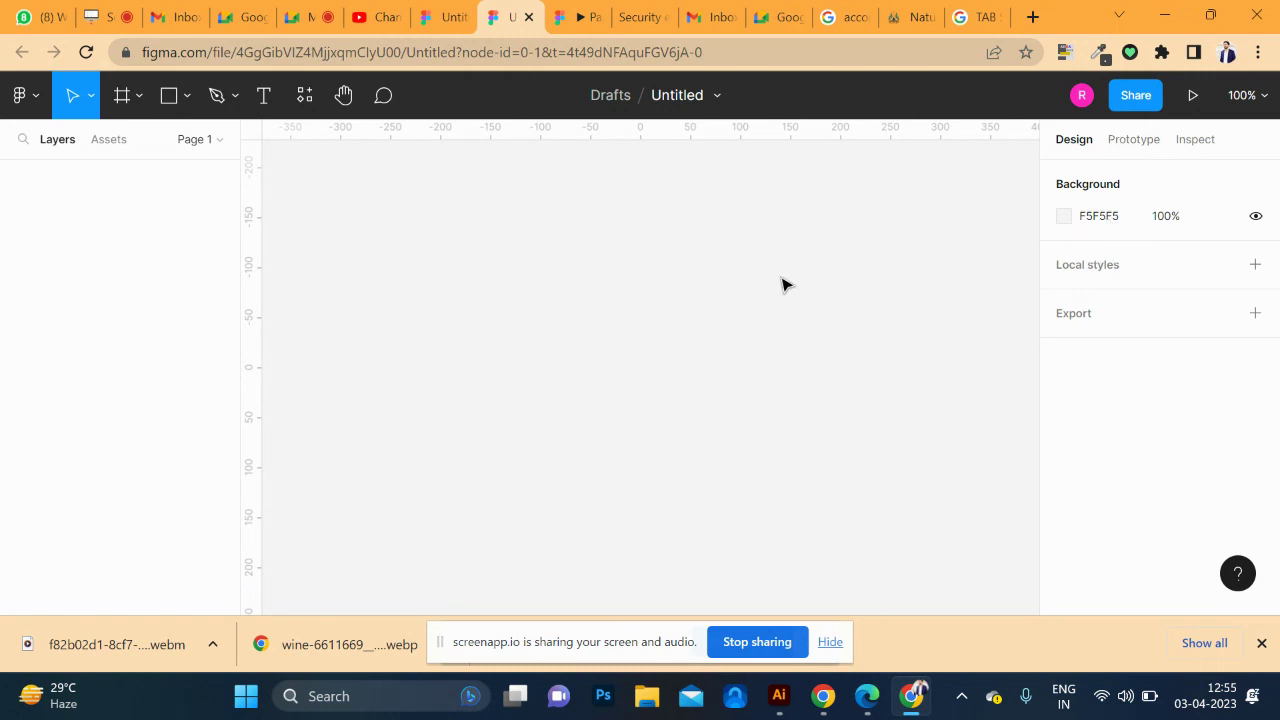
# - Create a Desktop 1440×1024 frame using the frame tool's presets
pyautogui.press('f')
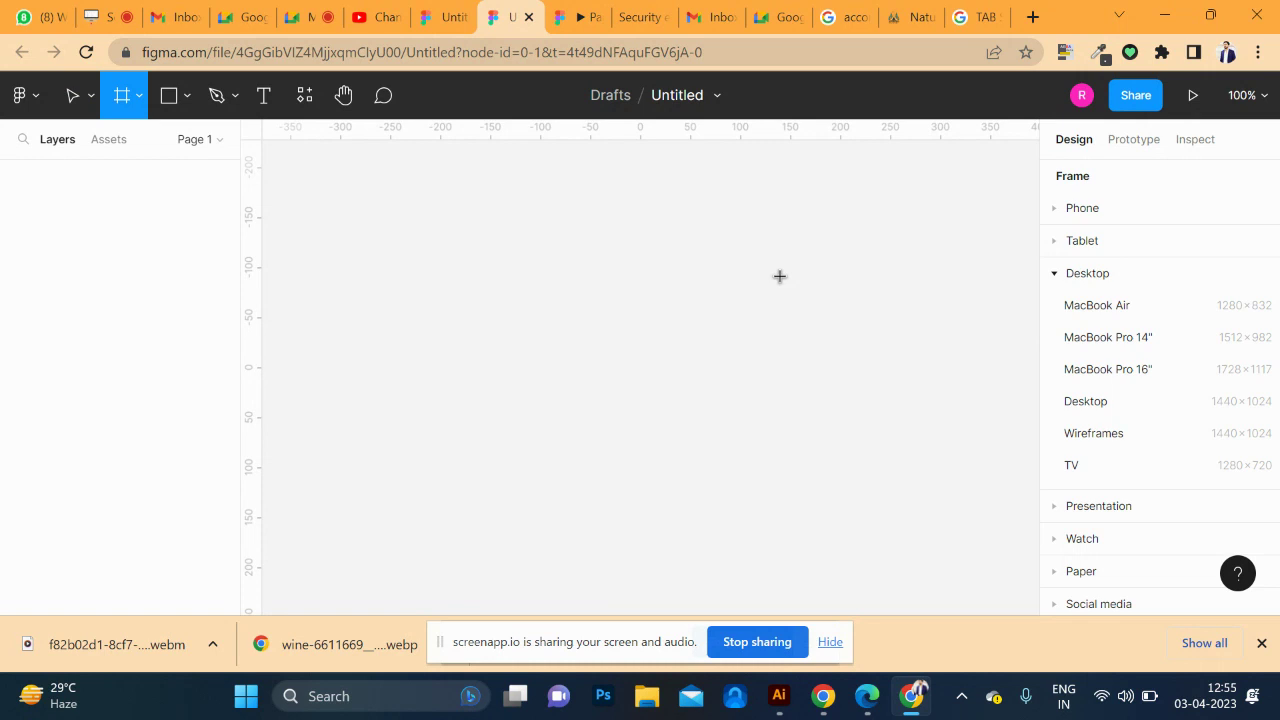
pyautogui.scroll(-2, 1134, 434)
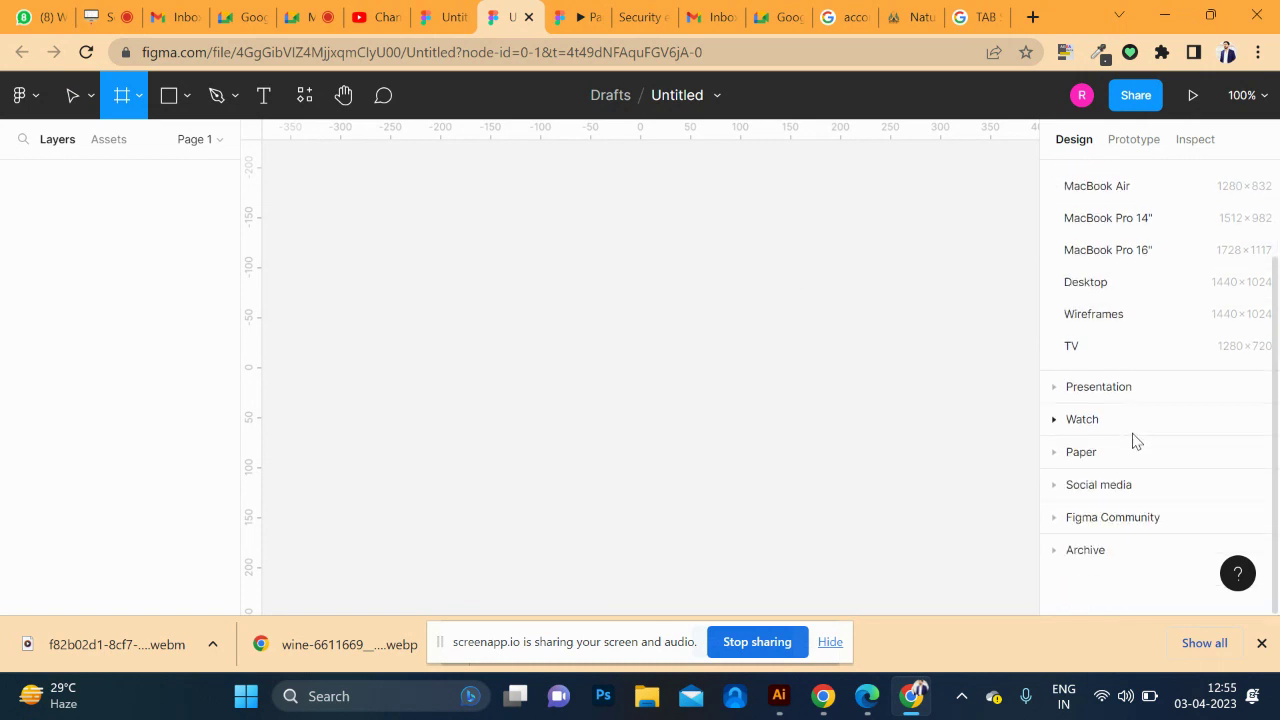
pyautogui.click(1120, 284)
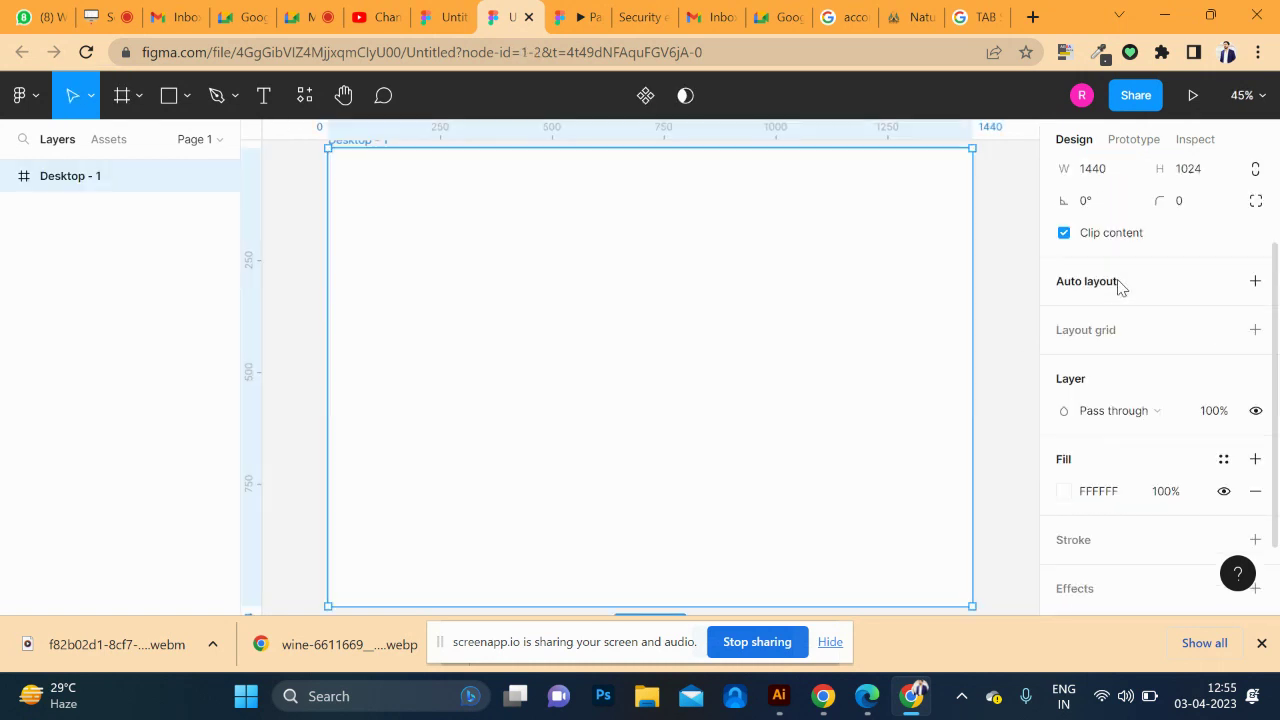
pyautogui.moveTo(650, 377)
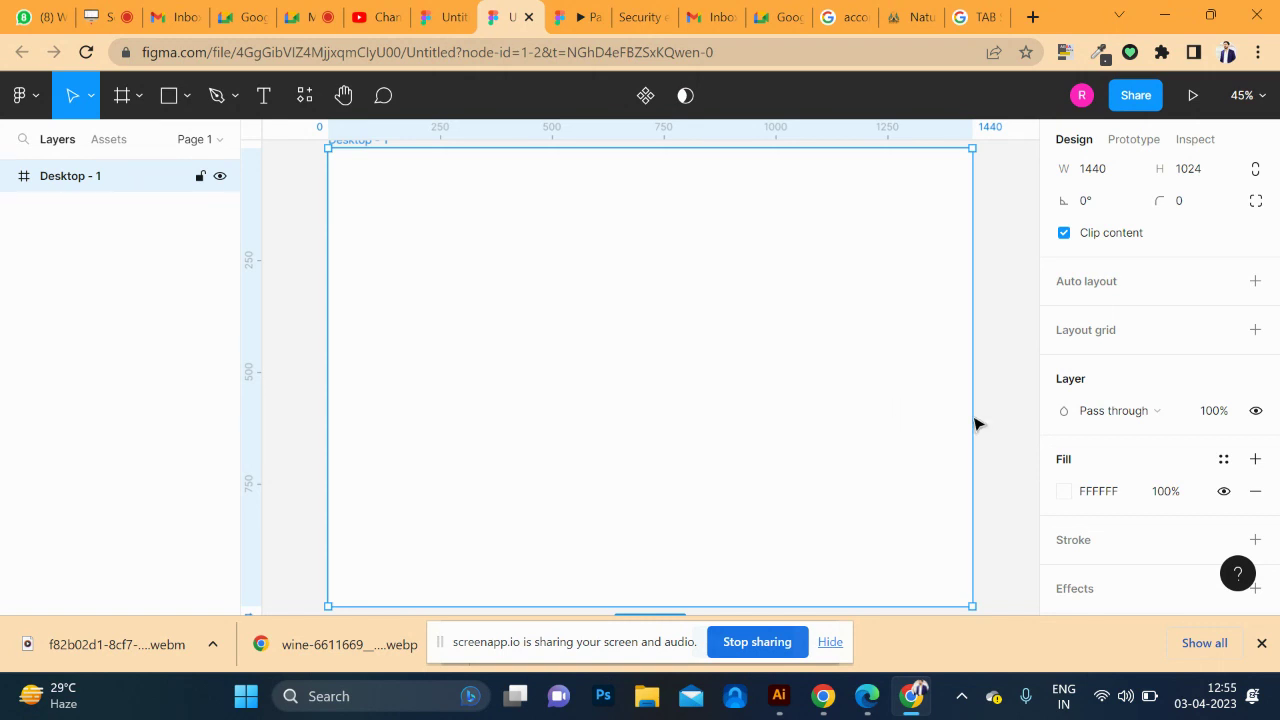
pyautogui.scroll(-2, 1130, 485)
pyautogui.scroll(3, 1187, 458)
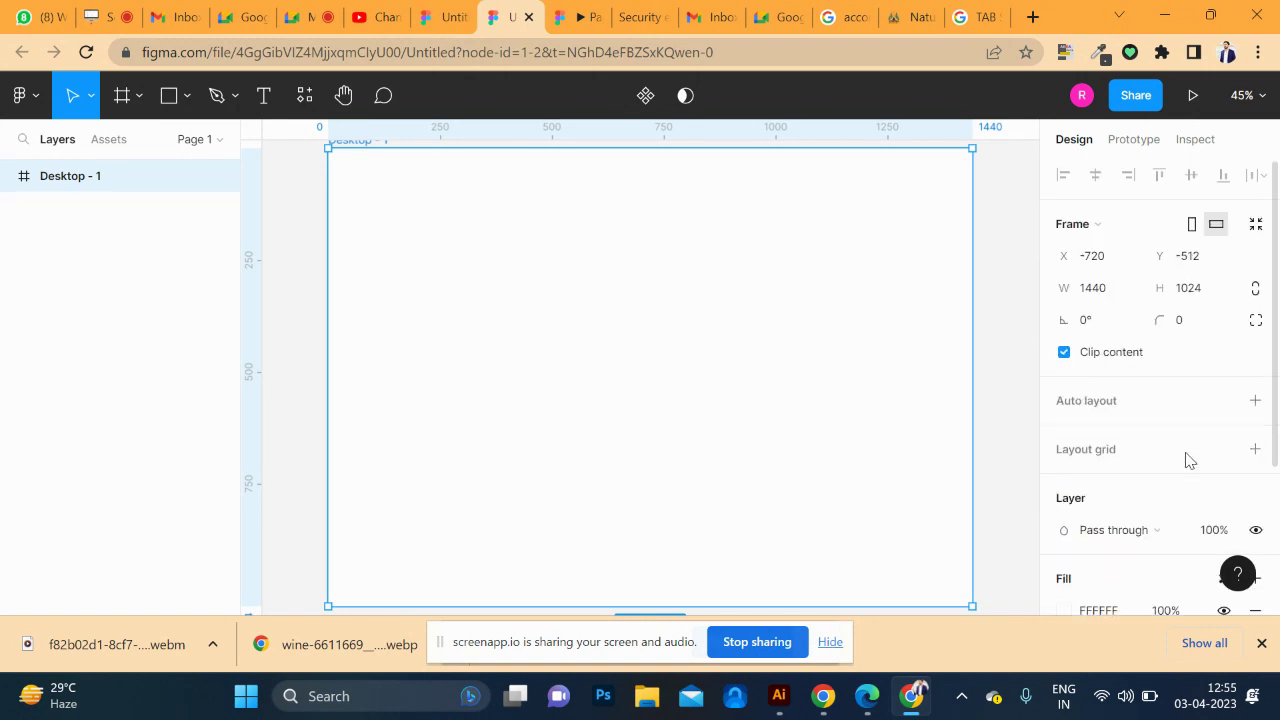
# - Add a layout grid to the frame set to Columns with a count of 12
pyautogui.click(1255, 449)
pyautogui.click(1063, 481)
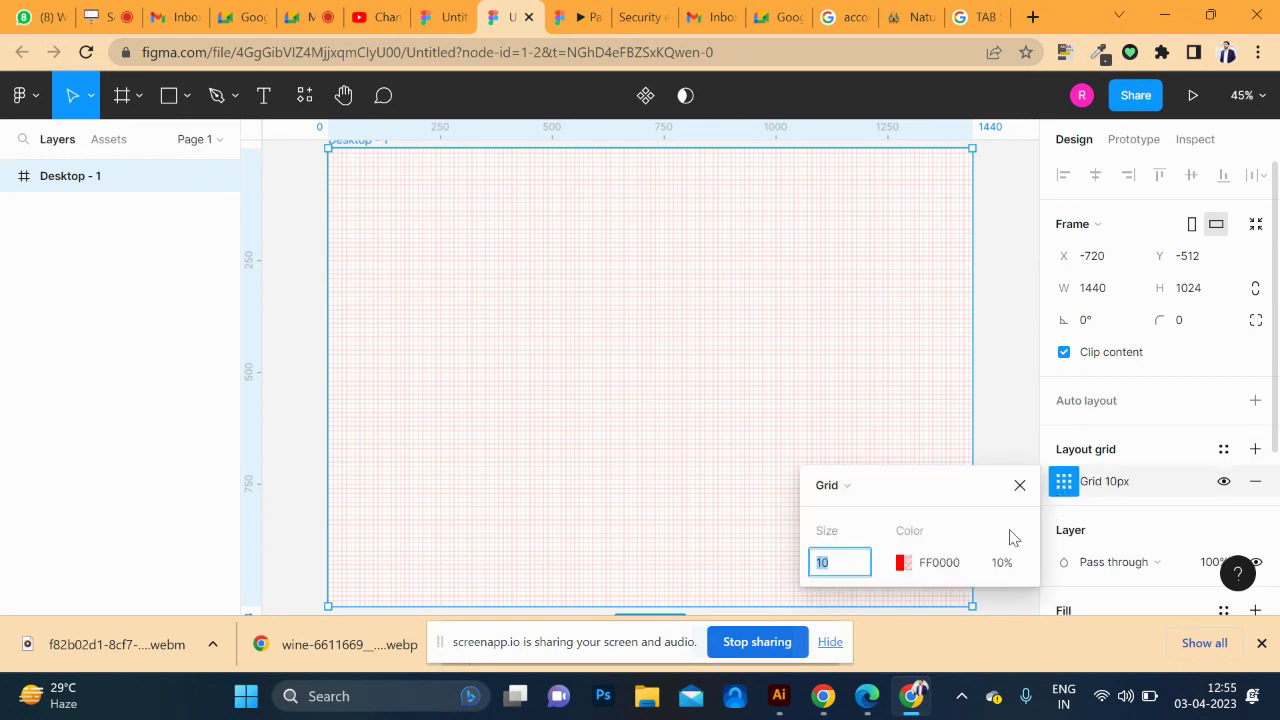
pyautogui.click(850, 486)
pyautogui.click(857, 508)
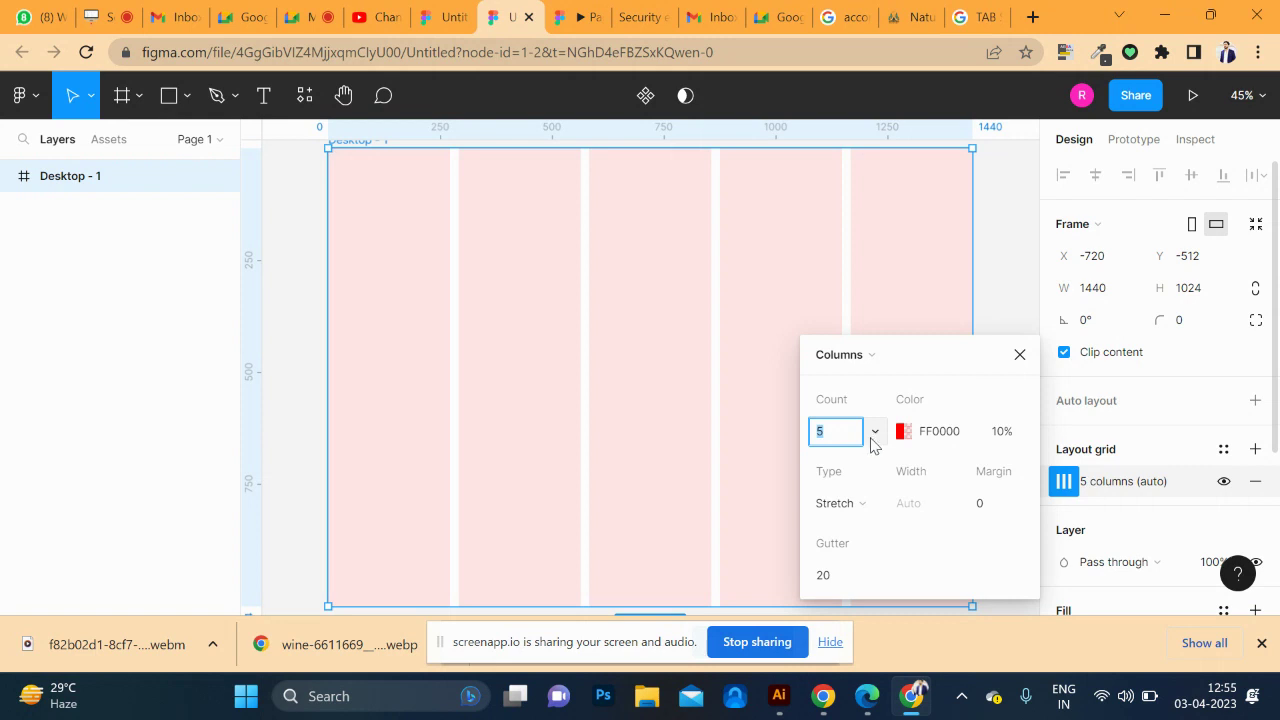
pyautogui.click(873, 433)
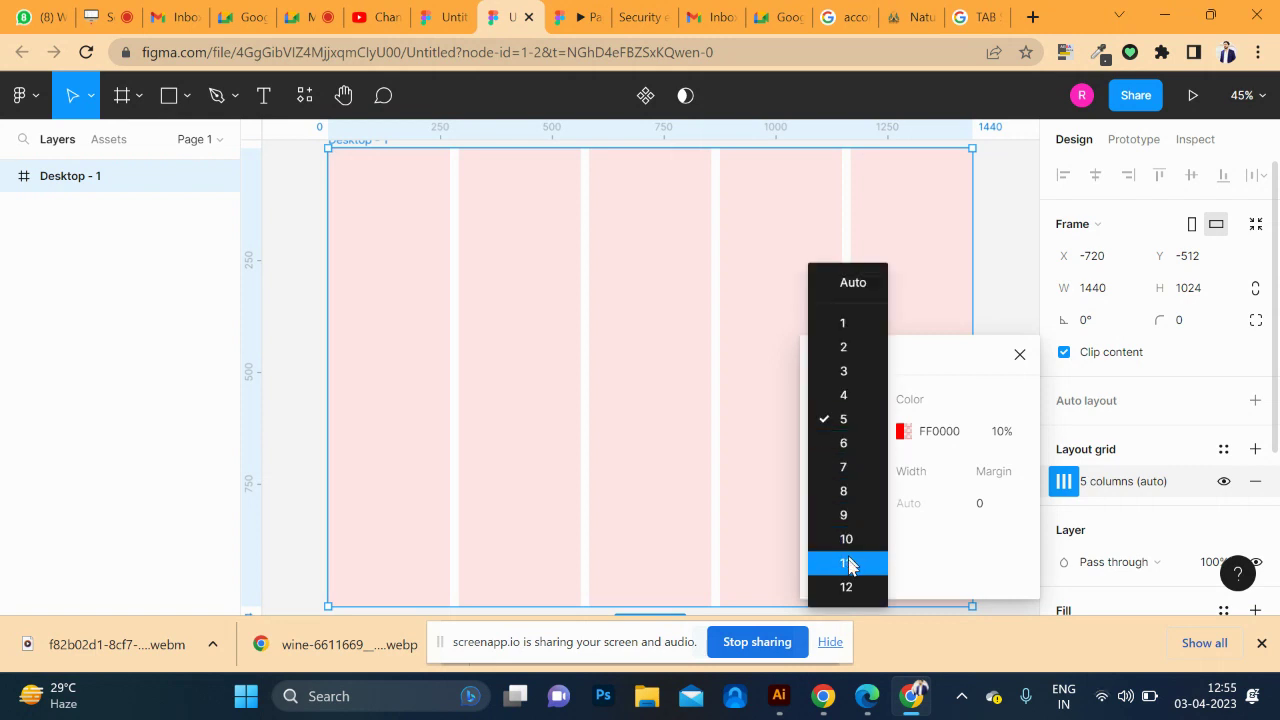
pyautogui.click(847, 563)
pyautogui.click(875, 435)
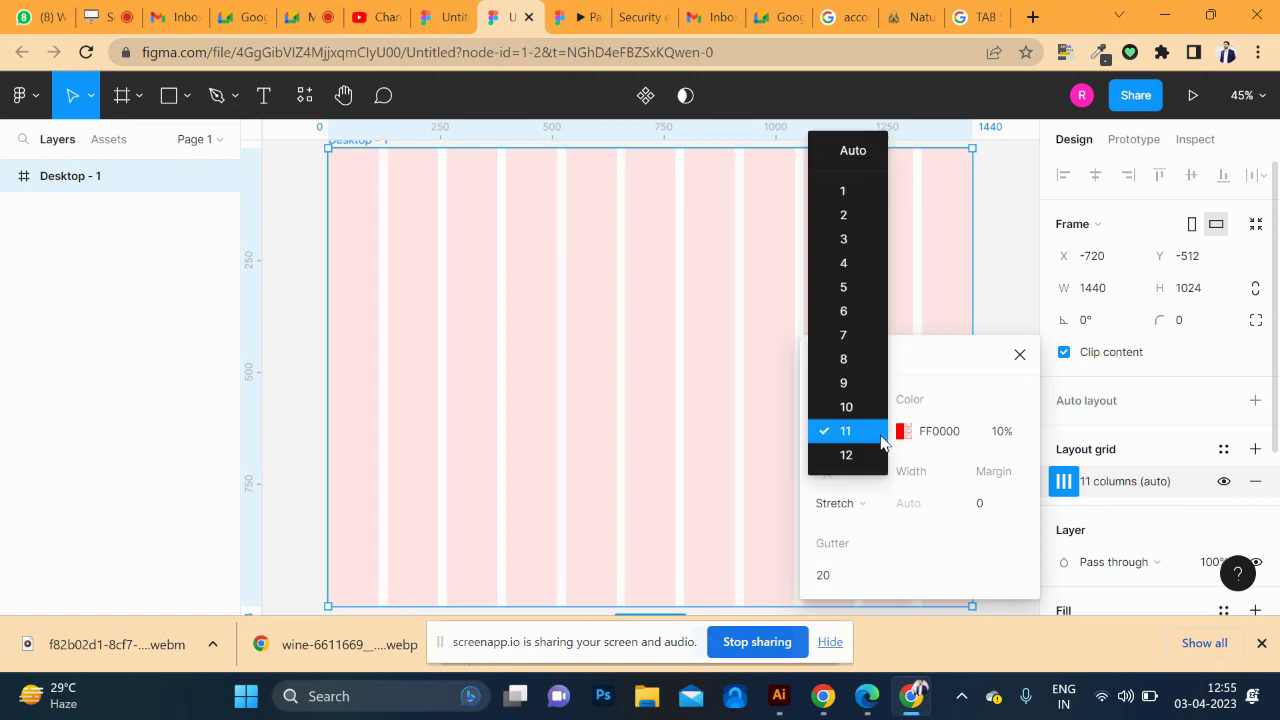
pyautogui.click(884, 463)
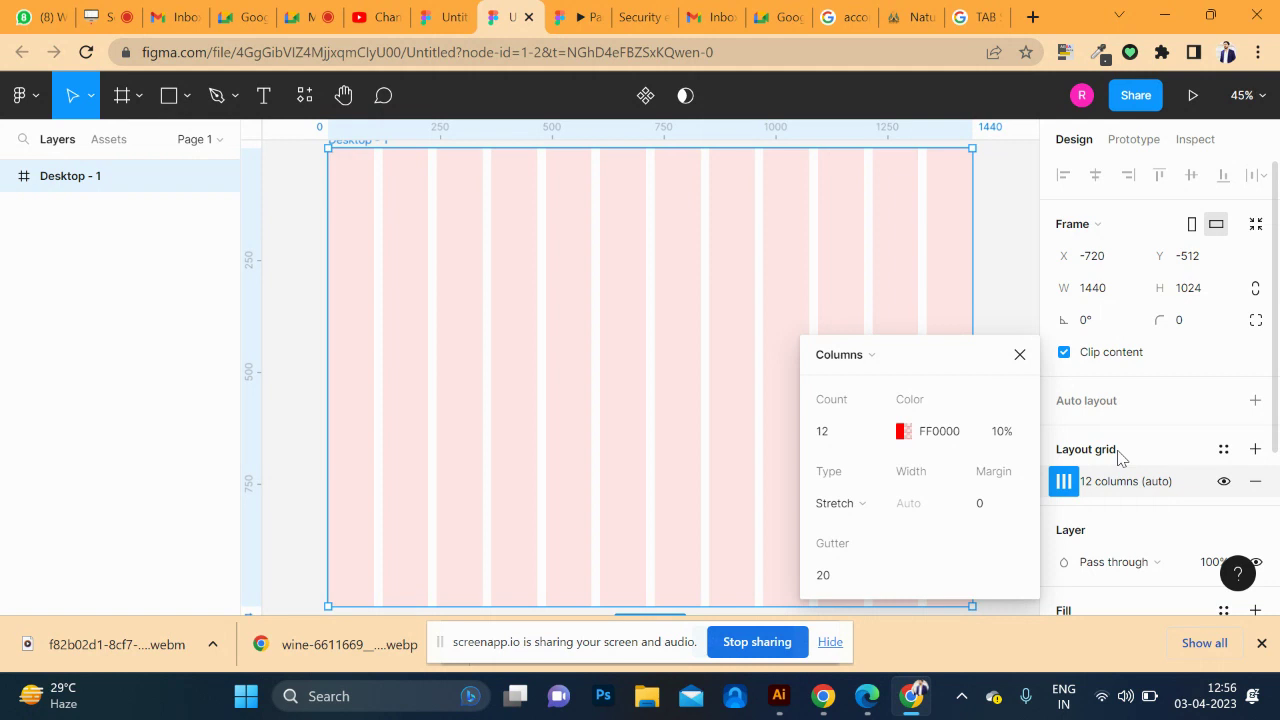
pyautogui.click(1020, 355)
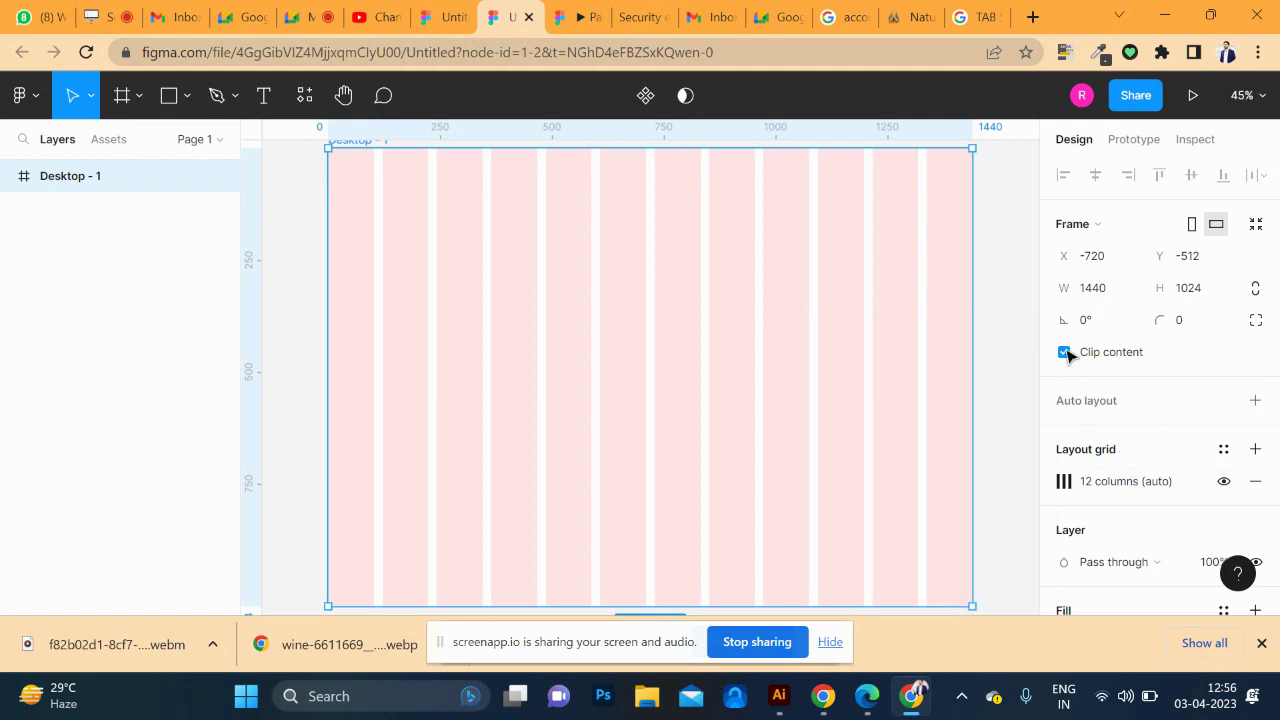
pyautogui.click(1140, 148)
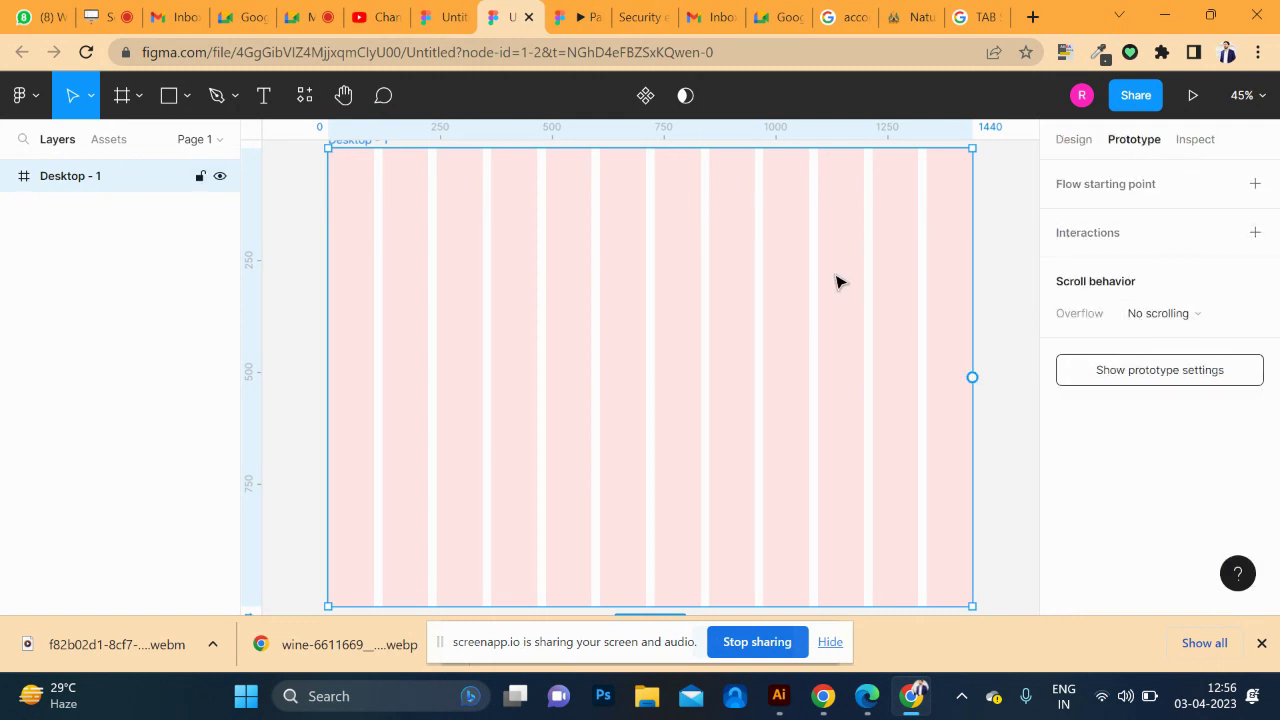
pyautogui.moveTo(970, 385)
pyautogui.scroll(-1, 906, 410)
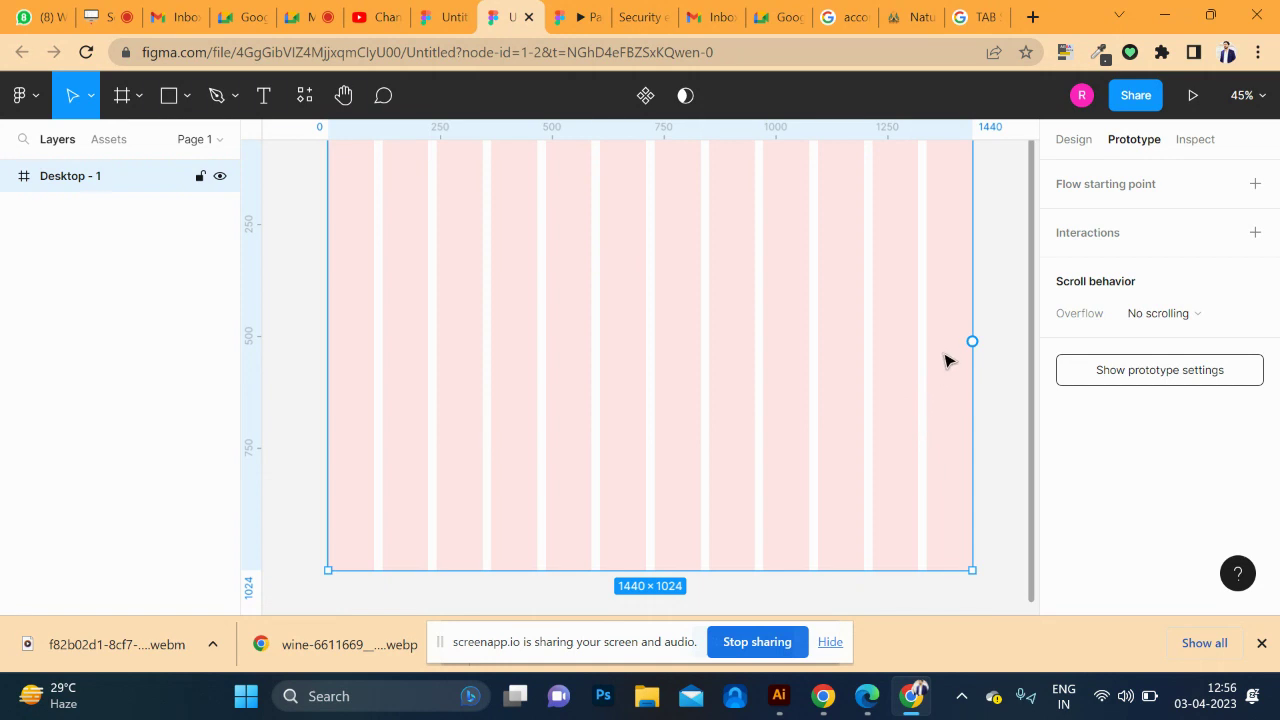
pyautogui.scroll(1, 845, 390)
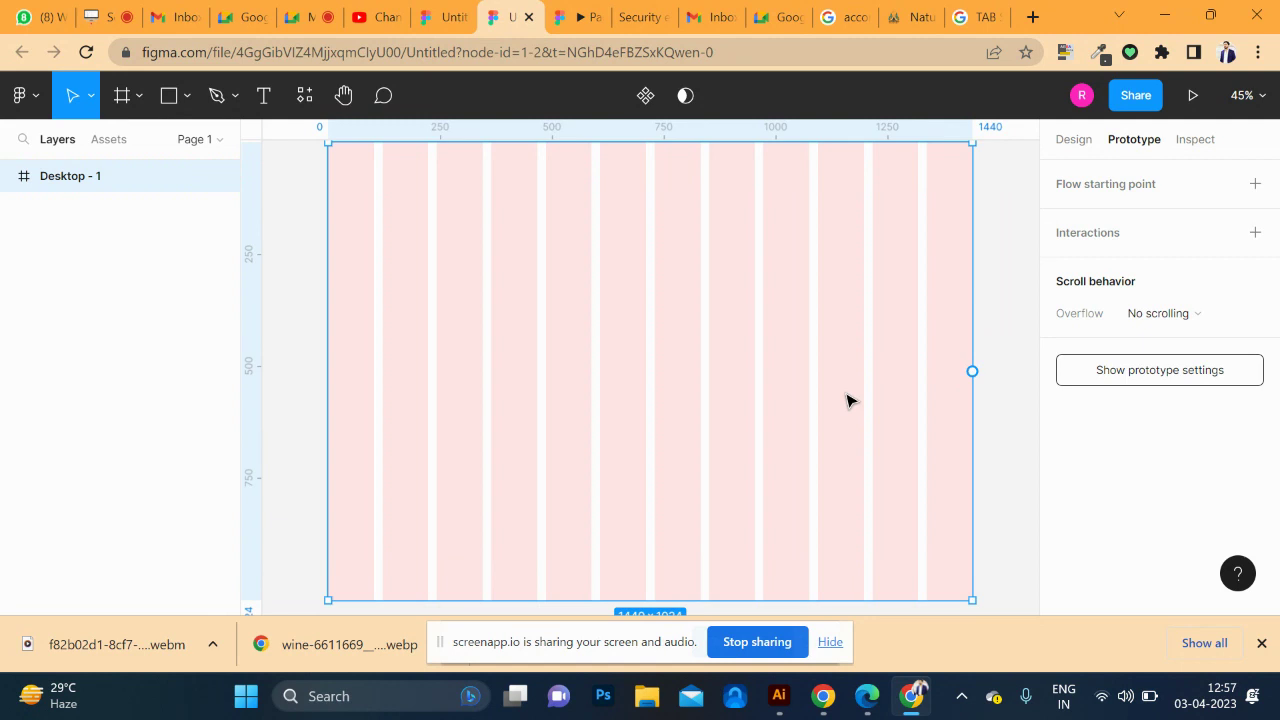
pyautogui.scroll(1, 846, 400)
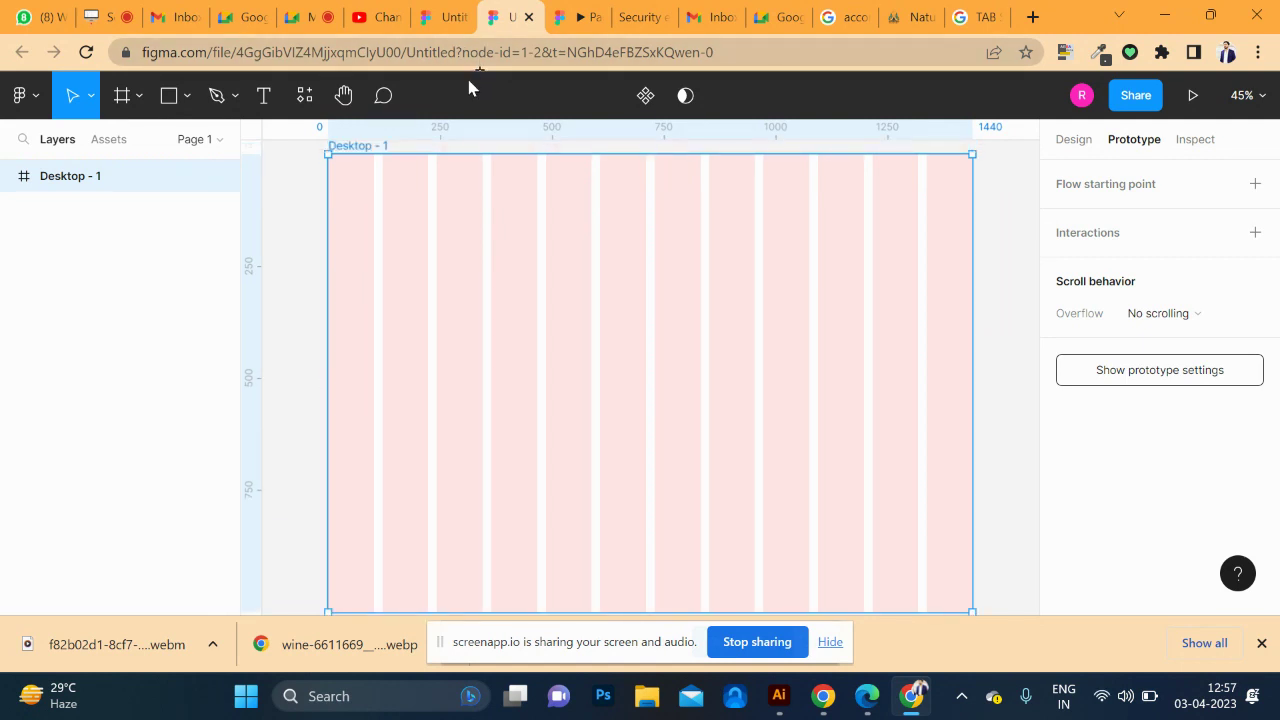
# - Draw a rectangle on the empty canvas to the right of the Desktop frame
pyautogui.click(170, 97)
pyautogui.moveTo(923, 246); pyautogui.dragTo(646, 235)
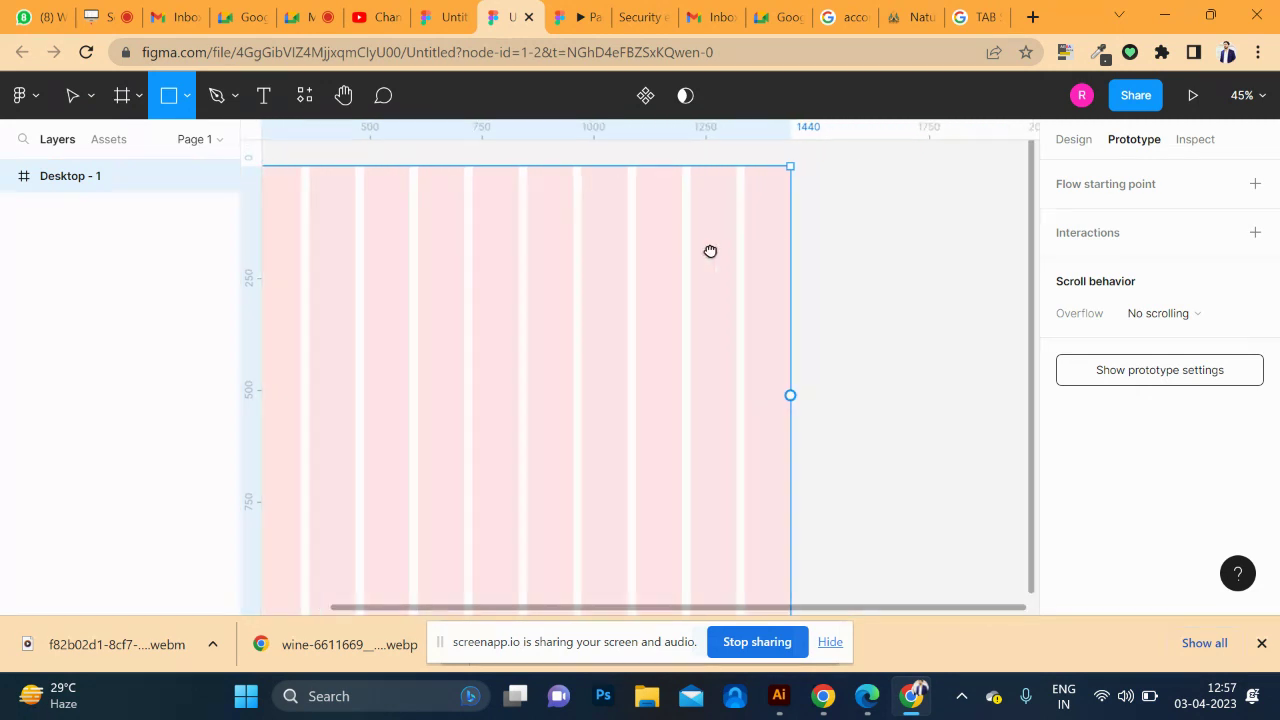
pyautogui.moveTo(737, 212); pyautogui.dragTo(880, 262)
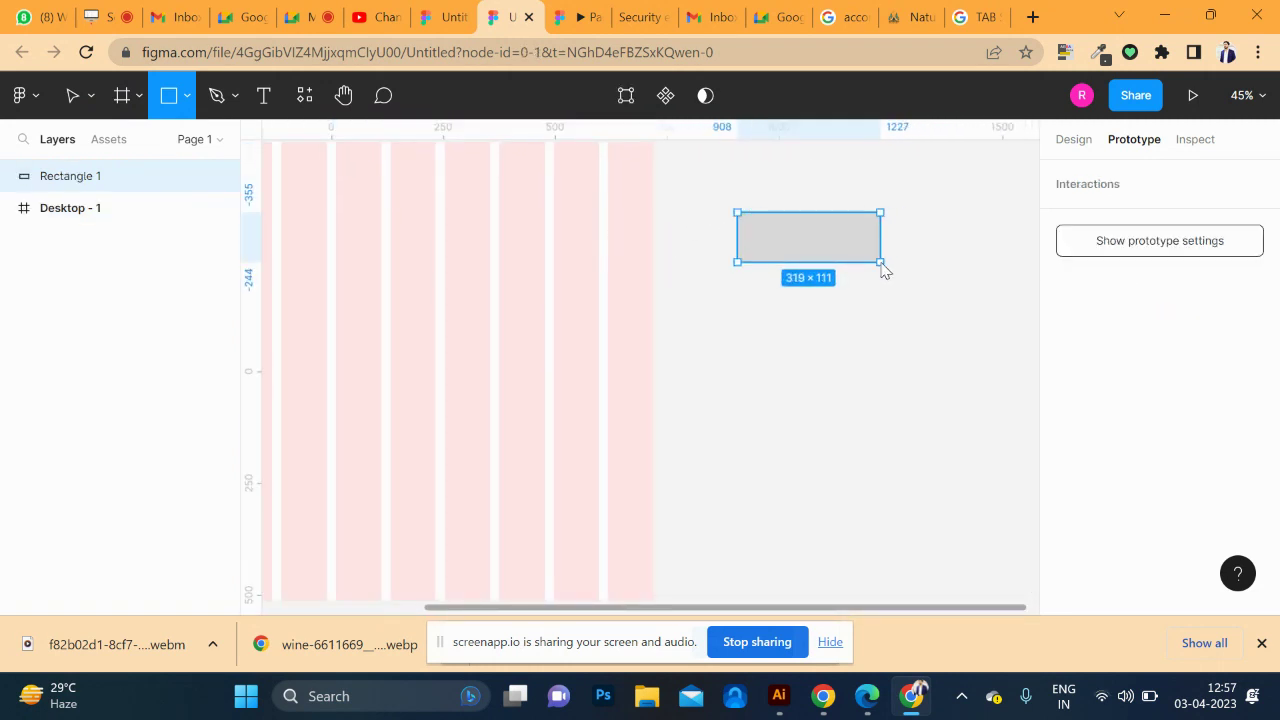
pyautogui.scroll(1, 870, 238)
pyautogui.scroll(4, 869, 243)
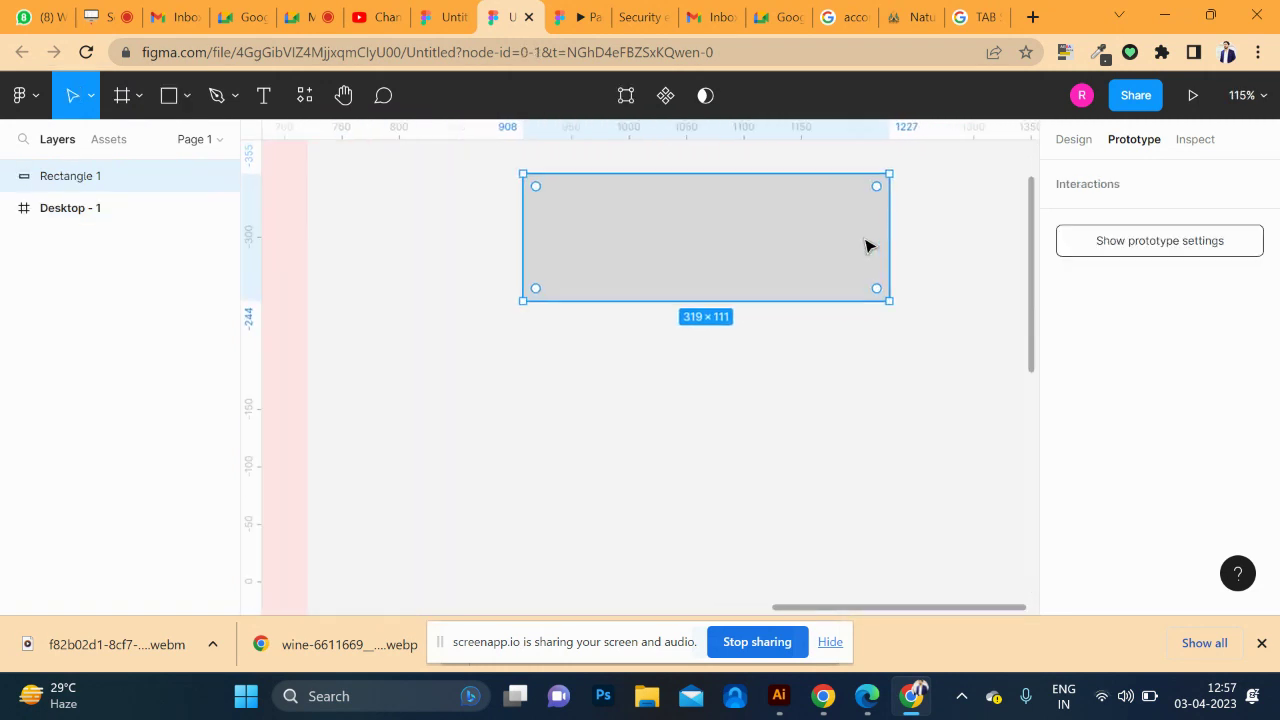
# - Add enlarged 'send now' text centred inside the rectangle
pyautogui.click(263, 95)
pyautogui.click(644, 245)
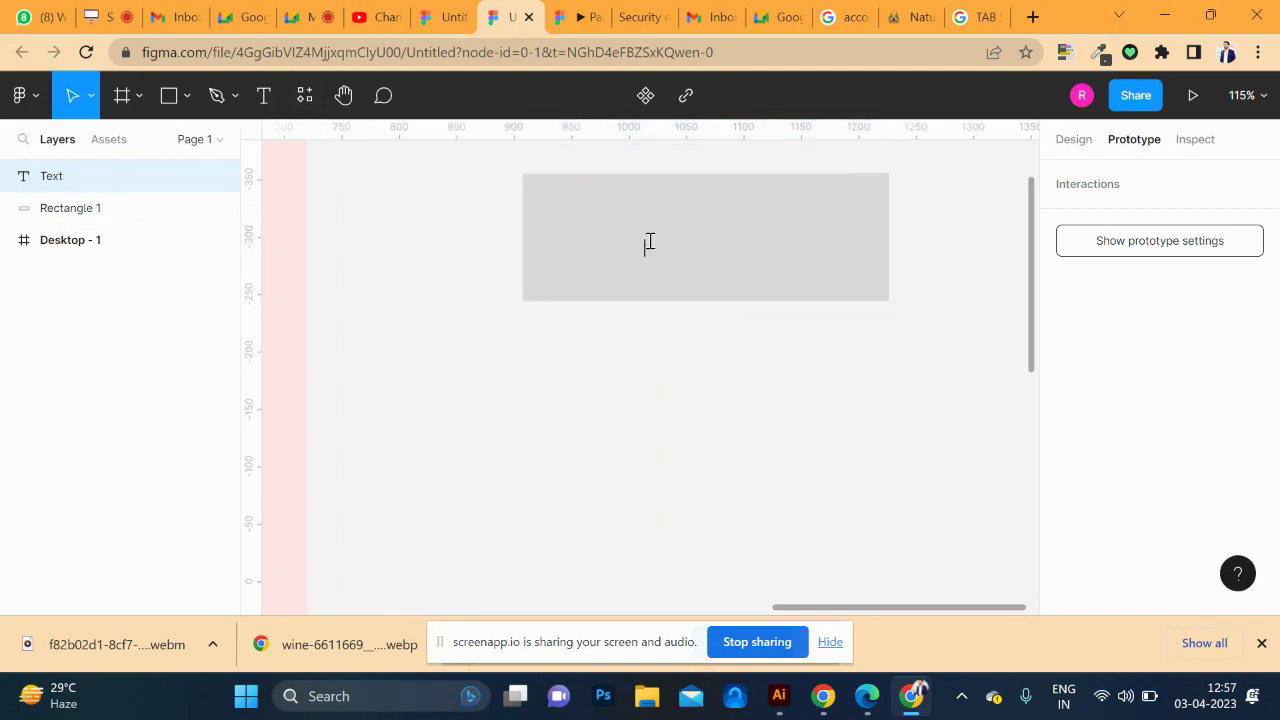
pyautogui.press('capslock')
pyautogui.write('sen')
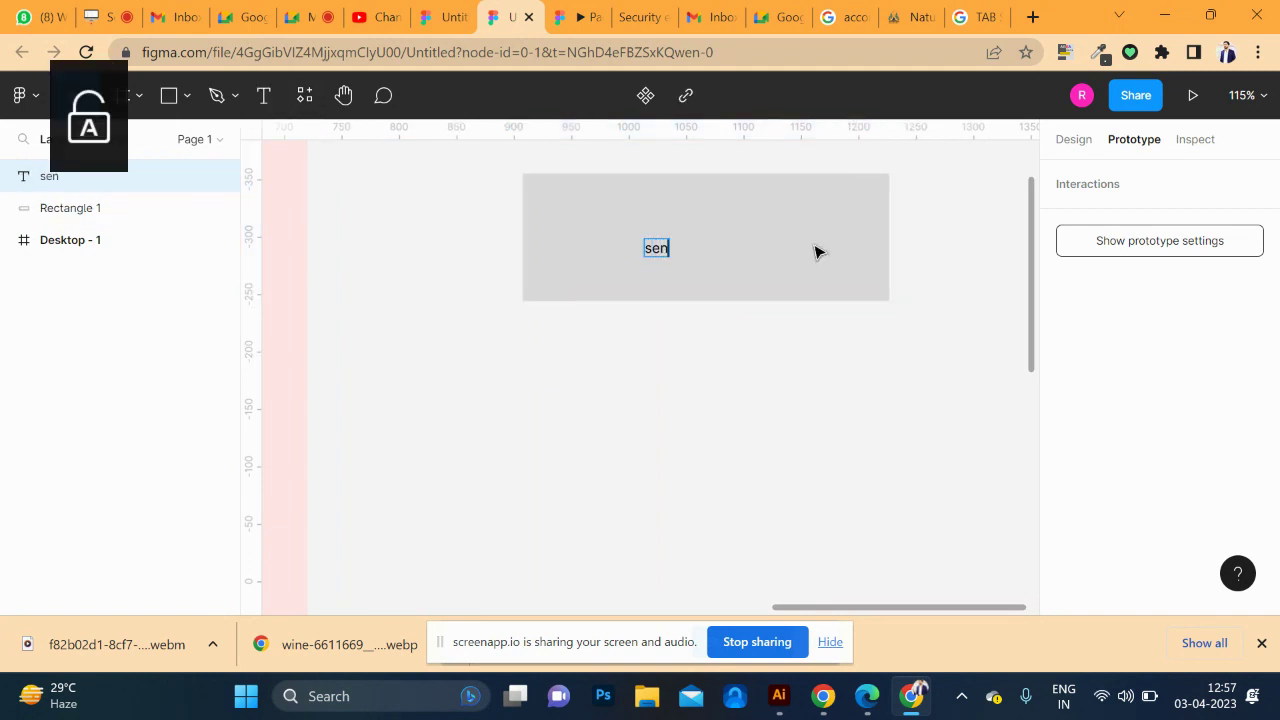
pyautogui.write('d now')
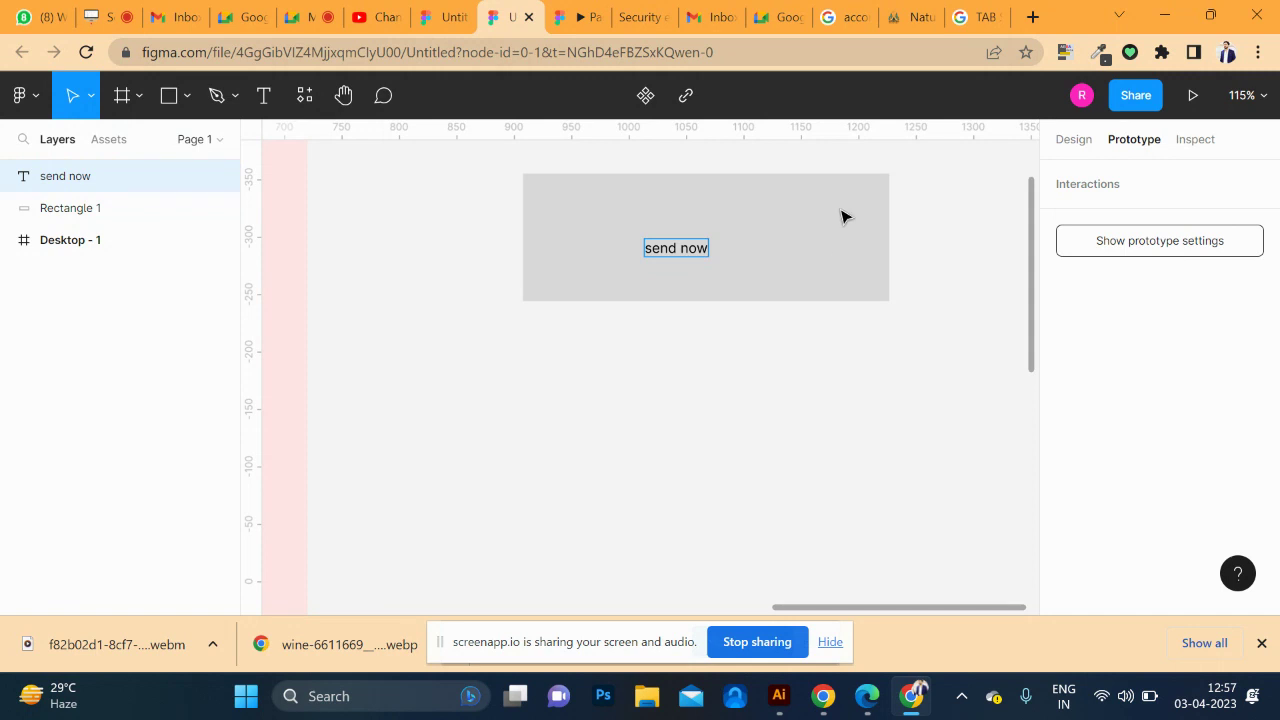
pyautogui.hotkey('ctrl', 'a')
pyautogui.hotkey('ctrl', 'shift', '.')
pyautogui.hotkey('ctrl', 'shift', '.')
pyautogui.hotkey('ctrl', 'shift', '.')
pyautogui.hotkey('ctrl', 'shift', '.')
pyautogui.hotkey('ctrl', 'shift', '.')
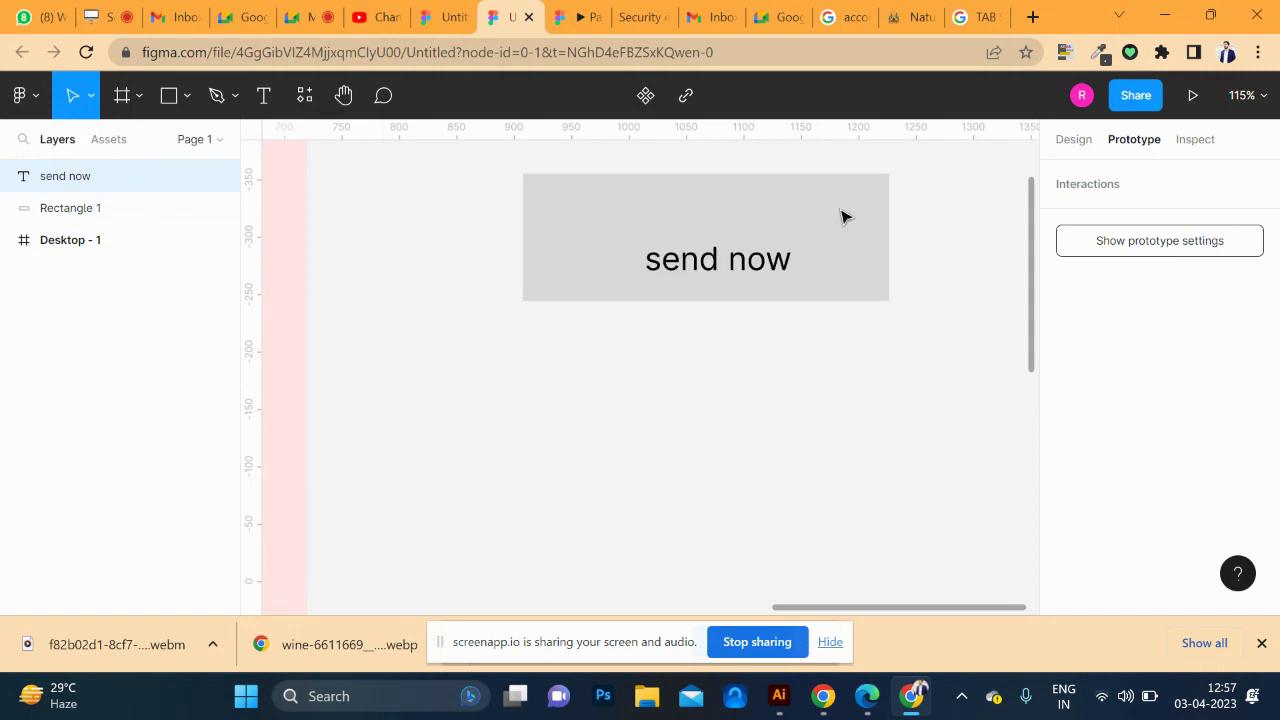
pyautogui.click(771, 279)
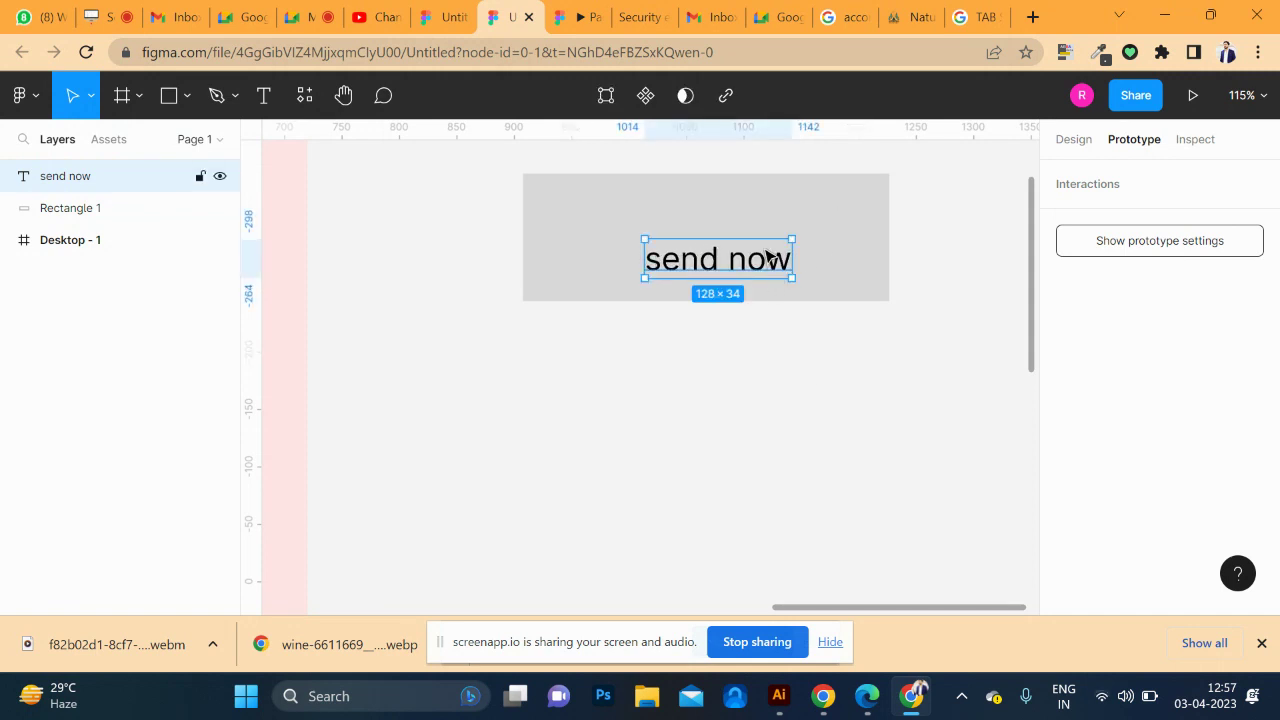
pyautogui.moveTo(760, 260); pyautogui.dragTo(747, 254)
# - Fill the rectangle pink (E294E9), recentre the text, and select both layers
pyautogui.click(797, 288)
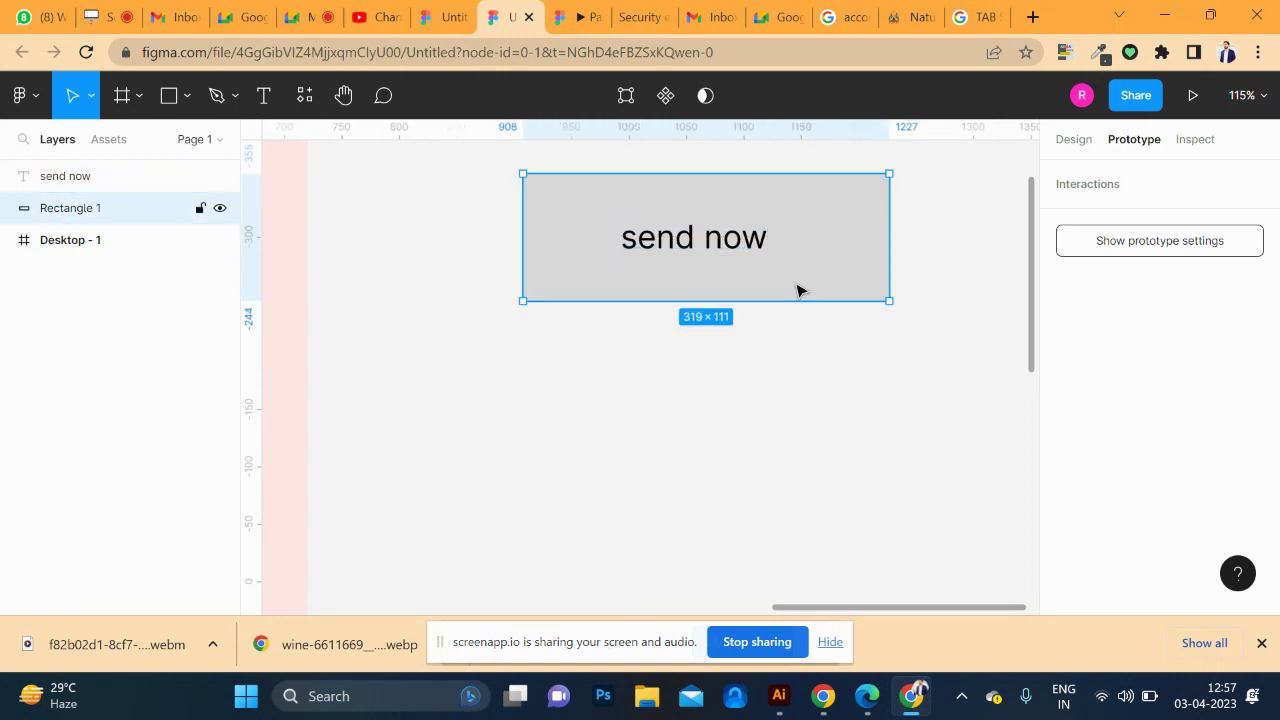
pyautogui.click(1073, 139)
pyautogui.scroll(-2, 1100, 405)
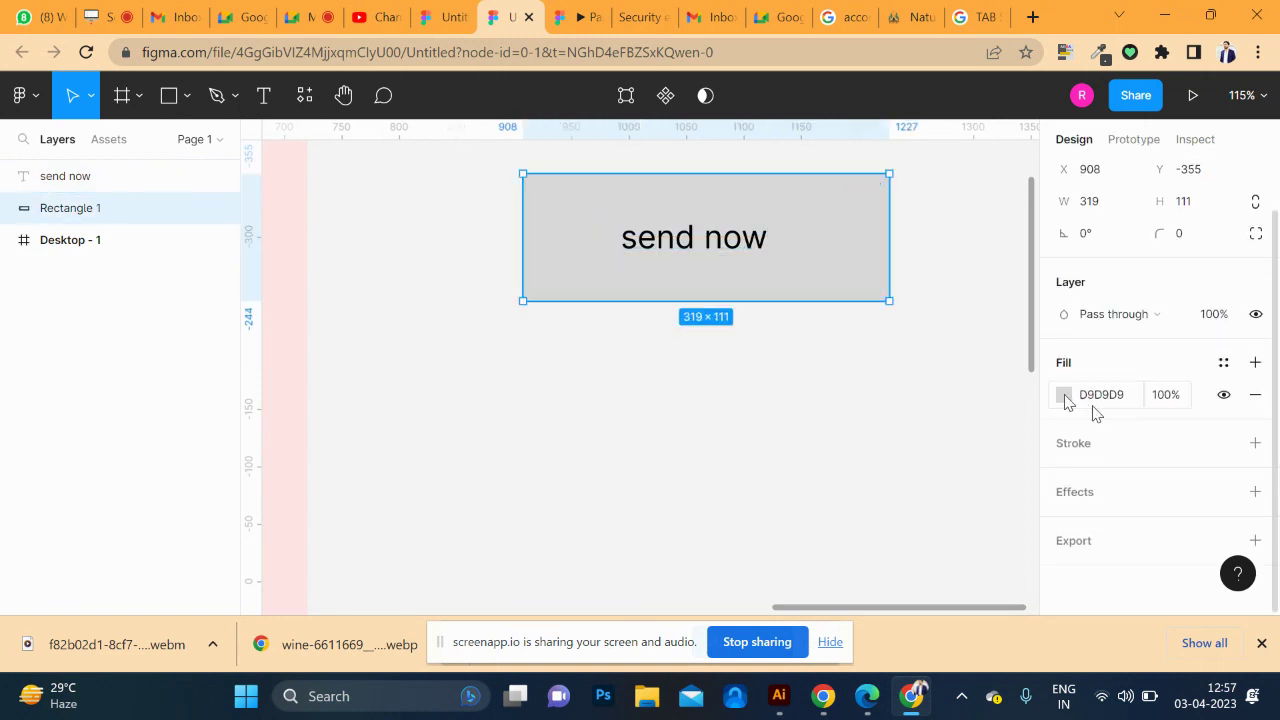
pyautogui.click(1064, 394)
pyautogui.moveTo(903, 432); pyautogui.dragTo(988, 423)
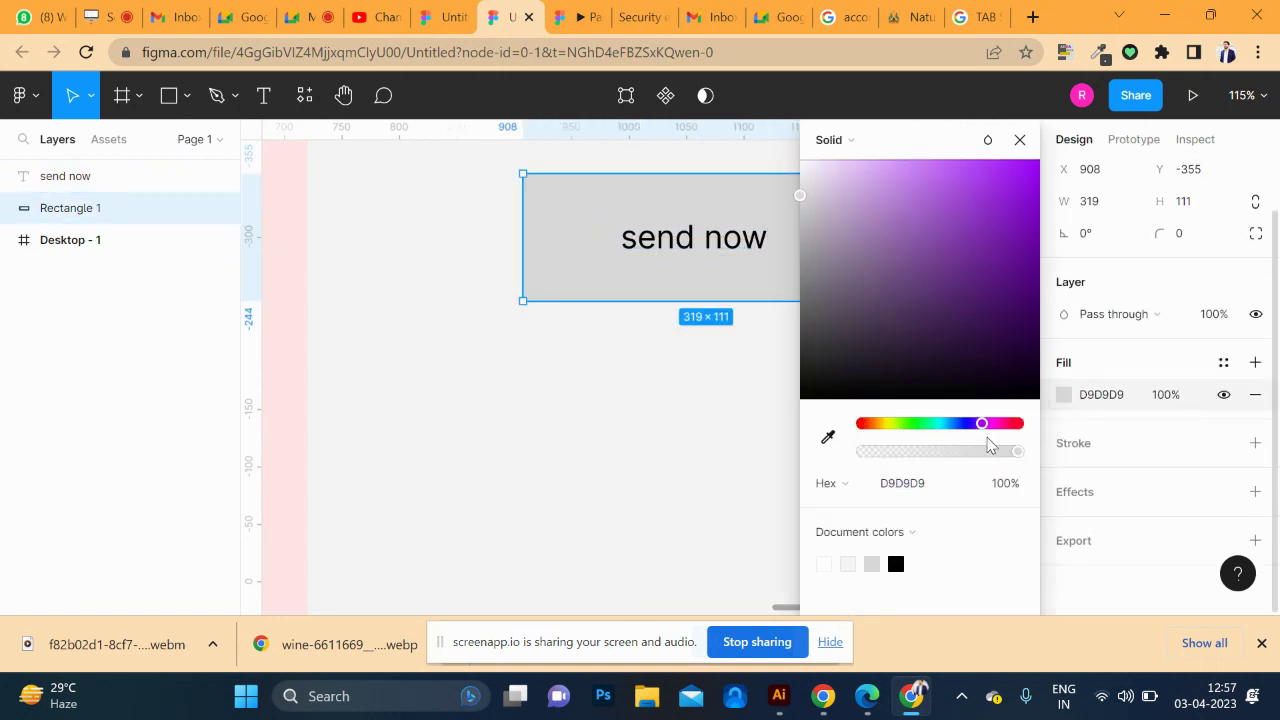
pyautogui.click(887, 181)
pyautogui.click(757, 377)
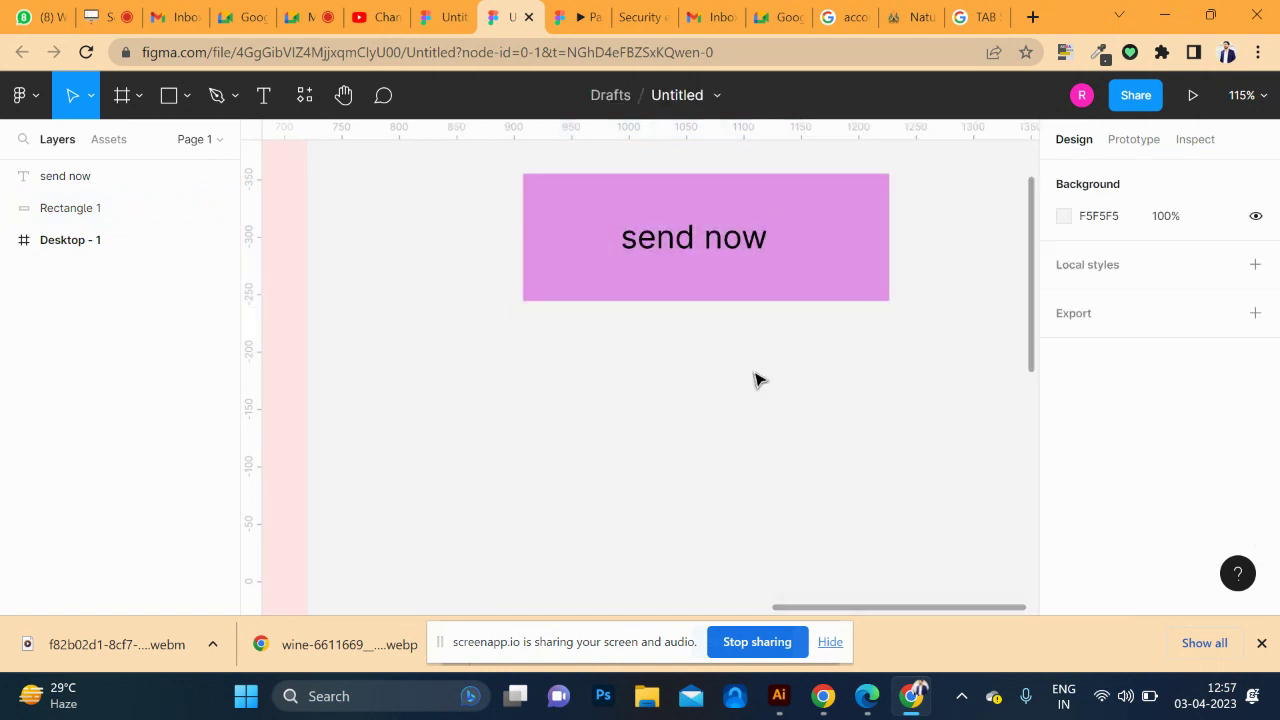
pyautogui.click(757, 242)
pyautogui.moveTo(755, 240); pyautogui.dragTo(762, 246)
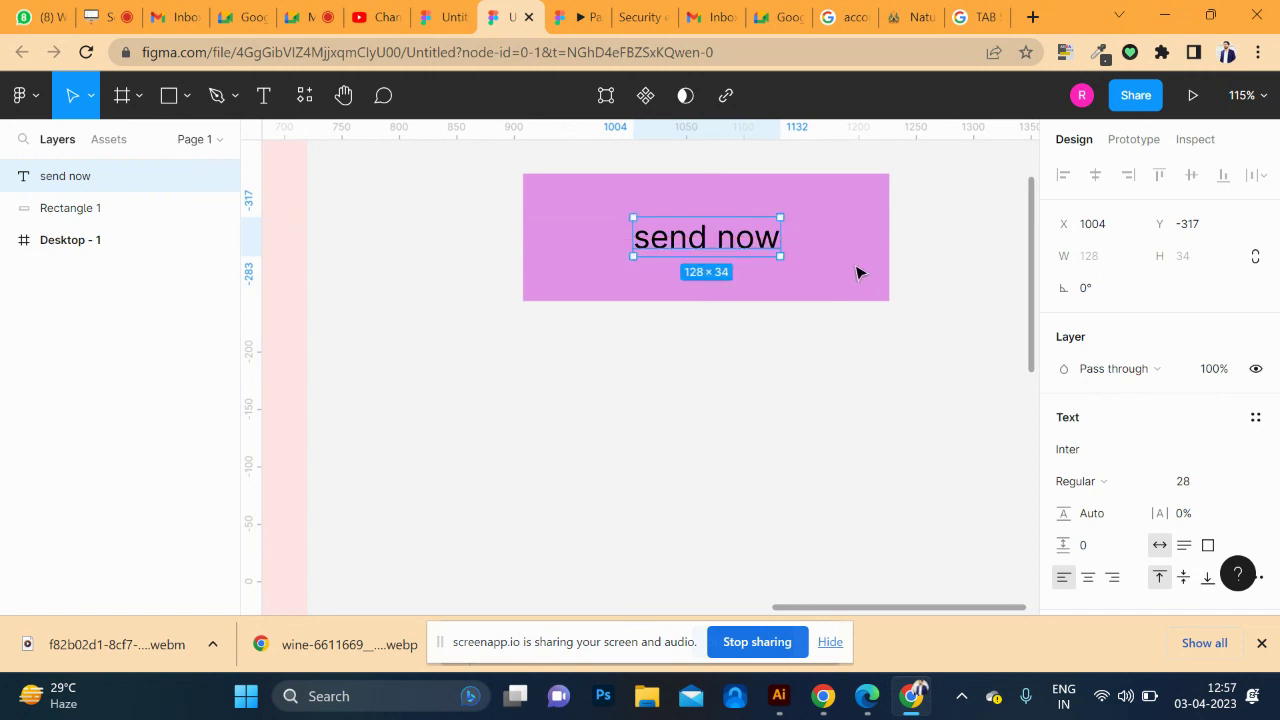
pyautogui.moveTo(926, 291); pyautogui.dragTo(588, 223)
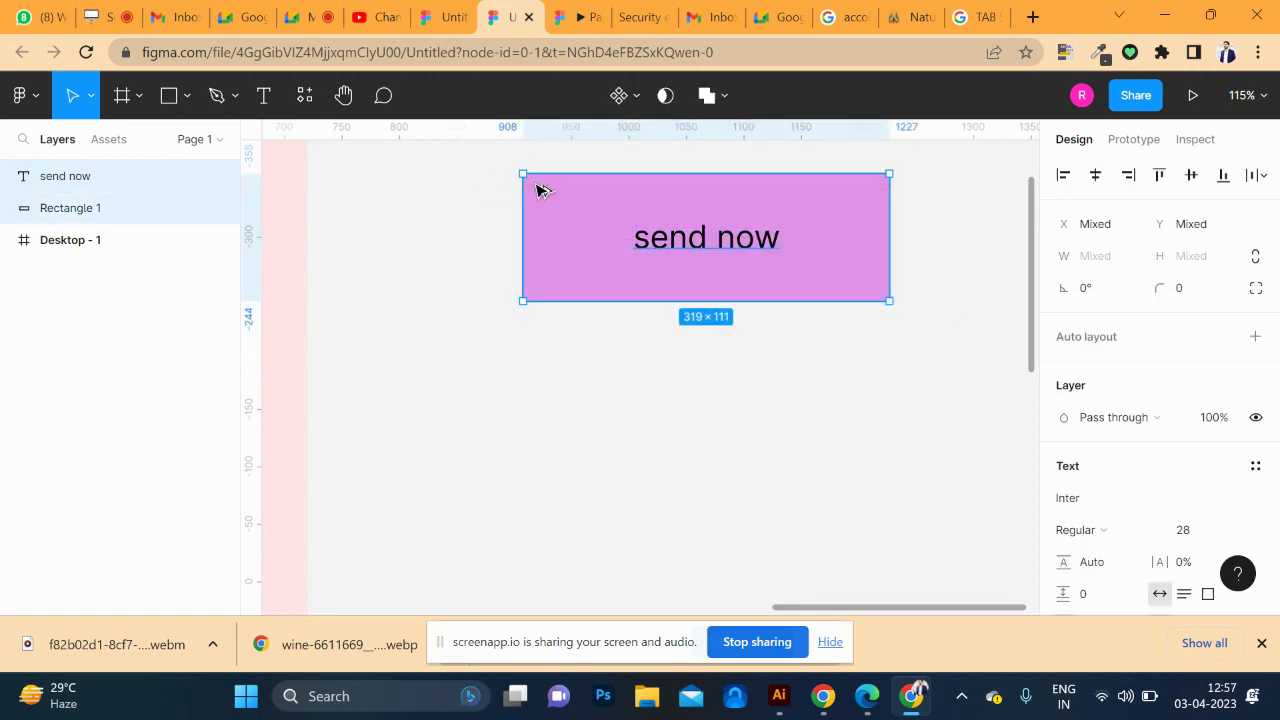
# - Turn the button into a component and add a second variant, Variant2
pyautogui.hotkey('ctrl', 'alt', 'k')
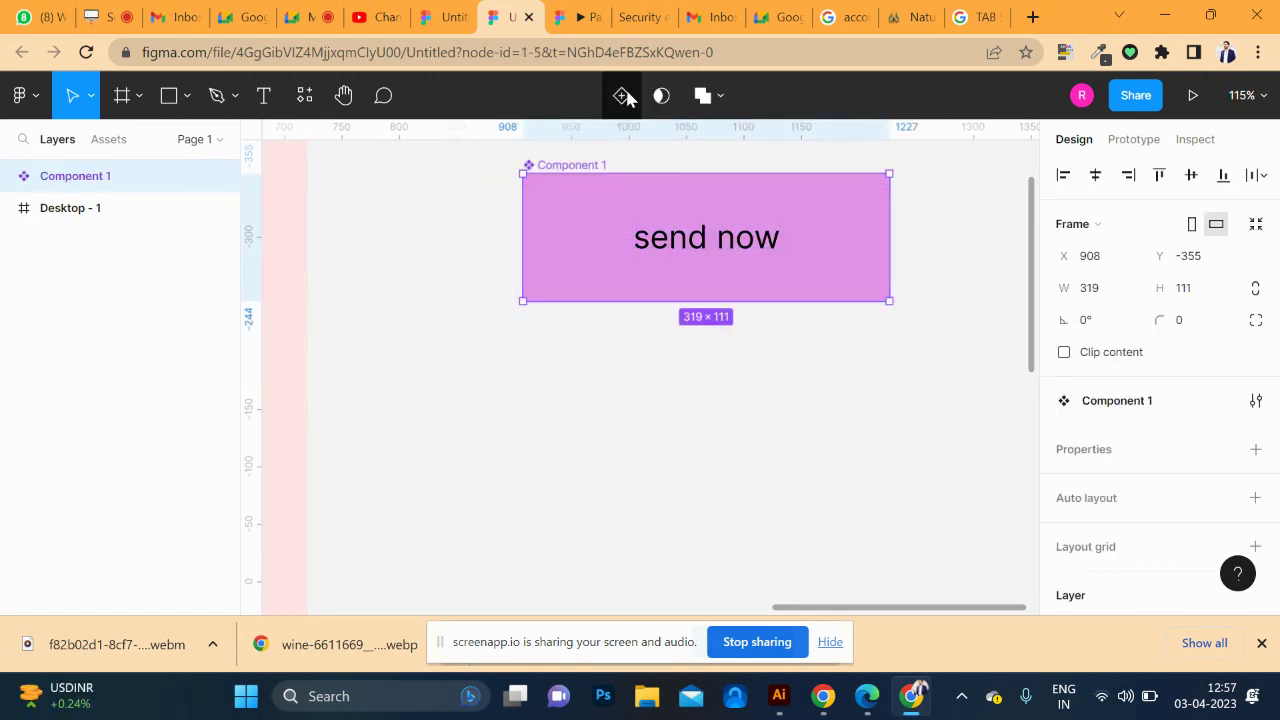
pyautogui.click(621, 95)
pyautogui.click(906, 380)
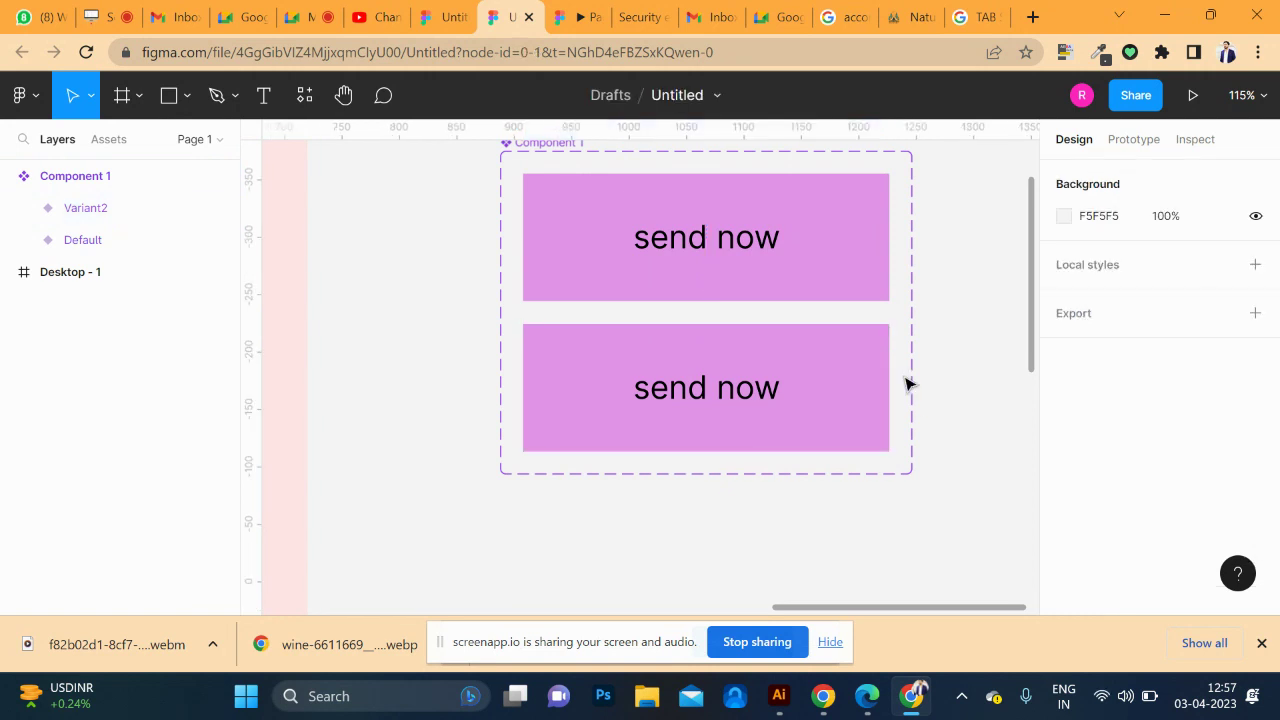
pyautogui.click(851, 386)
# - Give Variant2 a black 000000 fill and white FFFFFF label text
pyautogui.scroll(-3, 1150, 465)
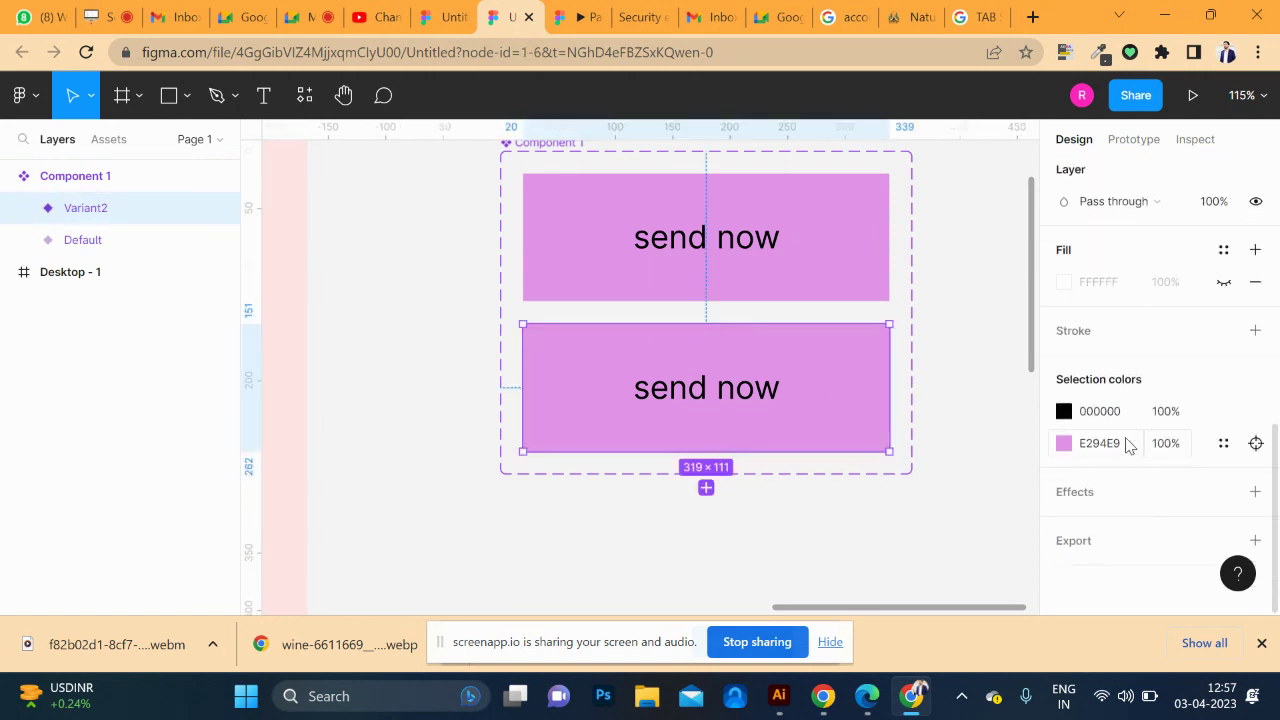
pyautogui.click(1064, 443)
pyautogui.moveTo(946, 354); pyautogui.dragTo(958, 399)
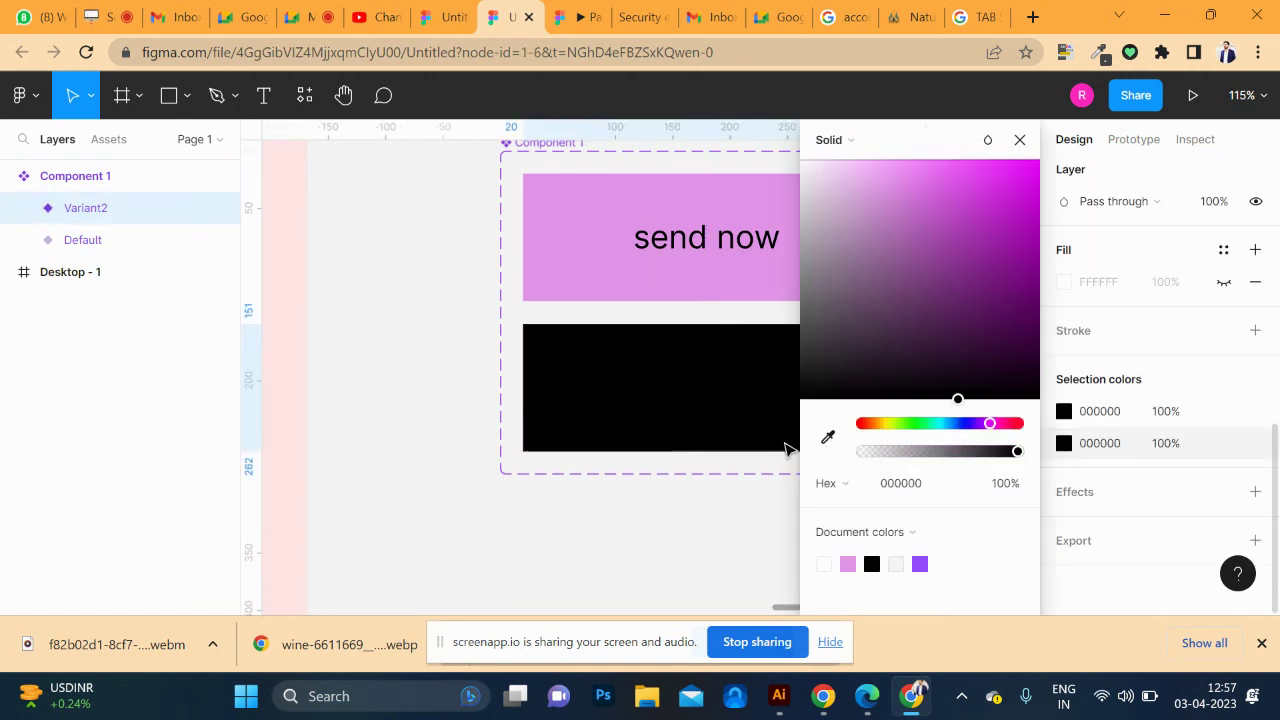
pyautogui.click(1064, 411)
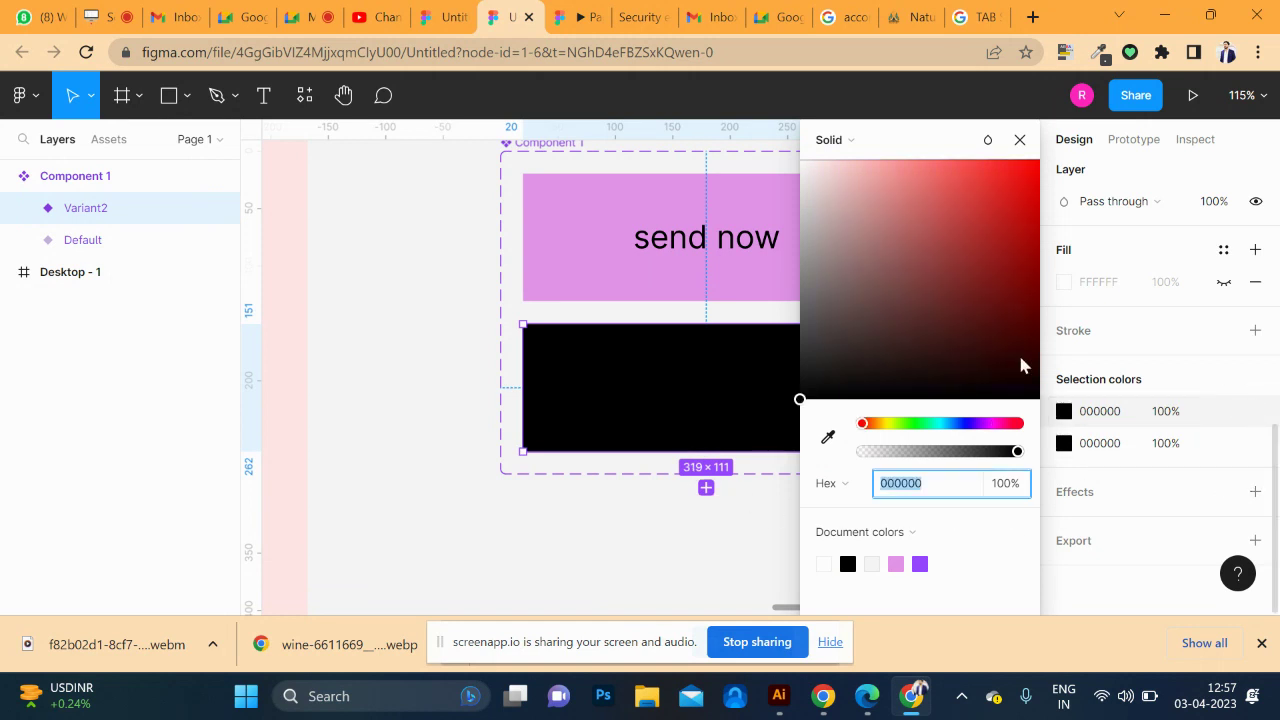
pyautogui.click(934, 282)
pyautogui.hotkey('ctrl', 'z')
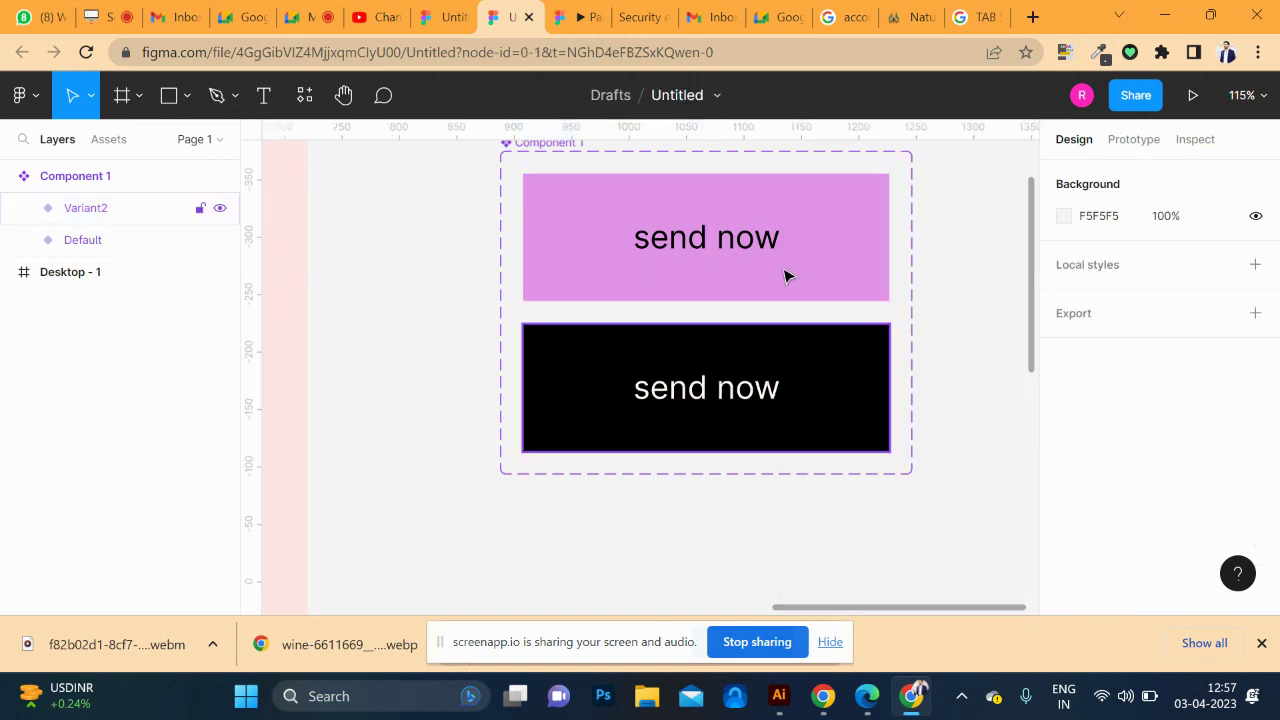
pyautogui.click(690, 542)
# - Connect the pink Default variant to Variant2 with a While hovering trigger
pyautogui.click(726, 246)
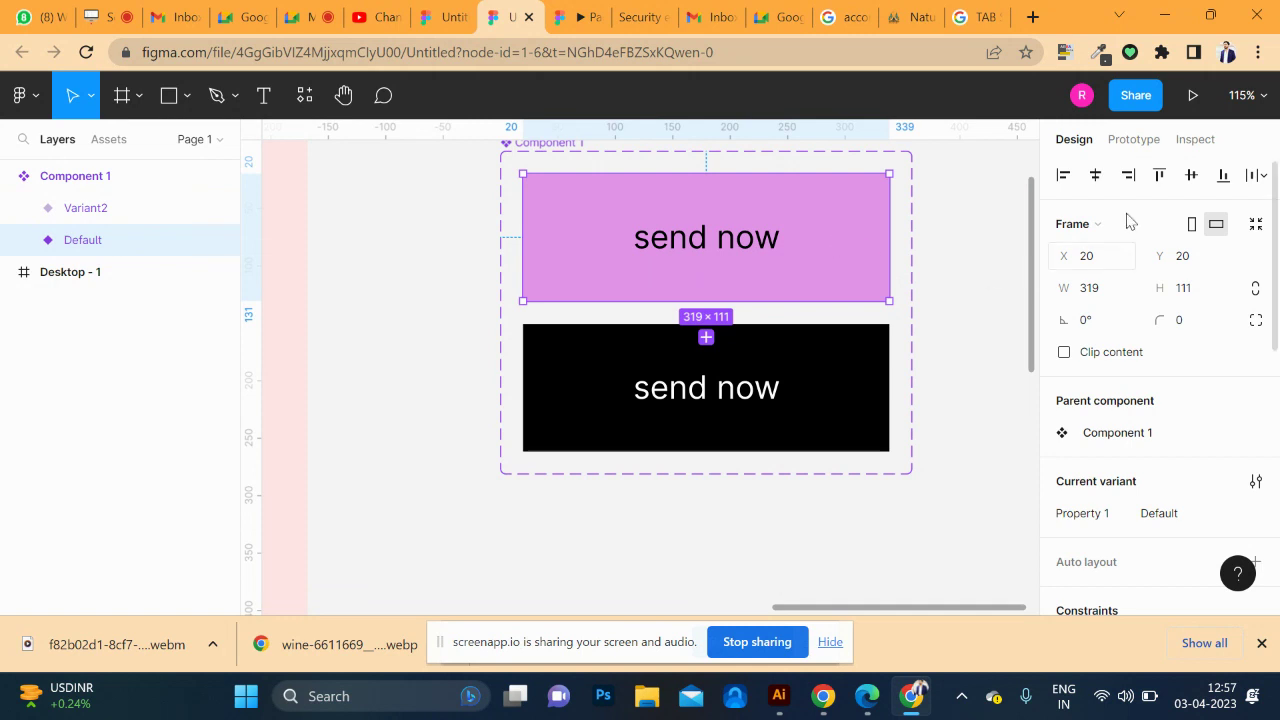
pyautogui.click(1137, 141)
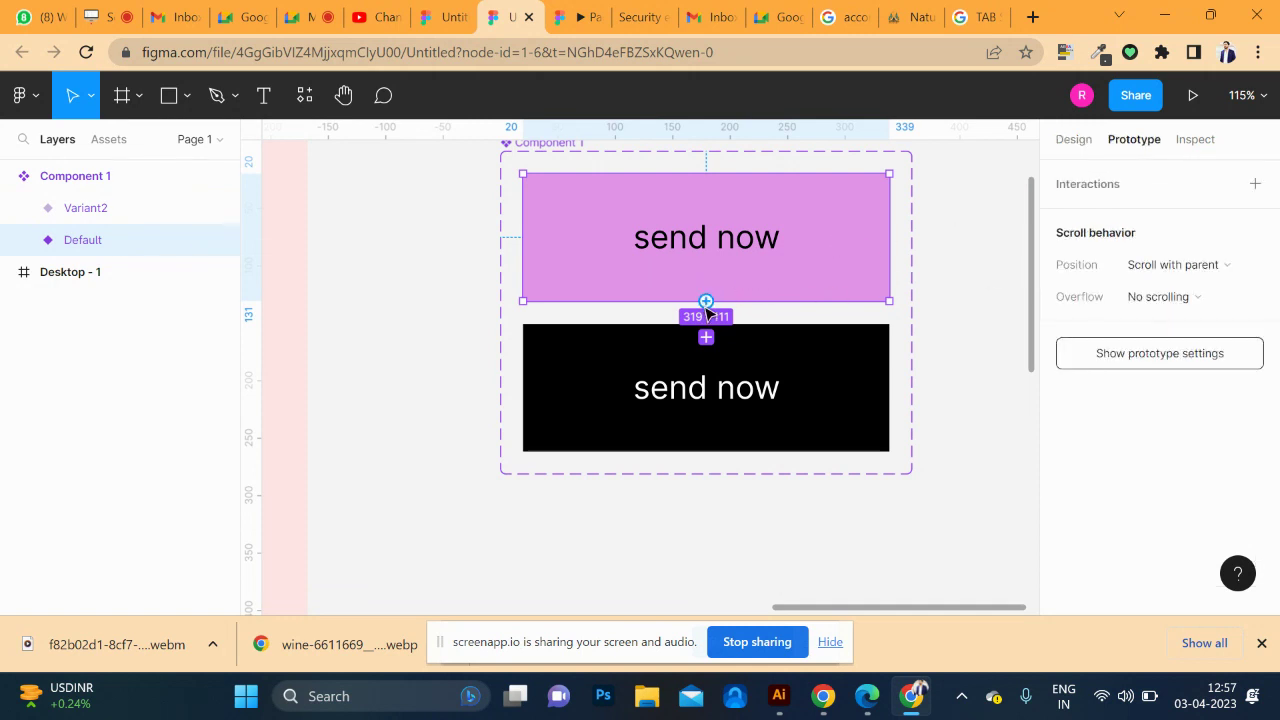
pyautogui.moveTo(706, 300); pyautogui.dragTo(708, 340)
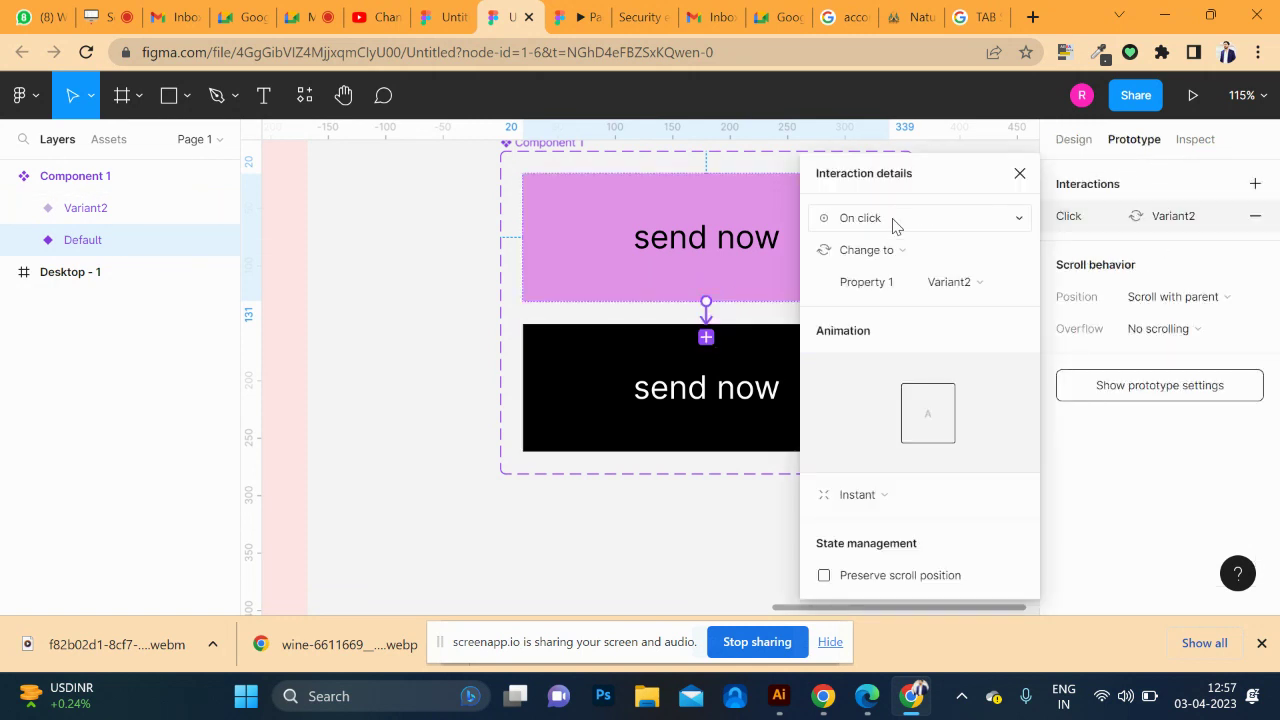
pyautogui.click(894, 222)
pyautogui.click(890, 266)
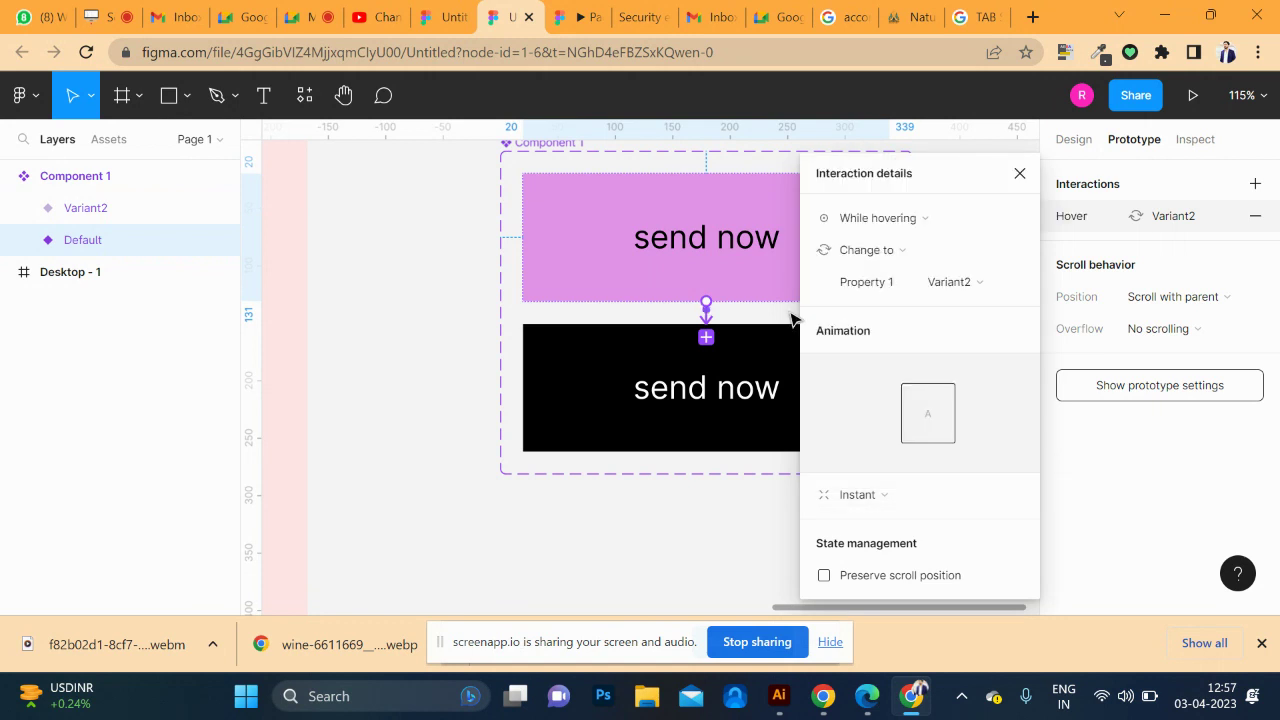
pyautogui.click(1020, 176)
# - Drag a Component 1 'send now' button instance from Assets onto Desktop - 1
pyautogui.scroll(-3, 510, 340)
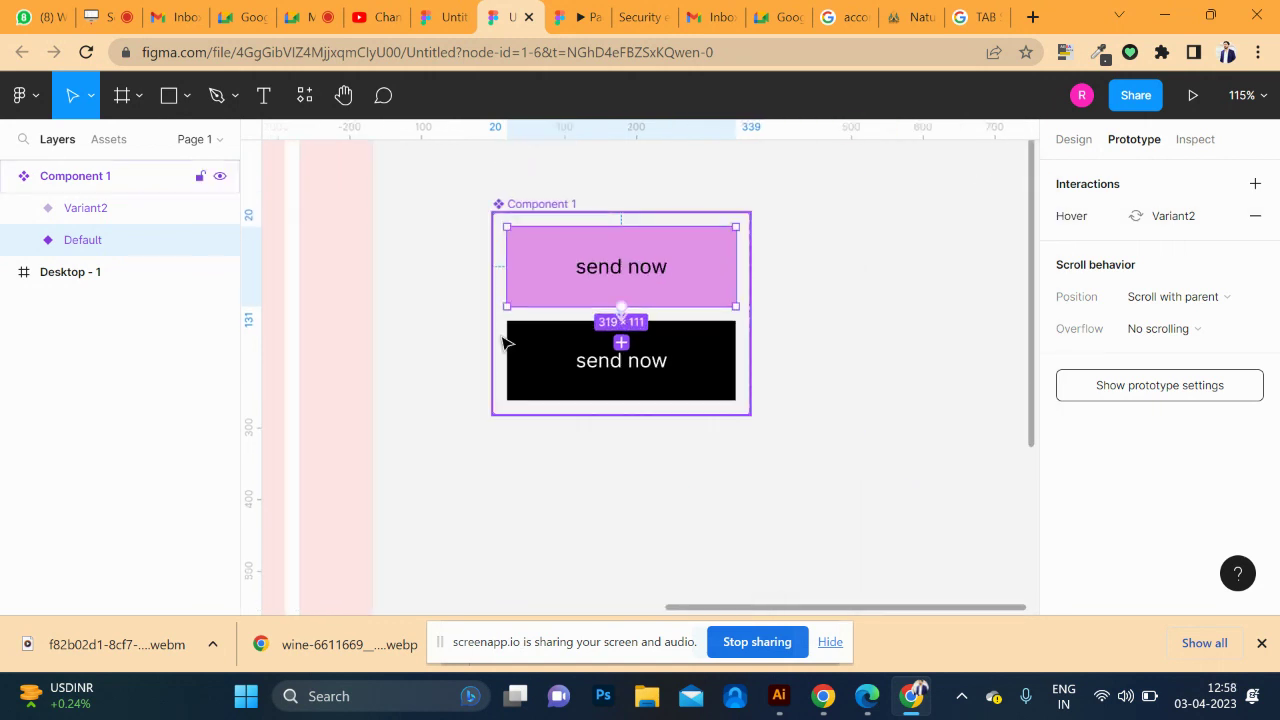
pyautogui.scroll(-3, 540, 357)
pyautogui.click(108, 139)
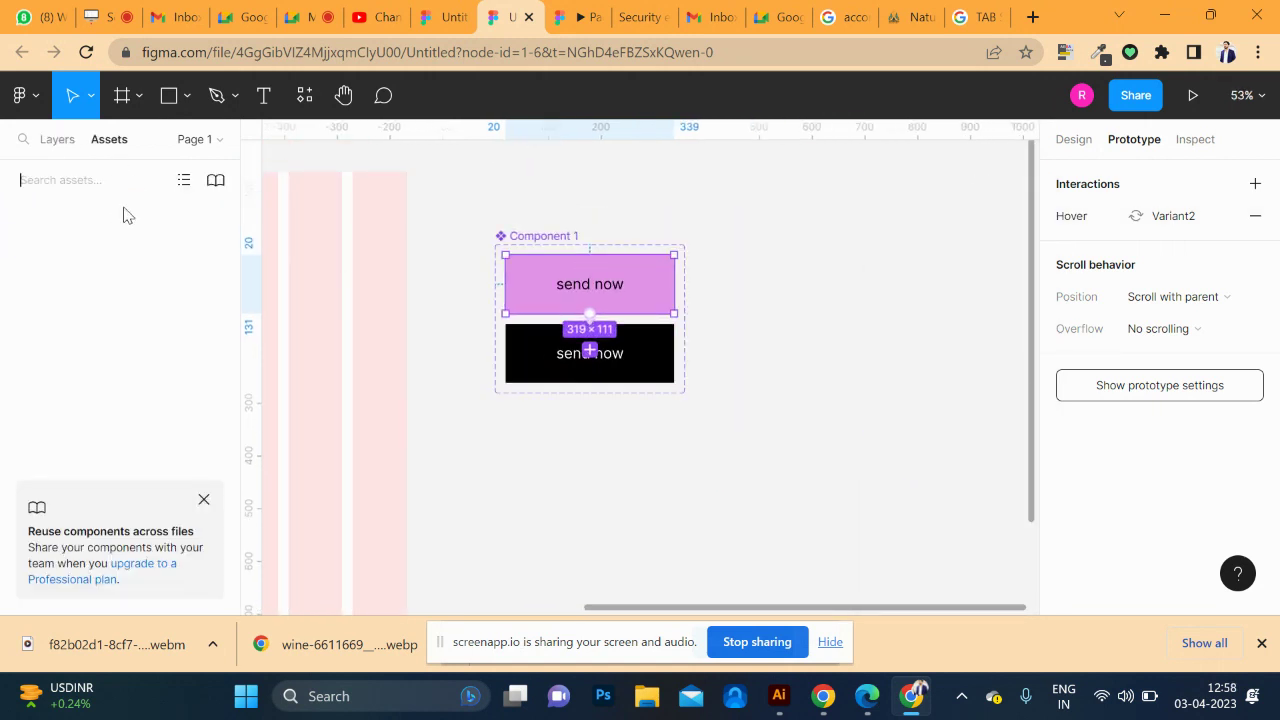
pyautogui.moveTo(63, 293)
pyautogui.mouseDown()
pyautogui.moveTo(300, 330)
pyautogui.moveTo(349, 312)
pyautogui.moveTo(341, 246)
pyautogui.mouseUp()
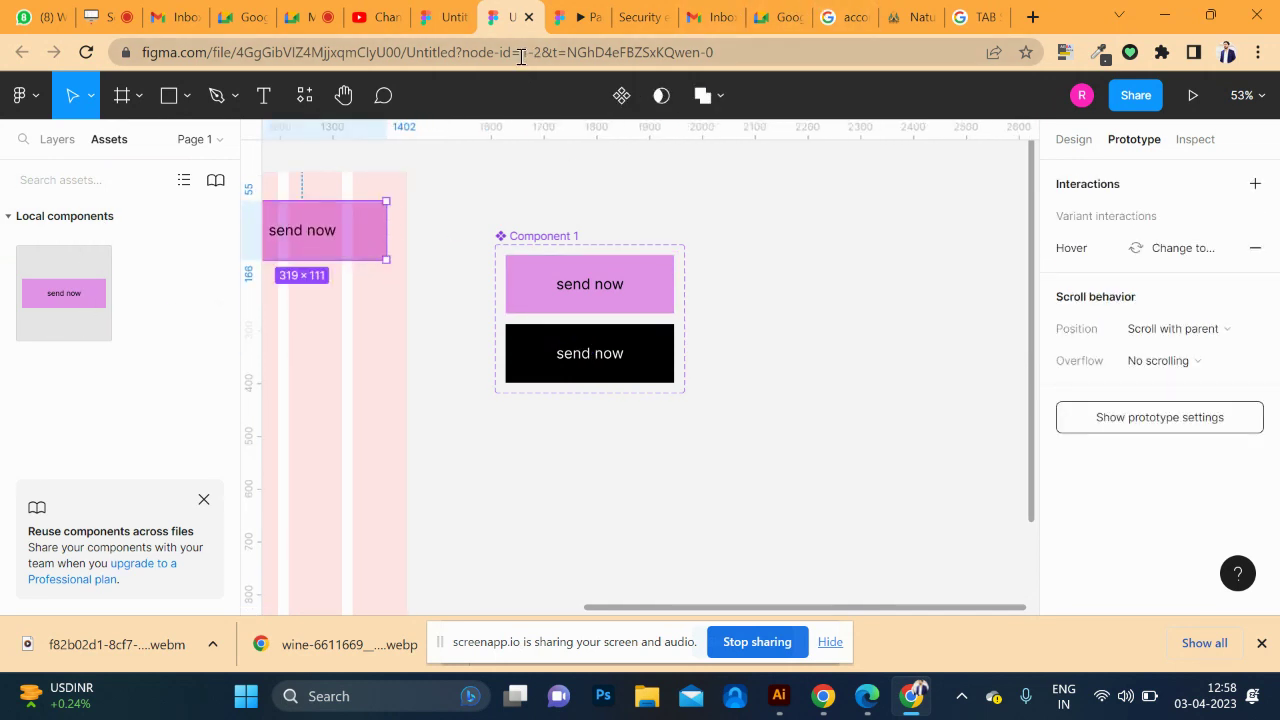
# - Preview the prototype at Fit width to confirm the button turns black on hover, then return to editing
pyautogui.click(1193, 95)
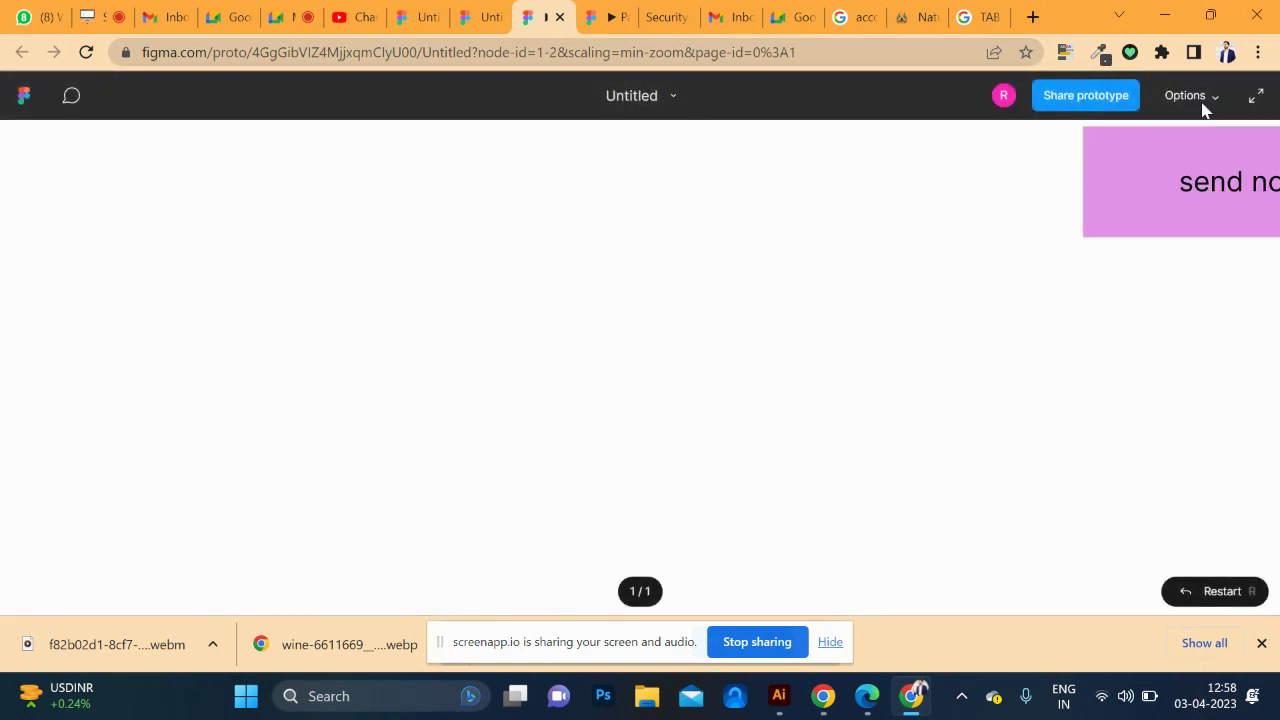
pyautogui.click(1195, 97)
pyautogui.click(1134, 192)
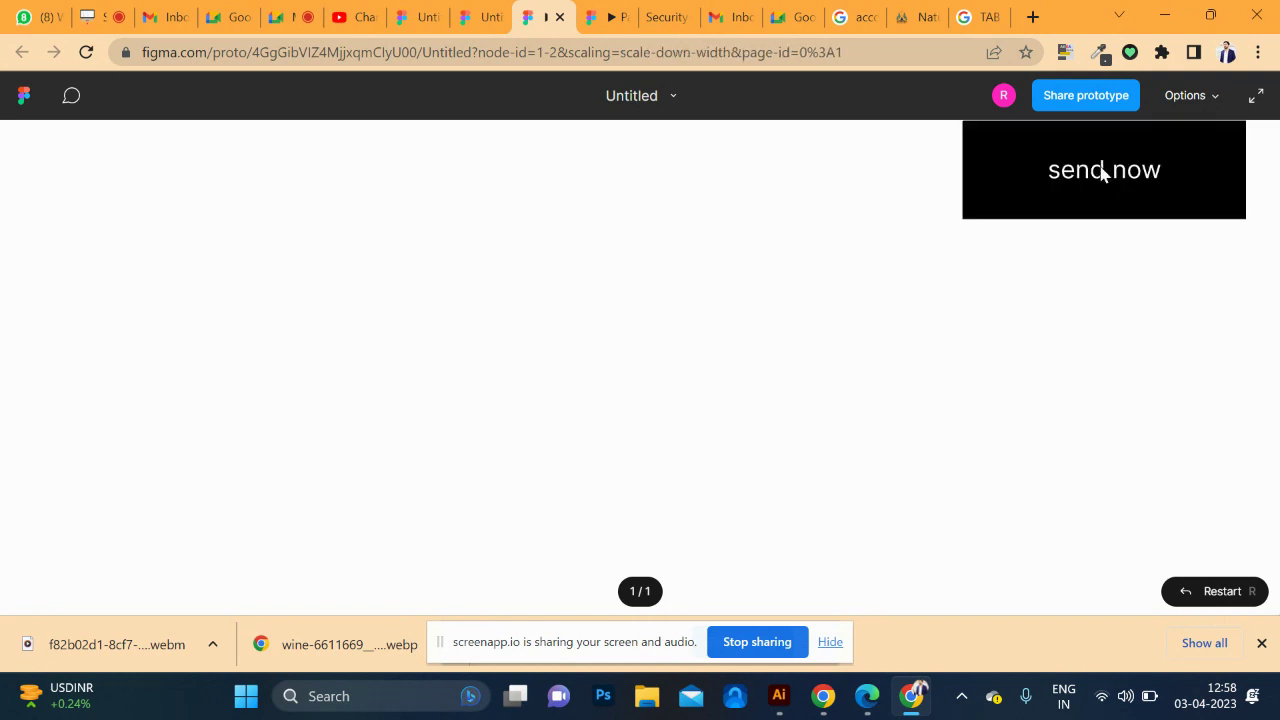
pyautogui.click(503, 24)
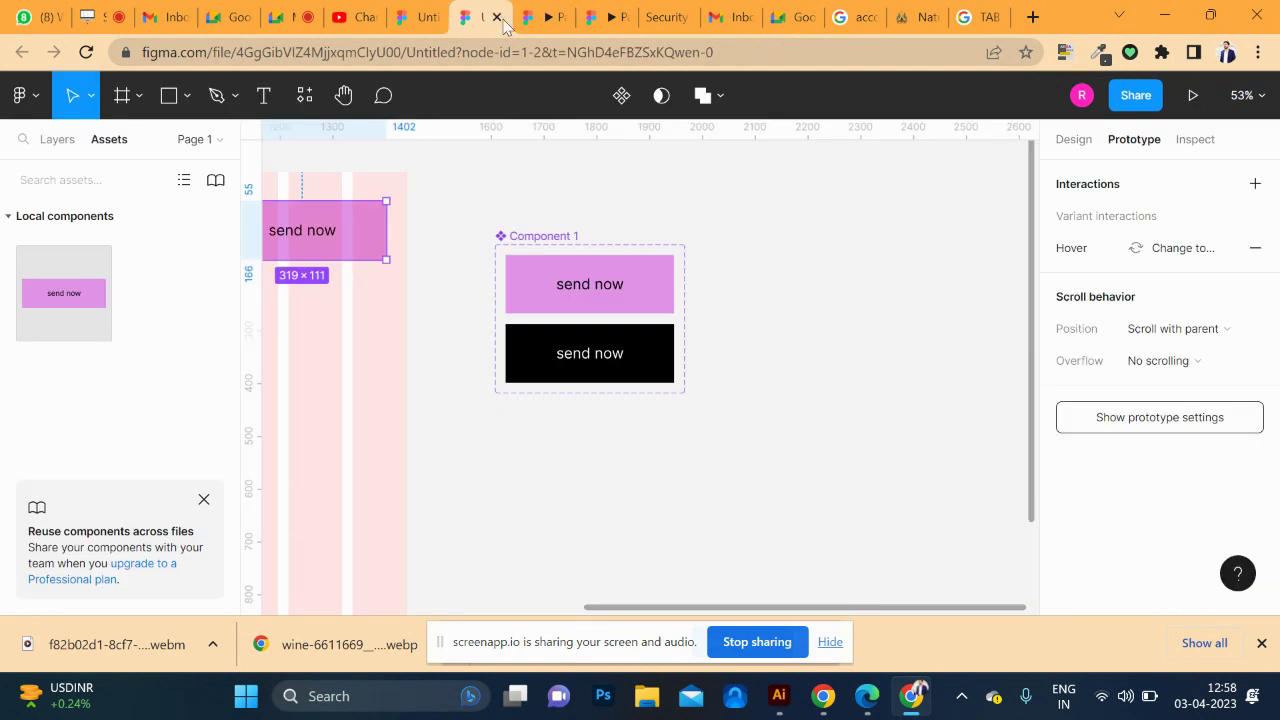
# - Resize the send now instance to 191×67 and nudge it slightly left and up
pyautogui.moveTo(385, 255)
pyautogui.moveTo(383, 259); pyautogui.dragTo(352, 247)
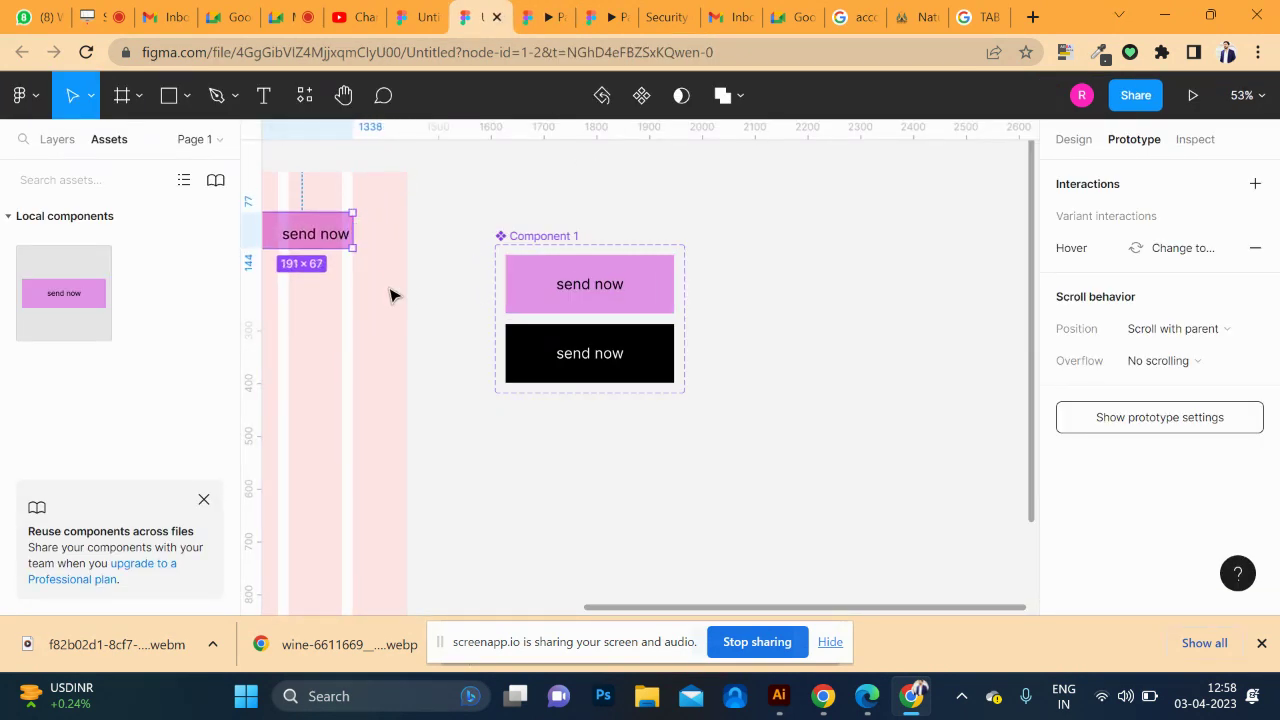
pyautogui.moveTo(400, 289); pyautogui.dragTo(726, 331)
pyautogui.click(797, 285)
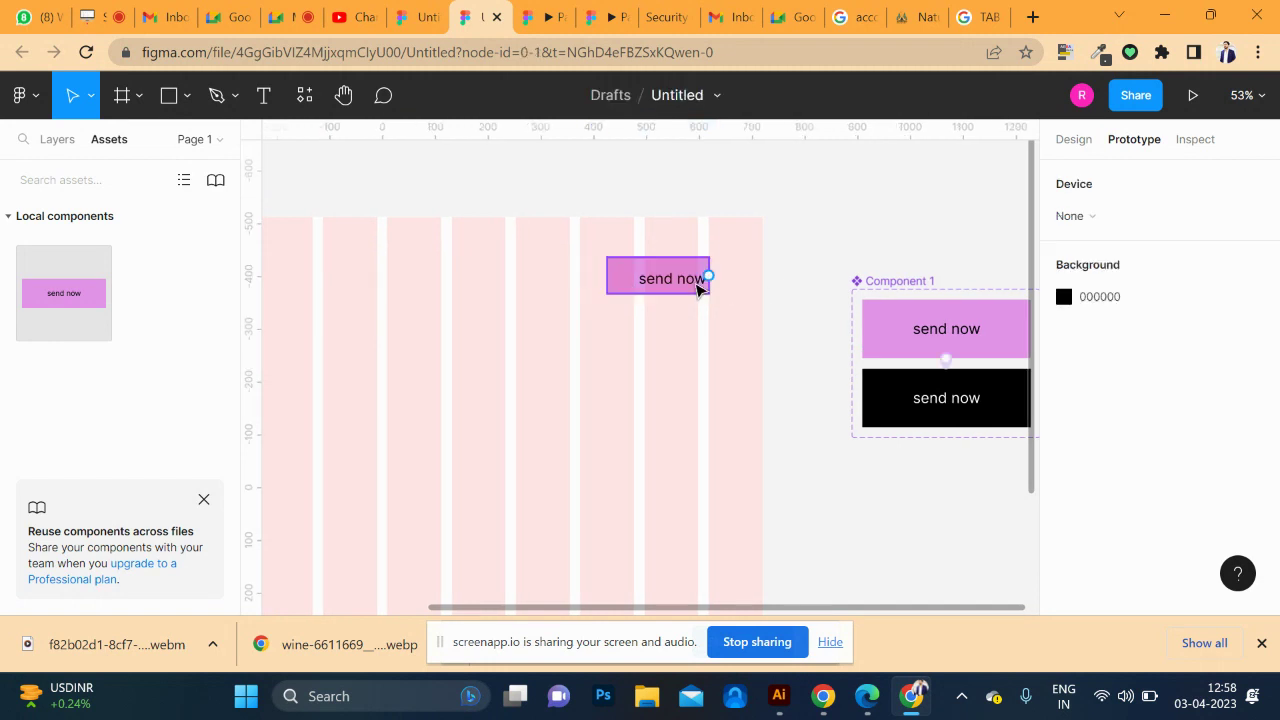
pyautogui.click(698, 288)
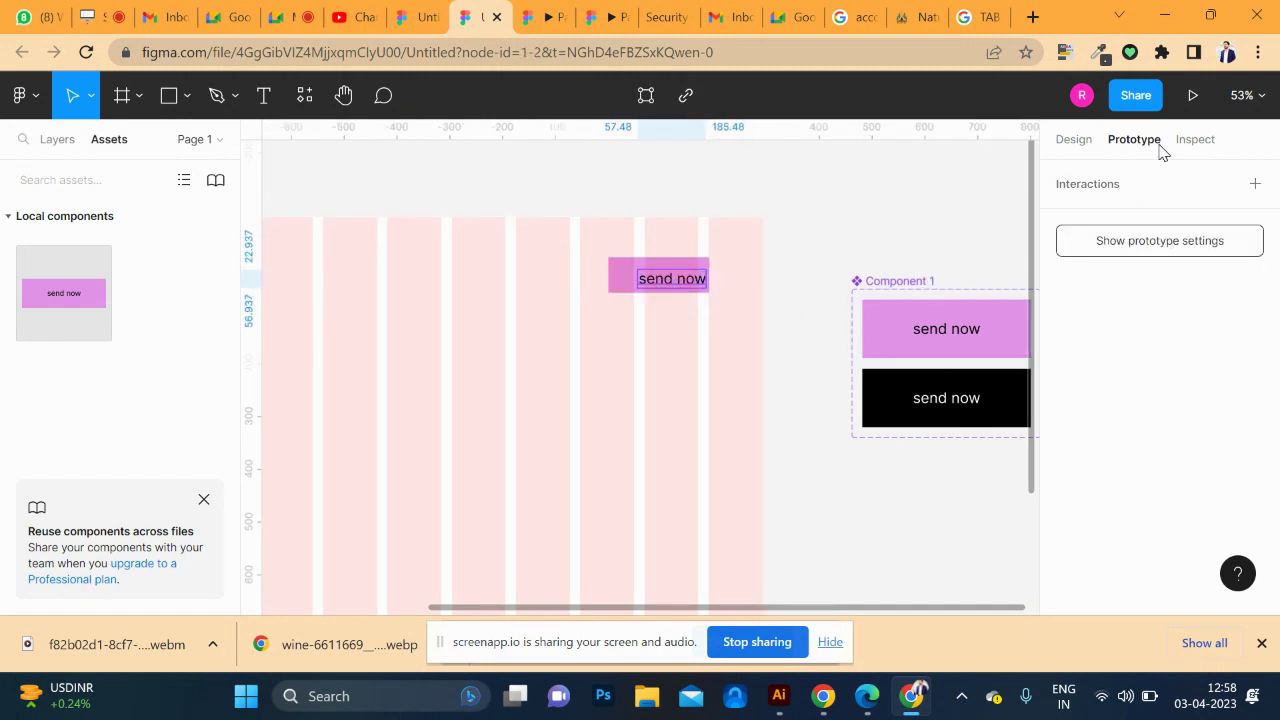
pyautogui.click(1074, 140)
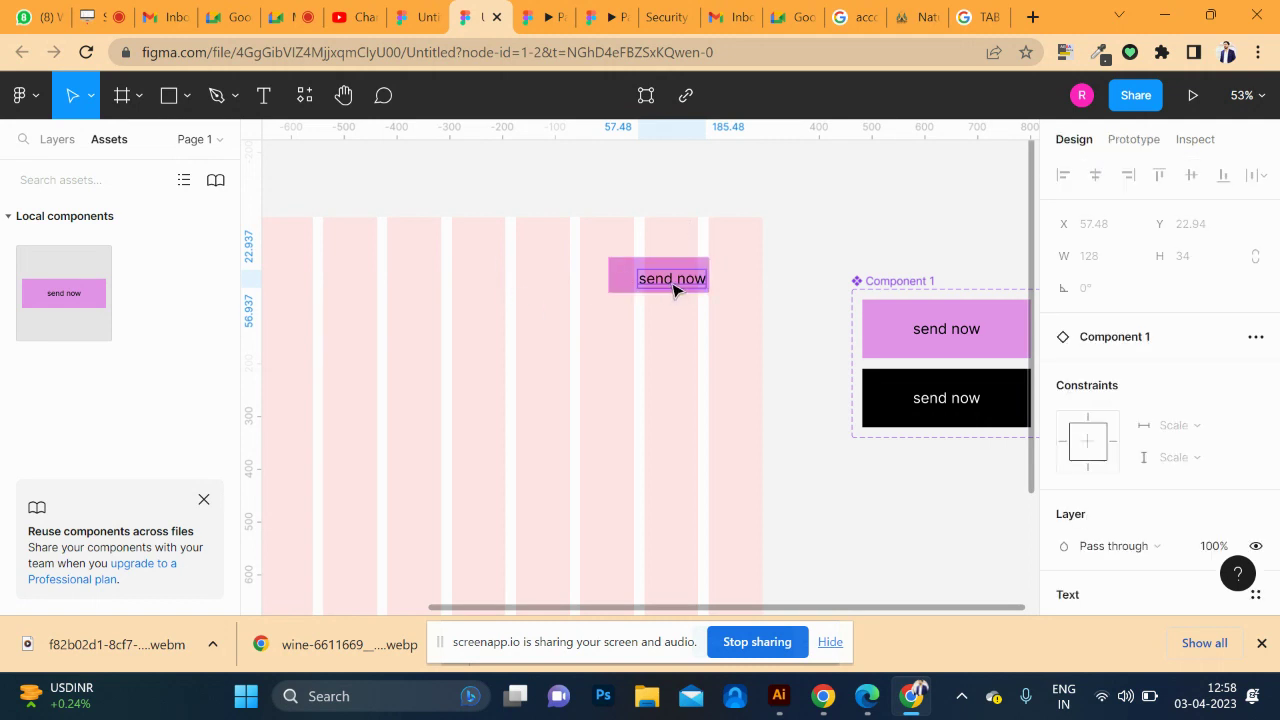
pyautogui.moveTo(673, 289); pyautogui.dragTo(646, 286)
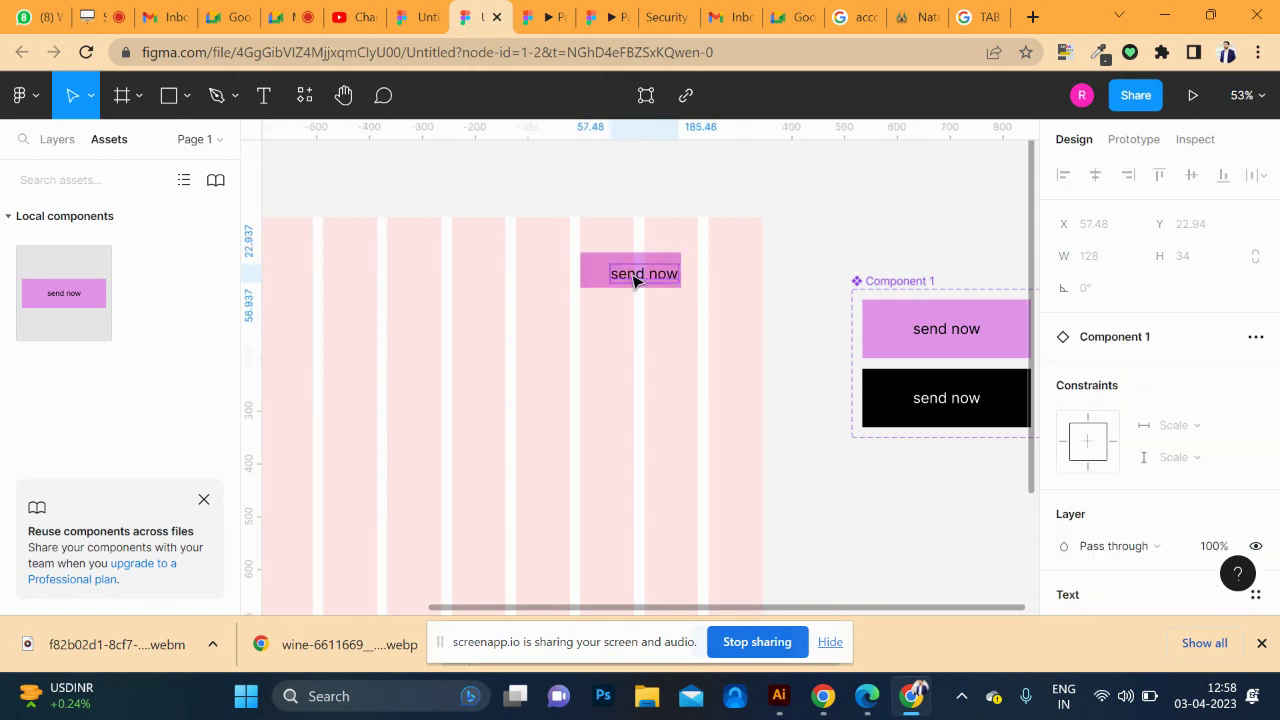
# - Move the send now button right to X 1217, selecting its label and background layers
pyautogui.click(57, 139)
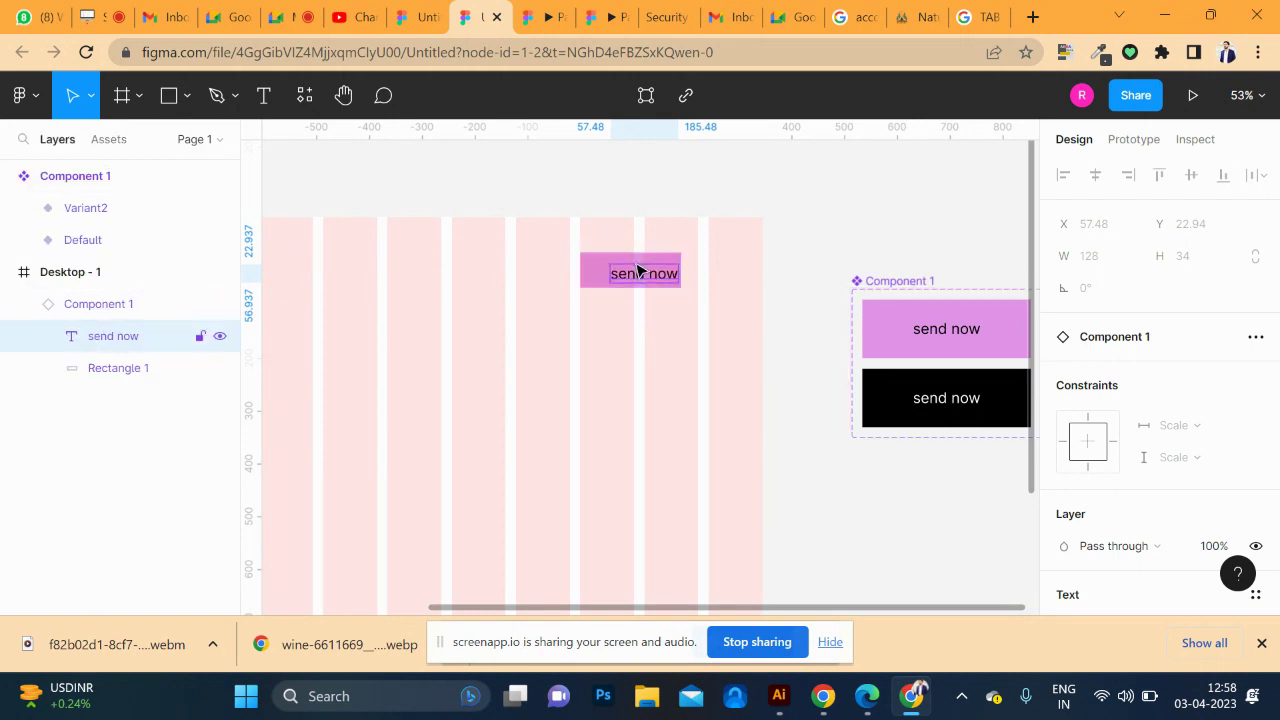
pyautogui.moveTo(642, 281)
pyautogui.mouseDown()
pyautogui.moveTo(677, 288)
pyautogui.moveTo(703, 270)
pyautogui.mouseUp()
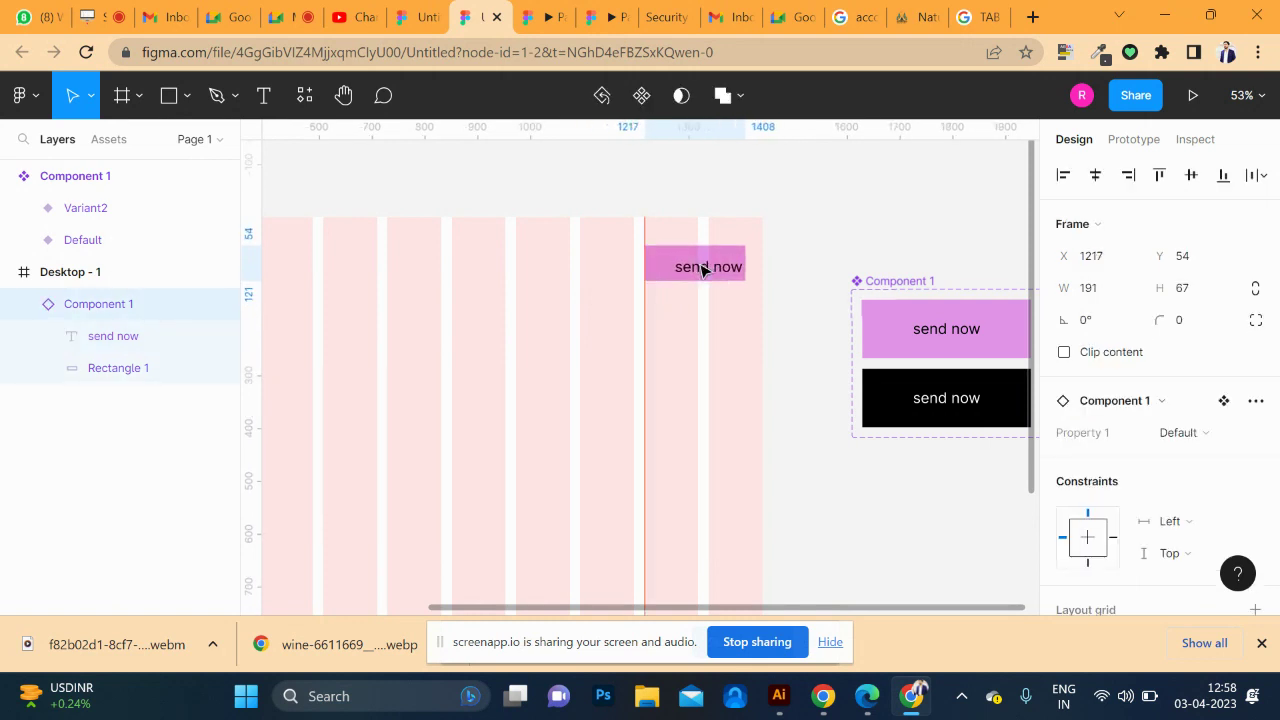
pyautogui.click(200, 338)
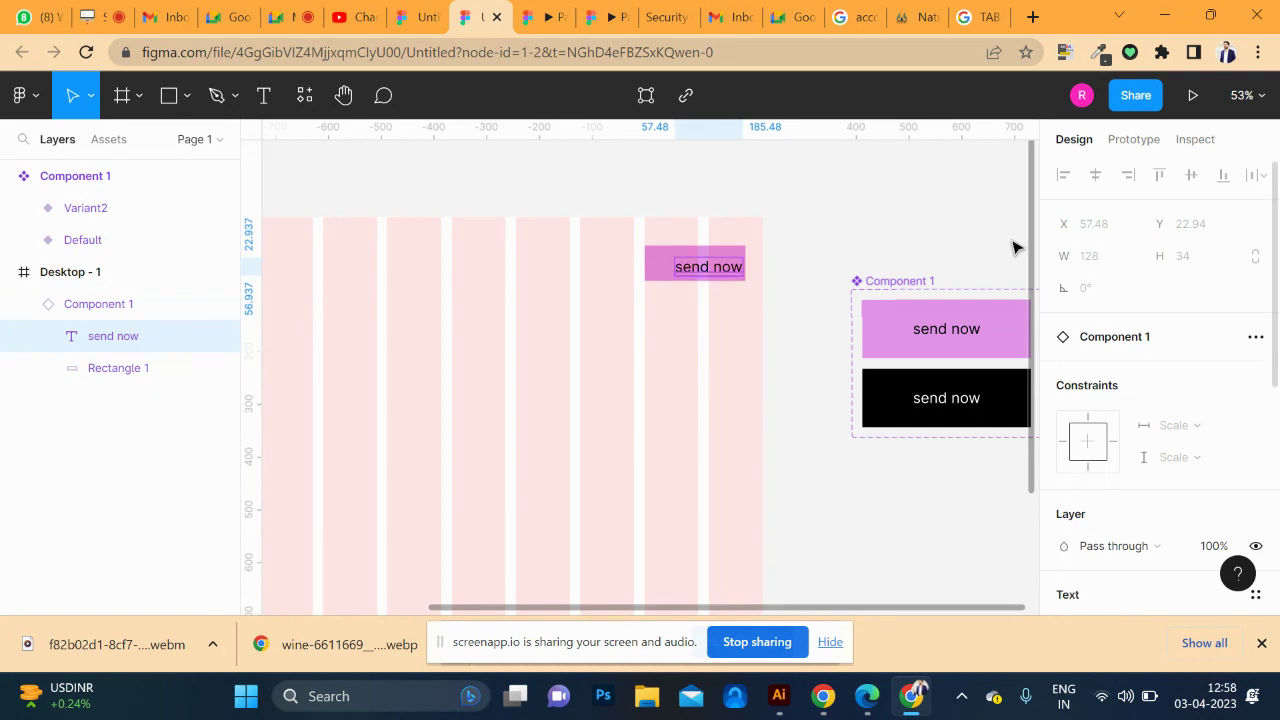
pyautogui.doubleClick(695, 271)
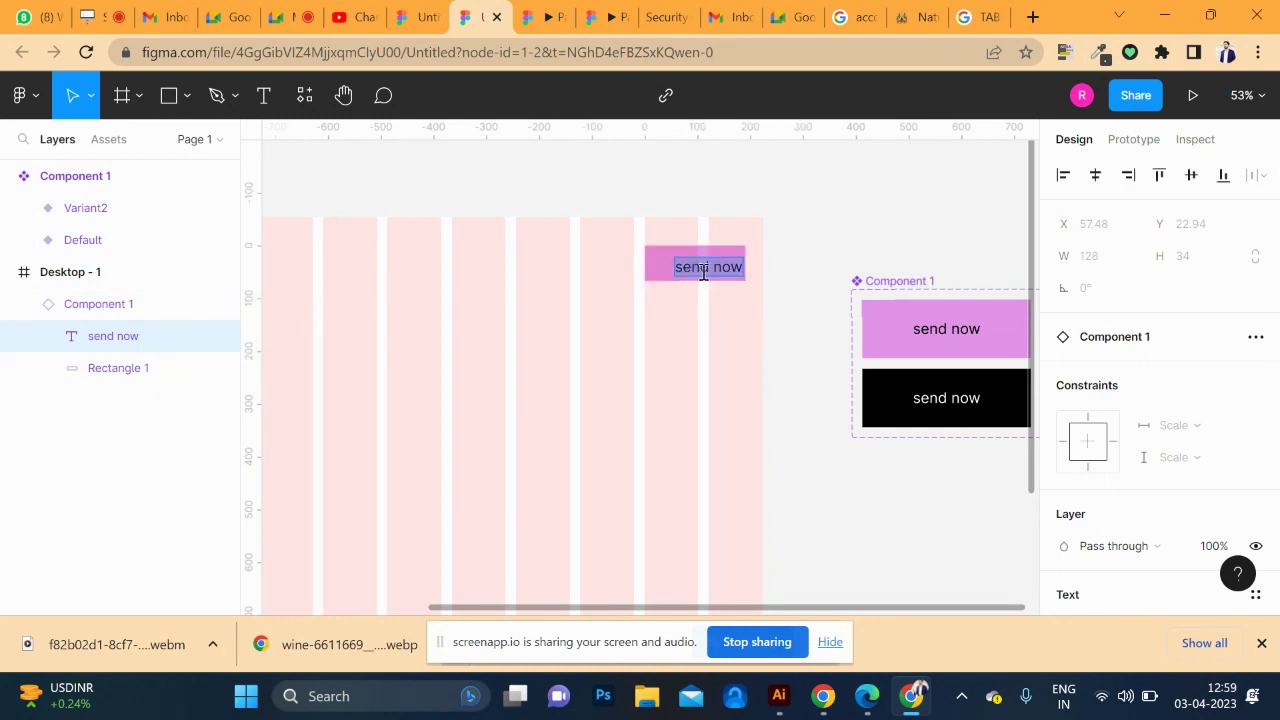
pyautogui.click(655, 270)
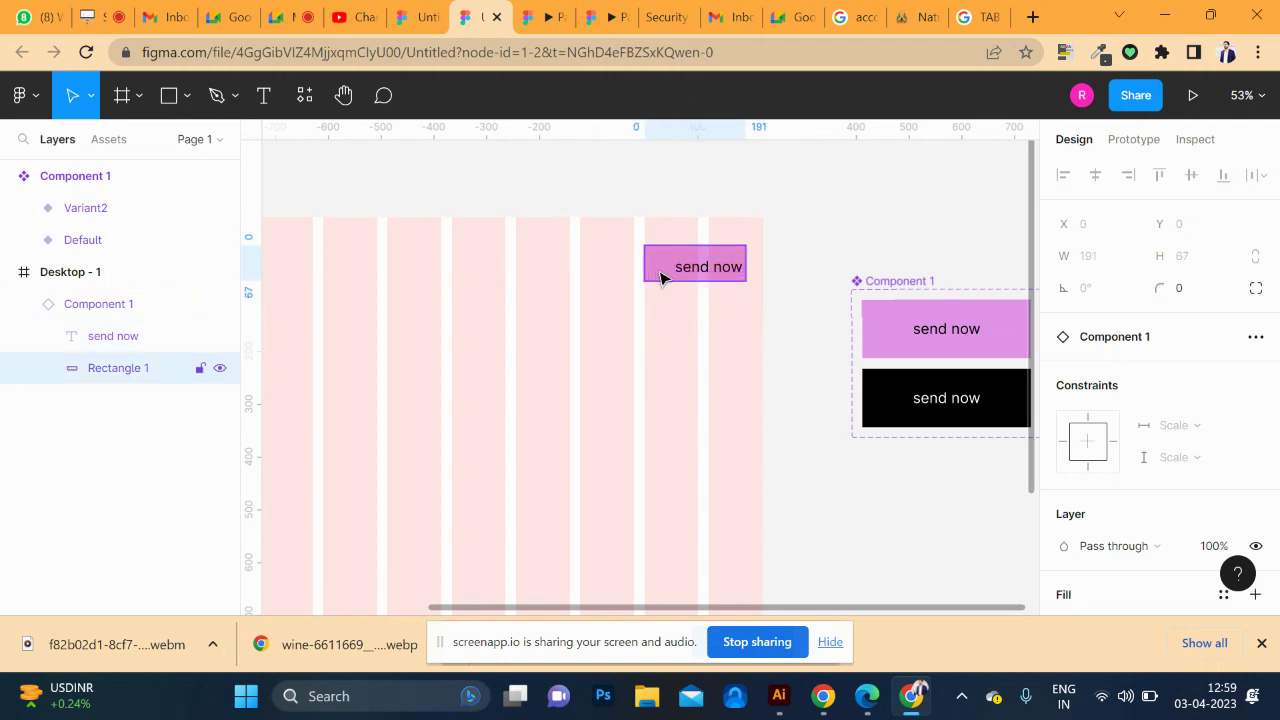
pyautogui.moveTo(660, 277)
pyautogui.mouseDown()
pyautogui.moveTo(674, 274)
pyautogui.moveTo(663, 271)
pyautogui.mouseUp()
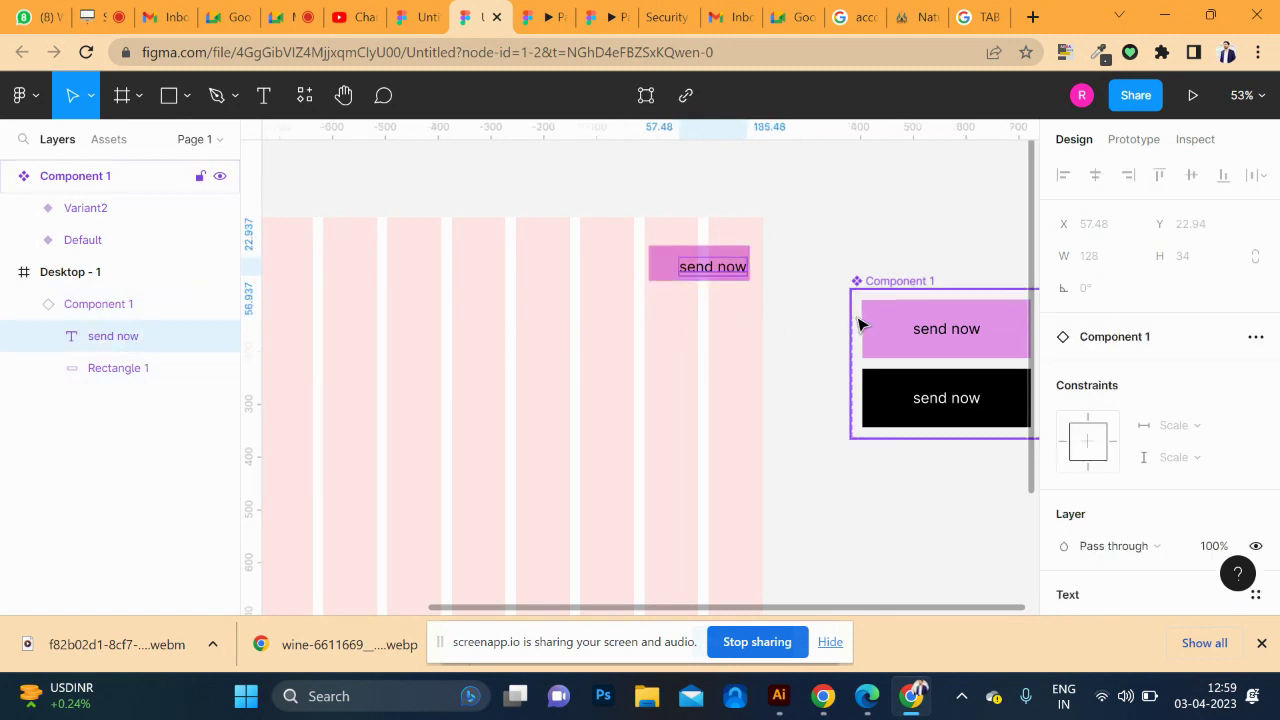
# - Undo the moves back to the original 319×111 button size
pyautogui.press('Return')
pyautogui.press('Return')
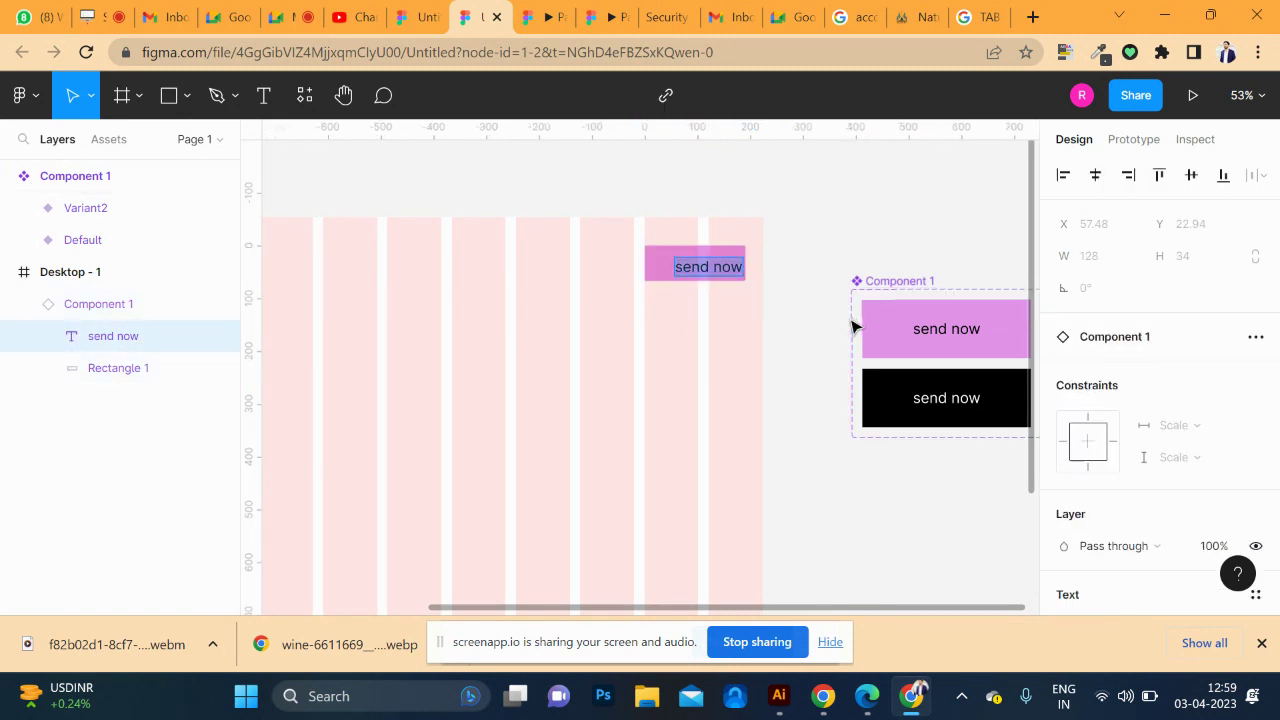
pyautogui.press('Escape')
pyautogui.press('Escape')
pyautogui.hotkey('ctrl', 'z')
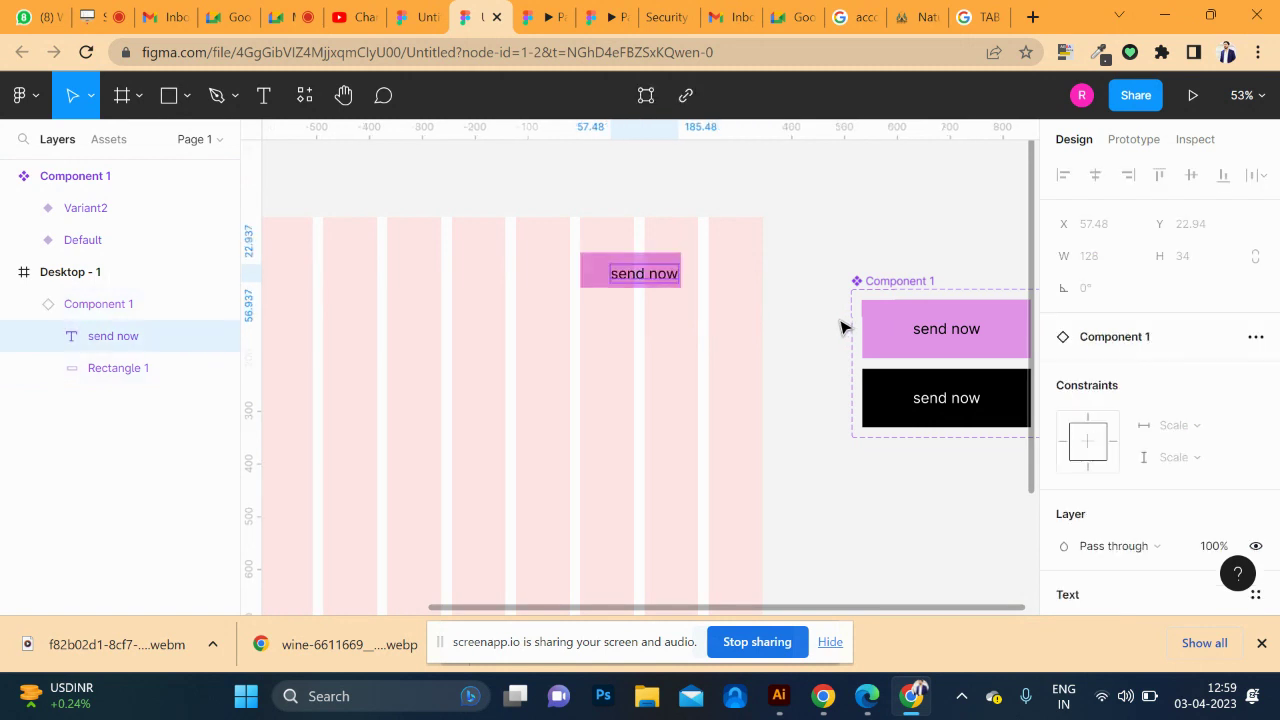
pyautogui.press('Escape')
pyautogui.hotkey('ctrl', 'z')
pyautogui.press('Escape')
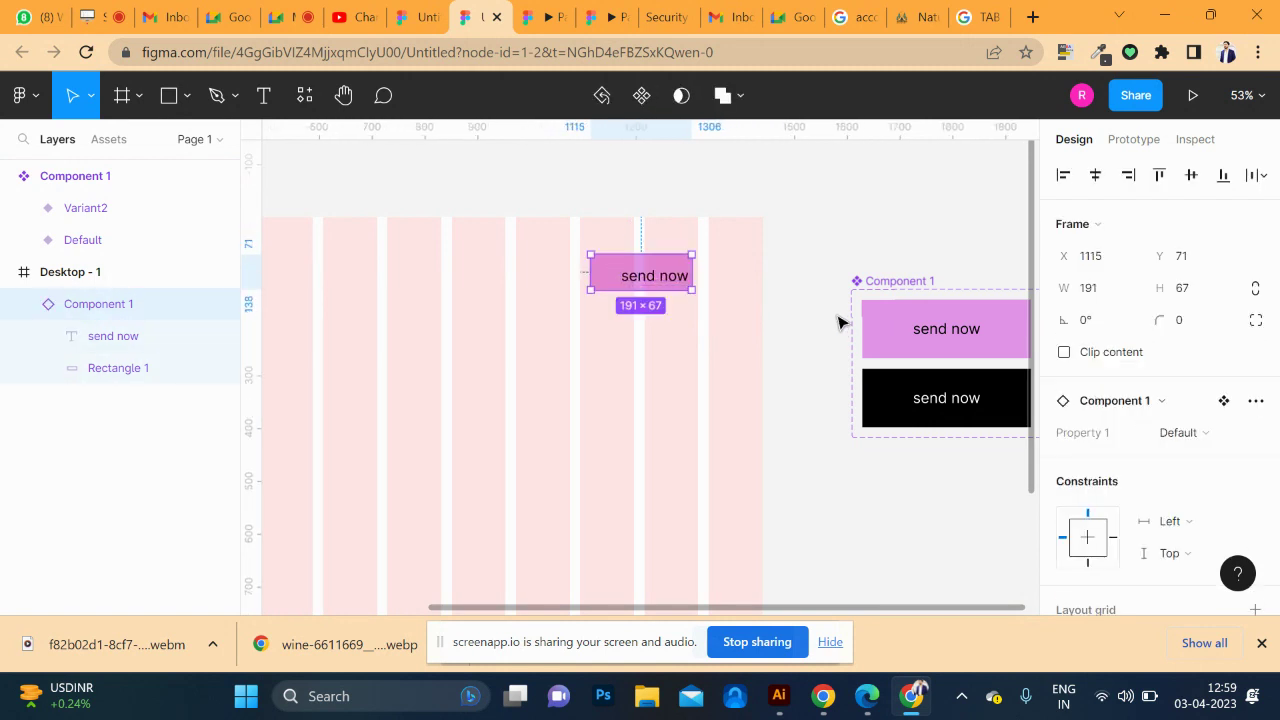
pyautogui.hotkey('ctrl', 'z')
pyautogui.press('Escape')
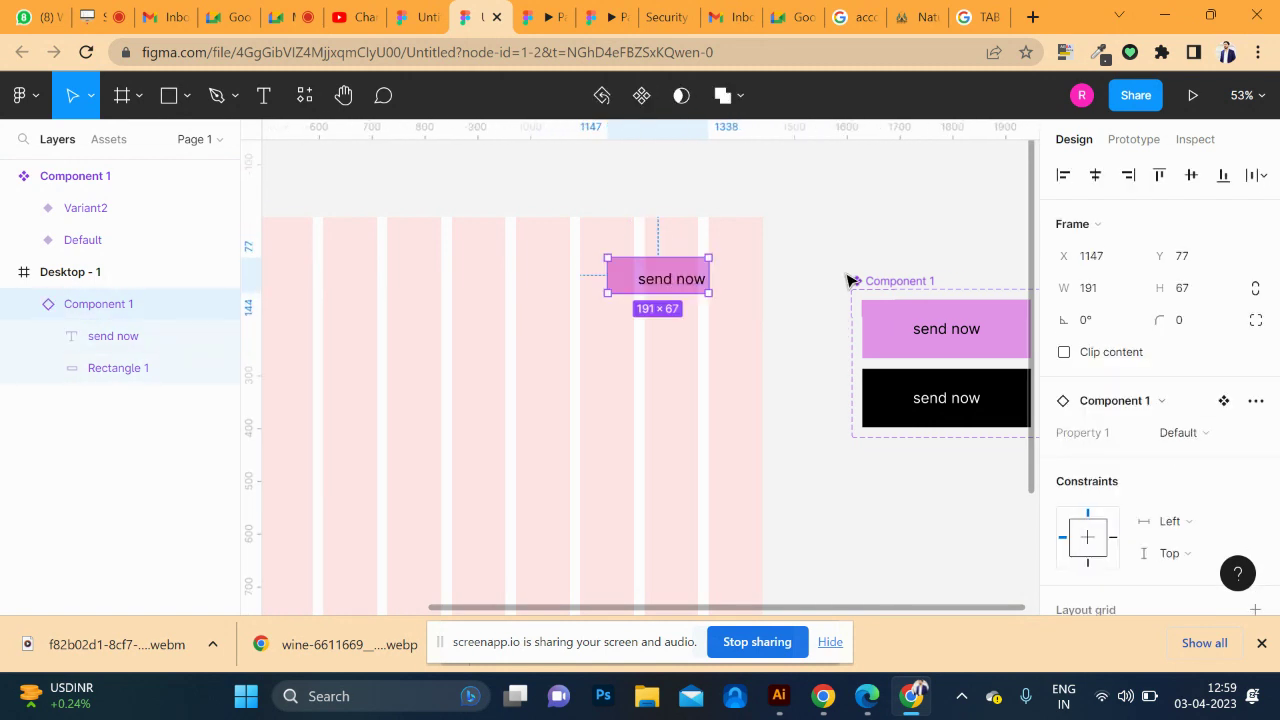
pyautogui.press('Escape')
pyautogui.hotkey('ctrl', 'z')
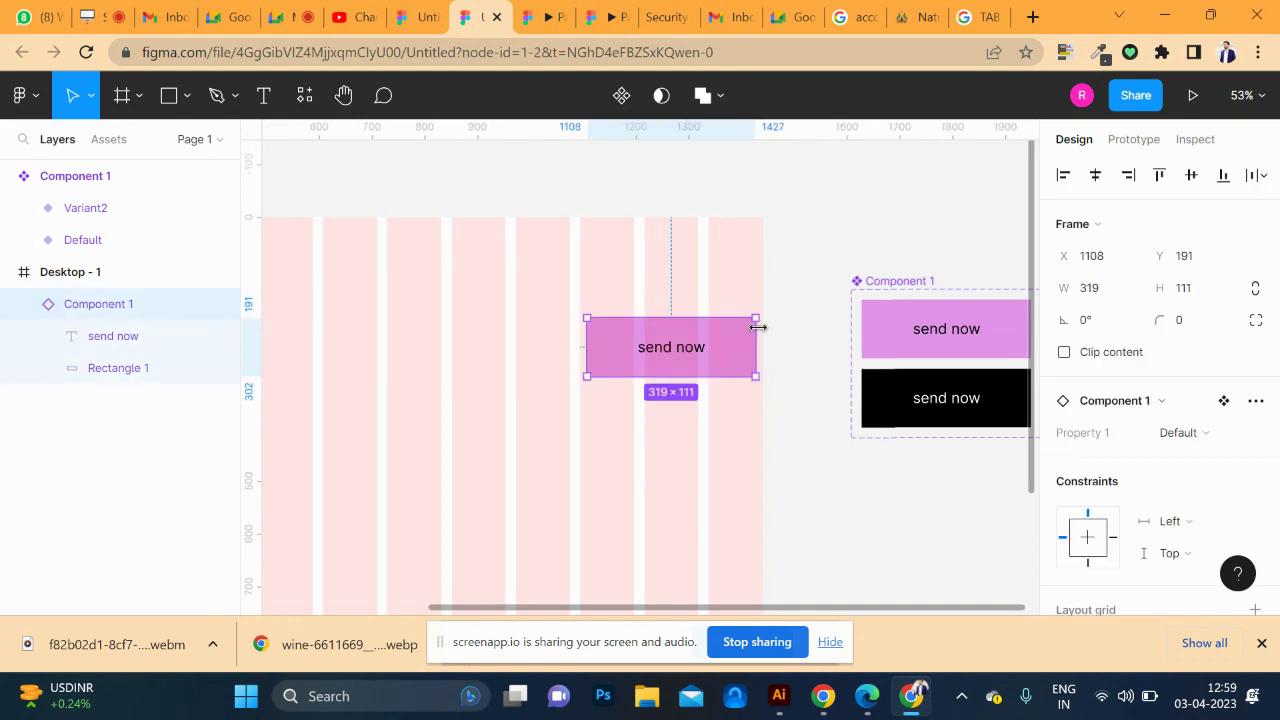
# - Undo an accidental resize and move the button up to X 1095, Y 51, then preview it
pyautogui.moveTo(752, 321); pyautogui.dragTo(723, 331)
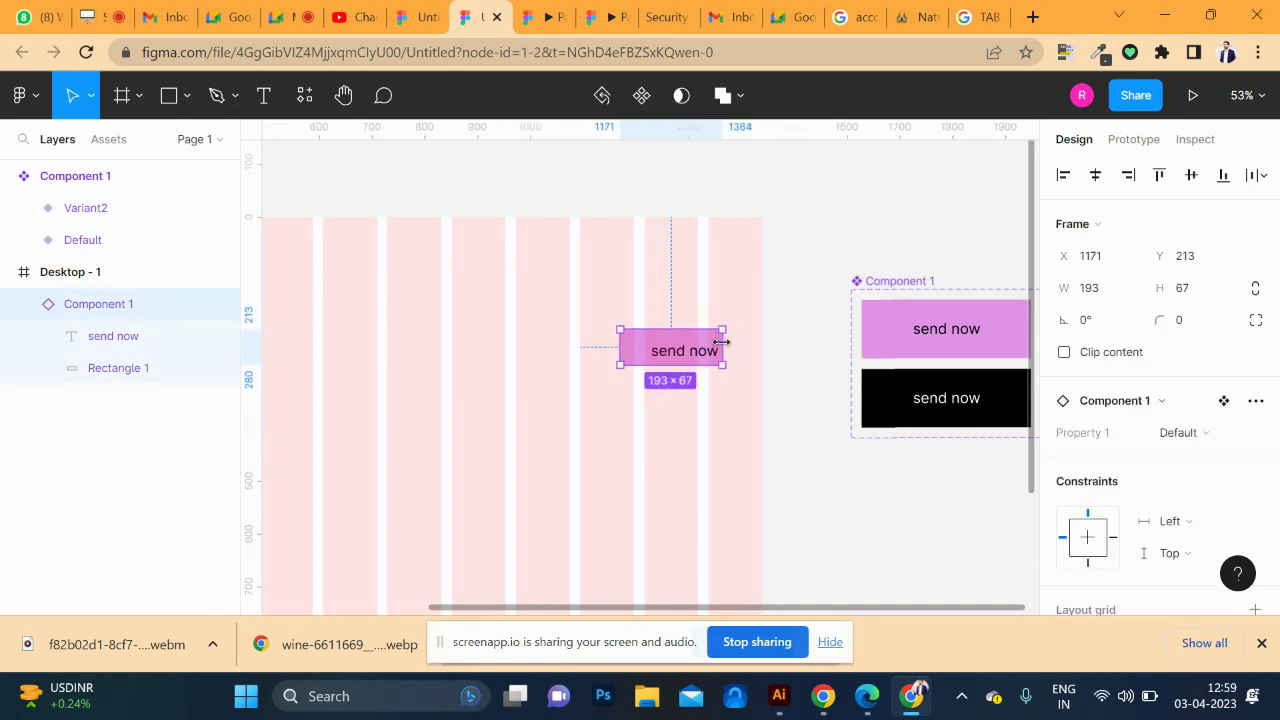
pyautogui.hotkey('ctrl', 'z')
pyautogui.press('Escape')
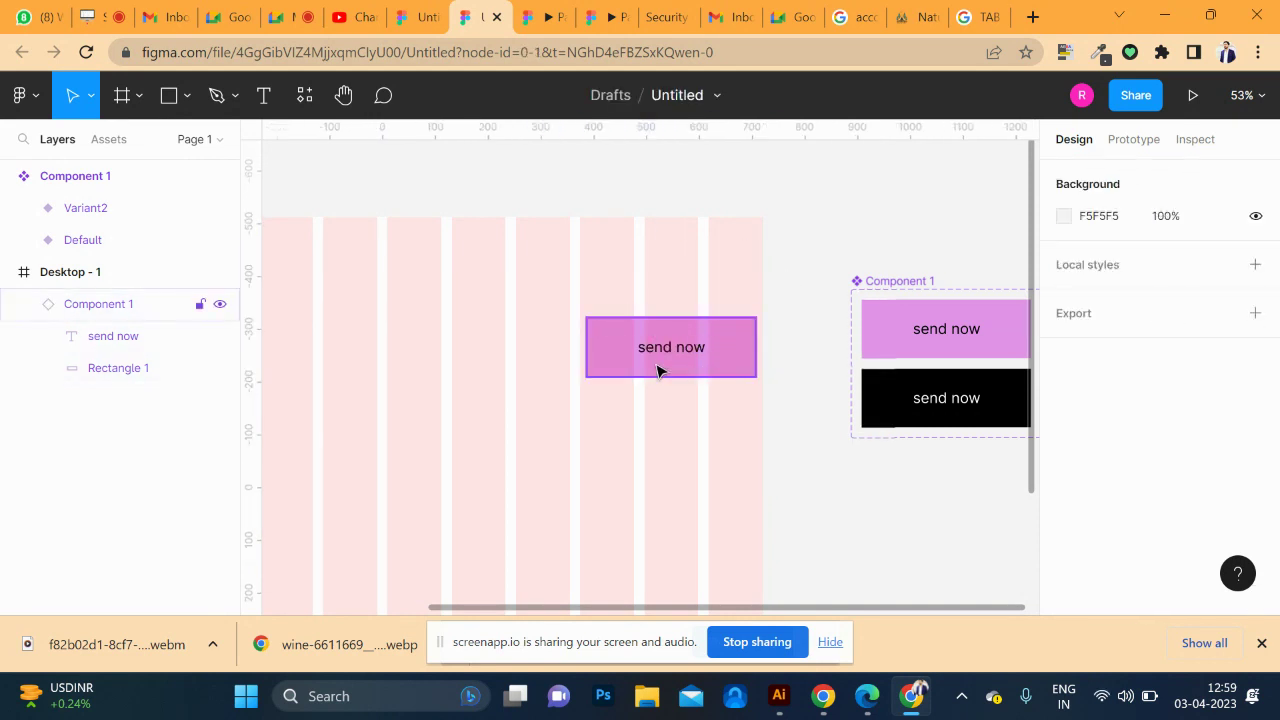
pyautogui.moveTo(657, 369); pyautogui.dragTo(651, 289)
pyautogui.hotkey('ctrl', 'alt', 'Return')
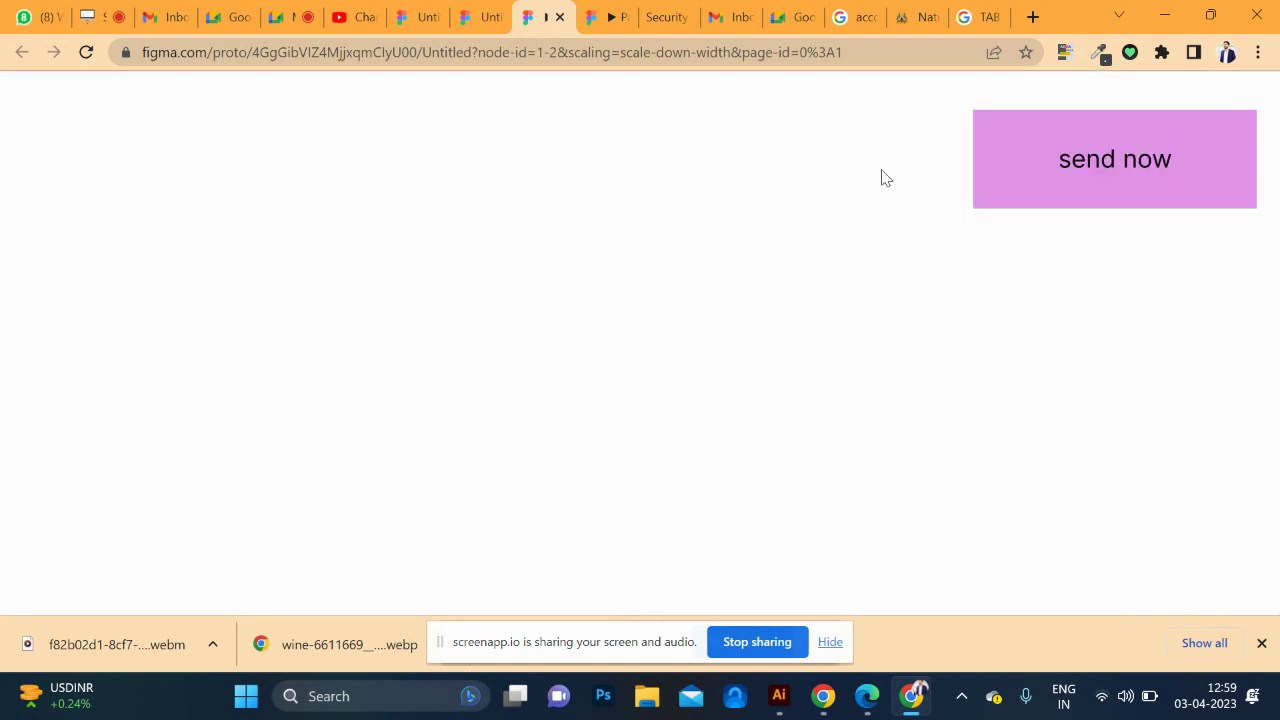
# - Glance at the MODULE 1 prototype tab, then return to the send now prototype preview
pyautogui.click(607, 16)
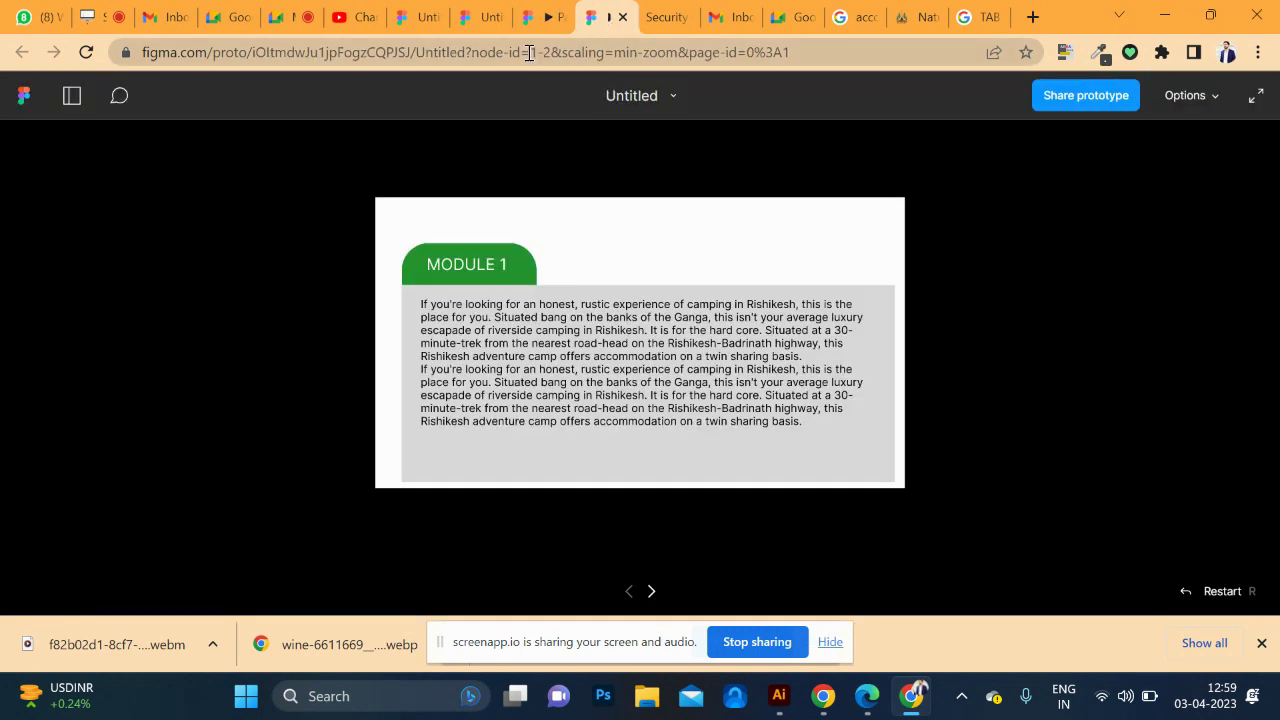
pyautogui.click(550, 18)
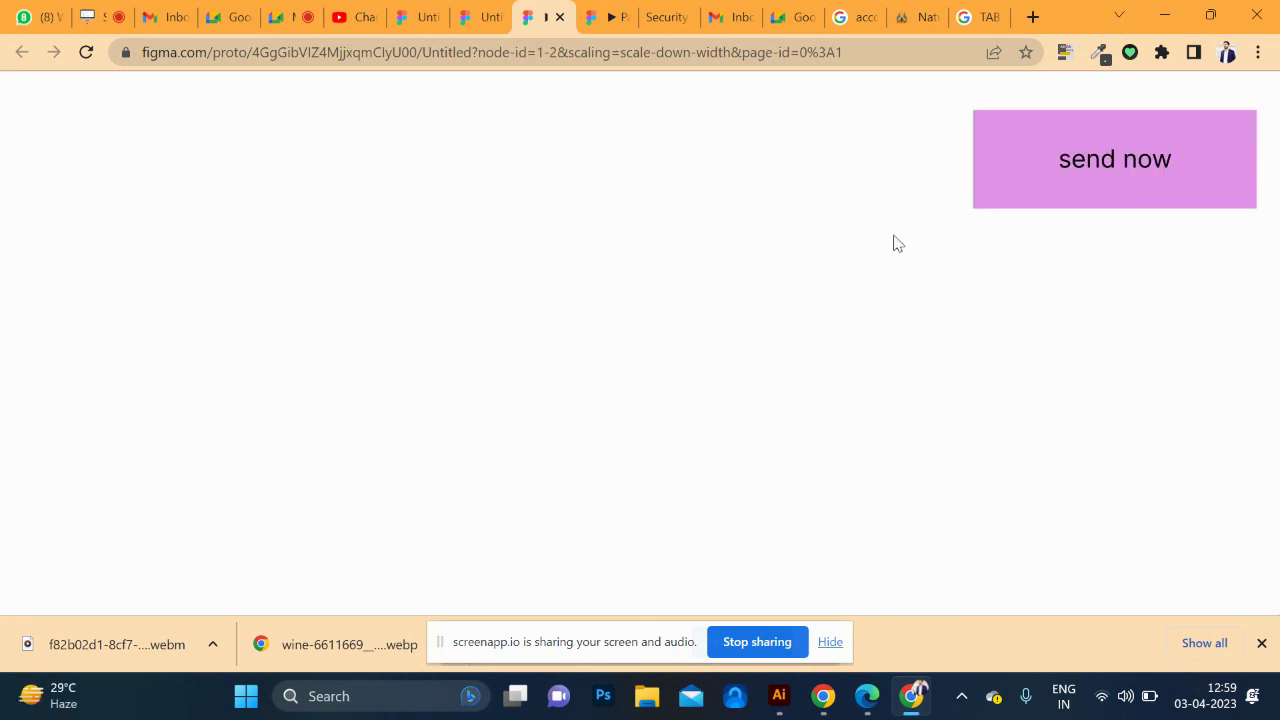
# - Go to the nature-nest.com tab and filter its gallery to EVENTS
pyautogui.click(925, 17)
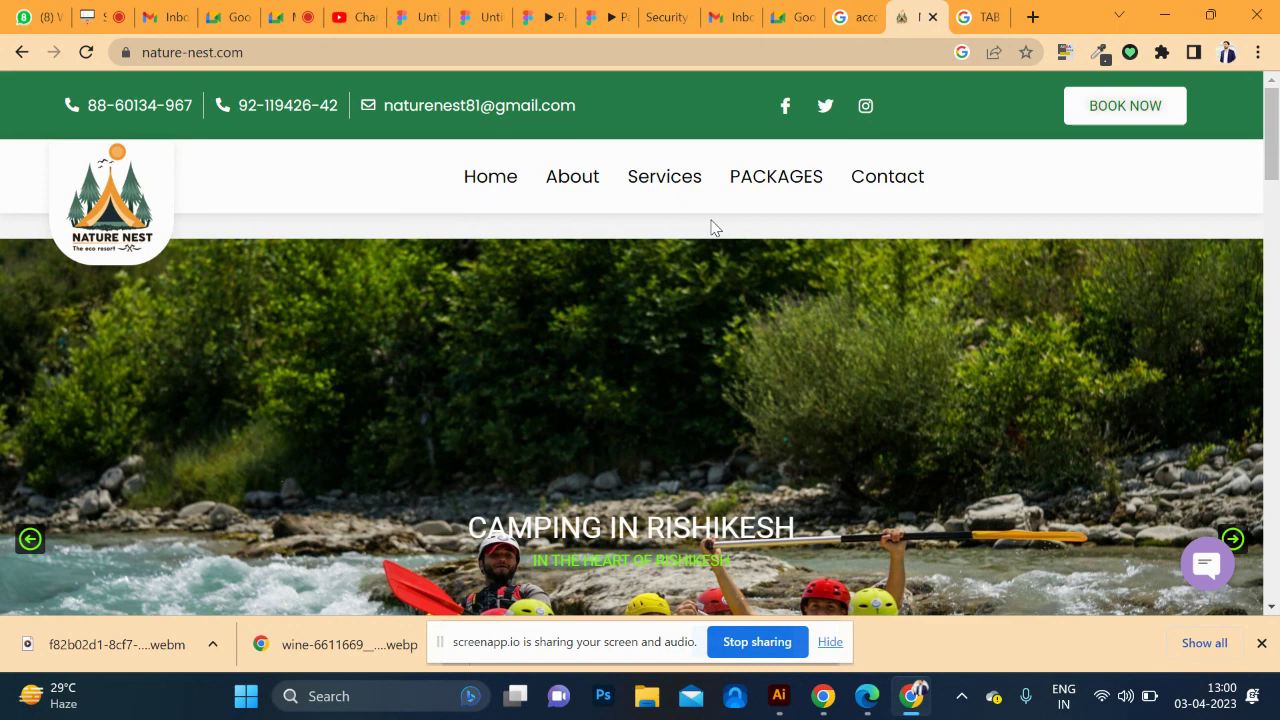
pyautogui.scroll(-7, 712, 228)
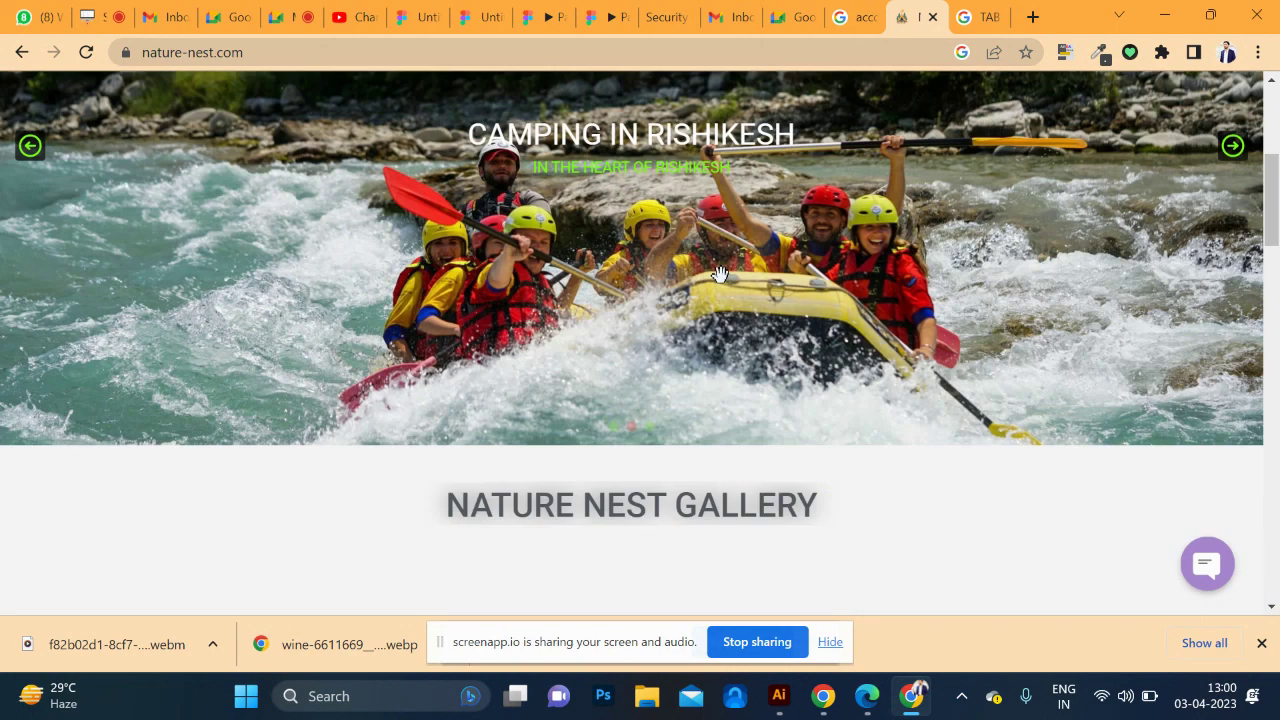
pyautogui.click(720, 275)
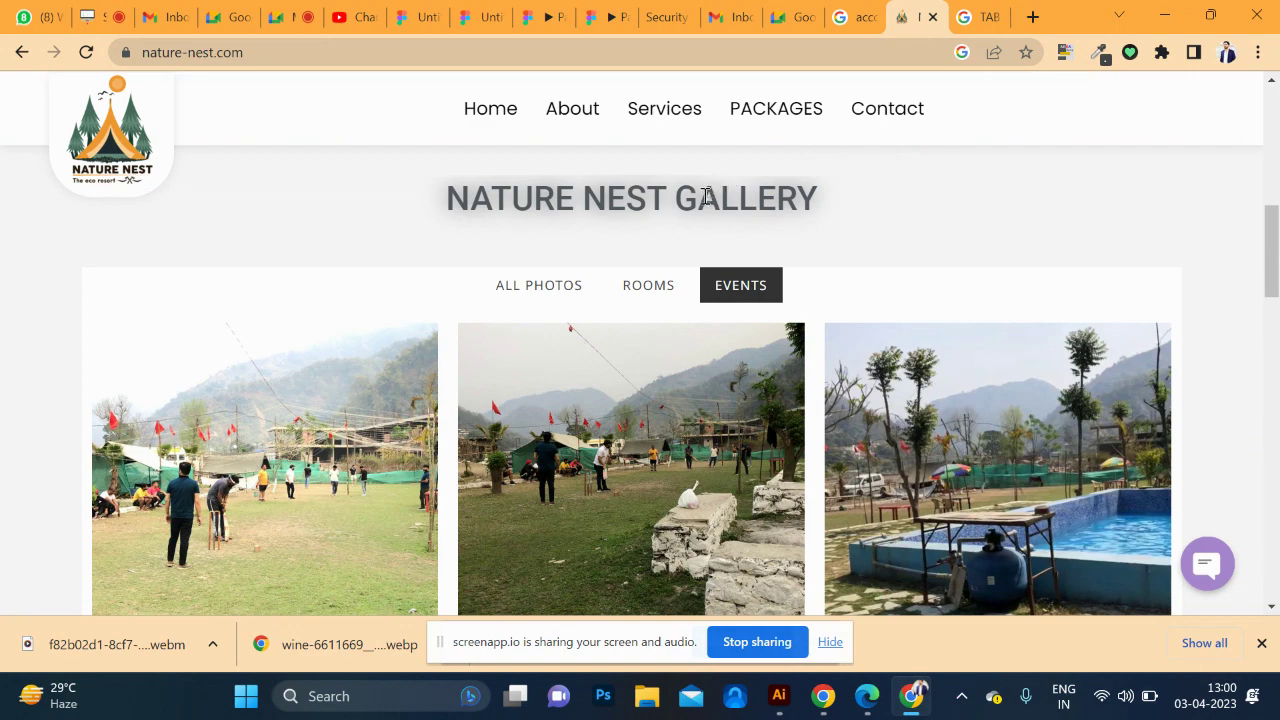
# - Browse the event photos, enlarging one cricket photo and closing it again
pyautogui.scroll(-3, 707, 190)
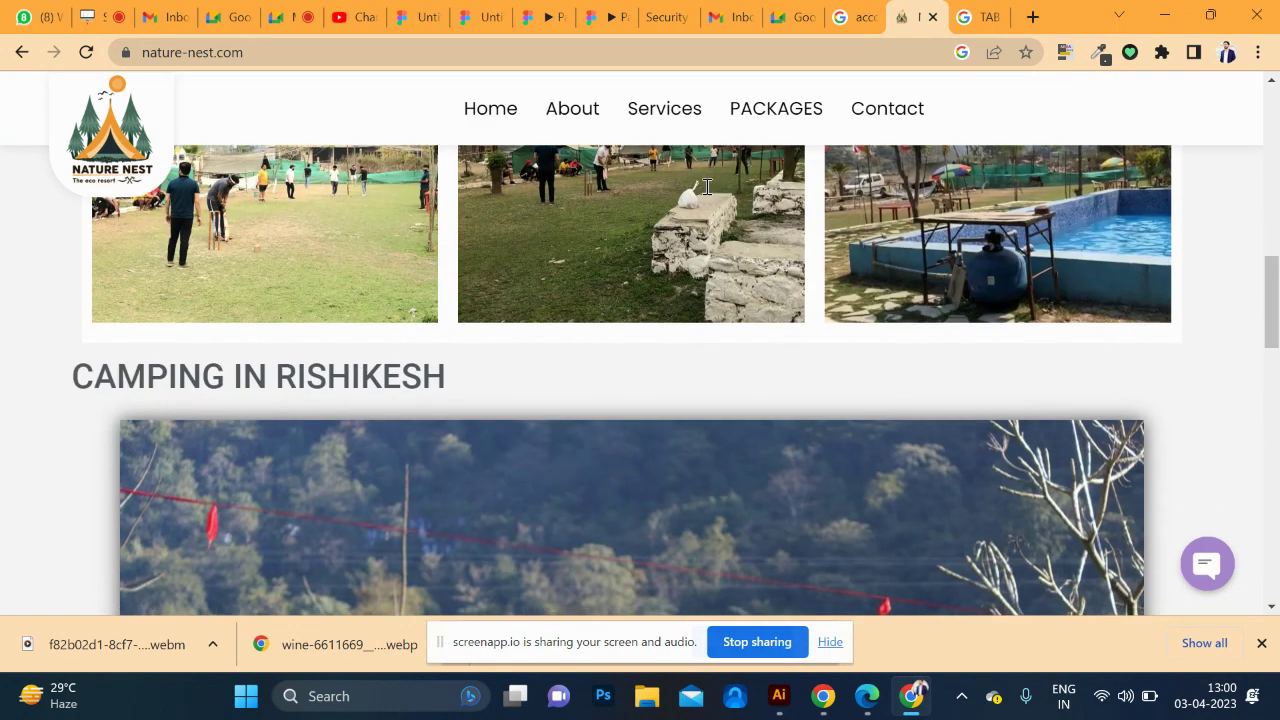
pyautogui.scroll(-2, 706, 195)
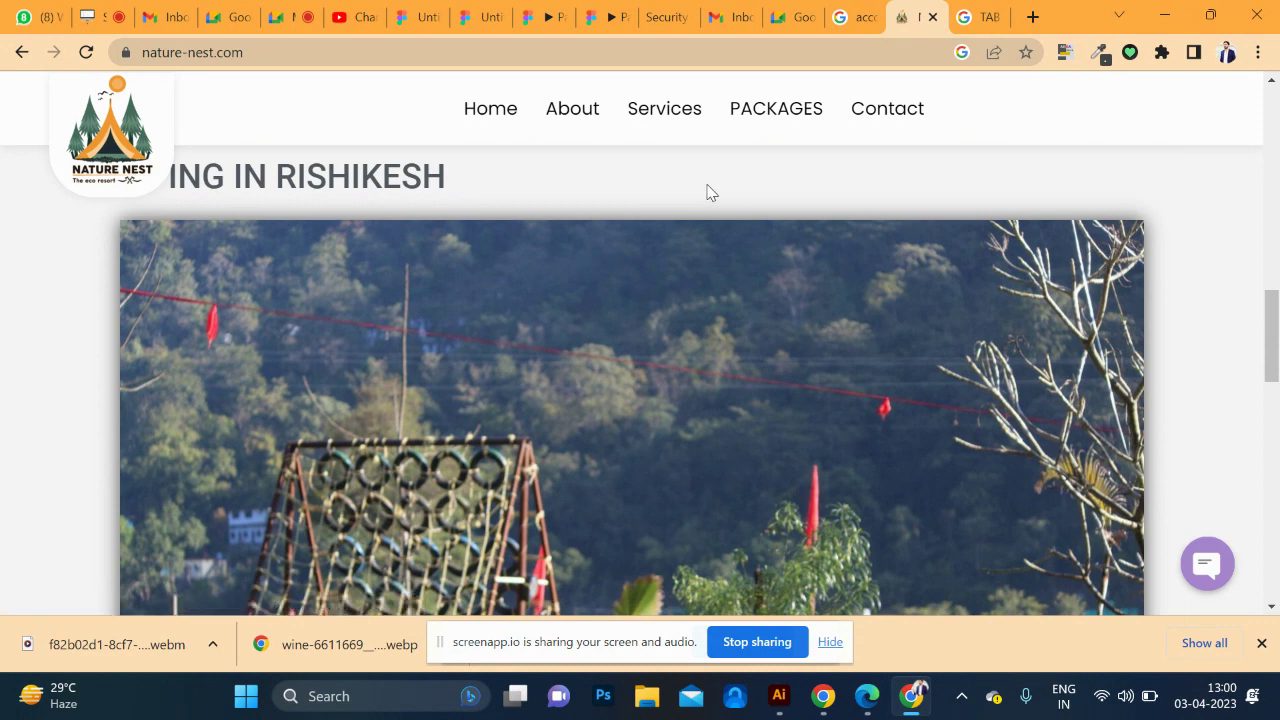
pyautogui.scroll(3, 707, 192)
pyautogui.scroll(2, 707, 192)
pyautogui.scroll(5, 707, 192)
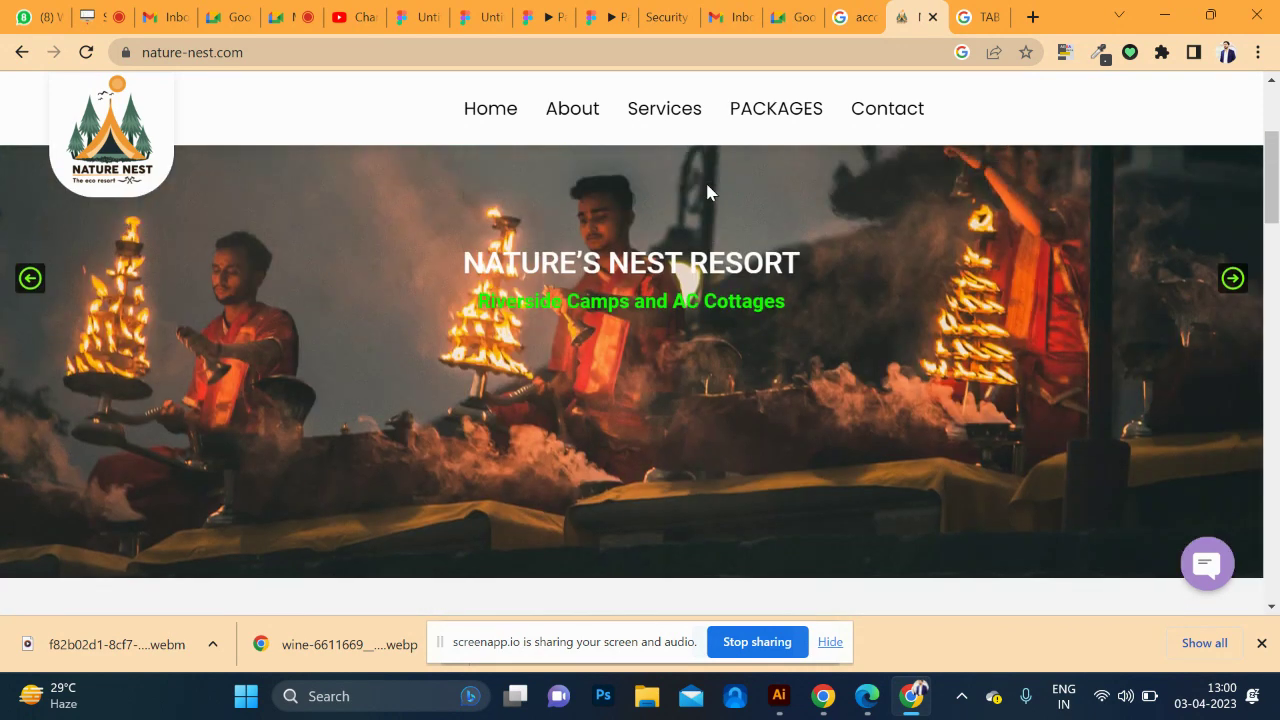
pyautogui.scroll(1, 707, 192)
pyautogui.scroll(-7, 707, 192)
pyautogui.scroll(-4, 707, 192)
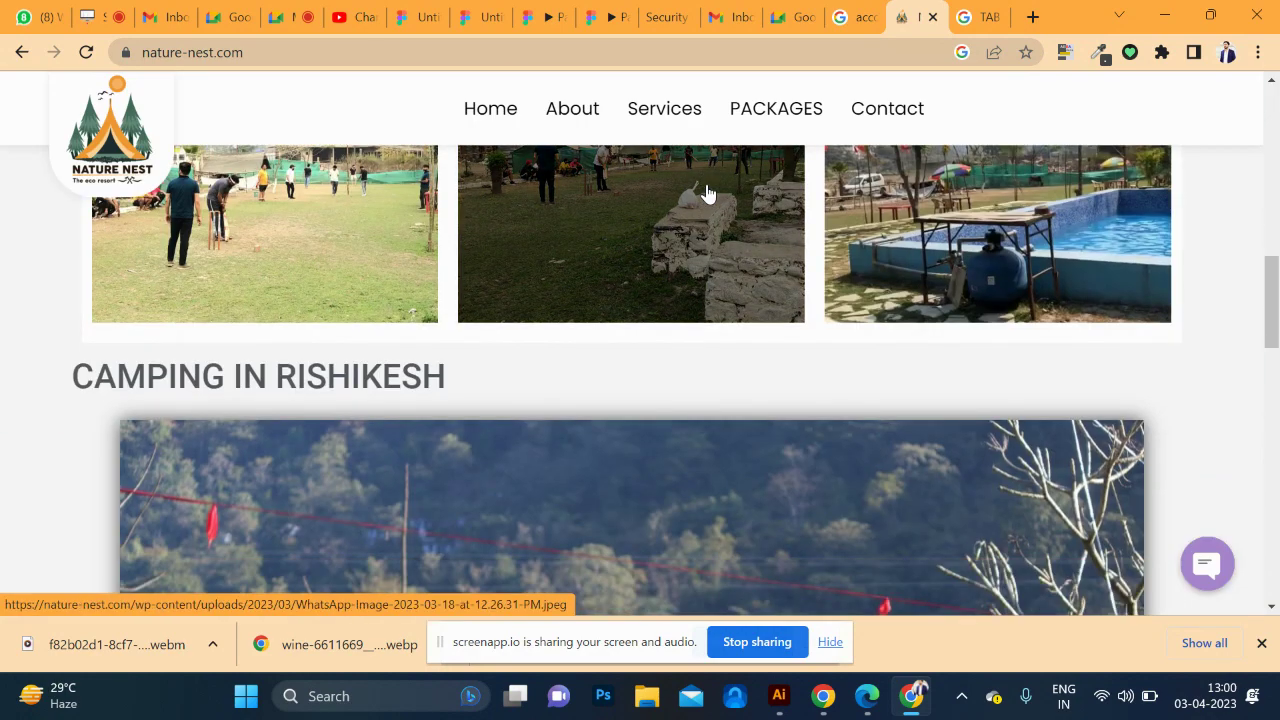
pyautogui.scroll(4, 697, 185)
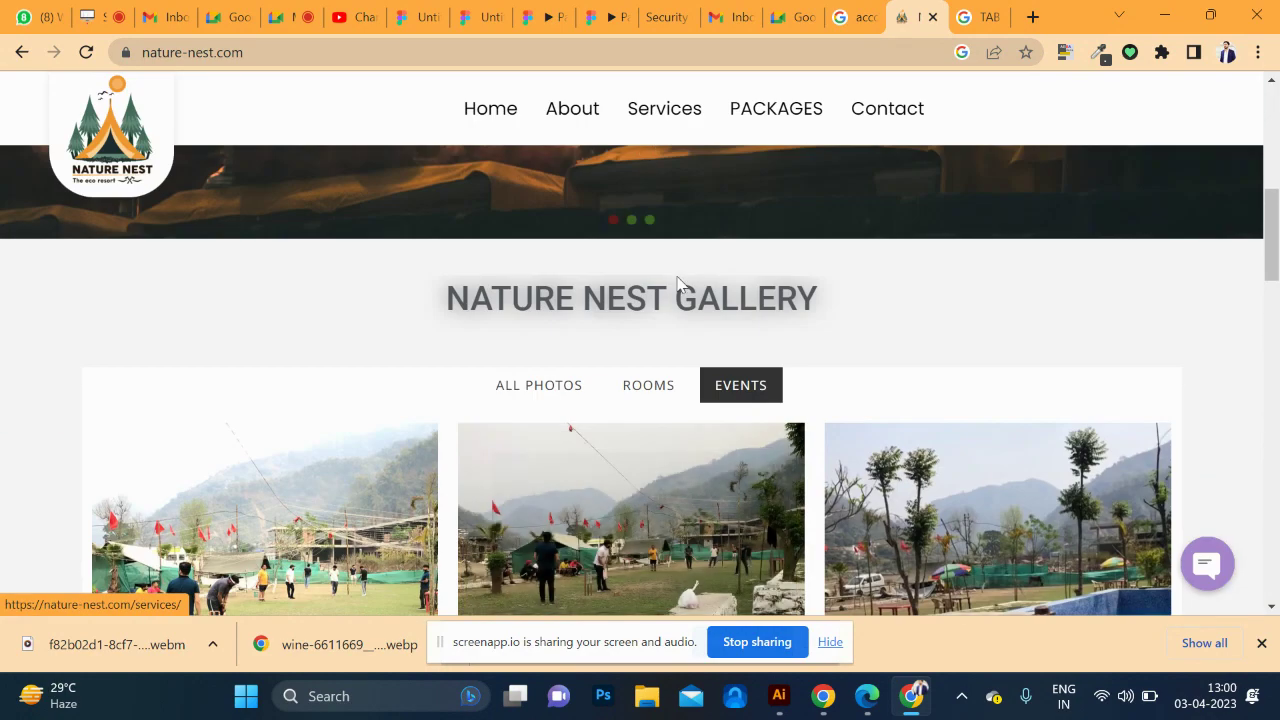
pyautogui.scroll(-2, 589, 300)
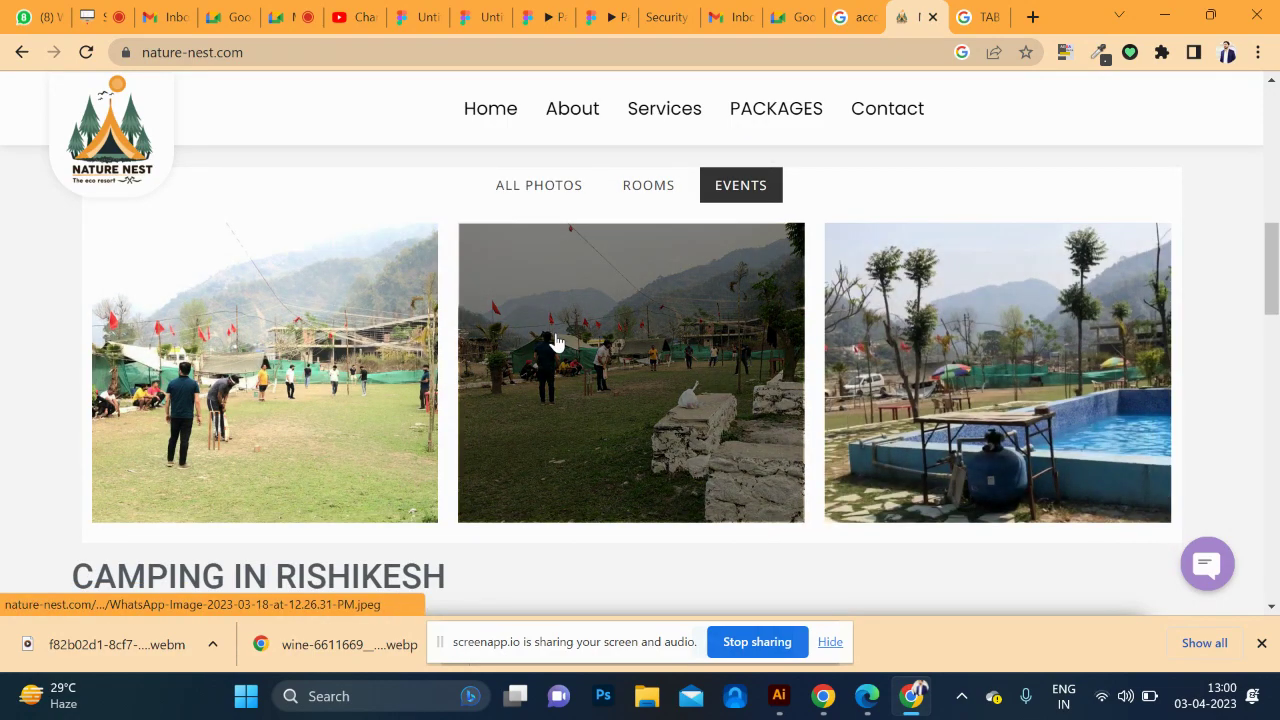
pyautogui.click(340, 355)
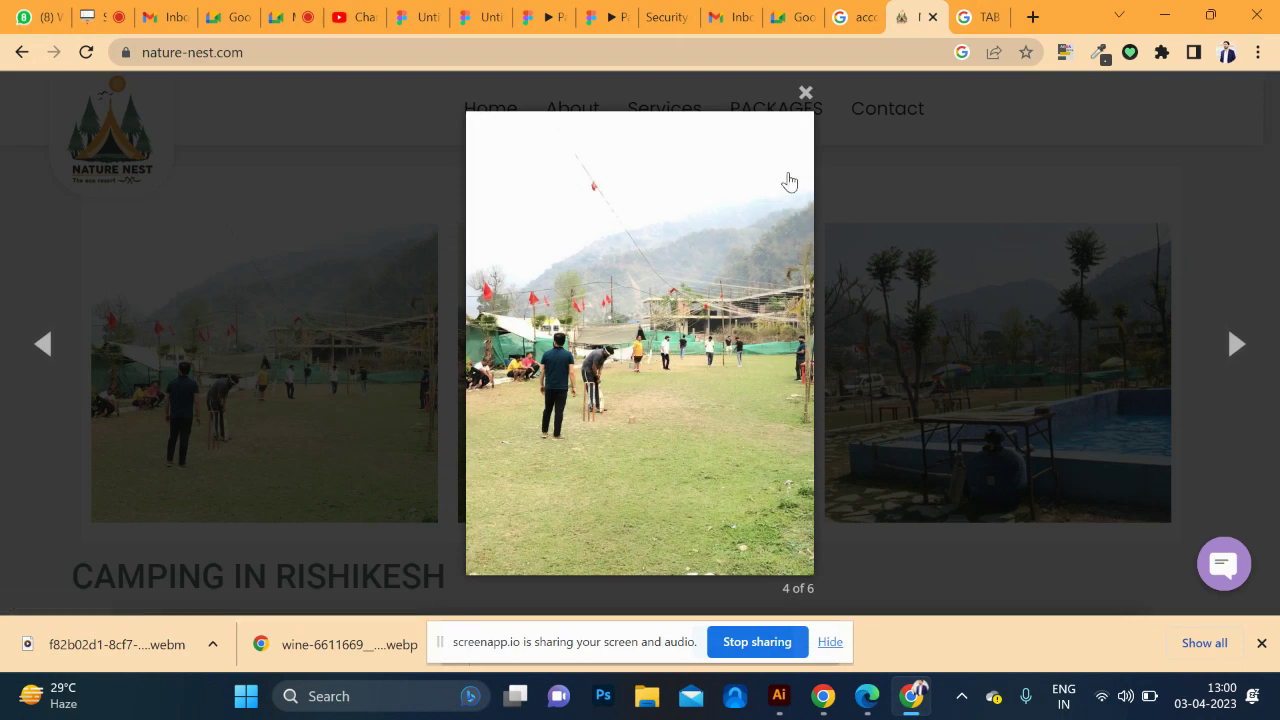
pyautogui.click(806, 93)
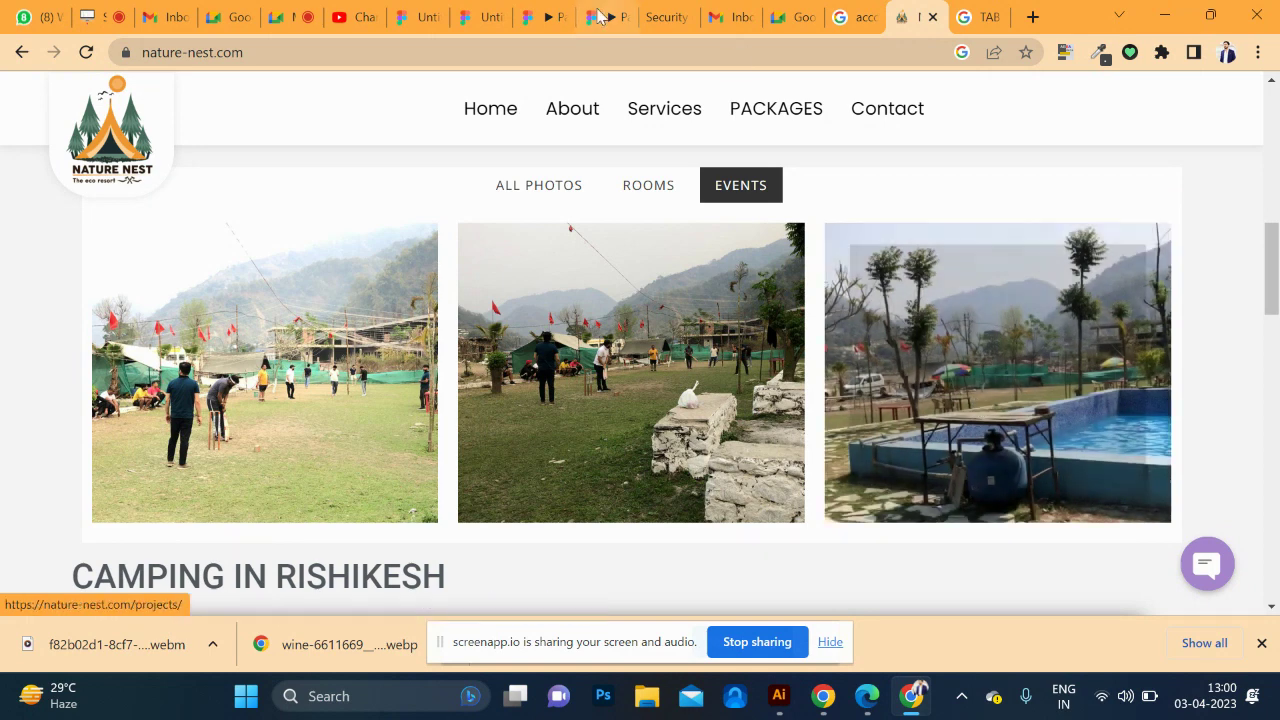
# - Back in the Figma file, draw a 431×431 rectangle over Desktop - 1's left columns
pyautogui.click(415, 17)
pyautogui.click(463, 17)
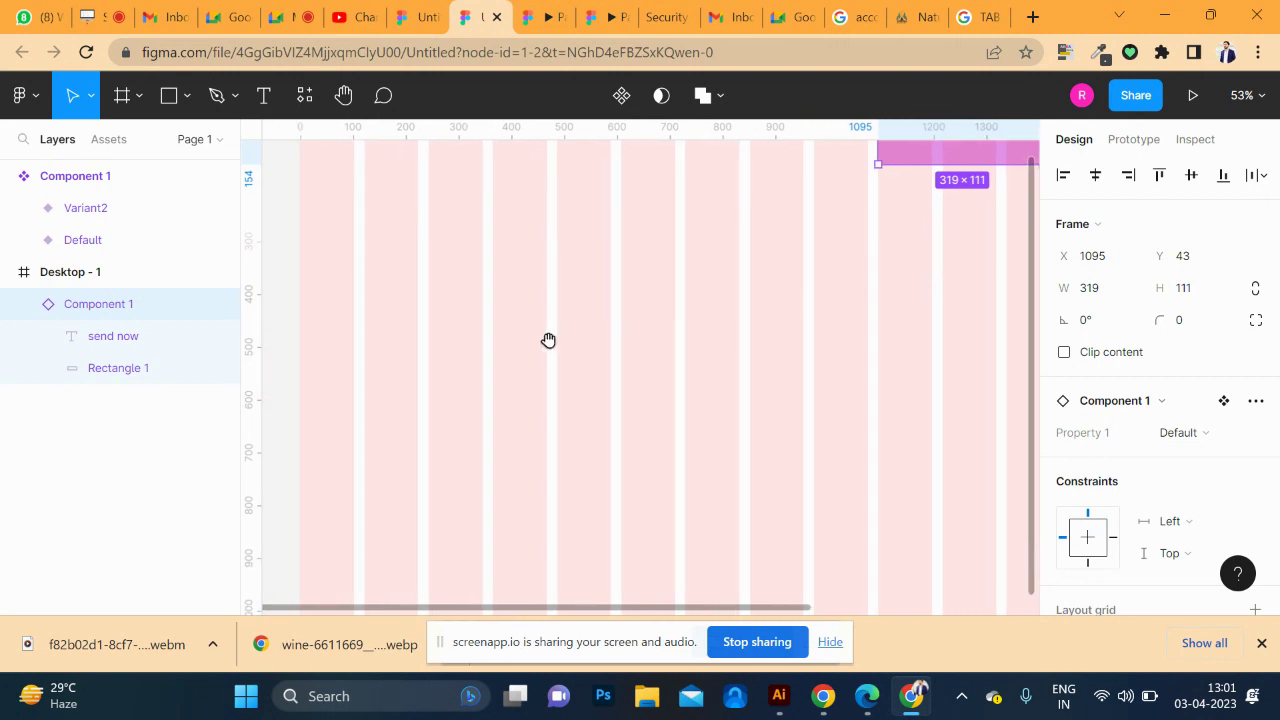
pyautogui.moveTo(549, 340); pyautogui.dragTo(763, 531)
pyautogui.click(185, 95)
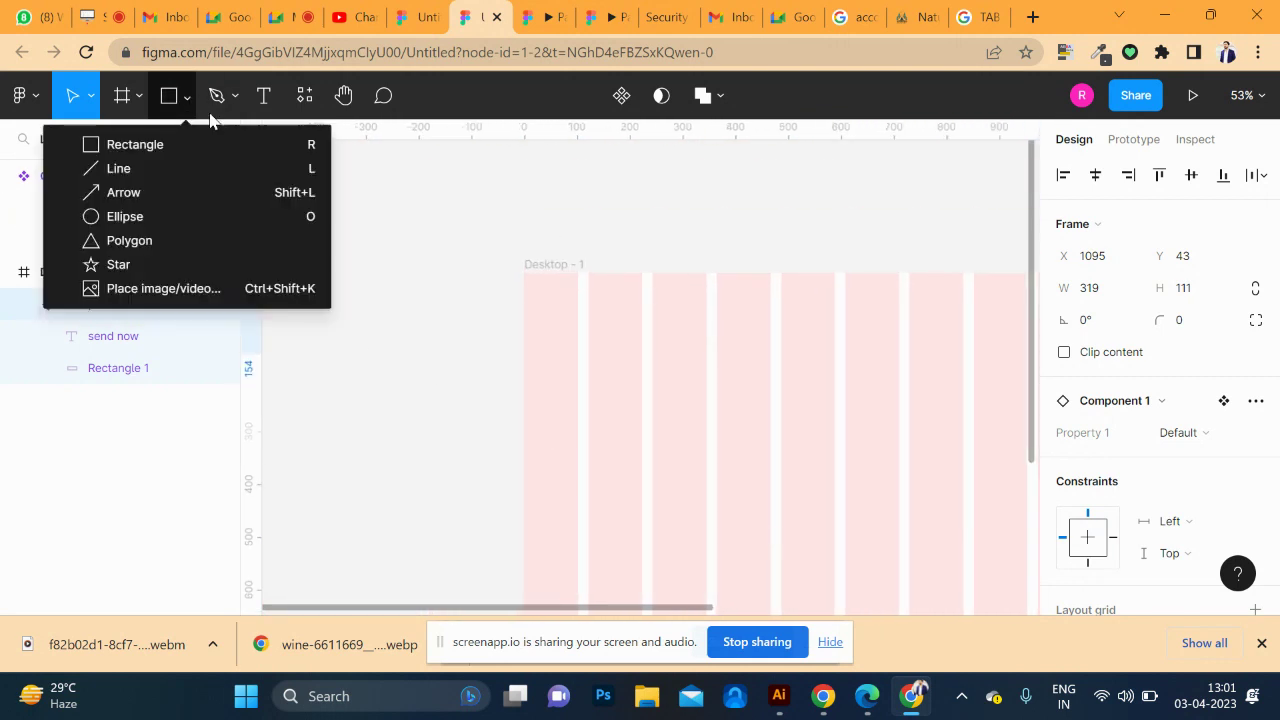
pyautogui.click(252, 145)
pyautogui.moveTo(588, 324); pyautogui.dragTo(816, 551)
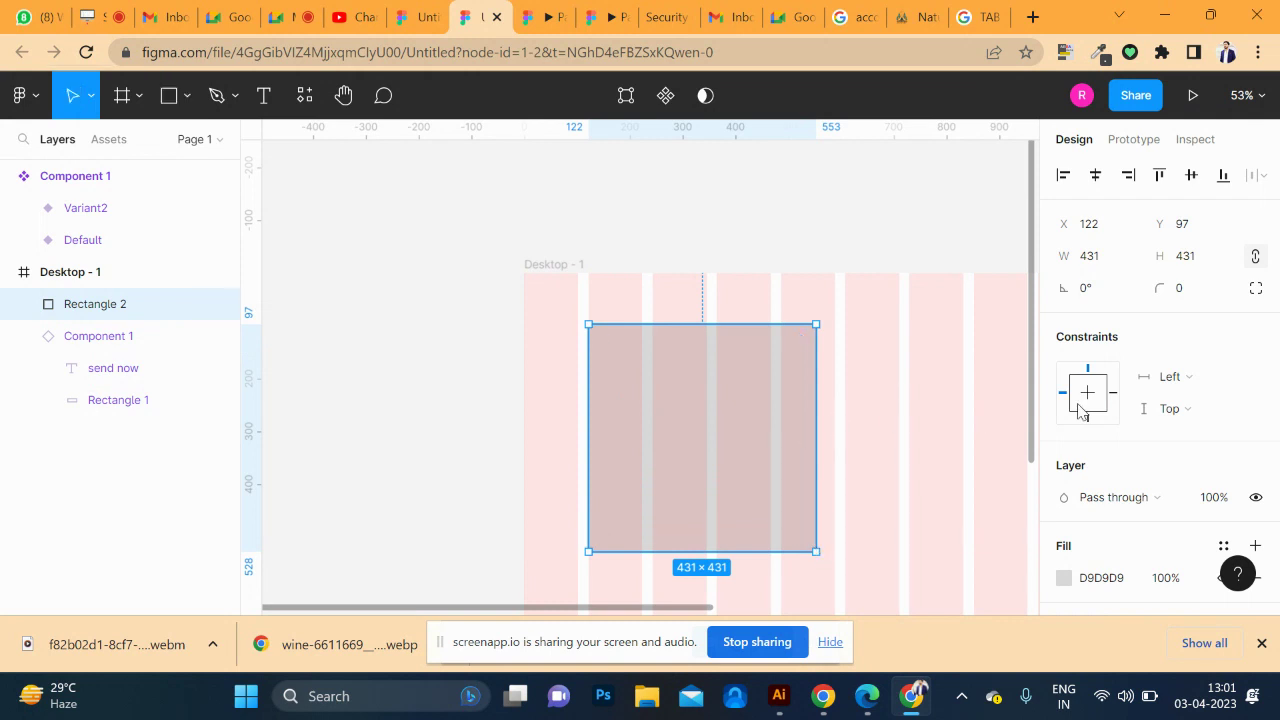
# - Scroll the canvas, minimize and restore the window, then open and dismiss the square's context menu
pyautogui.scroll(-2, 1157, 430)
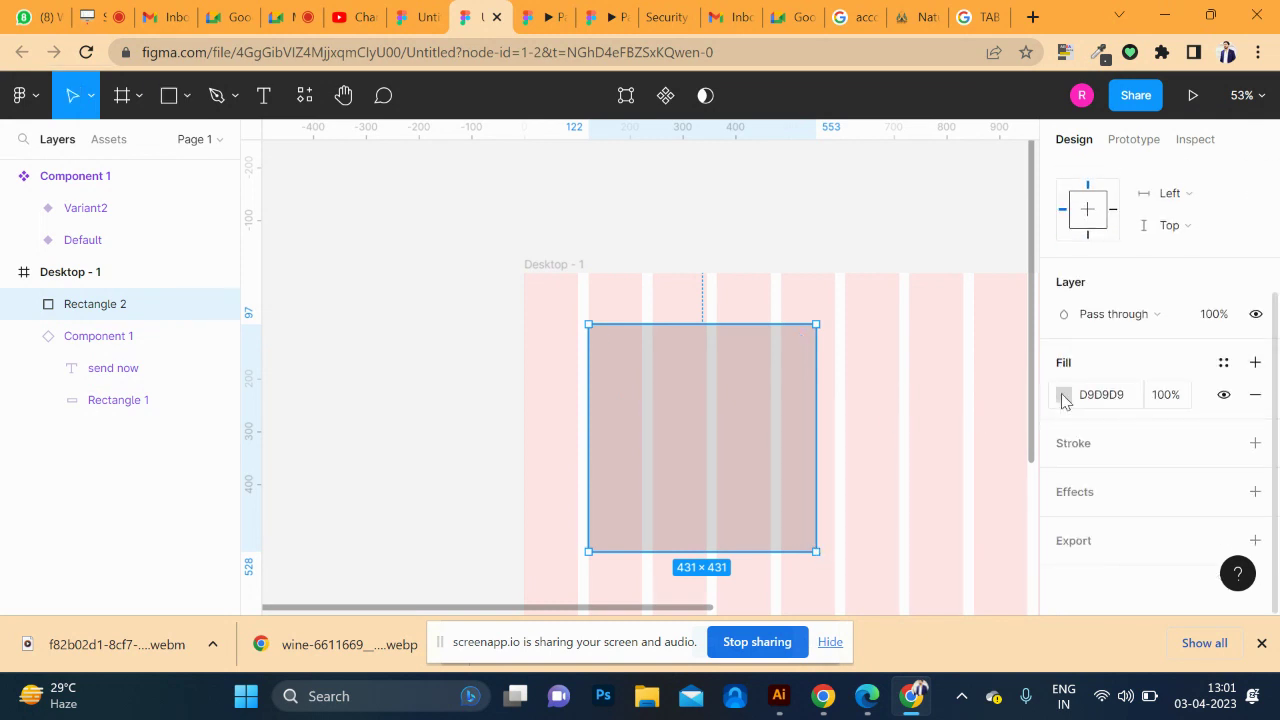
pyautogui.scroll(-2, 754, 449)
pyautogui.scroll(-1, 752, 449)
pyautogui.scroll(-2, 700, 400)
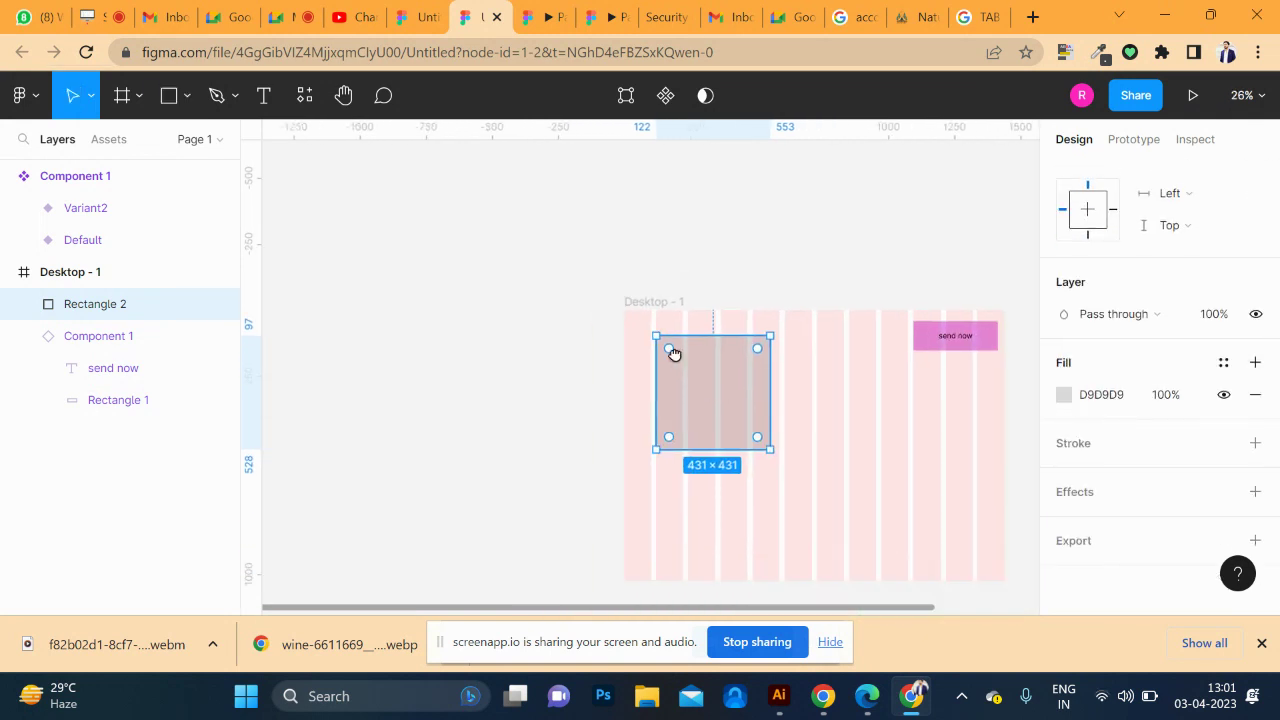
pyautogui.scroll(-2, 674, 354)
pyautogui.hscroll(1, 674, 354)
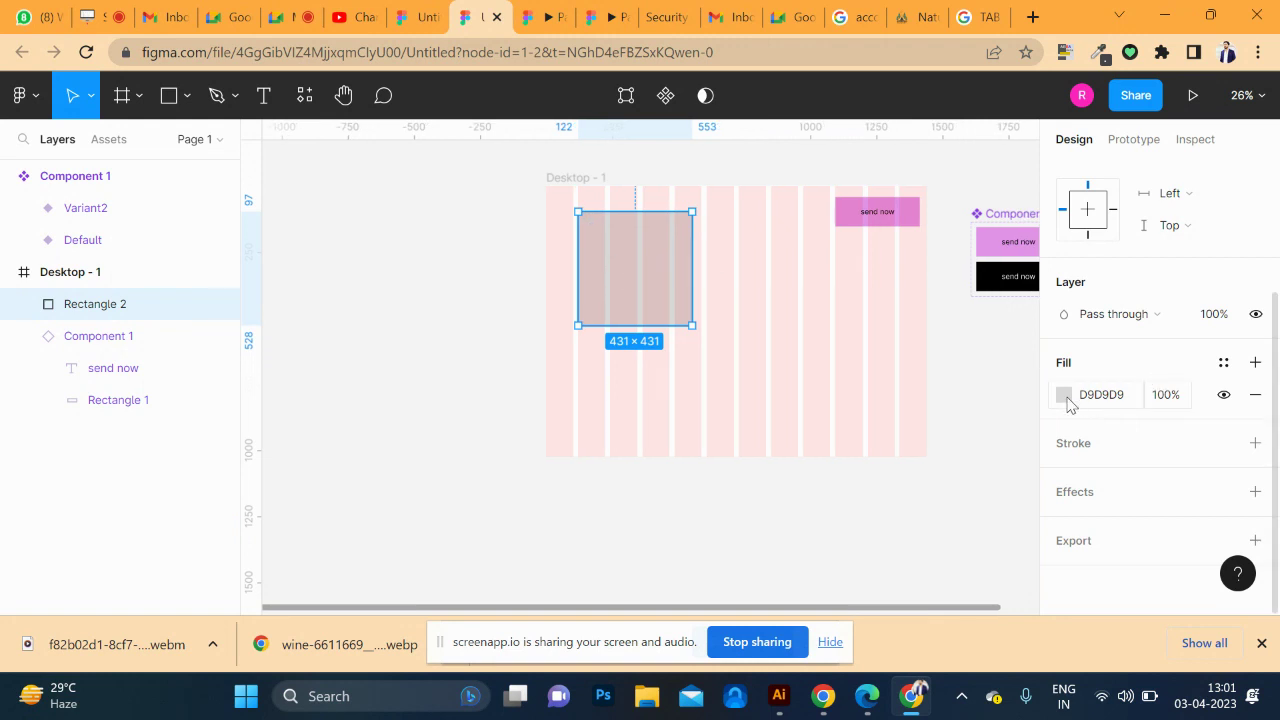
pyautogui.click(1175, 17)
pyautogui.hotkey('alt', 'Tab')
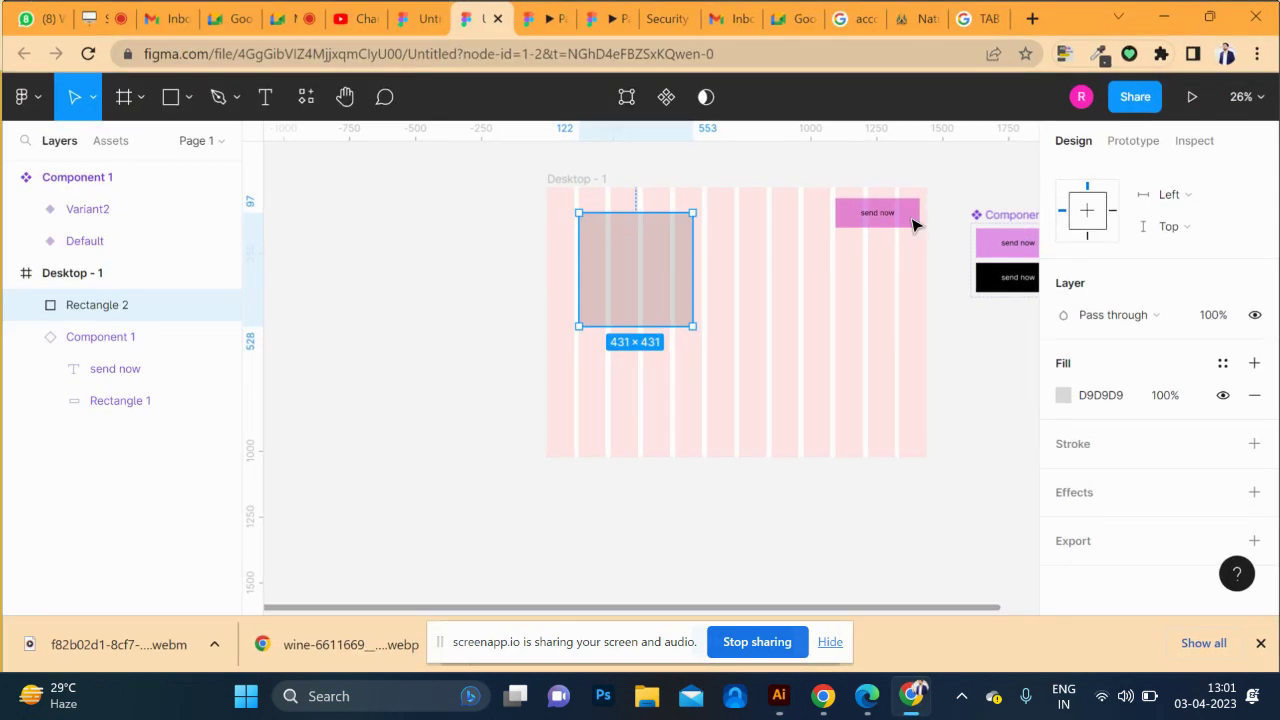
pyautogui.rightClick(656, 309)
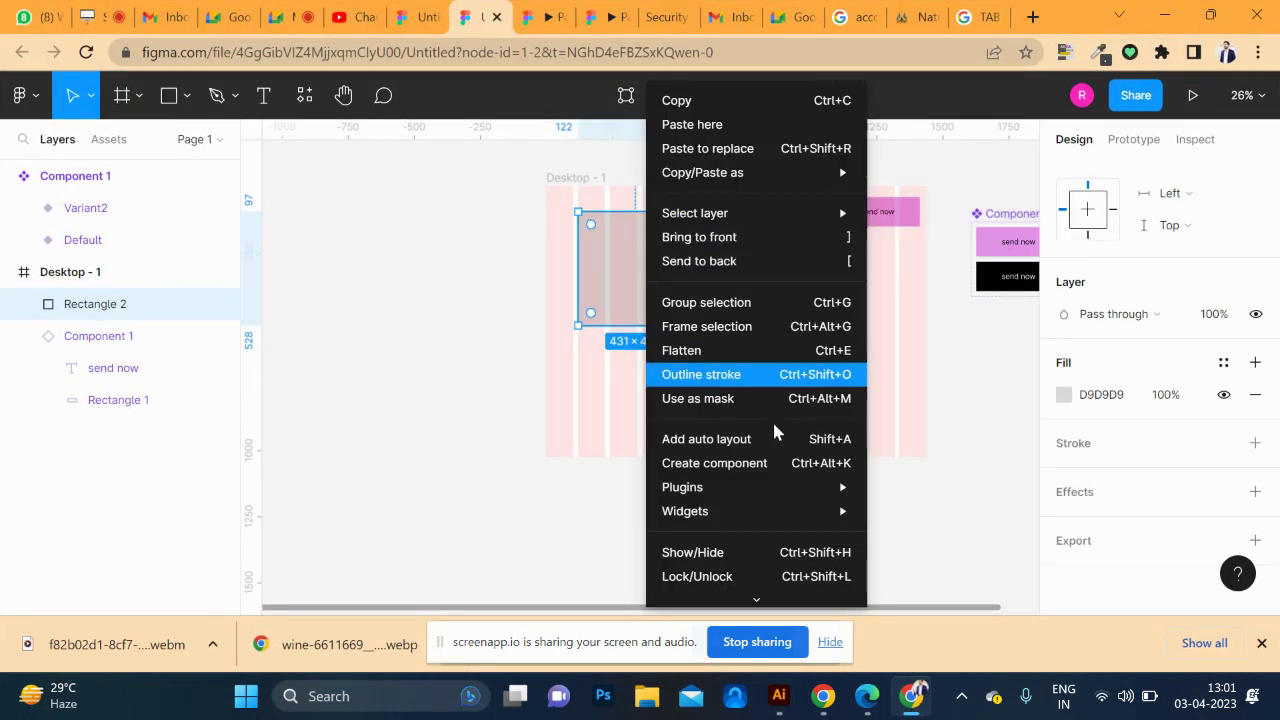
pyautogui.moveTo(682, 487)
pyautogui.click(953, 398)
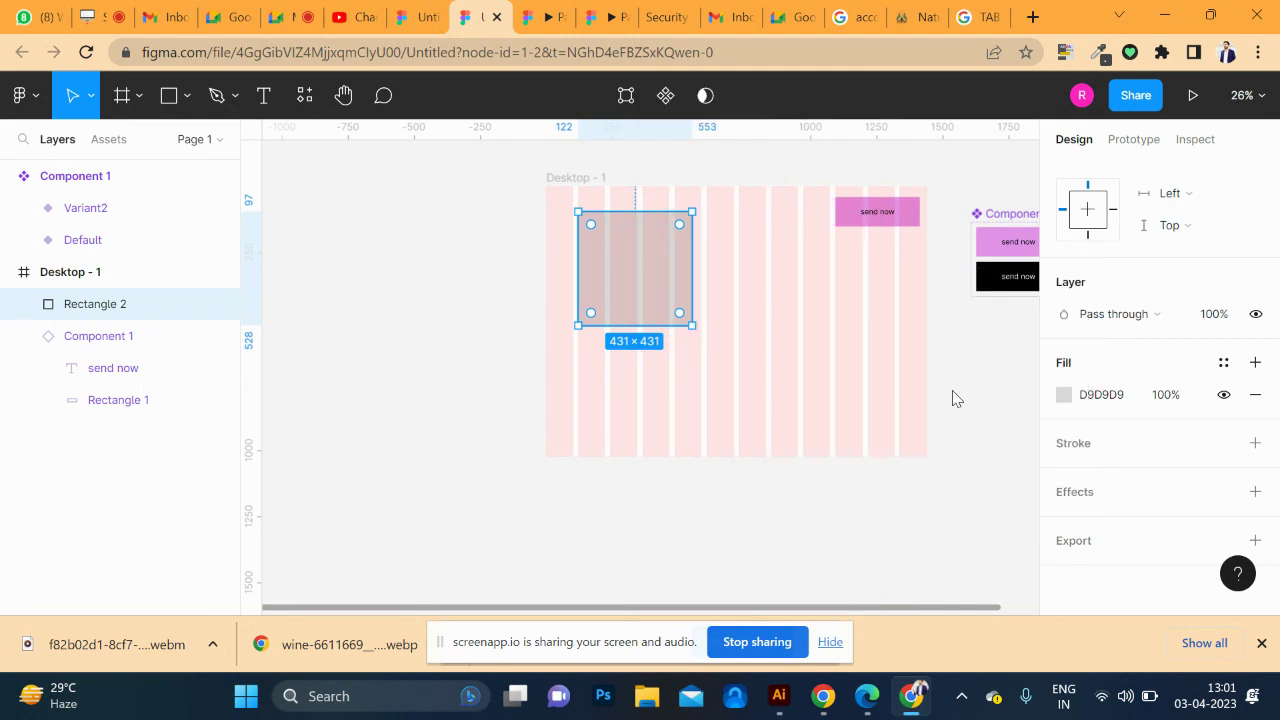
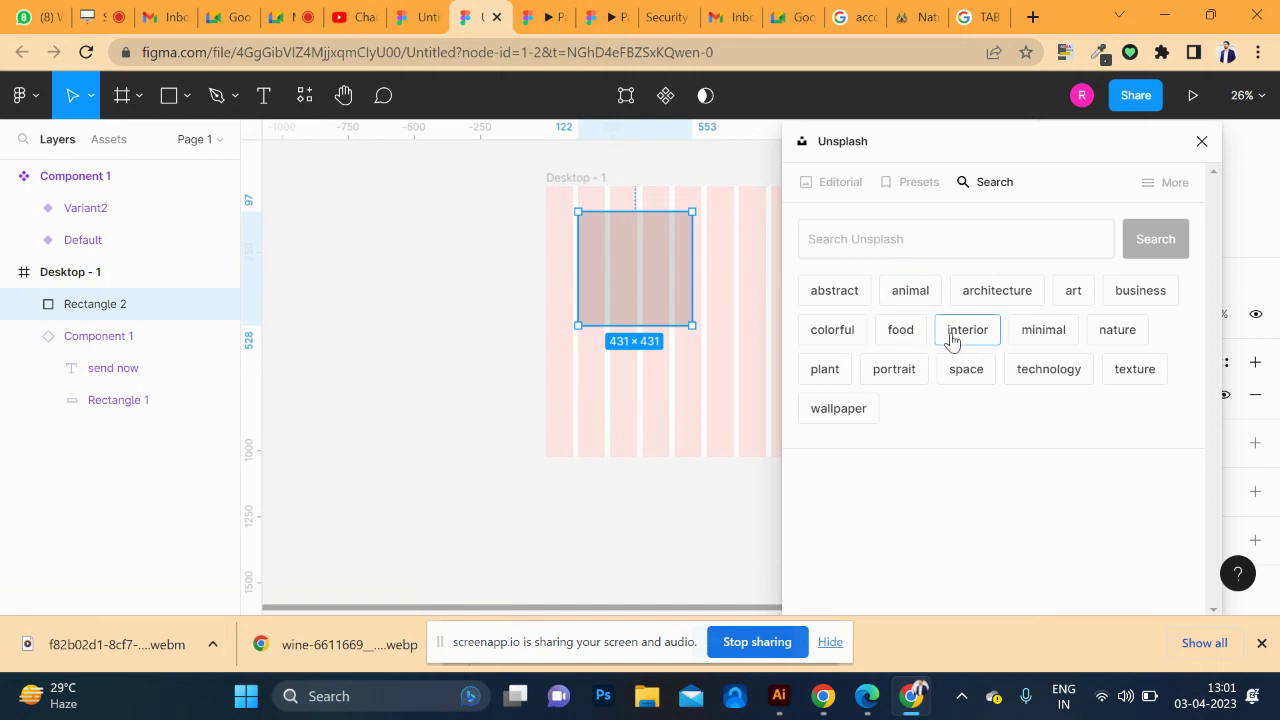
# - From Unsplash's 'interior' tag, fill Rectangle 2 with the plants-and-orange-armchair photo
pyautogui.click(952, 341)
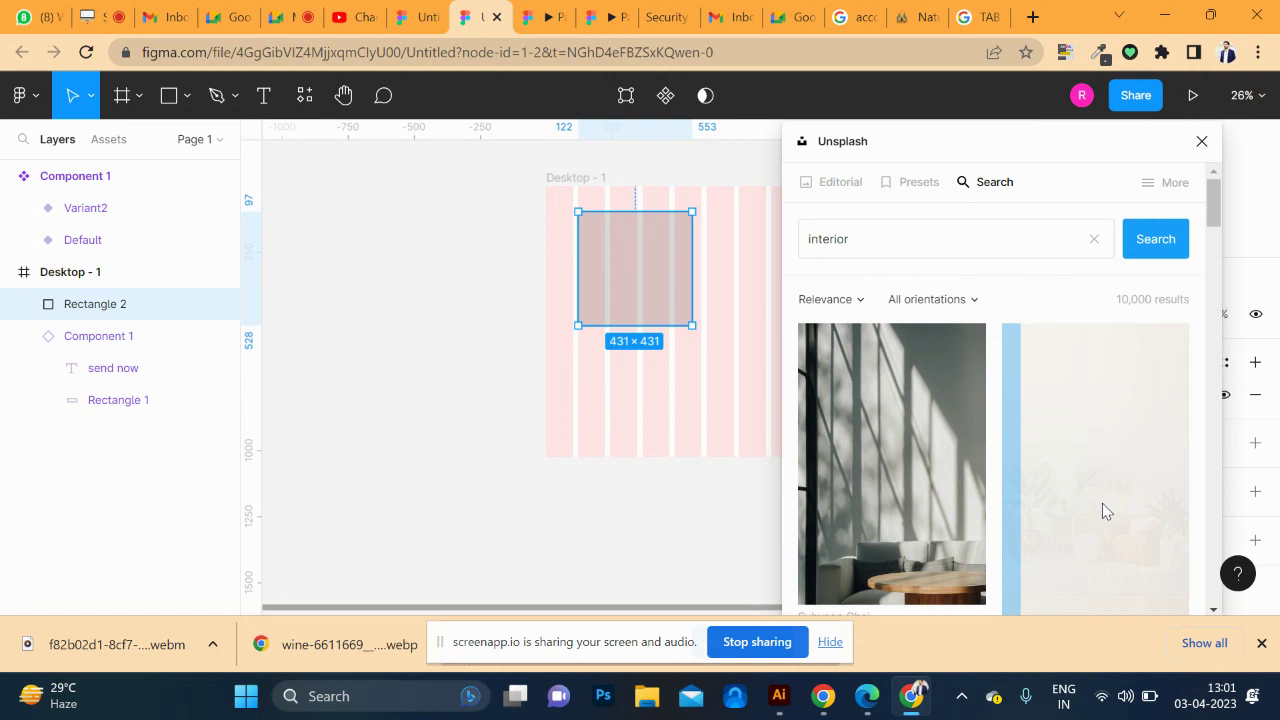
pyautogui.scroll(-5, 963, 545)
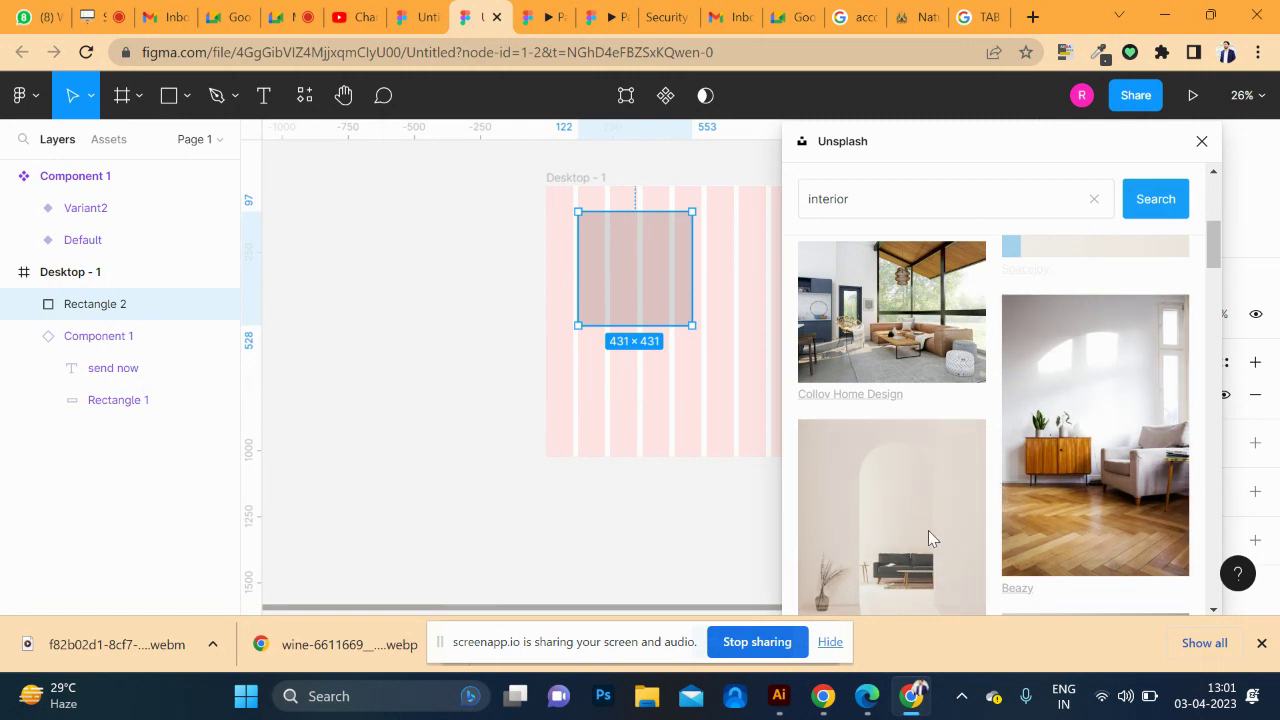
pyautogui.scroll(3, 928, 530)
pyautogui.scroll(2, 915, 515)
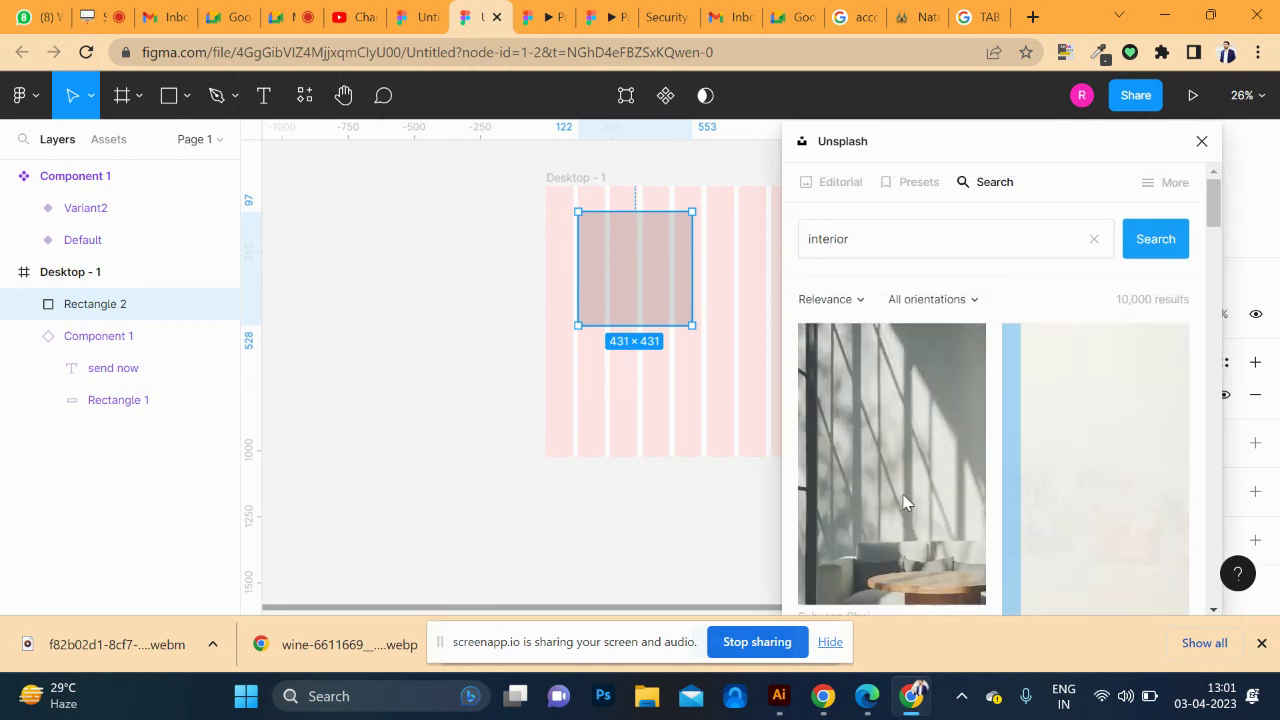
pyautogui.click(903, 503)
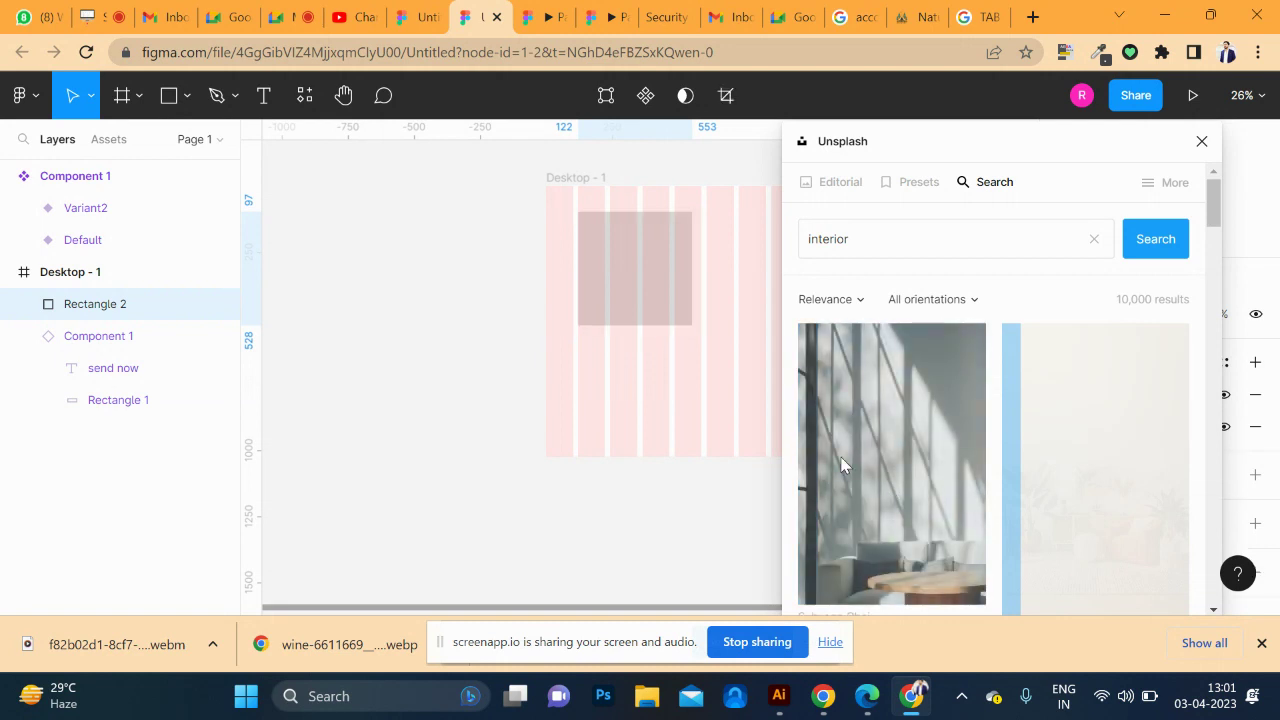
pyautogui.click(751, 417)
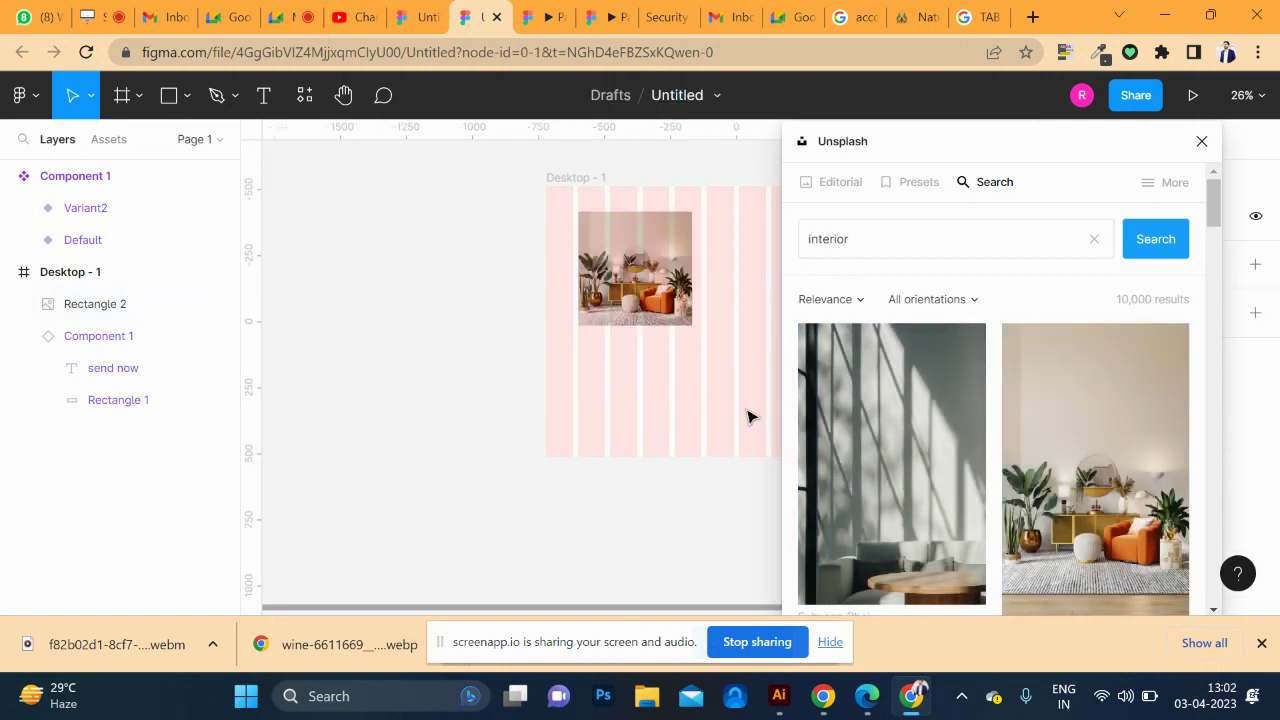
# - Close the Unsplash panel and draw a small square over the photo
pyautogui.click(1202, 141)
pyautogui.click(684, 320)
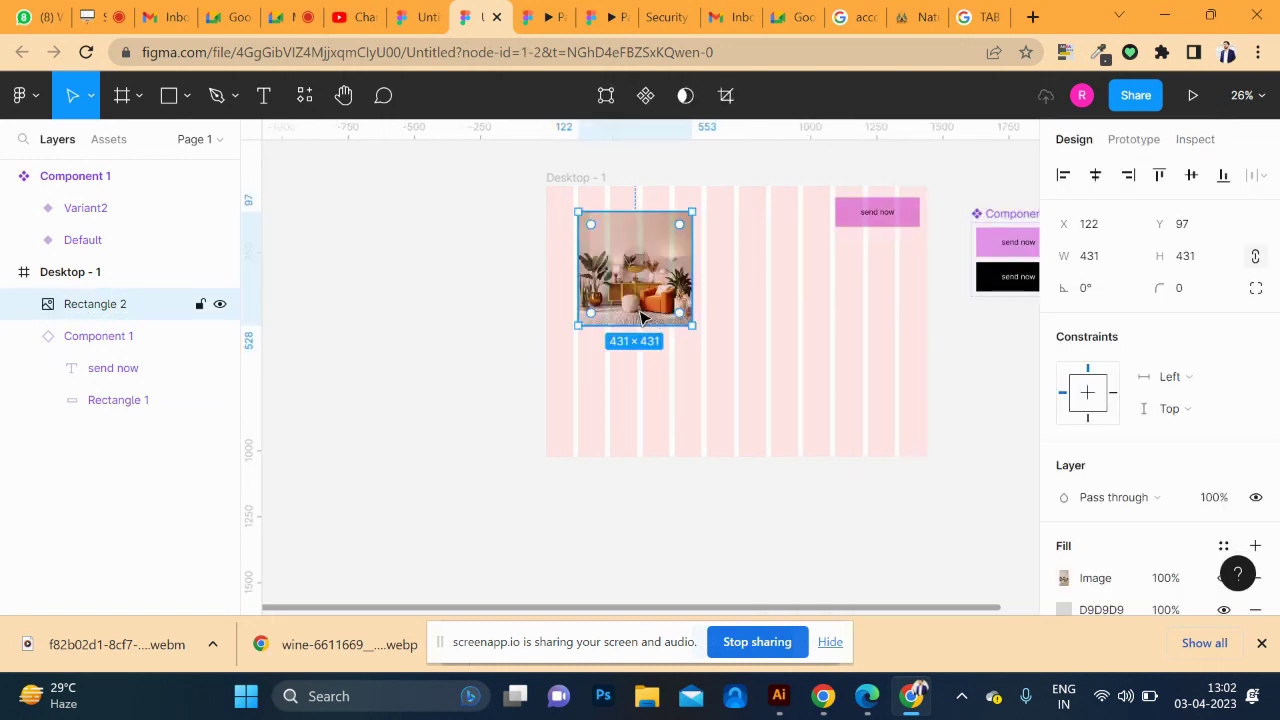
pyautogui.scroll(1, 660, 300)
pyautogui.scroll(1, 660, 298)
pyautogui.scroll(3, 657, 295)
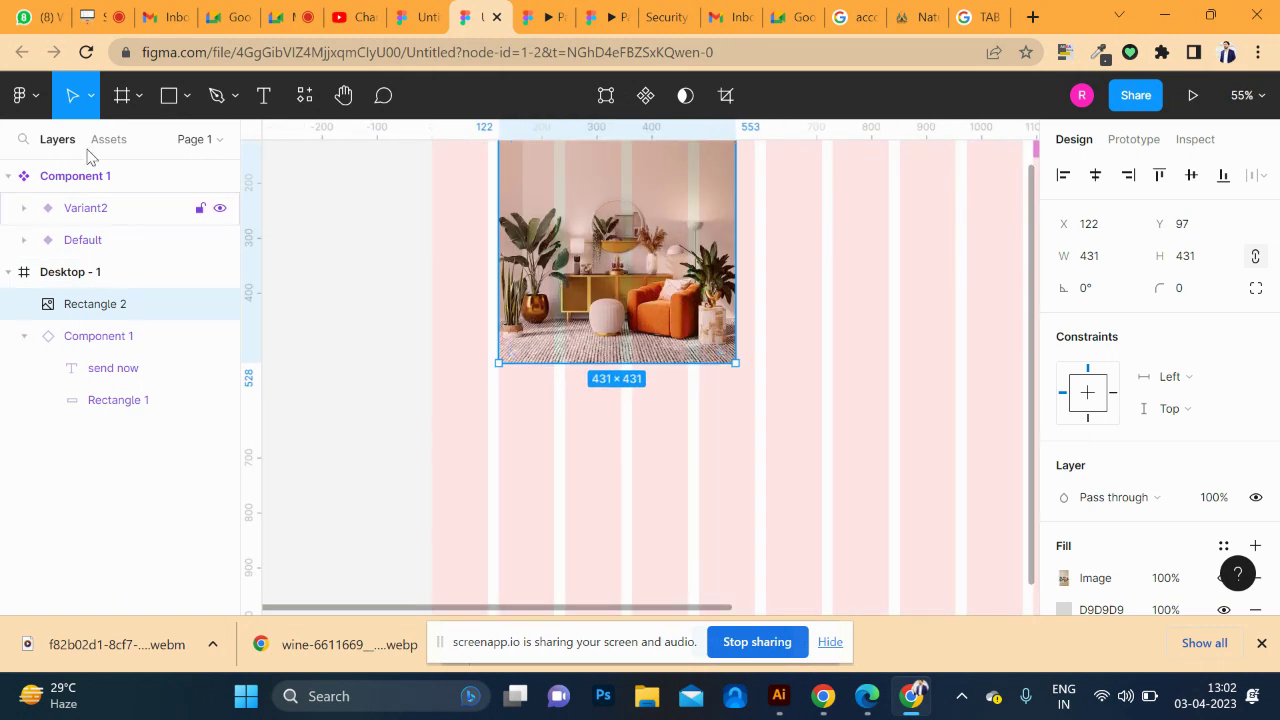
pyautogui.click(187, 97)
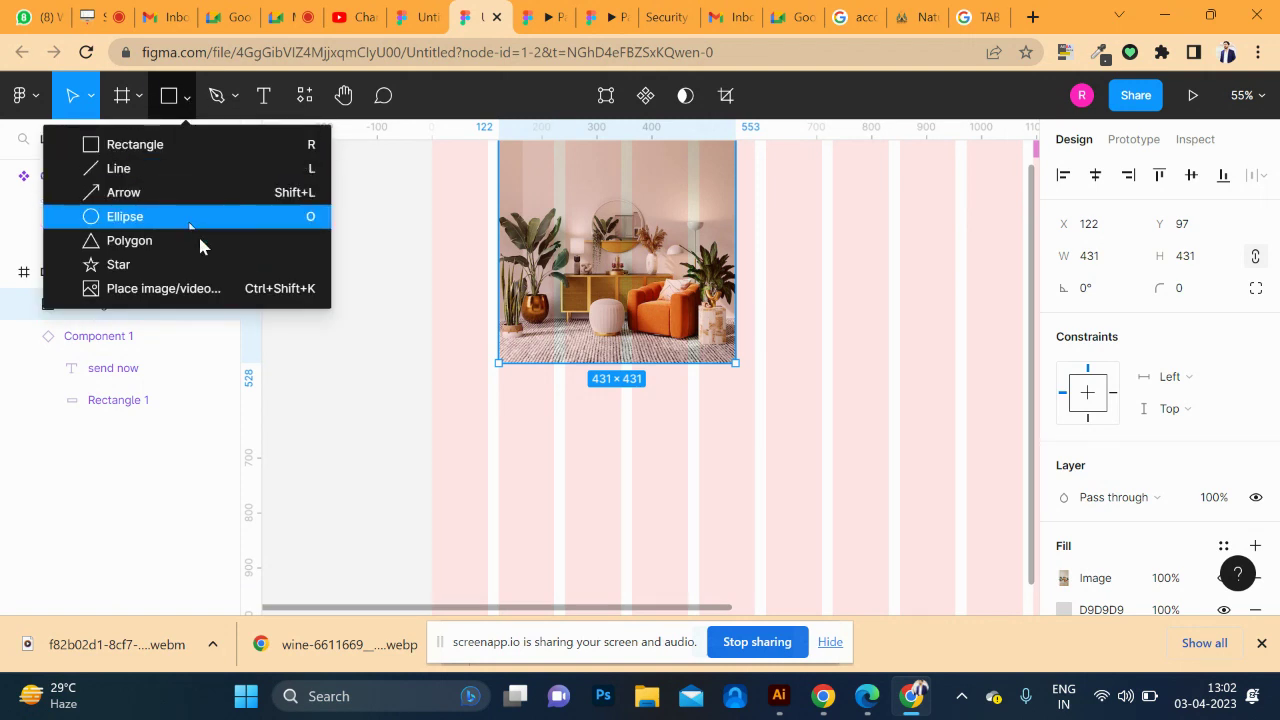
pyautogui.click(175, 140)
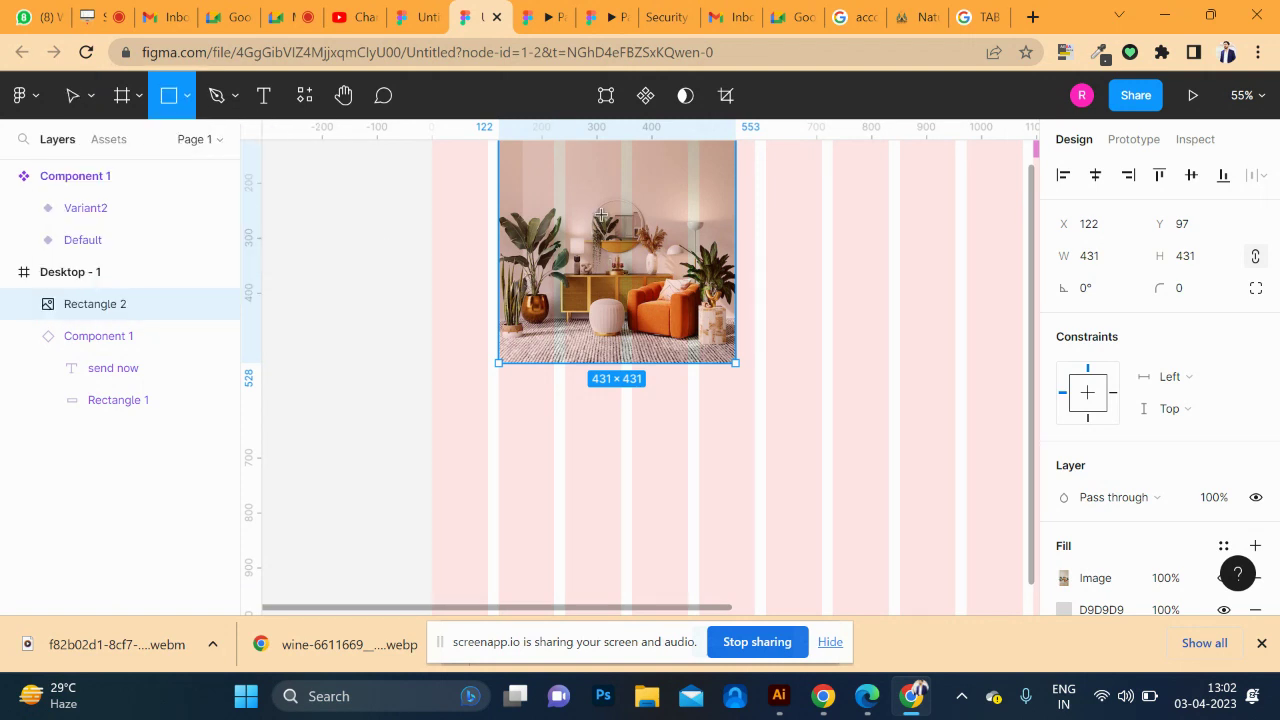
pyautogui.moveTo(601, 214); pyautogui.dragTo(630, 241)
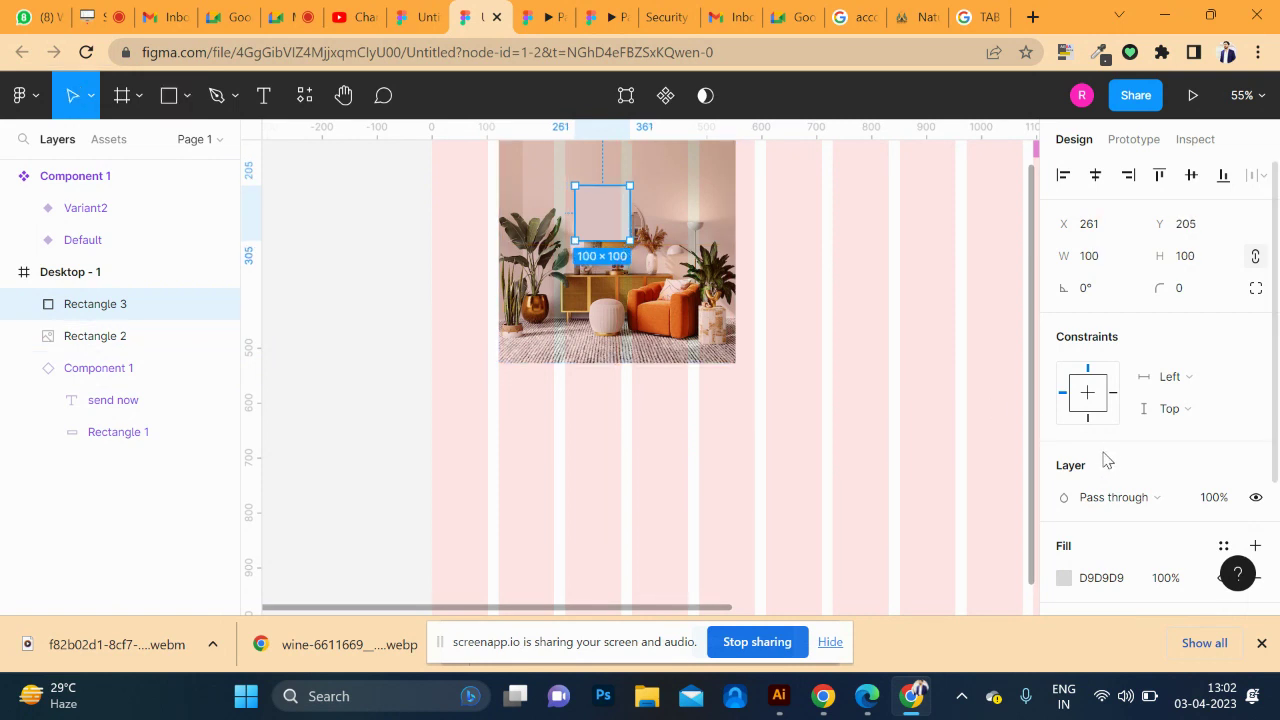
# - Fill the new square with 010101 at 47% opacity and shift it slightly
pyautogui.scroll(-2, 1105, 465)
pyautogui.click(1063, 396)
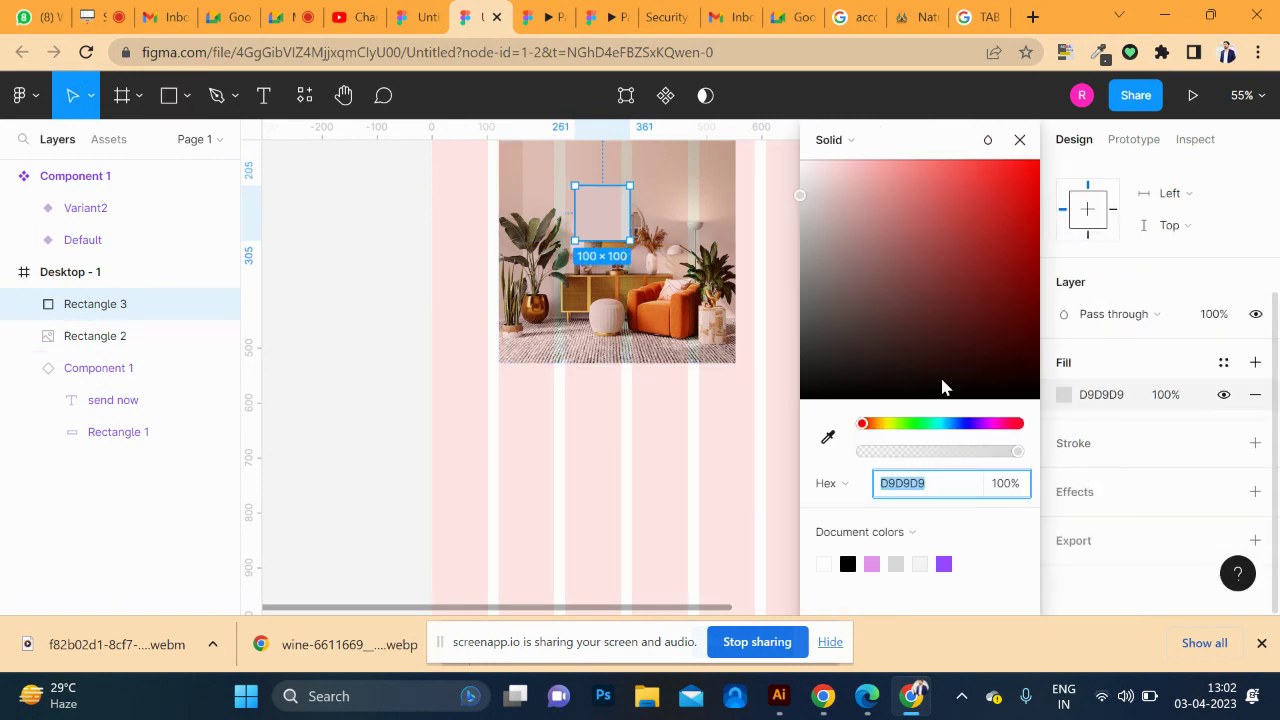
pyautogui.moveTo(943, 386); pyautogui.dragTo(920, 415)
pyautogui.moveTo(1017, 455); pyautogui.dragTo(937, 455)
pyautogui.moveTo(130, 304)
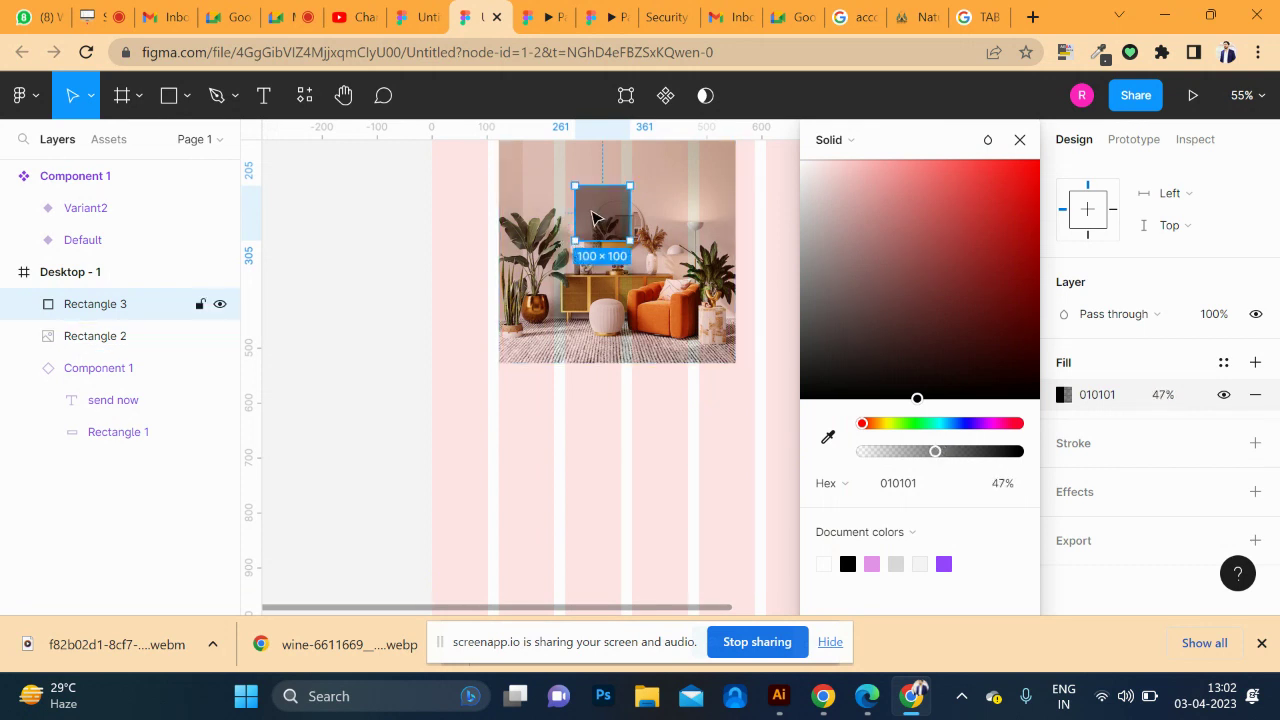
pyautogui.moveTo(612, 230); pyautogui.dragTo(627, 242)
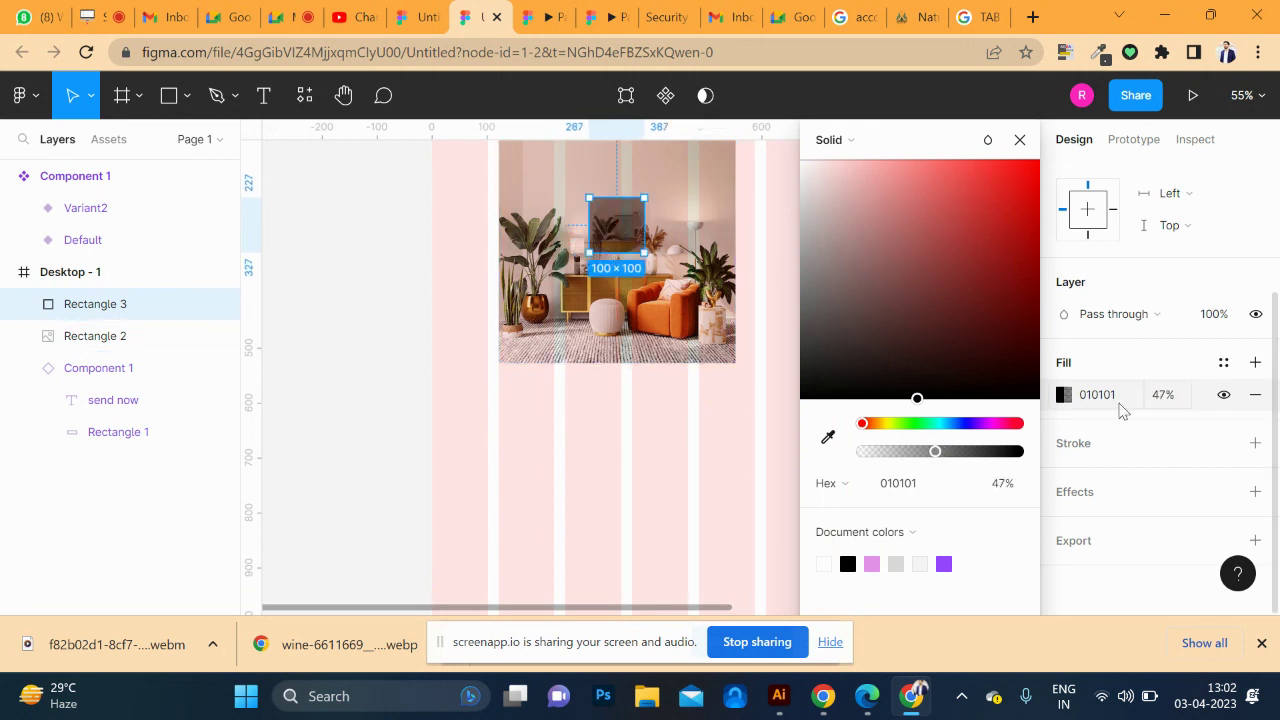
# - Resize the dark square to 1×1 and move it toward the photo's centre
pyautogui.scroll(2, 1186, 290)
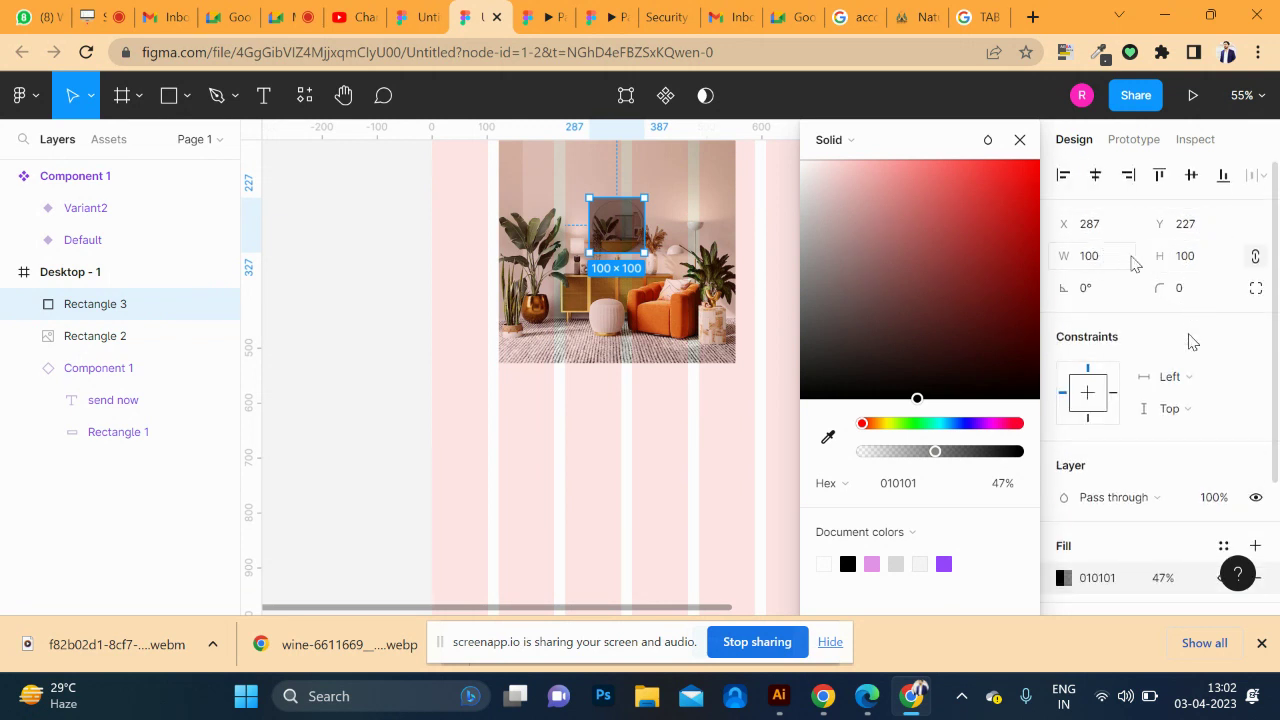
pyautogui.click(1048, 255)
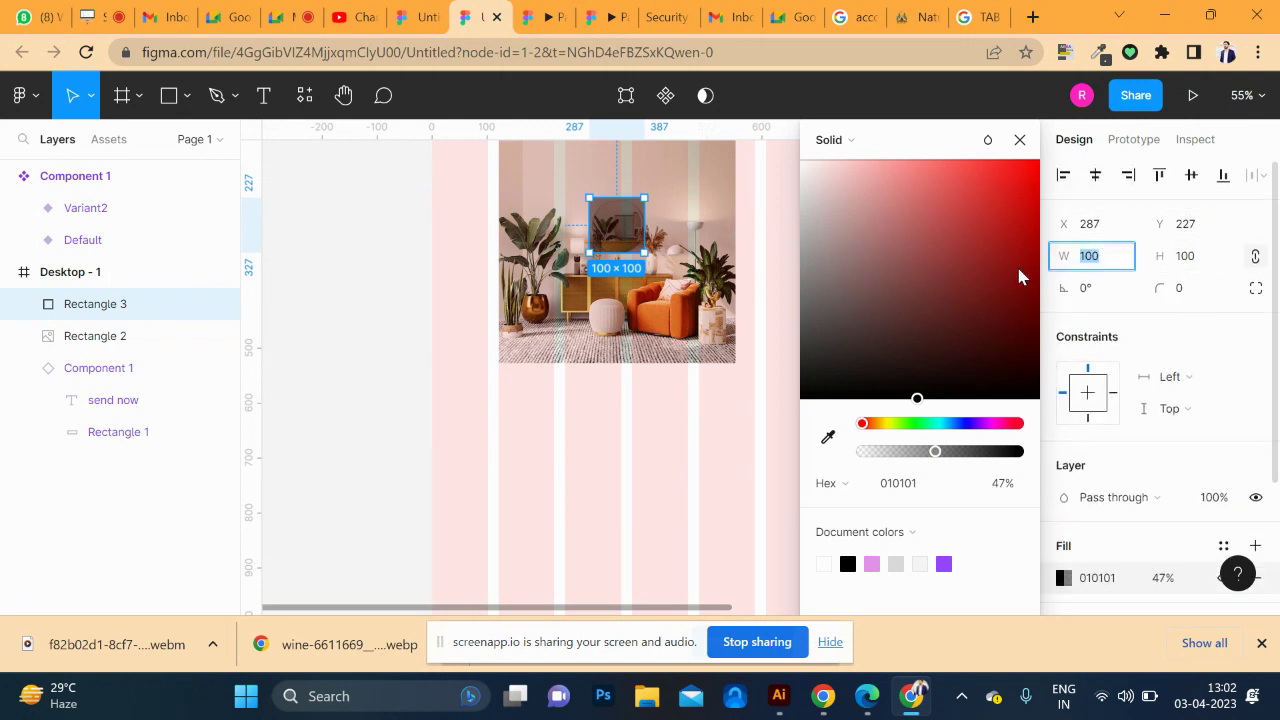
pyautogui.write('1')
pyautogui.press('Return')
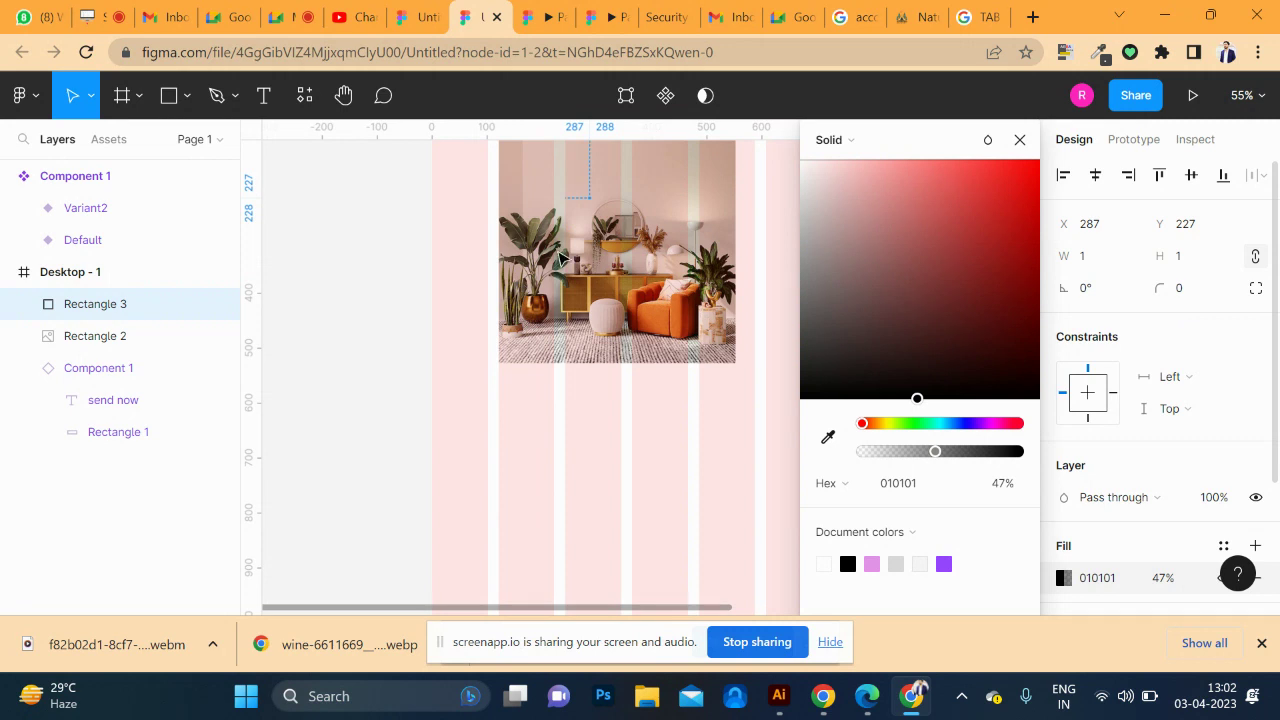
pyautogui.scroll(1, 580, 250)
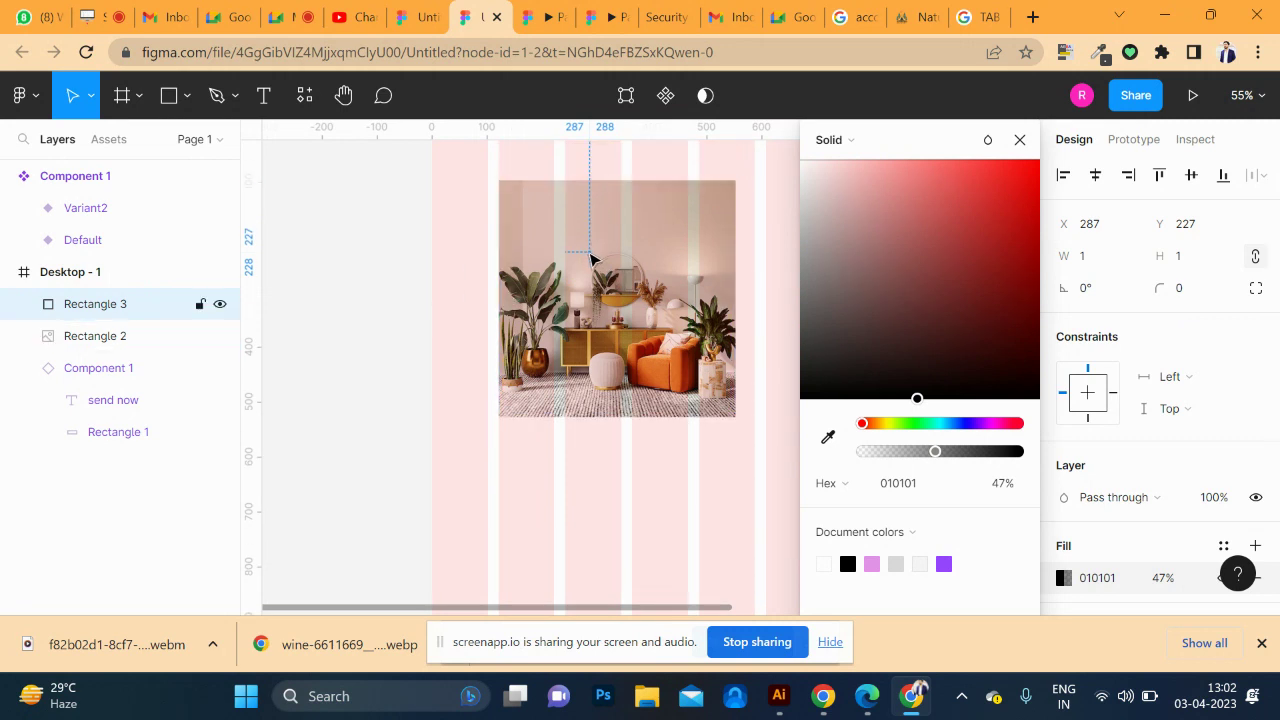
pyautogui.moveTo(590, 258); pyautogui.dragTo(618, 305)
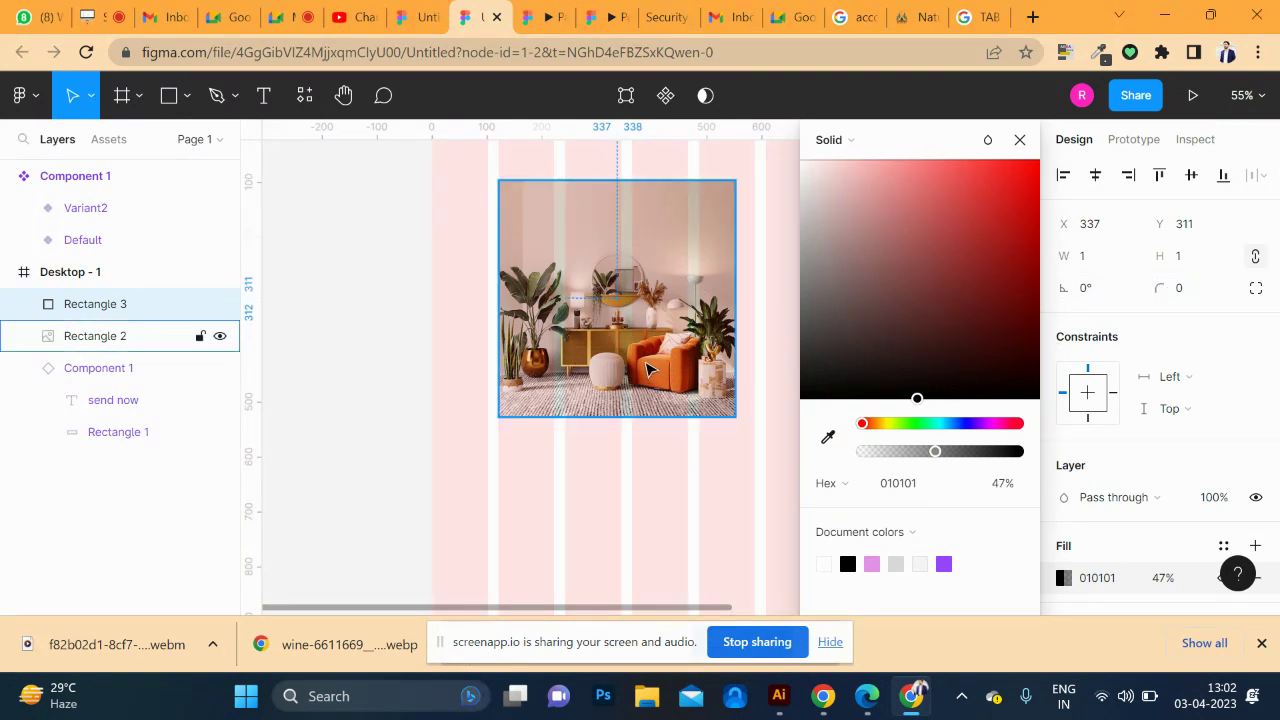
# - Make the photo and tiny square a component with a second variant, Variant2
pyautogui.moveTo(465, 203); pyautogui.dragTo(720, 437)
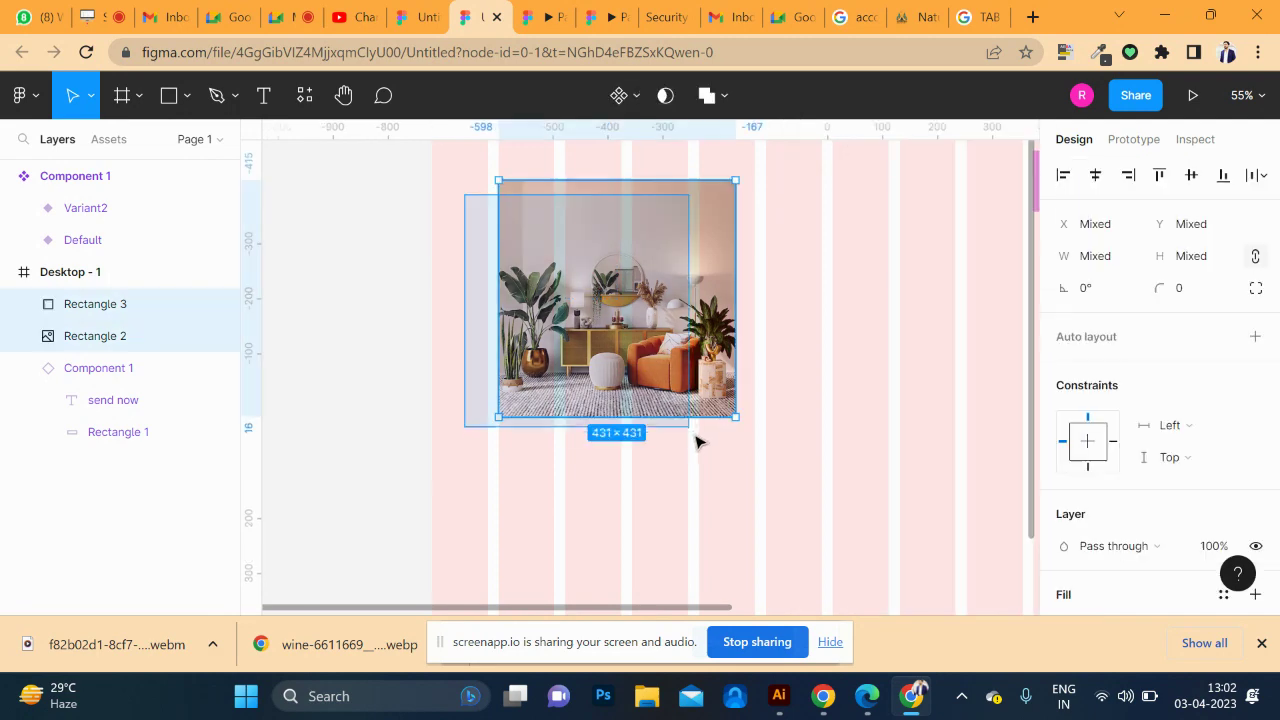
pyautogui.press('alt')
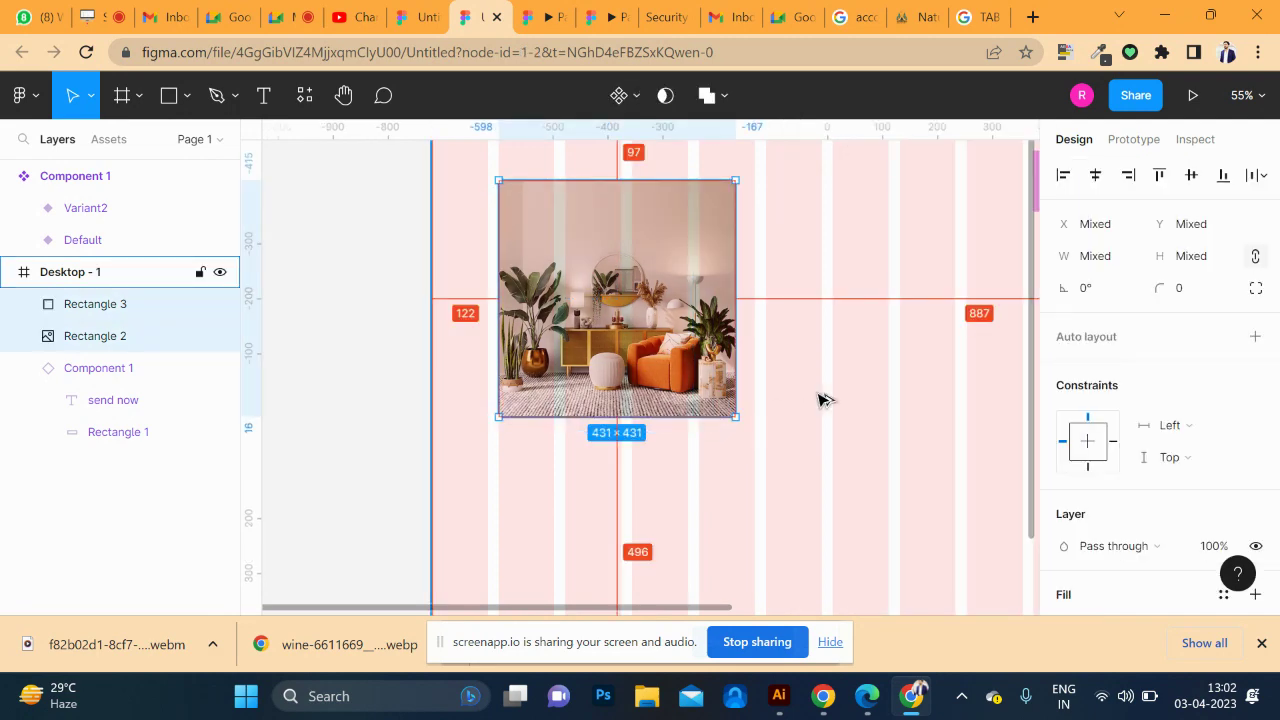
pyautogui.hotkey('ctrl', 'alt', 'k')
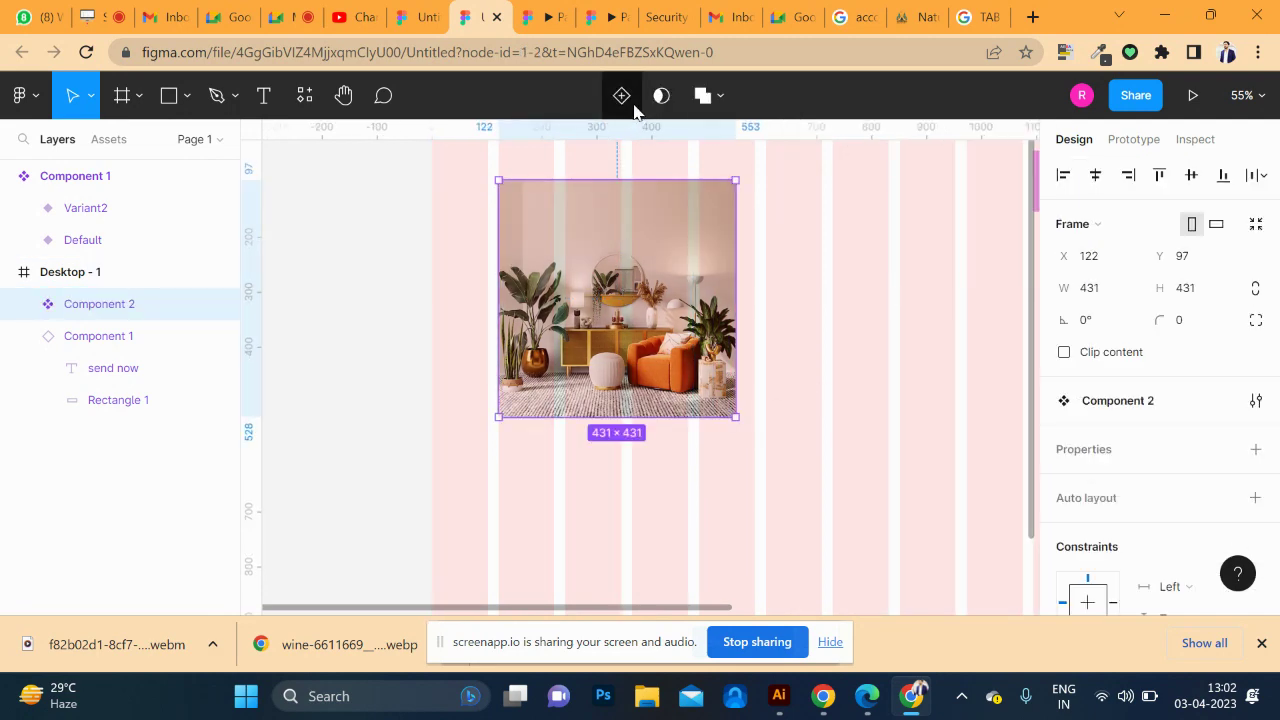
pyautogui.click(632, 108)
pyautogui.scroll(-1, 690, 385)
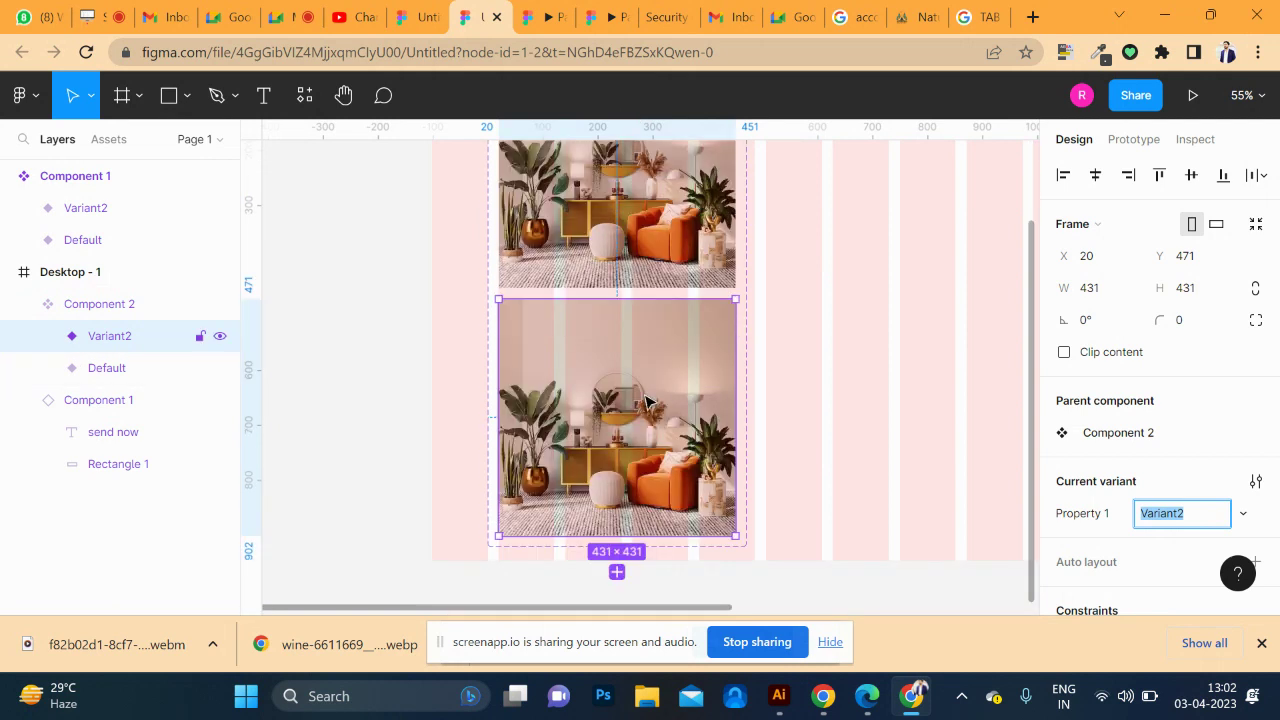
pyautogui.press('Return')
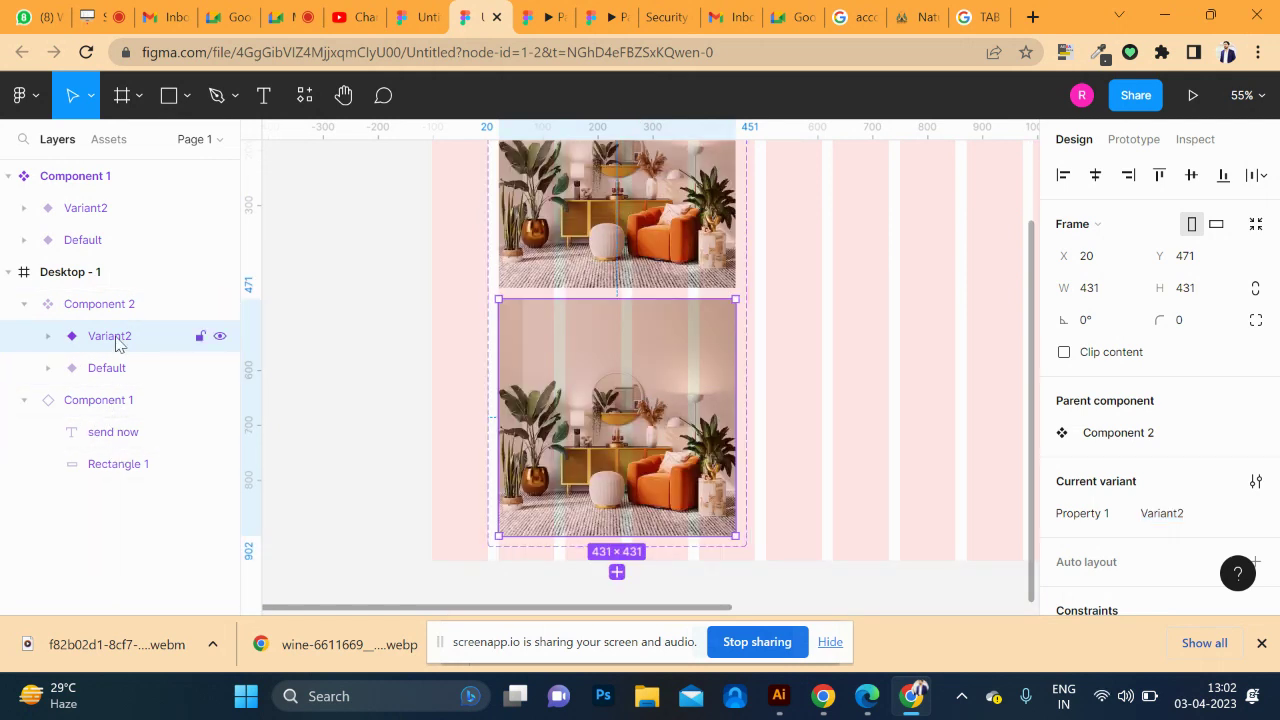
# - Try resizing Default's Rectangle 3, then reset it to 1×1
pyautogui.click(47, 367)
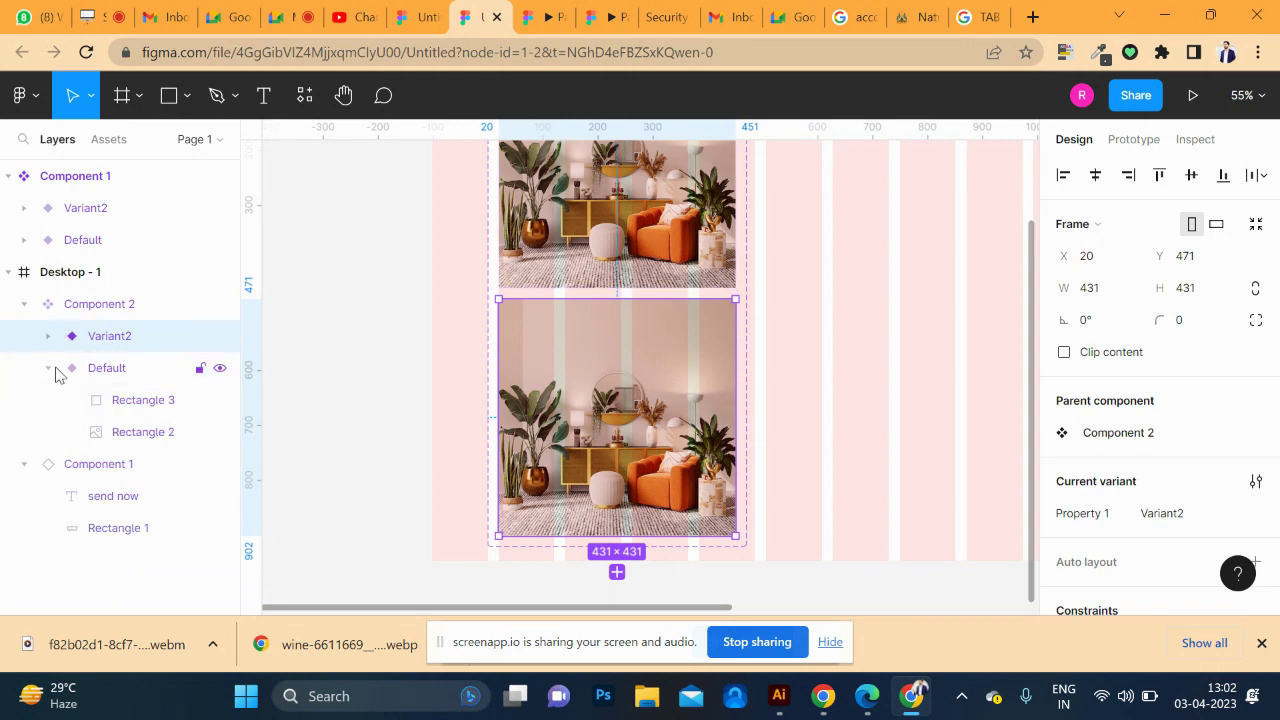
pyautogui.click(115, 404)
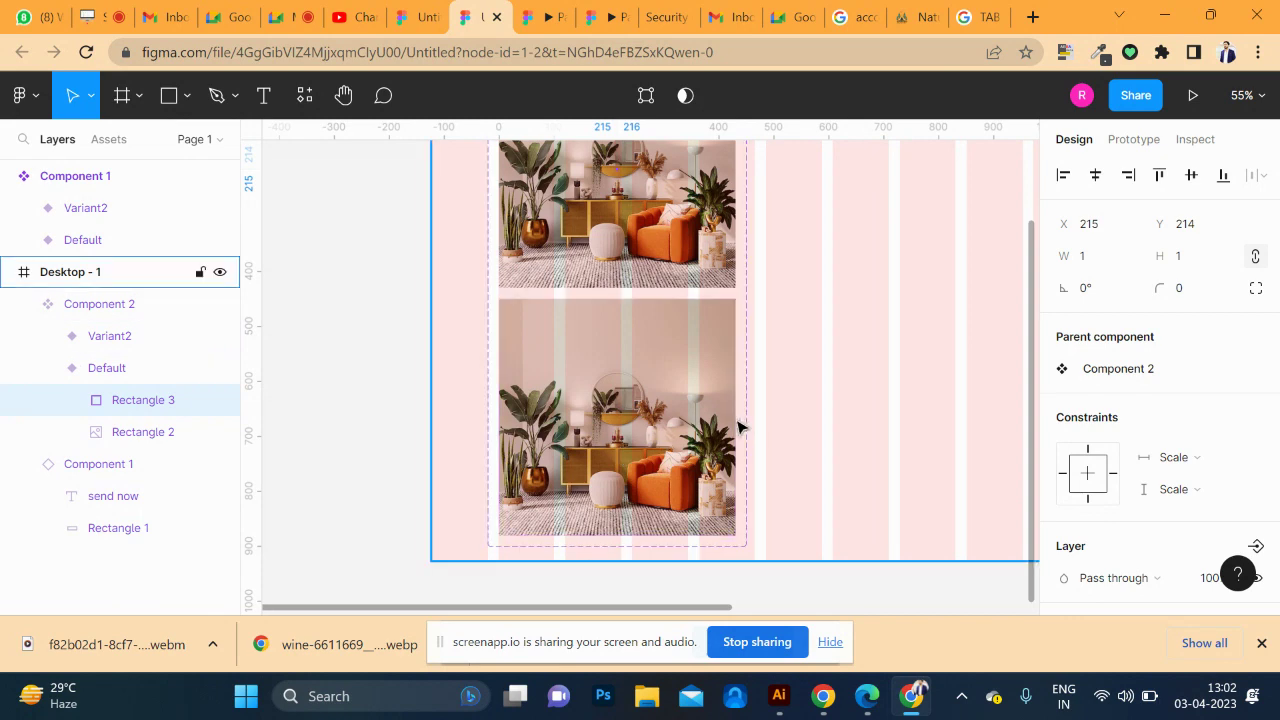
pyautogui.keyDown('ctrl'); pyautogui.scroll(3, 738, 428); pyautogui.keyUp('ctrl')
pyautogui.click(1090, 257)
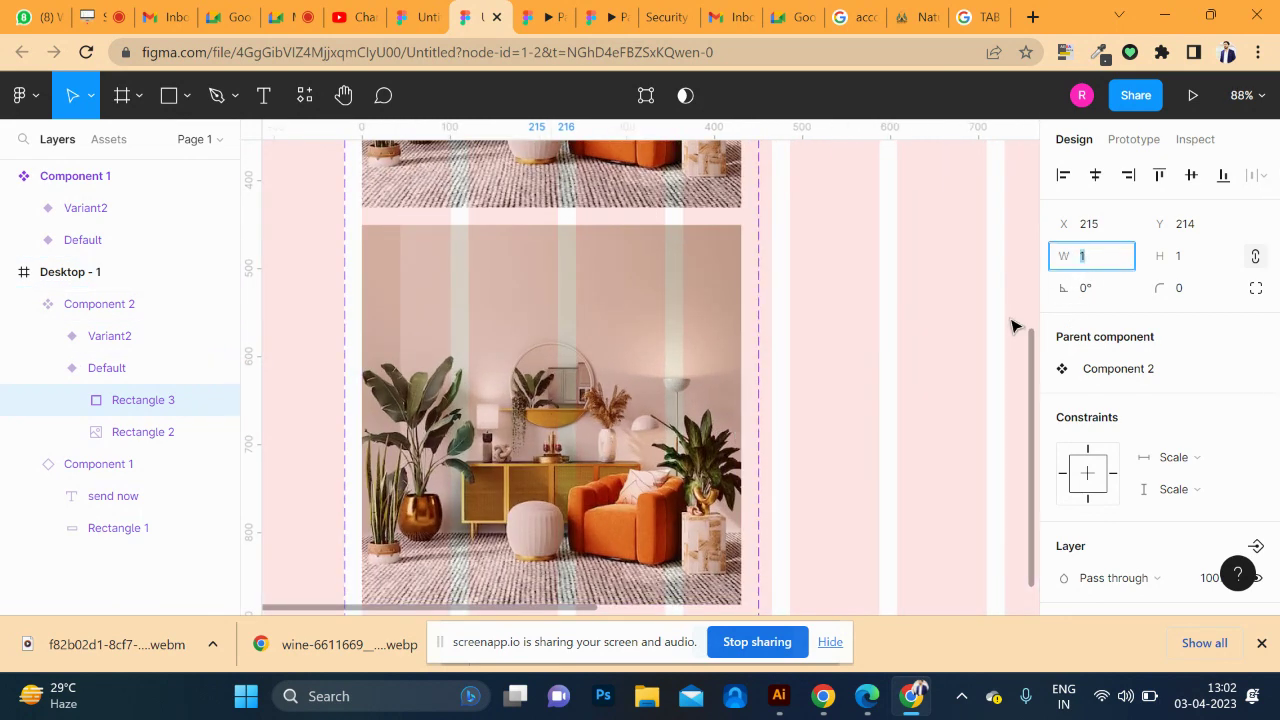
pyautogui.hotkey('shift', 'Up')
pyautogui.hotkey('shift', 'Up')
pyautogui.hotkey('shift', 'Up')
pyautogui.hotkey('shift', 'Up')
pyautogui.hotkey('shift', 'Up')
pyautogui.hotkey('shift', 'Up')
pyautogui.hotkey('shift', 'Up')
pyautogui.hotkey('shift', 'Up')
pyautogui.hotkey('shift', 'Up')
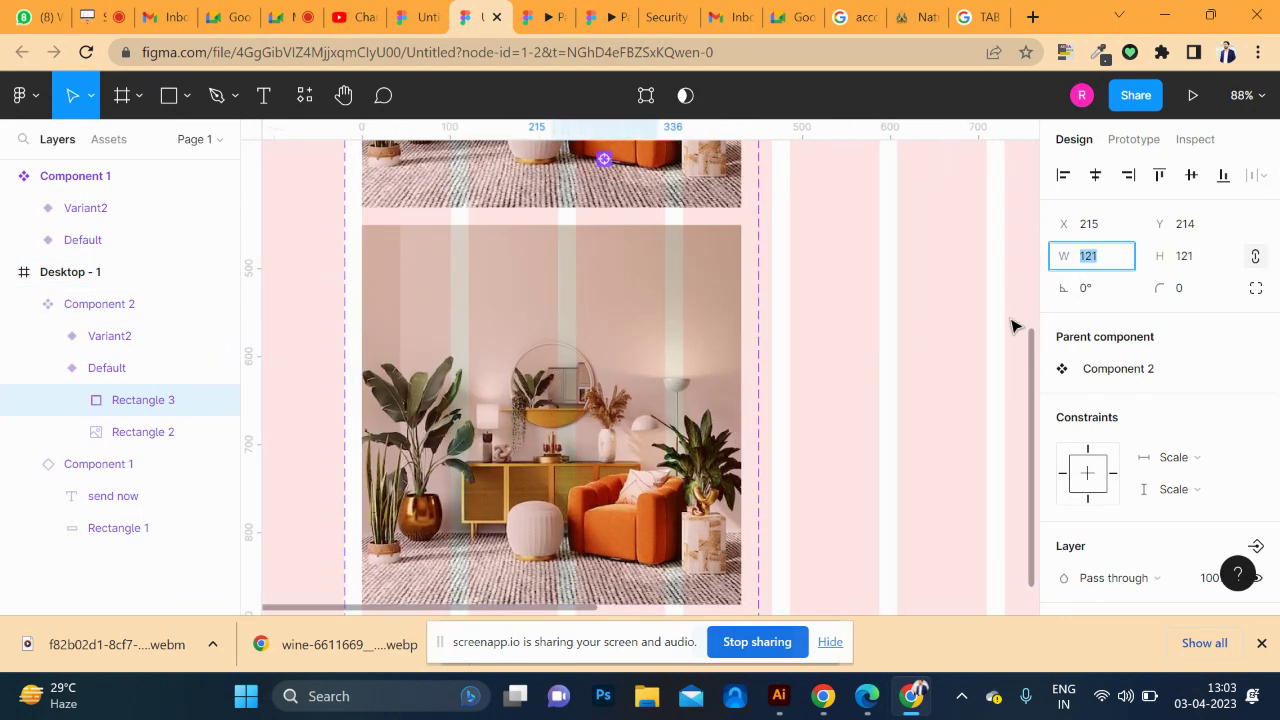
pyautogui.hotkey('shift', 'Down')
pyautogui.hotkey('shift', 'Up')
pyautogui.keyDown('ctrl'); pyautogui.scroll(-3, 1014, 323); pyautogui.keyUp('ctrl')
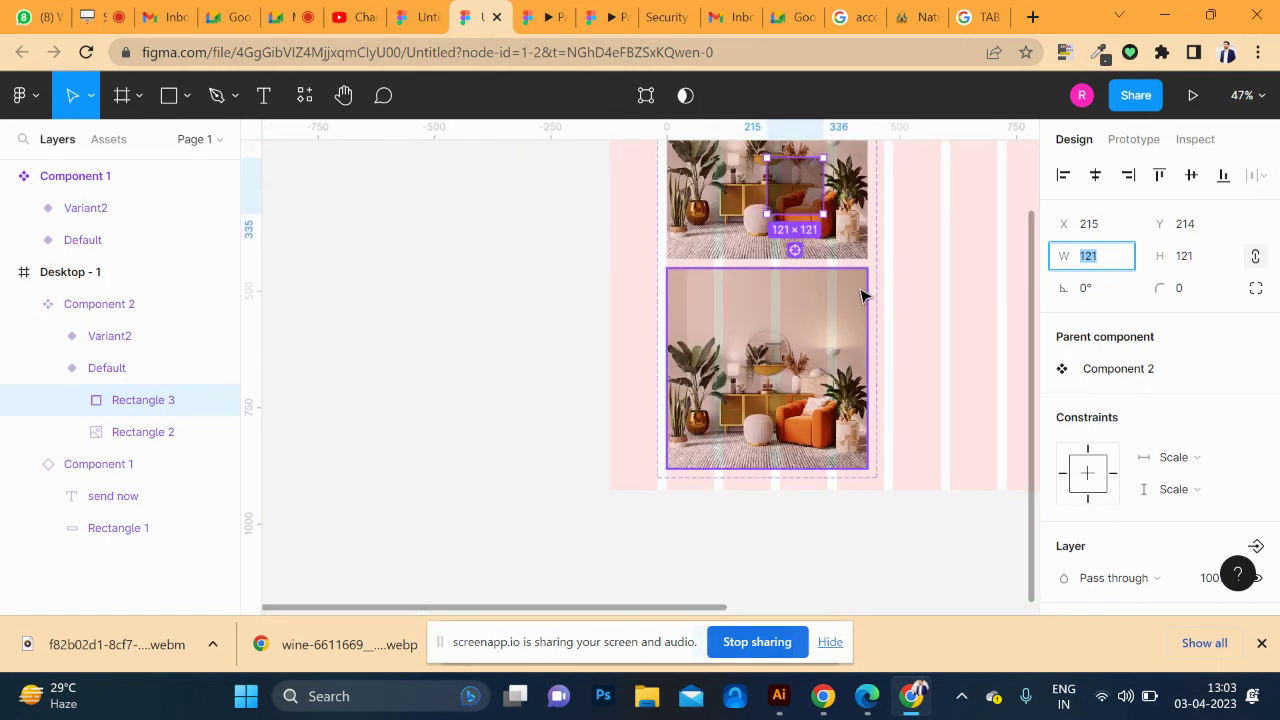
pyautogui.write('1')
pyautogui.press('Return')
# - Select Variant2's overlay rectangle and scrub its size up and back down
pyautogui.click(100, 336)
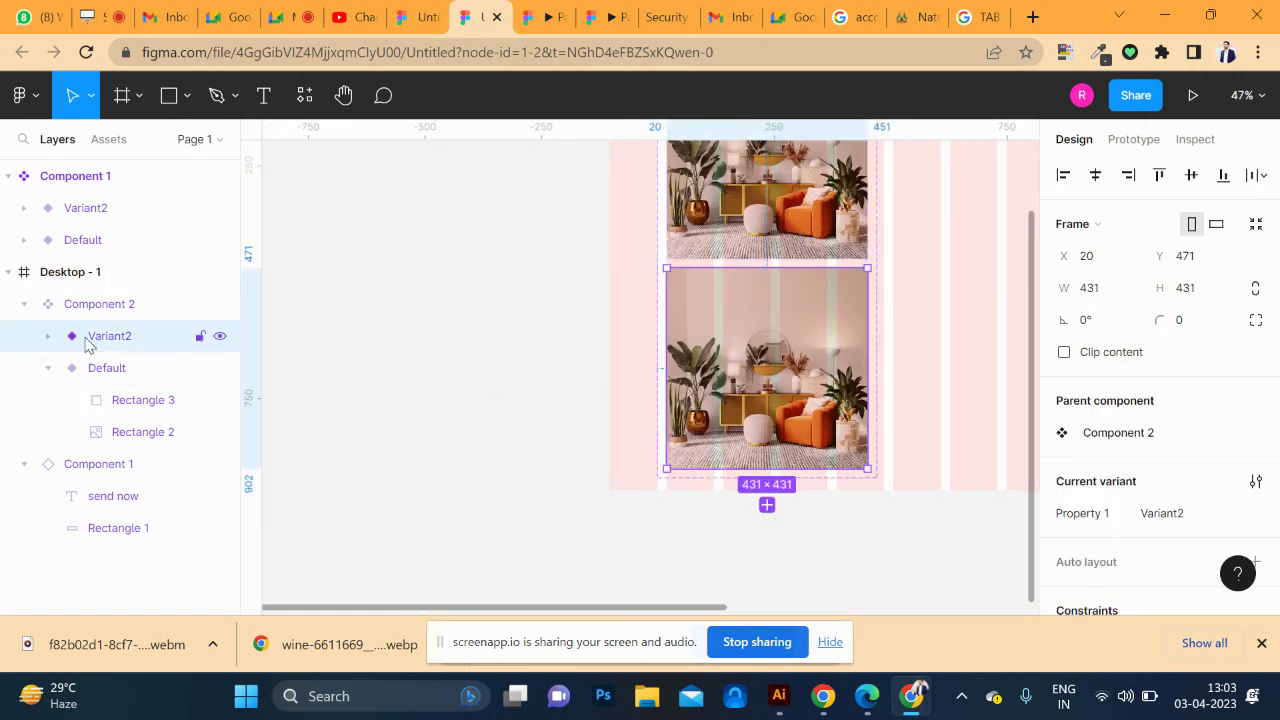
pyautogui.click(48, 336)
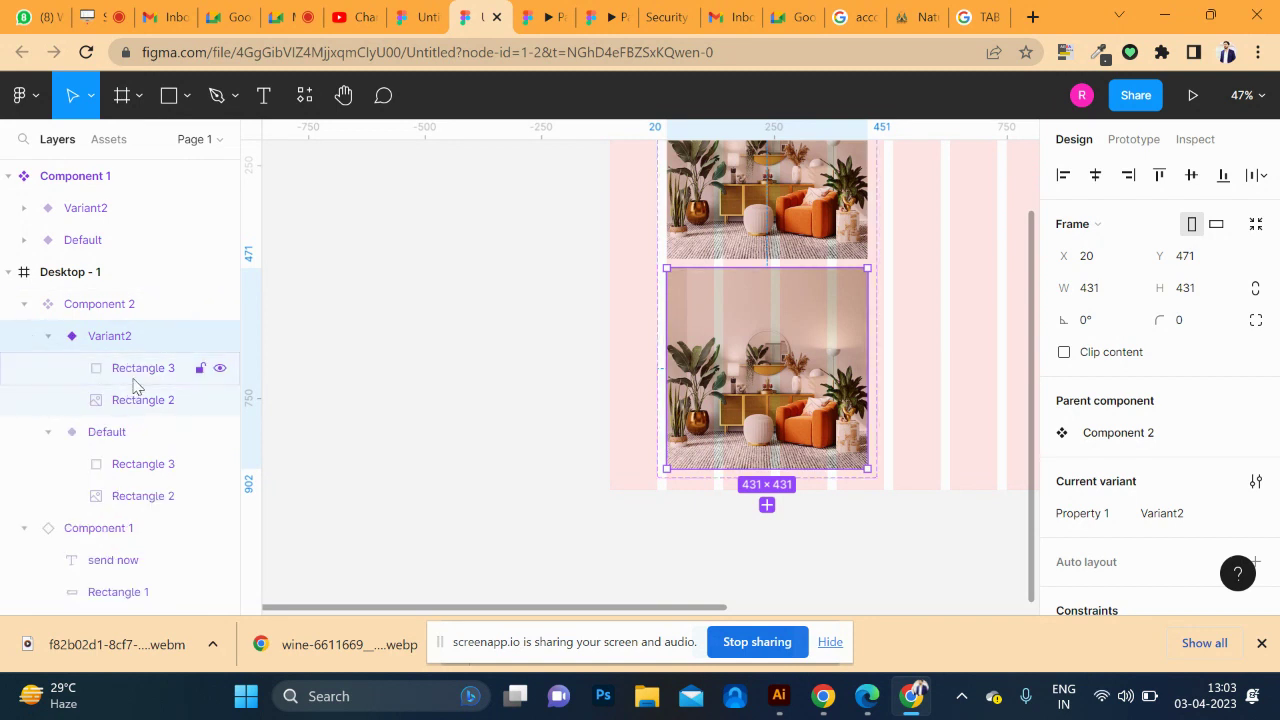
pyautogui.click(133, 378)
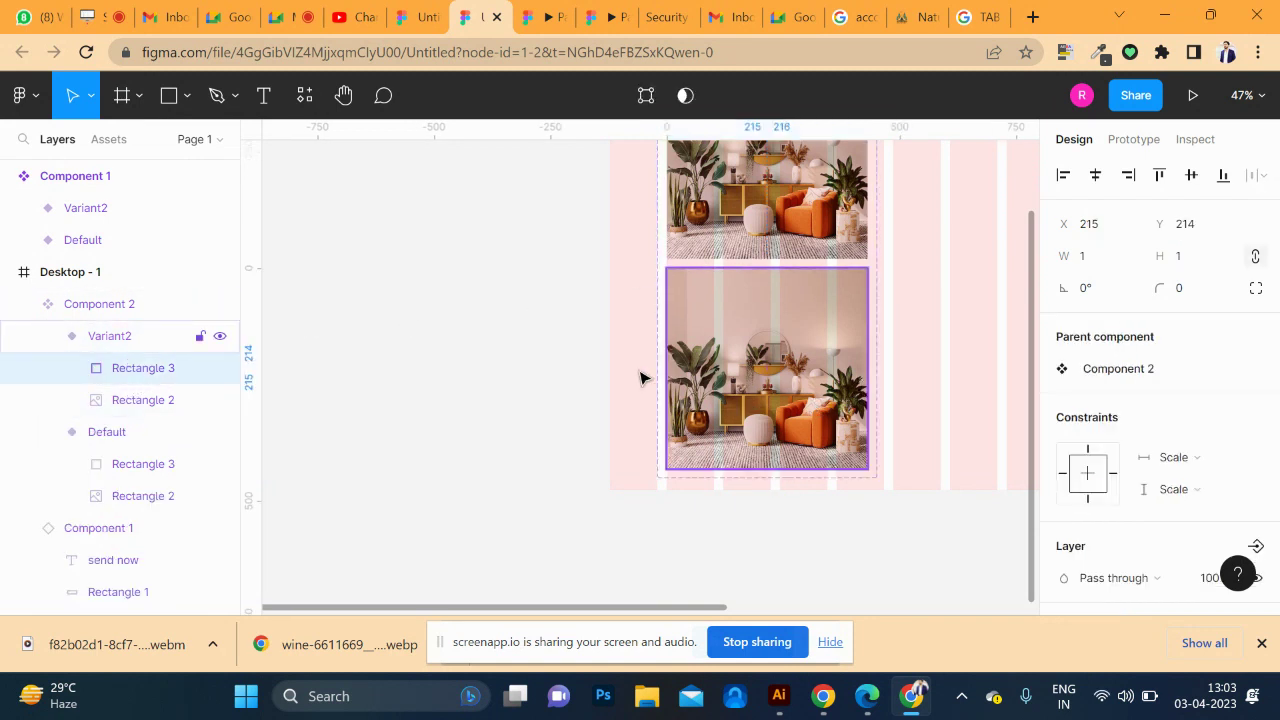
pyautogui.click(1155, 257)
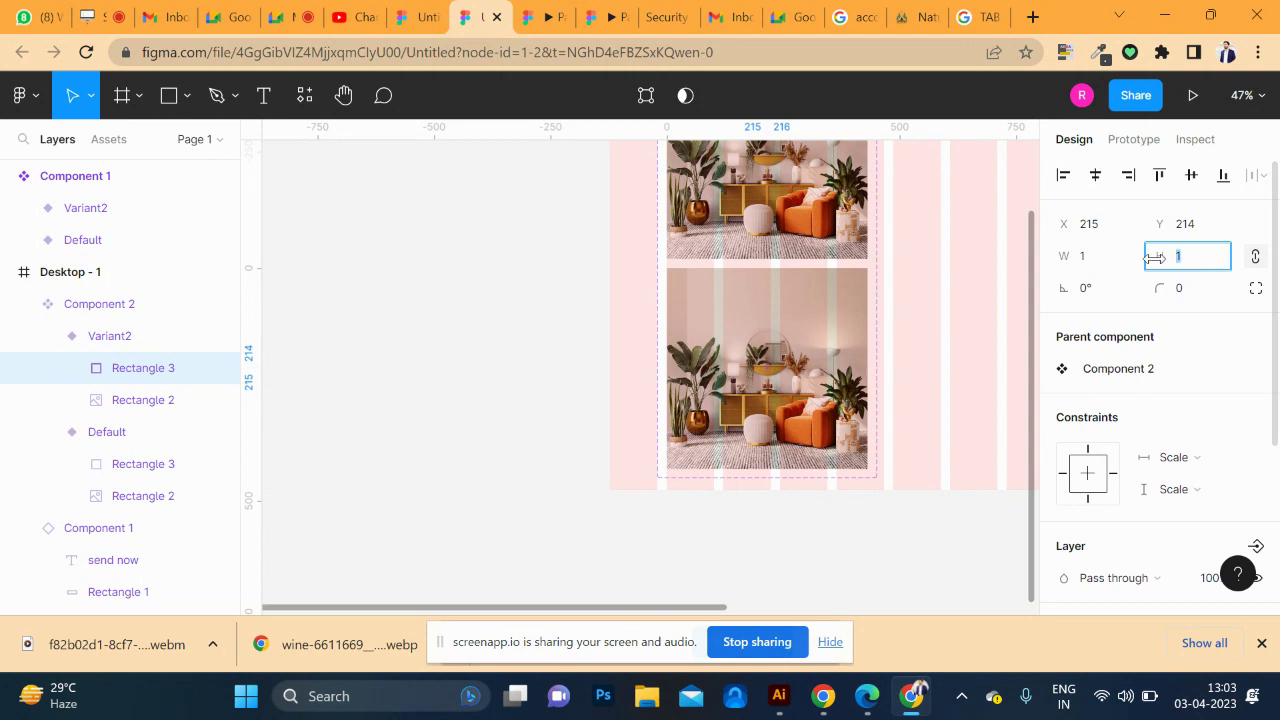
pyautogui.moveTo(1148, 258); pyautogui.dragTo(1248, 258)
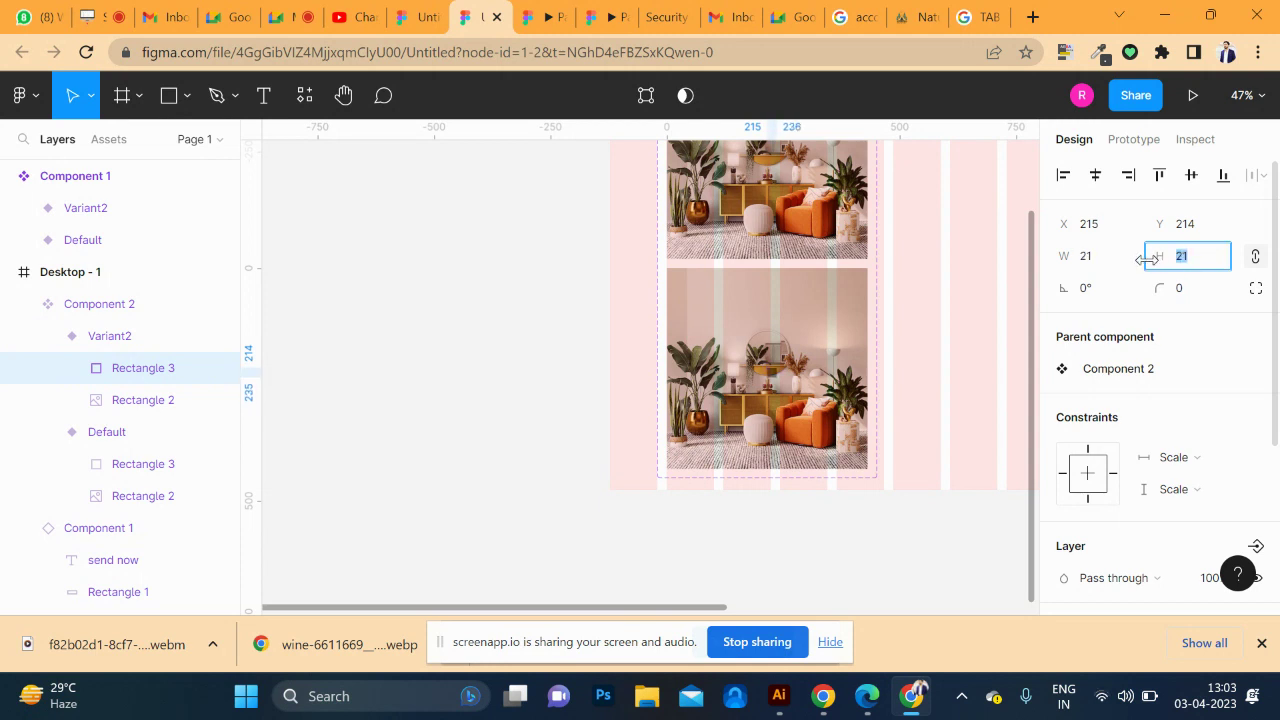
pyautogui.moveTo(1148, 258); pyautogui.dragTo(1258, 258)
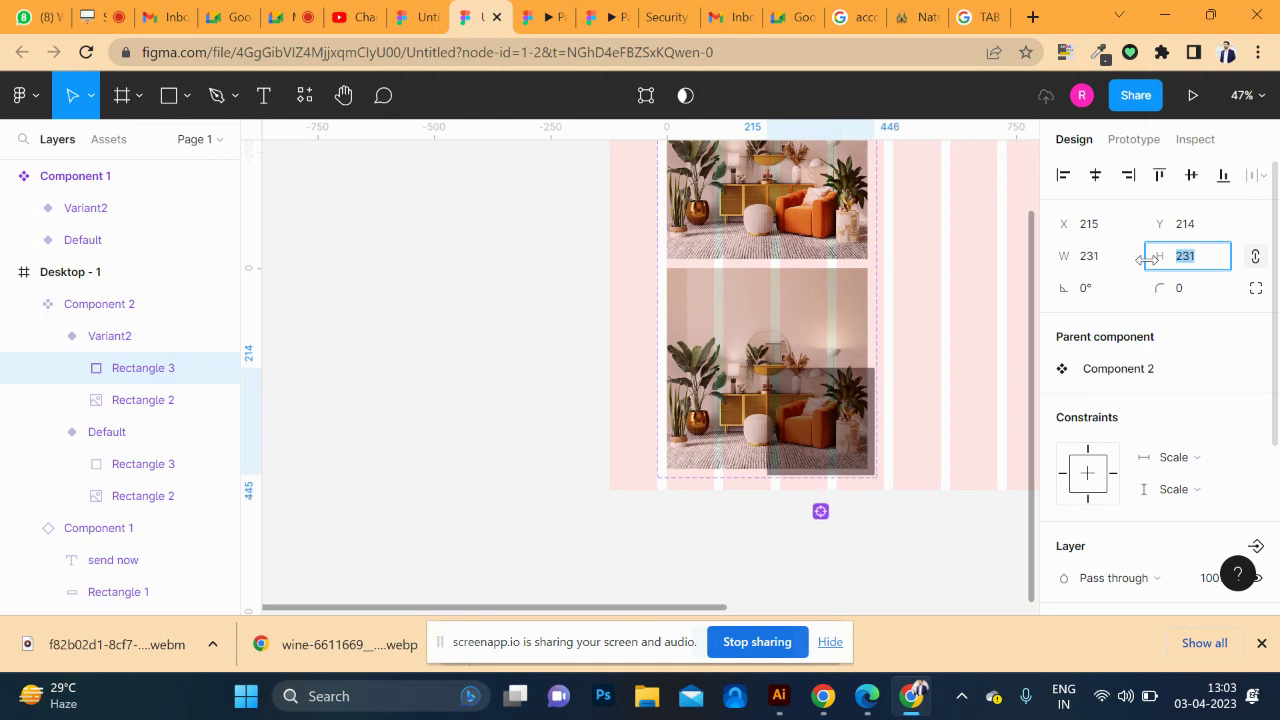
pyautogui.moveTo(1148, 258); pyautogui.dragTo(968, 258)
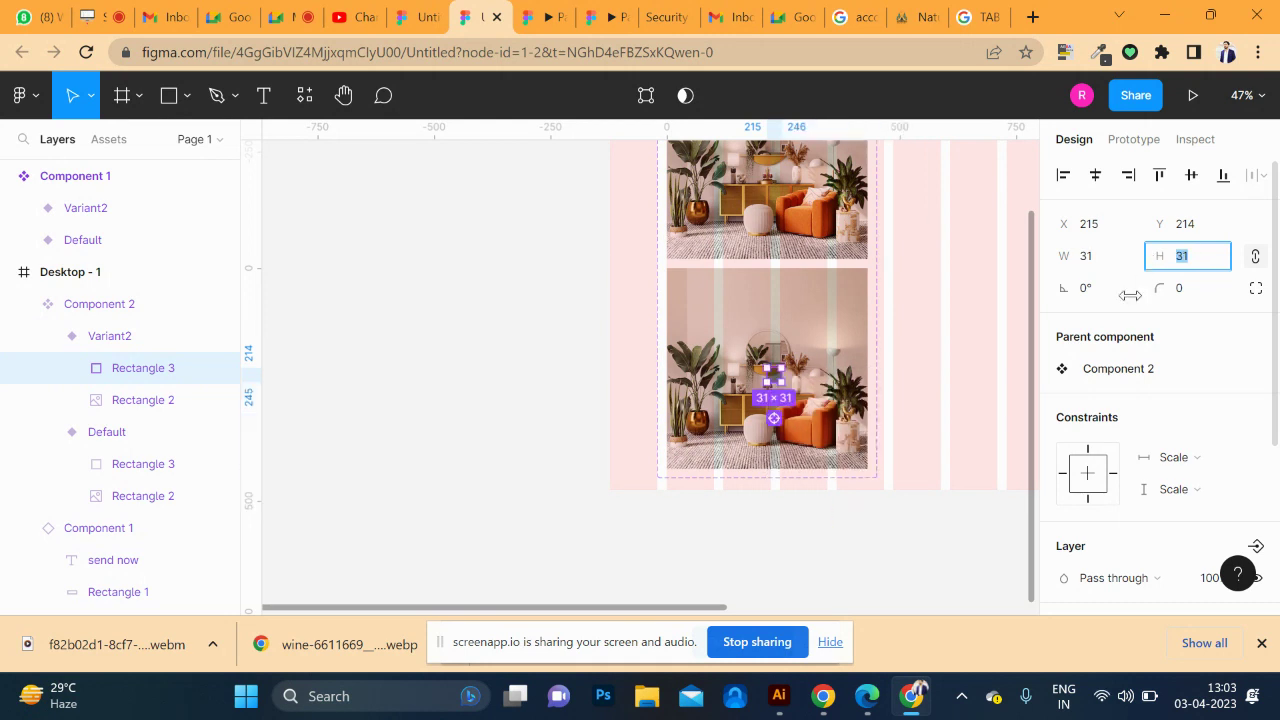
# - Experiment with selecting both variants' rectangles, then undo to keep only Variant2's overlay
pyautogui.hotkey('ctrl', 'alt', 'a')
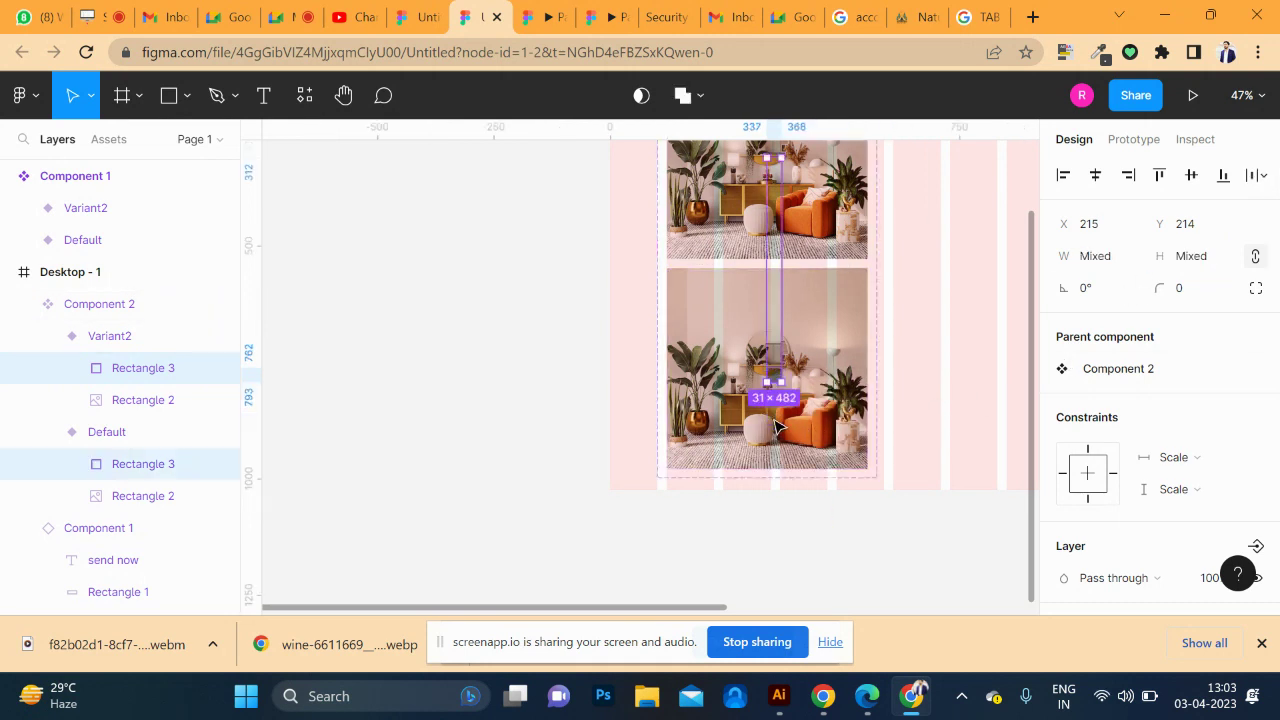
pyautogui.scroll(3, 785, 380)
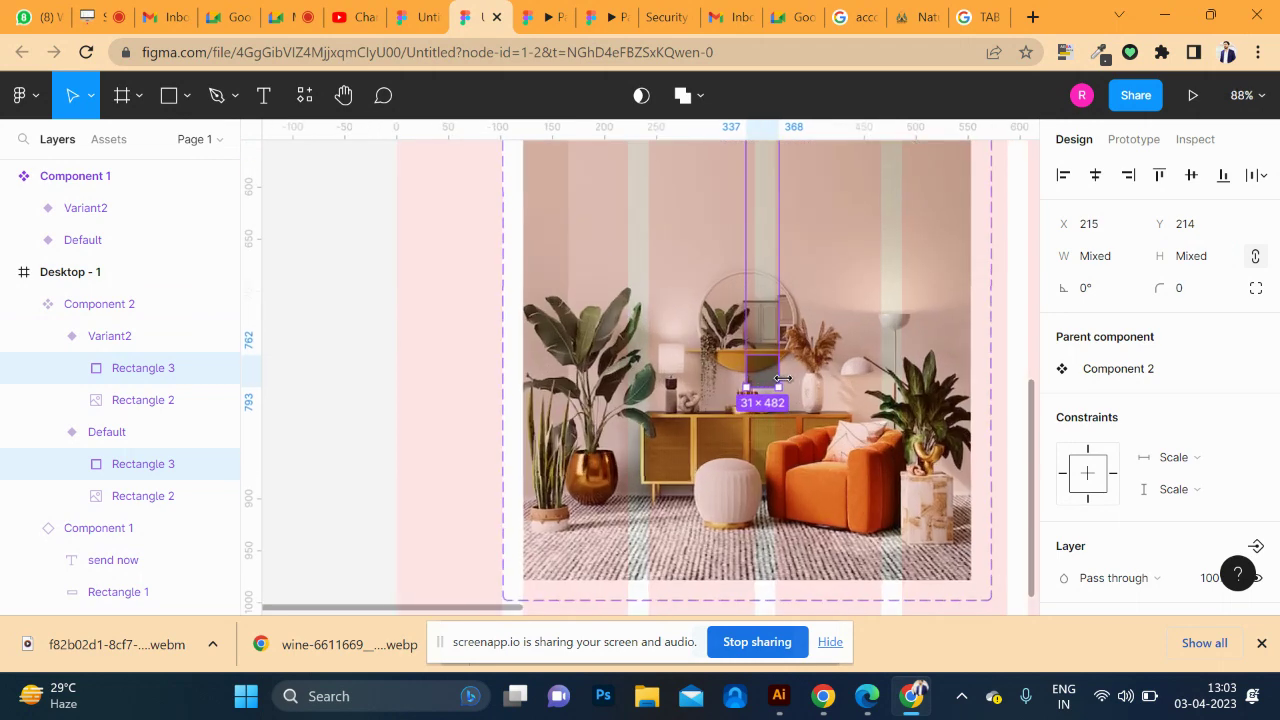
pyautogui.scroll(5, 770, 380)
pyautogui.click(771, 384)
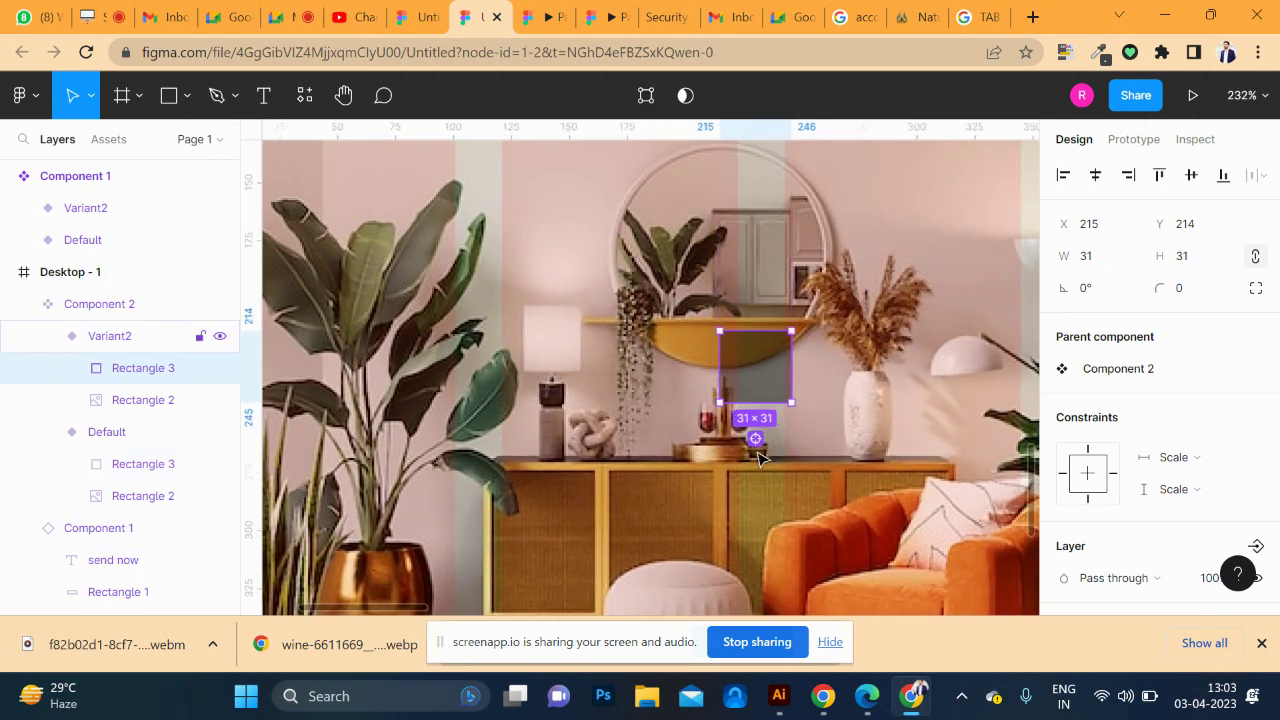
pyautogui.hotkey('ctrl', 'alt', 'a')
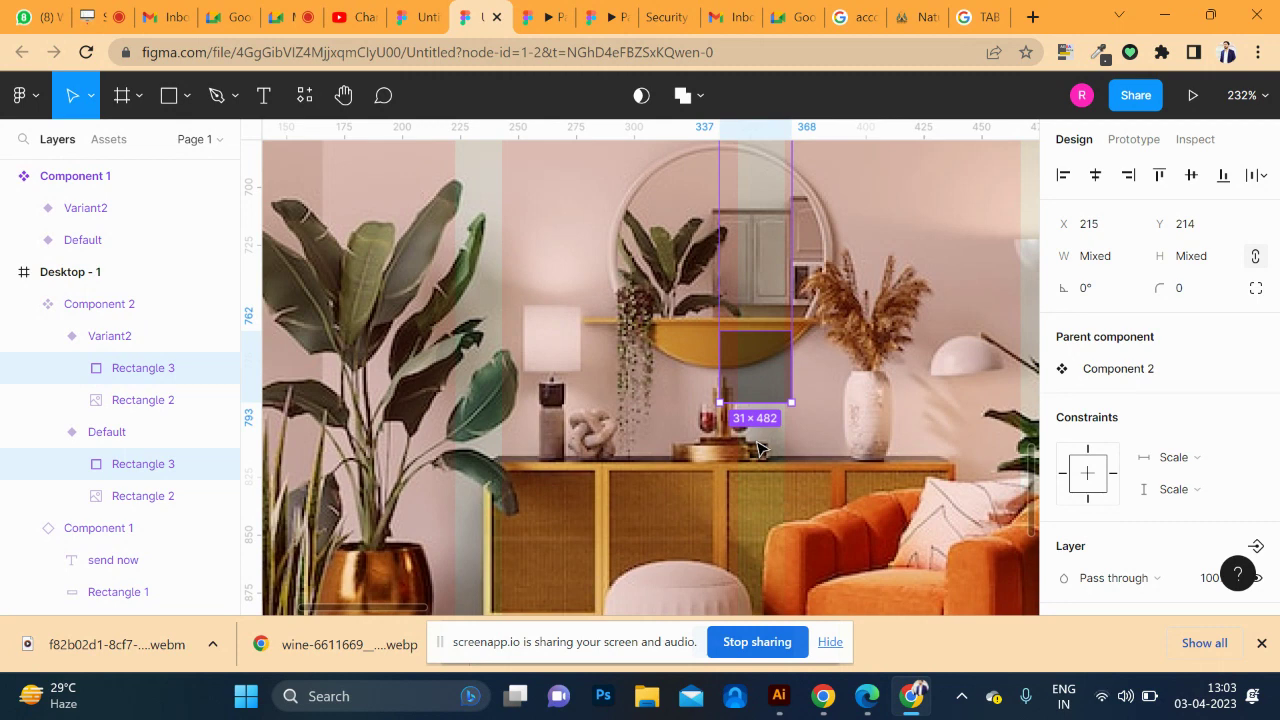
pyautogui.hotkey('ctrl', 'z')
pyautogui.hotkey('ctrl', 'alt', 'a')
pyautogui.hotkey('ctrl', 'z')
pyautogui.keyDown('ctrl'); pyautogui.scroll(-5, 790, 352); pyautogui.keyUp('ctrl')
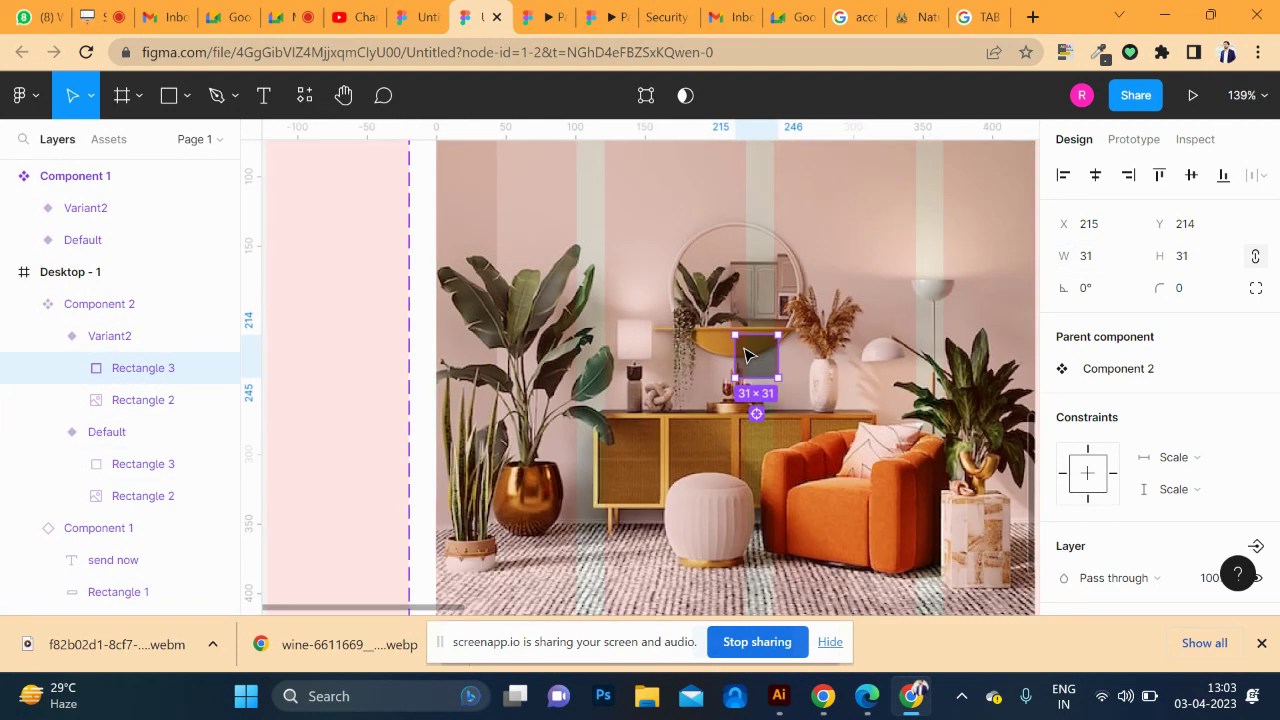
# - Enlarge Variant2's overlay to 391×391 and position it over the lower photo
pyautogui.click(1185, 256)
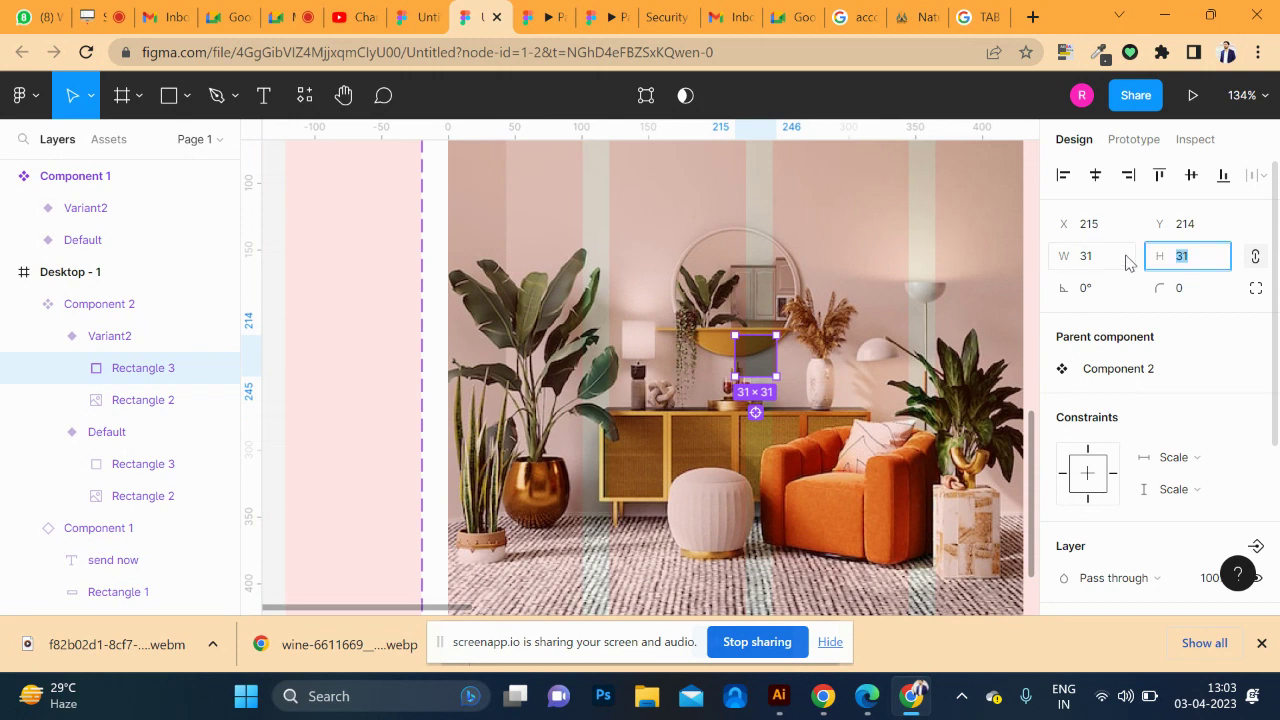
pyautogui.moveTo(1127, 262); pyautogui.dragTo(1125, 255)
pyautogui.hotkey('shift', '1')
pyautogui.write('391')
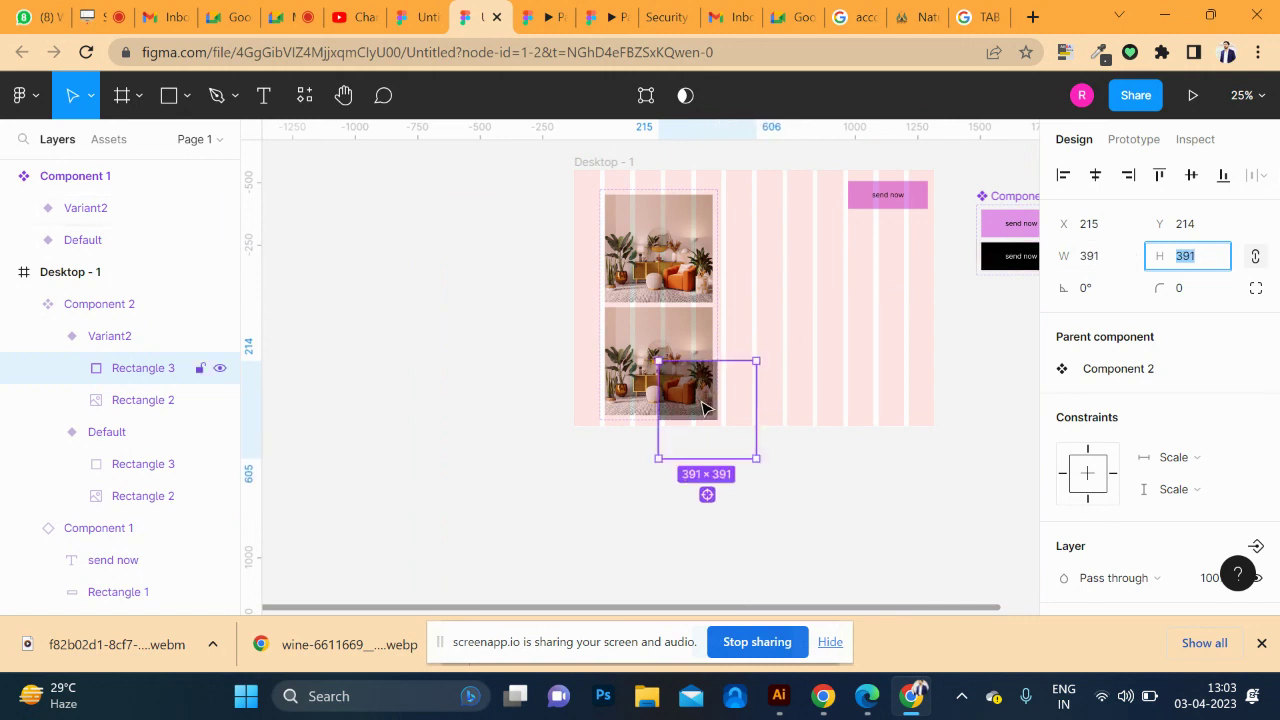
pyautogui.moveTo(703, 409); pyautogui.dragTo(652, 364)
pyautogui.press('Up')
pyautogui.press('Up')
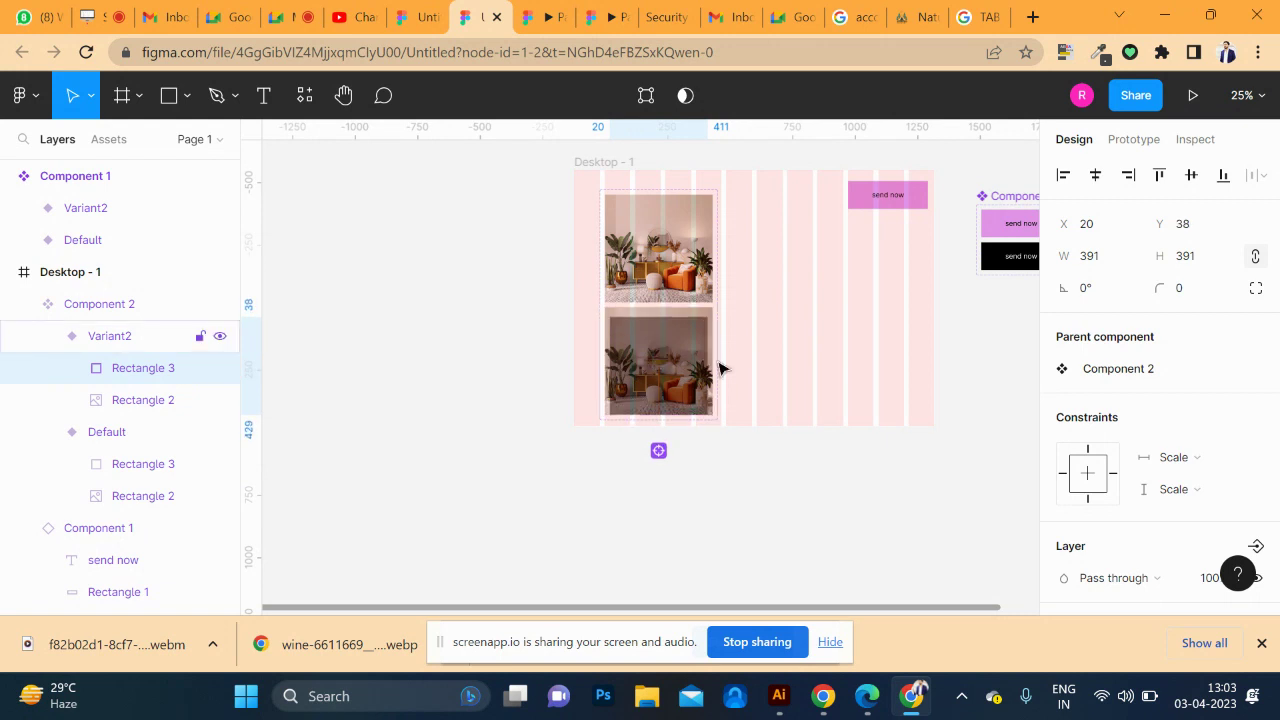
pyautogui.hotkey('shift', 'Up')
pyautogui.press('Up')
pyautogui.press('Up')
pyautogui.press('Up')
pyautogui.hotkey('shift', 'Up')
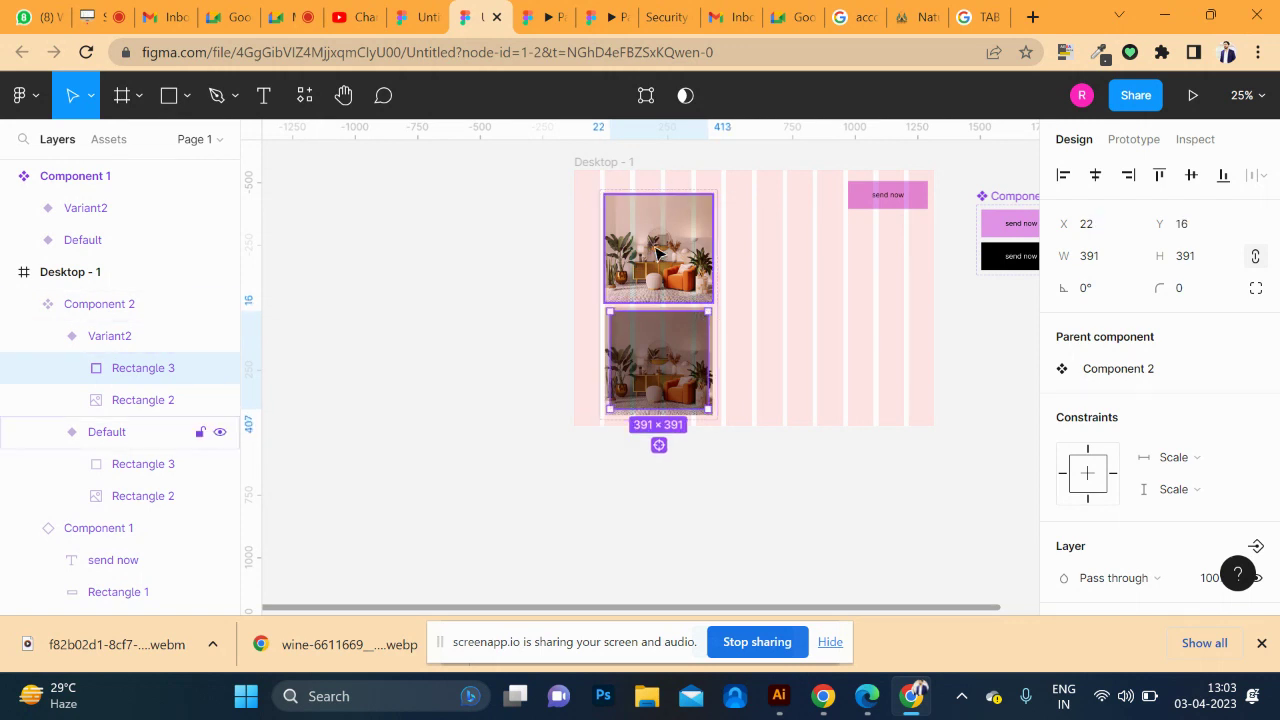
# - Select the Component 2 variant set, collapse its layers, and show prototyping settings
pyautogui.click(711, 272)
pyautogui.click(757, 361)
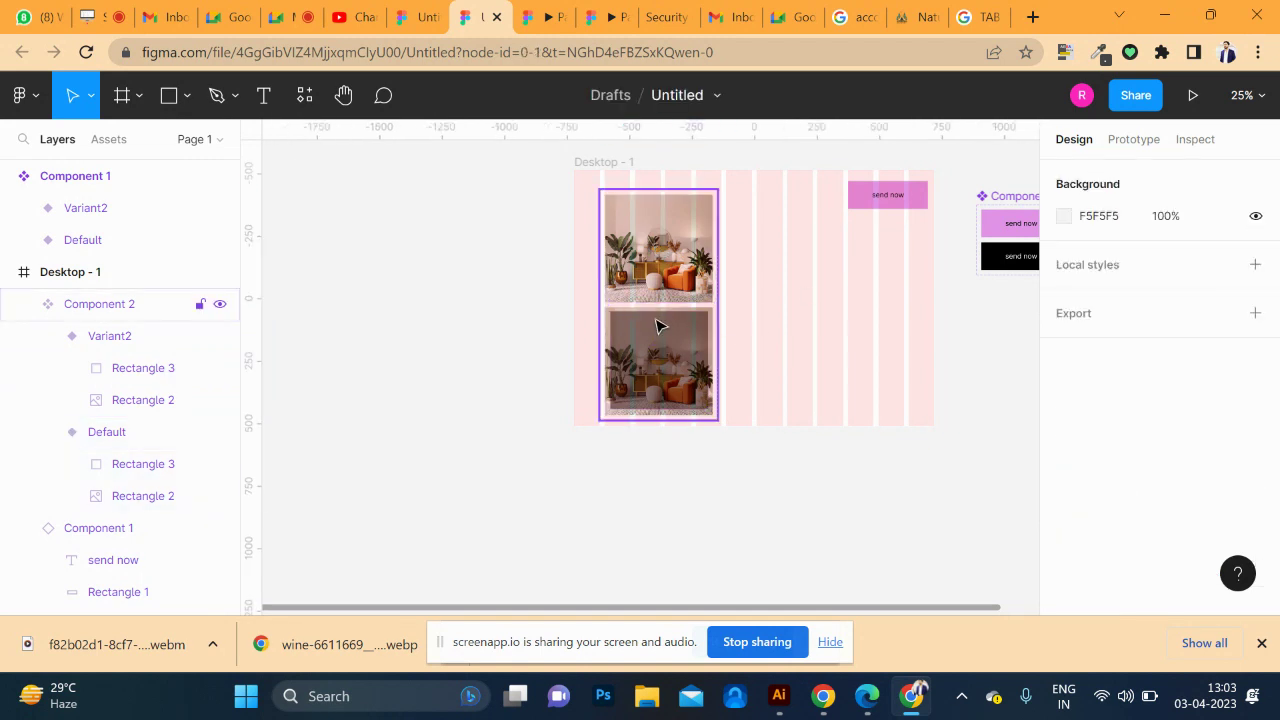
pyautogui.click(651, 332)
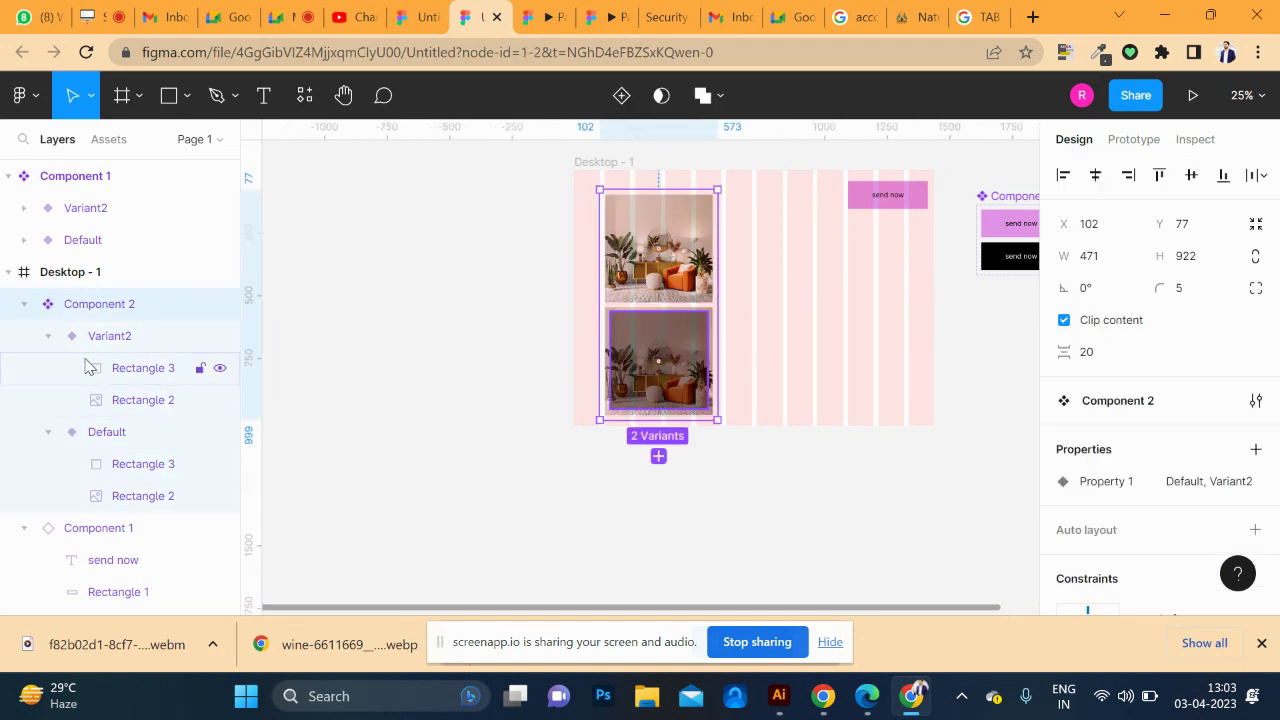
pyautogui.click(47, 336)
pyautogui.click(48, 368)
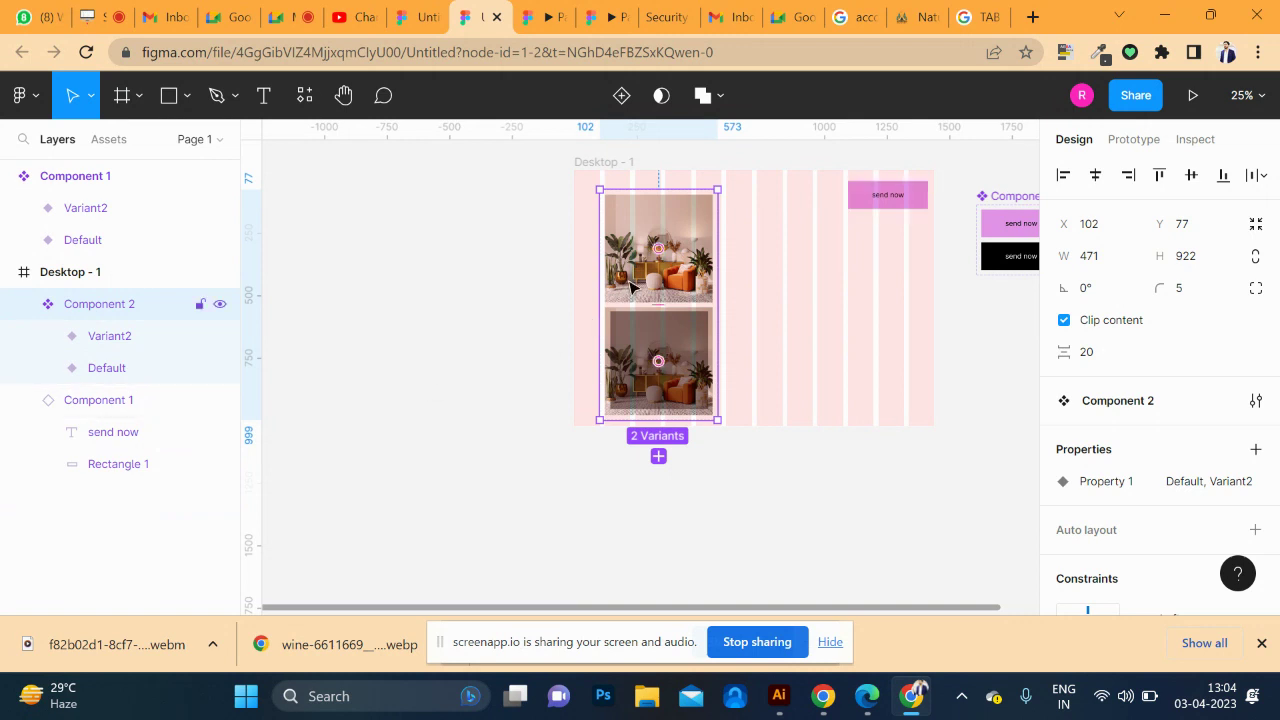
pyautogui.click(1190, 141)
pyautogui.click(1131, 142)
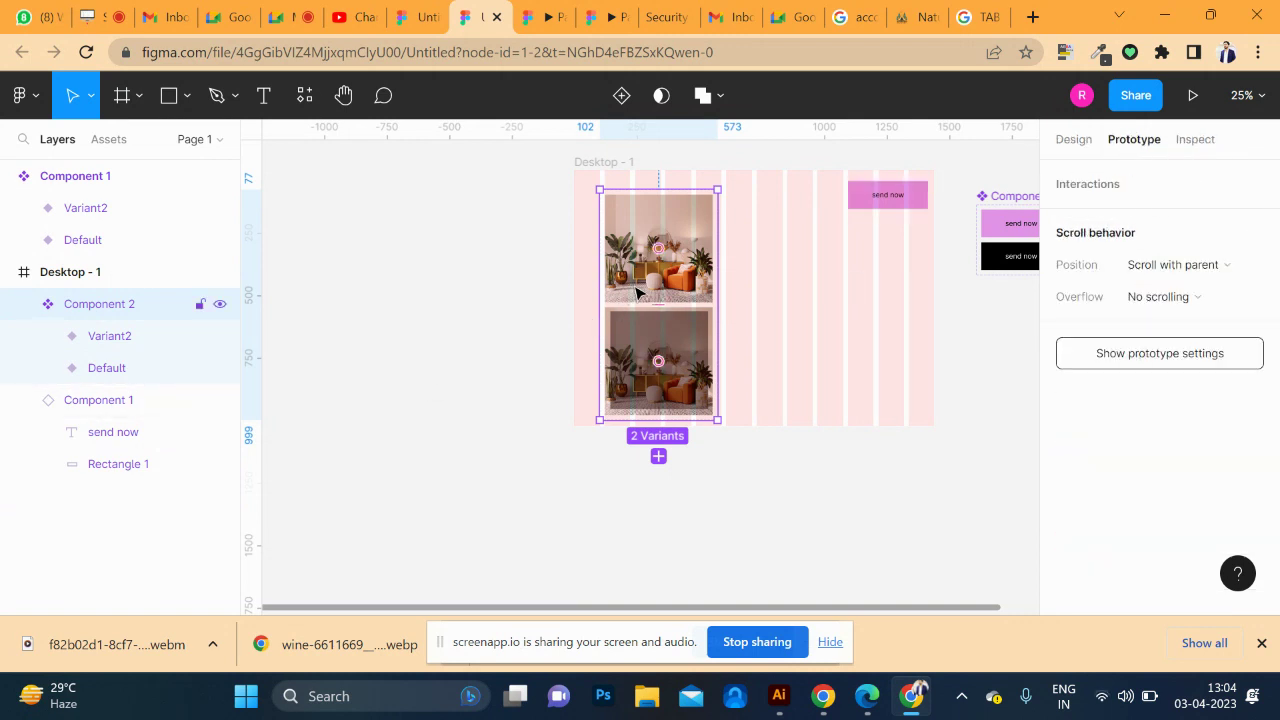
pyautogui.scroll(5, 658, 304)
pyautogui.scroll(2, 660, 308)
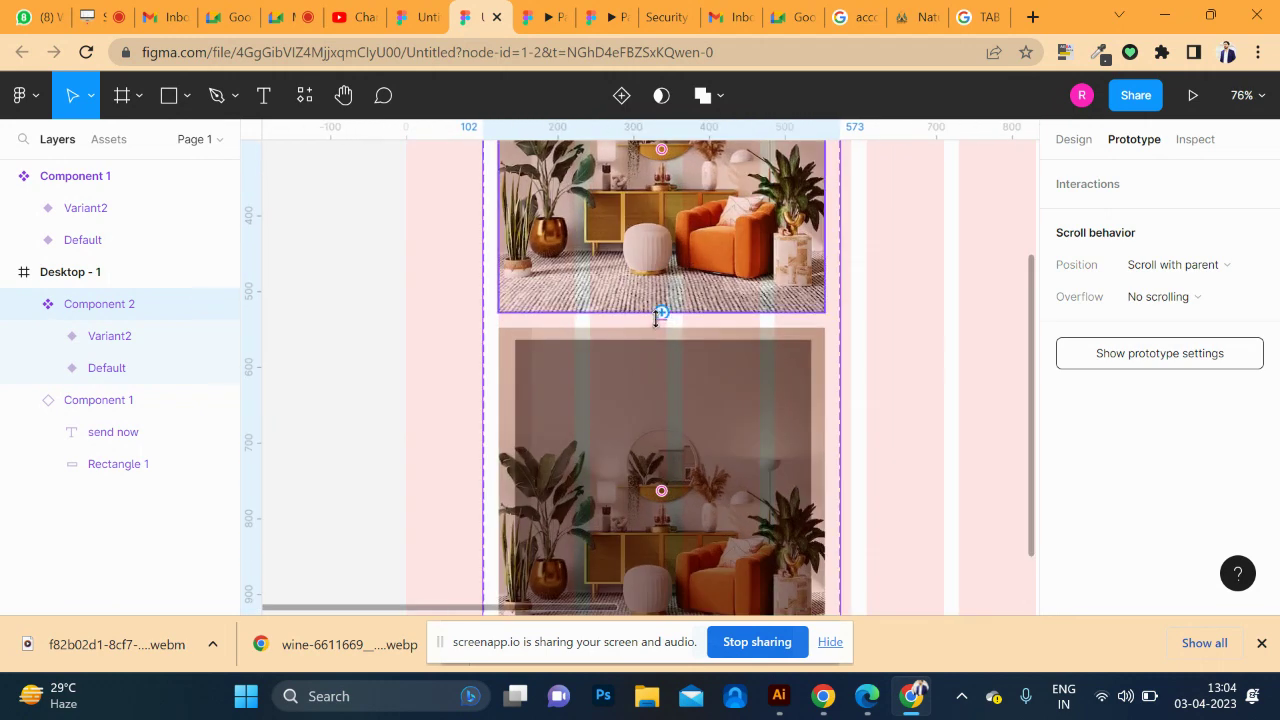
# - Link Default to Variant2 with a While hovering 'Change to' interaction and open the preview
pyautogui.moveTo(666, 314); pyautogui.dragTo(670, 350)
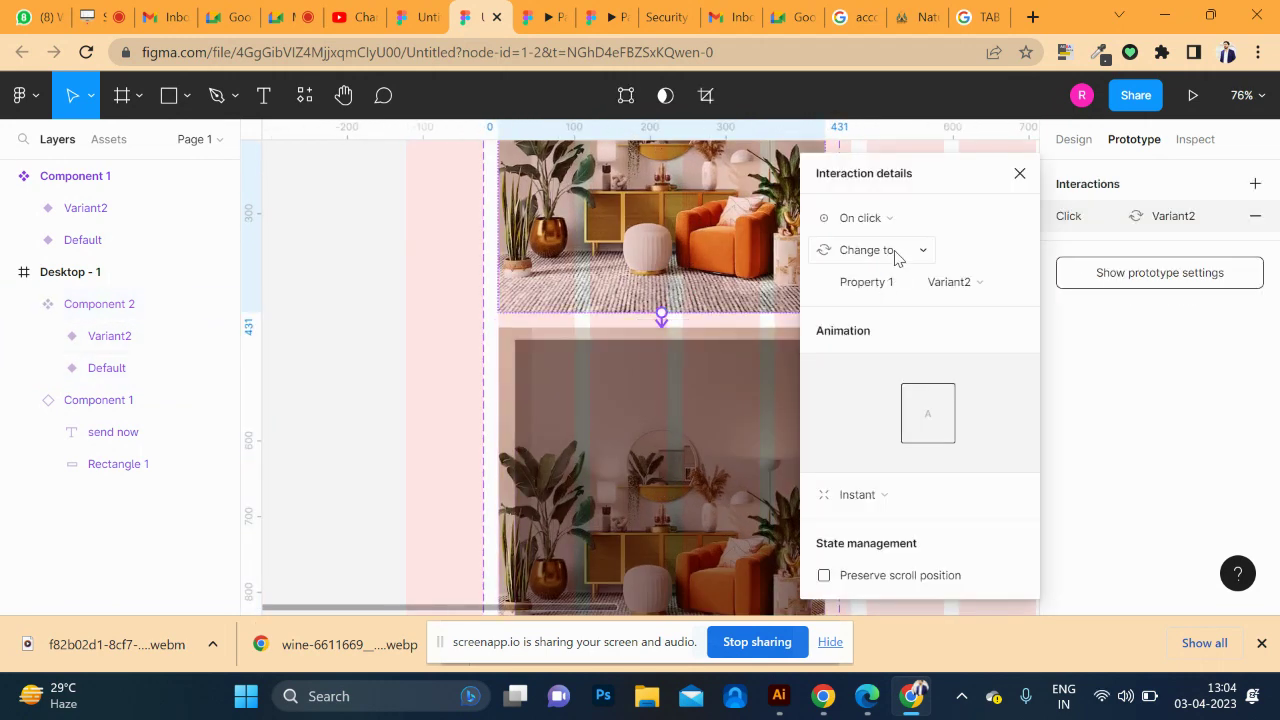
pyautogui.click(895, 252)
pyautogui.click(862, 218)
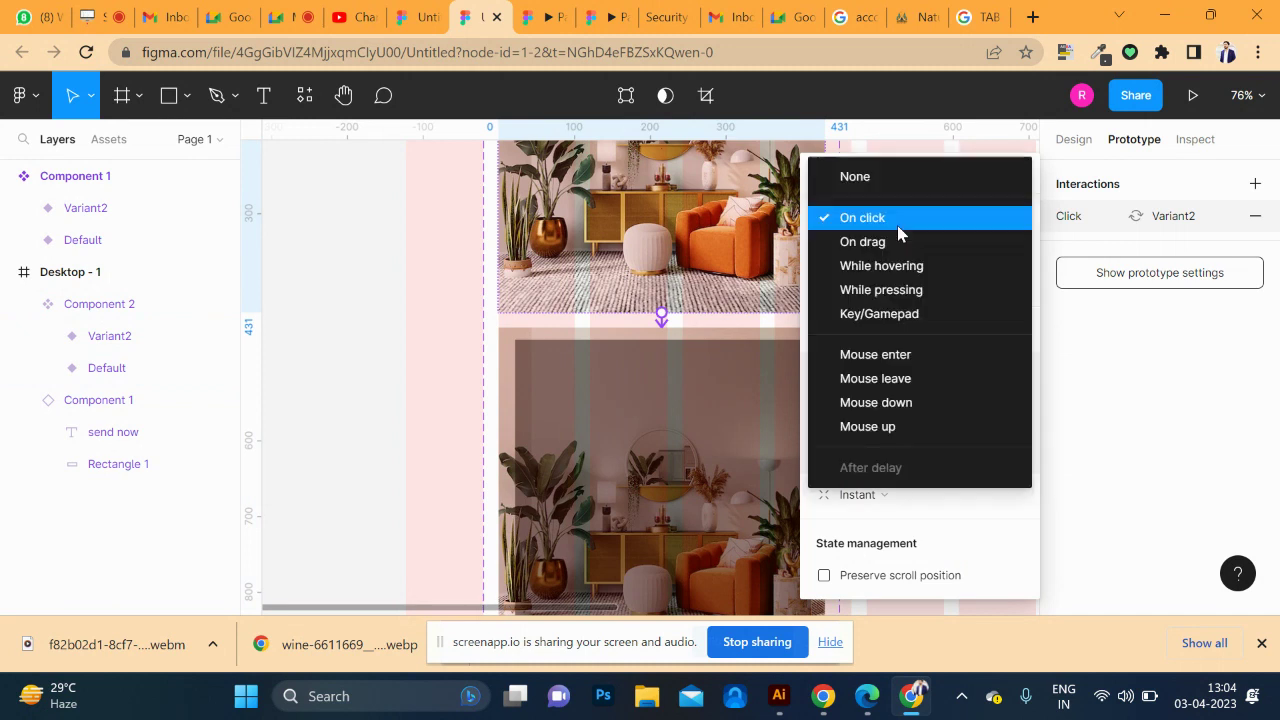
pyautogui.click(903, 268)
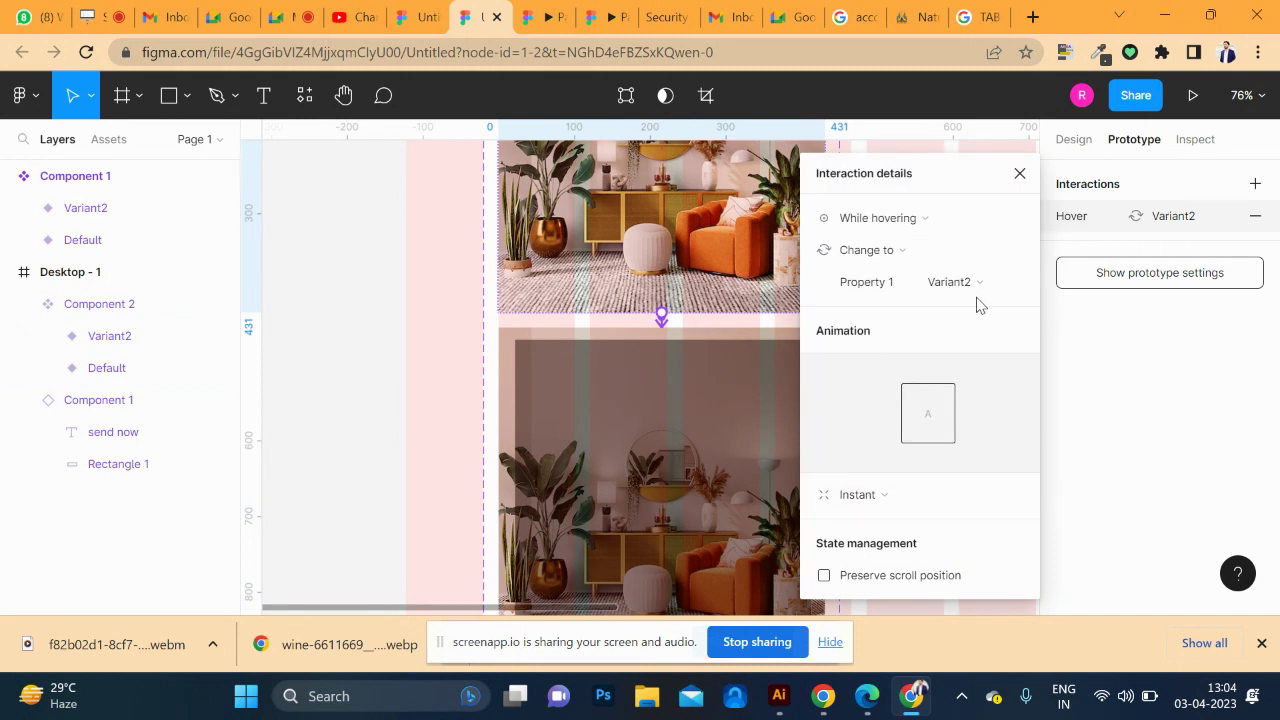
pyautogui.click(684, 380)
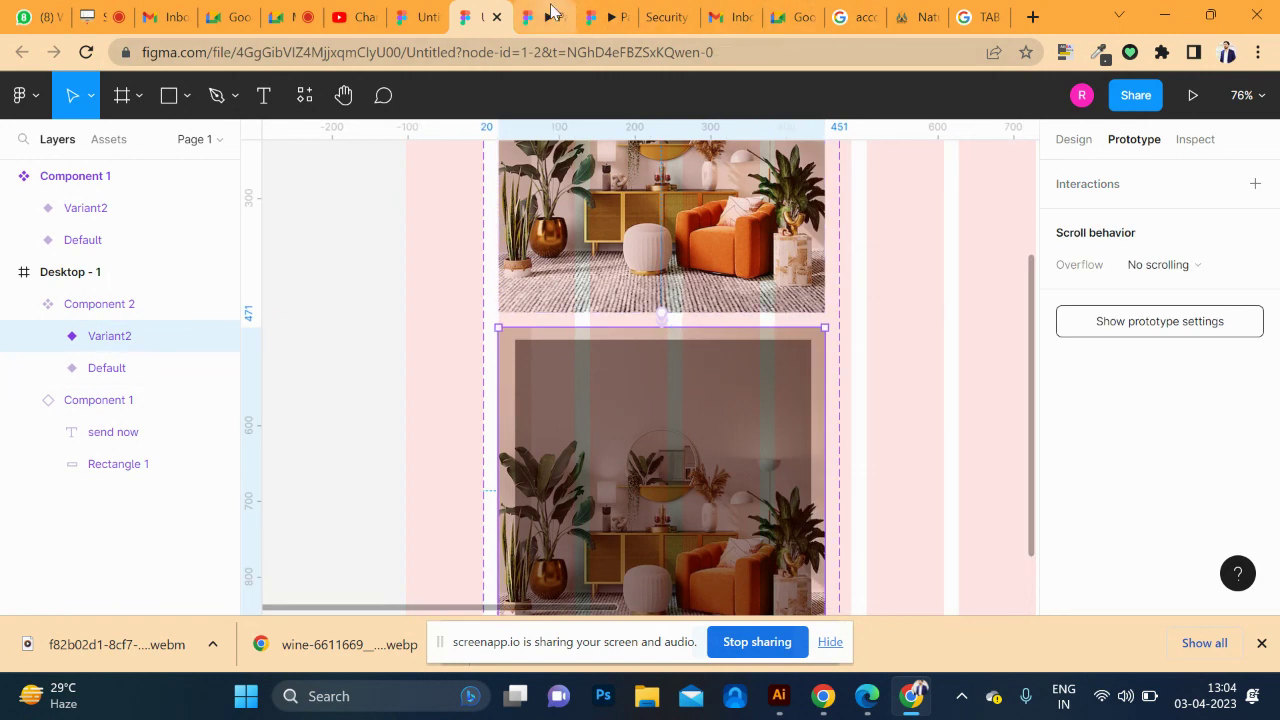
pyautogui.click(551, 11)
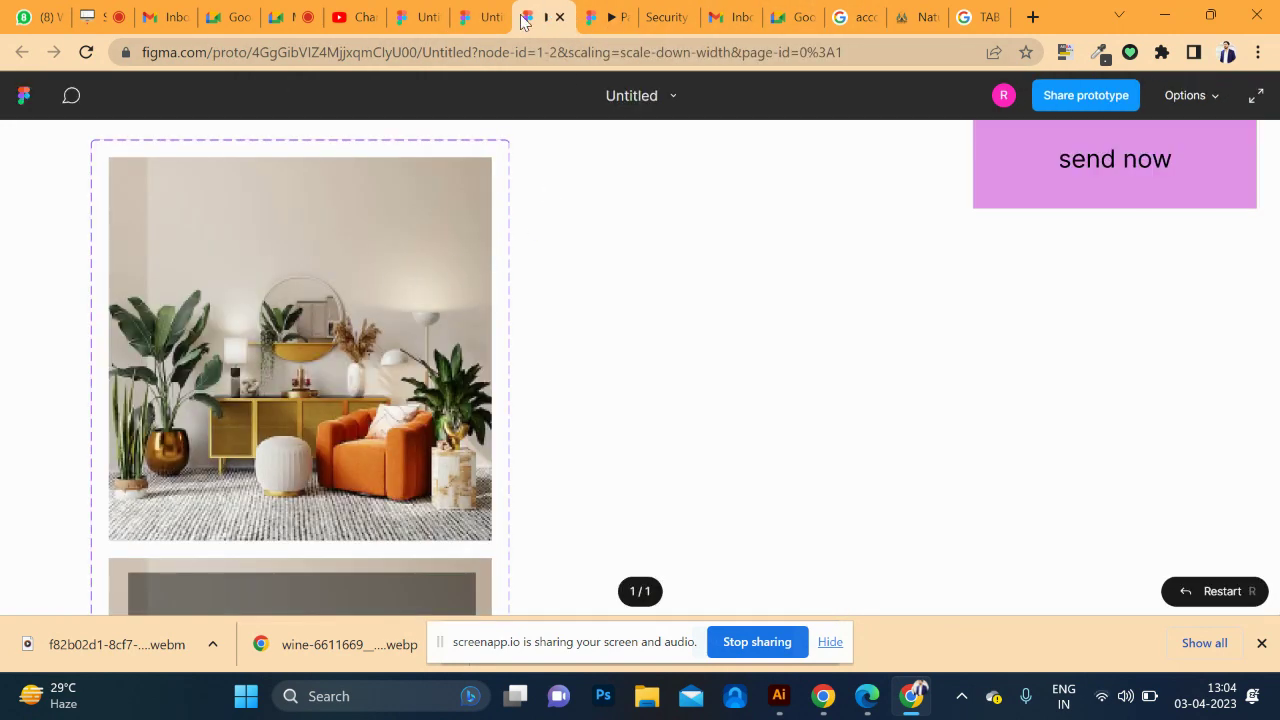
# - Return to the editor and move Component 2 outside Desktop - 1
pyautogui.click(488, 17)
pyautogui.scroll(-3, 620, 316)
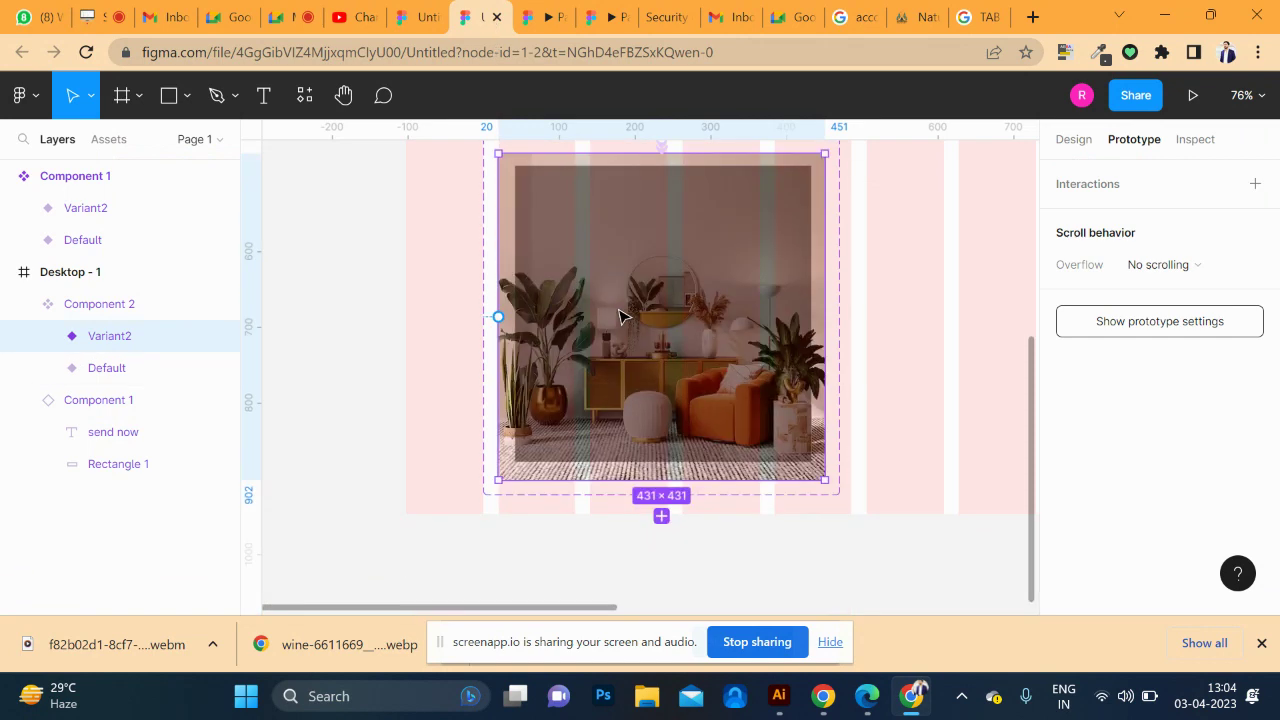
pyautogui.scroll(-5, 620, 316)
pyautogui.scroll(-3, 620, 316)
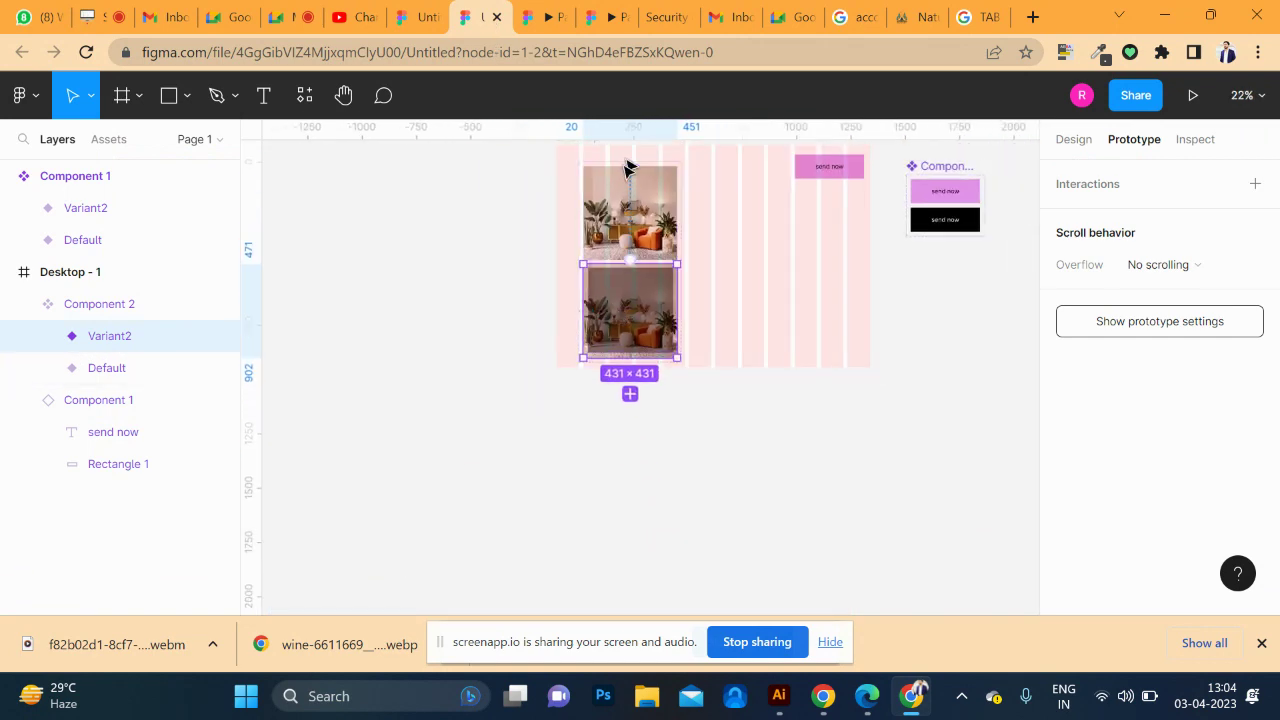
pyautogui.moveTo(626, 168); pyautogui.dragTo(394, 189)
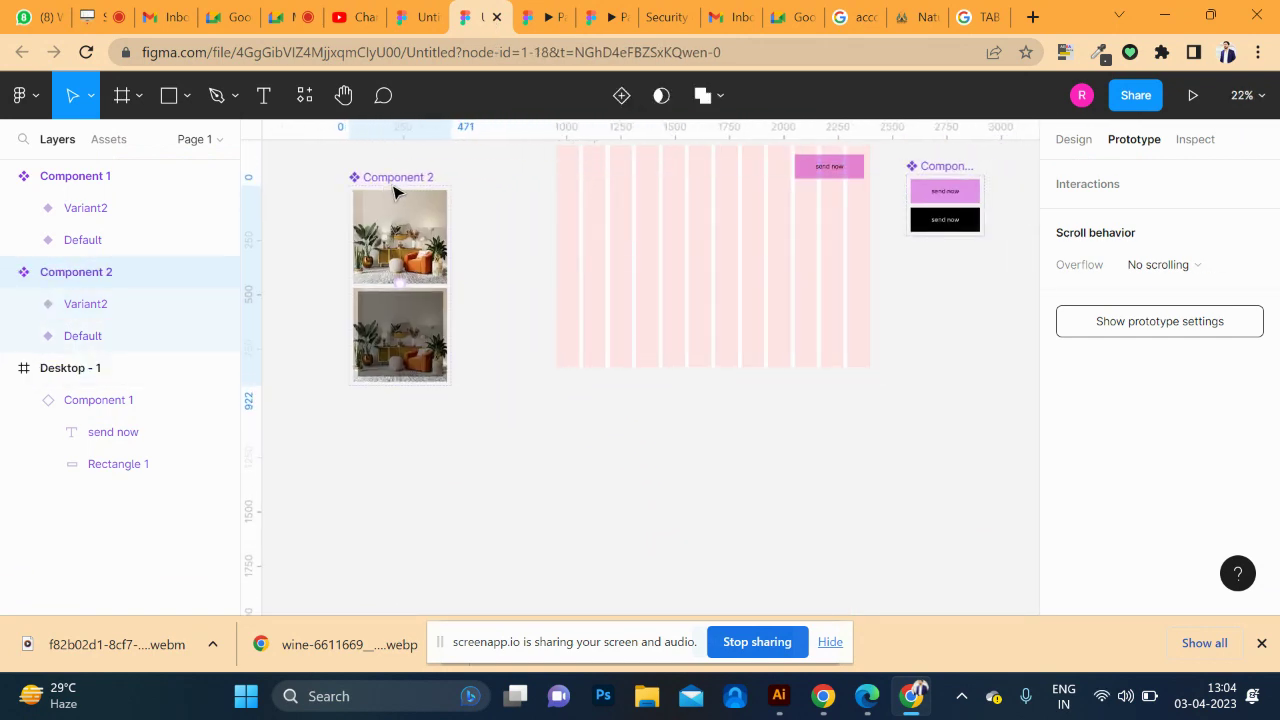
# - Place a Component 2 instance into Desktop - 1 and check it in the presentation
pyautogui.click(110, 140)
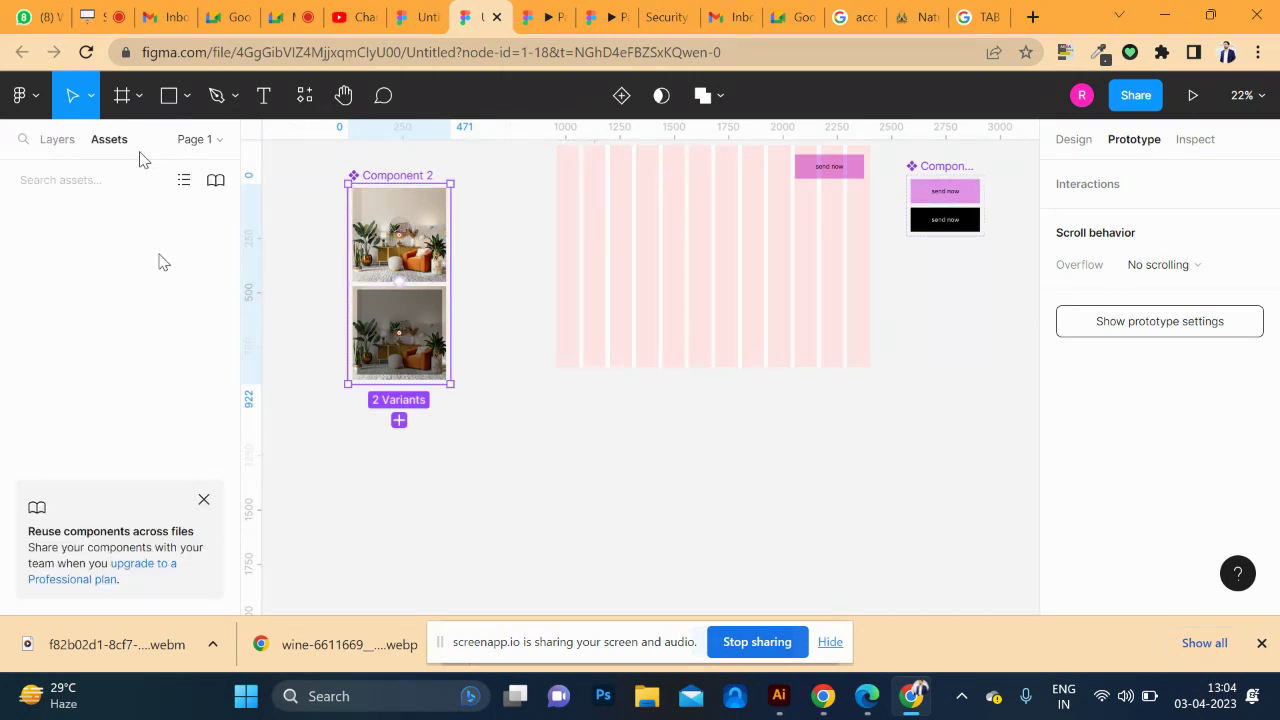
pyautogui.moveTo(176, 310); pyautogui.dragTo(664, 268)
pyautogui.hotkey('ctrl', 'alt', 'Return')
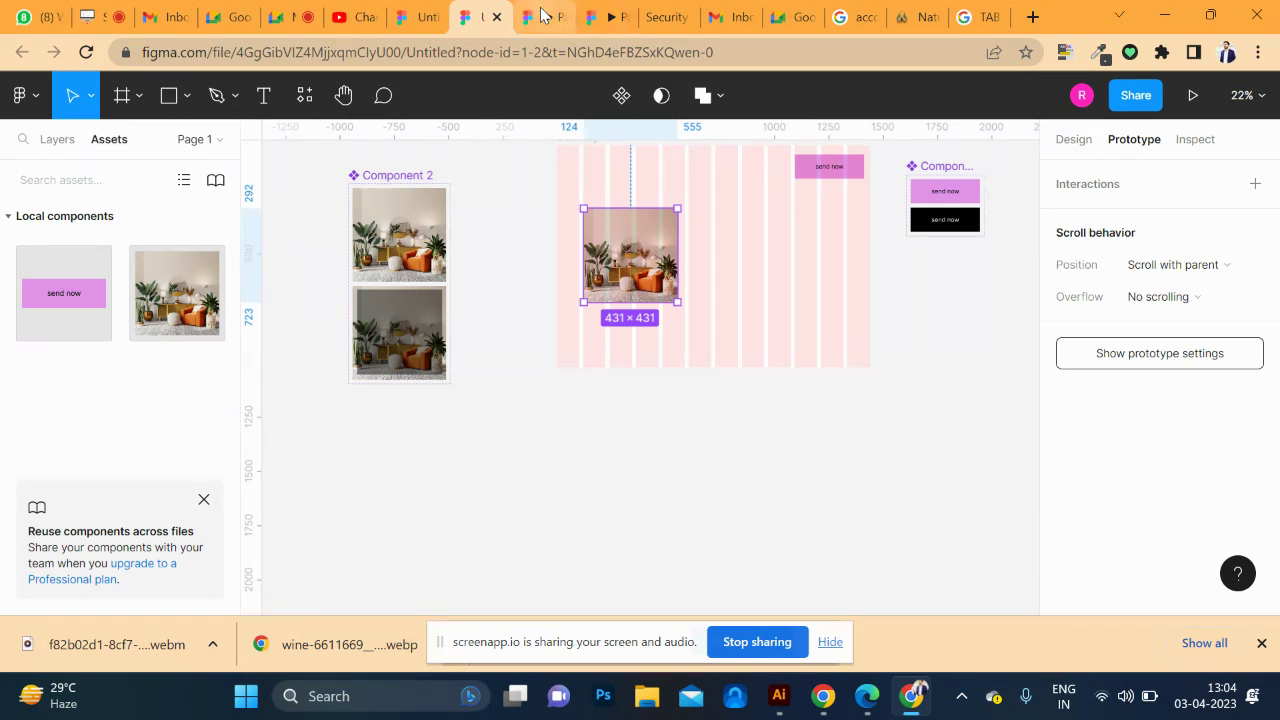
pyautogui.scroll(-4, 367, 458)
pyautogui.scroll(4, 375, 440)
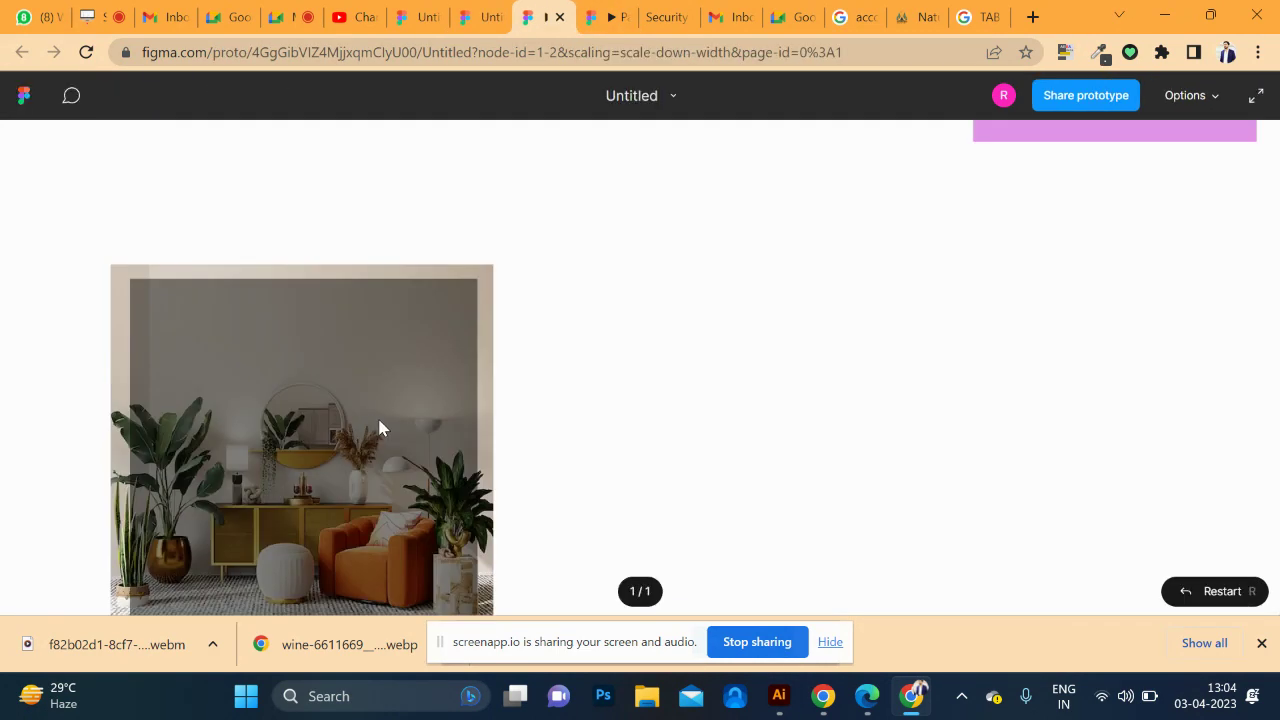
pyautogui.click(485, 18)
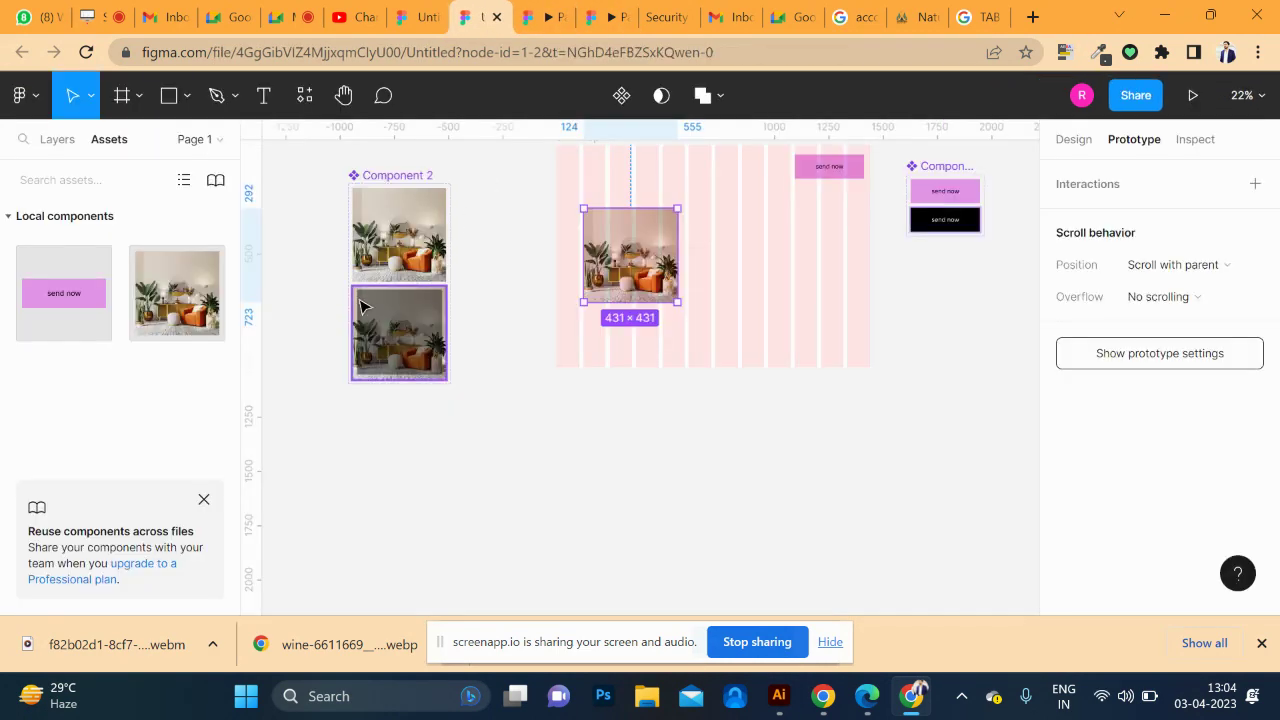
# - Select Component 2's top Default variant to reveal its hover connection
pyautogui.click(392, 245)
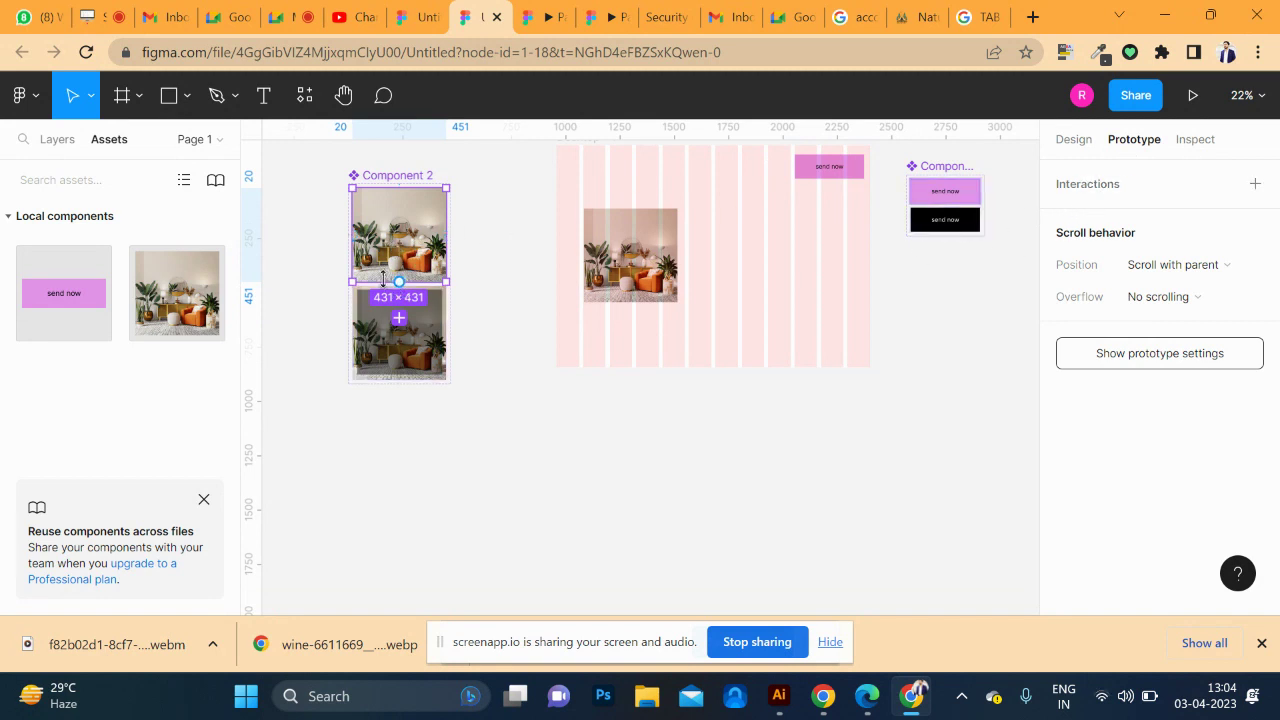
pyautogui.scroll(2, 397, 280)
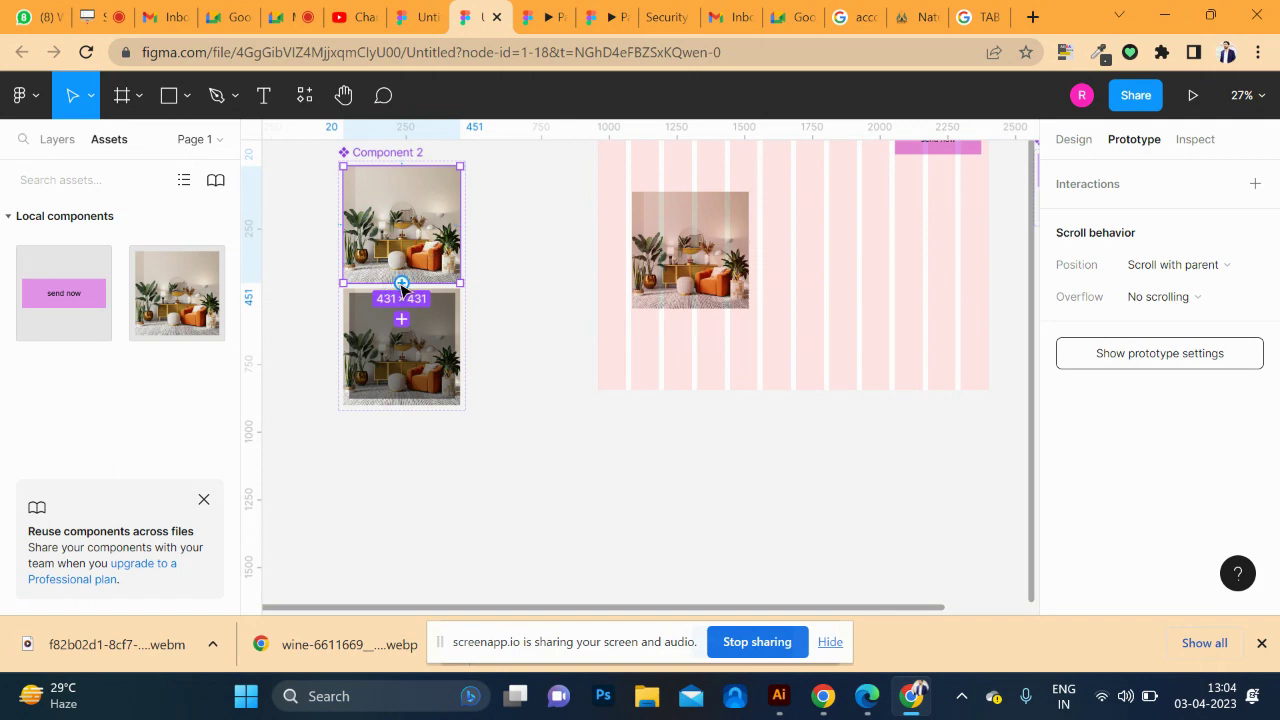
pyautogui.click(370, 340)
pyautogui.click(410, 235)
pyautogui.scroll(5, 378, 284)
pyautogui.scroll(5, 374, 286)
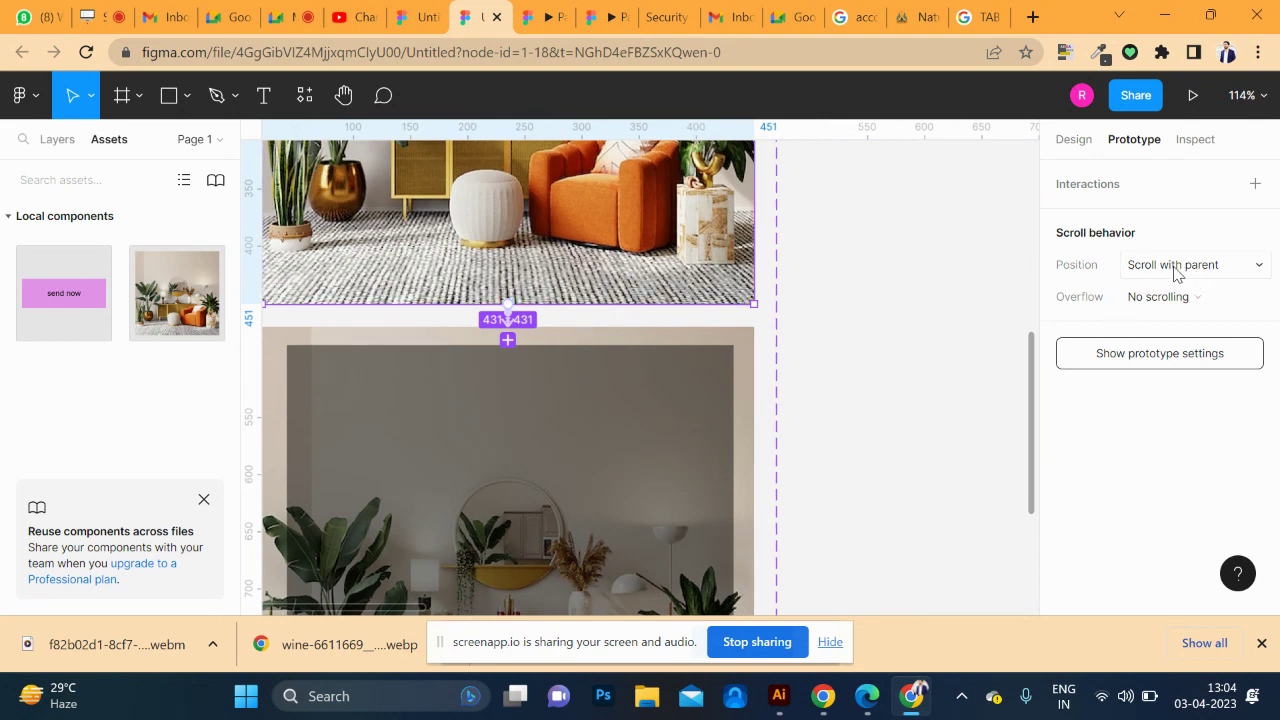
pyautogui.scroll(2, 508, 326)
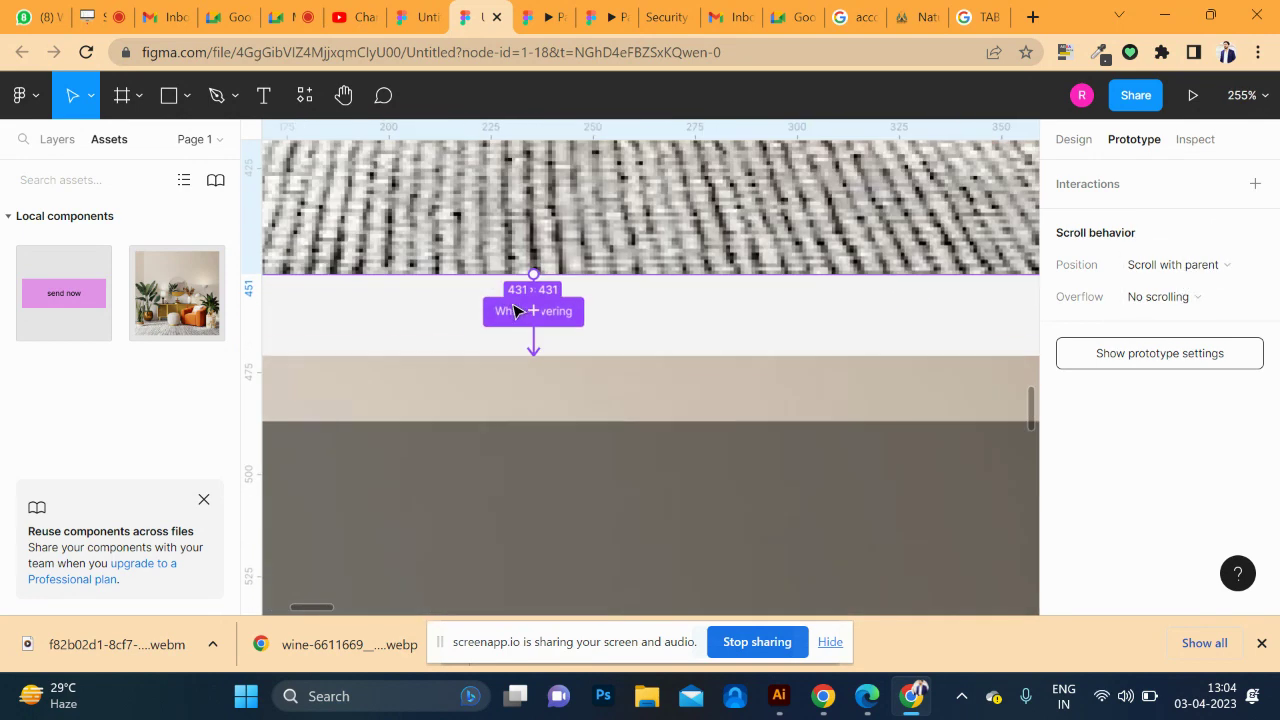
pyautogui.scroll(5, 535, 330)
# - Set the While hovering transition to Smart animate, Ease out 300ms, and test it in the prototype
pyautogui.click(534, 338)
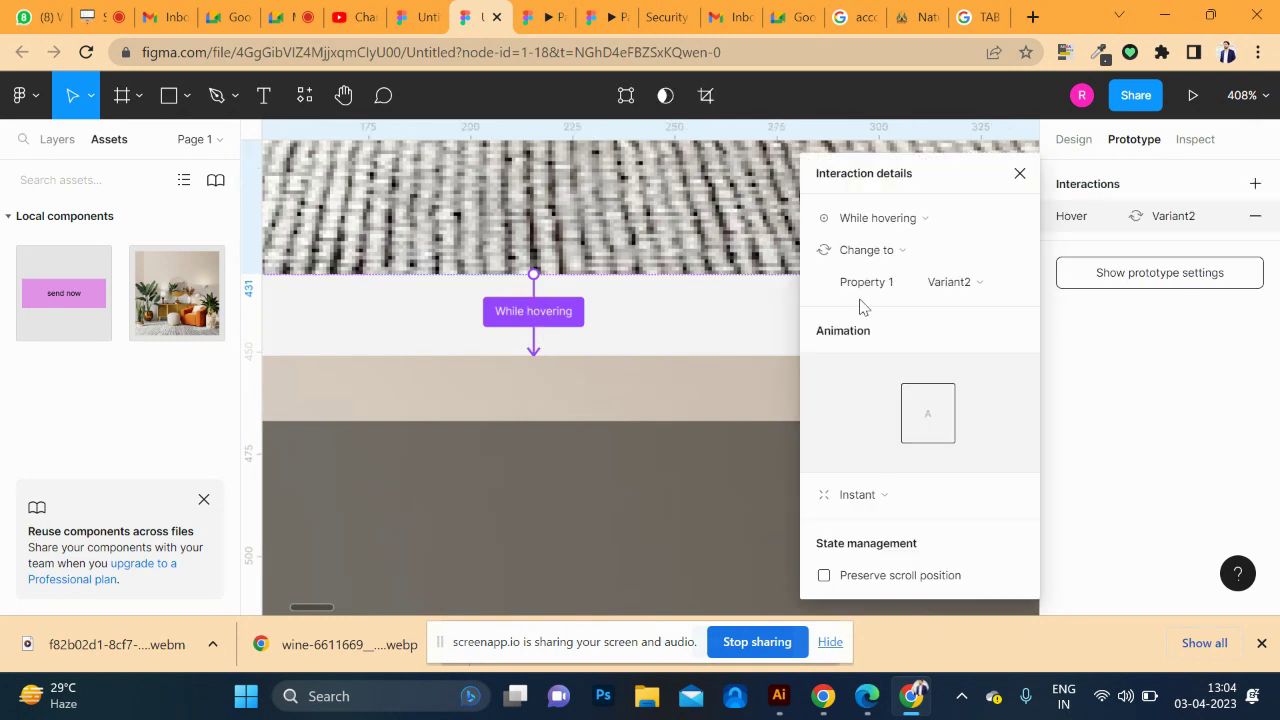
pyautogui.click(877, 494)
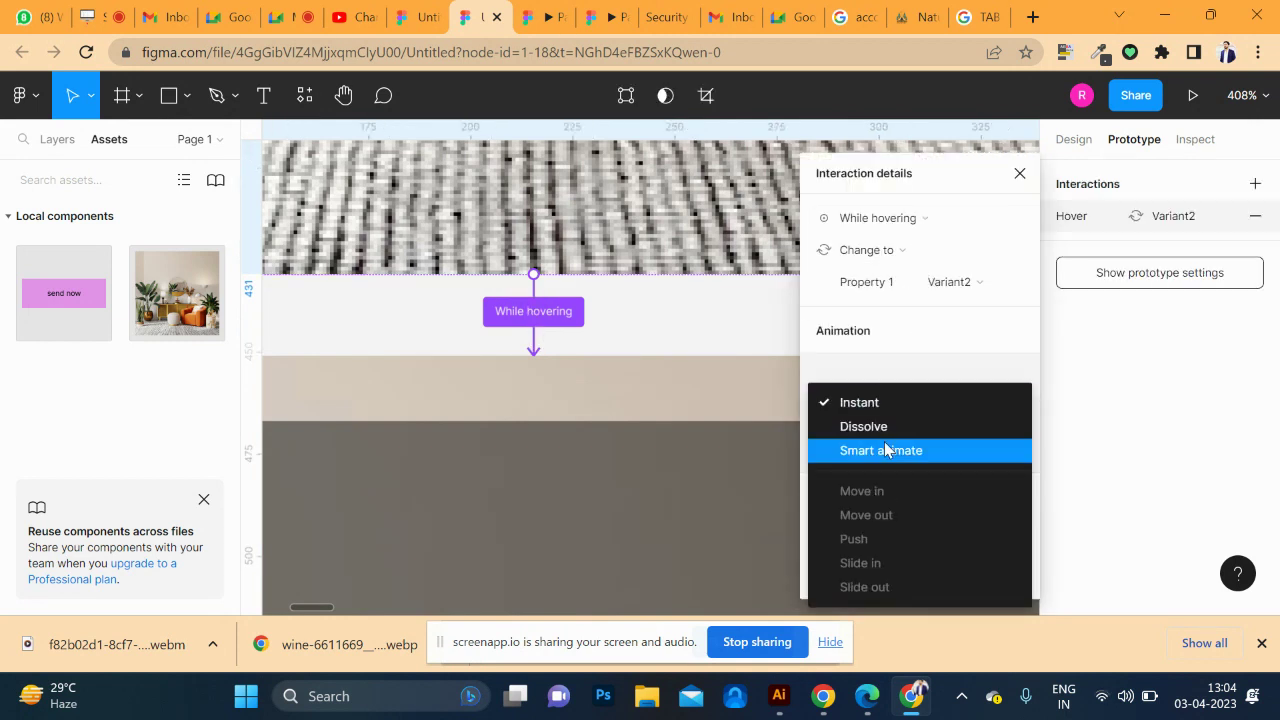
pyautogui.click(887, 451)
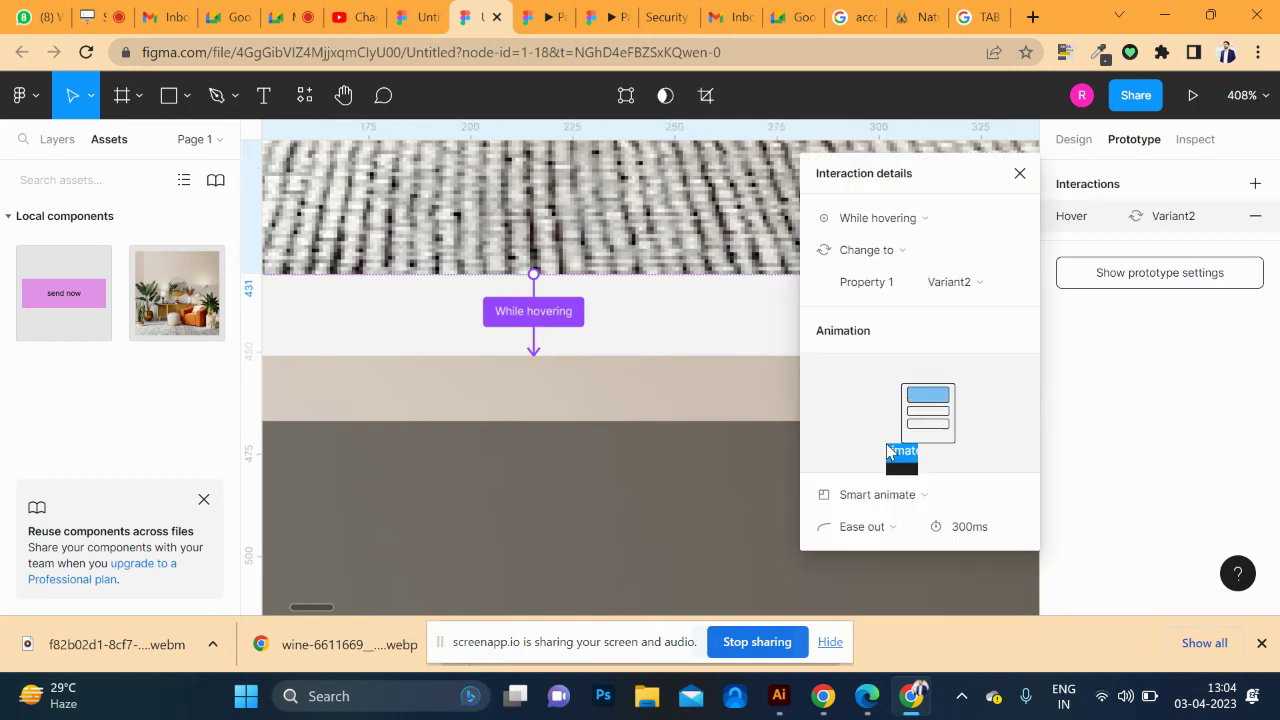
pyautogui.click(529, 20)
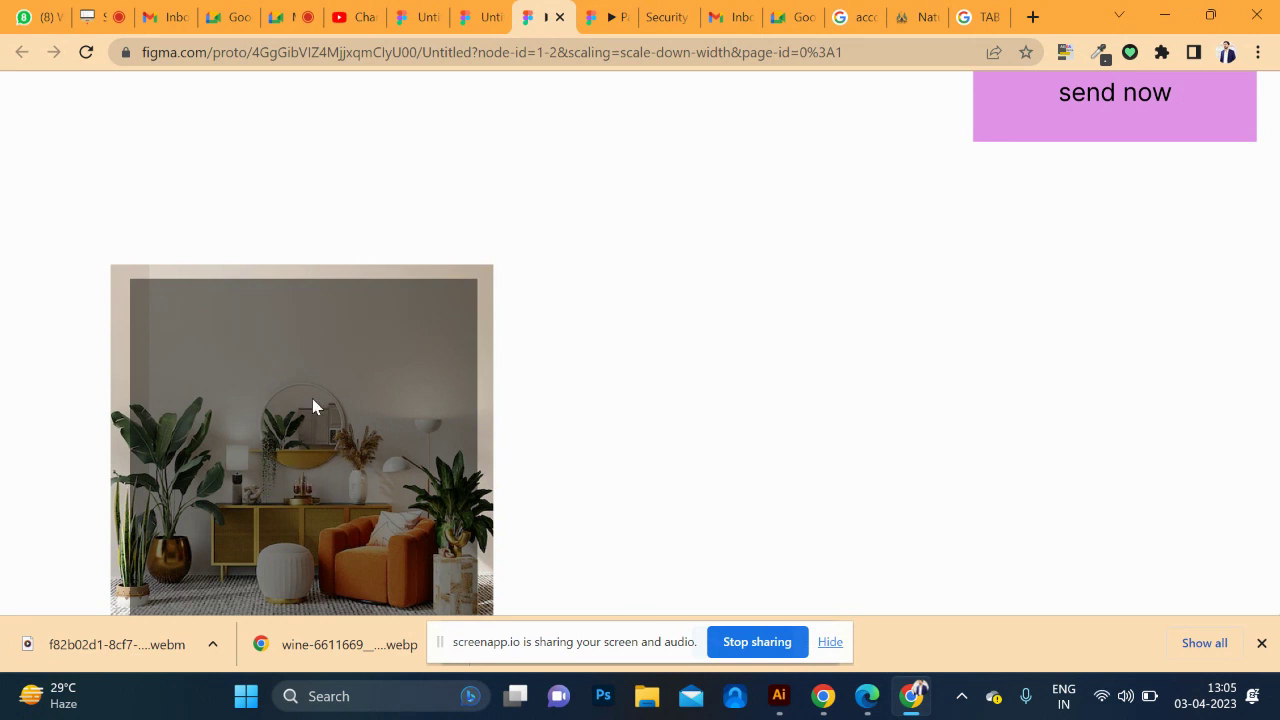
# - Leave the prototype, zoom out in the editor, and close Interaction details
pyautogui.scroll(-3, 640, 370)
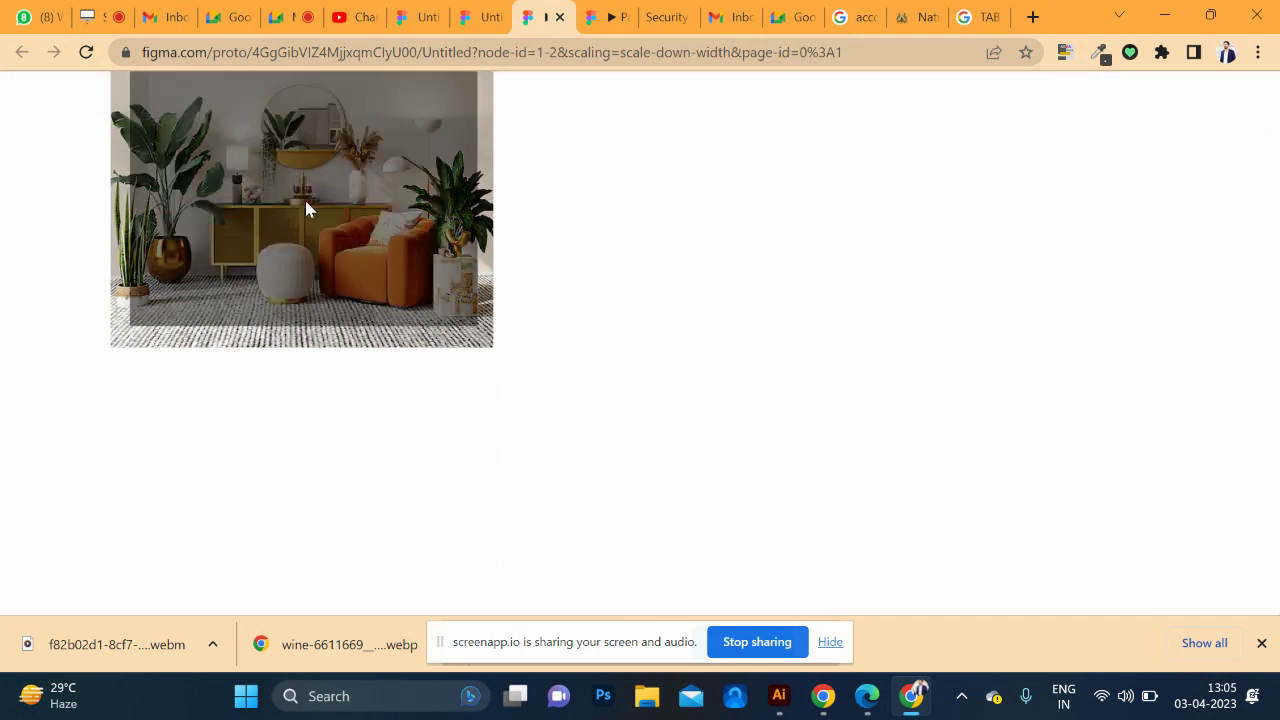
pyautogui.scroll(3, 306, 206)
pyautogui.scroll(-3, 323, 226)
pyautogui.click(475, 22)
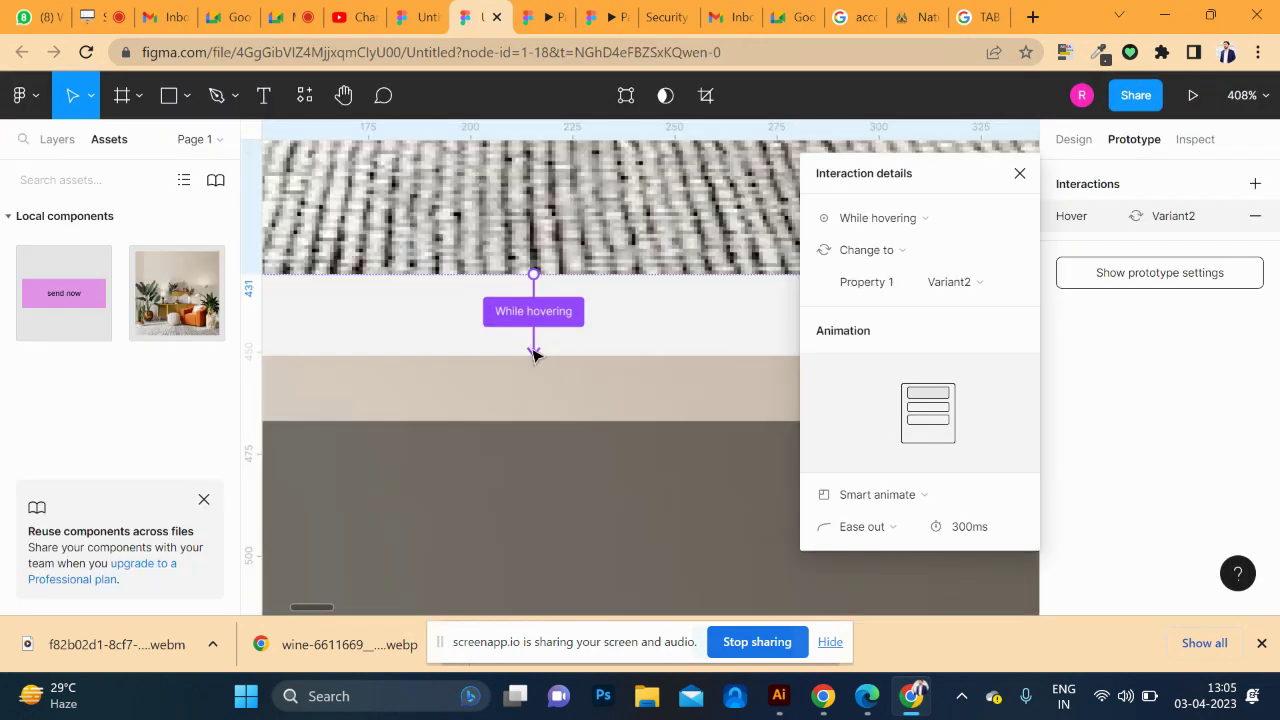
pyautogui.scroll(-2, 540, 365)
pyautogui.scroll(-2, 545, 374)
pyautogui.scroll(-5, 543, 390)
pyautogui.scroll(-3, 530, 415)
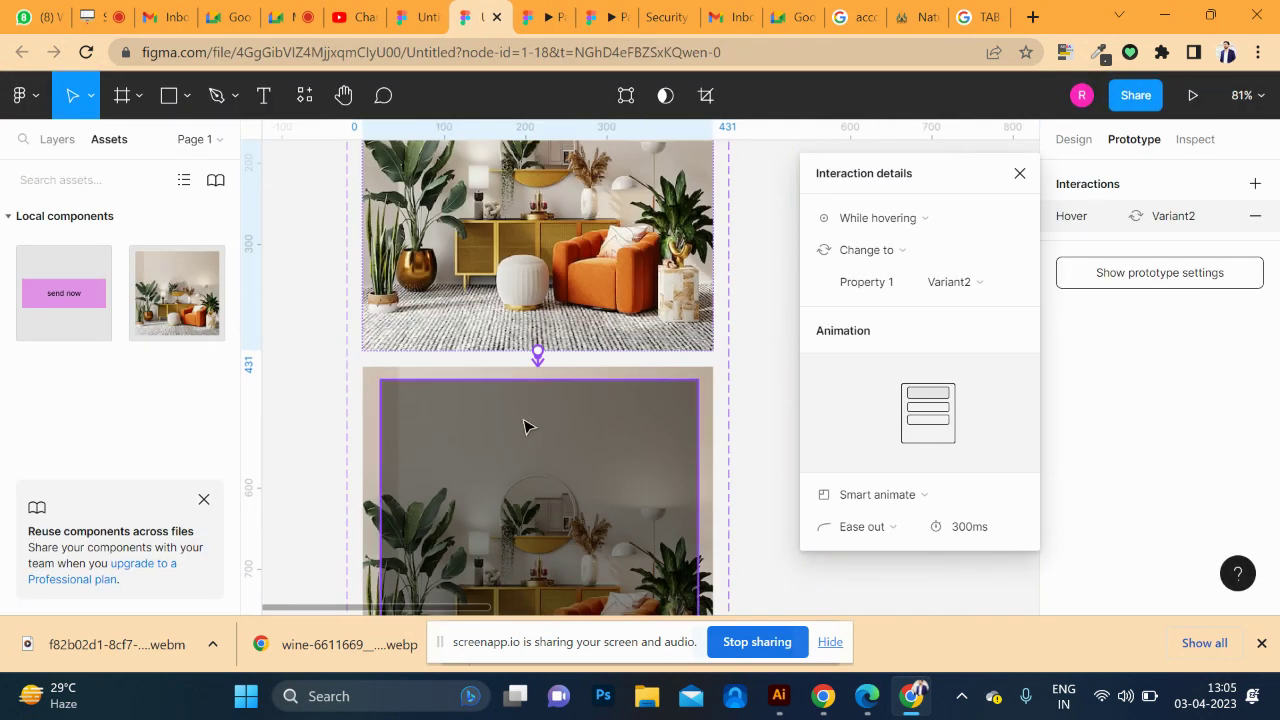
pyautogui.scroll(-3, 522, 430)
pyautogui.scroll(-2, 520, 434)
pyautogui.scroll(-1, 521, 435)
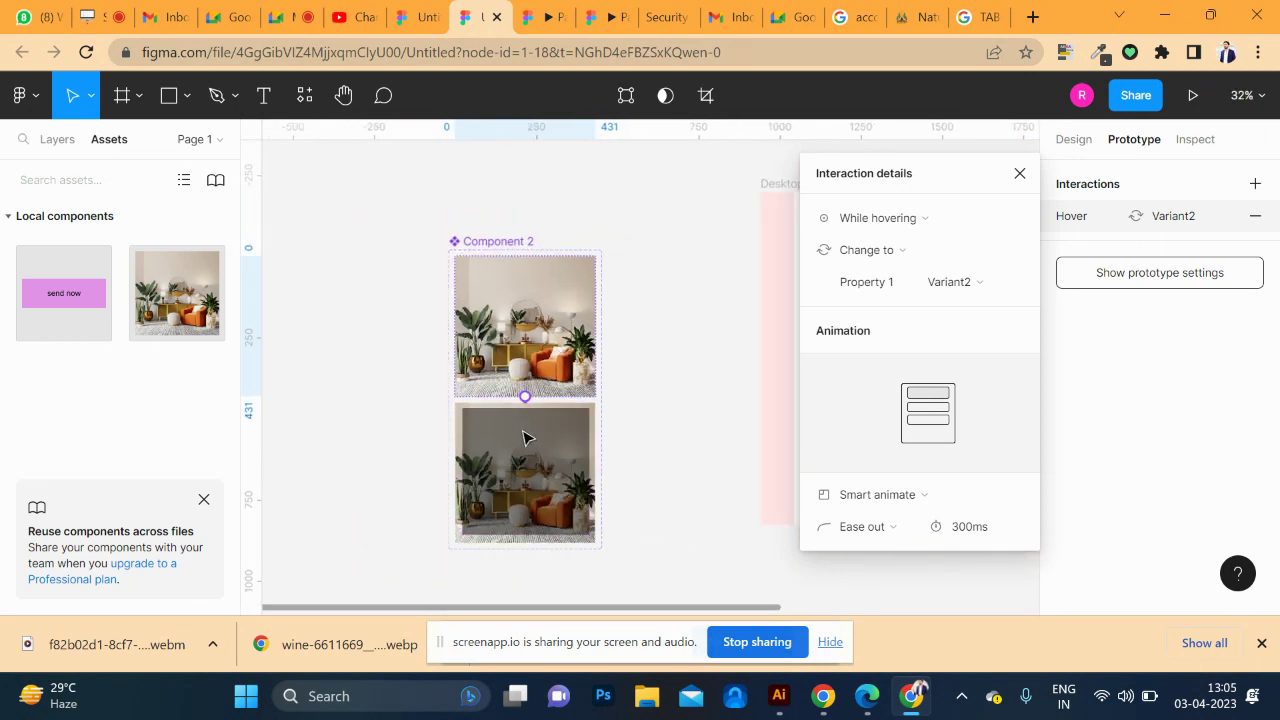
pyautogui.click(662, 455)
# - Alt-drag a copy of the top variant's room photo to the left of Component 2
pyautogui.click(545, 458)
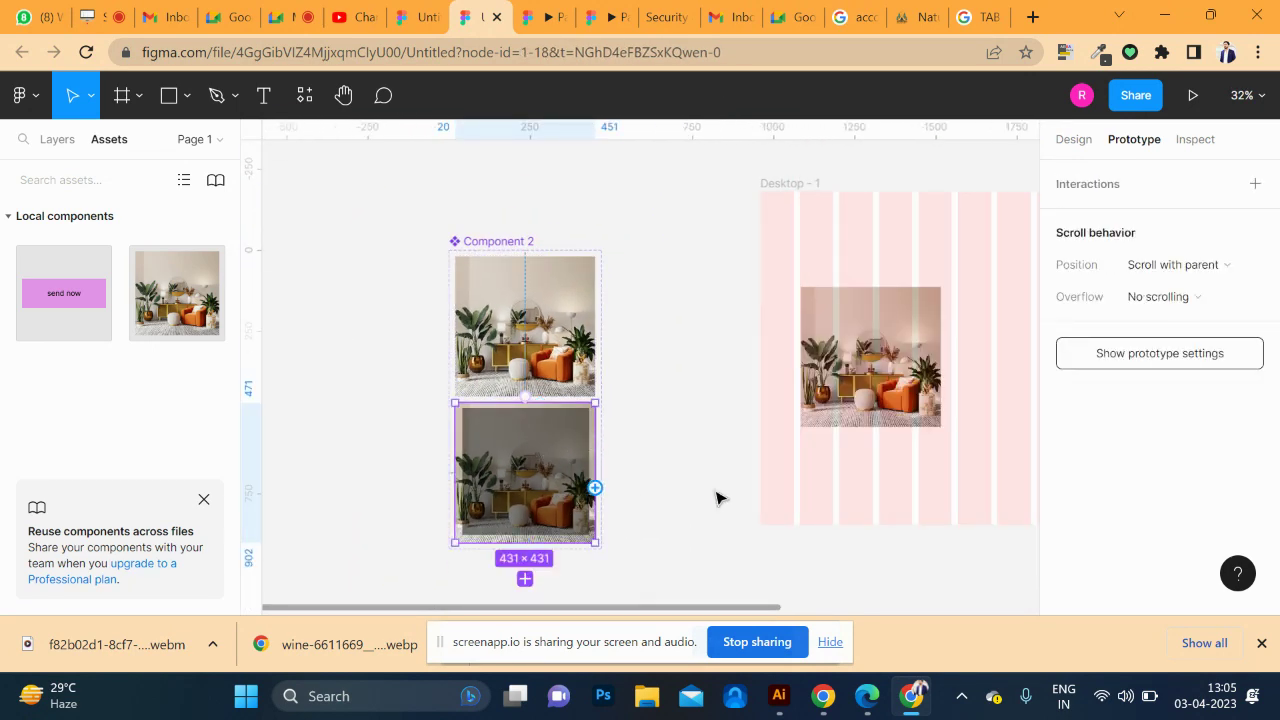
pyautogui.click(876, 386)
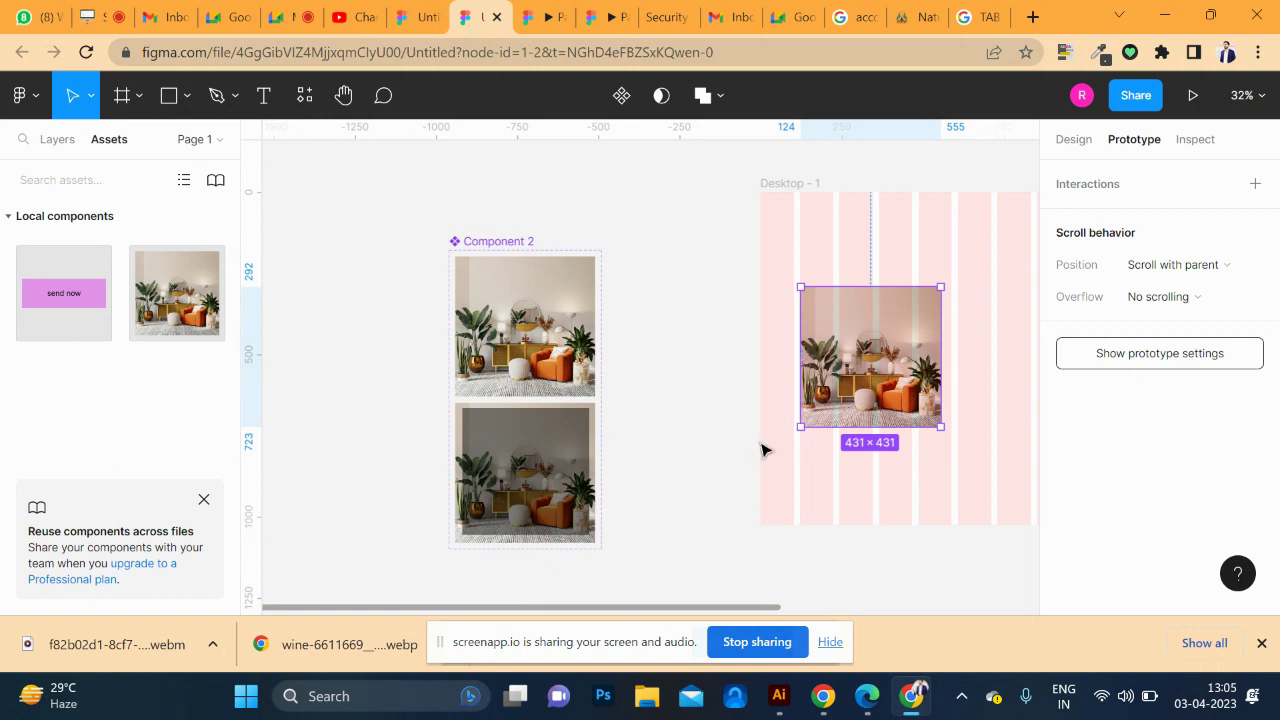
pyautogui.moveTo(686, 421)
pyautogui.mouseDown()
pyautogui.moveTo(417, 346)
pyautogui.moveTo(734, 275)
pyautogui.mouseUp()
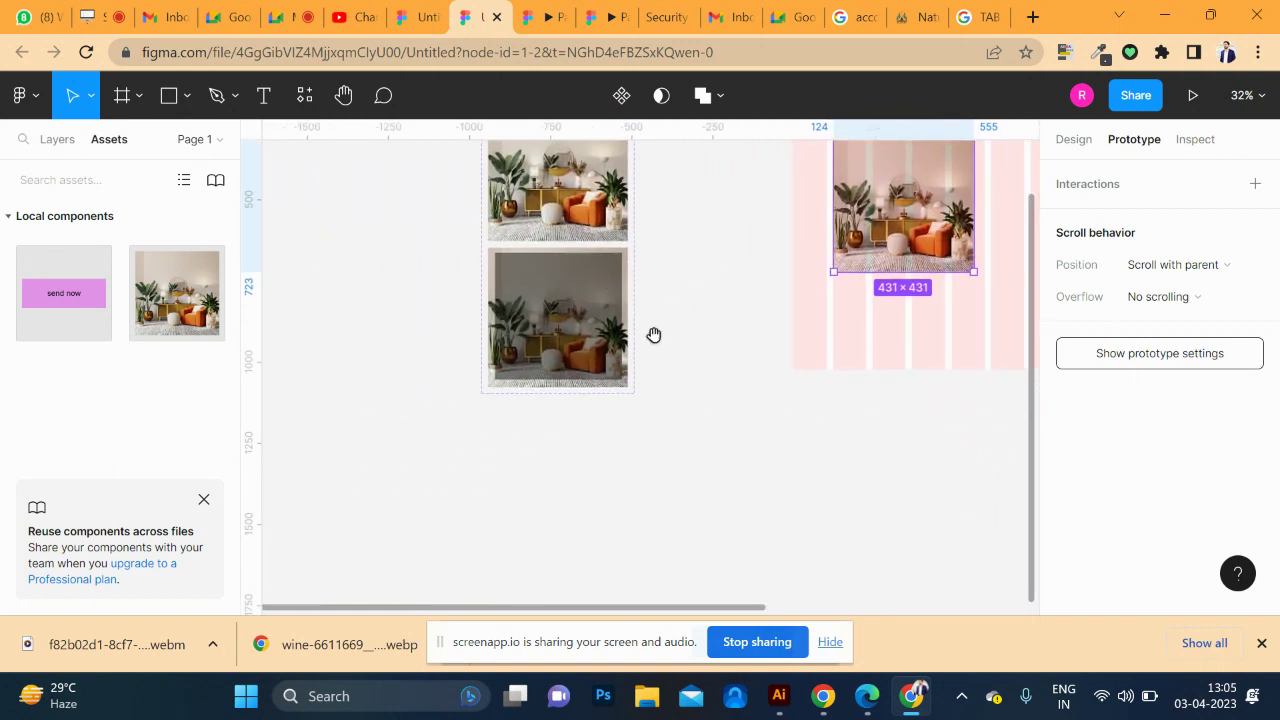
pyautogui.moveTo(654, 335); pyautogui.dragTo(764, 417)
pyautogui.click(680, 290)
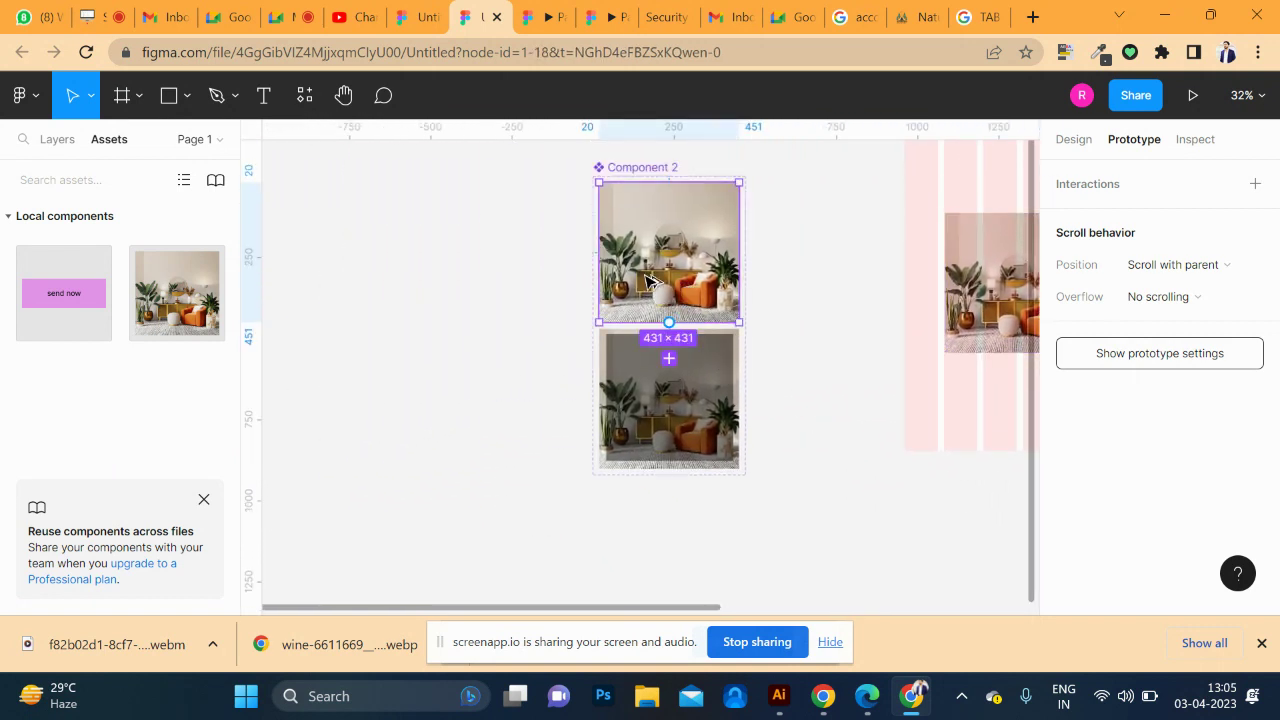
pyautogui.moveTo(648, 281); pyautogui.dragTo(391, 337)
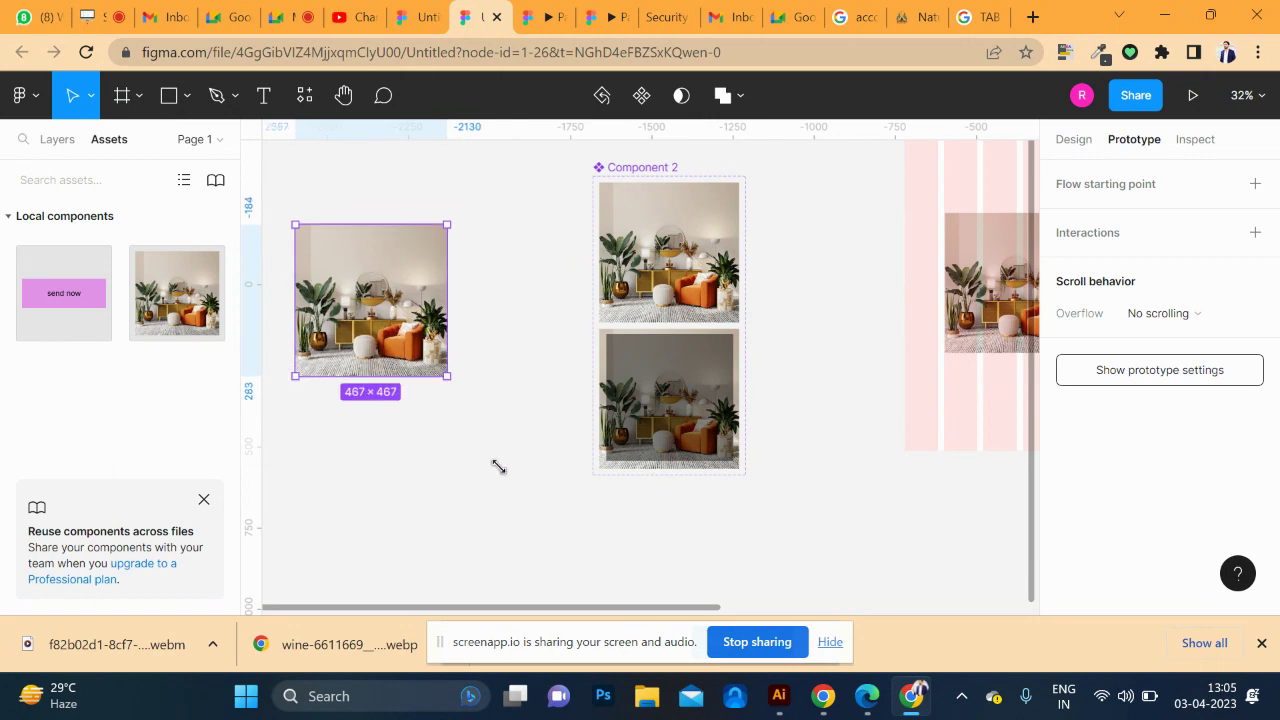
# - Scale the copied photo to 1151×1151 and wrap it in a frame with Frame selection
pyautogui.moveTo(441, 371); pyautogui.dragTo(558, 487)
pyautogui.rightClick(440, 338)
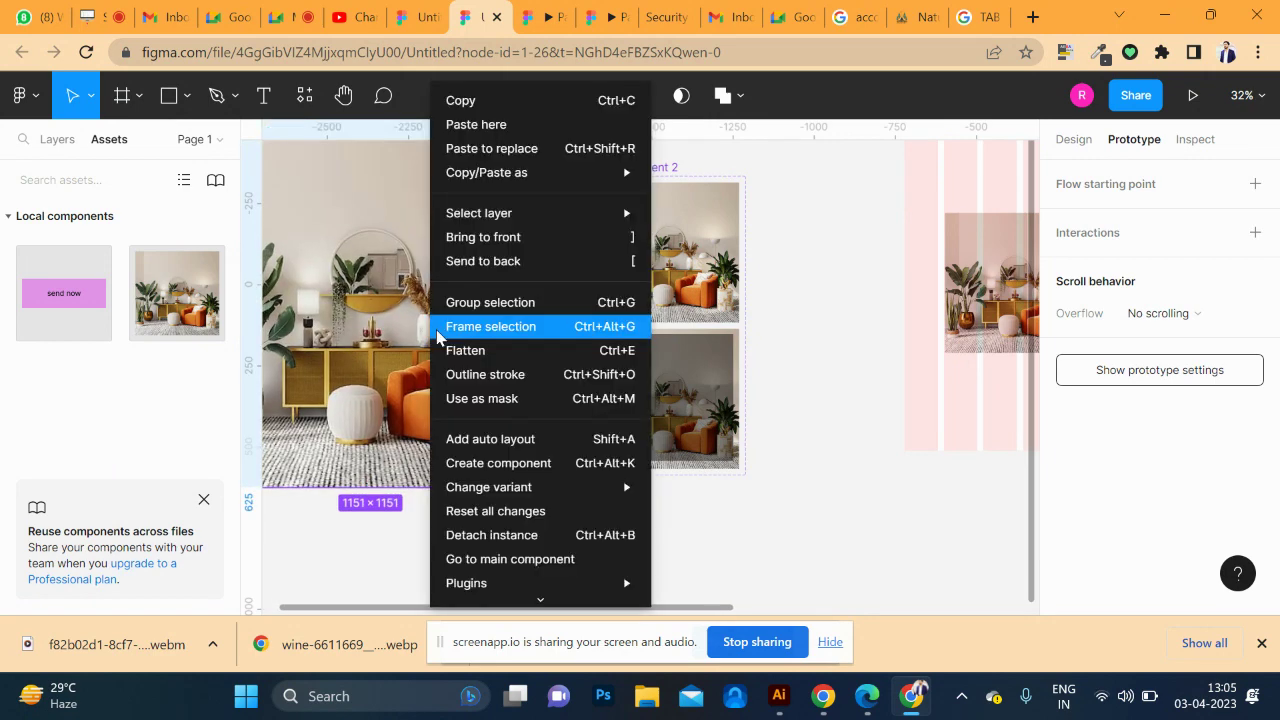
pyautogui.click(533, 327)
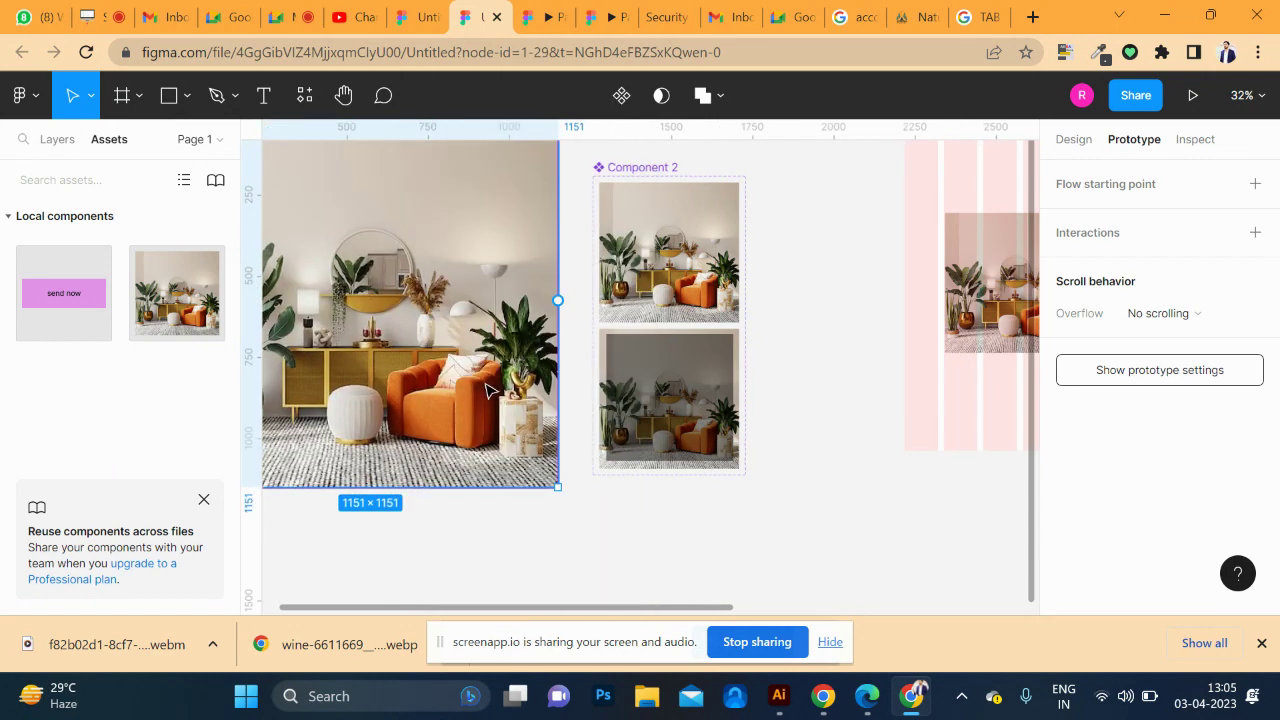
pyautogui.click(977, 335)
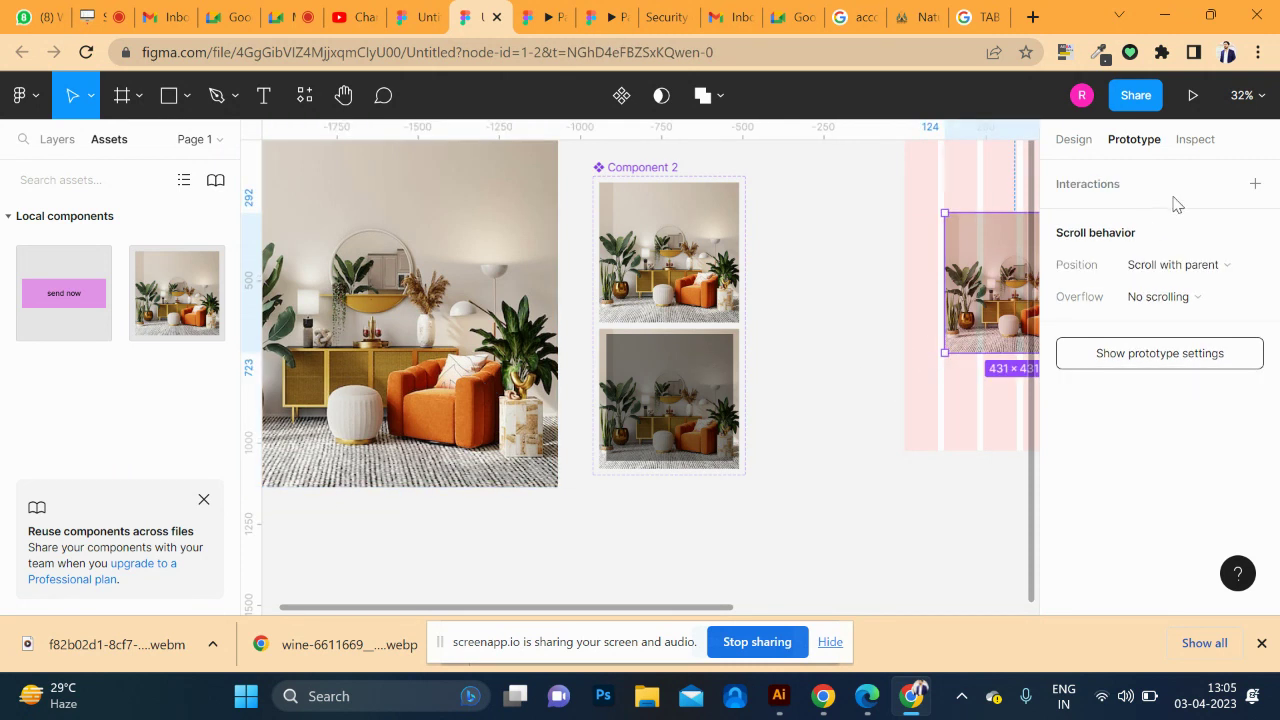
# - Link the small photo in Desktop - 1 to Frame 1 with an Open overlay click action
pyautogui.moveTo(945, 283)
pyautogui.moveTo(944, 283); pyautogui.dragTo(545, 292)
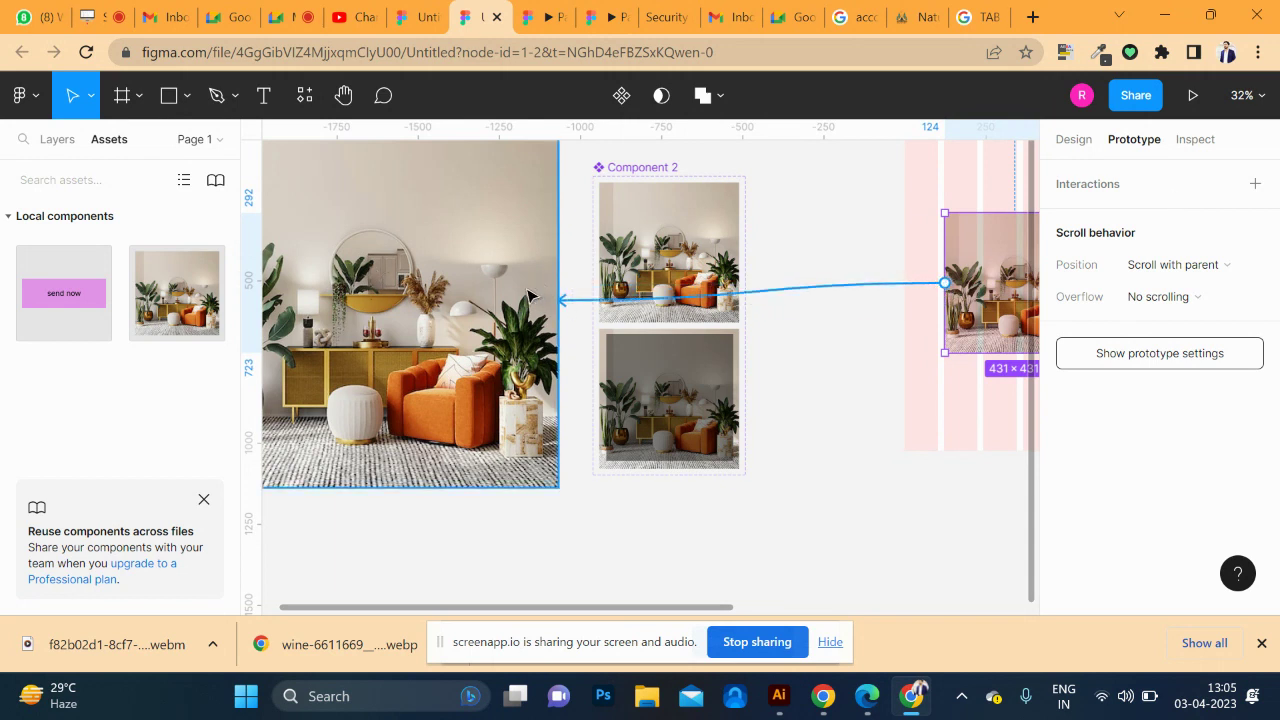
pyautogui.click(911, 297)
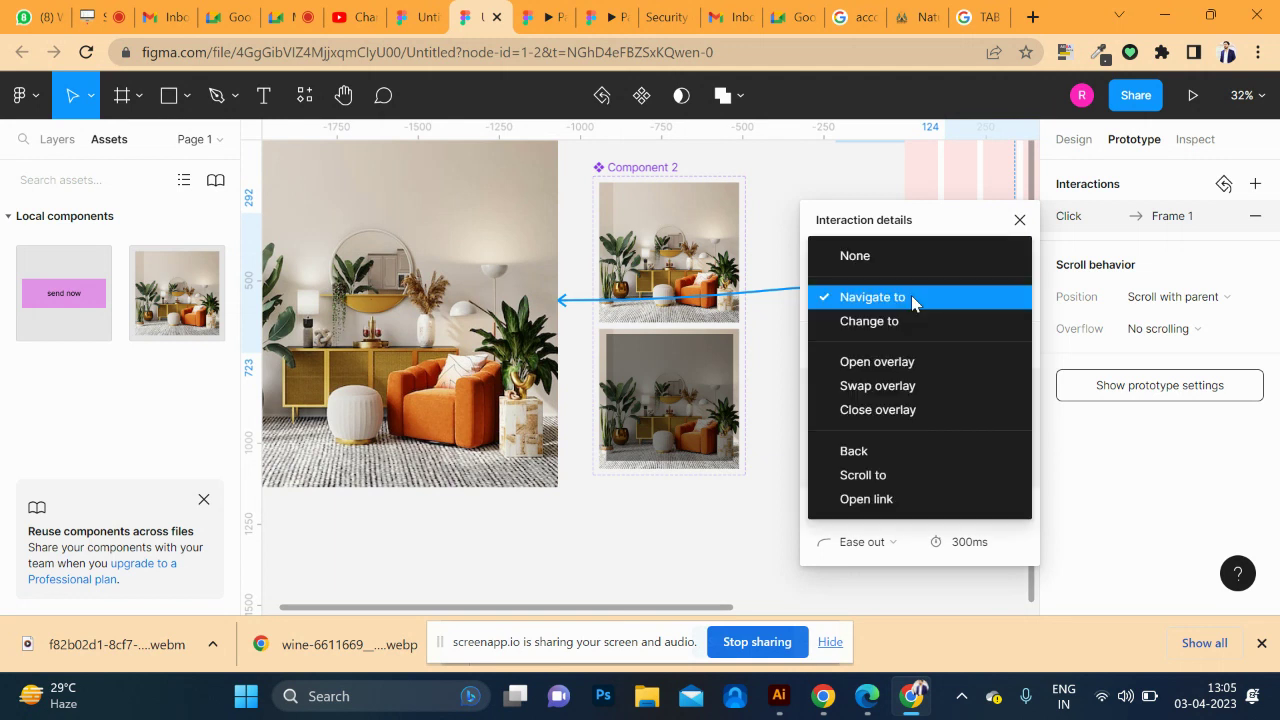
pyautogui.click(903, 362)
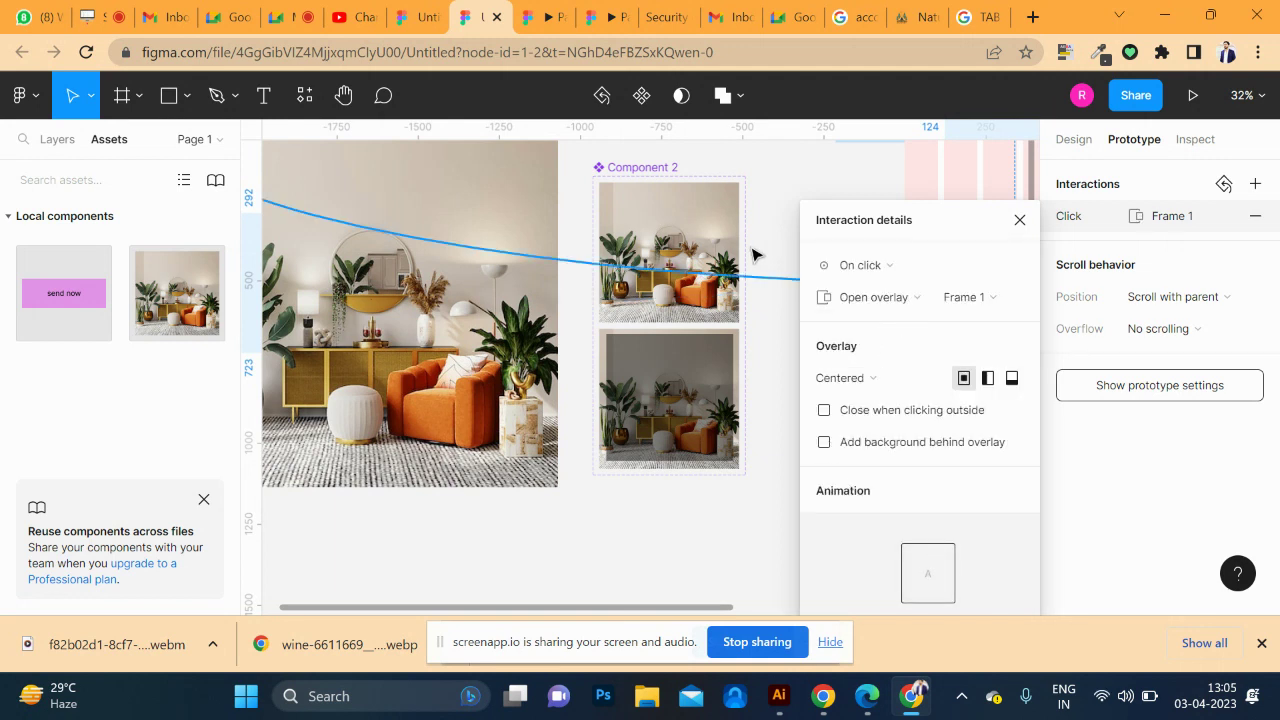
pyautogui.moveTo(647, 196); pyautogui.dragTo(283, 212)
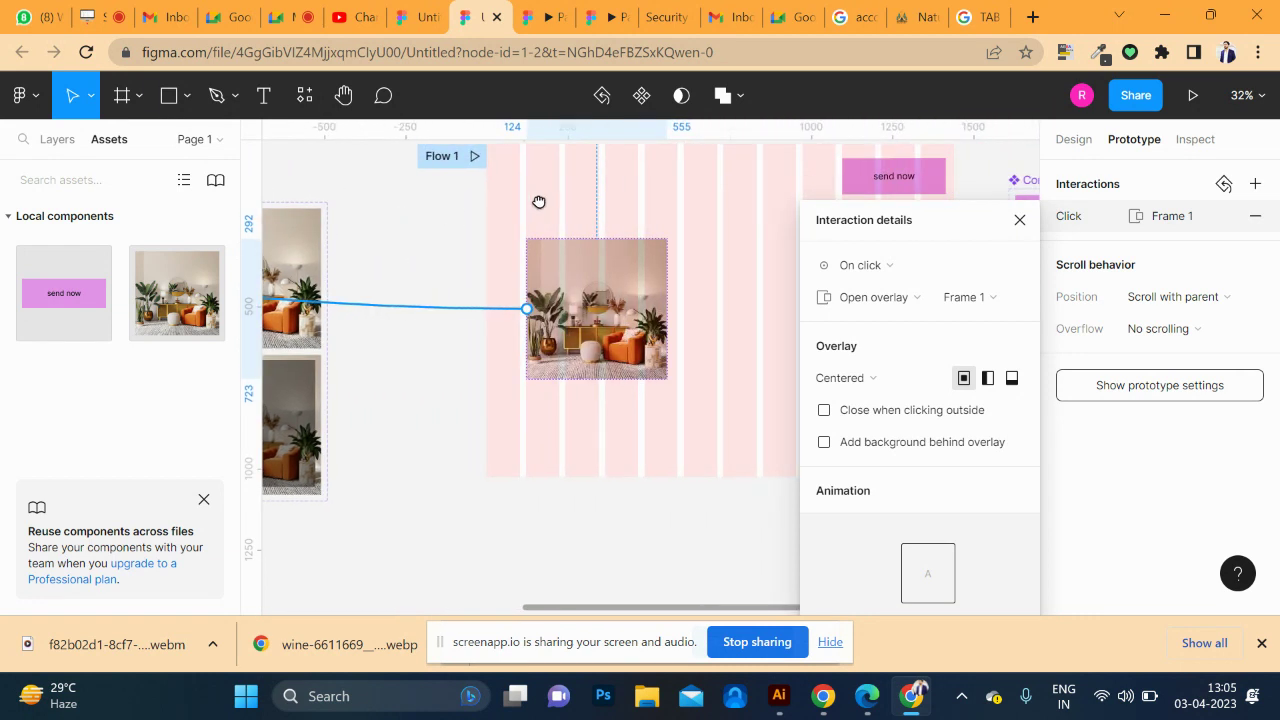
pyautogui.moveTo(538, 202); pyautogui.dragTo(448, 211)
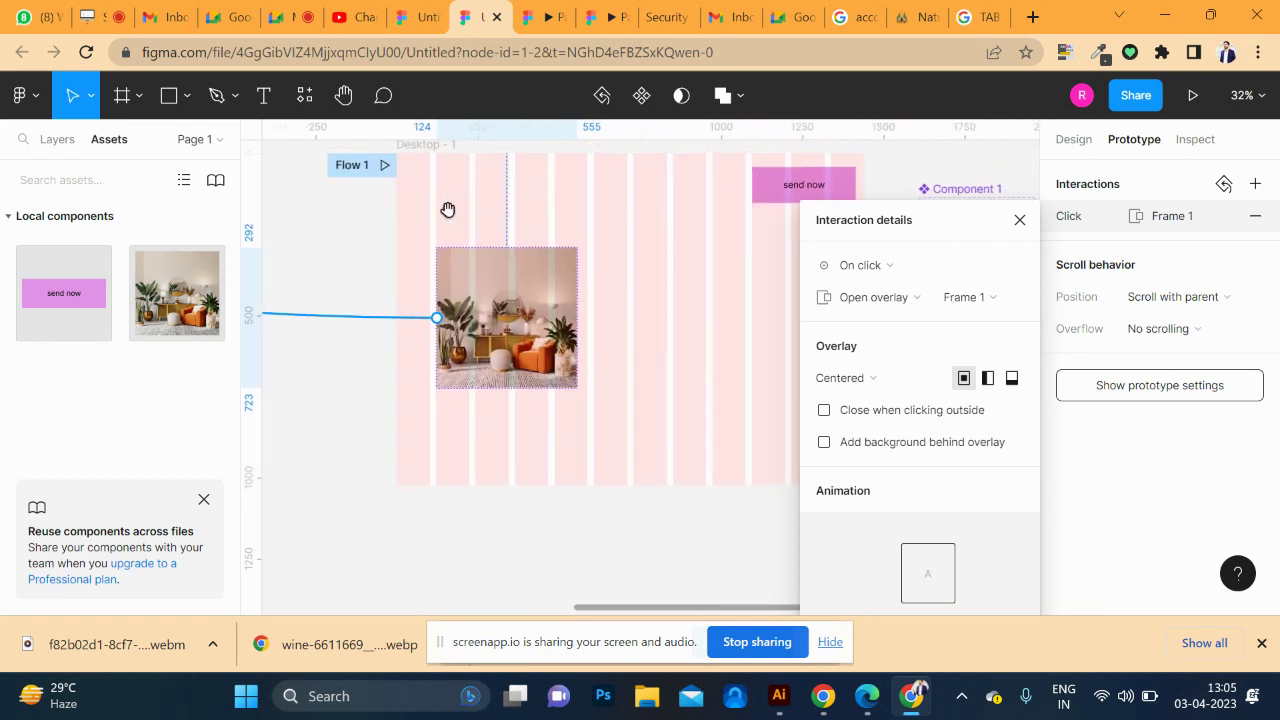
# - Position the overlay manually over Desktop - 1, animate it with Move in, and present
pyautogui.click(888, 378)
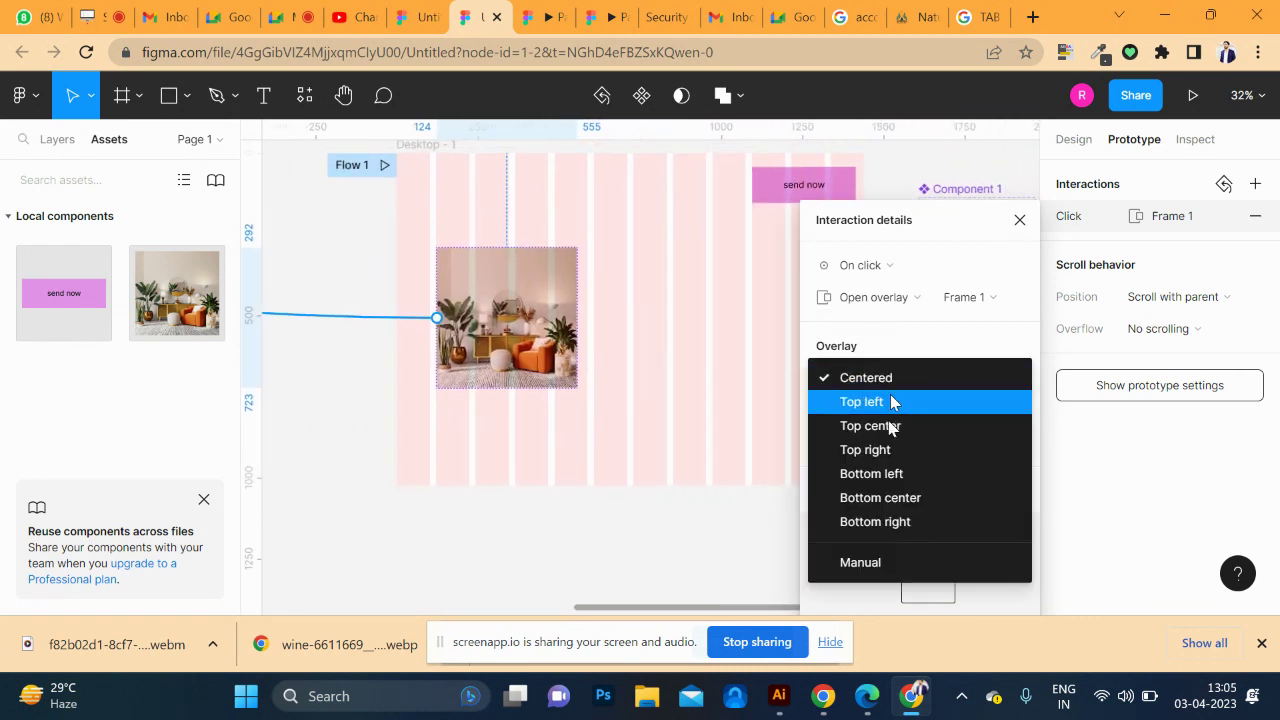
pyautogui.click(866, 563)
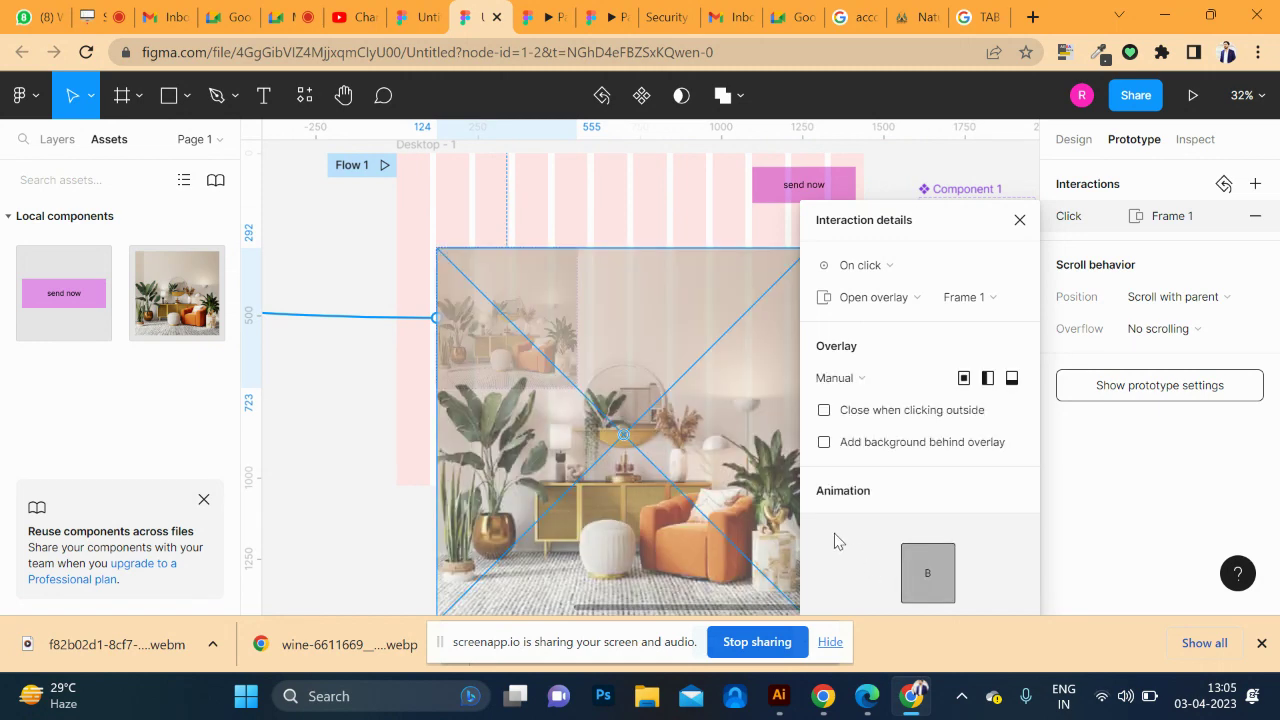
pyautogui.moveTo(719, 497)
pyautogui.mouseDown()
pyautogui.moveTo(727, 352)
pyautogui.moveTo(686, 380)
pyautogui.moveTo(763, 401)
pyautogui.mouseUp()
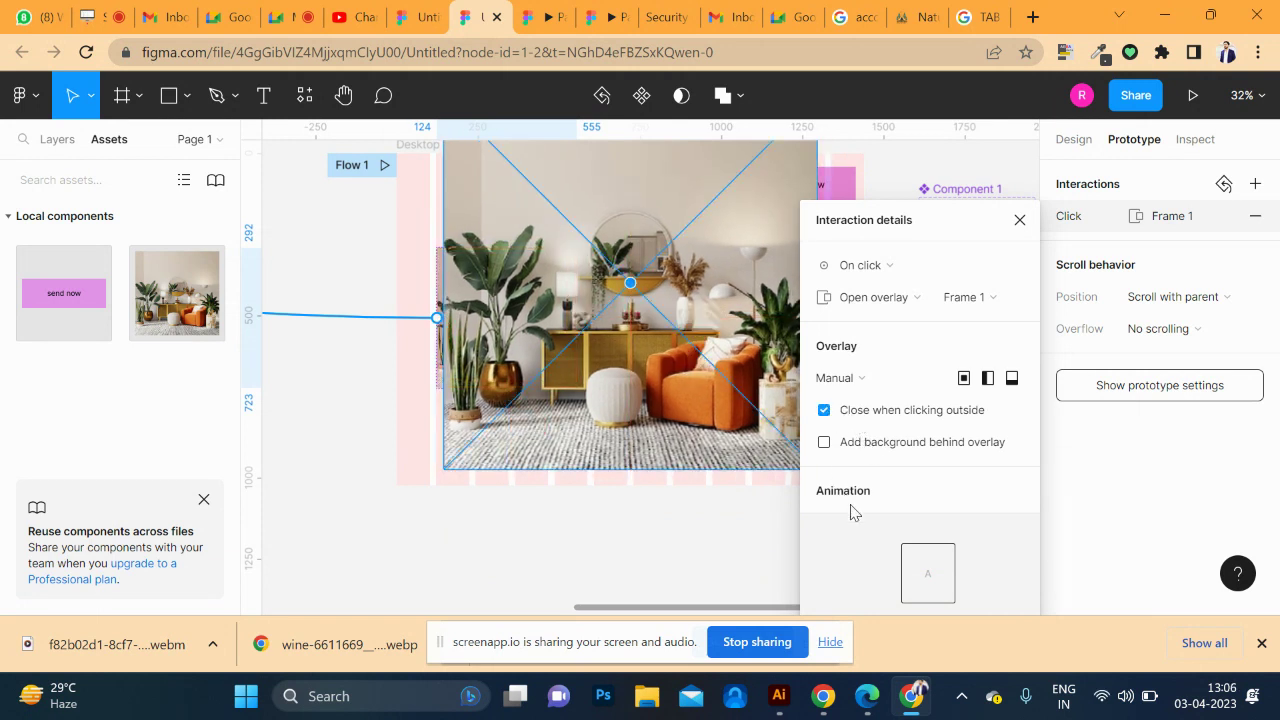
pyautogui.moveTo(934, 210); pyautogui.dragTo(922, 140)
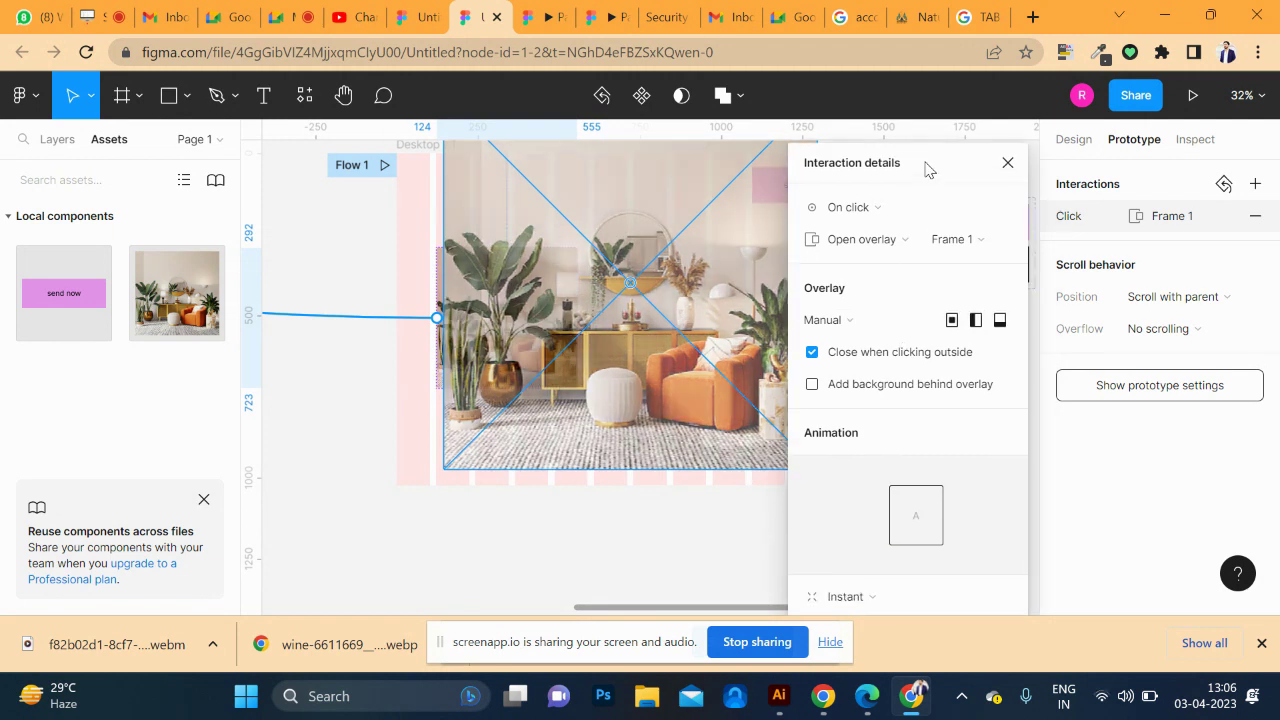
pyautogui.click(842, 588)
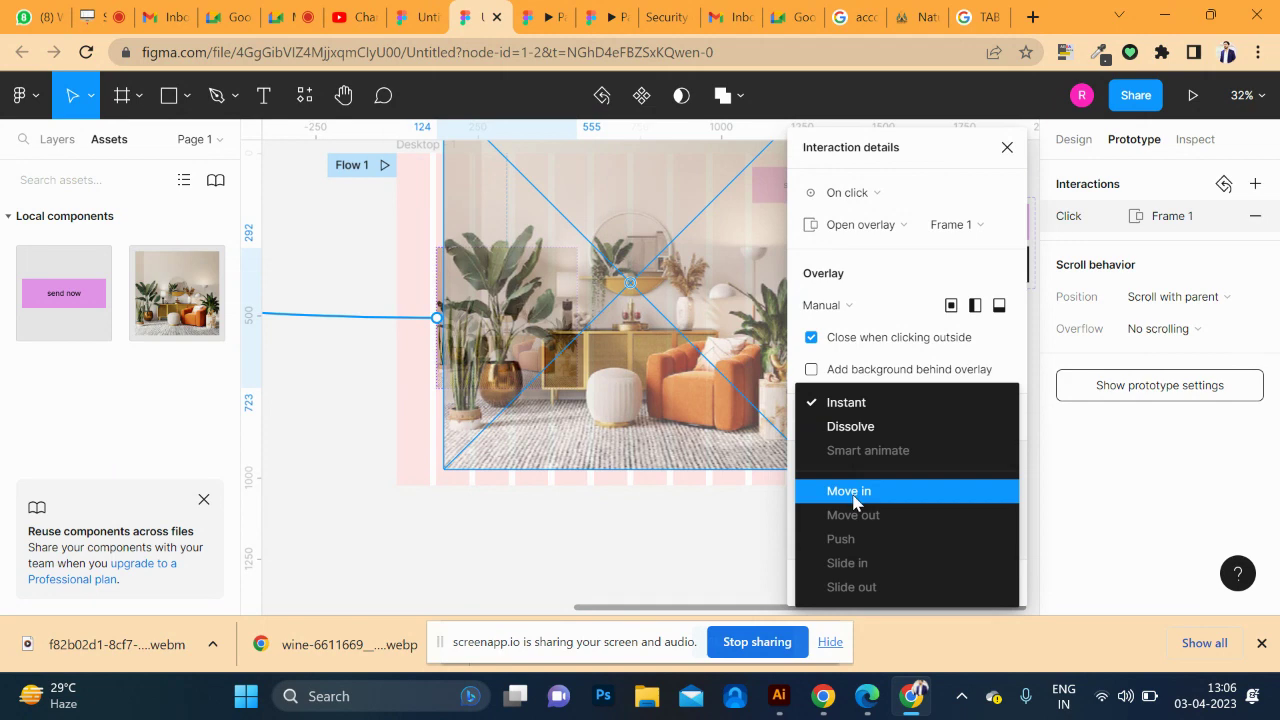
pyautogui.click(838, 500)
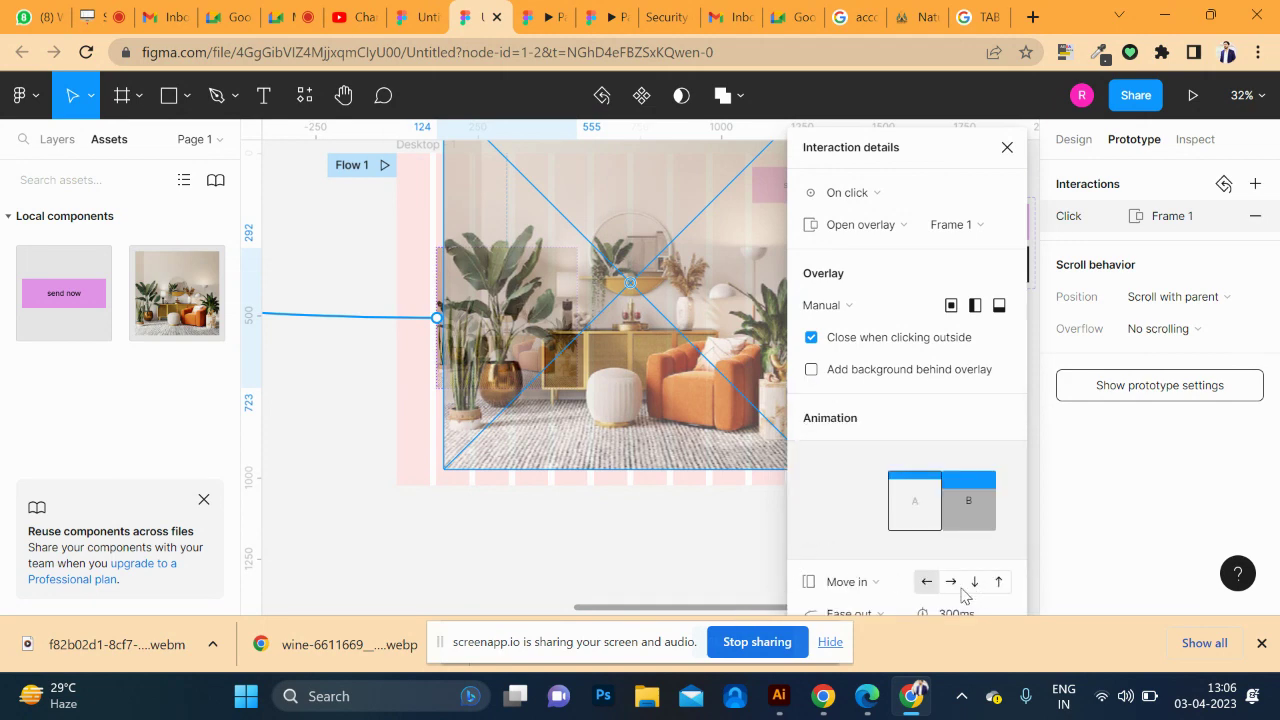
pyautogui.click(1193, 97)
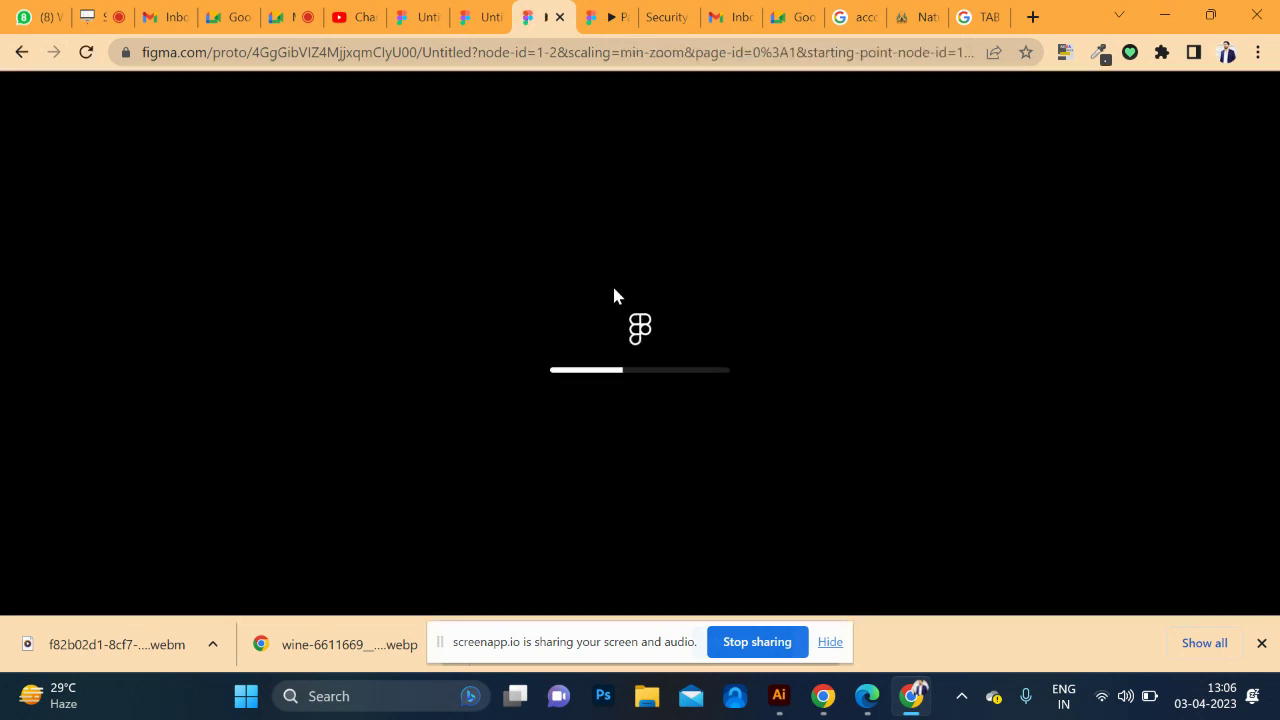
# - In the prototype, open the enlarged room photo overlay, close it by clicking outside several times, then return to the editor
pyautogui.scroll(-3, 634, 310)
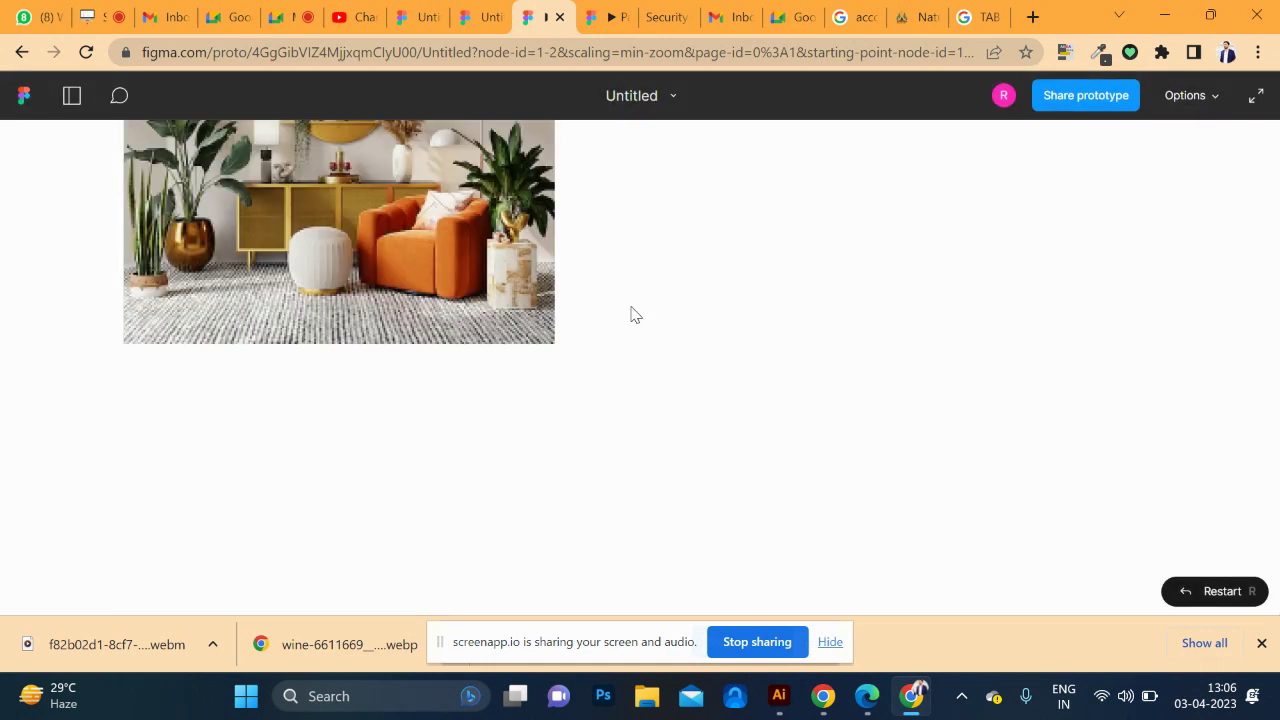
pyautogui.click(323, 217)
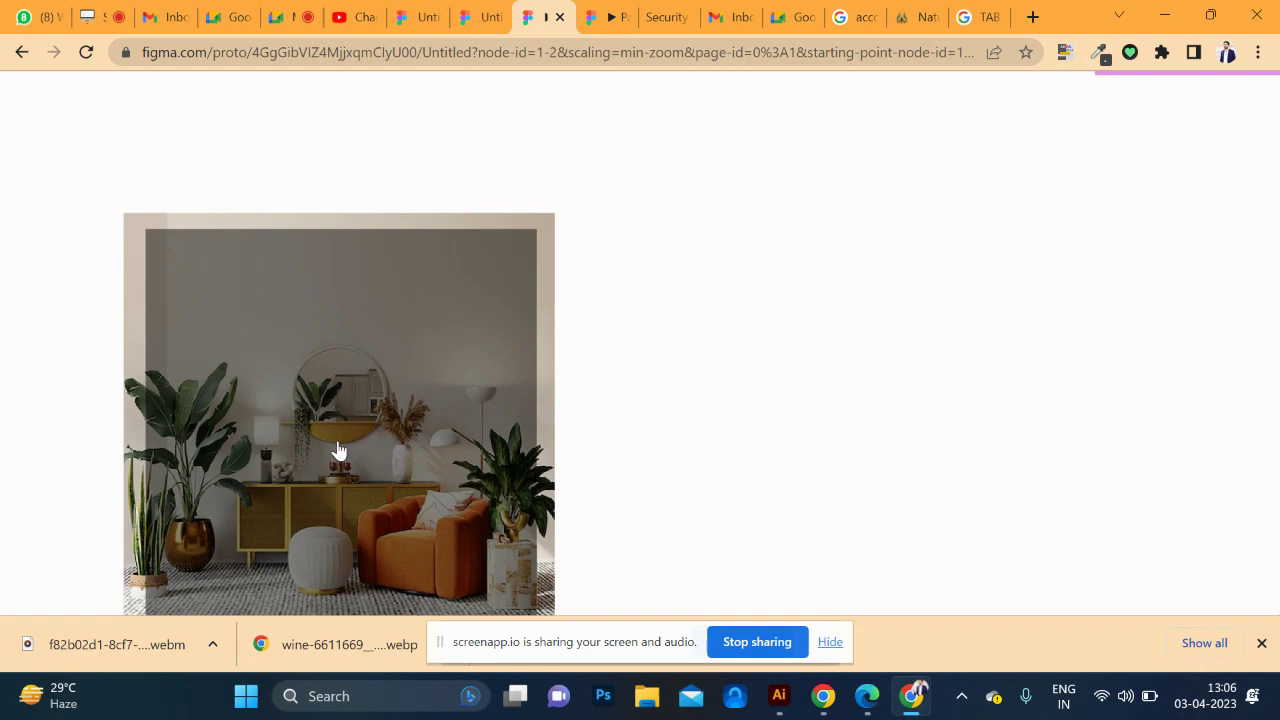
pyautogui.click(338, 451)
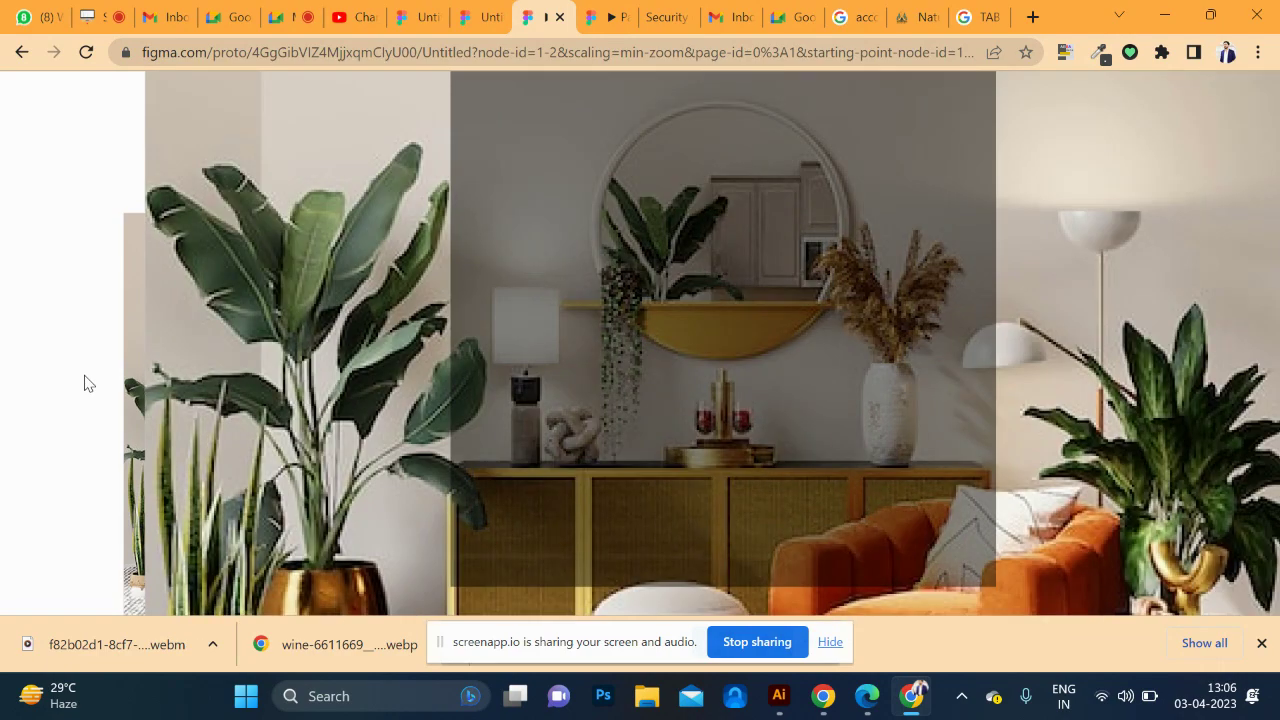
pyautogui.click(80, 382)
pyautogui.click(343, 423)
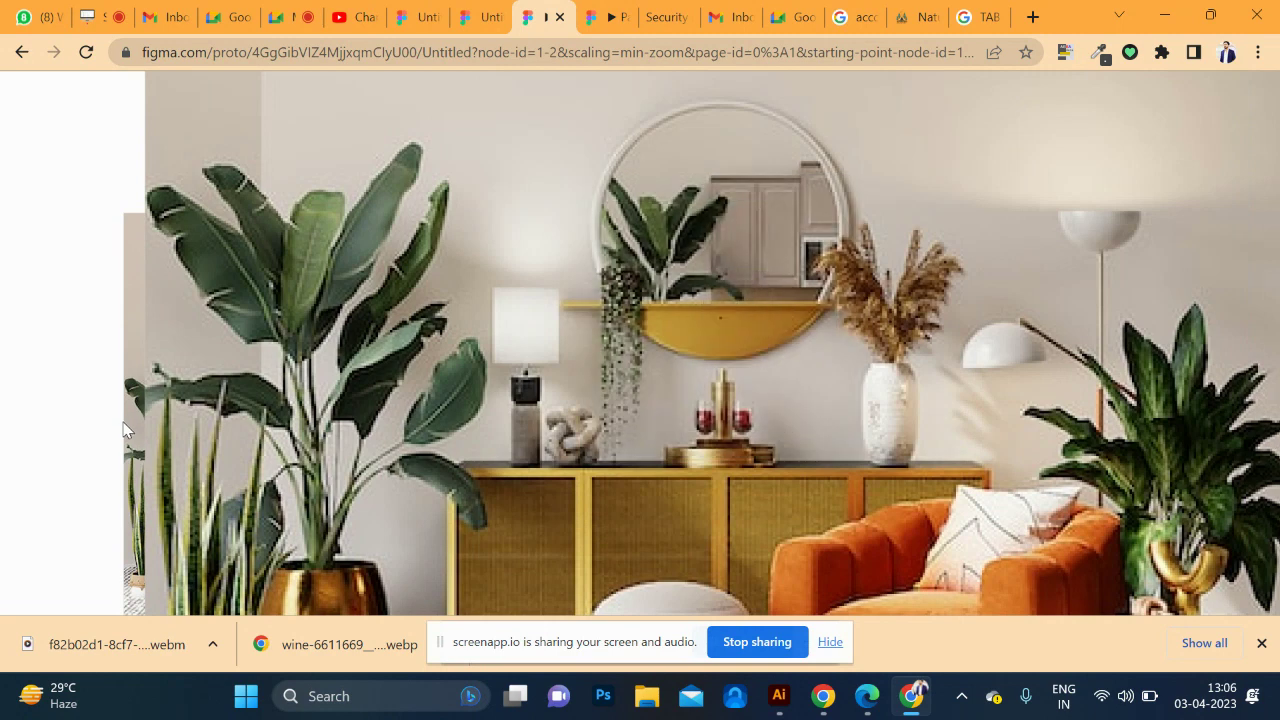
pyautogui.click(196, 445)
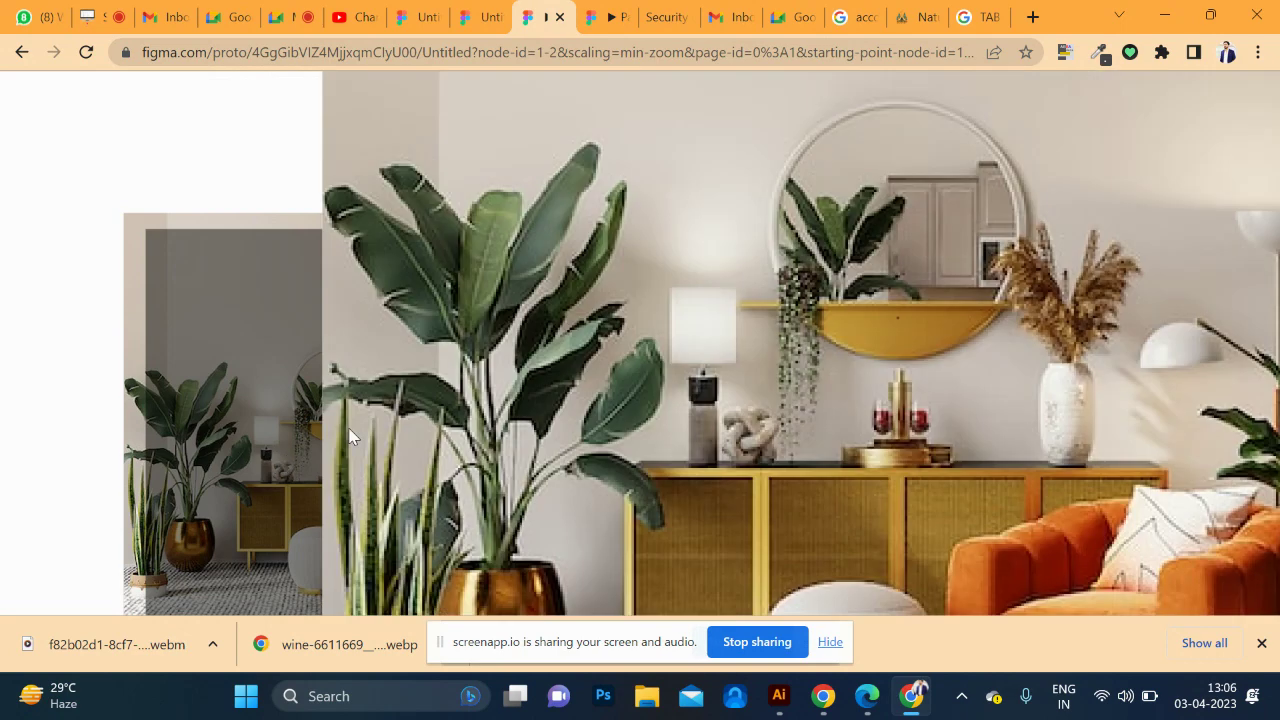
pyautogui.click(350, 436)
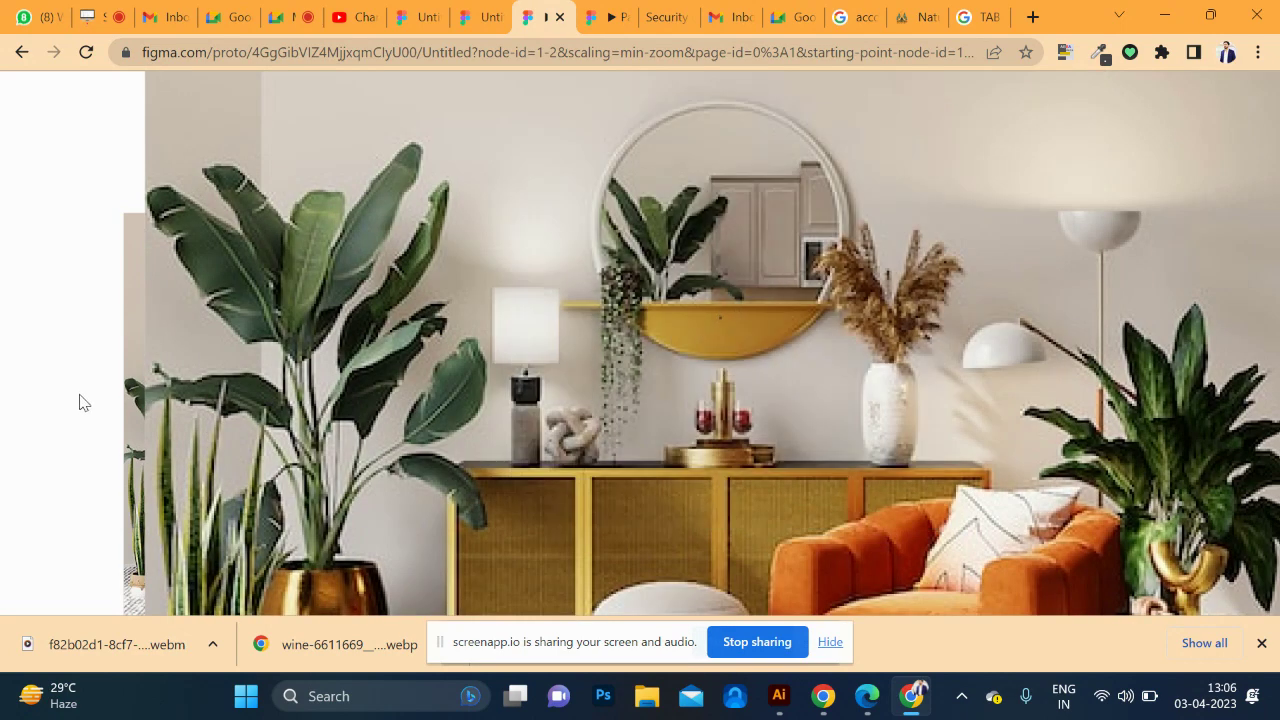
pyautogui.click(80, 400)
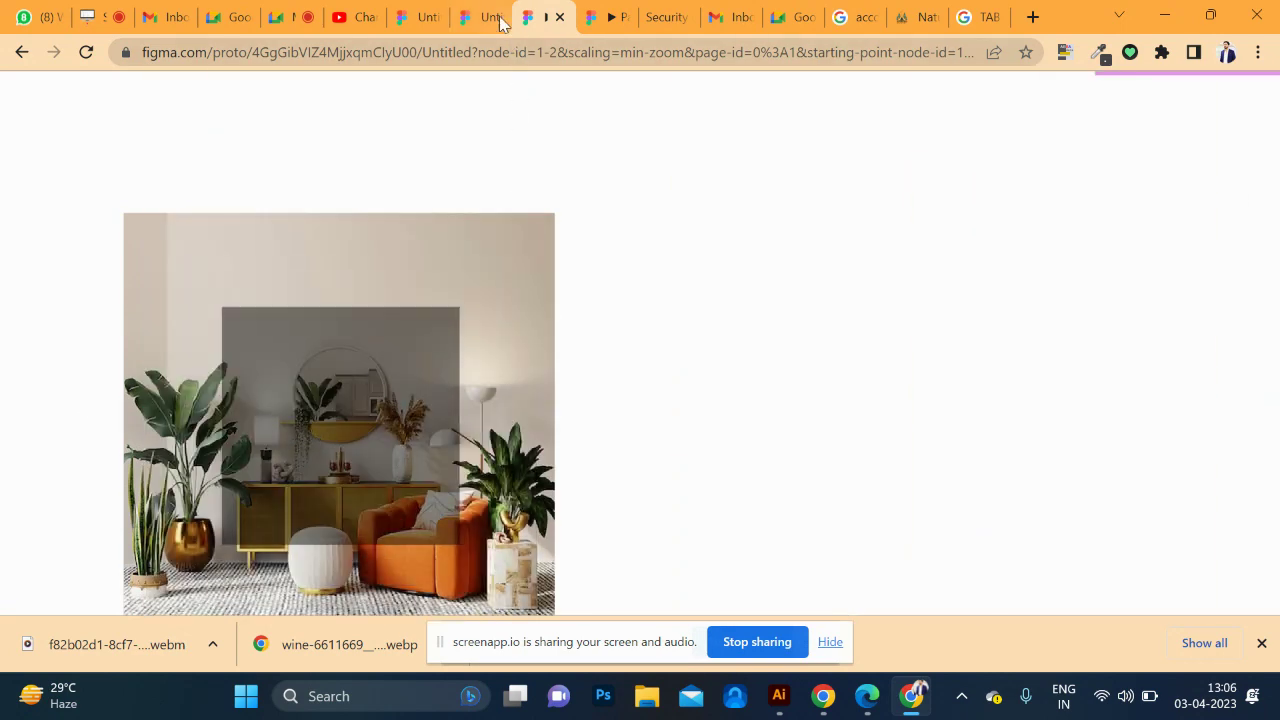
pyautogui.click(500, 20)
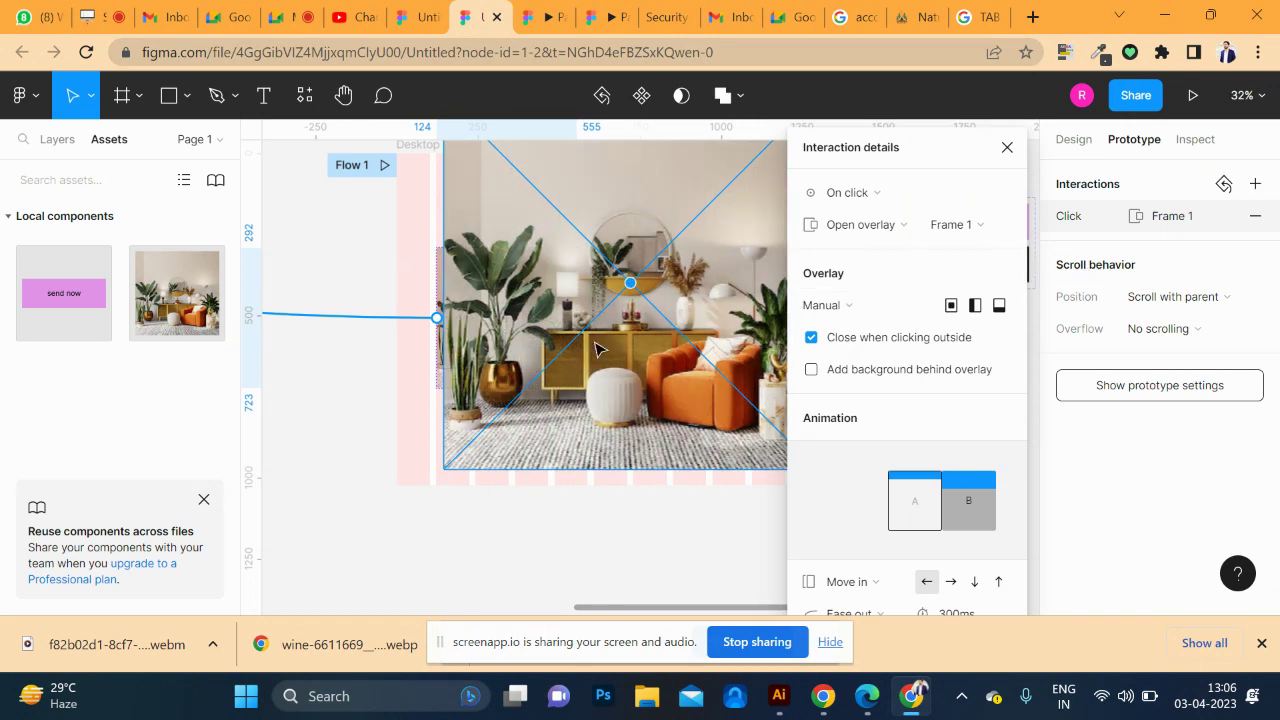
# - Change the photo overlay's animation to Dissolve
pyautogui.scroll(-2, 595, 348)
pyautogui.scroll(-1, 595, 348)
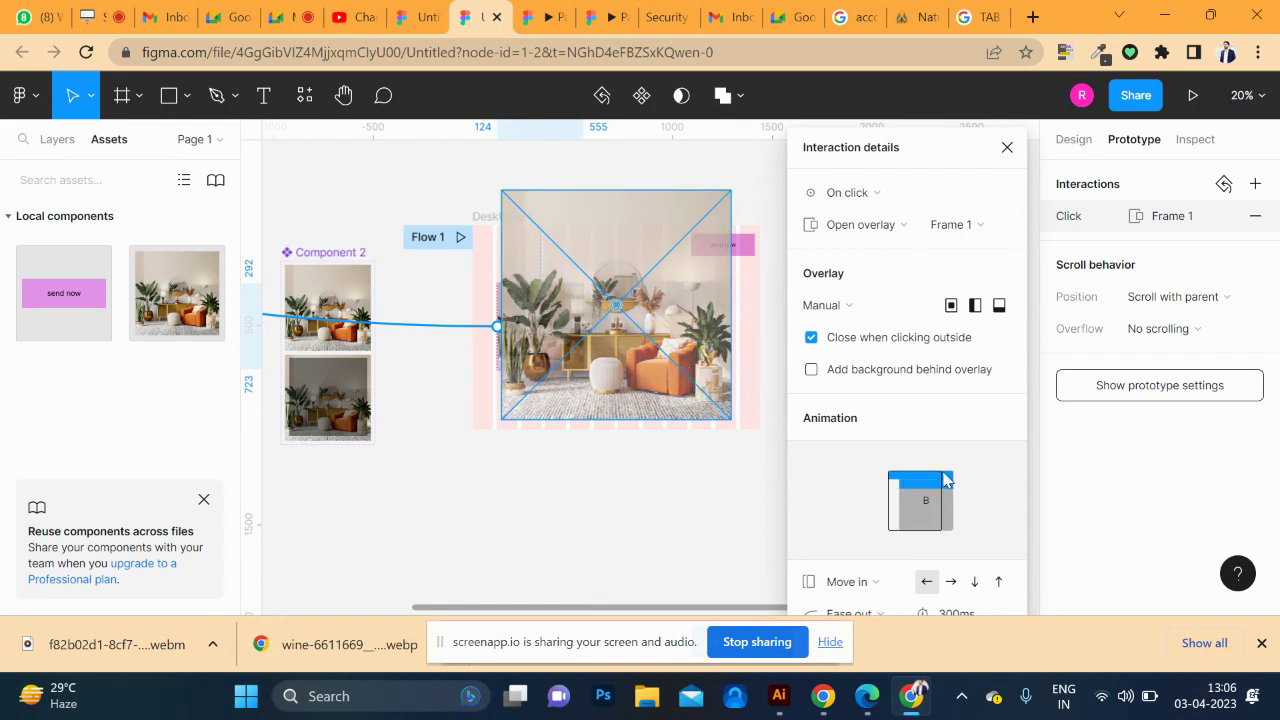
pyautogui.moveTo(922, 157); pyautogui.dragTo(917, 118)
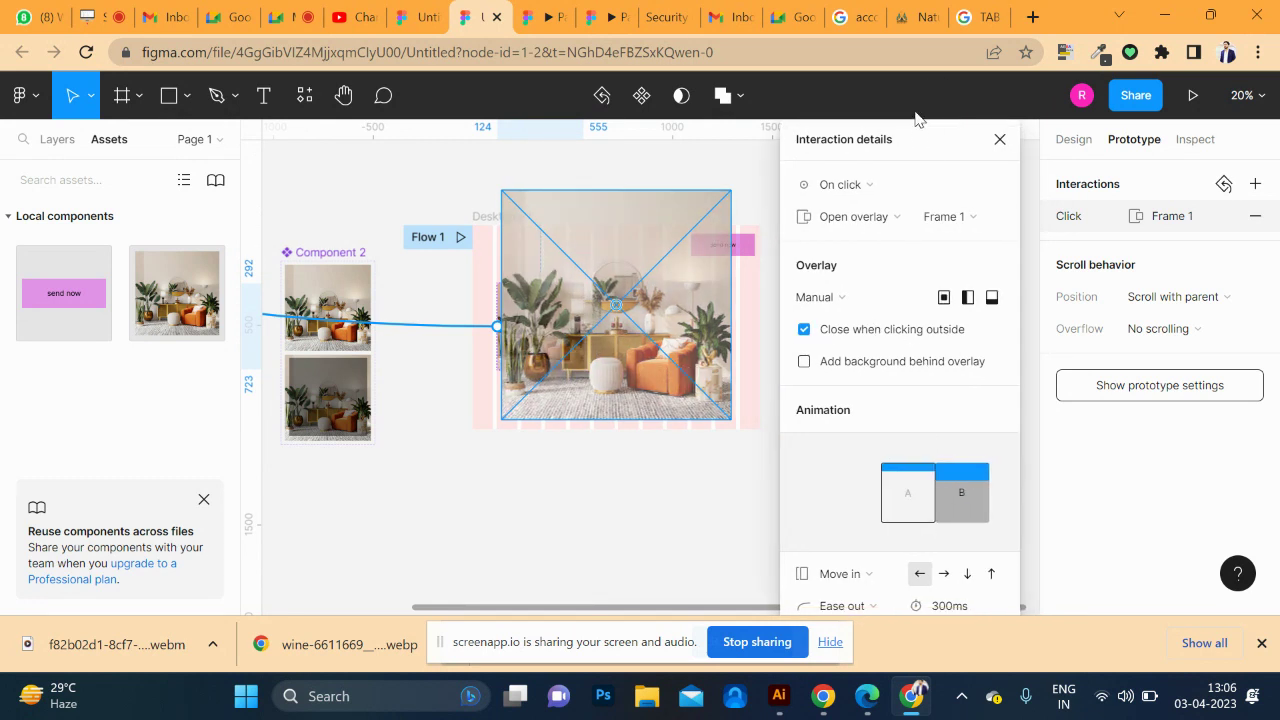
pyautogui.click(840, 573)
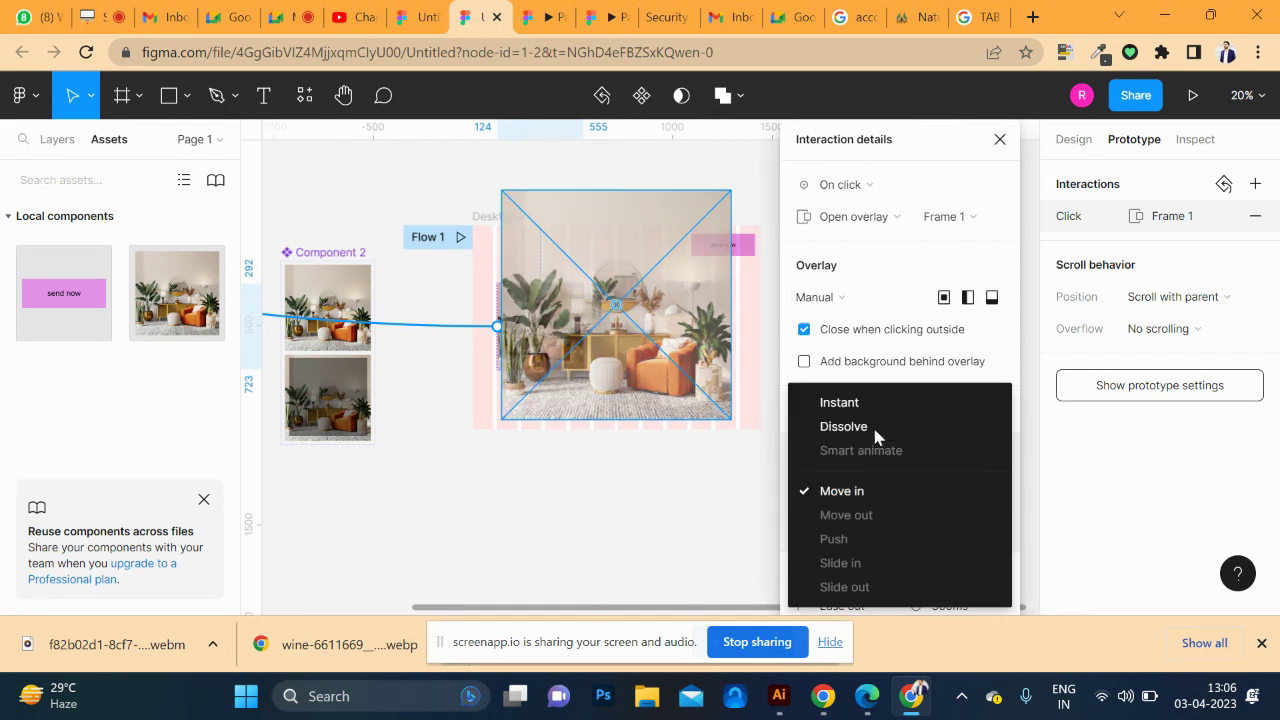
pyautogui.click(845, 426)
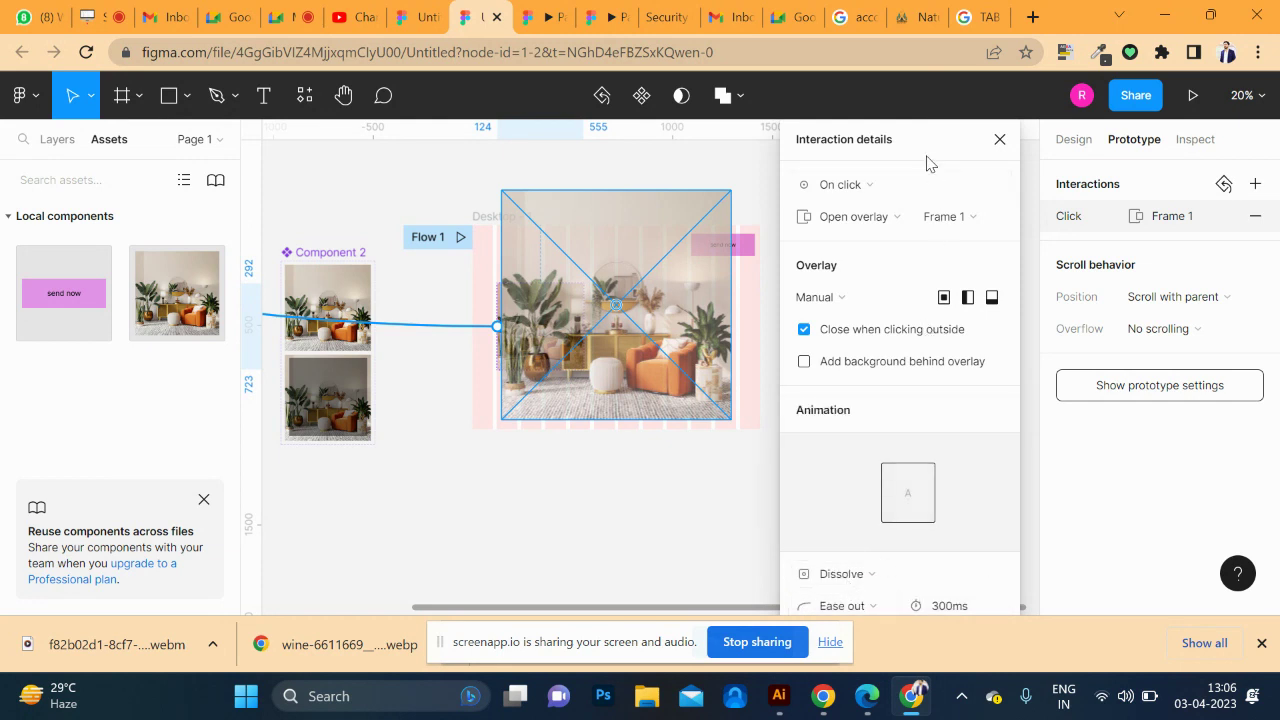
pyautogui.moveTo(925, 160); pyautogui.dragTo(308, 106)
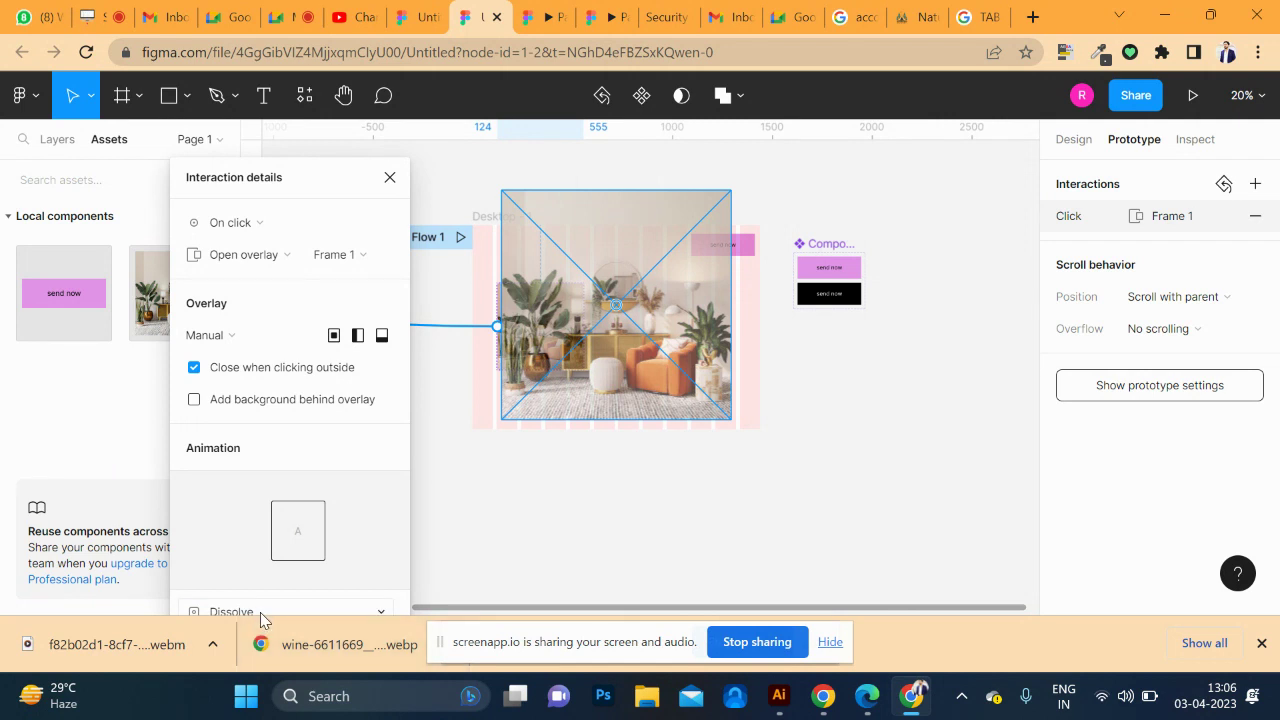
pyautogui.click(260, 612)
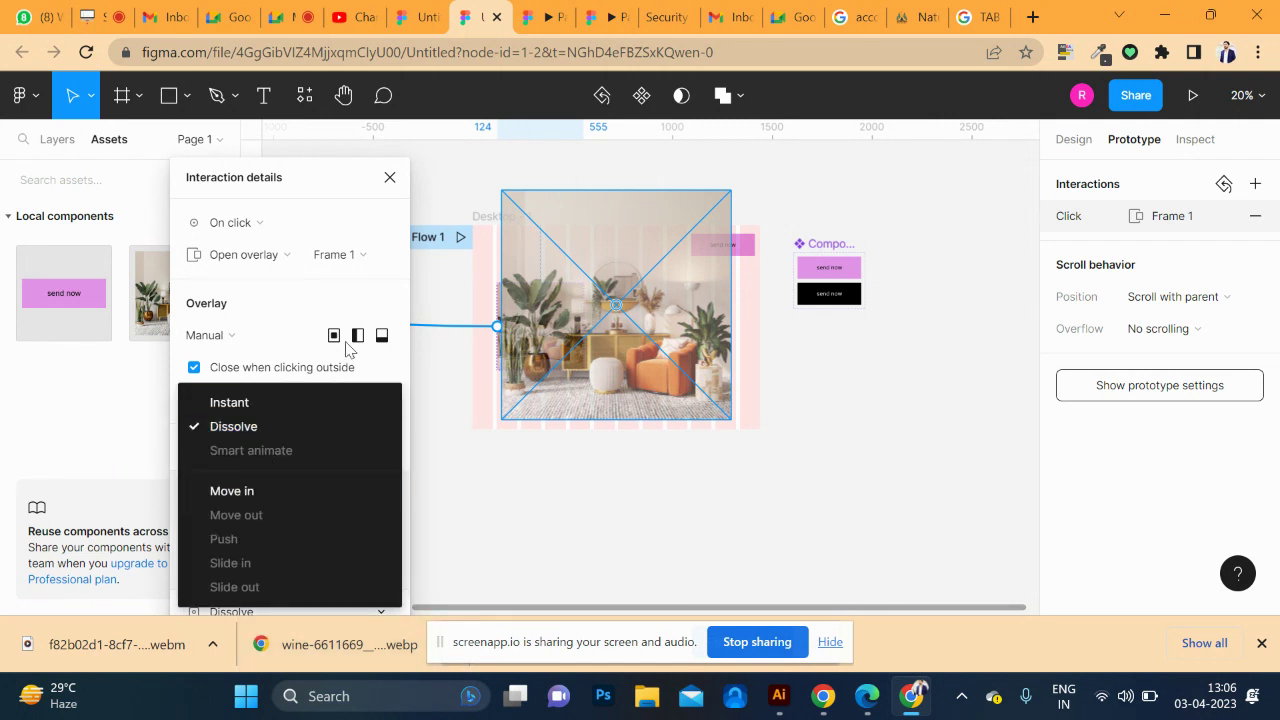
pyautogui.click(293, 318)
# - Give the Dissolve custom bezier easing and move Frame 1 slightly lower on the canvas
pyautogui.moveTo(290, 176); pyautogui.dragTo(1008, 133)
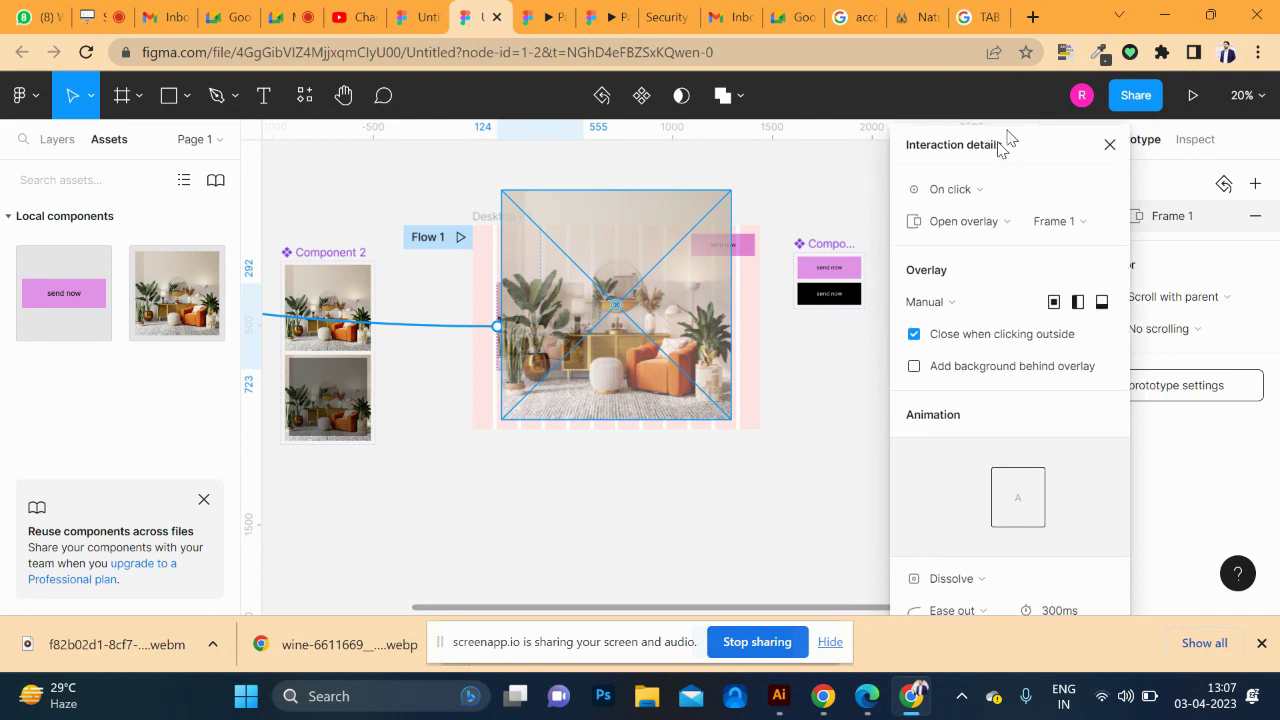
pyautogui.click(977, 613)
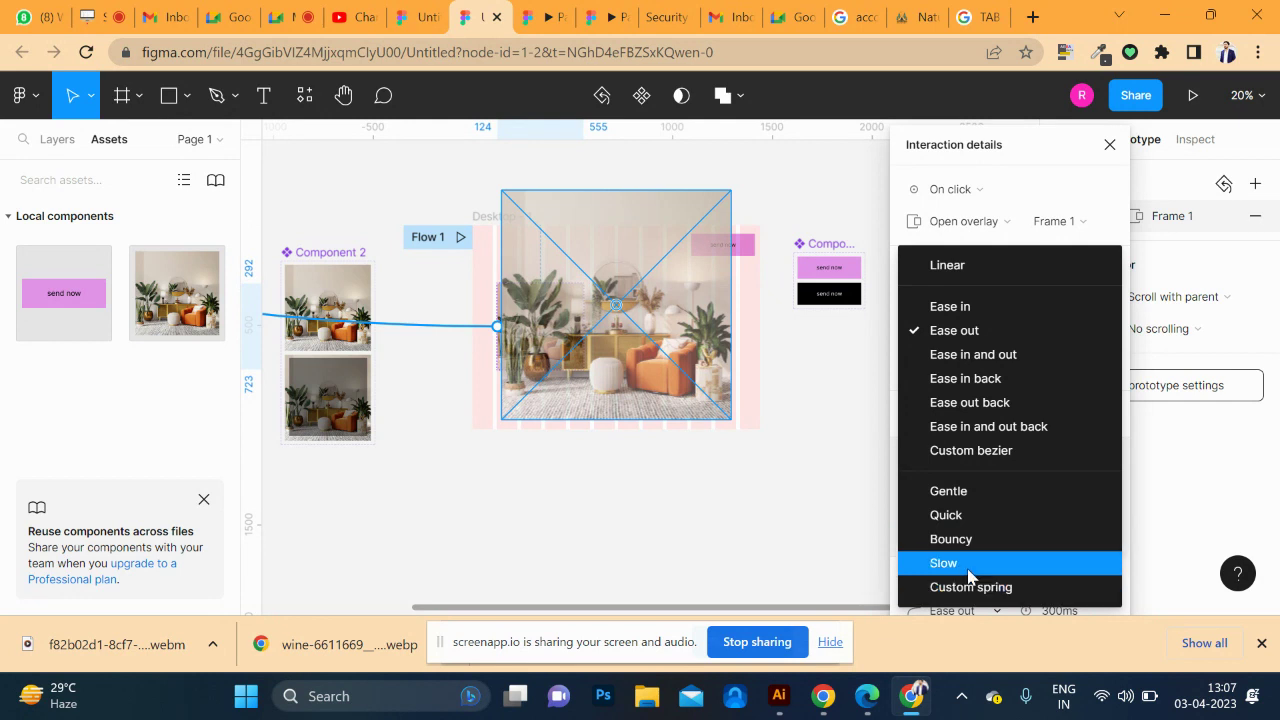
pyautogui.click(990, 451)
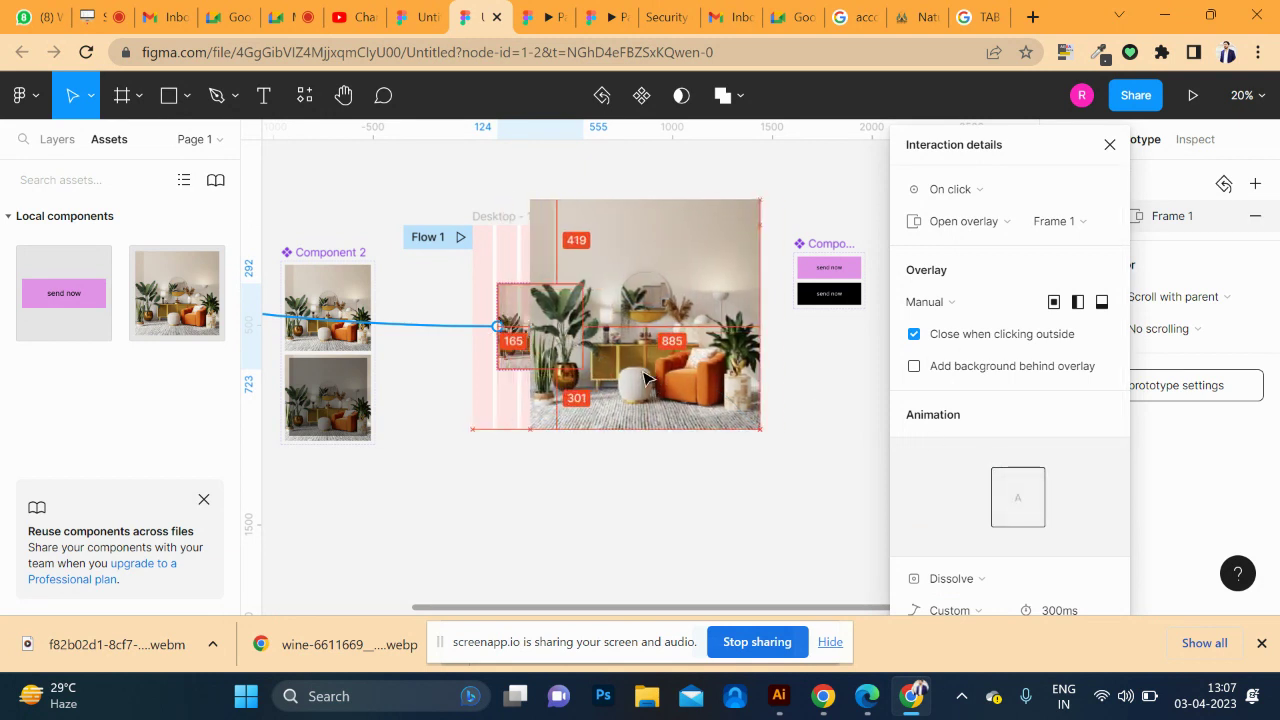
pyautogui.moveTo(645, 378); pyautogui.dragTo(585, 390)
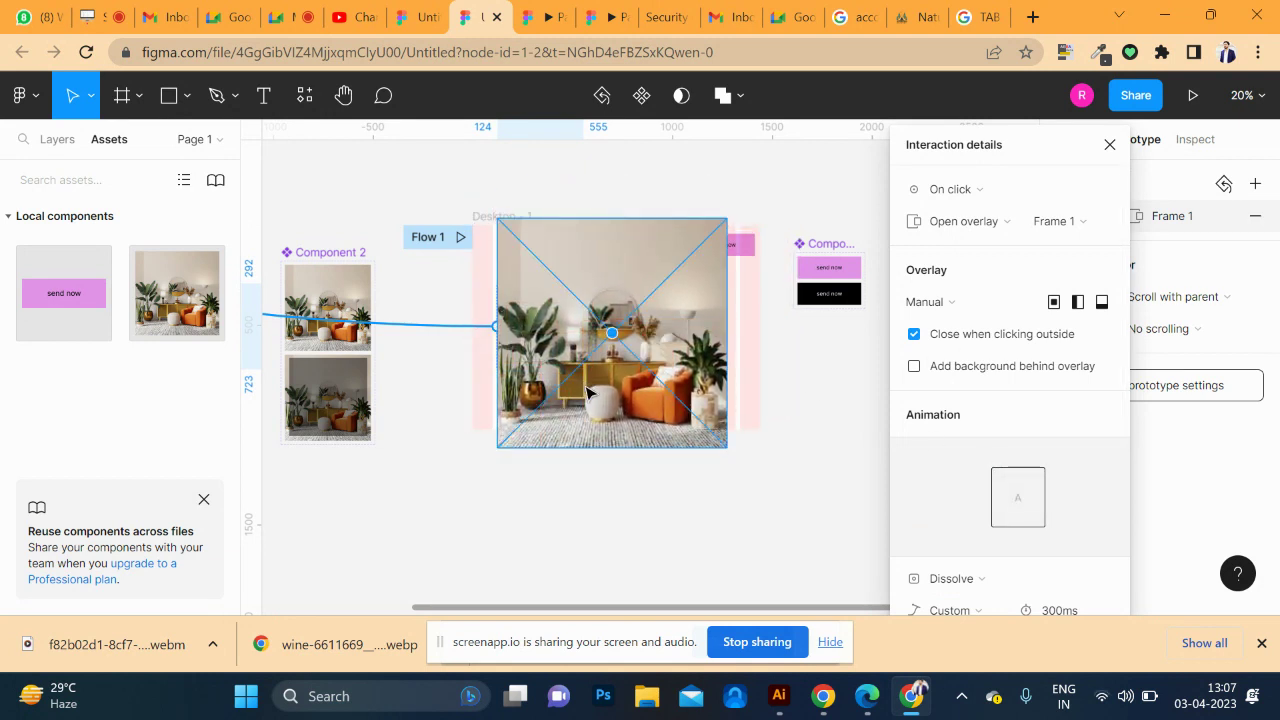
# - Check the Dissolve photo overlay opening and closing in the prototype, then replay Flow 1 from the editor
pyautogui.click(540, 17)
pyautogui.click(349, 463)
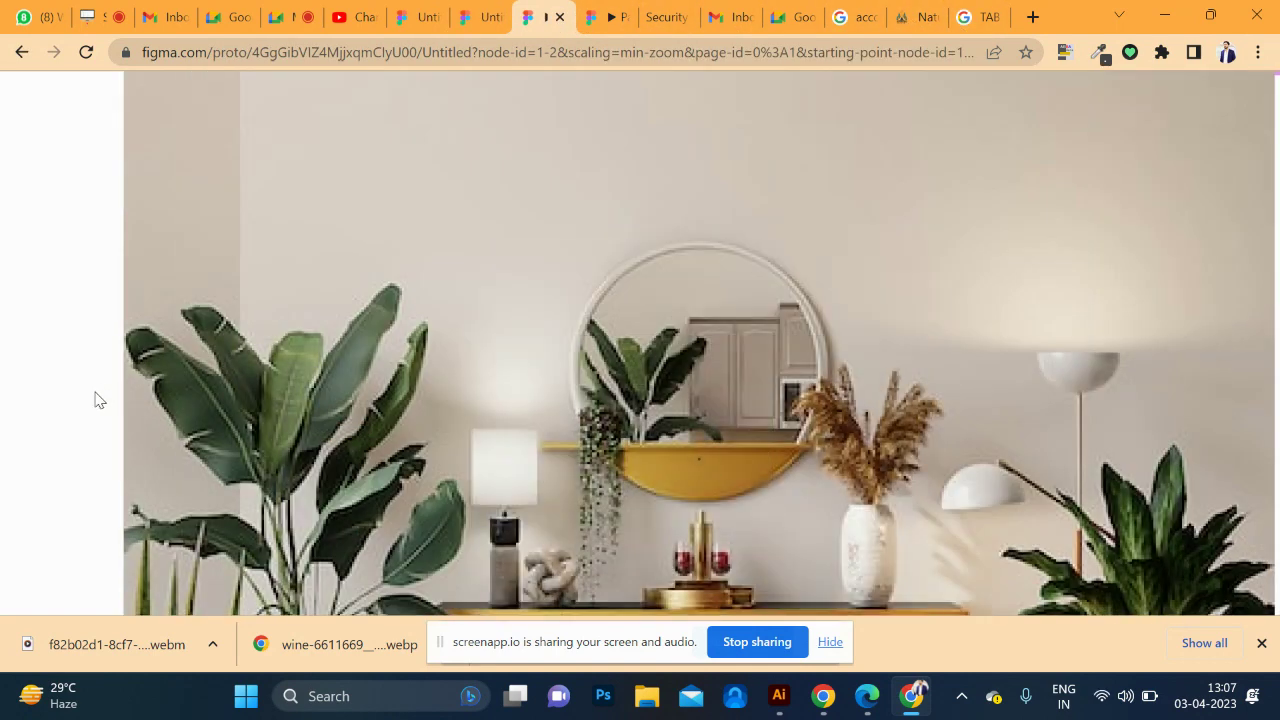
pyautogui.click(95, 400)
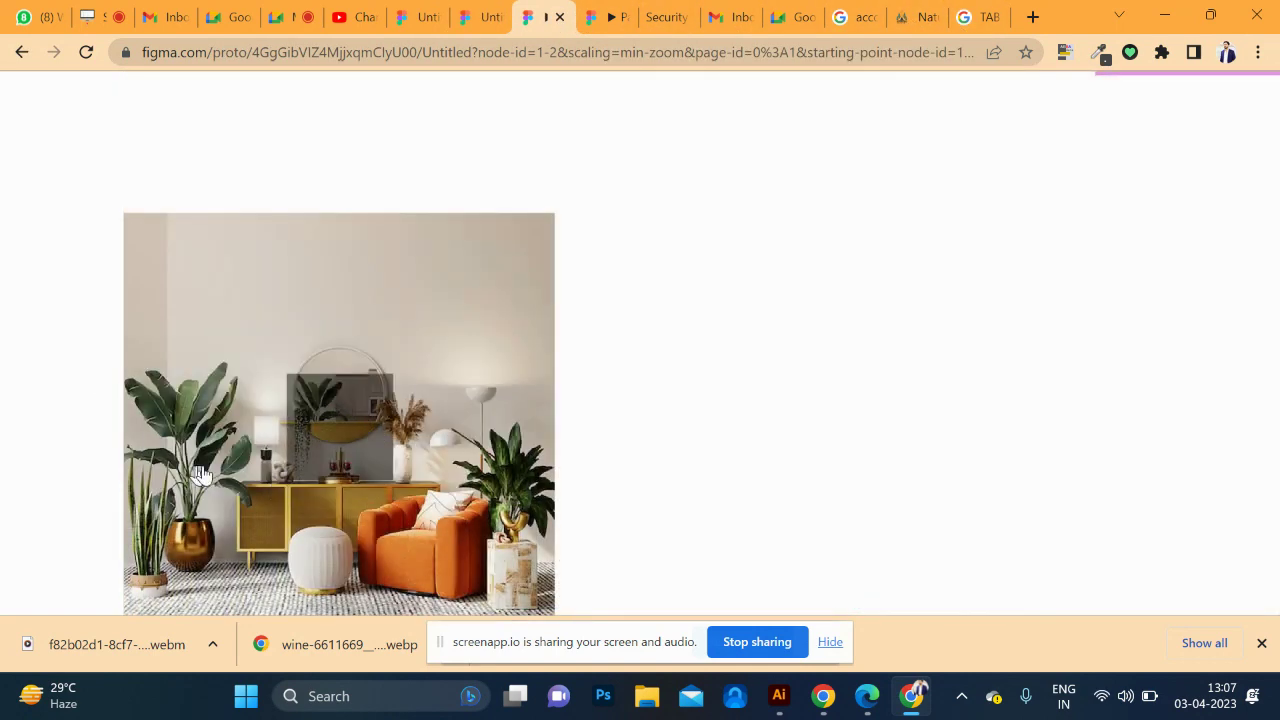
pyautogui.click(297, 450)
pyautogui.click(120, 395)
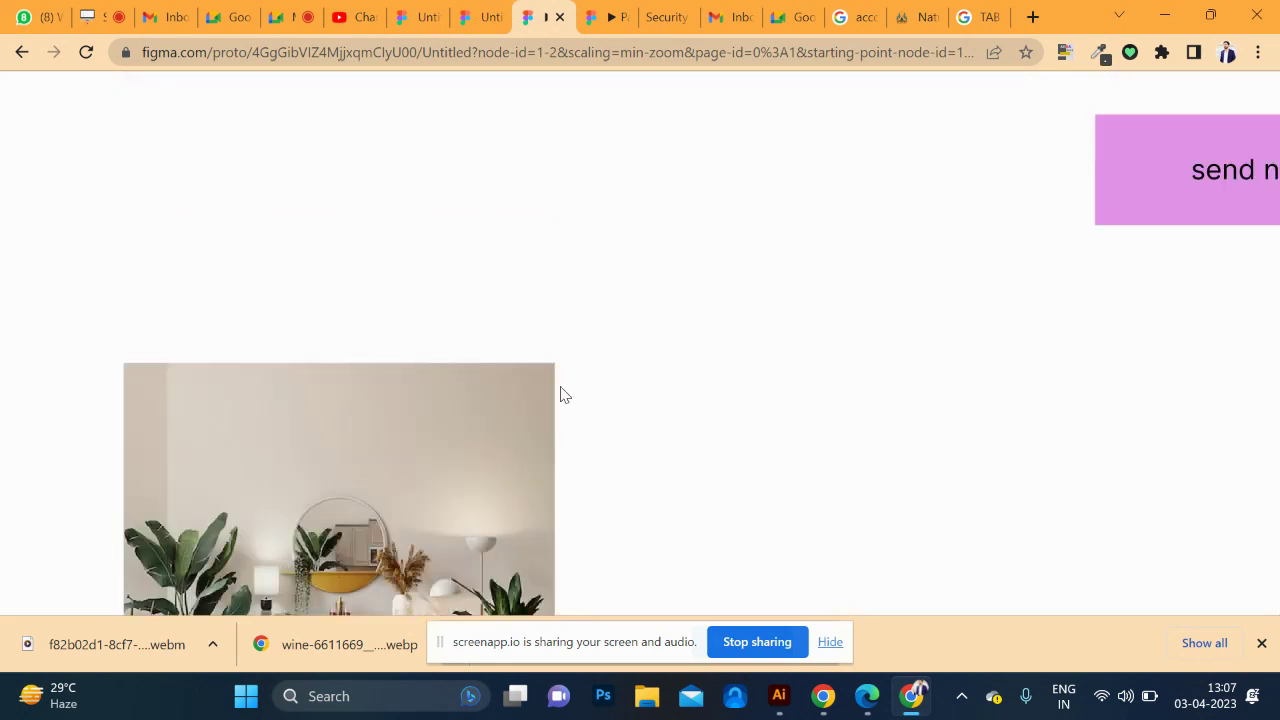
pyautogui.moveTo(320, 85)
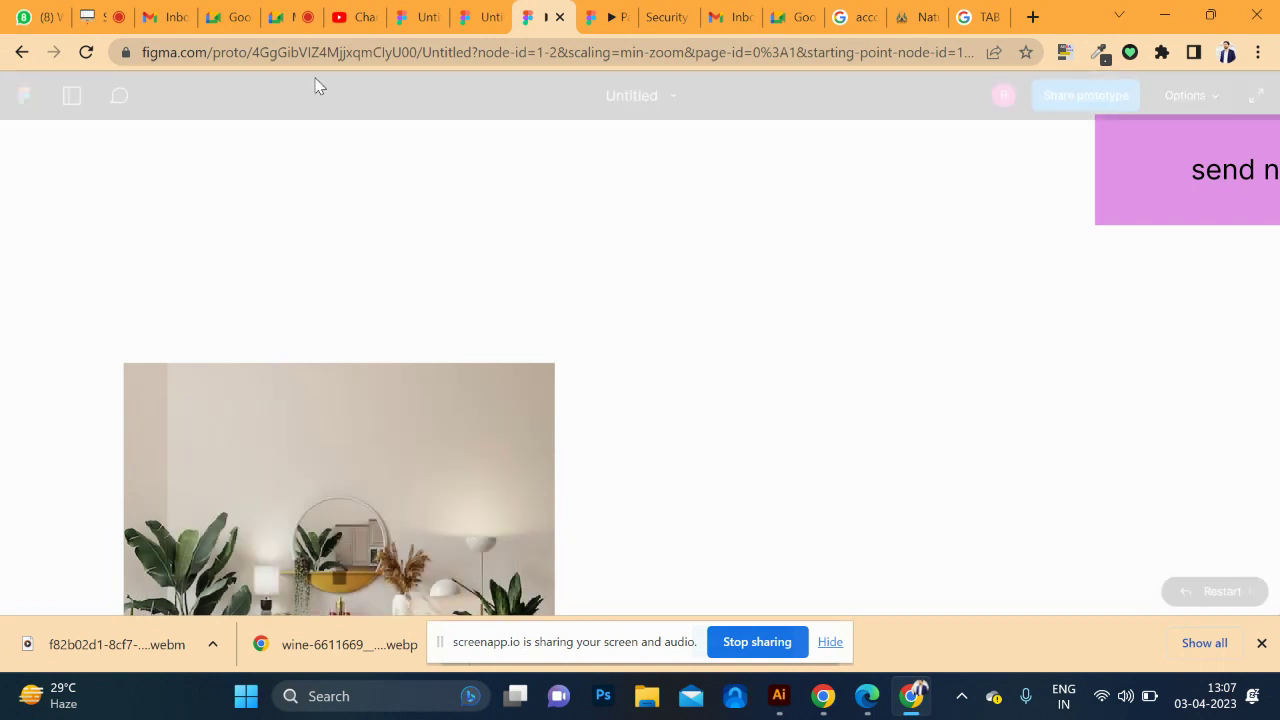
pyautogui.click(470, 22)
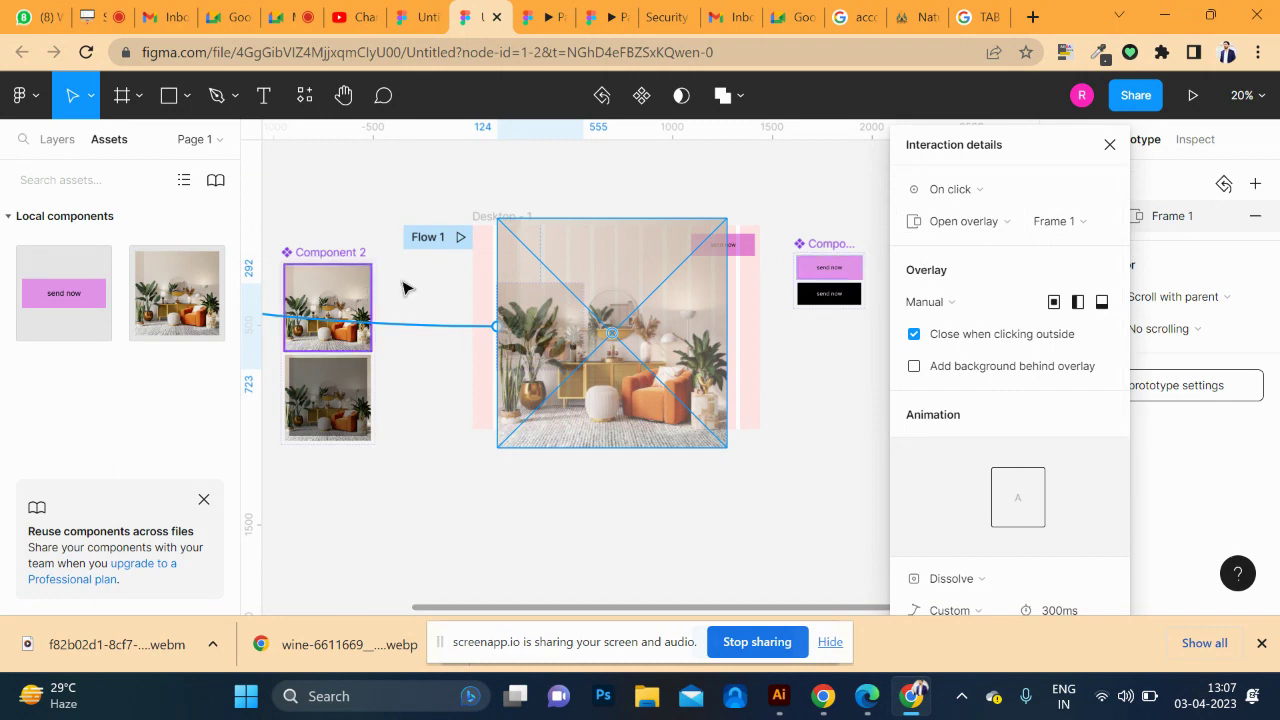
pyautogui.click(460, 237)
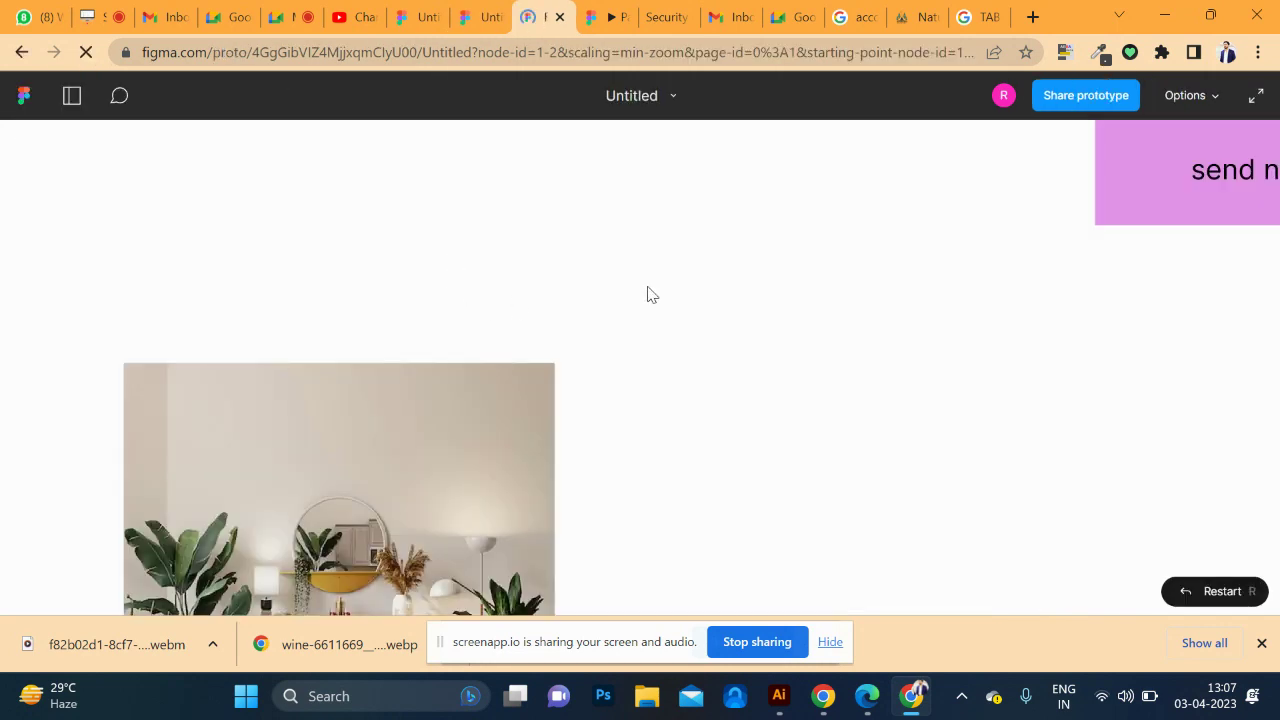